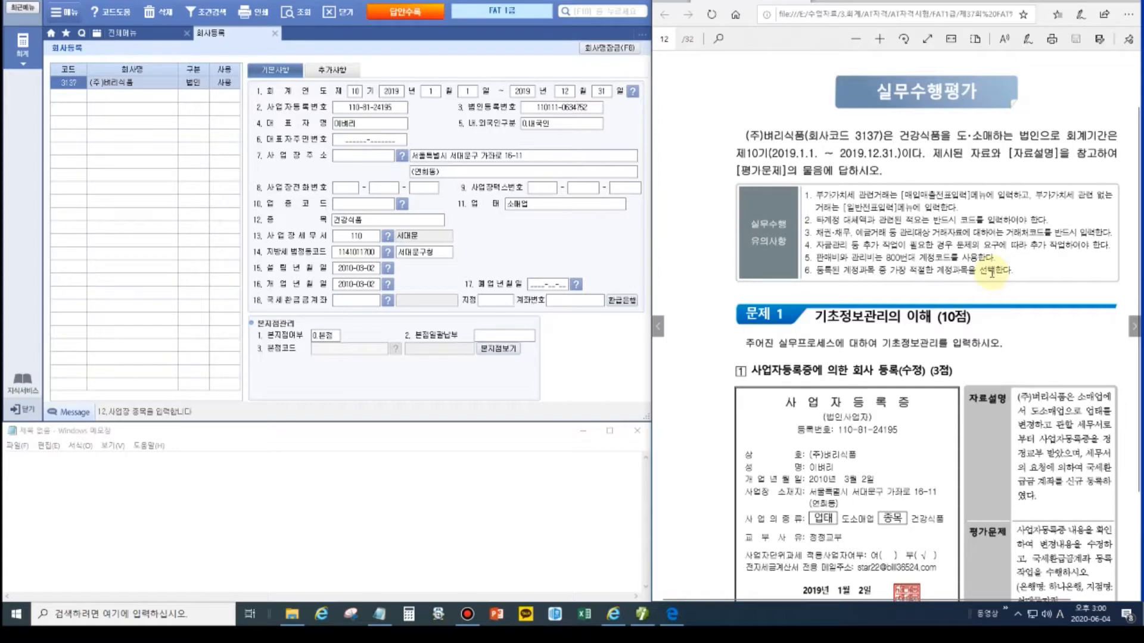
# Step: Change the company's business type (업태) to 도소매업
pyautogui.scroll(-2, 911, 343)
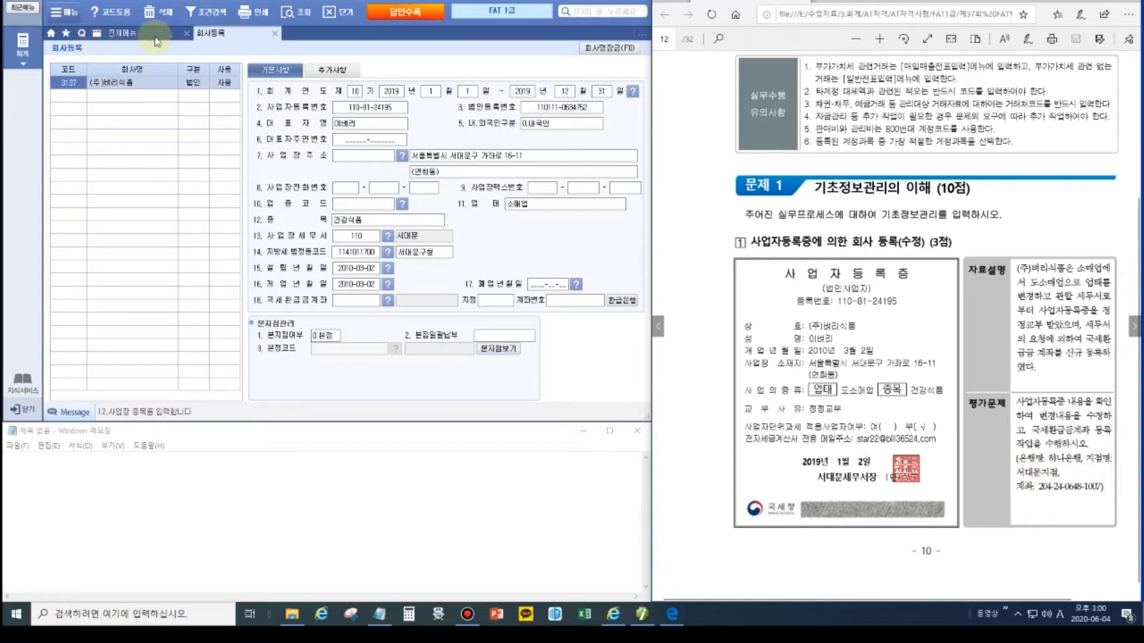
pyautogui.click(542, 211)
pyautogui.write('도소매업')
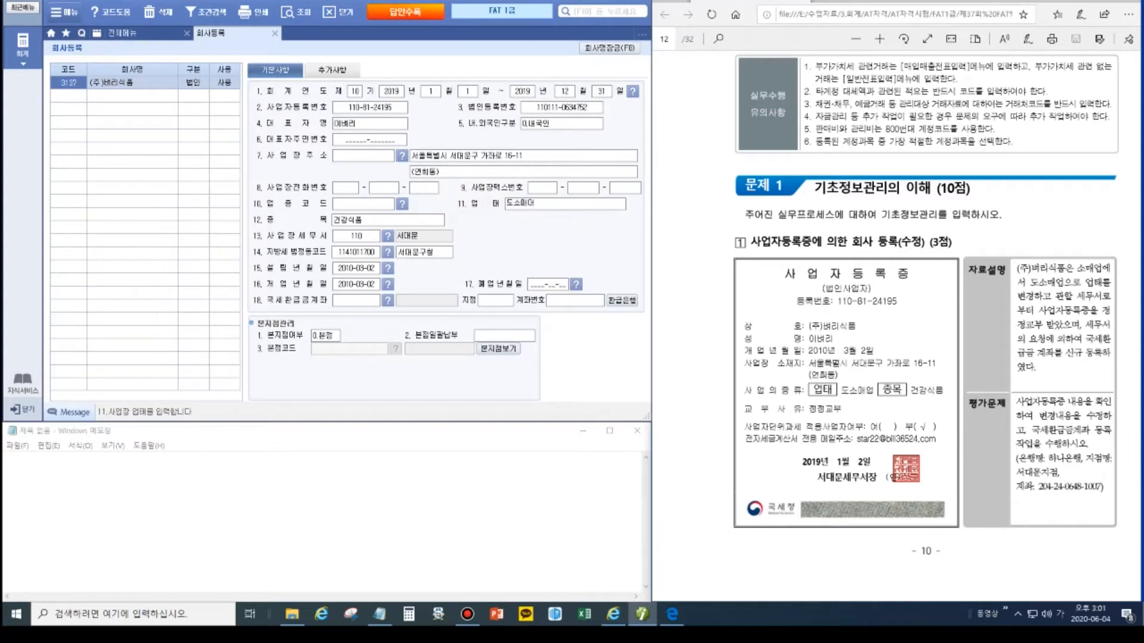
pyautogui.press('Return')
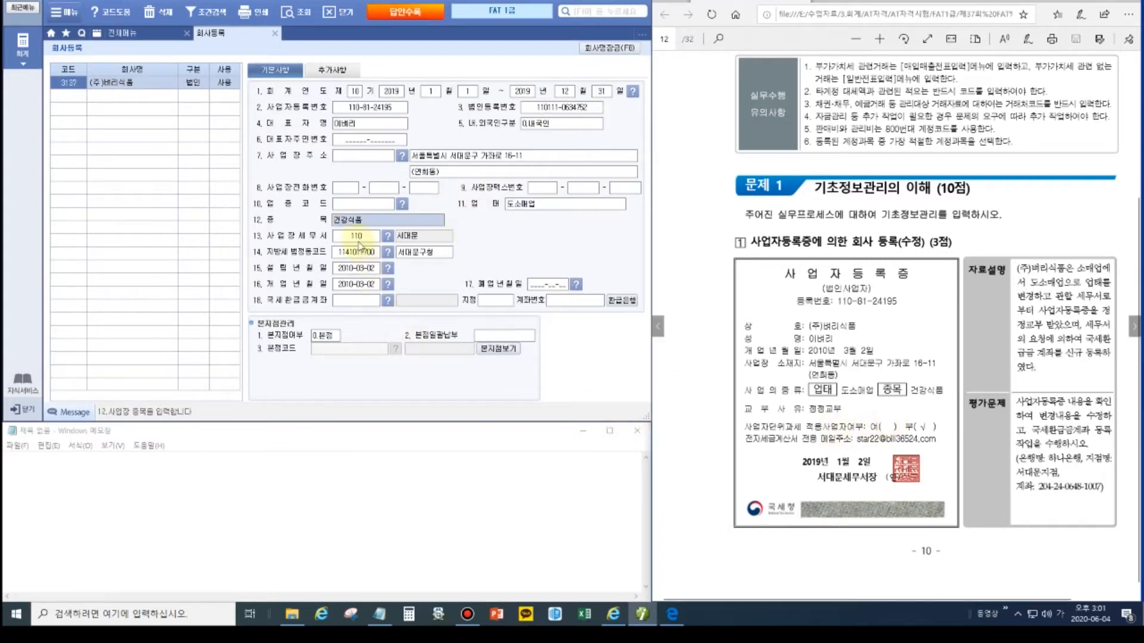
# Step: Set the tax refund account to 하나은행, 서대문 branch, and enter its account number
pyautogui.click(366, 301)
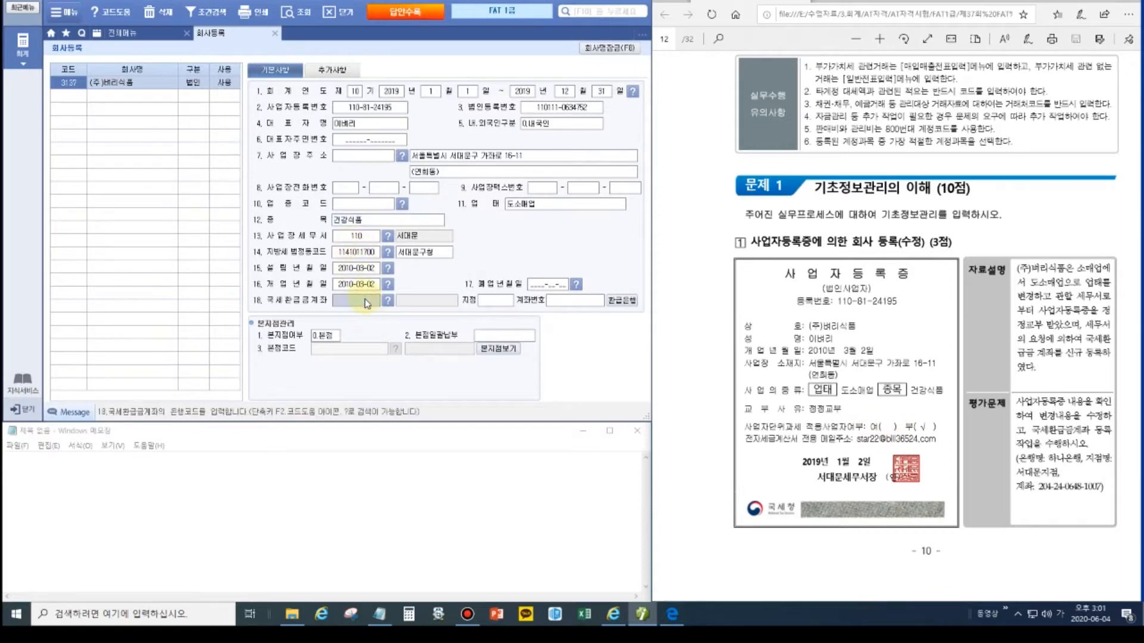
pyautogui.press('F2')
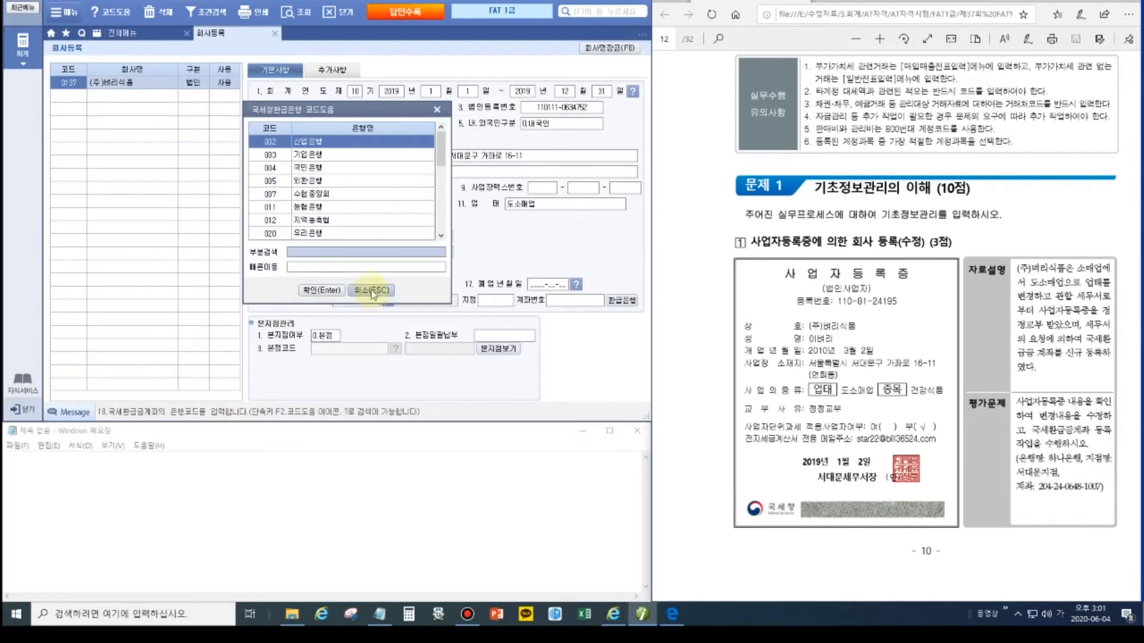
pyautogui.write('하나')
pyautogui.press('Return')
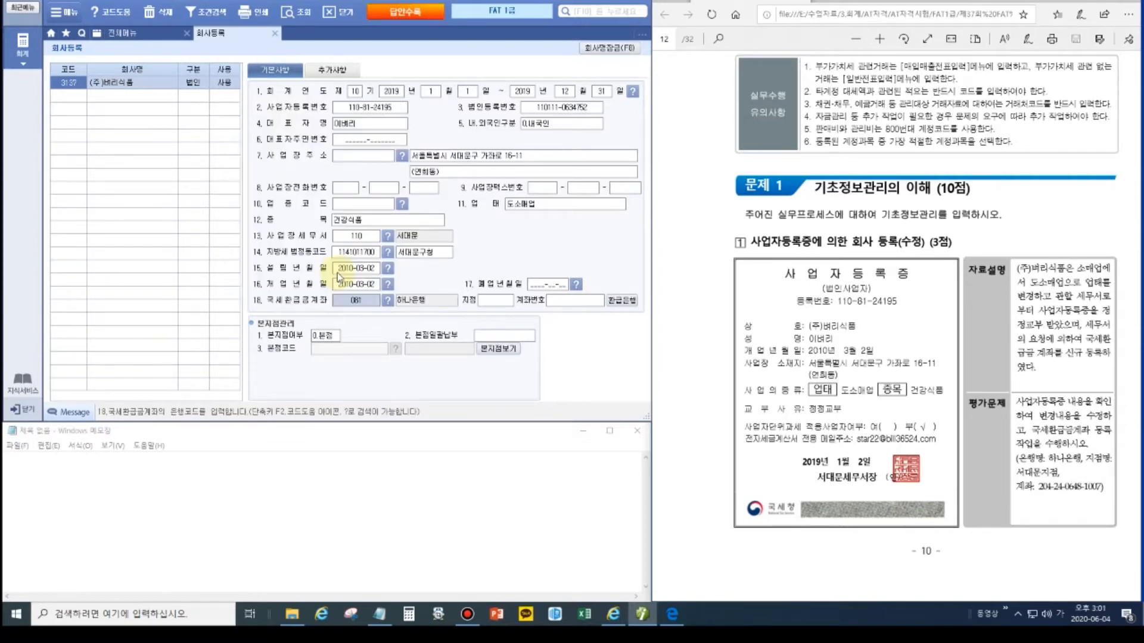
pyautogui.click(503, 301)
pyautogui.write('서대문')
pyautogui.press('Return')
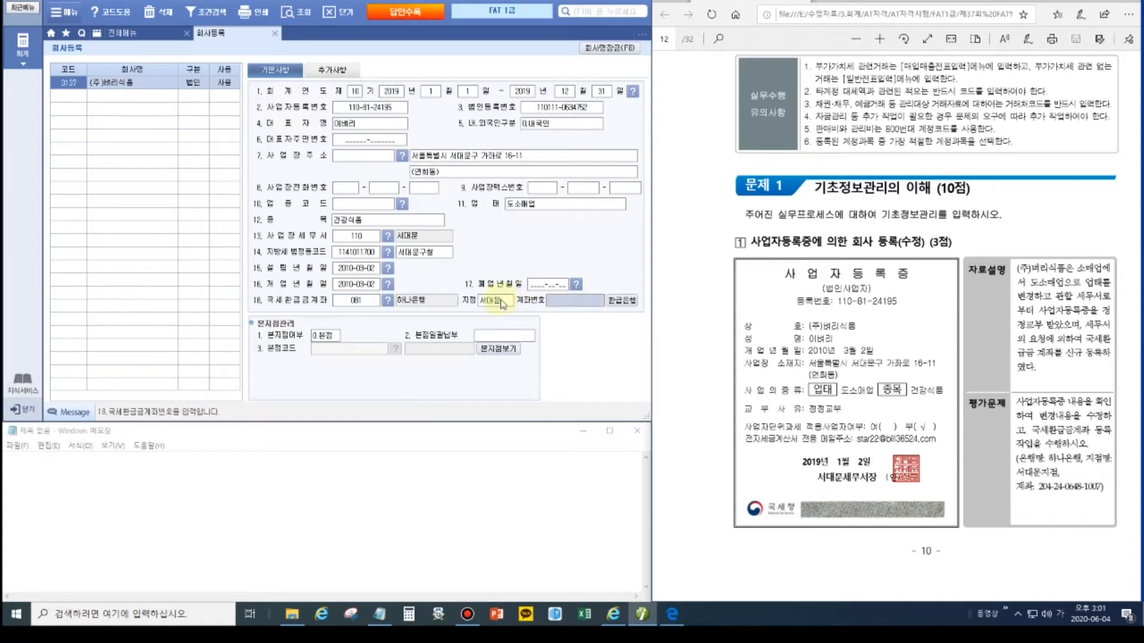
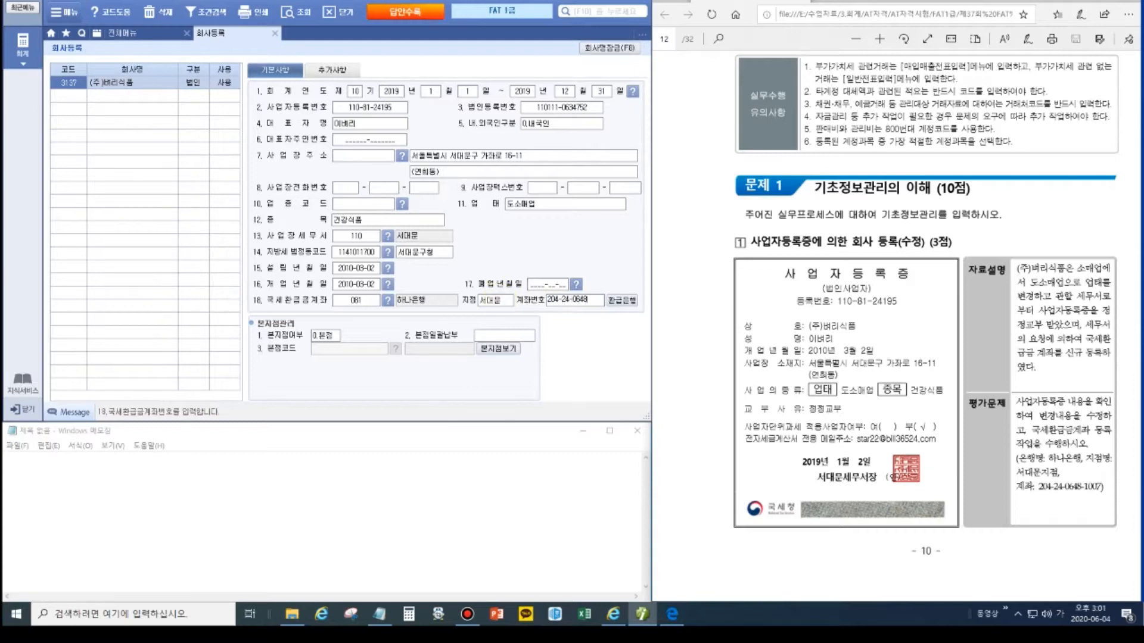
pyautogui.press('Return')
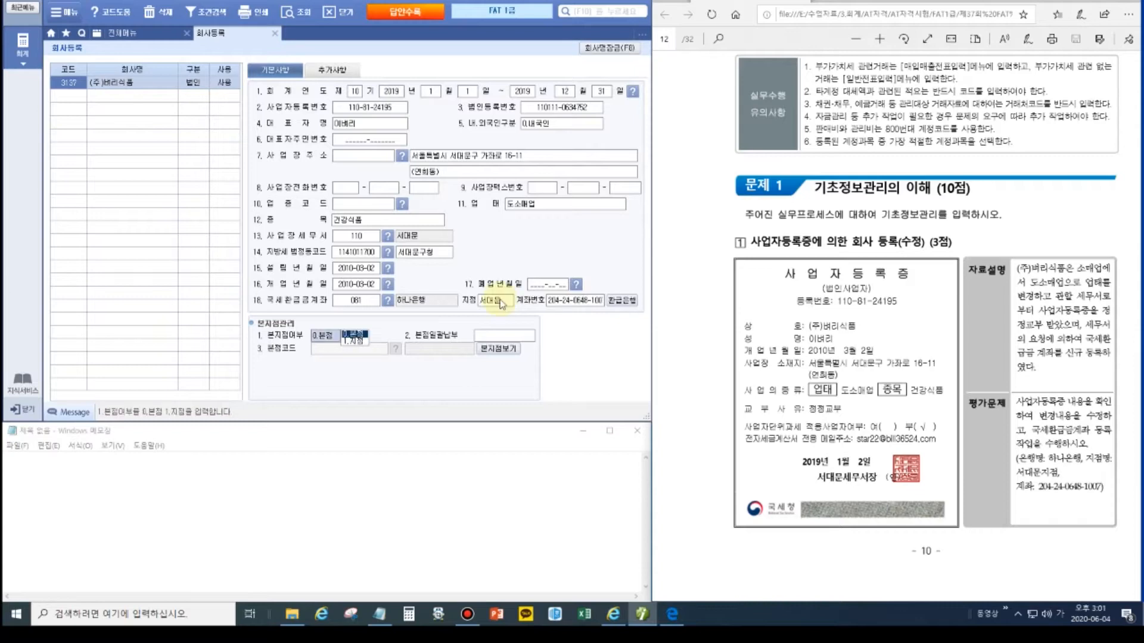
# Step: Keep 본지점여부 at 0.본점, set the 추가사항 classification to 2, and show the PDF answer page
pyautogui.click(569, 300)
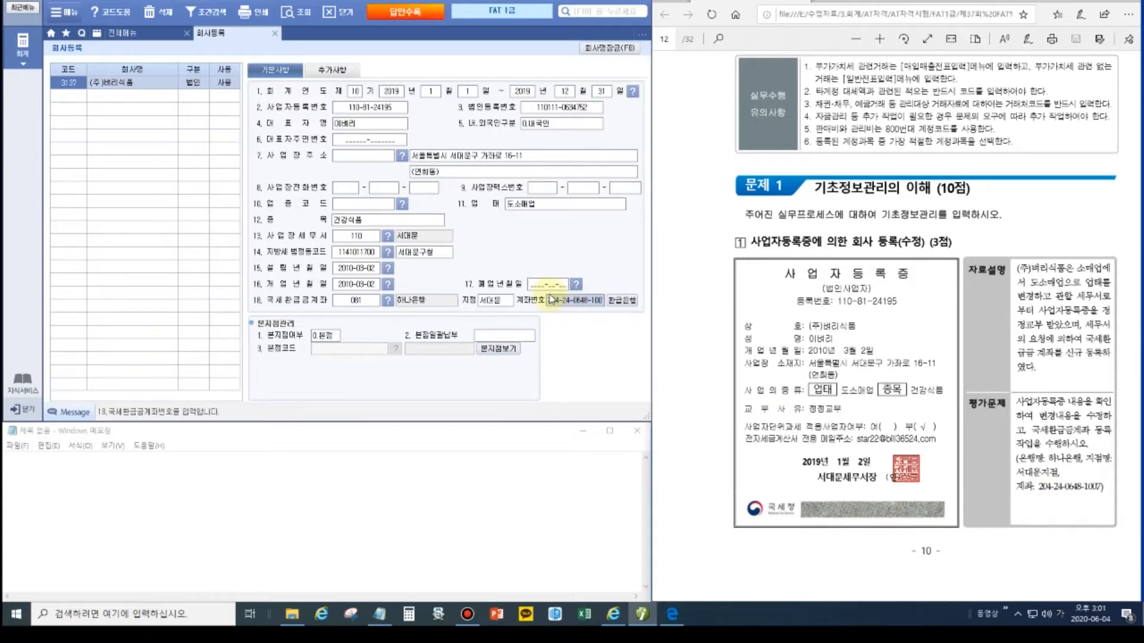
pyautogui.click(331, 70)
pyautogui.click(397, 120)
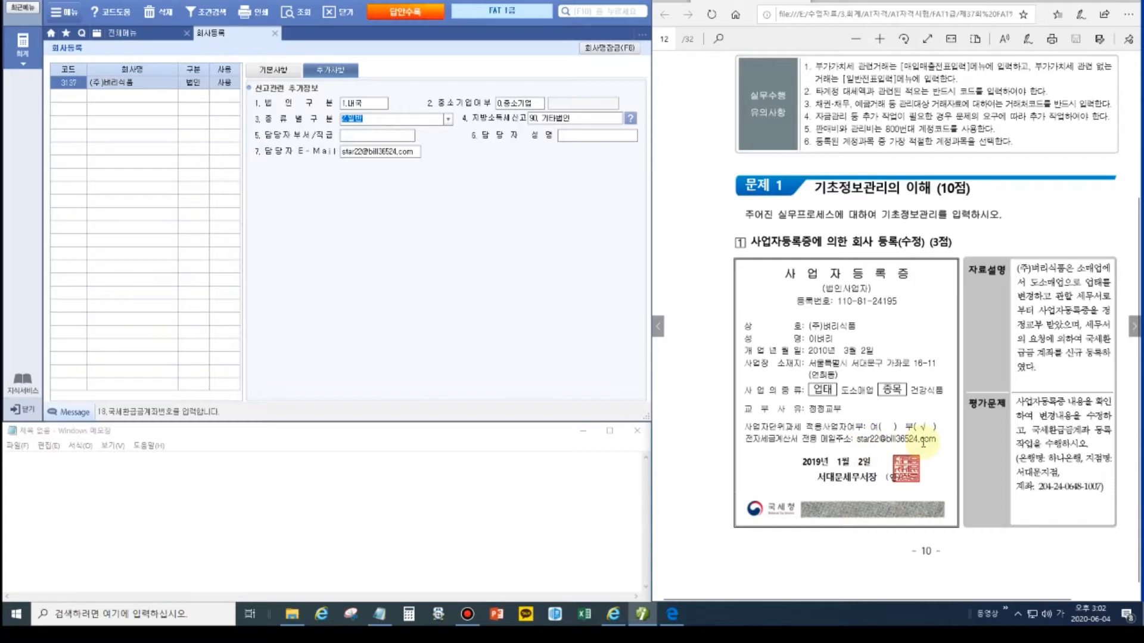
pyautogui.press('2')
pyautogui.click(278, 72)
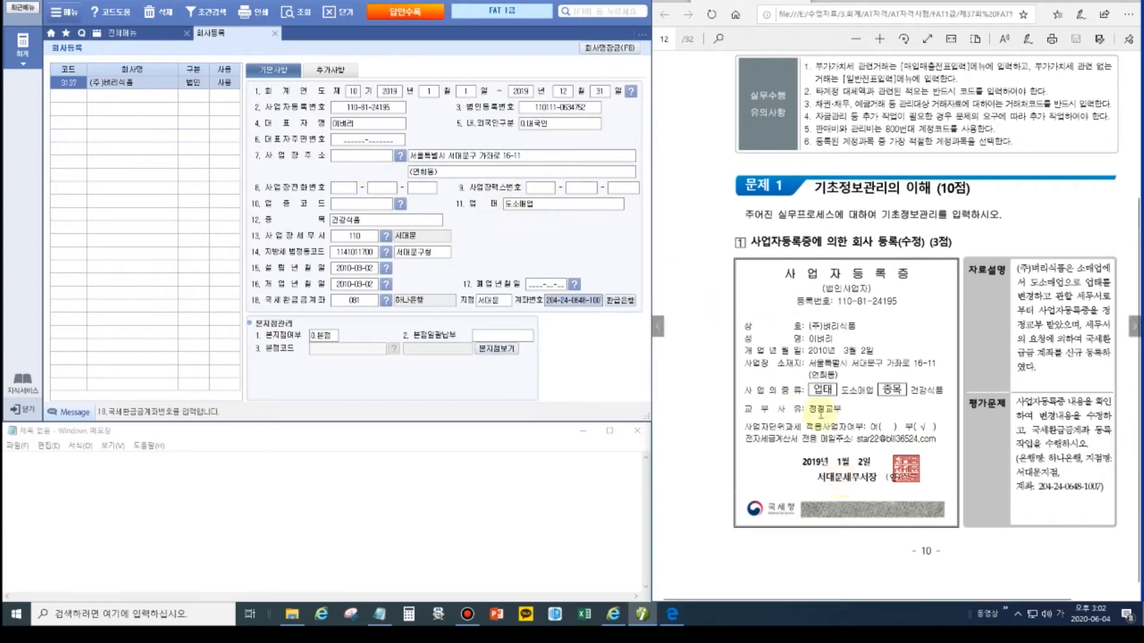
pyautogui.click(1134, 327)
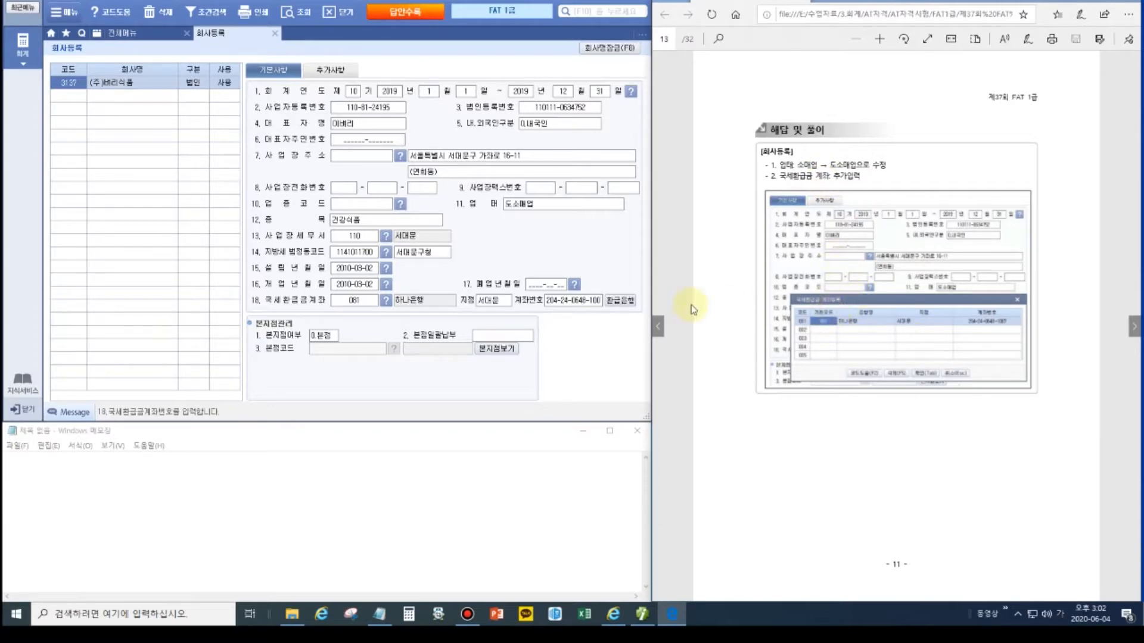
# Step: Check the 하나은행 refund account, advance the PDF to the balance sheet problem, and close 회사등록
pyautogui.click(607, 304)
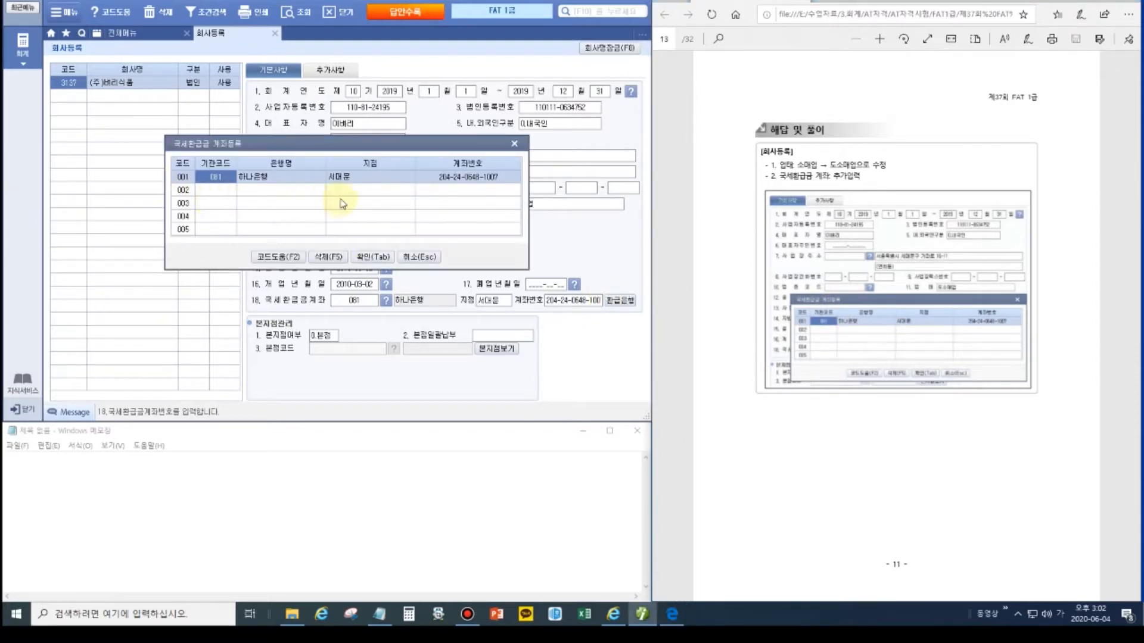
pyautogui.click(408, 260)
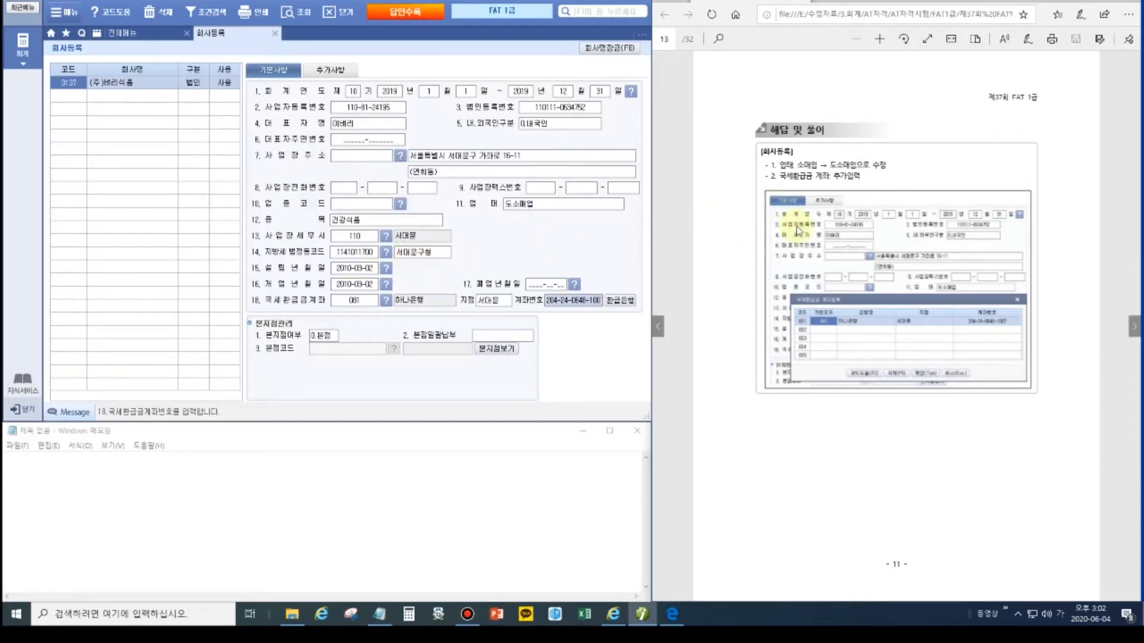
pyautogui.click(1133, 328)
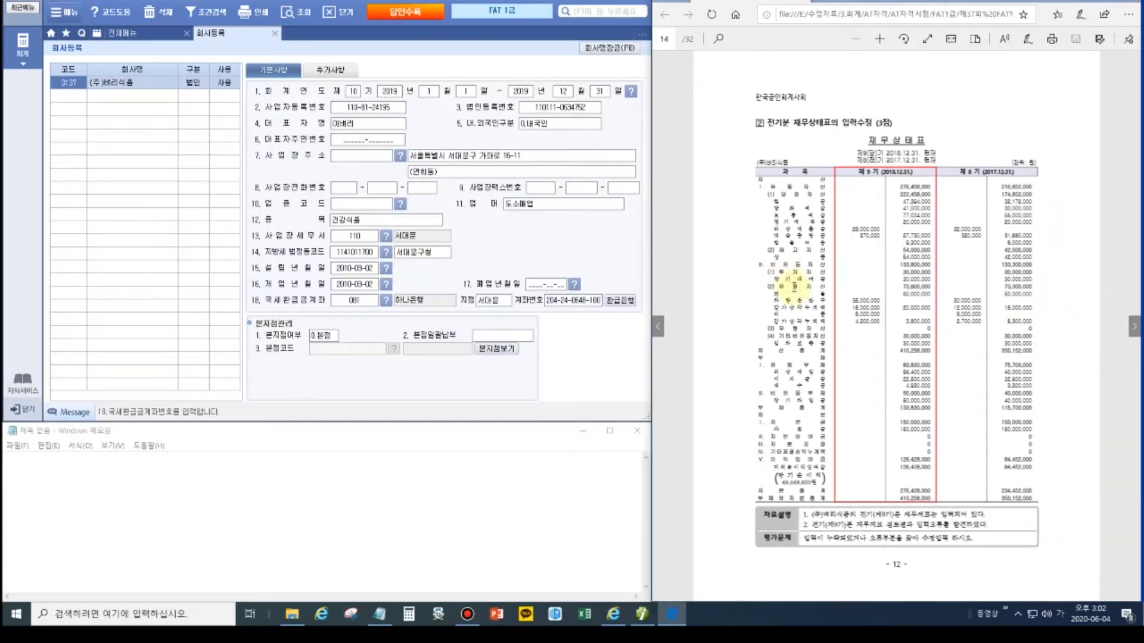
pyautogui.click(879, 40)
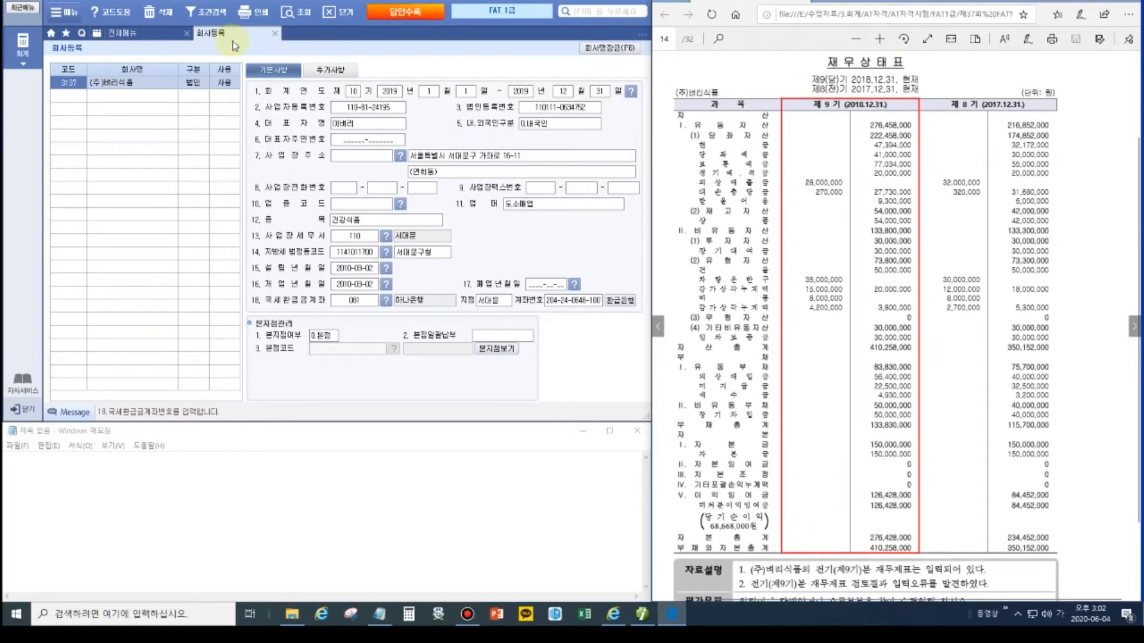
pyautogui.click(274, 33)
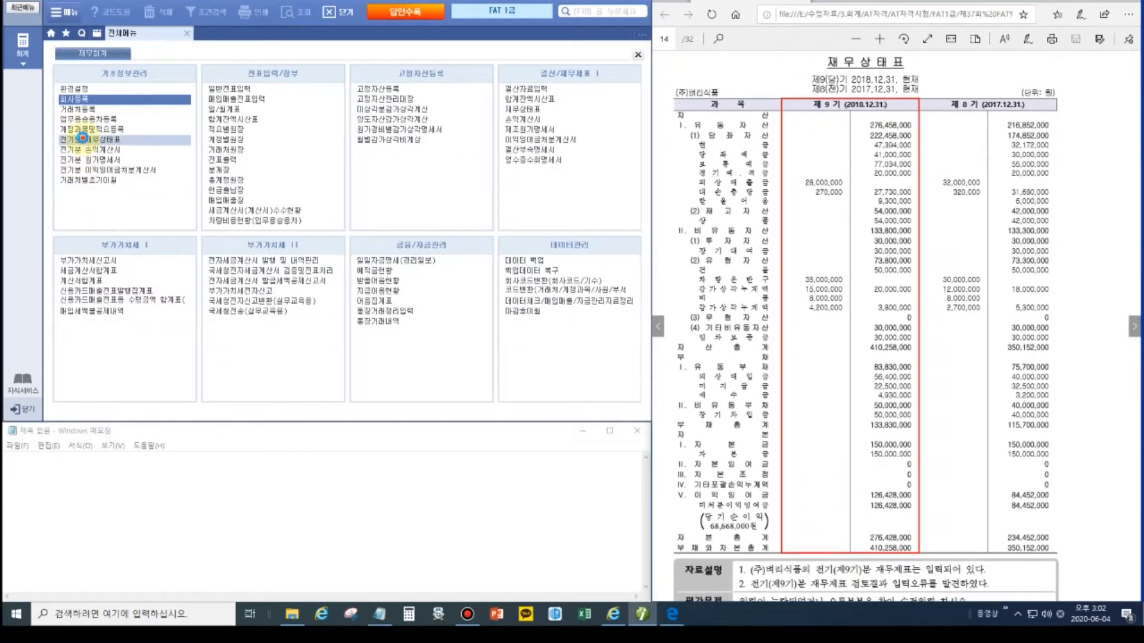
# Step: Open 전기분 재무상태표 and compare its 비유동자산 91,800,000 with the PDF's 133,800,000
pyautogui.click(84, 140)
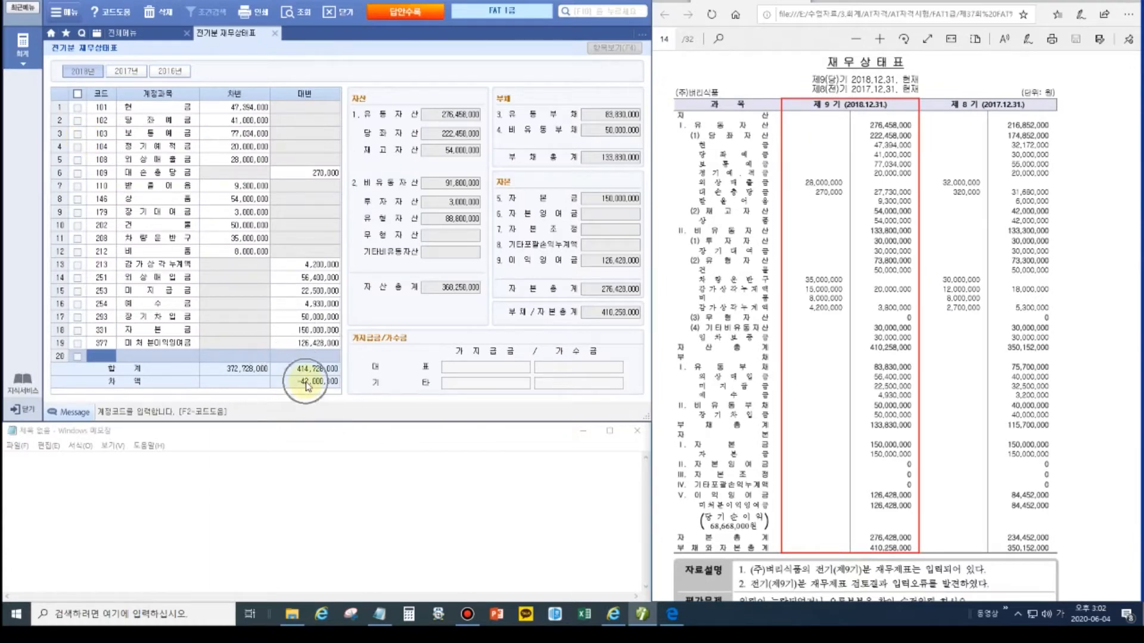
pyautogui.click(99, 108)
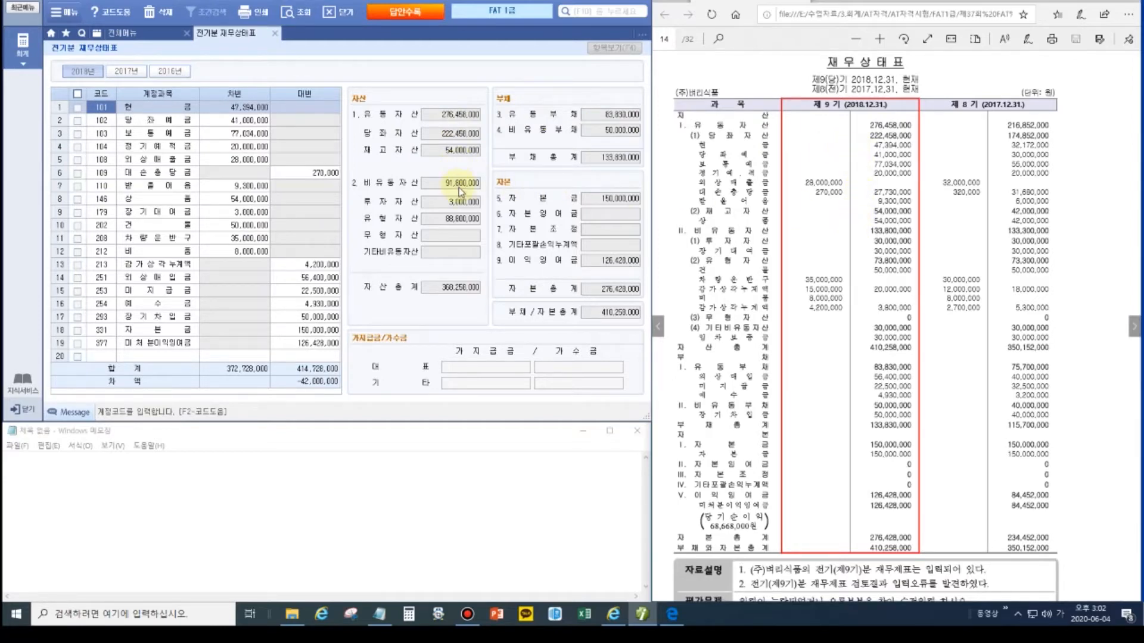
pyautogui.click(881, 232)
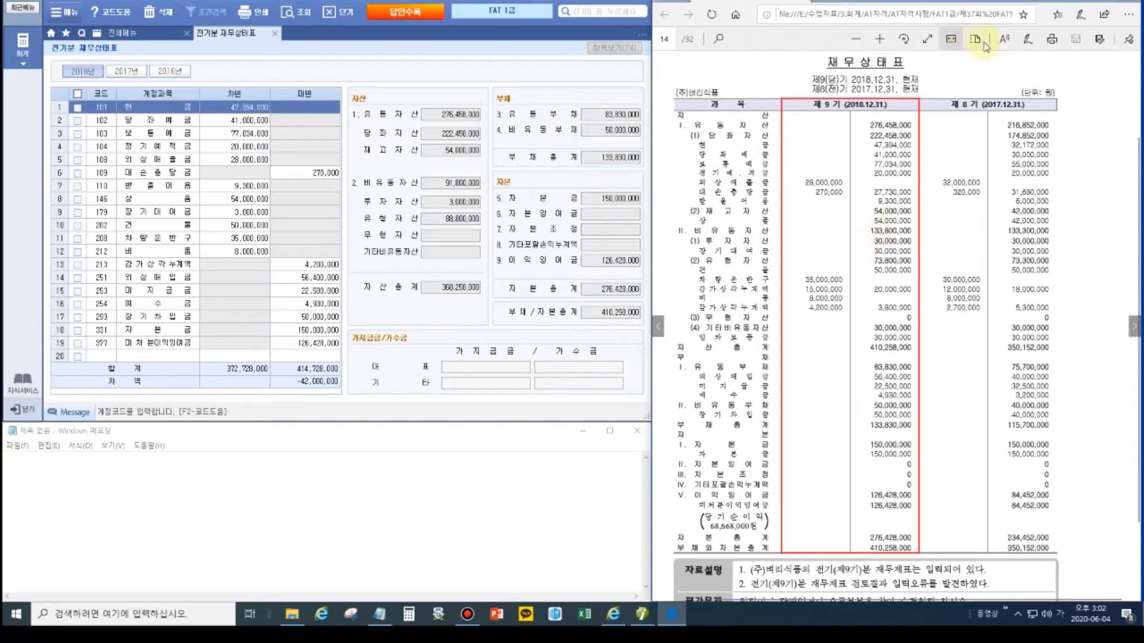
pyautogui.click(880, 39)
pyautogui.click(879, 39)
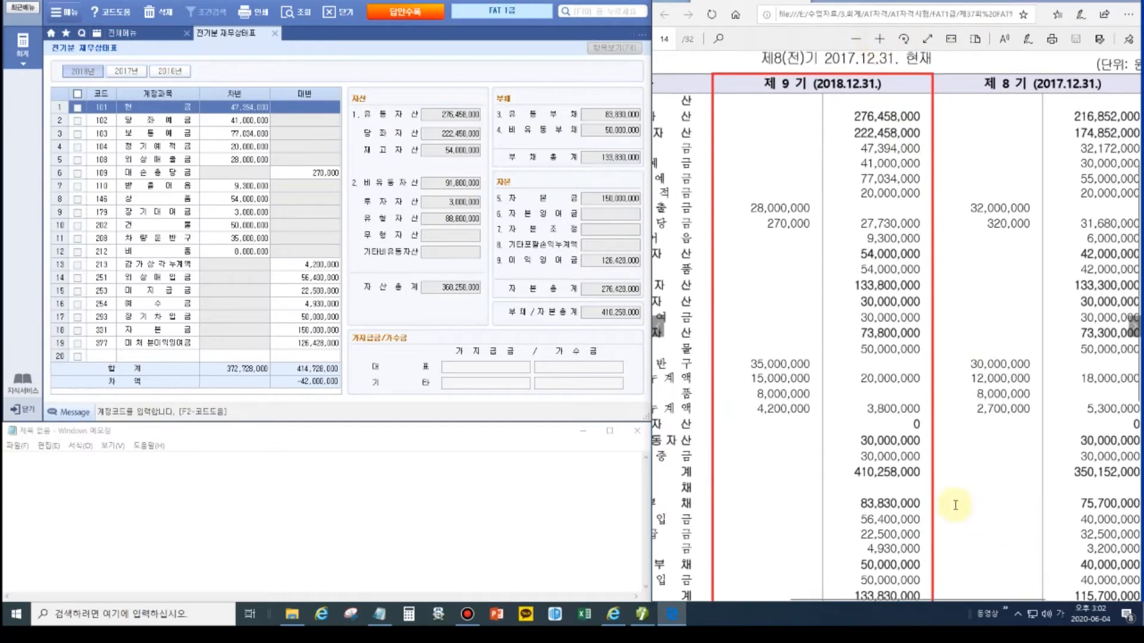
pyautogui.hscroll(-5, 882, 322)
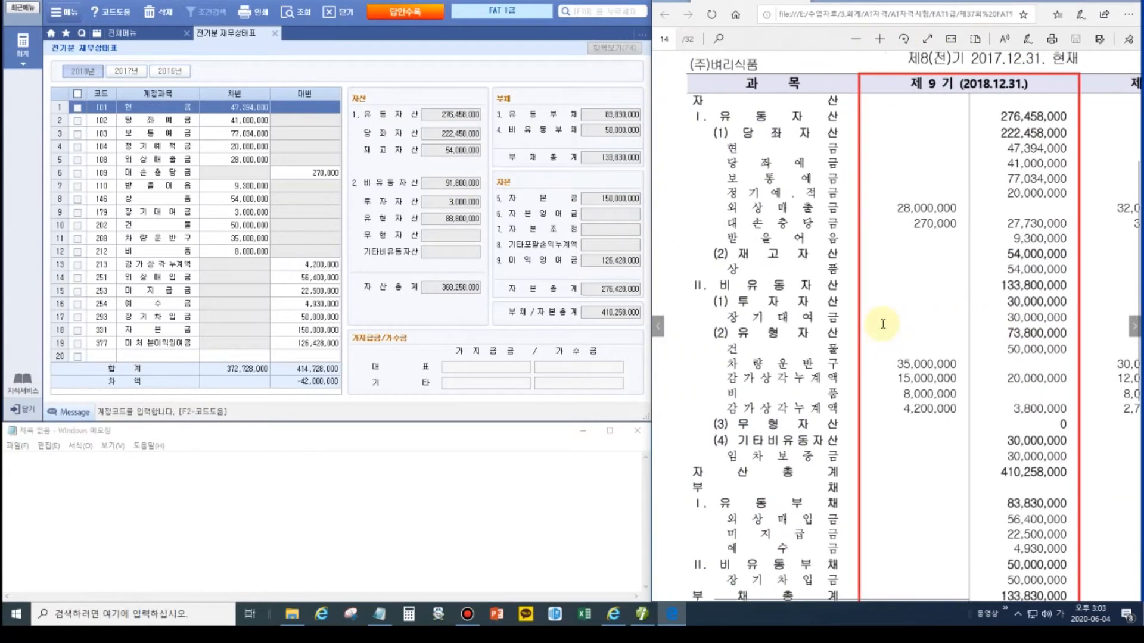
pyautogui.click(1123, 1)
pyautogui.moveTo(999, 276); pyautogui.dragTo(1077, 292)
pyautogui.click(1135, 75)
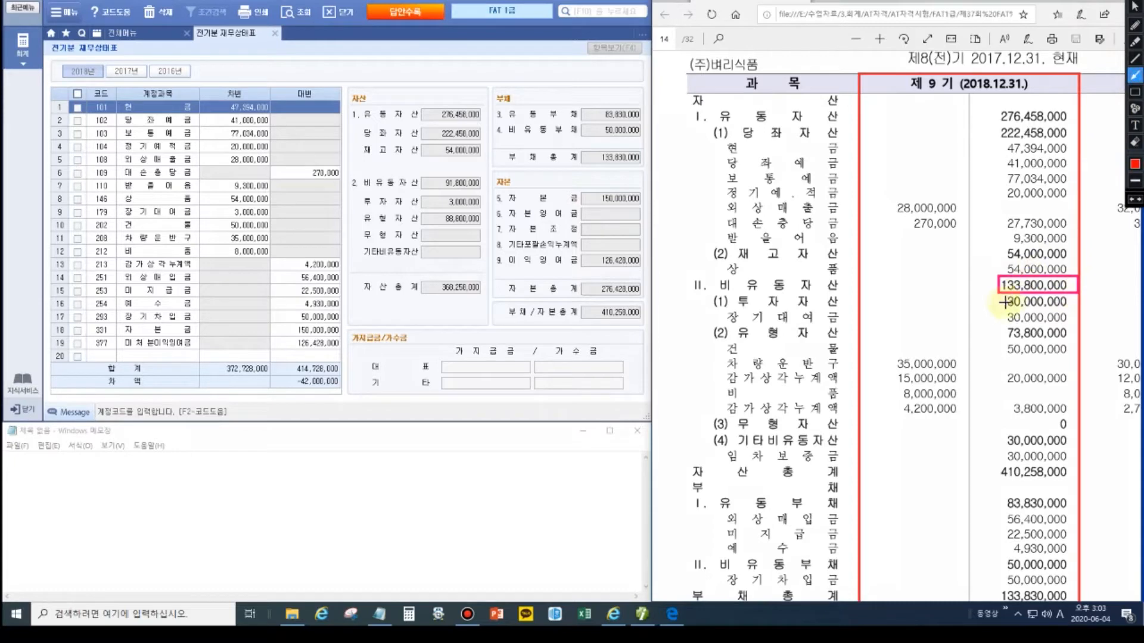
pyautogui.moveTo(998, 290)
pyautogui.mouseDown()
pyautogui.moveTo(524, 192)
pyautogui.moveTo(515, 179)
pyautogui.moveTo(495, 188)
pyautogui.mouseUp()
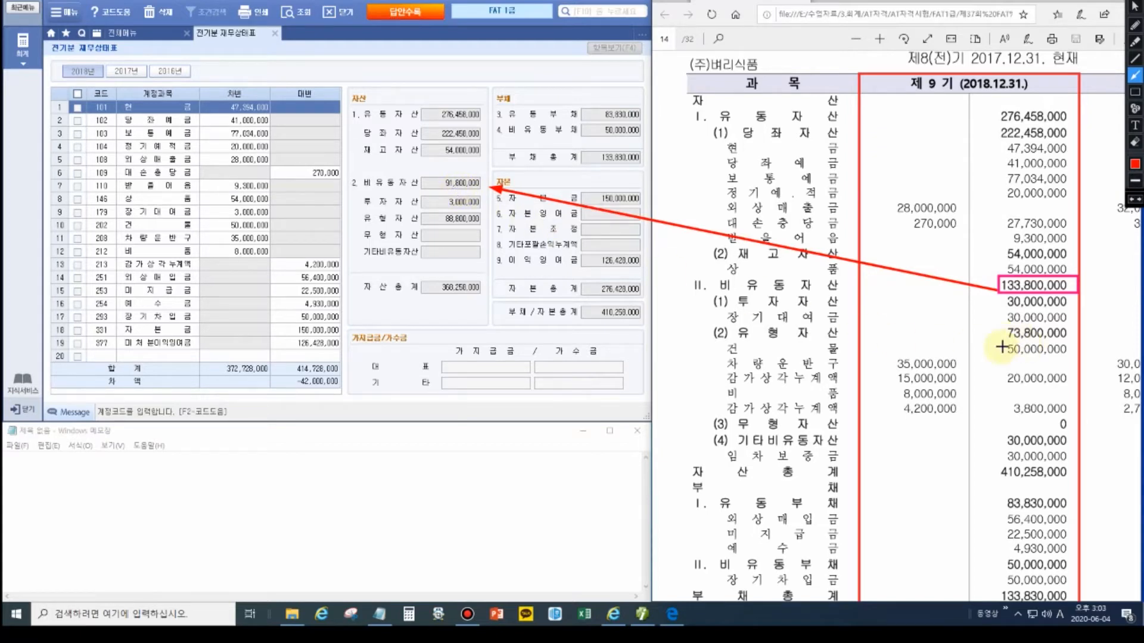
pyautogui.press('Escape')
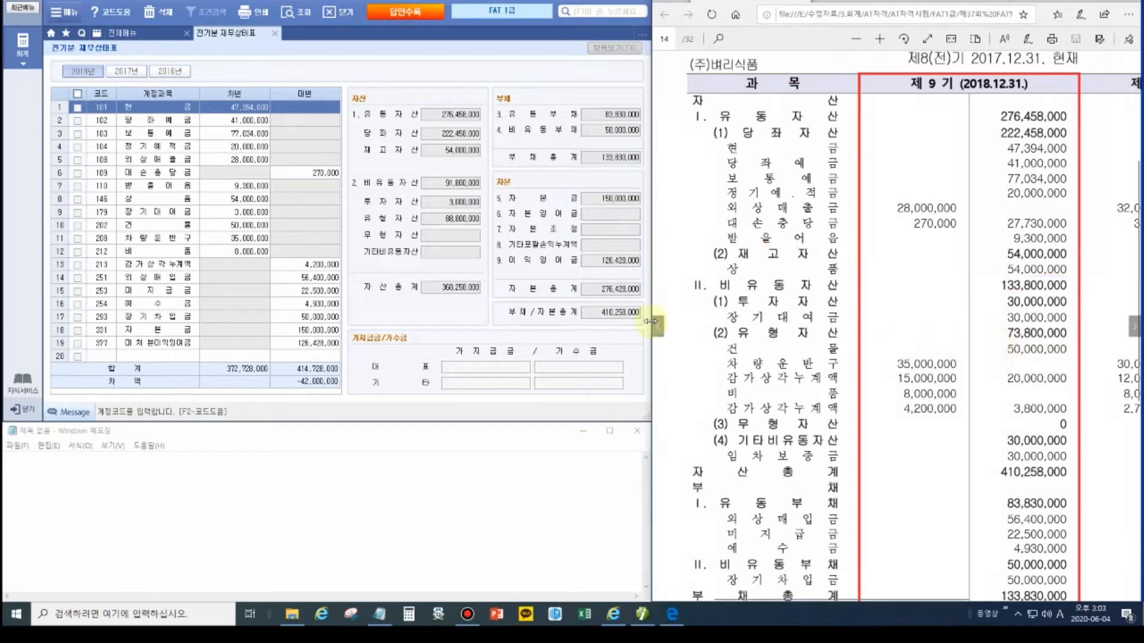
pyautogui.click(443, 220)
pyautogui.click(606, 47)
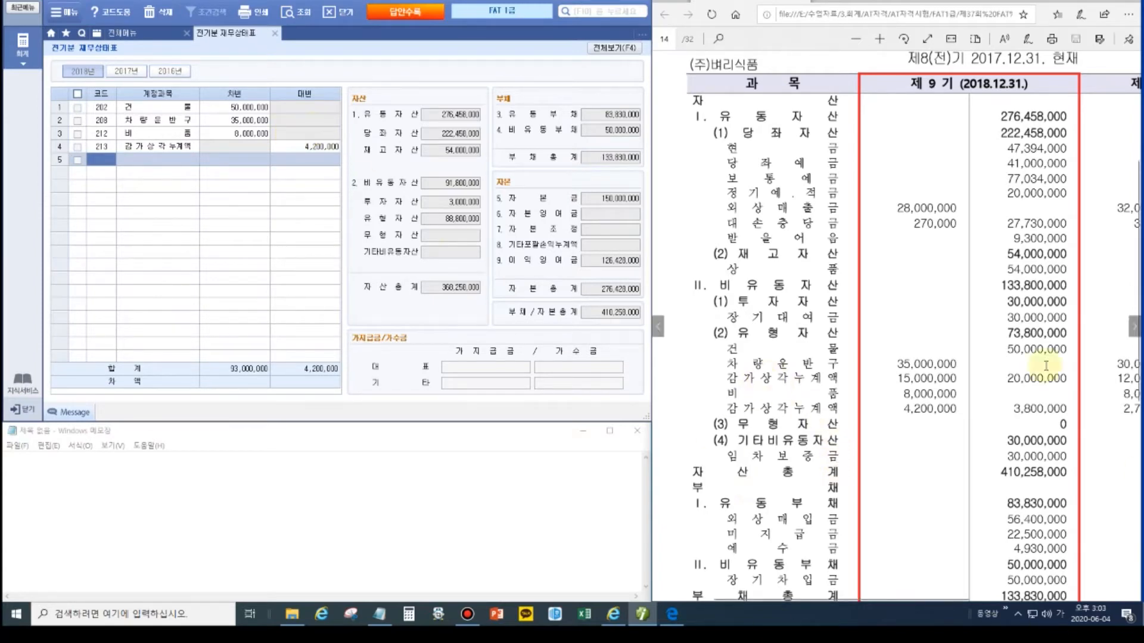
pyautogui.click(109, 160)
pyautogui.write('209')
pyautogui.press('Return')
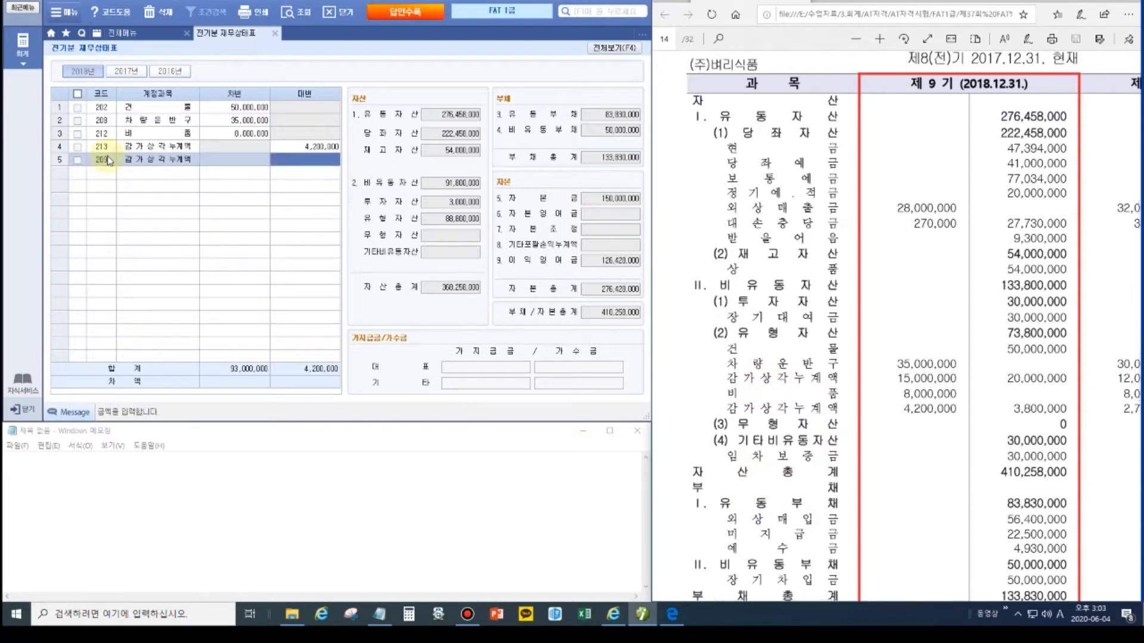
pyautogui.write('15000000')
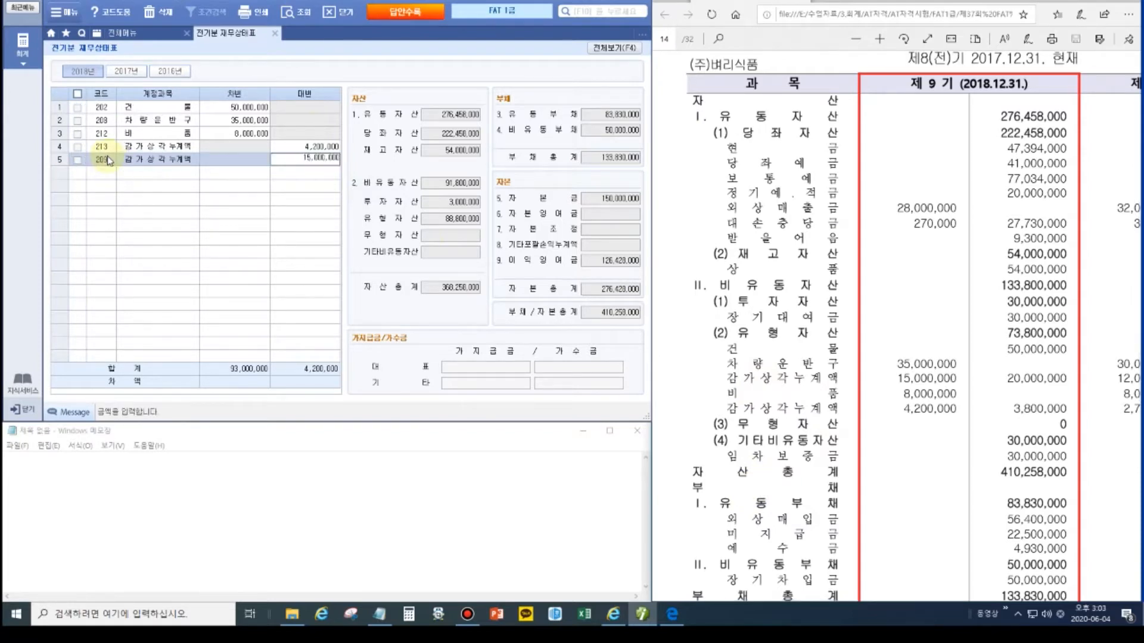
pyautogui.press('Return')
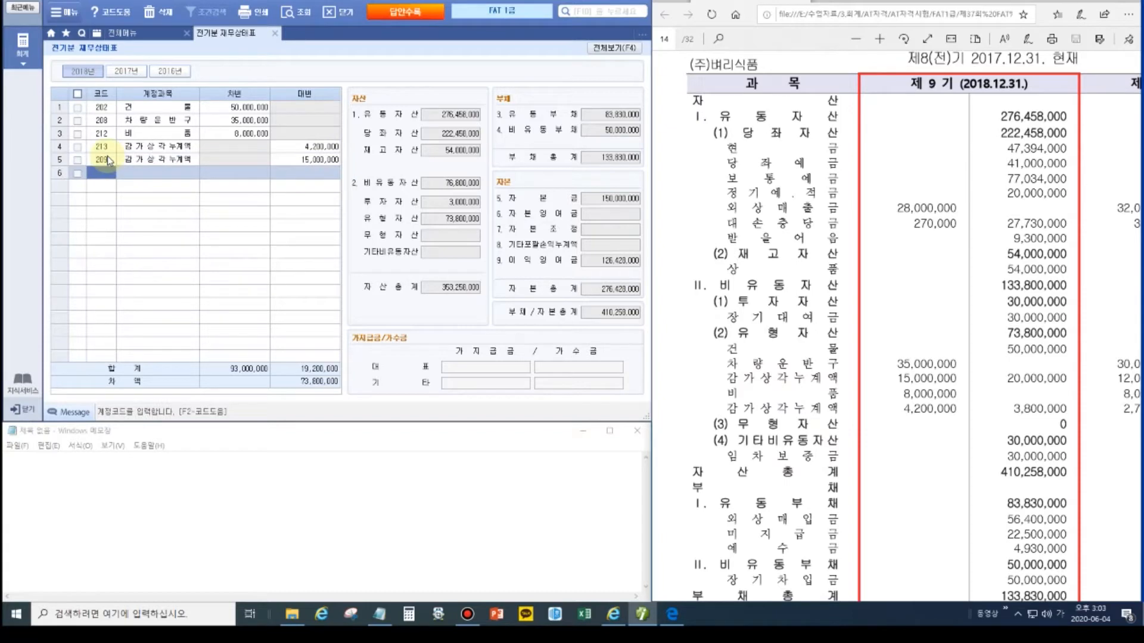
pyautogui.click(615, 47)
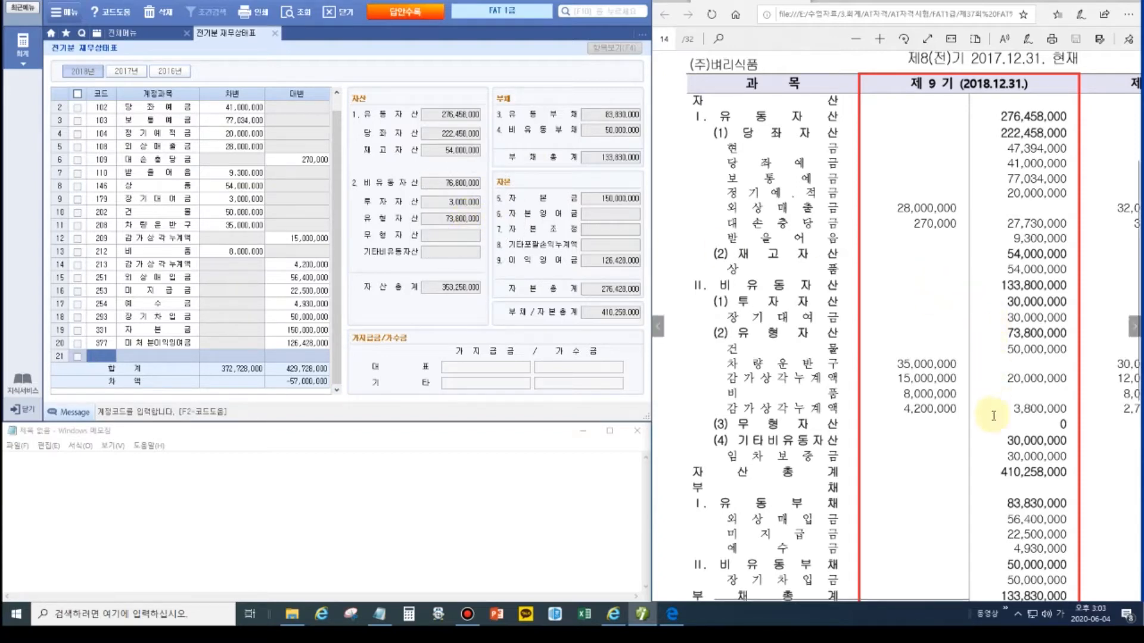
# Step: Add account 962 임차보증금 in row 21 with a 30,000,000 debit
pyautogui.click(995, 443)
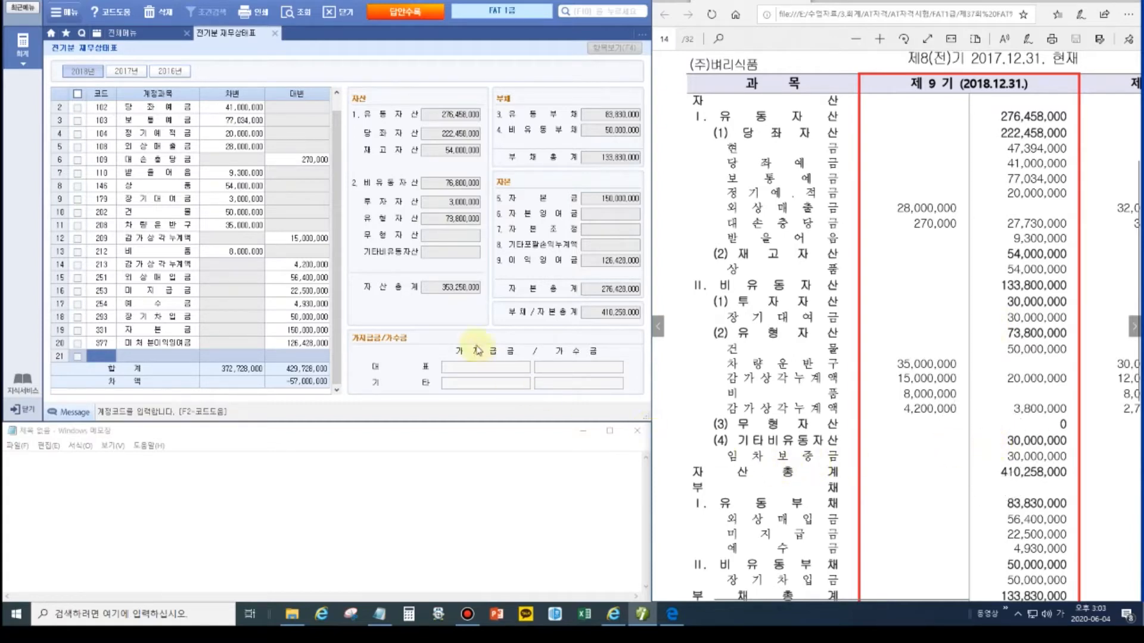
pyautogui.click(428, 255)
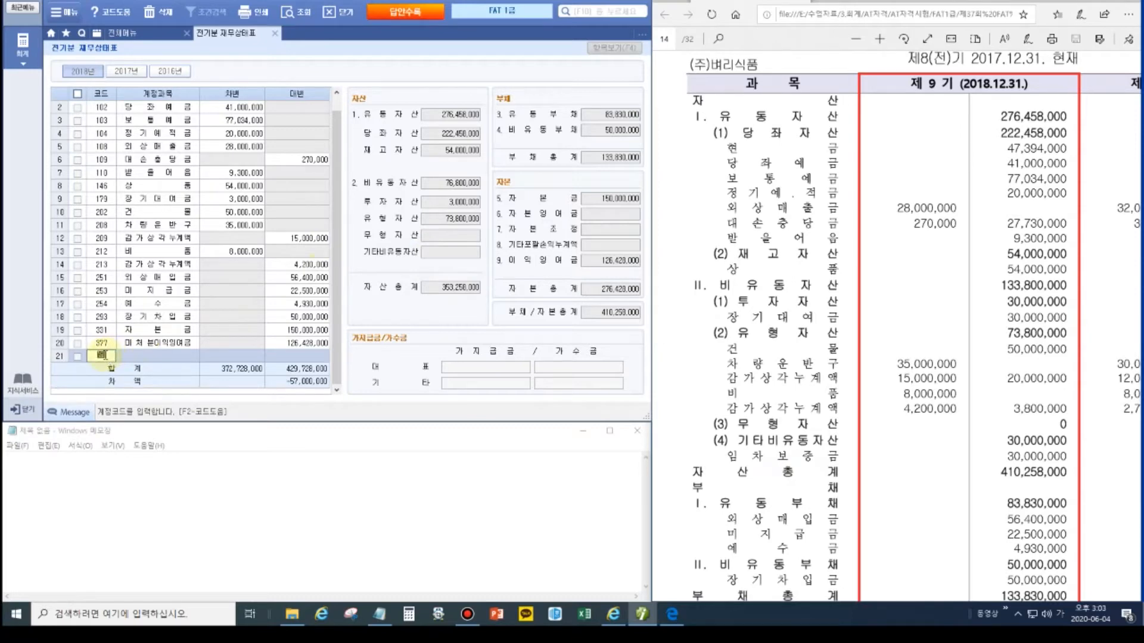
pyautogui.write('임차')
pyautogui.press('Return')
pyautogui.press('Down')
pyautogui.press('Down')
pyautogui.press('Down')
pyautogui.press('Down')
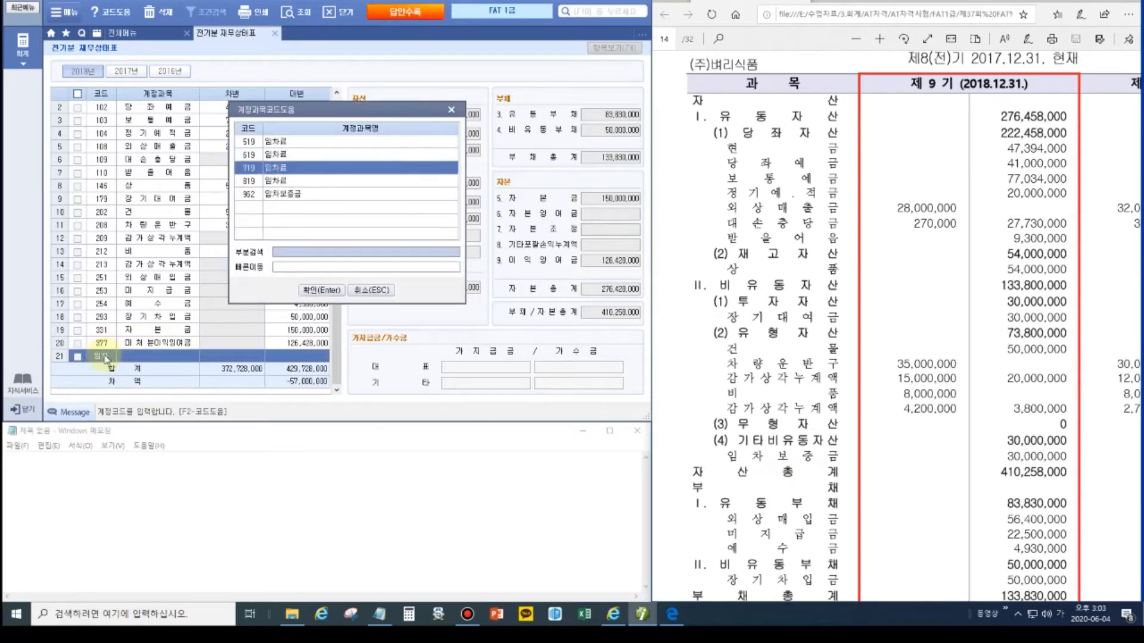
pyautogui.press('Return')
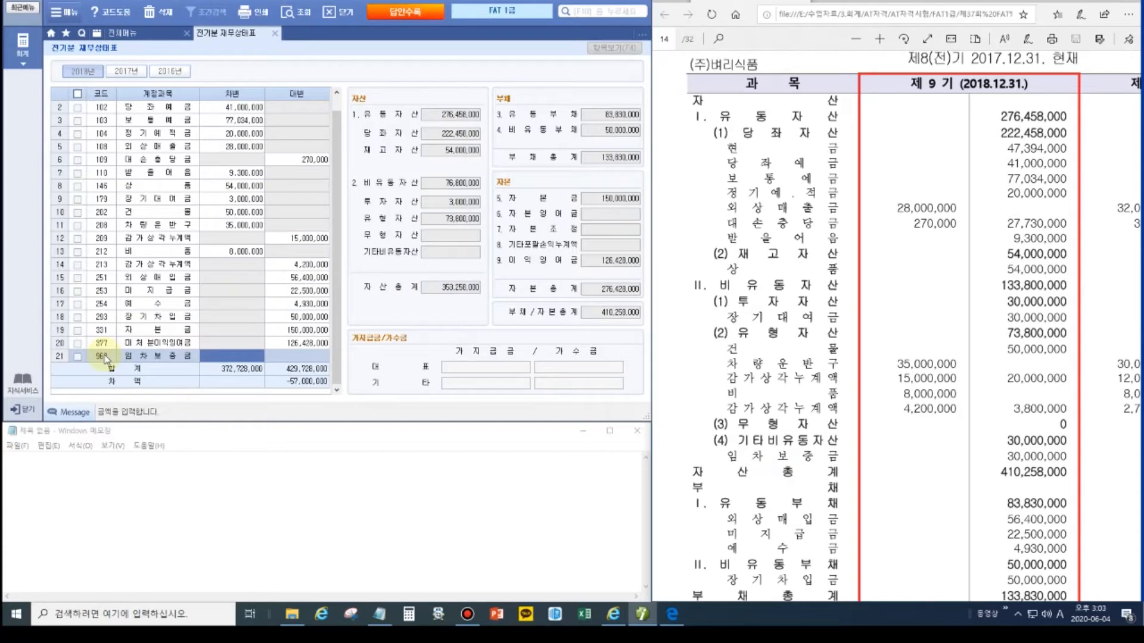
pyautogui.write('30000000')
pyautogui.press('Return')
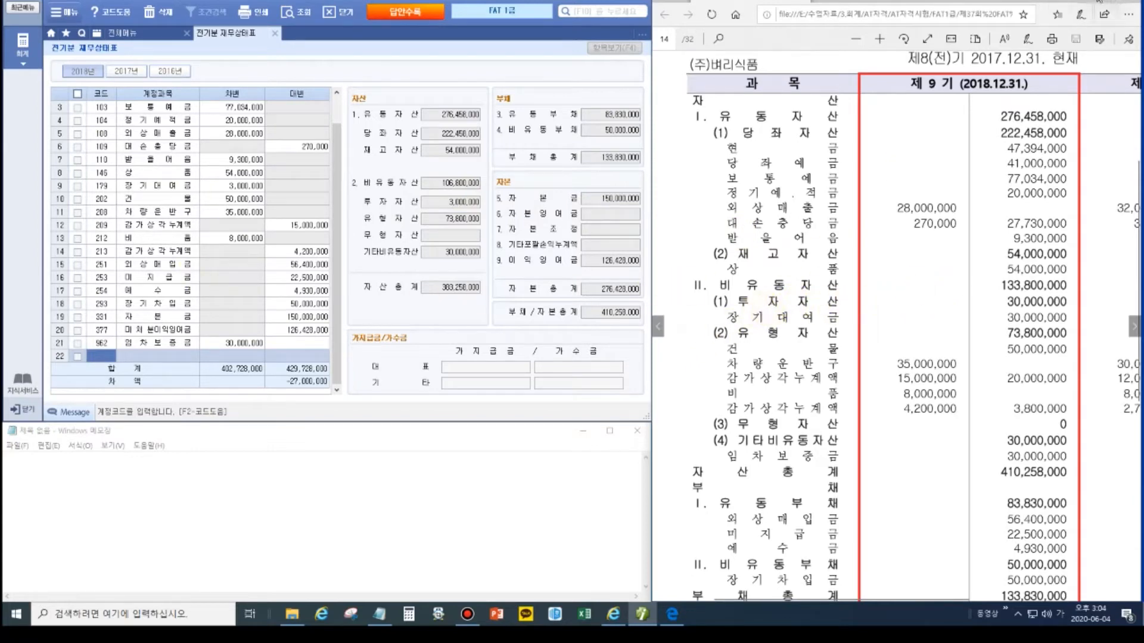
# Step: Correct the 179 장기대여금 debit to 30,000,000 so both totals balance at 429,728,000
pyautogui.click(1123, 2)
pyautogui.click(1135, 92)
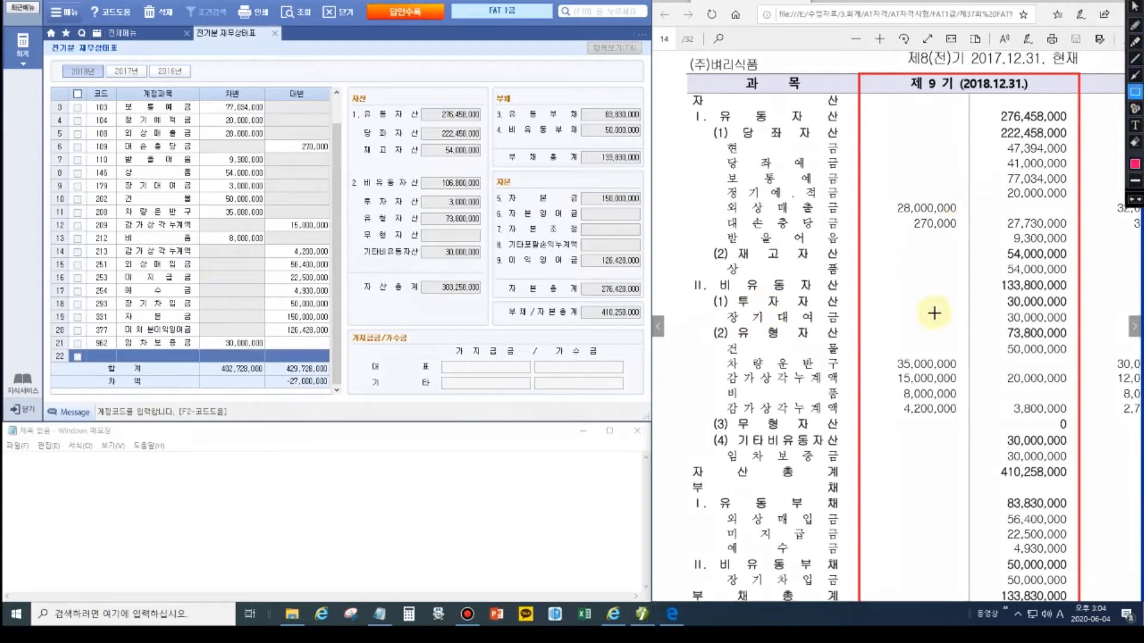
pyautogui.moveTo(986, 305); pyautogui.dragTo(1079, 326)
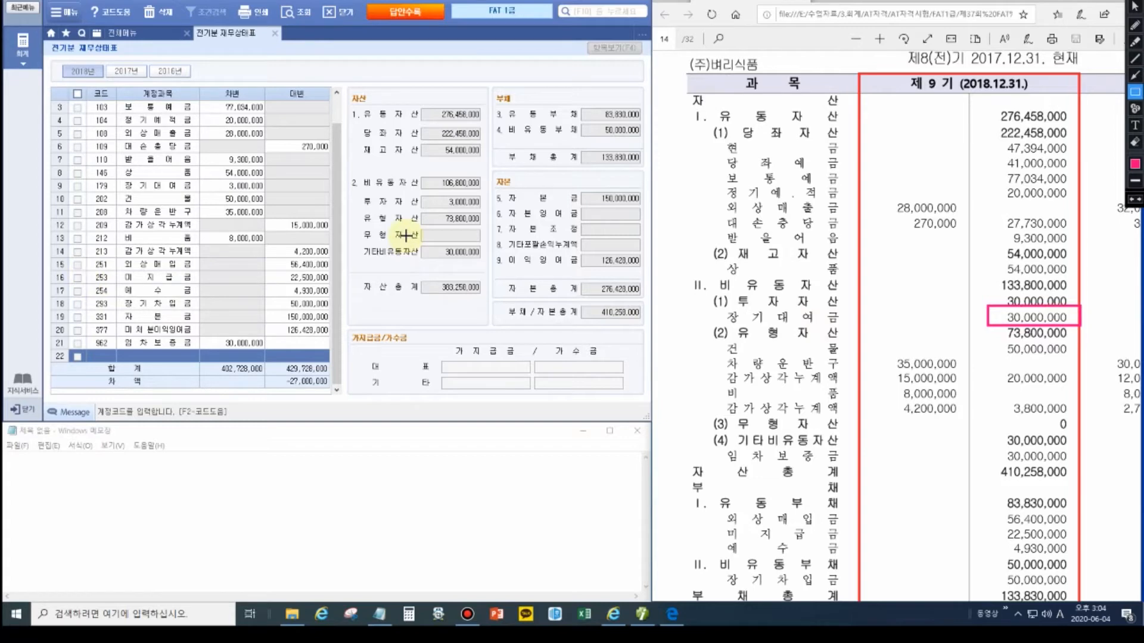
pyautogui.moveTo(417, 191); pyautogui.dragTo(499, 211)
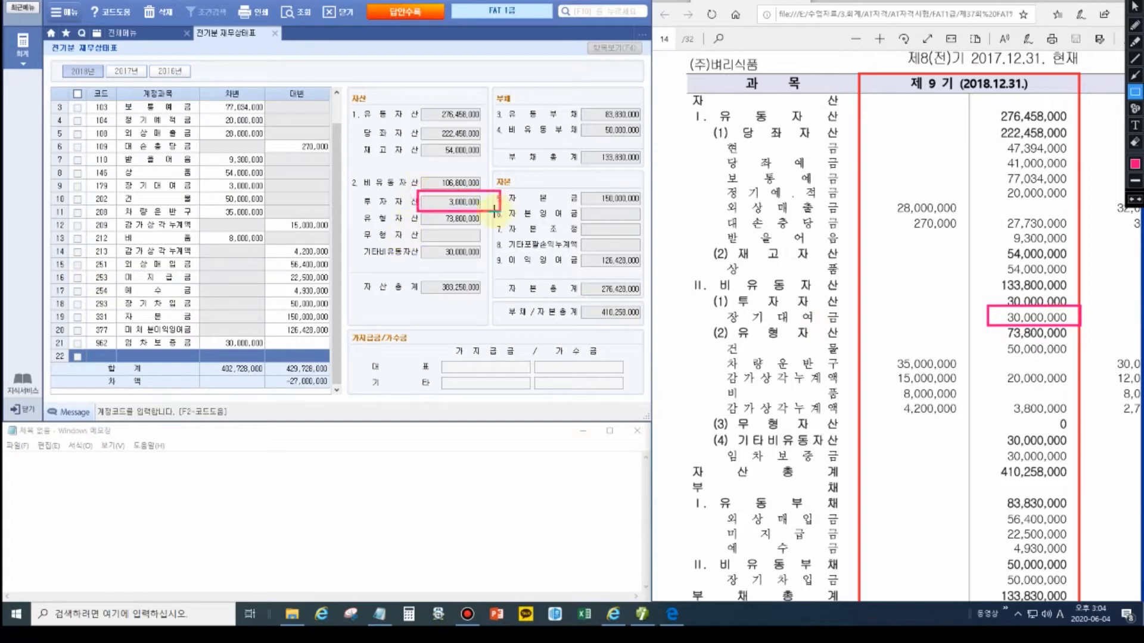
pyautogui.hotkey('ctrl', 'alt', 'd')
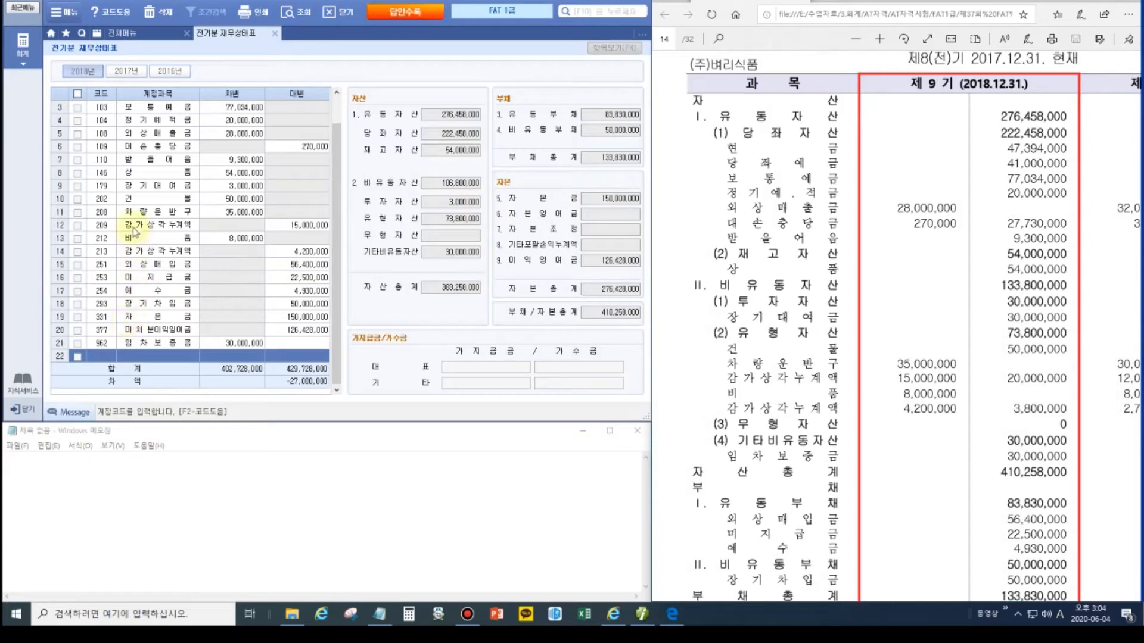
pyautogui.click(255, 186)
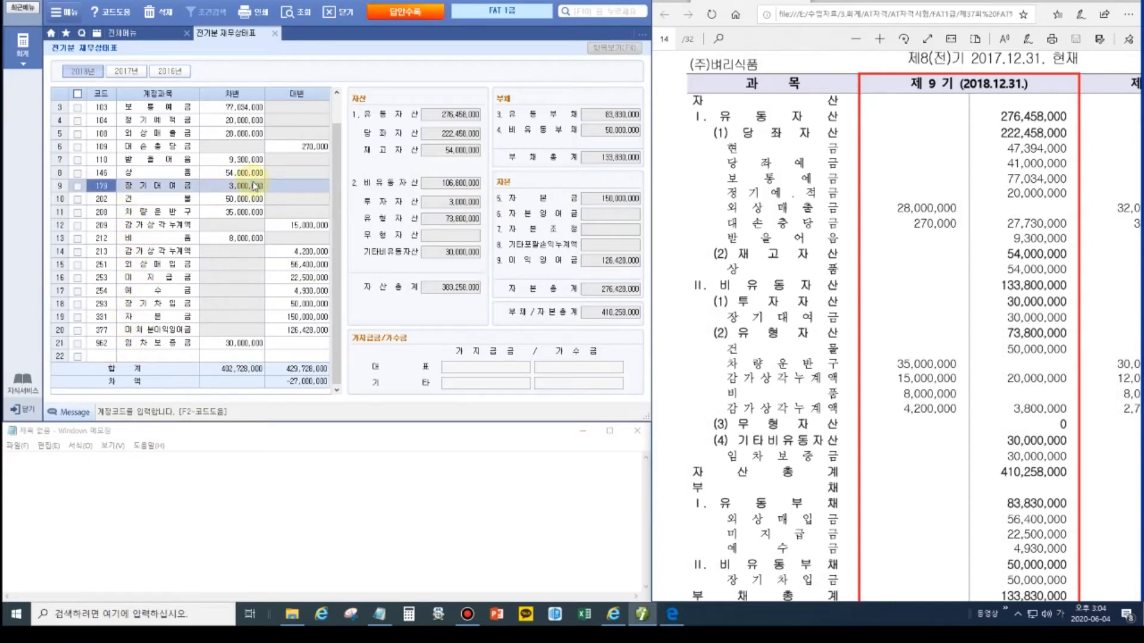
pyautogui.click(255, 186)
pyautogui.write('30000000')
pyautogui.press('Return')
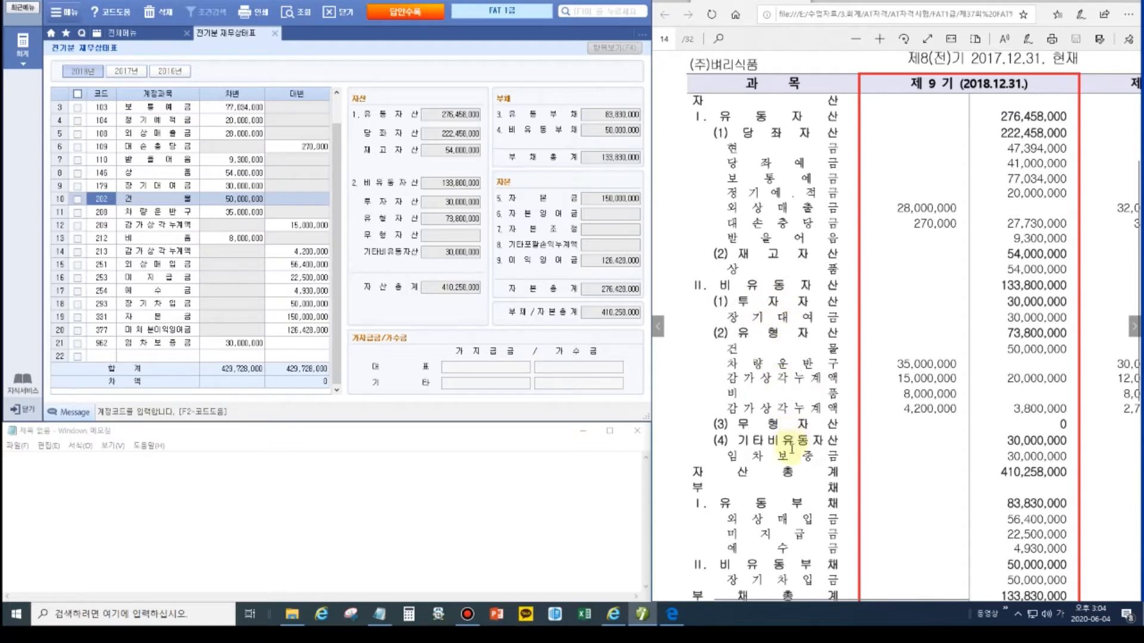
# Step: Review the PDF answer page, move to the 거래처별초기이월 problem, and close 전기분 재무상태표
pyautogui.click(1134, 326)
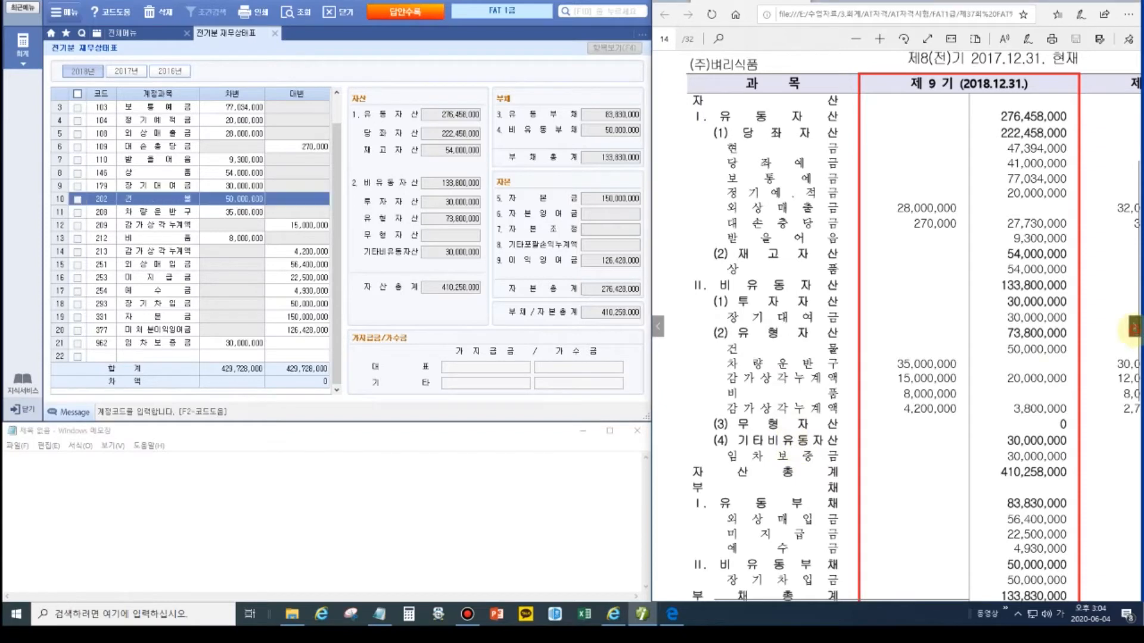
pyautogui.scroll(1, 948, 354)
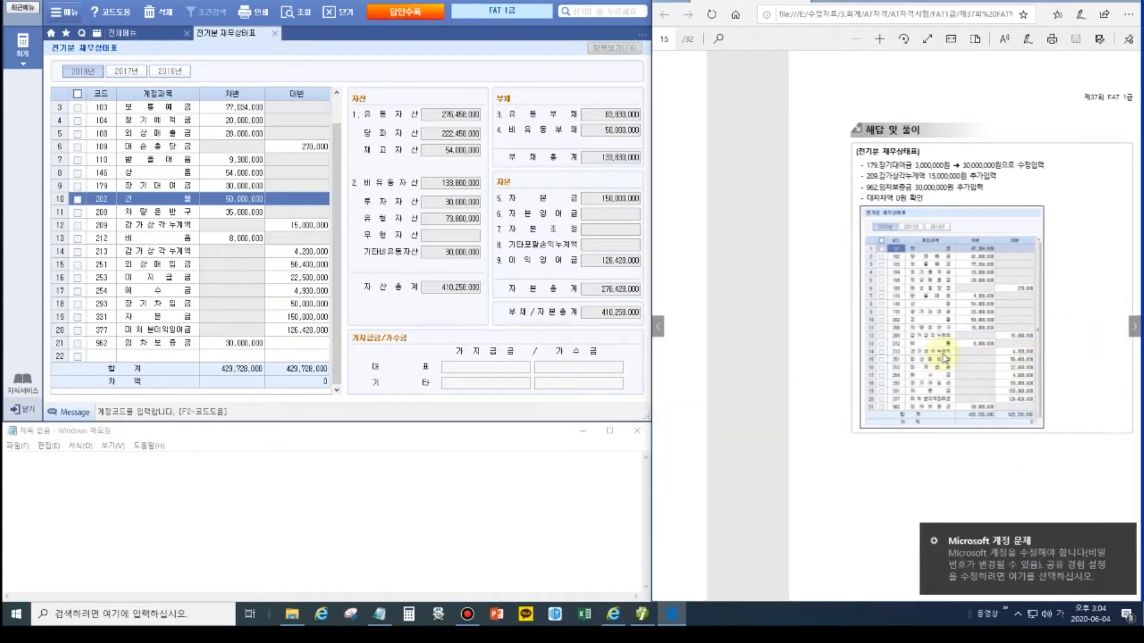
pyautogui.click(1134, 327)
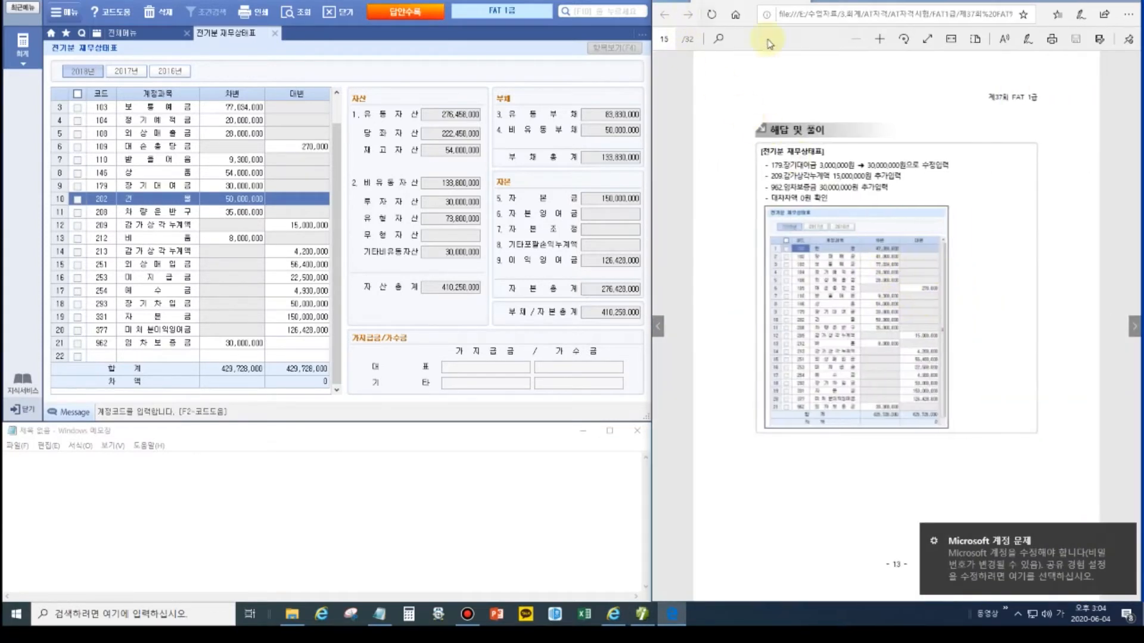
pyautogui.click(880, 39)
pyautogui.click(881, 39)
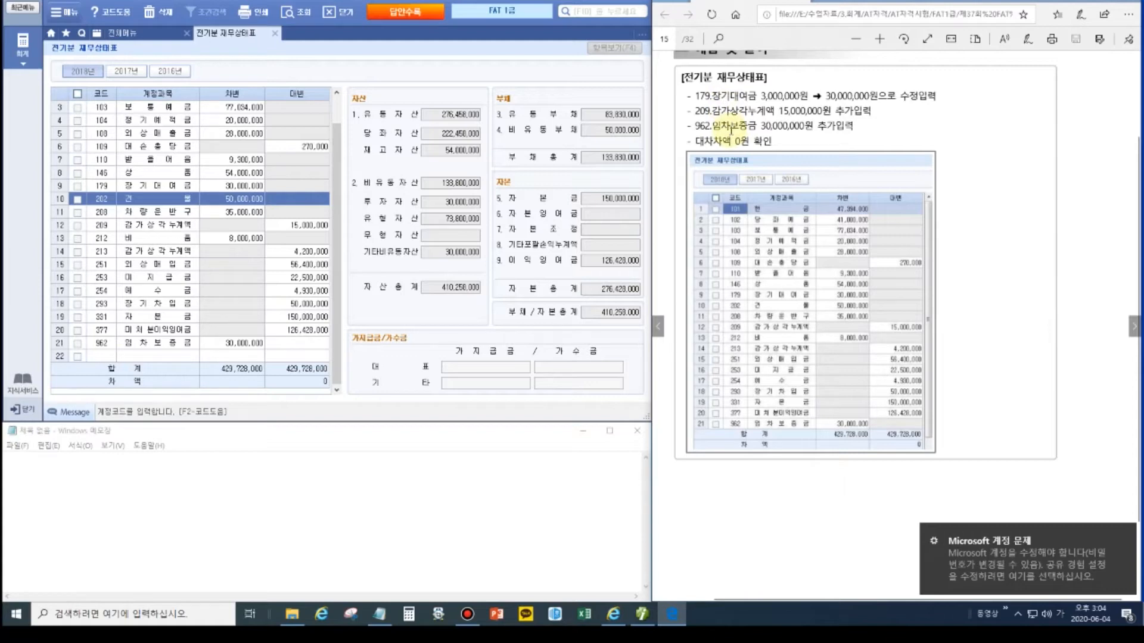
pyautogui.click(1125, 532)
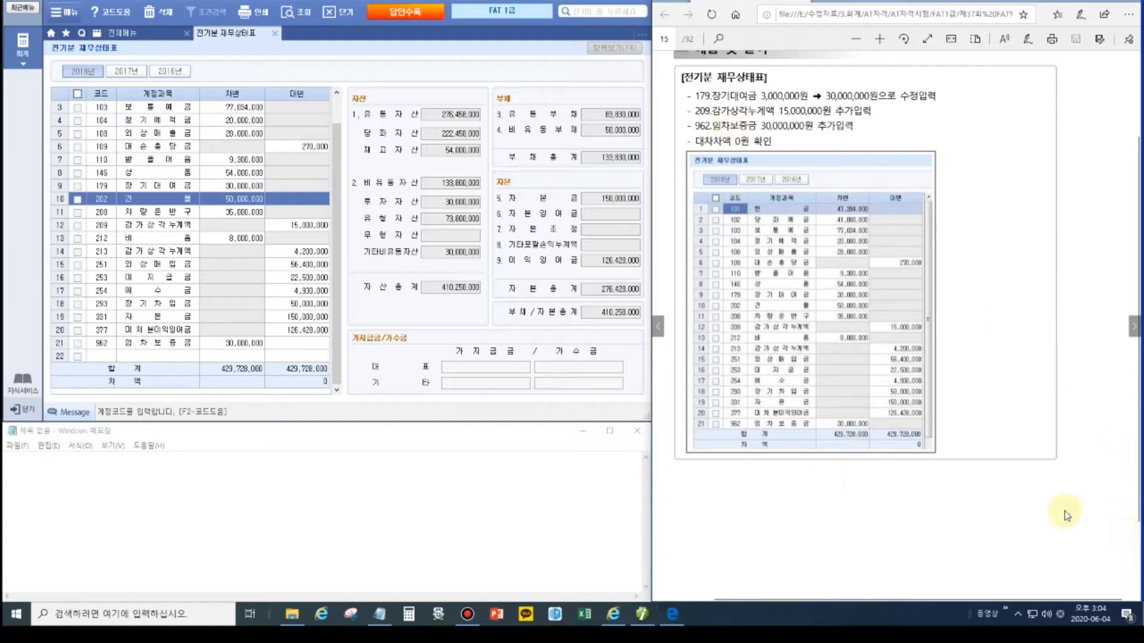
pyautogui.click(1134, 326)
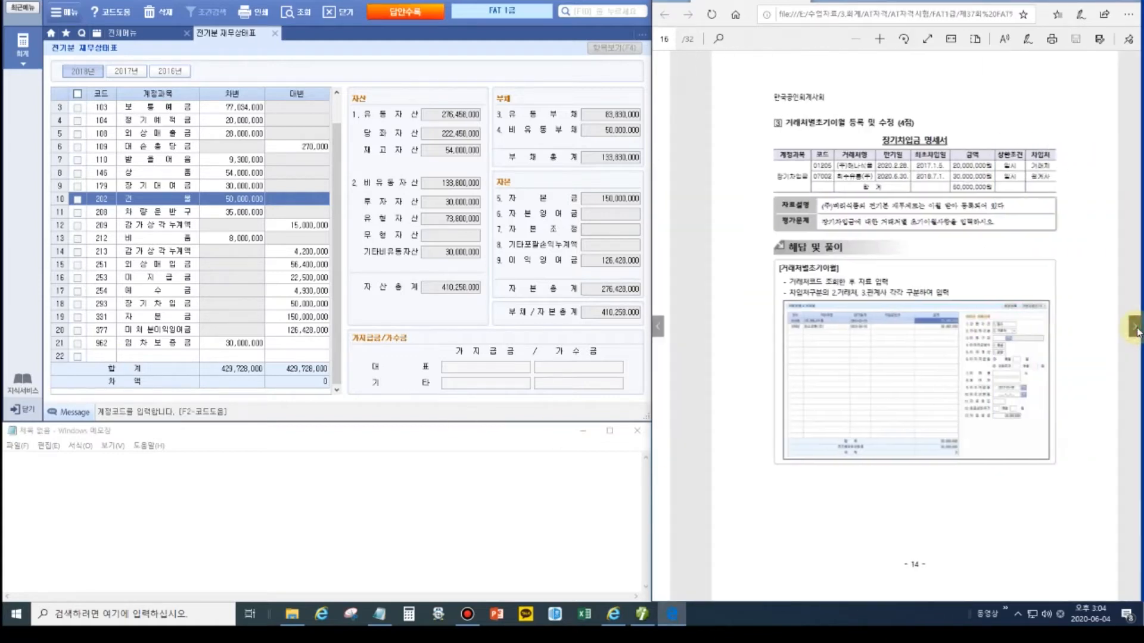
pyautogui.scroll(2, 870, 212)
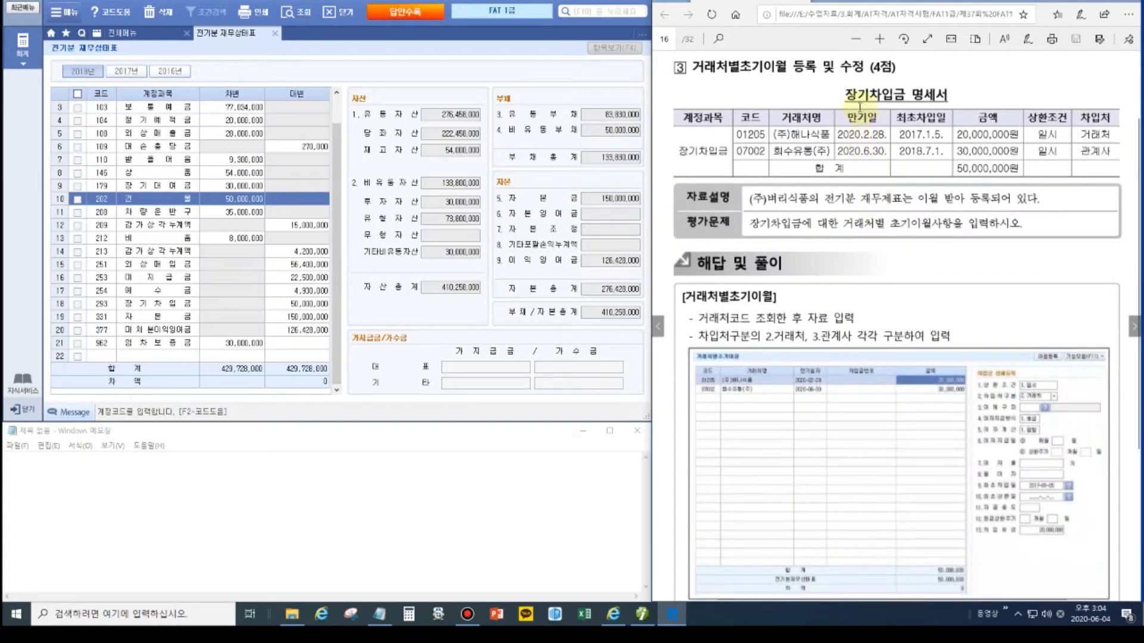
pyautogui.click(271, 34)
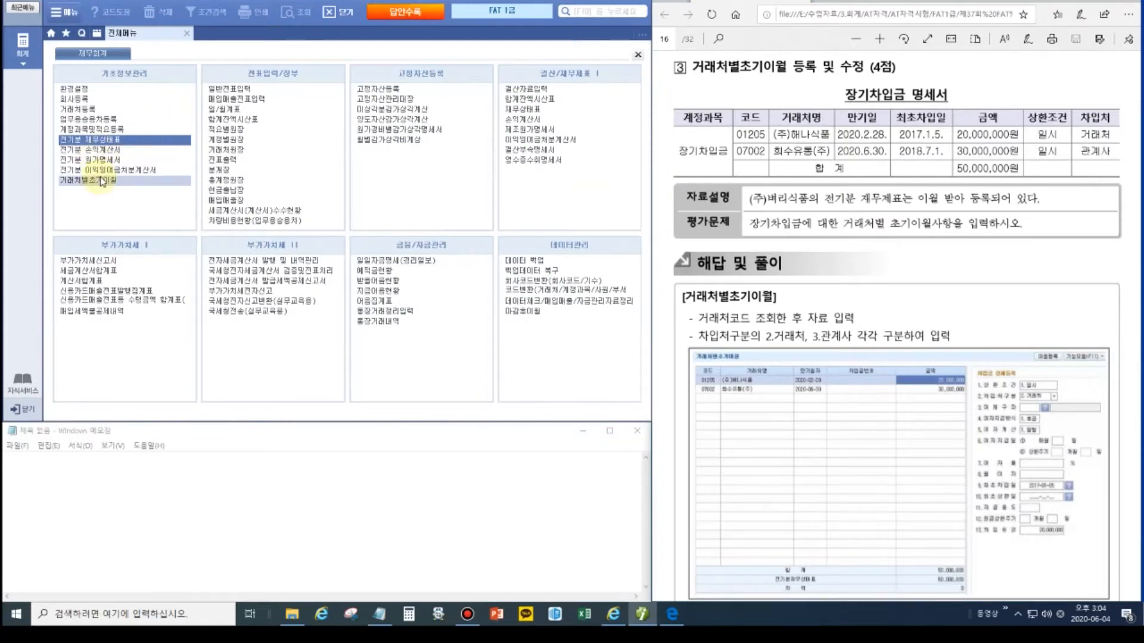
# Step: In 거래처별초기이월, add (주)해나식품 (code 12) under 장기차입금, due 2020-02-28, 20,000,000
pyautogui.click(101, 181)
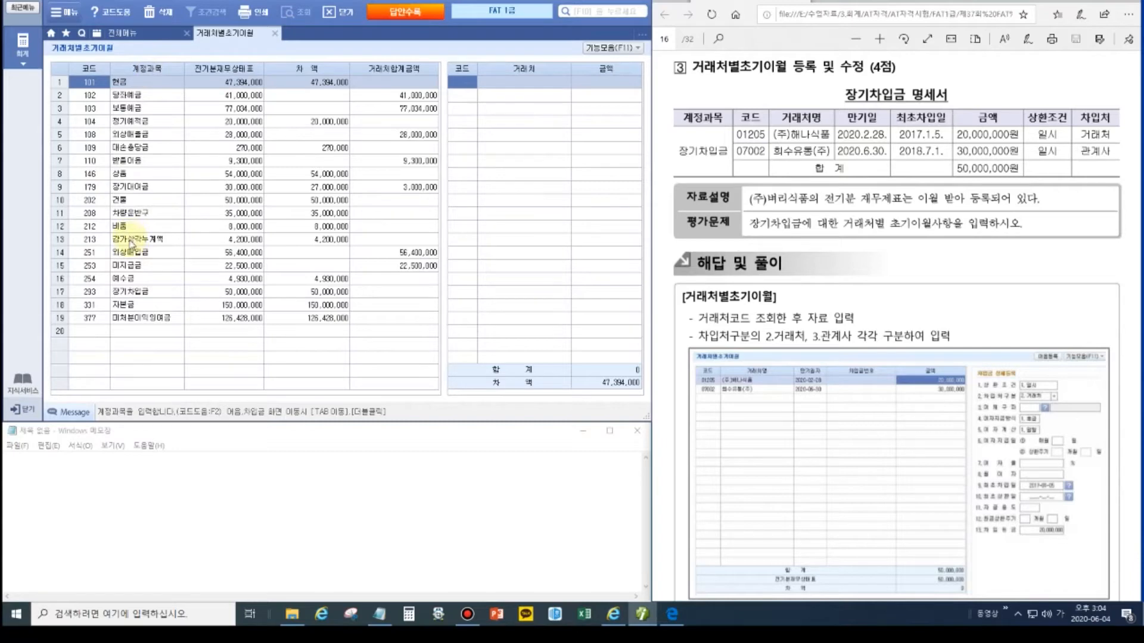
pyautogui.click(123, 293)
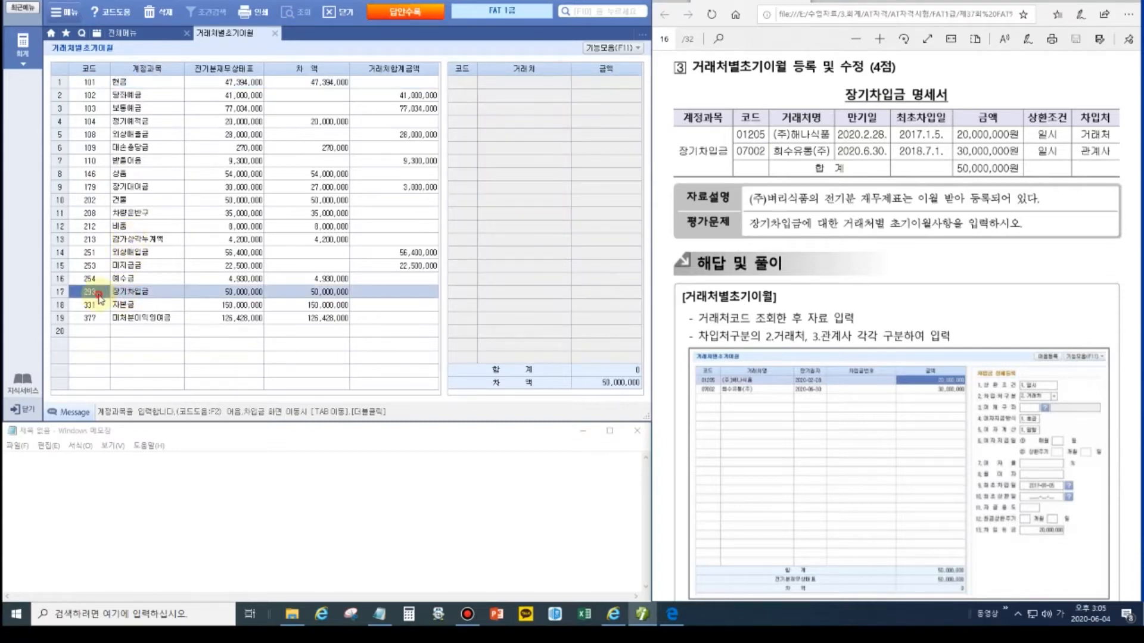
pyautogui.doubleClick(99, 295)
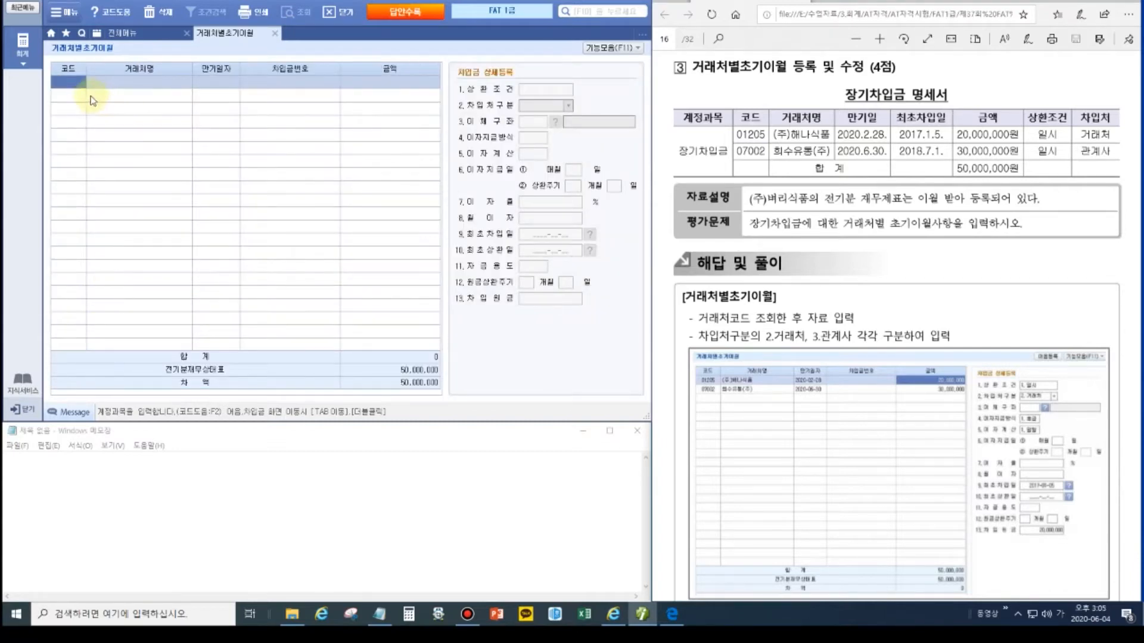
pyautogui.write('1205')
pyautogui.press('Return')
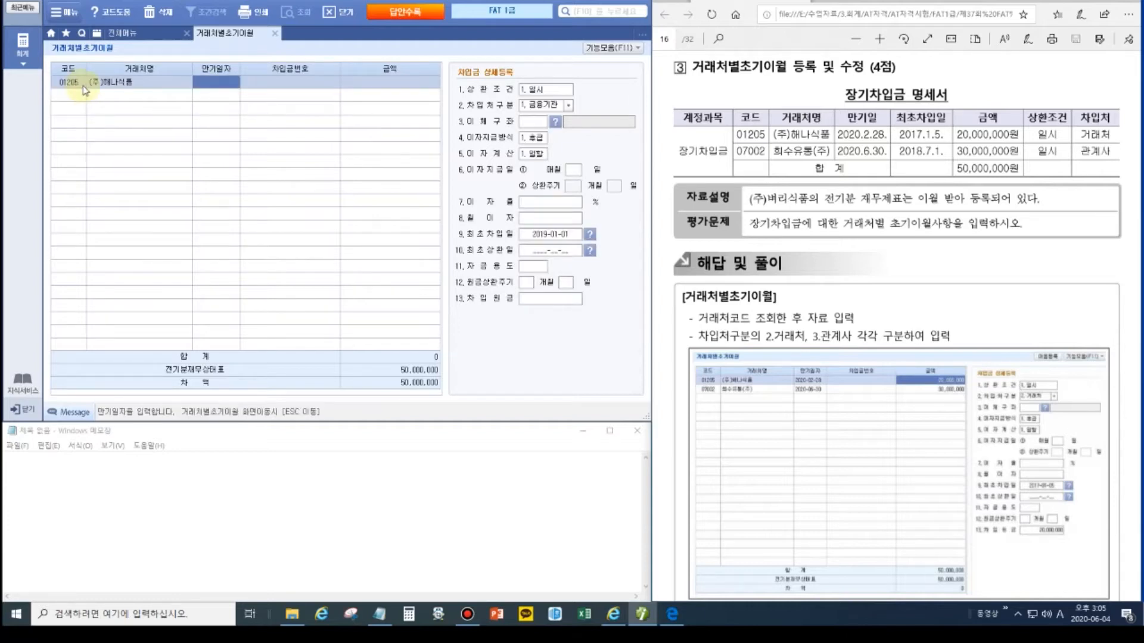
pyautogui.write('2020-02-28')
pyautogui.press('Return')
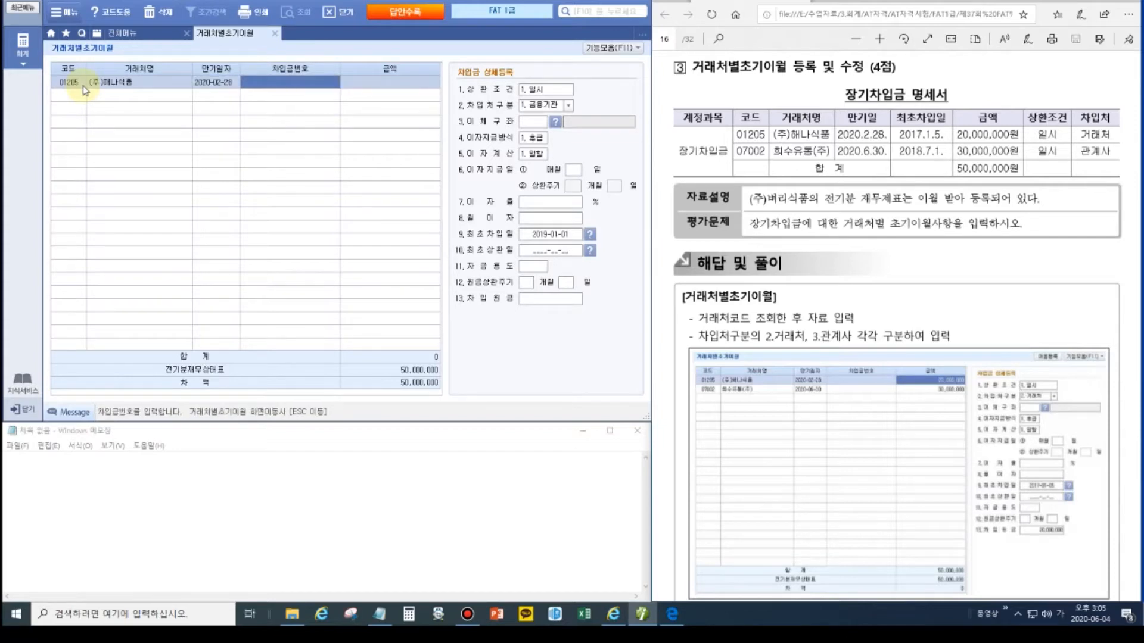
pyautogui.press('Return')
pyautogui.write('20000000')
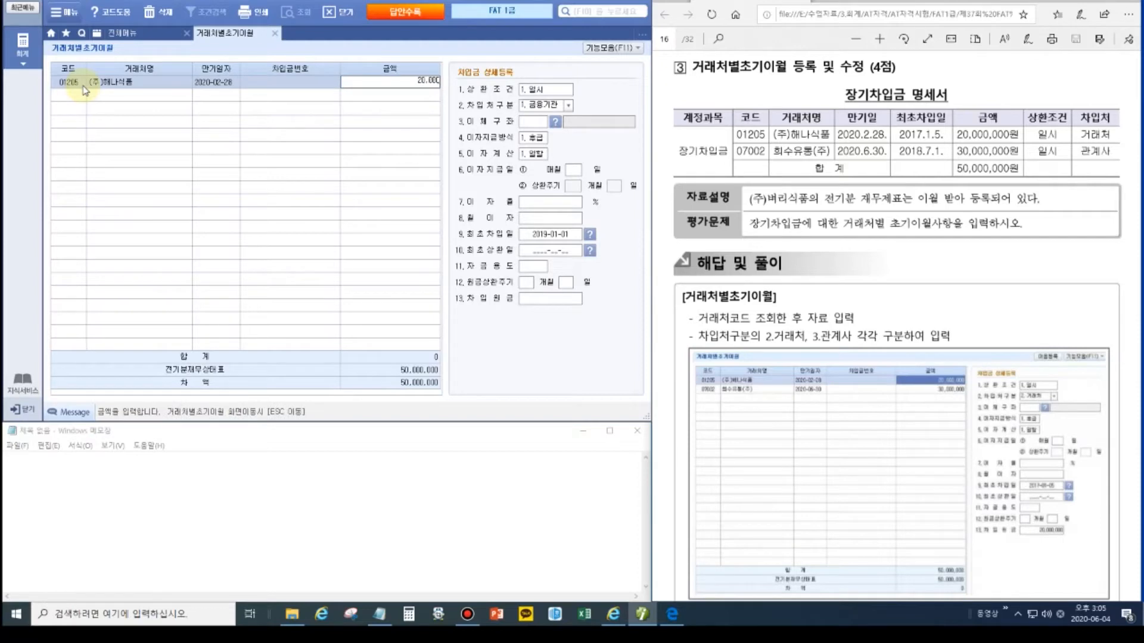
pyautogui.press('Return')
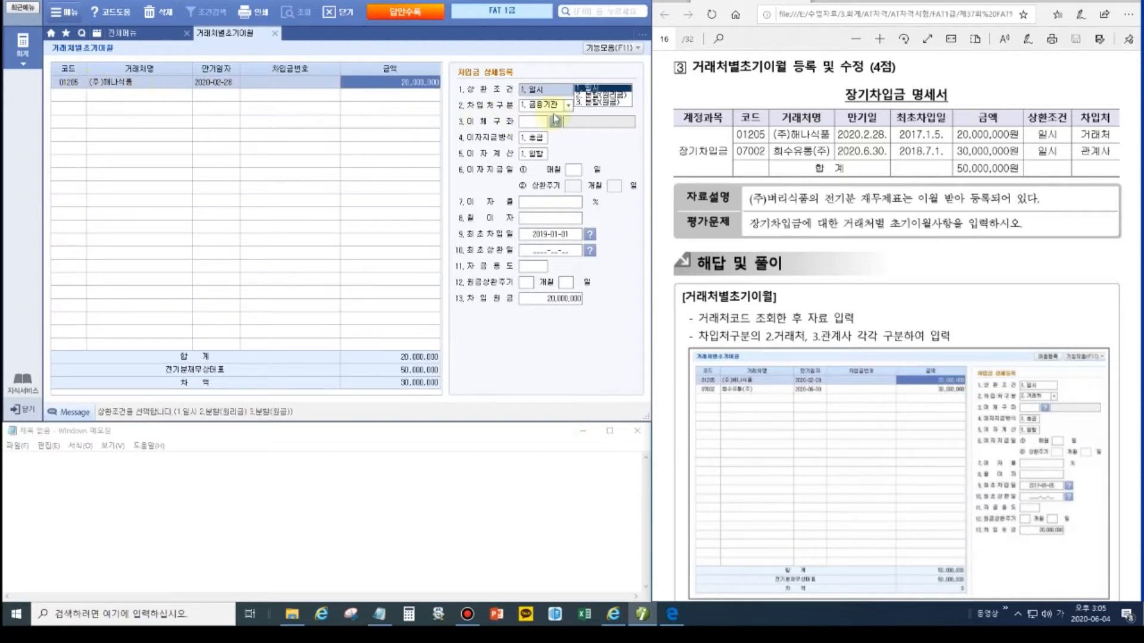
# Step: Keep repayment 1.일시, set lender type 2.거래처 and first borrowing date 2017-01-05
pyautogui.click(556, 107)
pyautogui.click(566, 107)
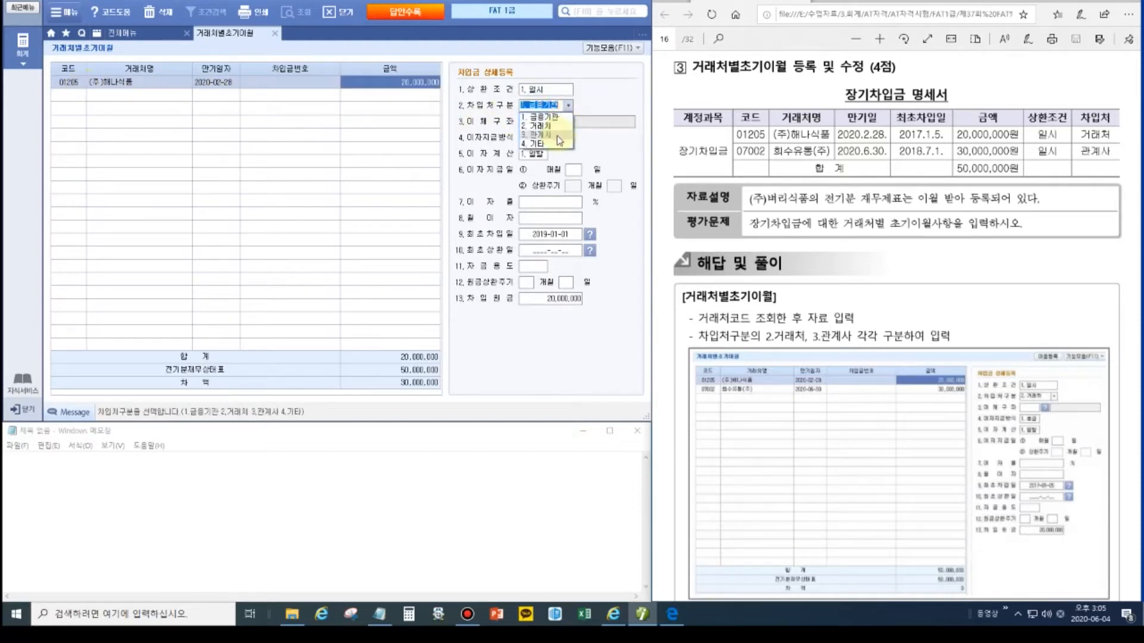
pyautogui.click(558, 132)
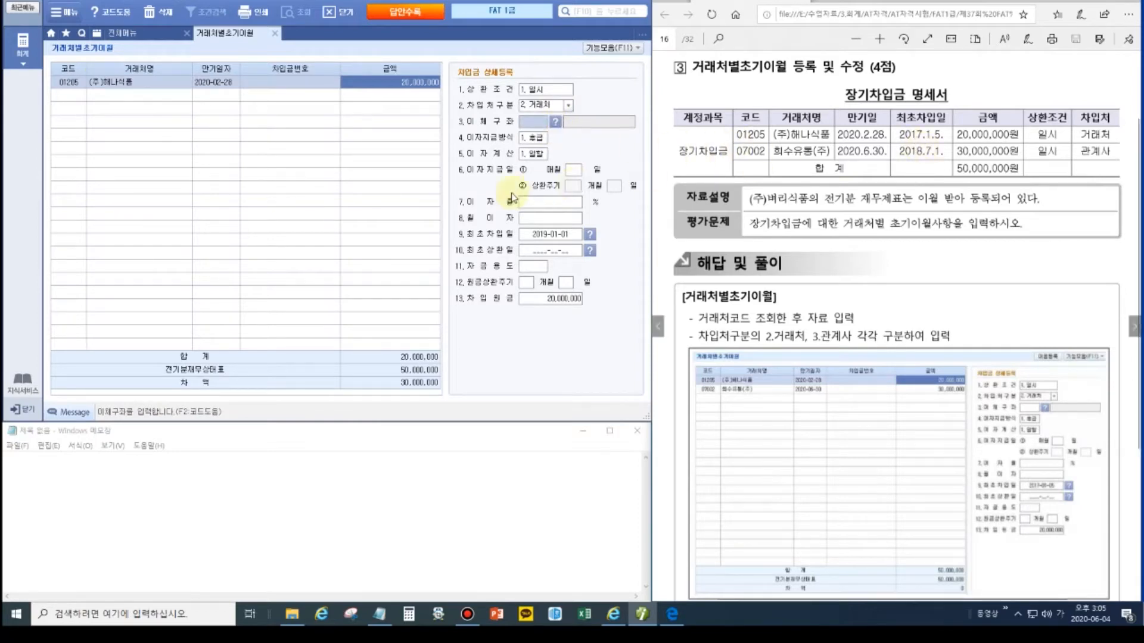
pyautogui.click(532, 237)
pyautogui.write('2017-')
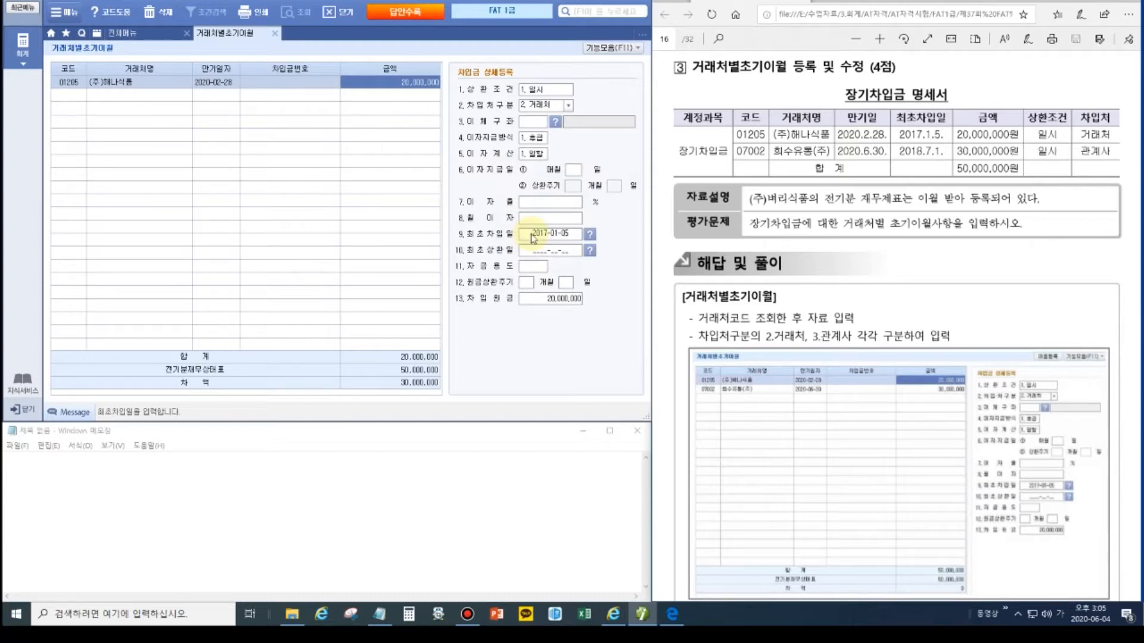
pyautogui.write('01-05')
pyautogui.press('Return')
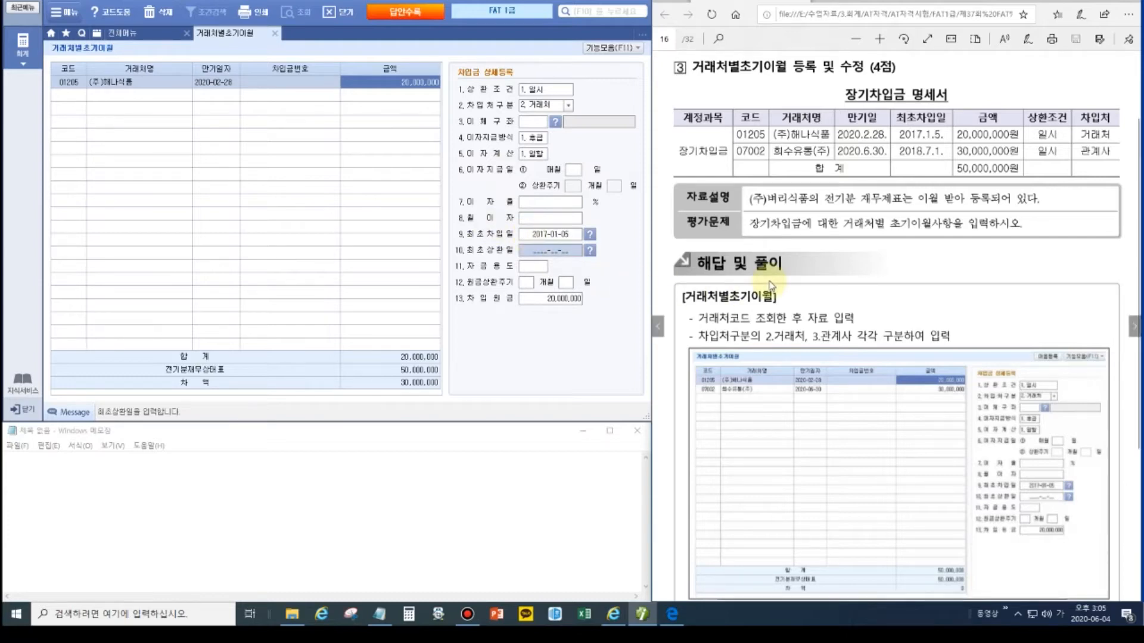
pyautogui.click(62, 97)
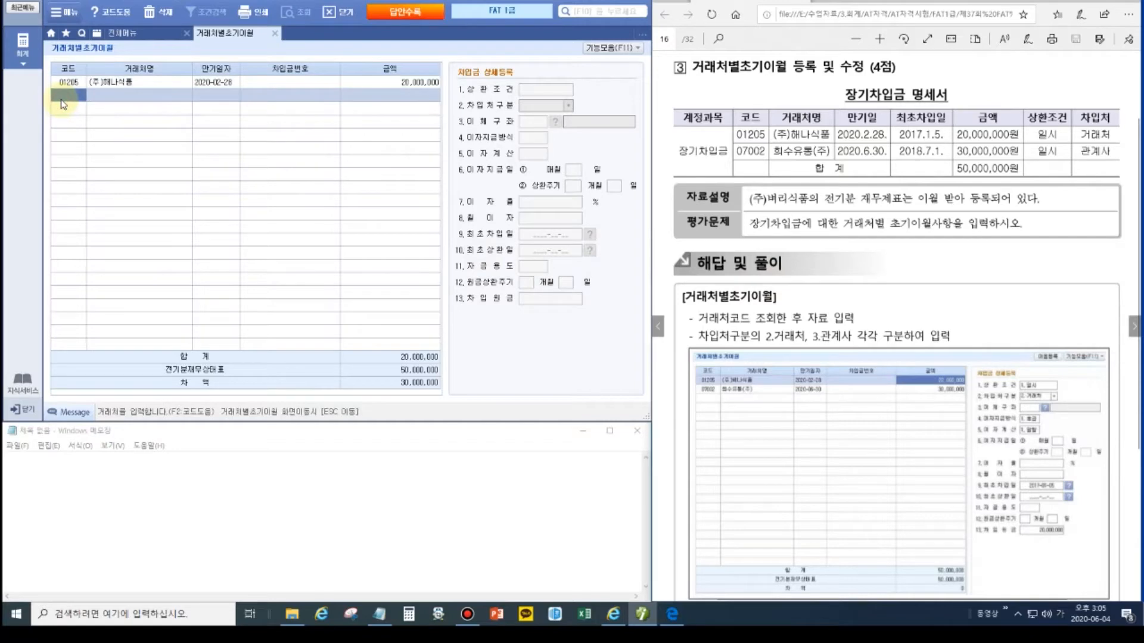
# Step: Add 회수유통(주) (code 07002), due 2020-06-30, for 30,000,000
pyautogui.write('07002')
pyautogui.press('Return')
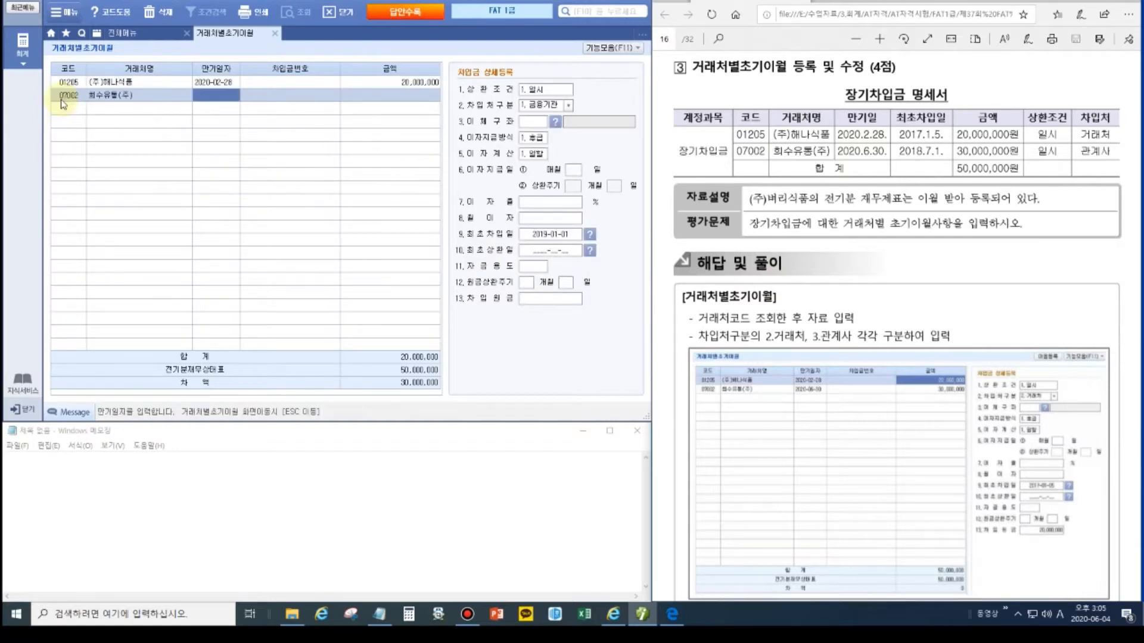
pyautogui.write('2020-06-30')
pyautogui.press('Return')
pyautogui.press('Return')
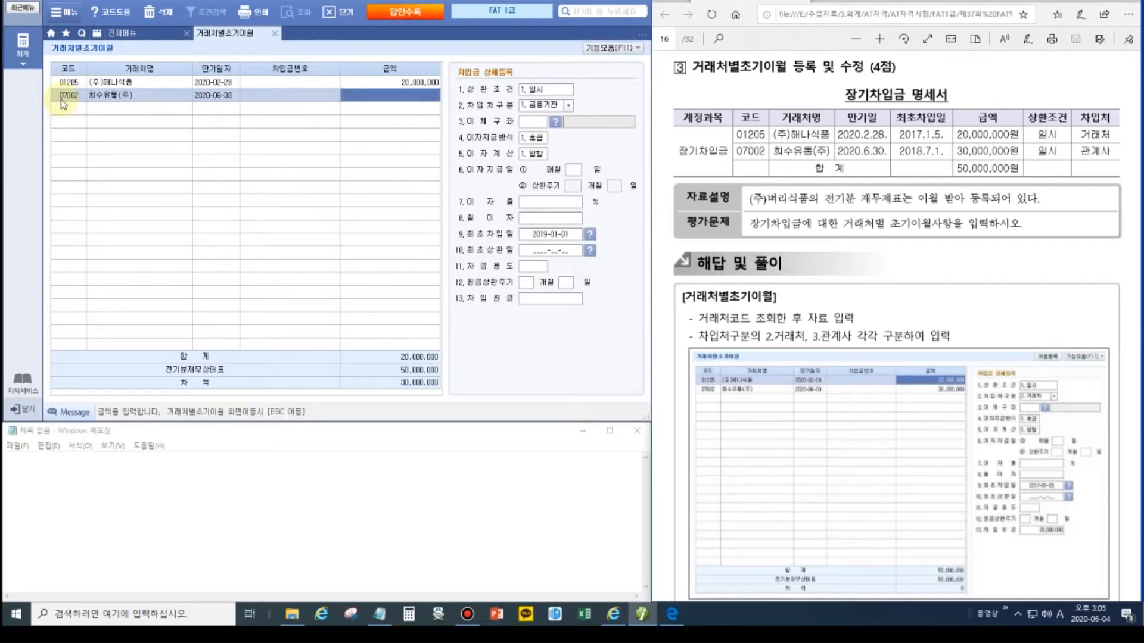
pyautogui.write('30000000')
pyautogui.press('Return')
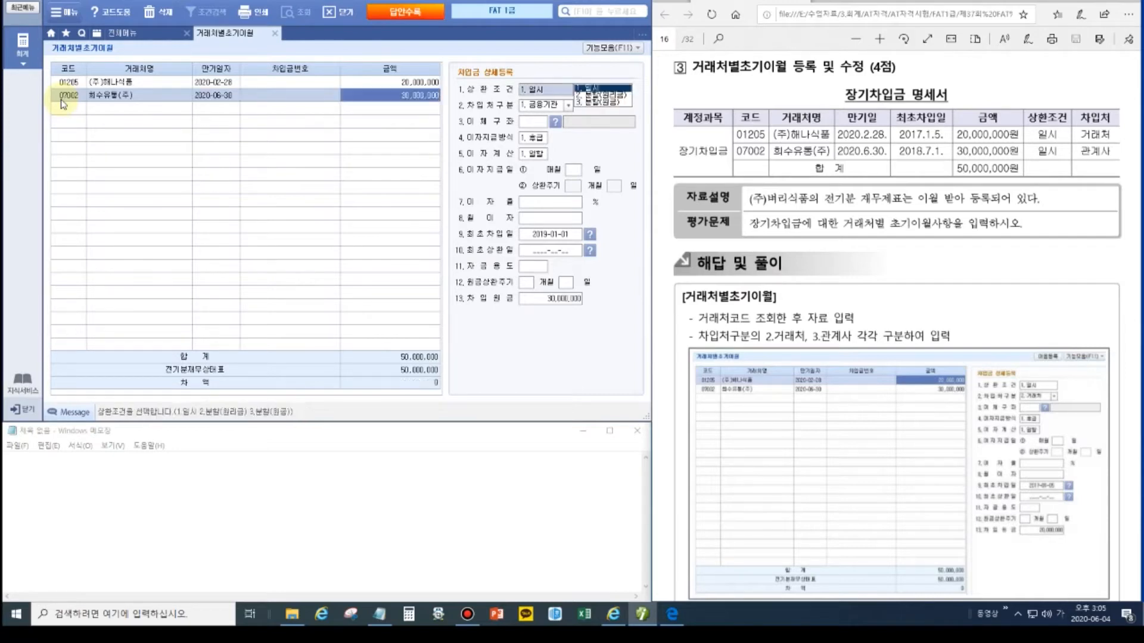
pyautogui.press('Return')
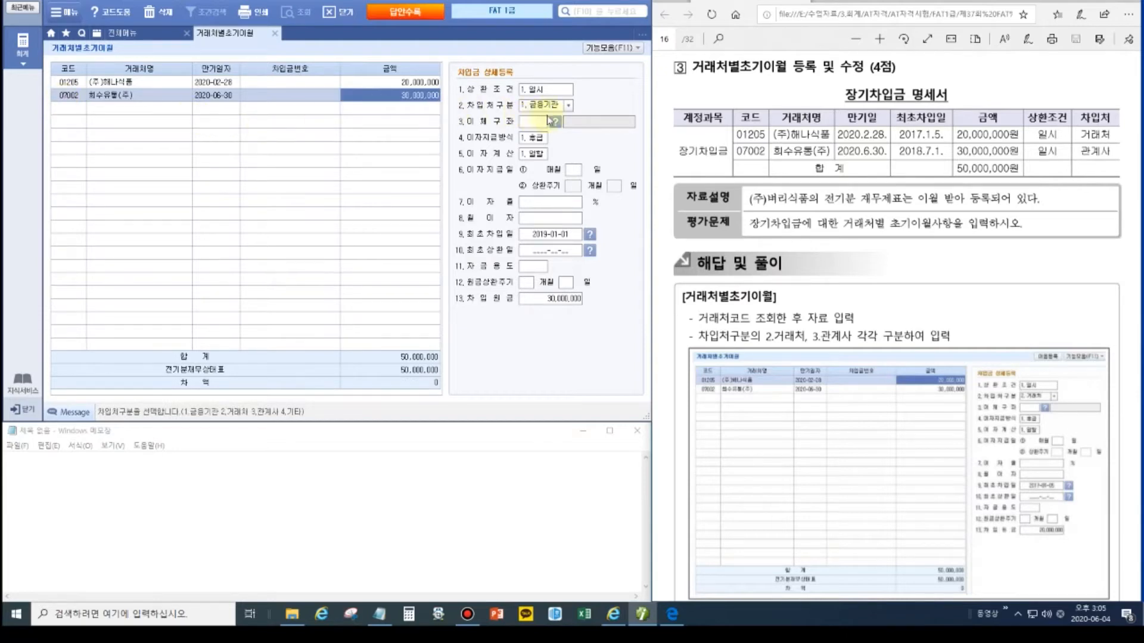
# Step: Set its lender type to 3.관계사 and first borrowing date to 2018-07-01
pyautogui.click(568, 107)
pyautogui.click(553, 135)
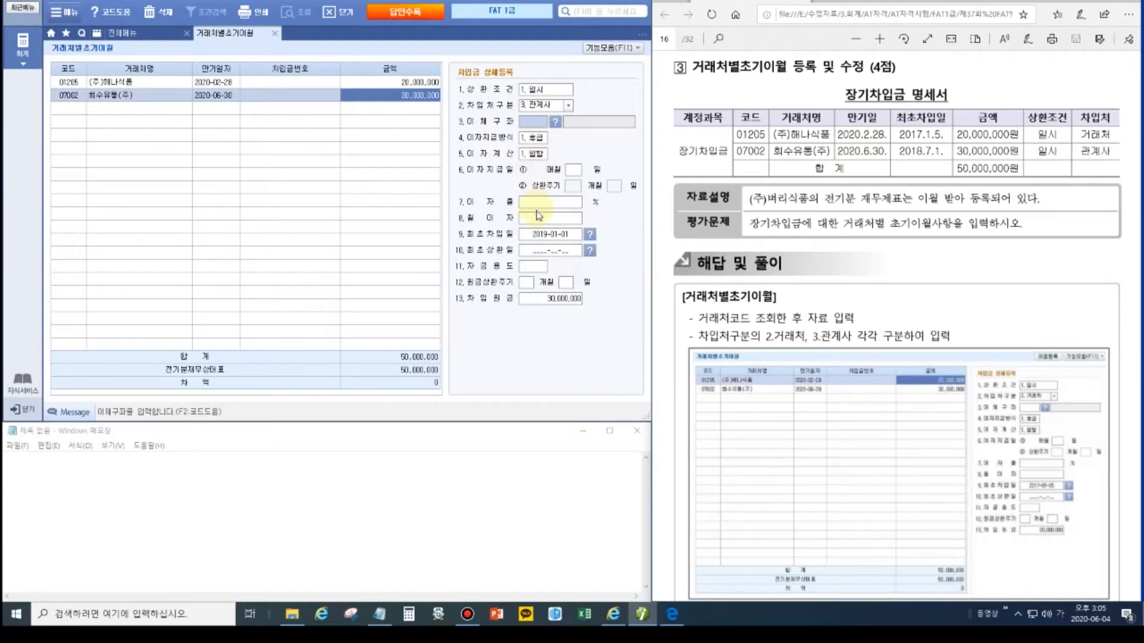
pyautogui.click(540, 235)
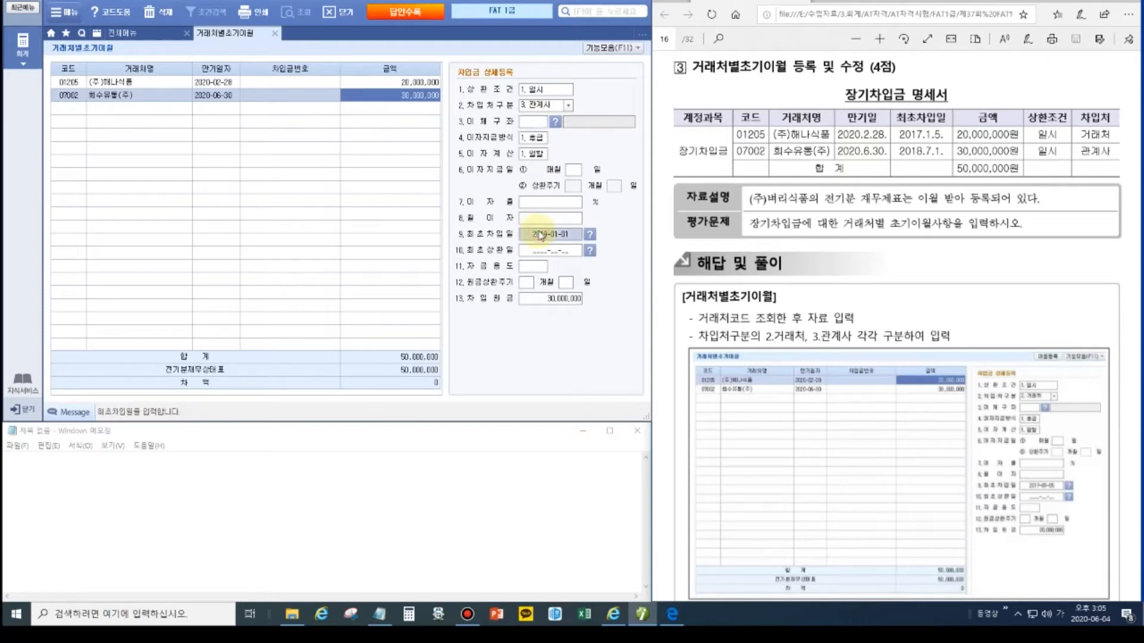
pyautogui.write('20')
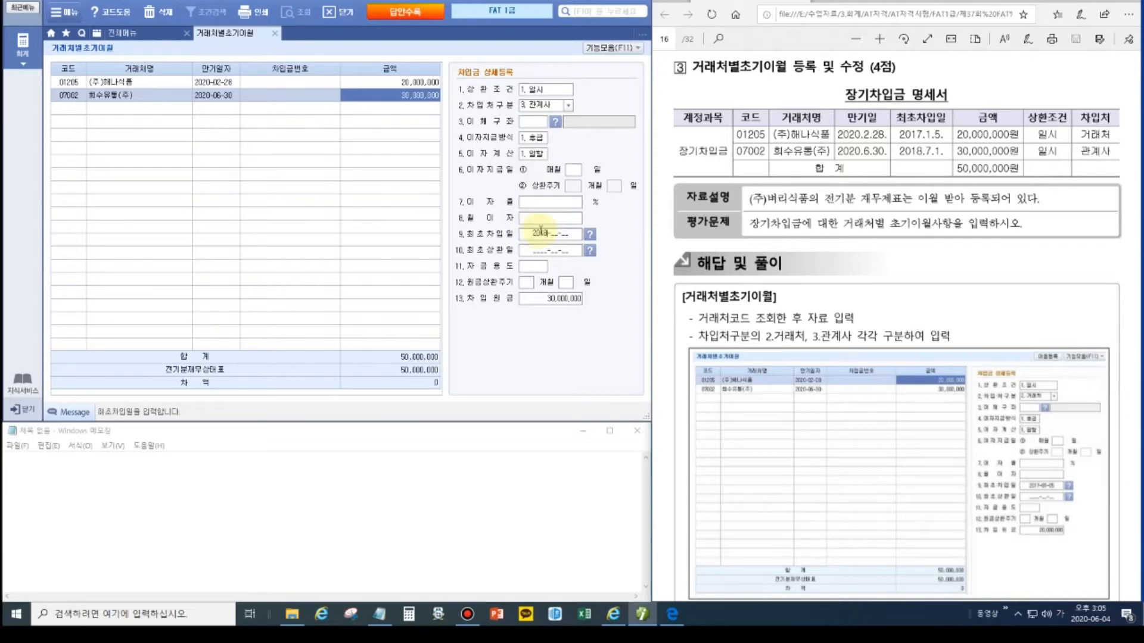
pyautogui.write('18-07-01')
pyautogui.click(72, 115)
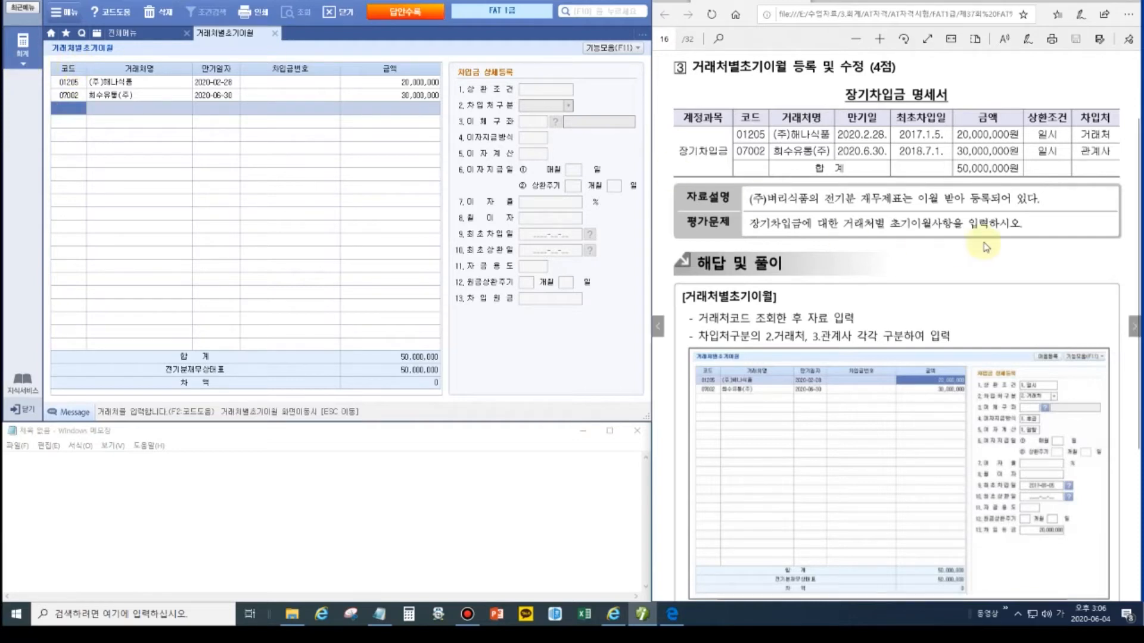
# Step: Show problem 2's receipt on PDF page 17, return to the account list, and close 전체메뉴
pyautogui.click(1134, 324)
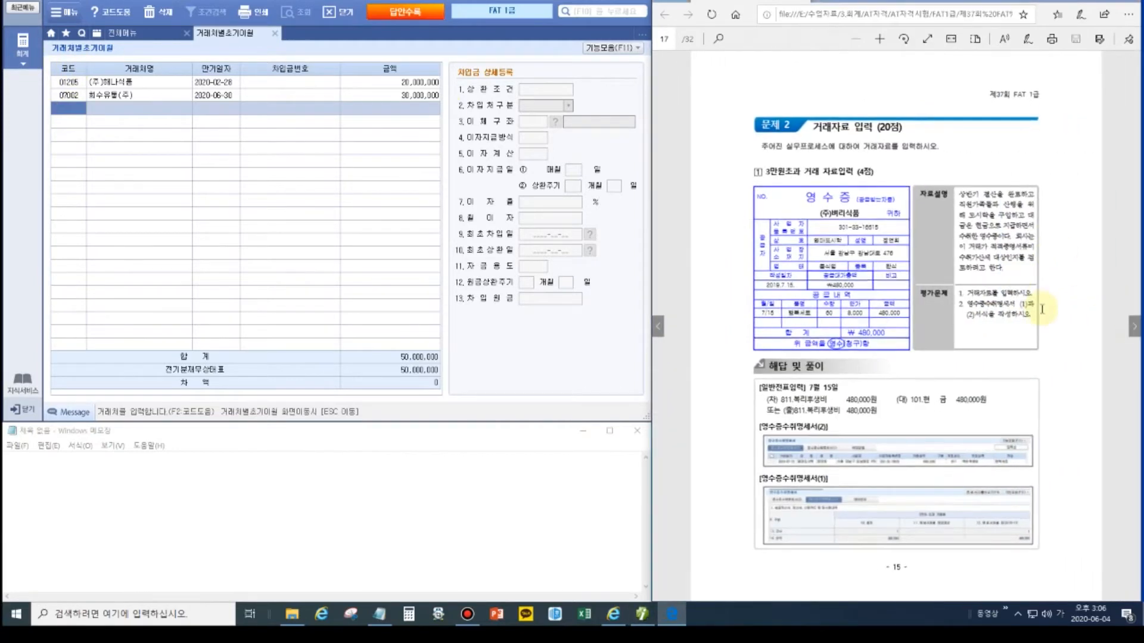
pyautogui.scroll(2, 1043, 309)
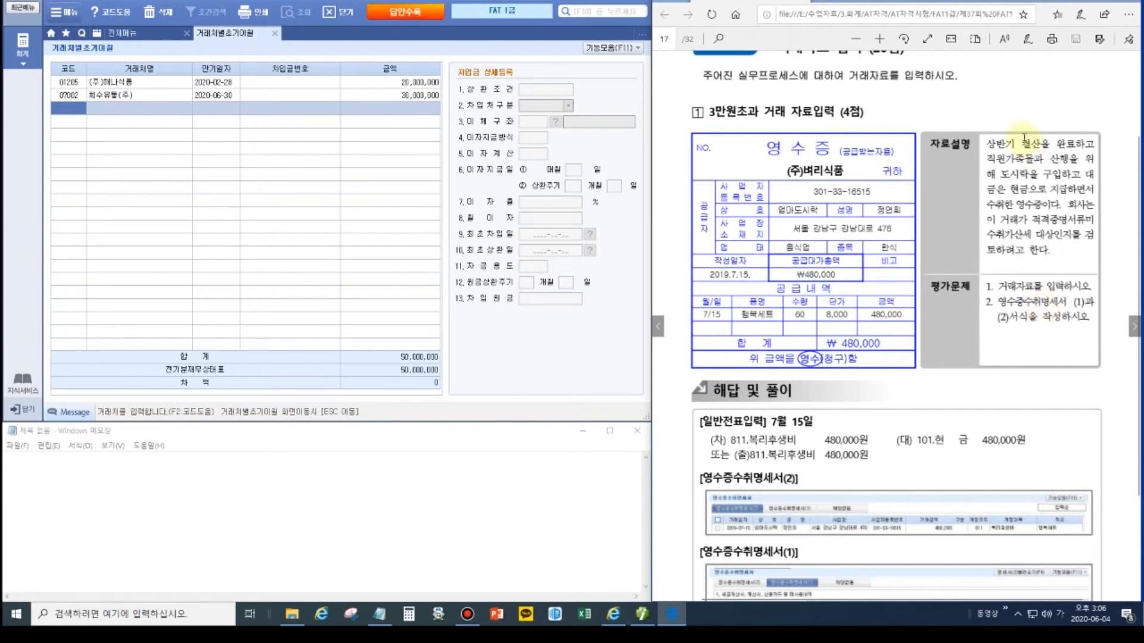
pyautogui.scroll(1, 1026, 173)
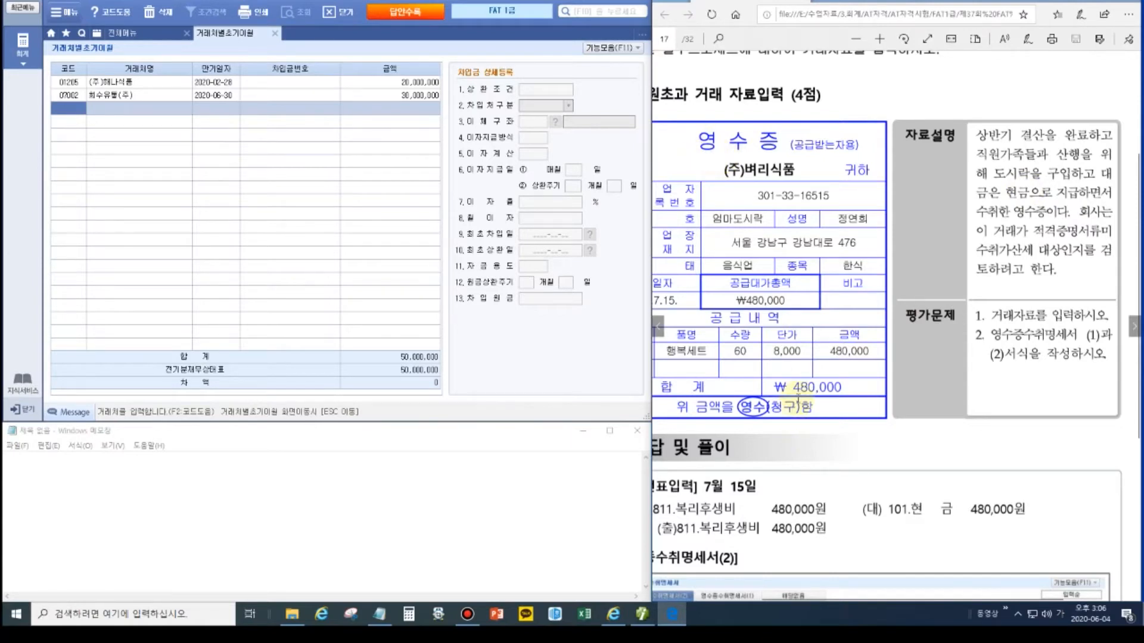
pyautogui.scroll(2, 798, 400)
pyautogui.scroll(-1, 798, 400)
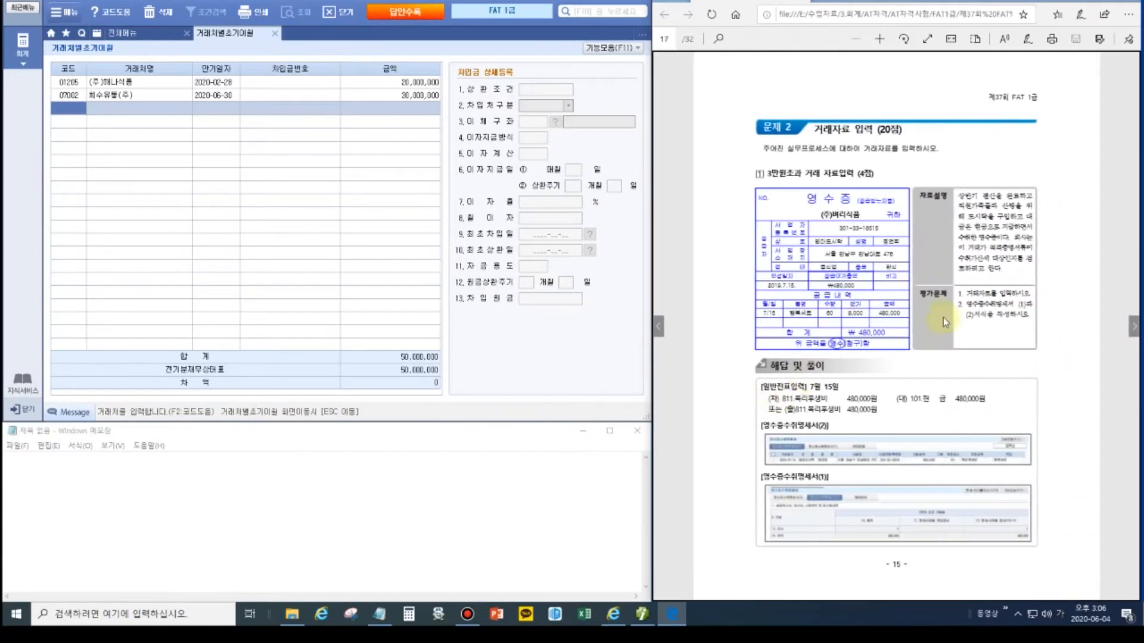
pyautogui.click(878, 38)
pyautogui.click(879, 39)
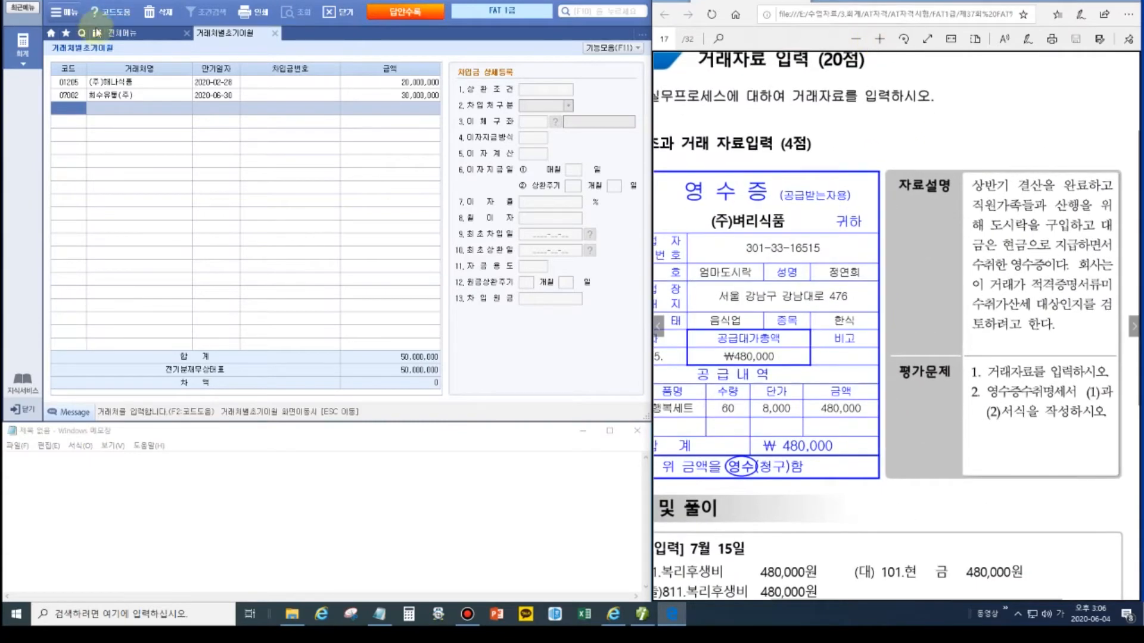
pyautogui.press('Escape')
pyautogui.click(186, 33)
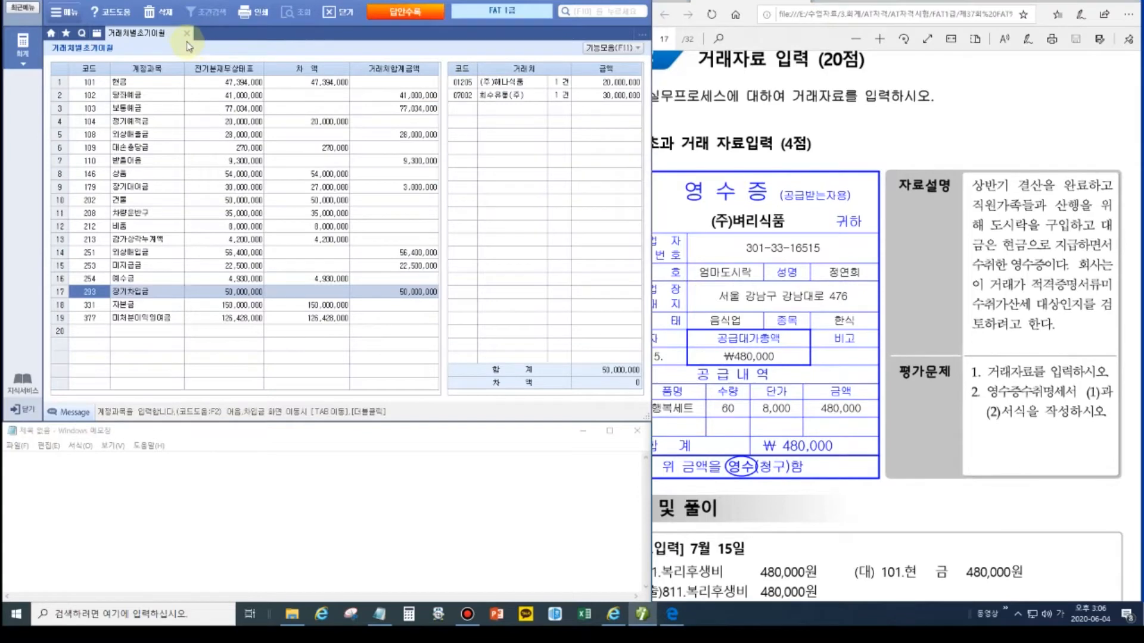
# Step: Close 거래처별초기이월 and open 일반전표입력 beside the exam PDF
pyautogui.click(185, 36)
pyautogui.click(22, 45)
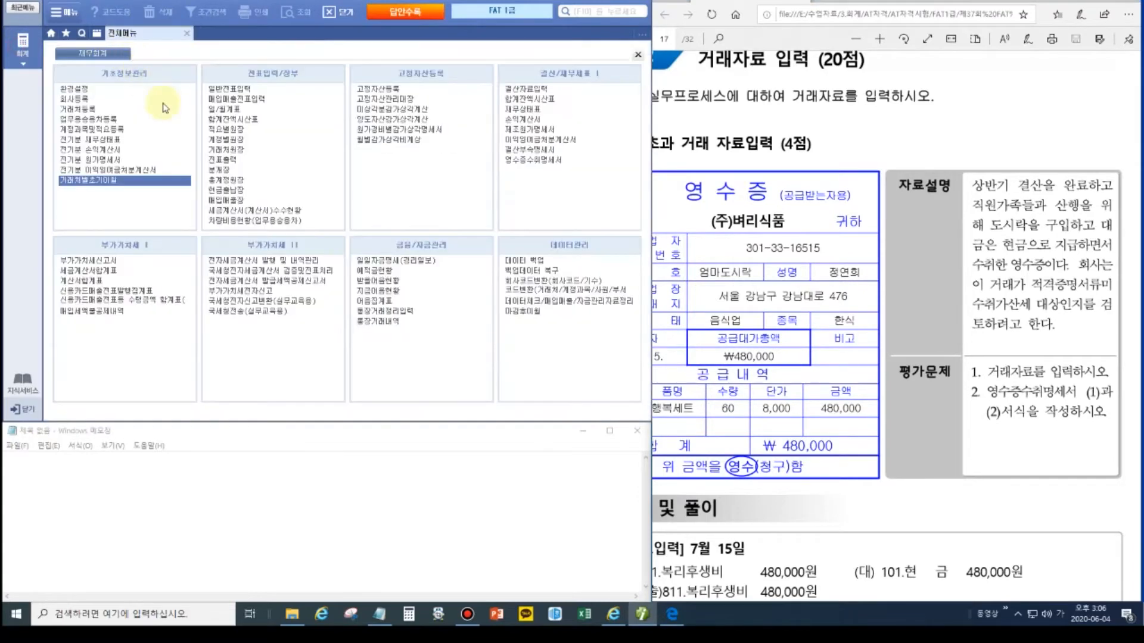
pyautogui.click(221, 87)
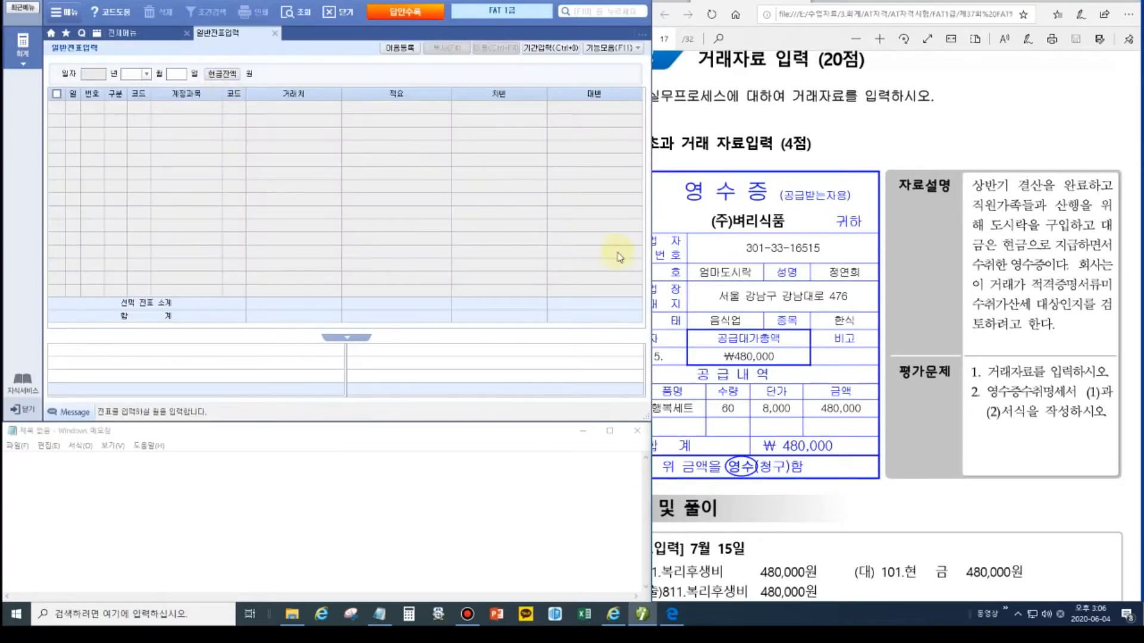
pyautogui.click(737, 292)
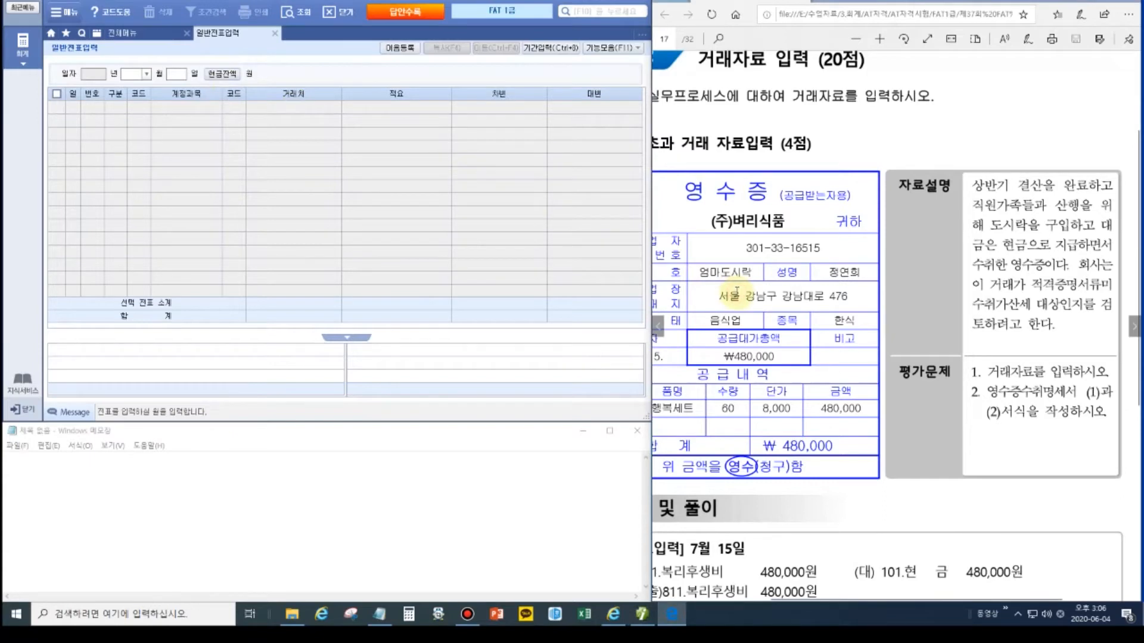
pyautogui.scroll(-3, 737, 292)
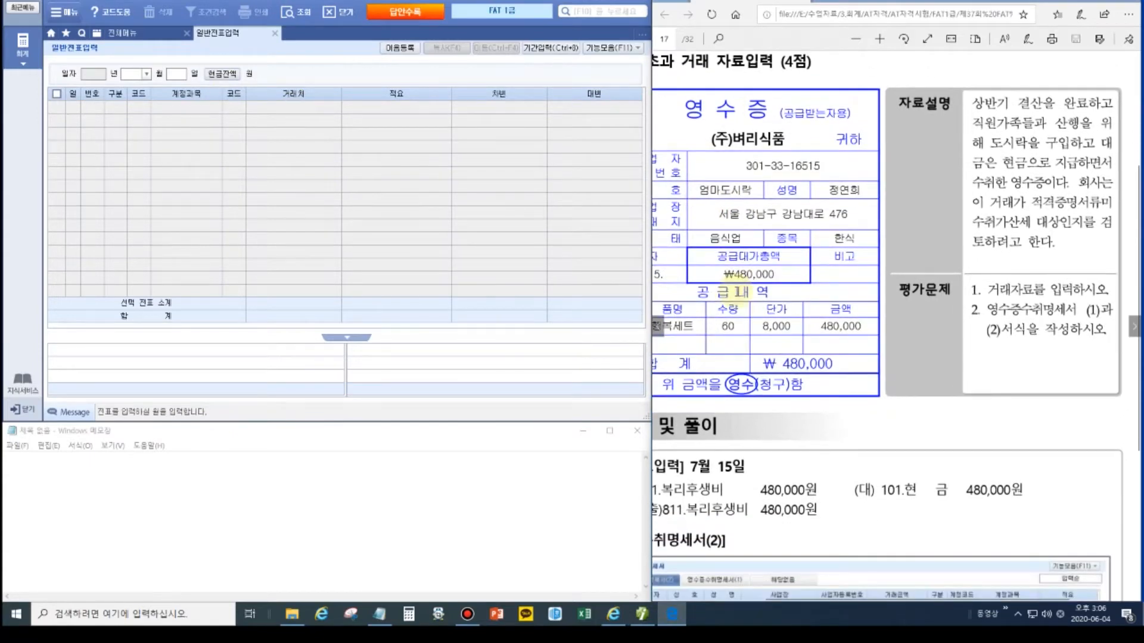
pyautogui.hscroll(-2, 737, 293)
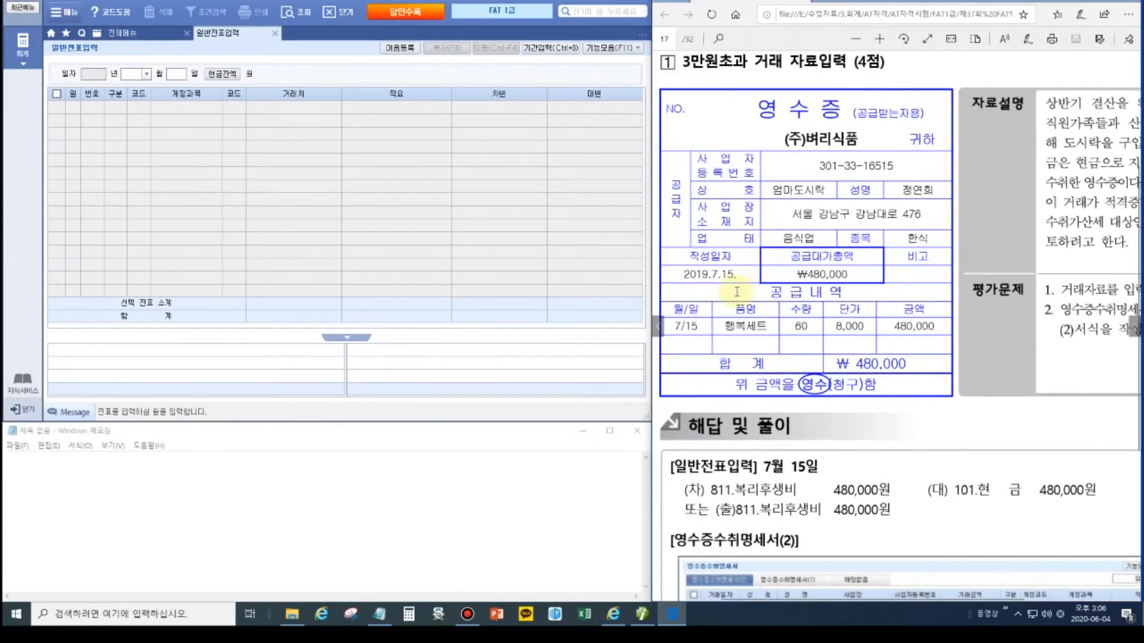
# Step: Enter a July 15 출금 entry debiting 811 복리후생비 480,000
pyautogui.click(127, 73)
pyautogui.write('0715')
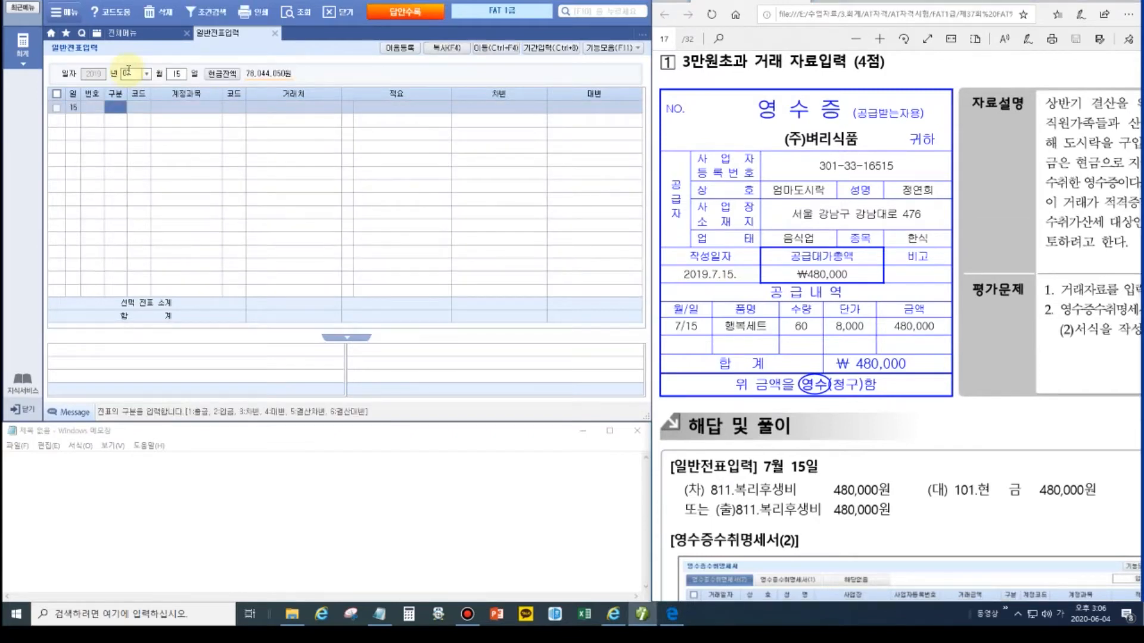
pyautogui.write('3')
pyautogui.write('1')
pyautogui.press('Return')
pyautogui.write('811')
pyautogui.press('Return')
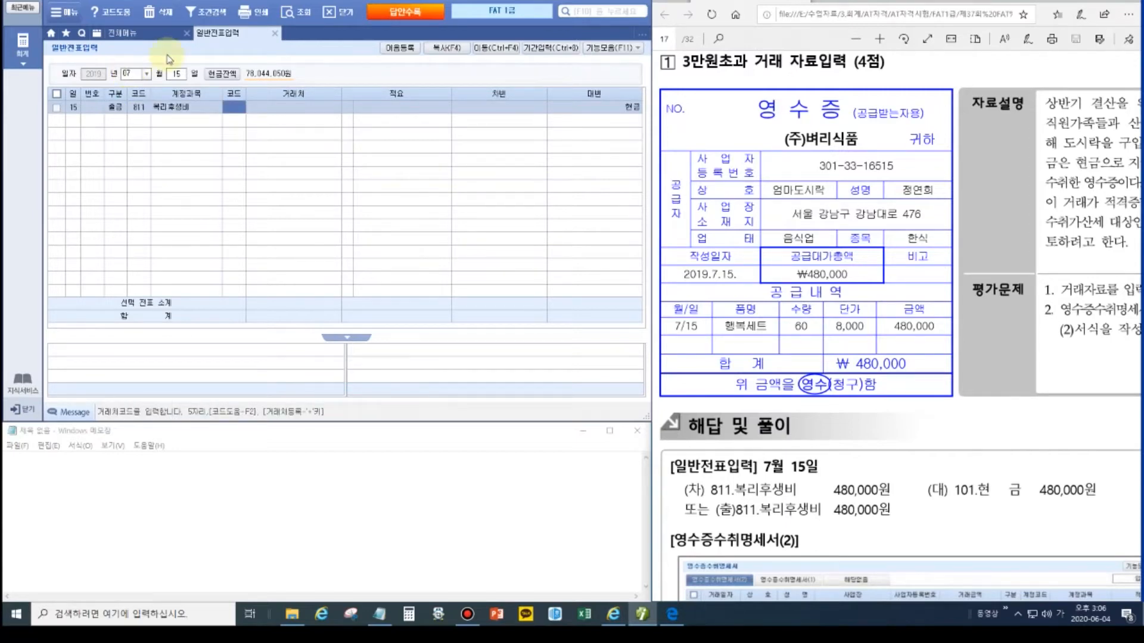
pyautogui.press('Return')
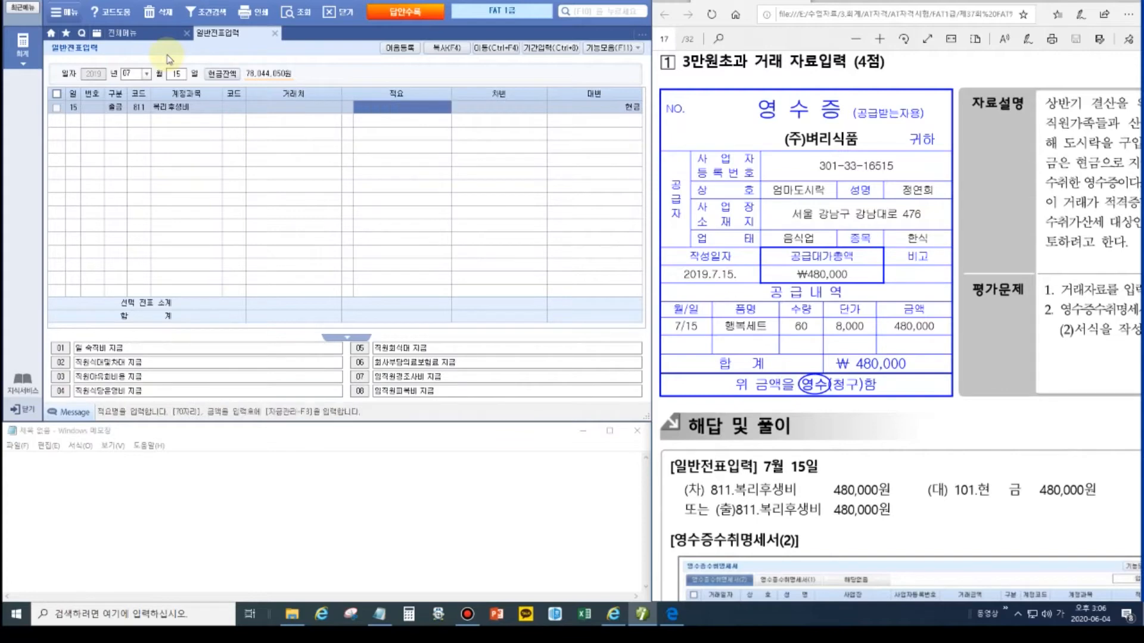
pyautogui.press('Return')
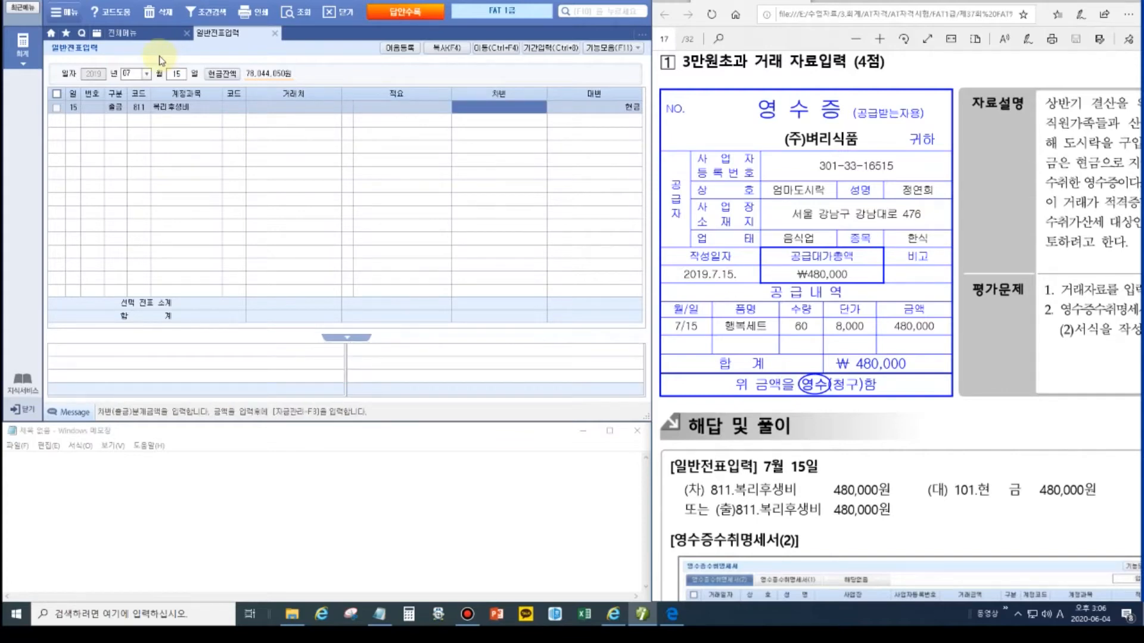
pyautogui.write('4800000')
pyautogui.press('Return')
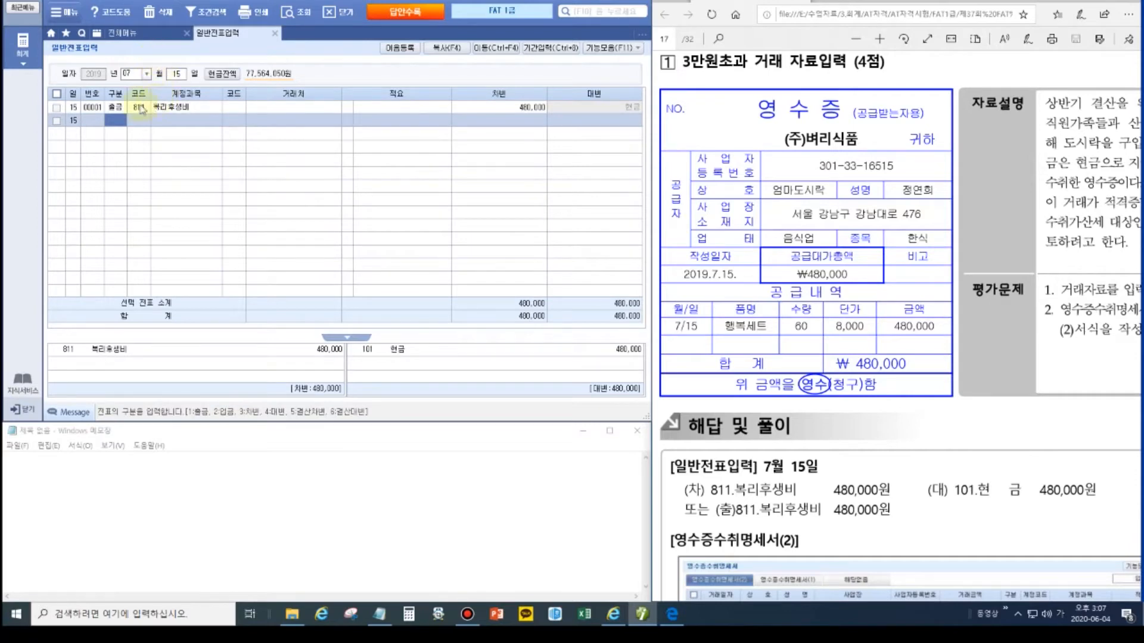
pyautogui.click(122, 33)
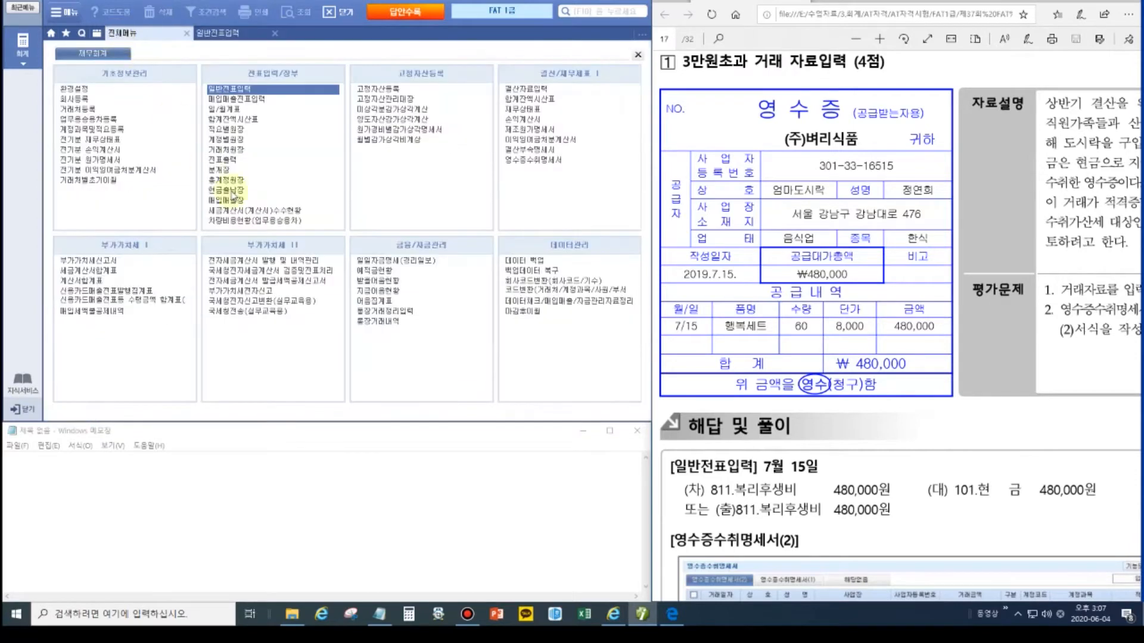
# Step: In 영수증수취명세서, start a 2019-07-15 row for 엄마도시락 with proprietor, address and registration number
pyautogui.click(540, 161)
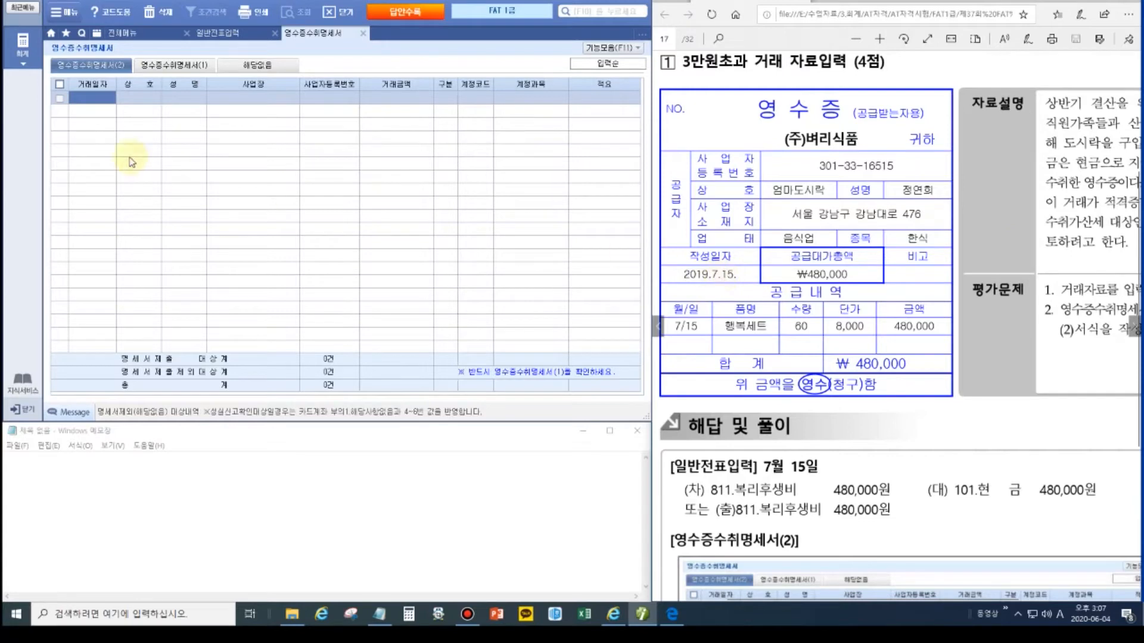
pyautogui.write('2019-07-15')
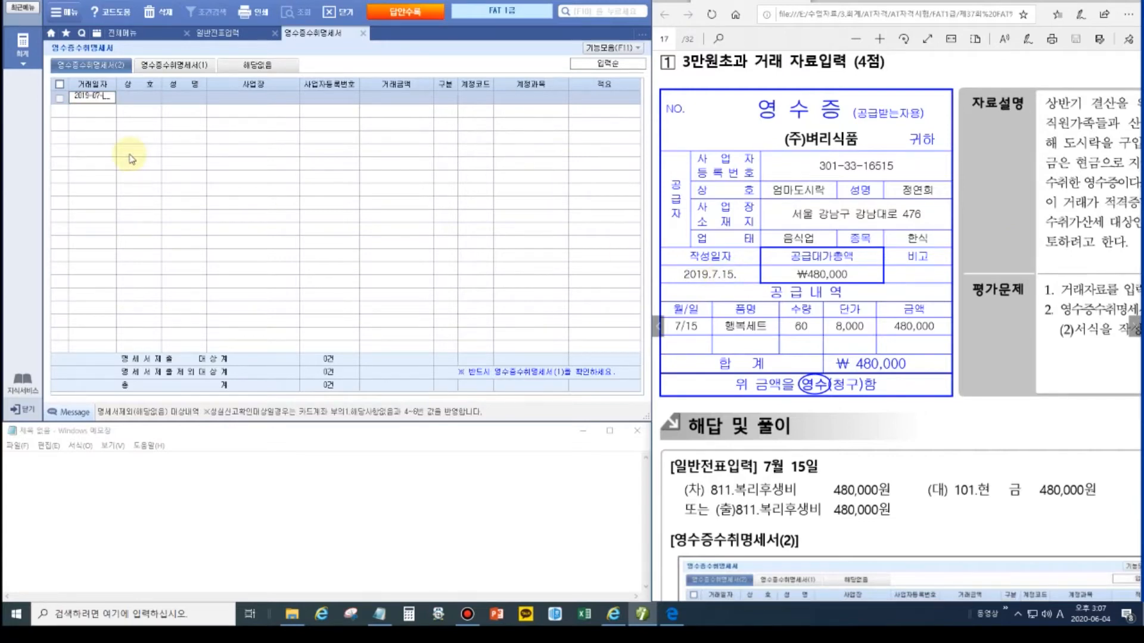
pyautogui.press('Return')
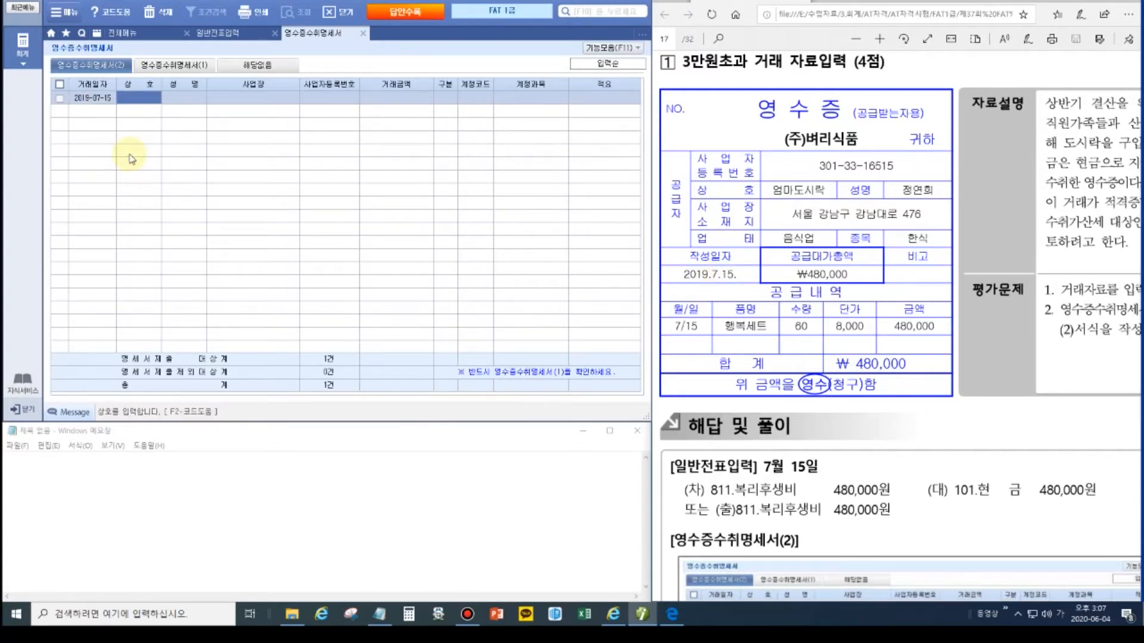
pyautogui.write('엄마도시락')
pyautogui.press('Return')
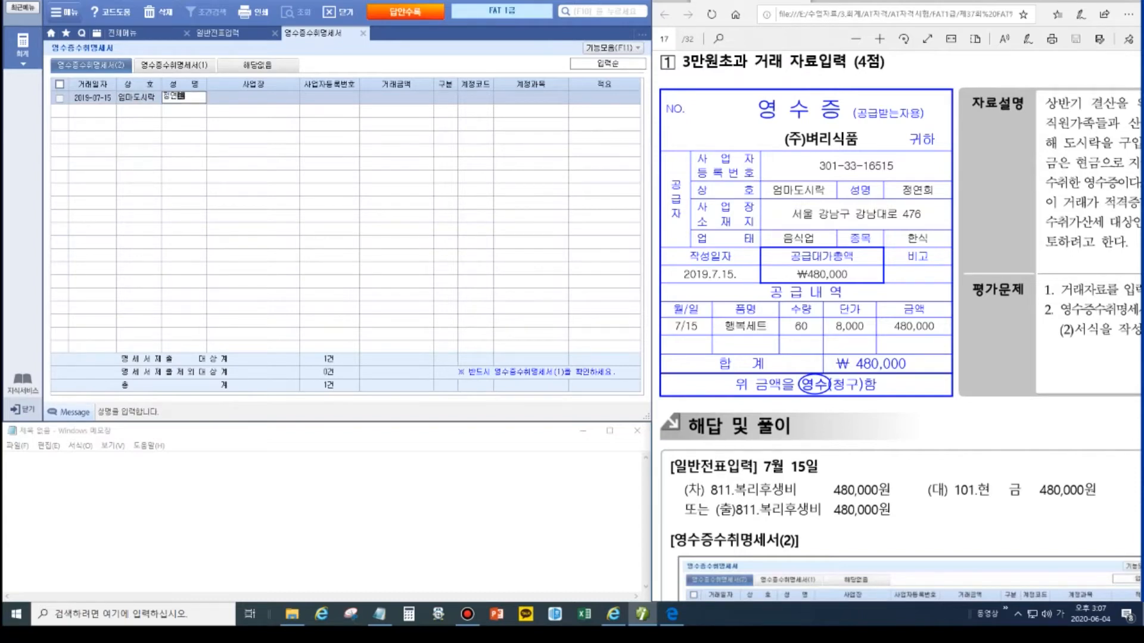
pyautogui.press('Return')
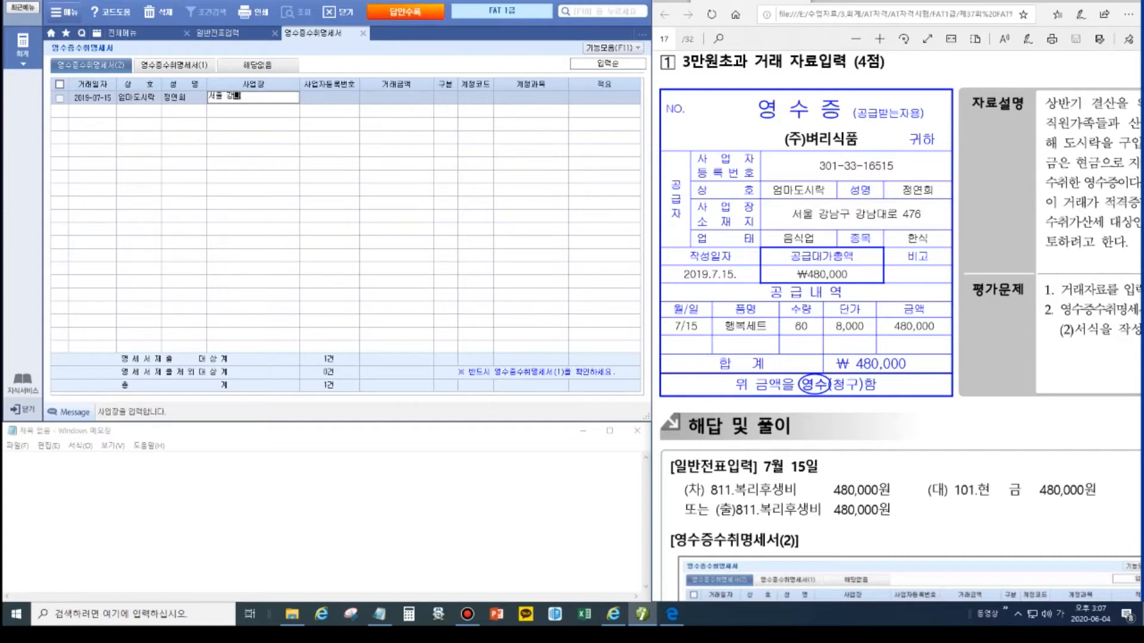
pyautogui.press('Return')
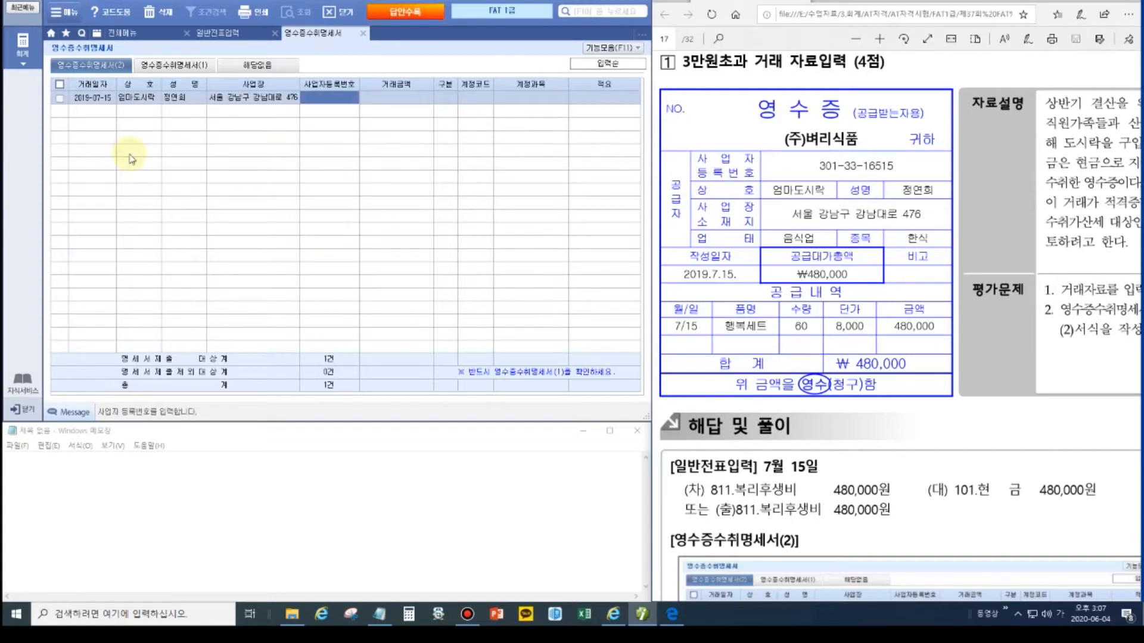
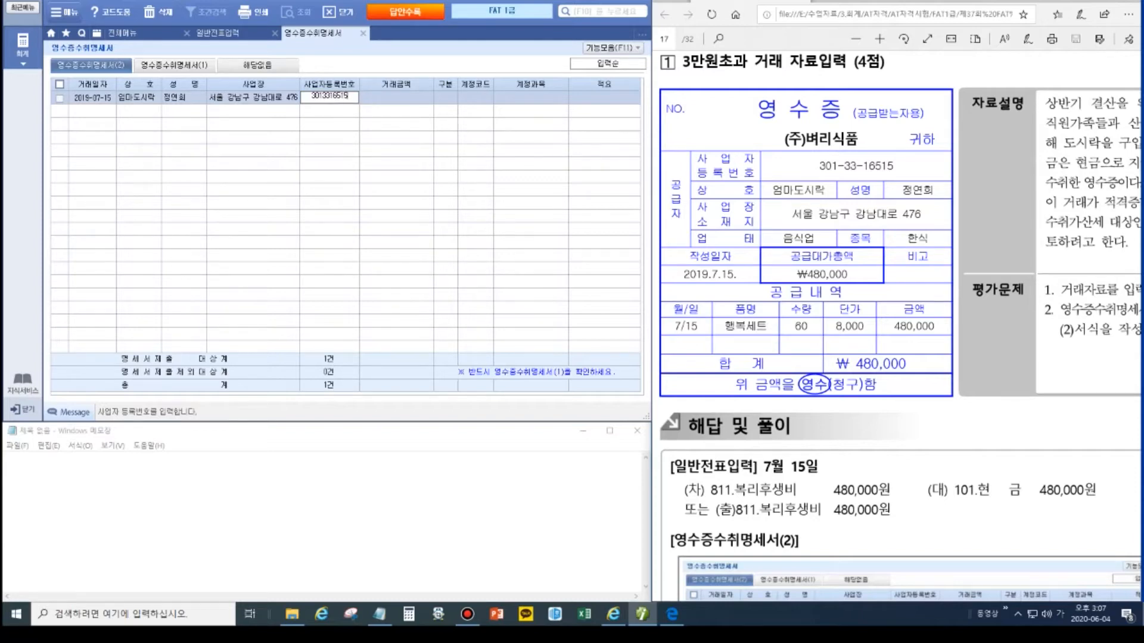
pyautogui.press('Return')
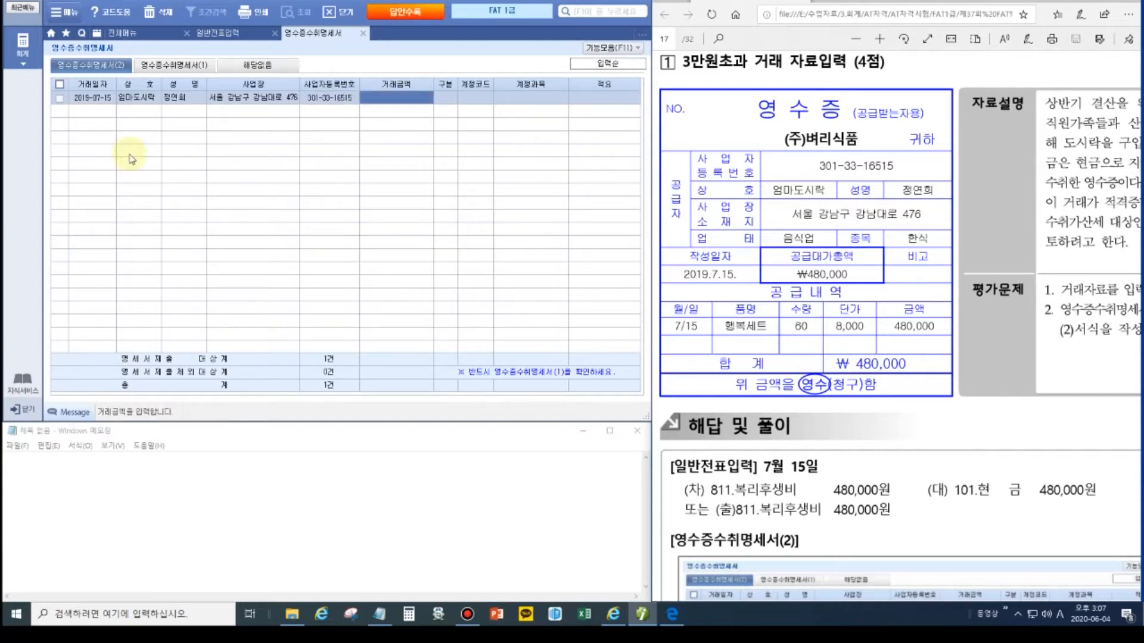
# Step: Complete the row with 480,000, account 811 and 적요 직원가족도시락, and check summary sheet (1)
pyautogui.write('480,000')
pyautogui.press('Return')
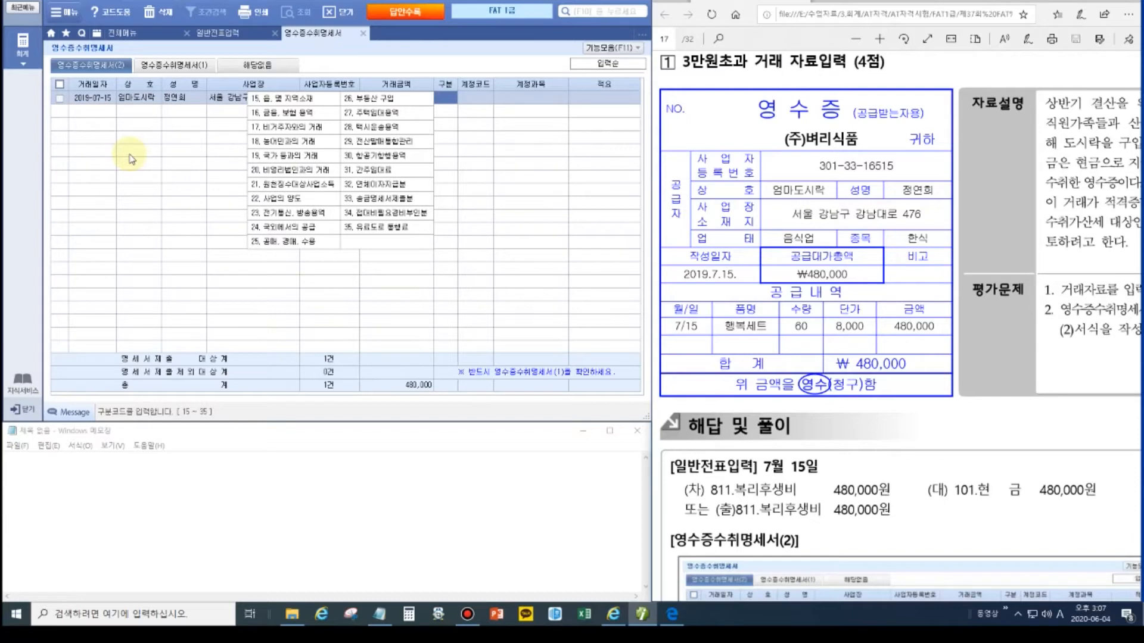
pyautogui.press('Return')
pyautogui.write('817')
pyautogui.press('Return')
pyautogui.press('Left')
pyautogui.write('811')
pyautogui.press('Return')
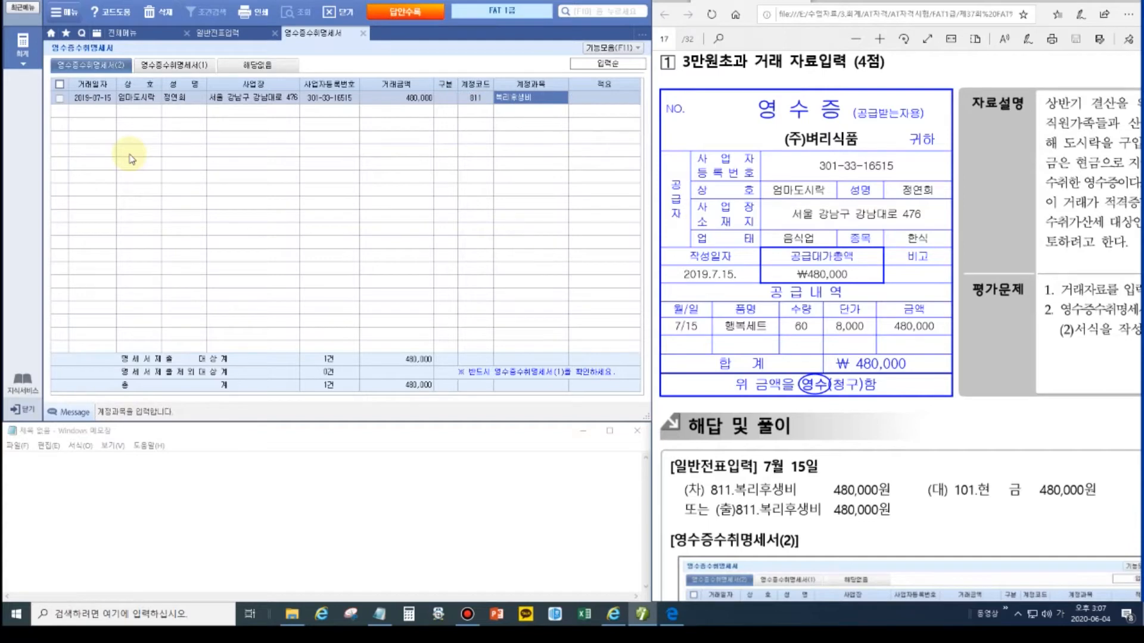
pyautogui.press('Return')
pyautogui.write('직원')
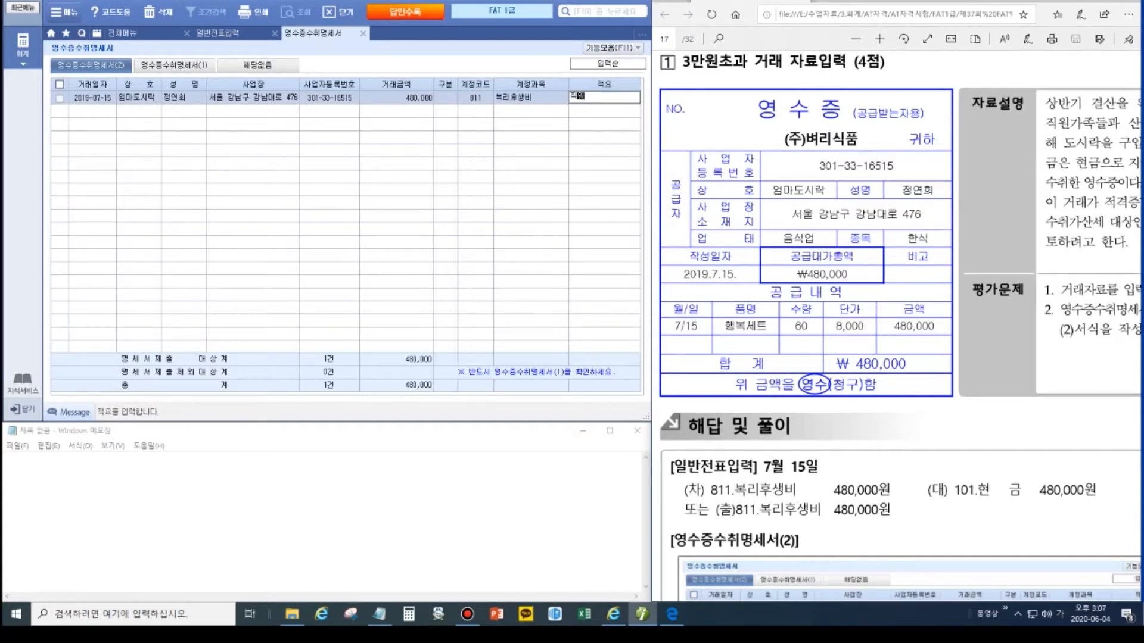
pyautogui.write('가족도시락')
pyautogui.press('Return')
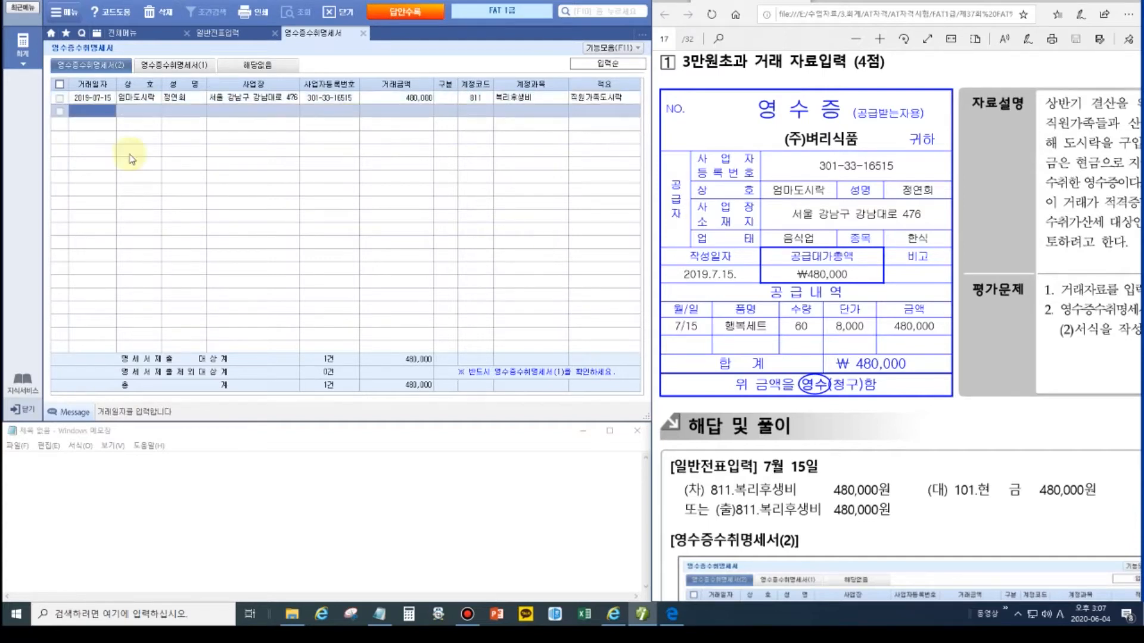
pyautogui.click(172, 66)
pyautogui.click(610, 163)
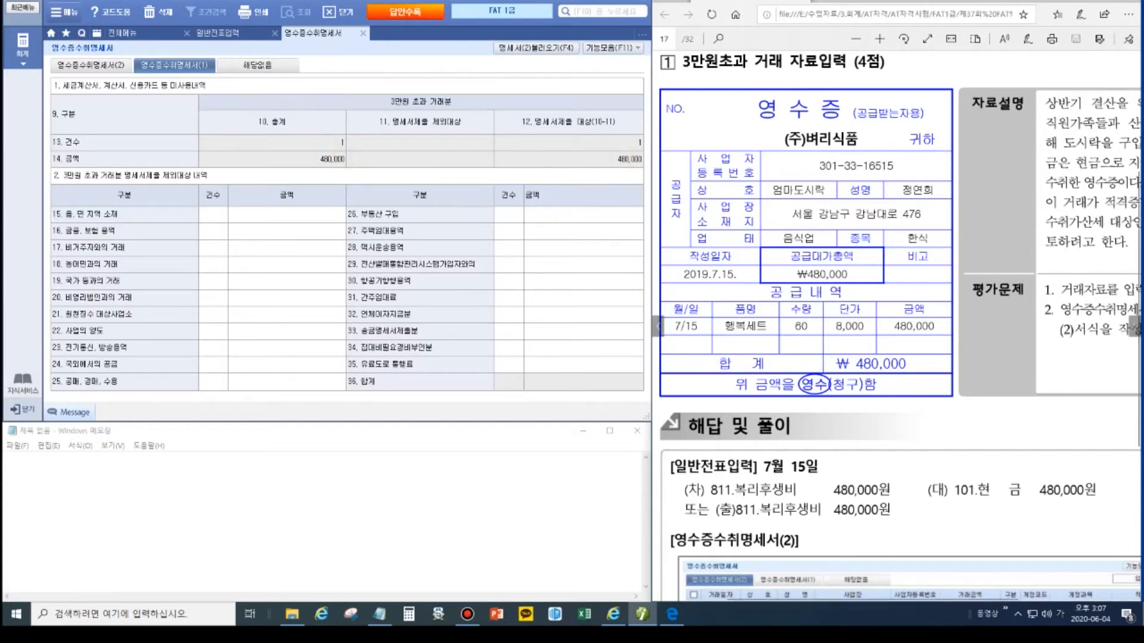
# Step: Turn the exam PDF to the July 25 전자어음 discount problem
pyautogui.click(1134, 326)
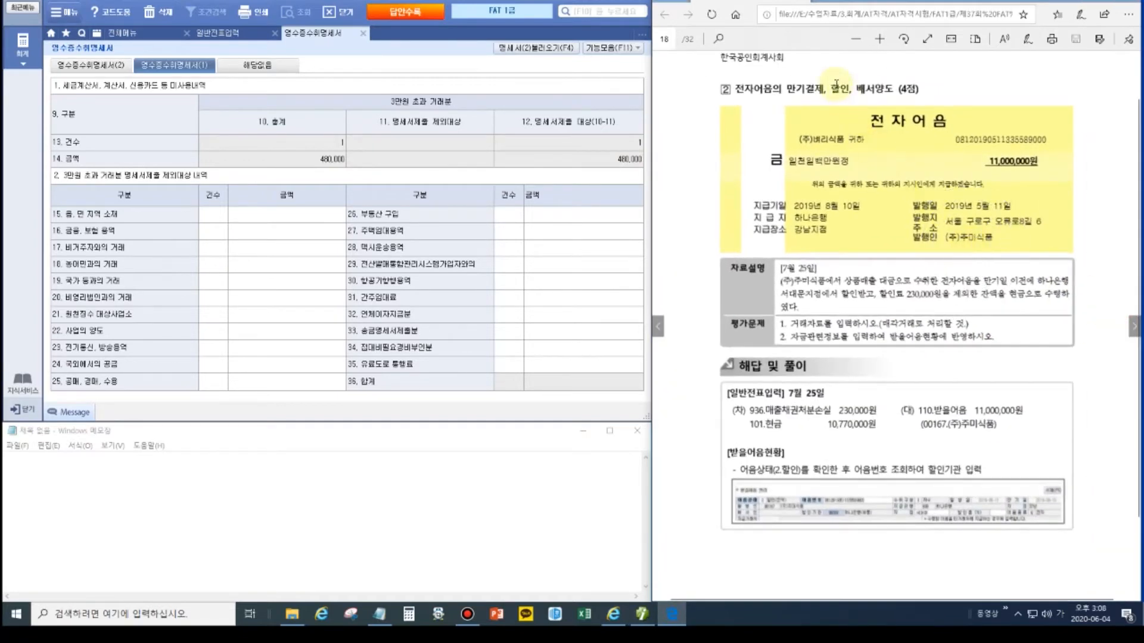
pyautogui.keyDown('ctrl'); pyautogui.scroll(2, 925, 309); pyautogui.keyUp('ctrl')
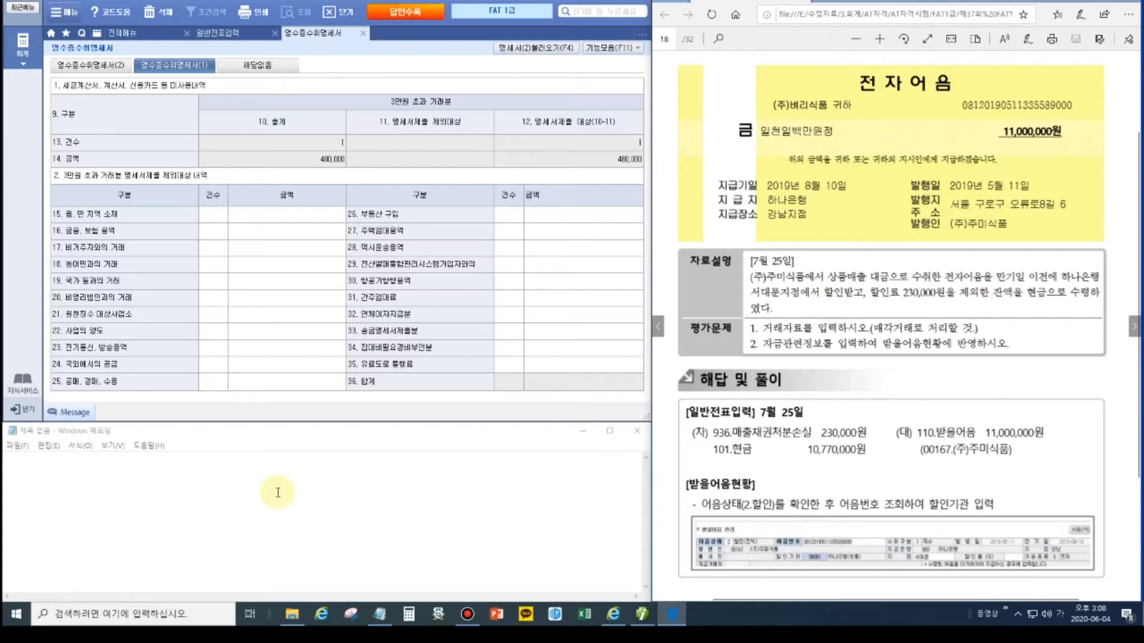
# Step: Draft '7/25 매출채권처분손실 230,000 /받을어음 11,000,000' in Notepad
pyautogui.click(258, 497)
pyautogui.write('7')
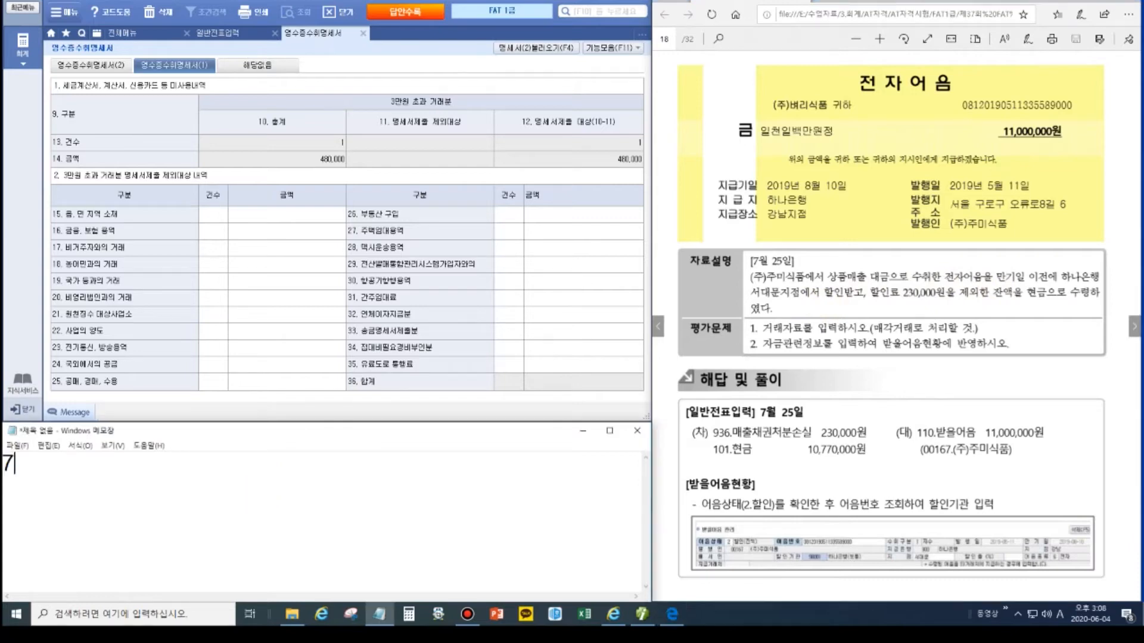
pyautogui.write('/25             ')
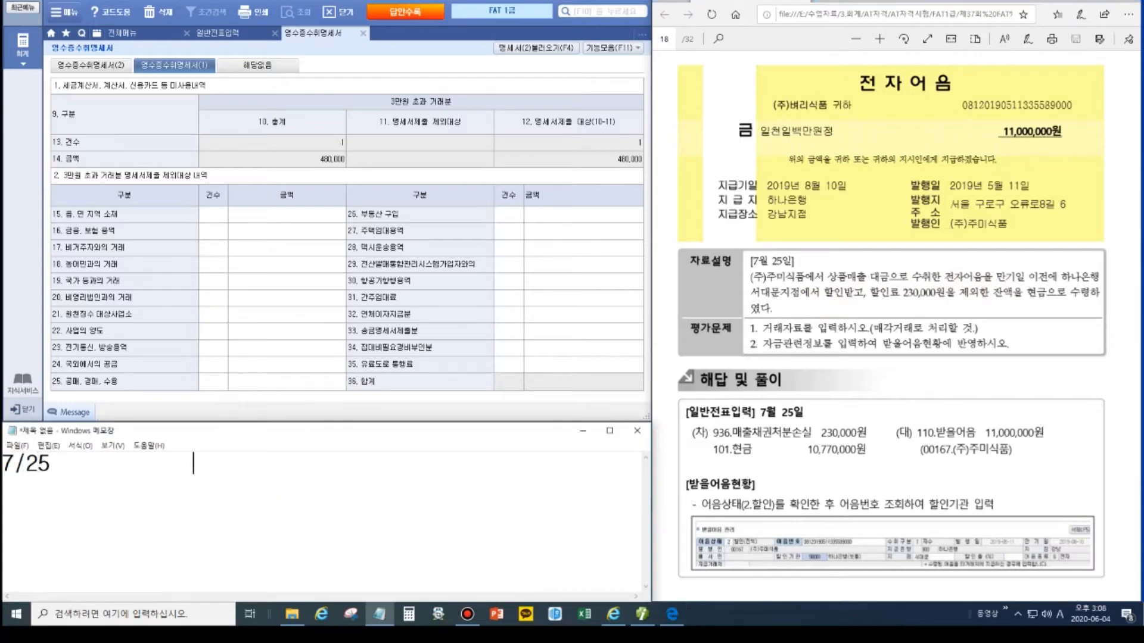
pyautogui.write('/qk')
pyautogui.press('BackSpace')
pyautogui.press('BackSpace')
pyautogui.press('Hangul')
pyautogui.write('받을어ㅇ')
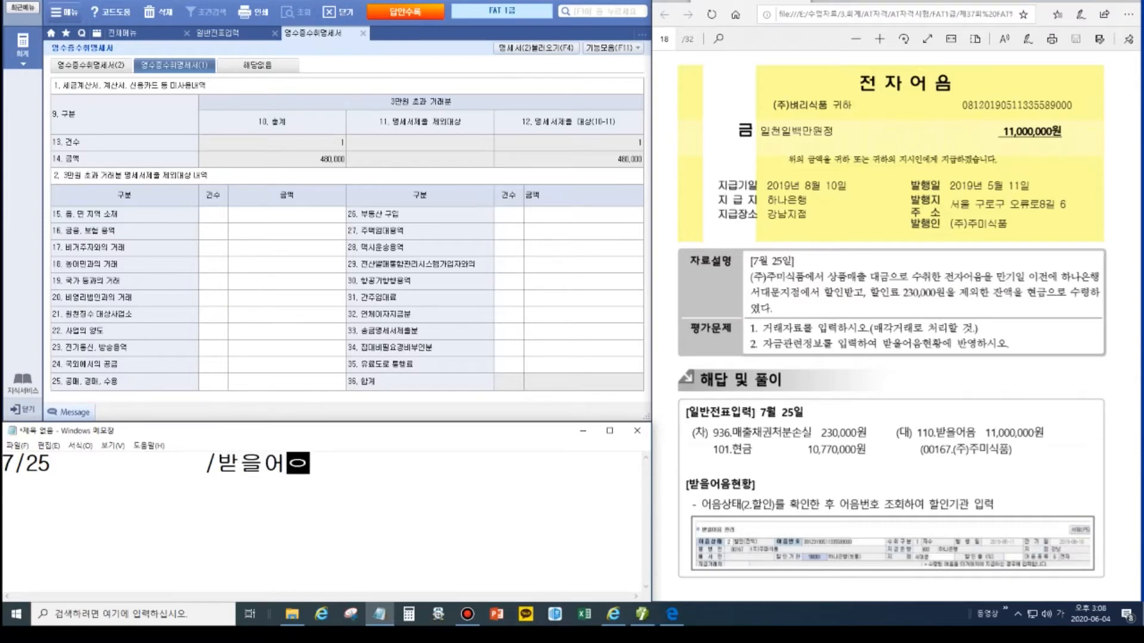
pyautogui.write('음 1')
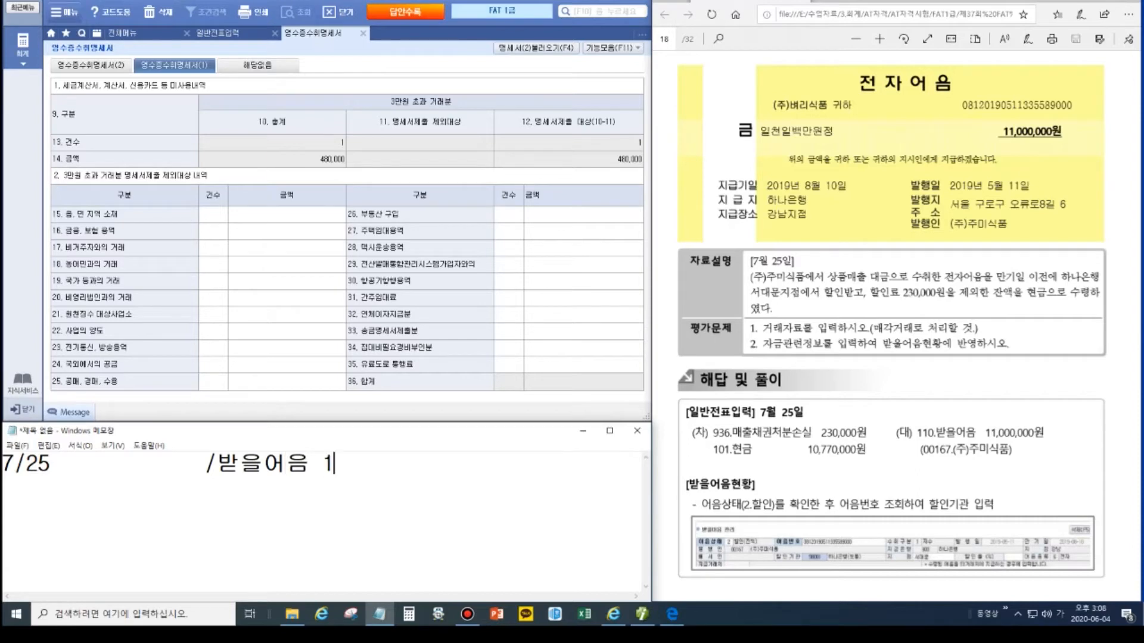
pyautogui.write('1,000,000')
pyautogui.press('Left')
pyautogui.press('Left')
pyautogui.press('Left')
pyautogui.press('Left')
pyautogui.press('Left')
pyautogui.press('Left')
pyautogui.press('Left')
pyautogui.press('Left')
pyautogui.press('Left')
pyautogui.press('Left')
pyautogui.press('Left')
pyautogui.press('Left')
pyautogui.press('Left')
pyautogui.press('Left')
pyautogui.press('Left')
pyautogui.press('Left')
pyautogui.press('Left')
pyautogui.press('Left')
pyautogui.press('Left')
pyautogui.press('Left')
pyautogui.press('Left')
pyautogui.press('Left')
pyautogui.press('Left')
pyautogui.press('Left')
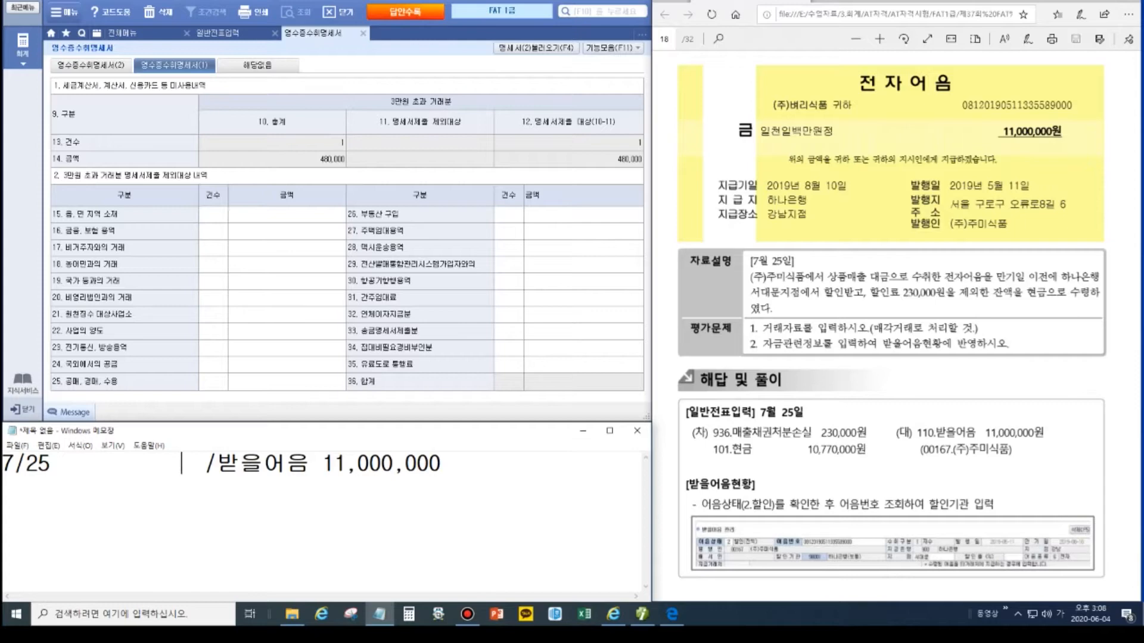
pyautogui.press('Left')
pyautogui.press('Left')
pyautogui.write('매출채권')
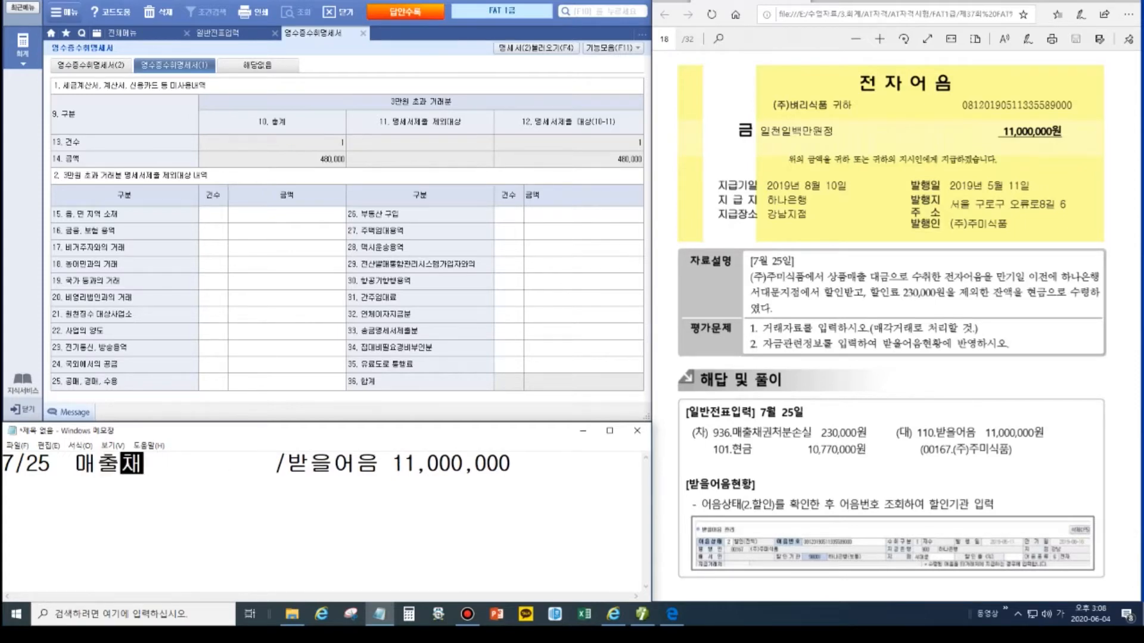
pyautogui.write('처분손실 ')
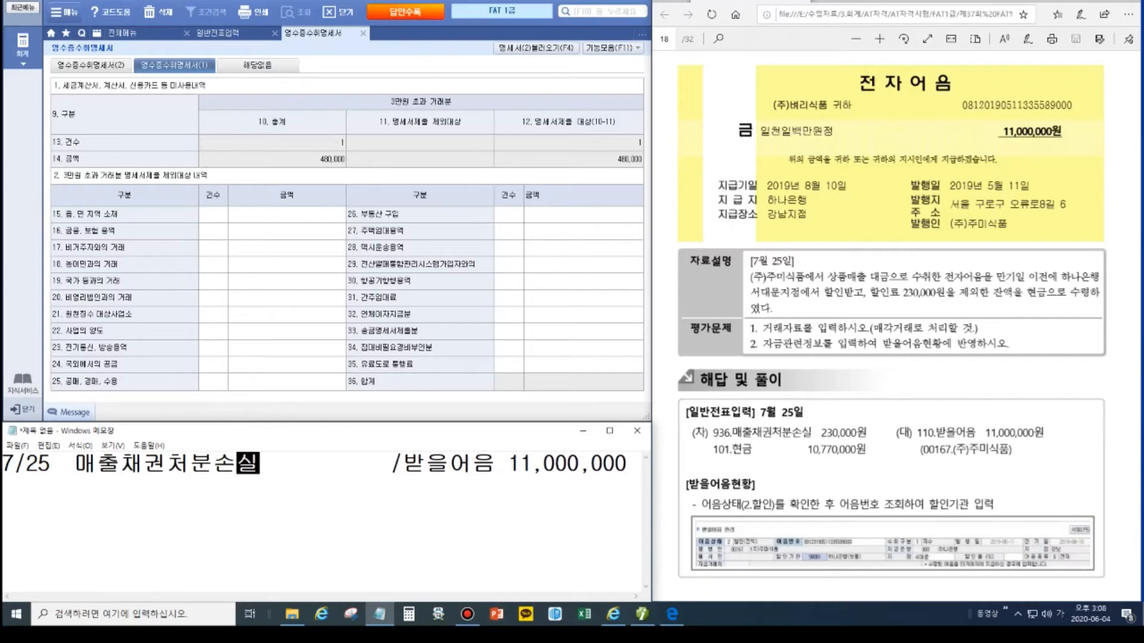
pyautogui.write('230,000')
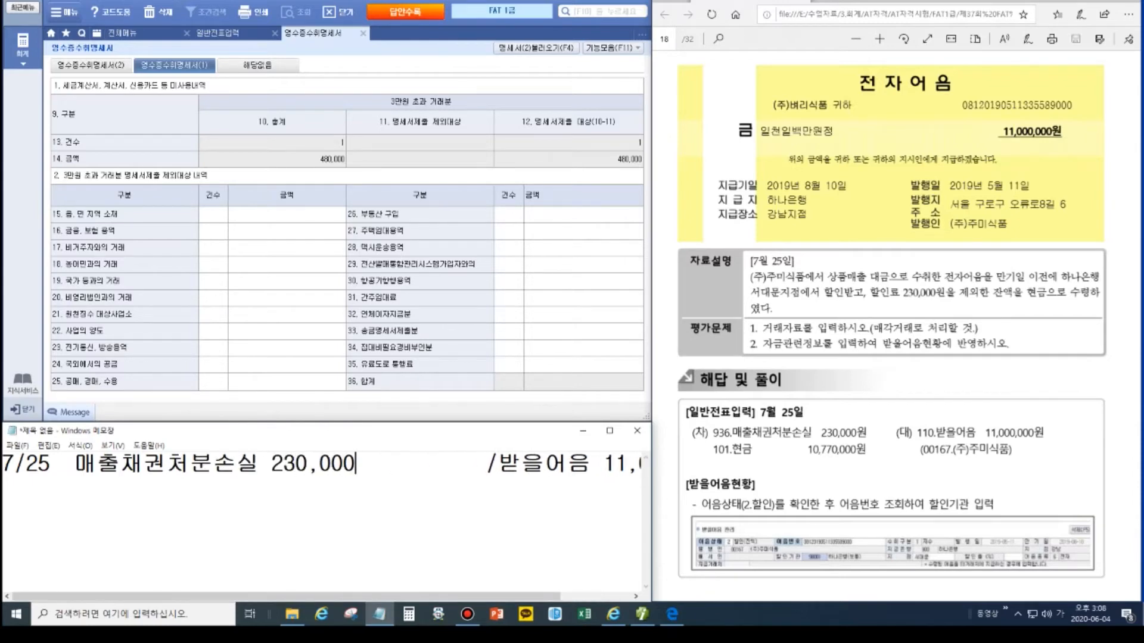
pyautogui.press('Delete')
pyautogui.press('Delete')
pyautogui.press('Delete')
pyautogui.press('Delete')
pyautogui.press('Delete')
pyautogui.press('Delete')
pyautogui.press('Delete')
pyautogui.press('Delete')
pyautogui.press('Delete')
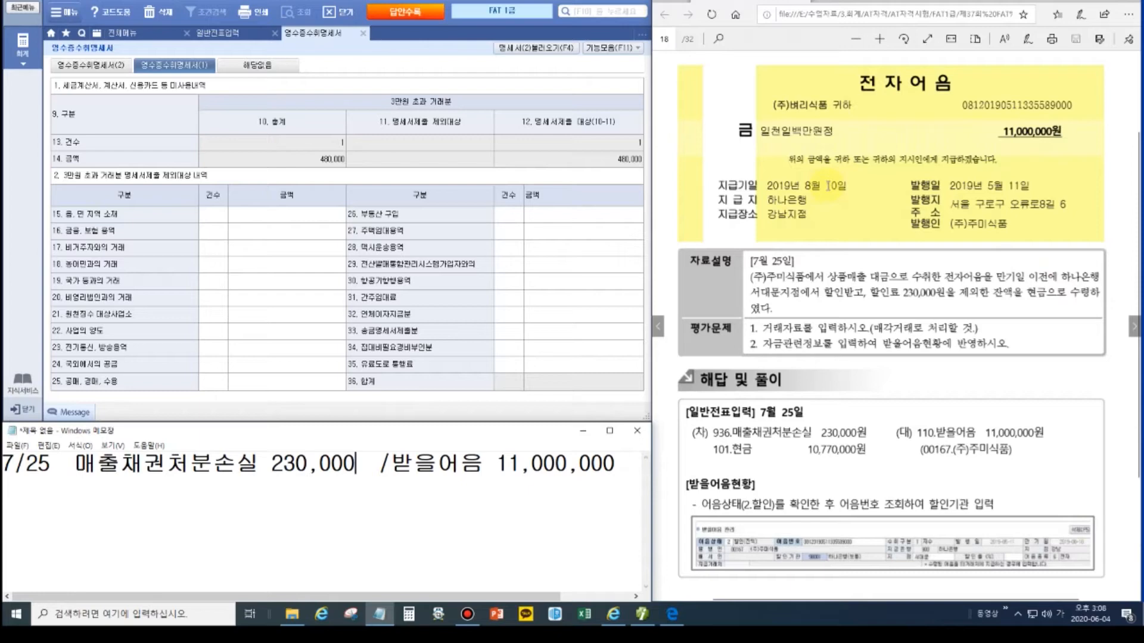
# Step: Add a 현금 line under the 7/25 draft after rechecking the problem
pyautogui.click(779, 255)
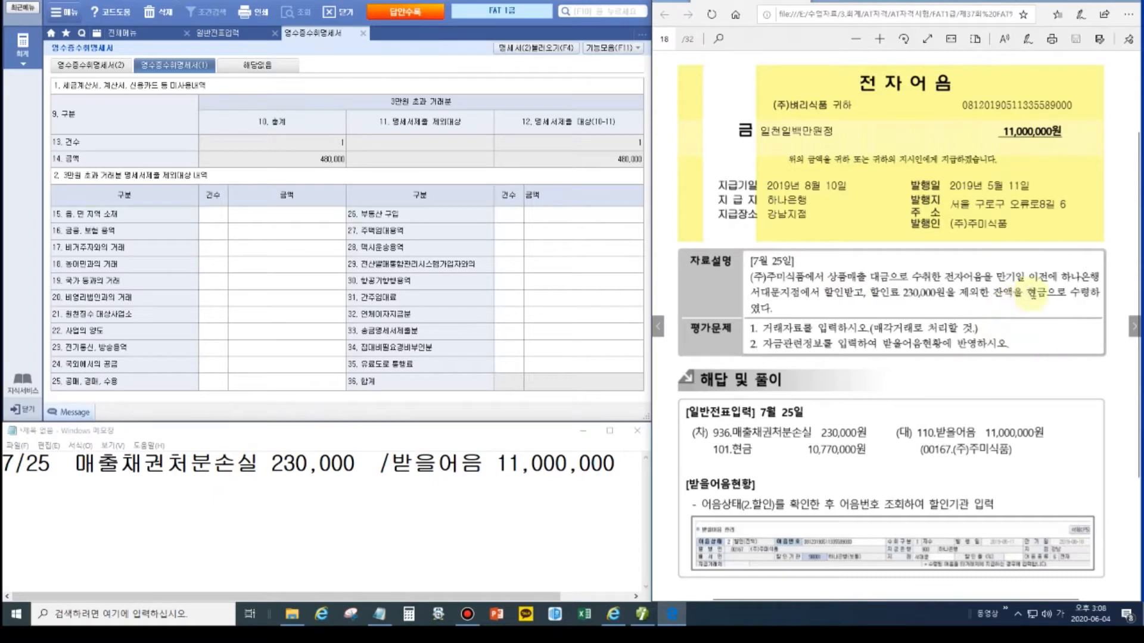
pyautogui.click(647, 474)
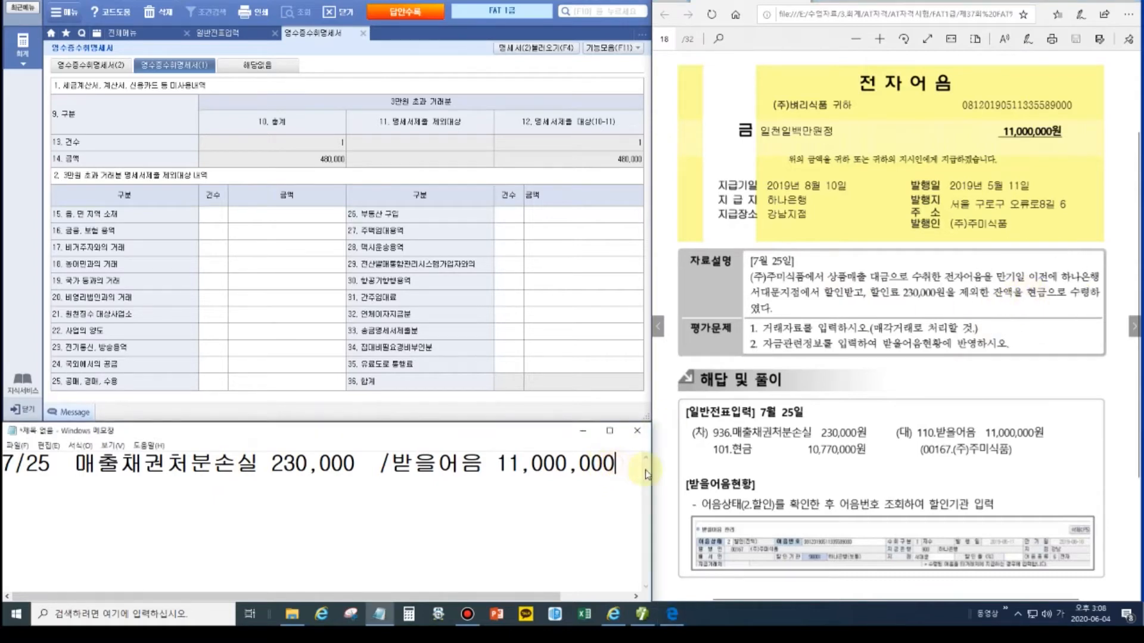
pyautogui.press('Return')
pyautogui.write('혀')
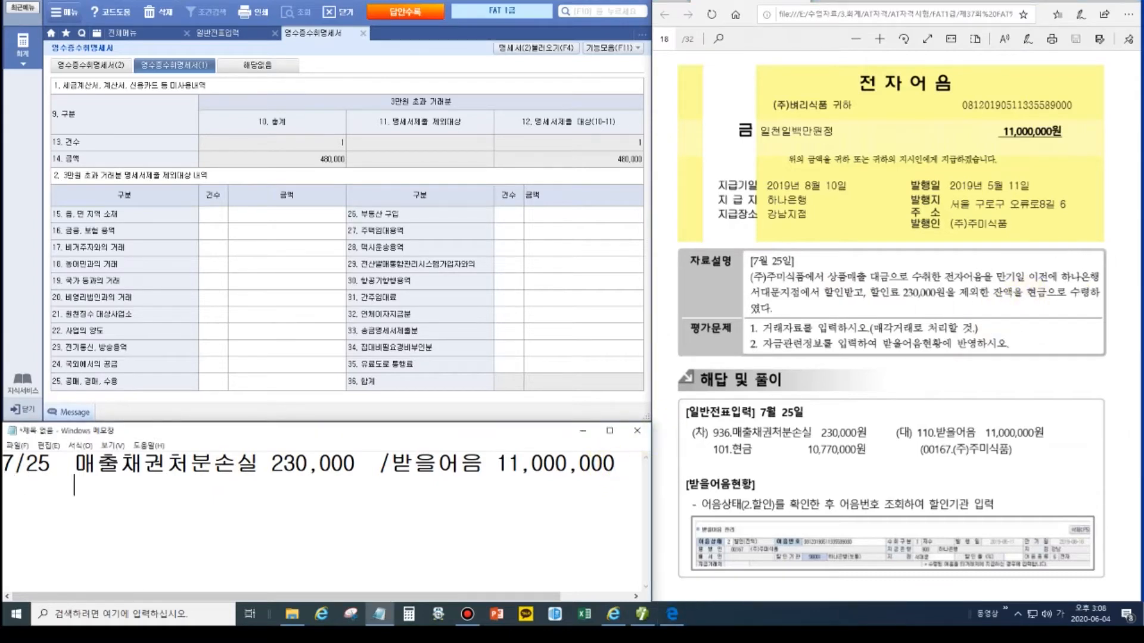
pyautogui.write('금')
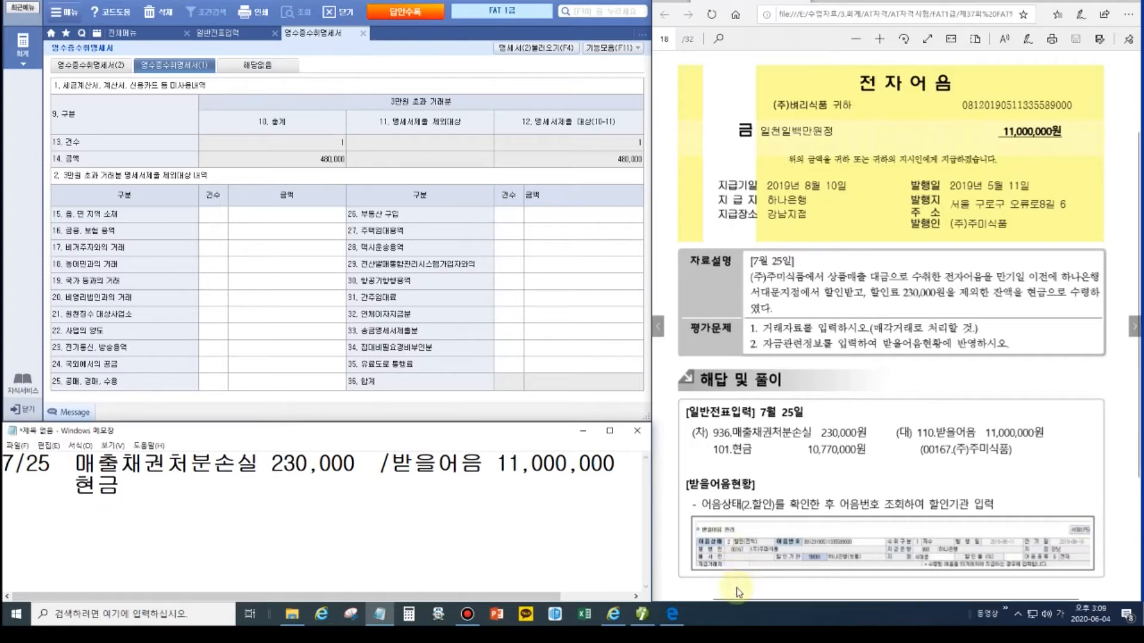
pyautogui.click(410, 614)
# Step: Compute 11,000,000 − 230,000 = 10,770,000 and write it after 현금 in the note
pyautogui.moveTo(674, 215); pyautogui.dragTo(840, 238)
pyautogui.write('11000000 ')
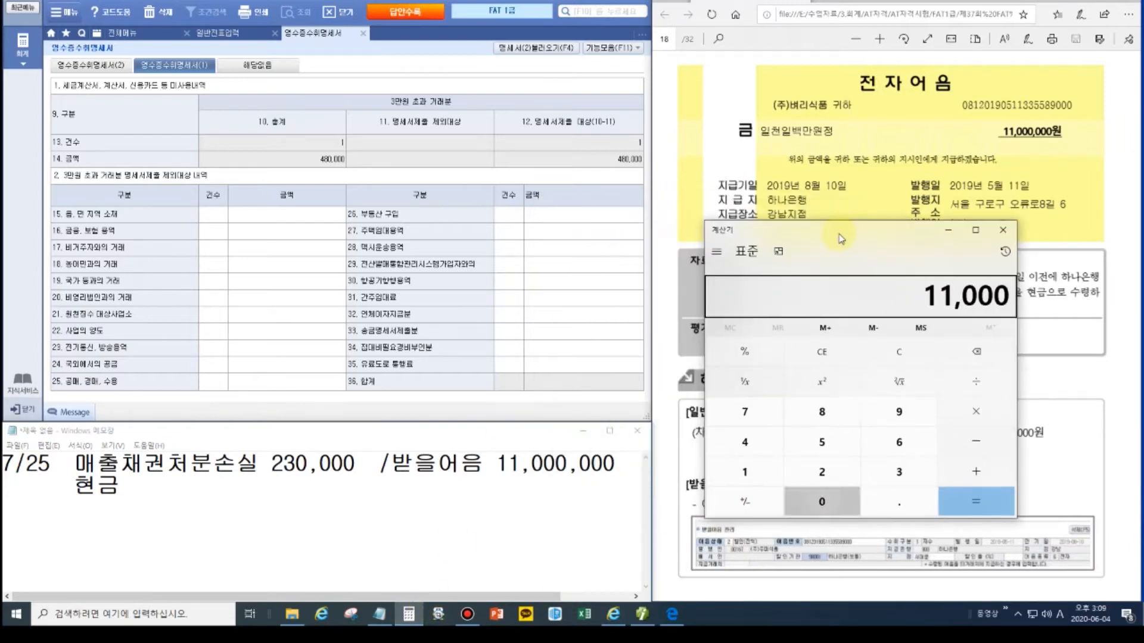
pyautogui.write('- 230000')
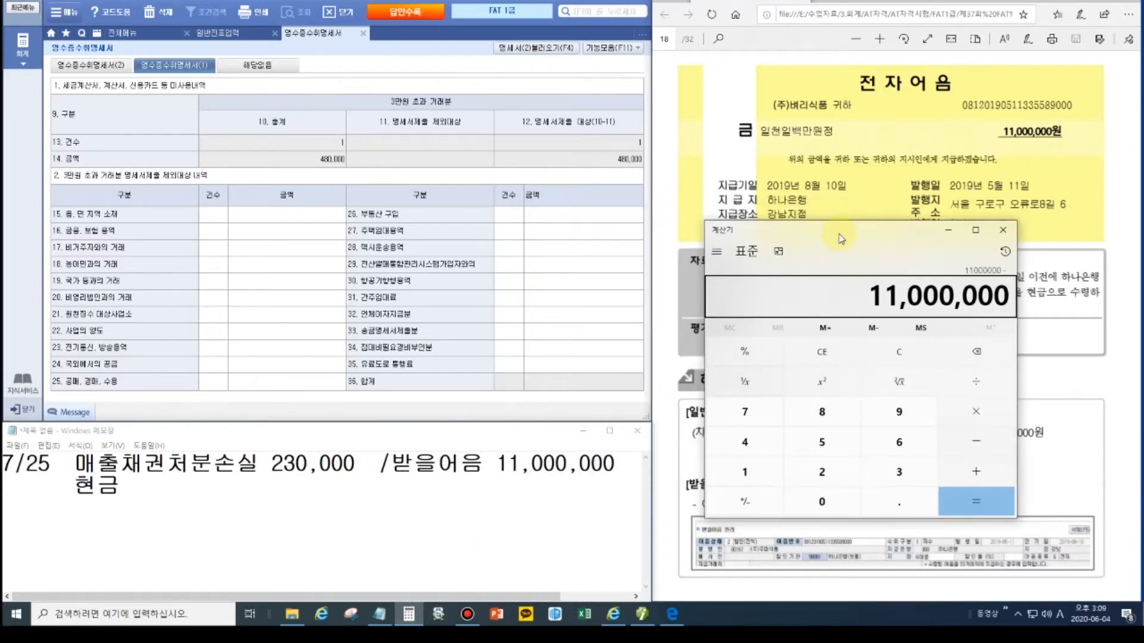
pyautogui.press('Return')
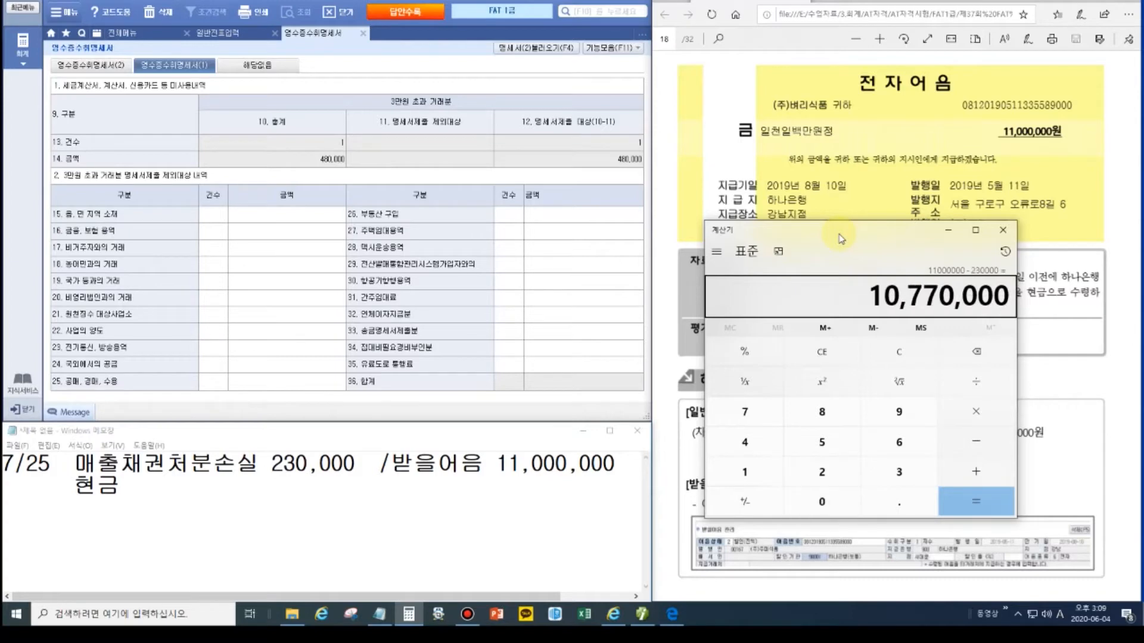
pyautogui.click(160, 485)
pyautogui.write('10,770,000')
pyautogui.click(1003, 230)
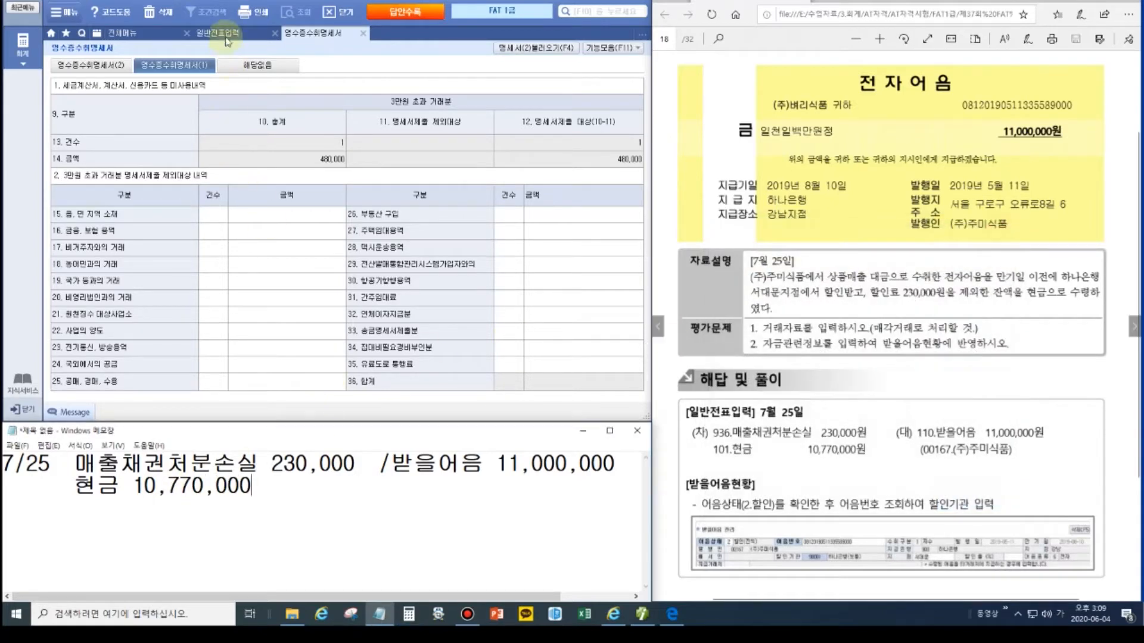
pyautogui.click(225, 35)
# Step: On 7/25, credit 110 받을어음 11,000,000 for customer 167 (주)주미식품
pyautogui.click(177, 73)
pyautogui.write('25')
pyautogui.press('Return')
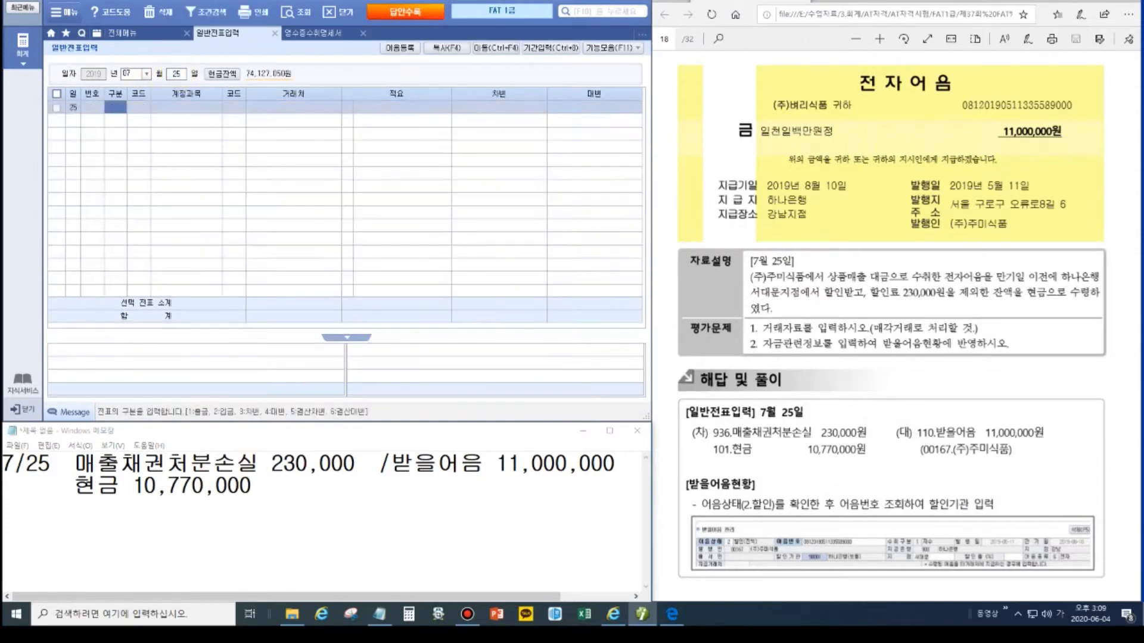
pyautogui.write('4')
pyautogui.press('Return')
pyautogui.write('110')
pyautogui.press('Return')
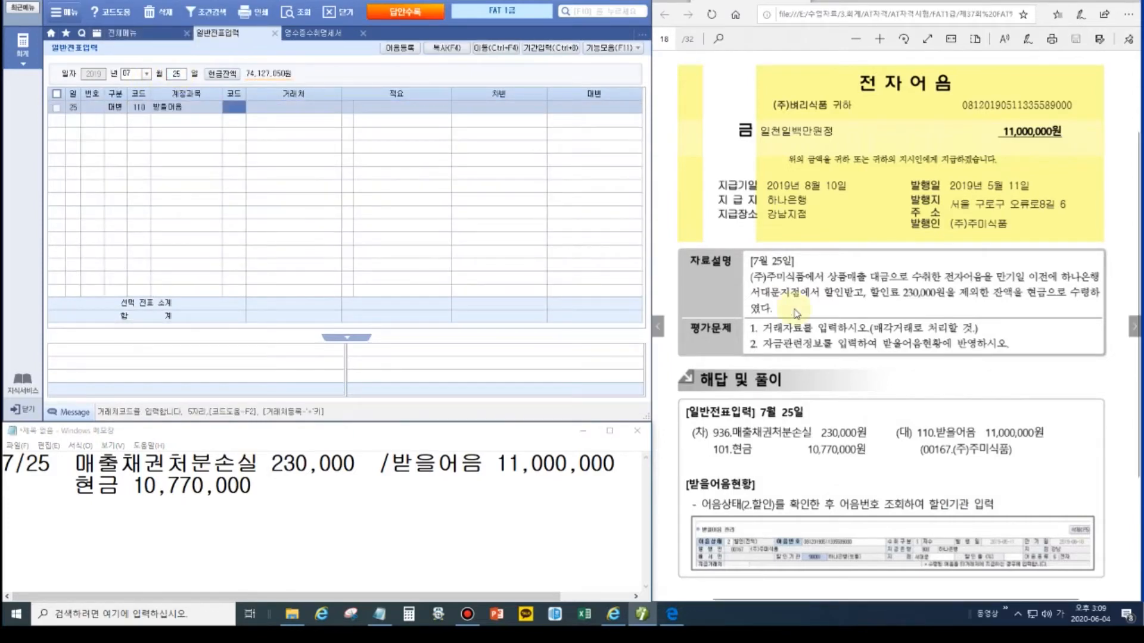
pyautogui.write('167')
pyautogui.press('Return')
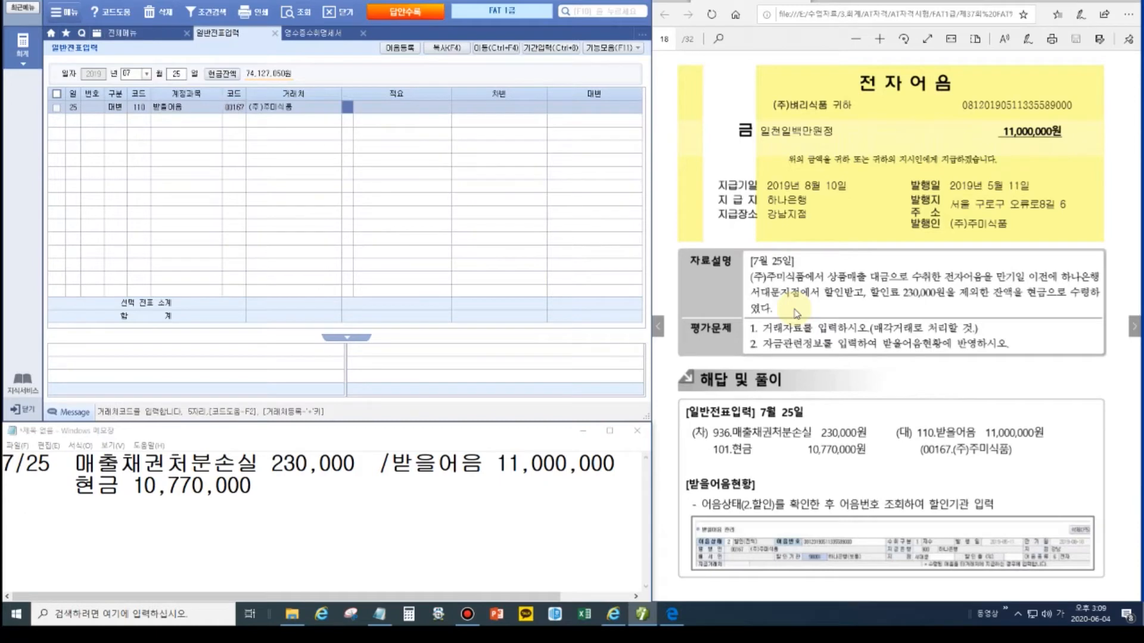
pyautogui.press('Return')
pyautogui.write('11000000')
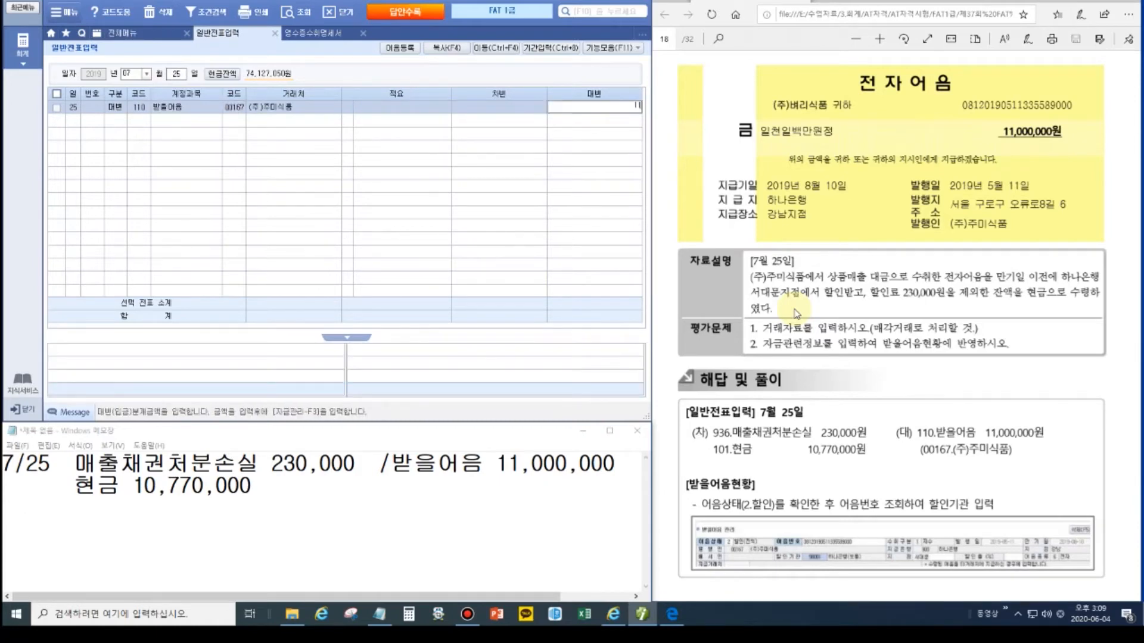
pyautogui.press('Return')
# Step: Debit 936 매출채권처분손실 230,000 and 101 현금 10,770,000
pyautogui.write('3')
pyautogui.press('Return')
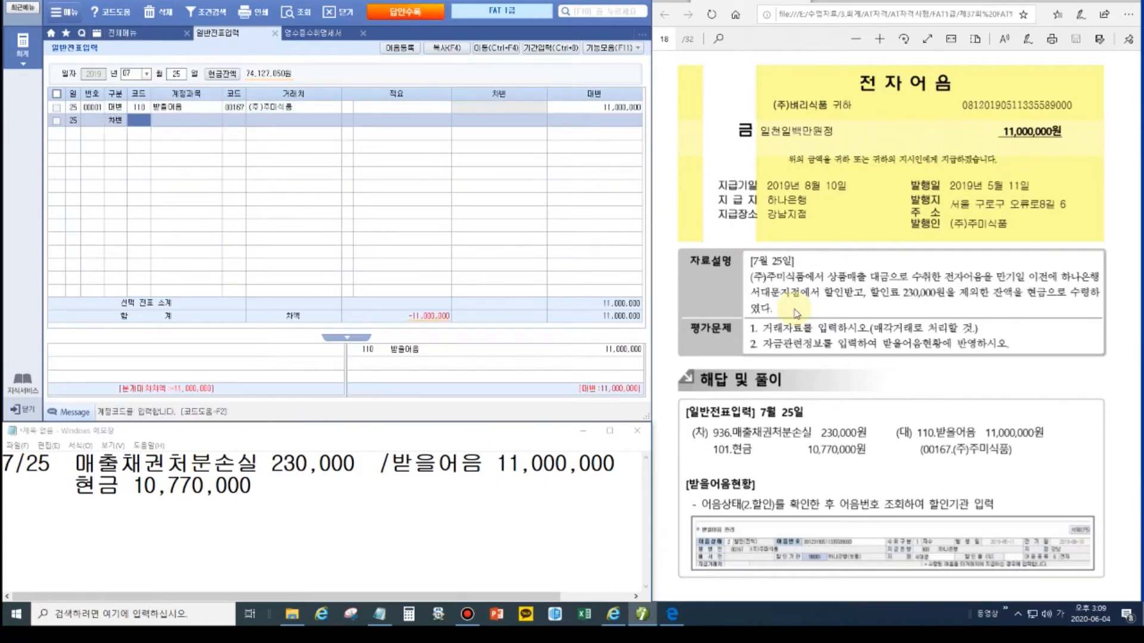
pyautogui.write('936')
pyautogui.press('Return')
pyautogui.press('Return')
pyautogui.press('Return')
pyautogui.press('Return')
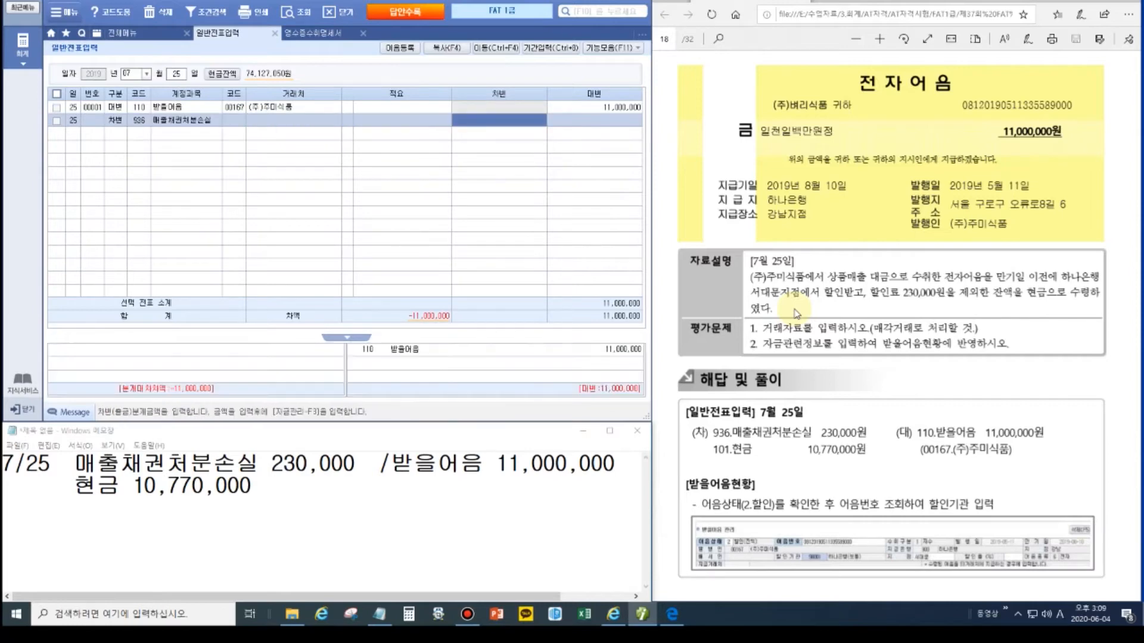
pyautogui.write('2300000')
pyautogui.press('Return')
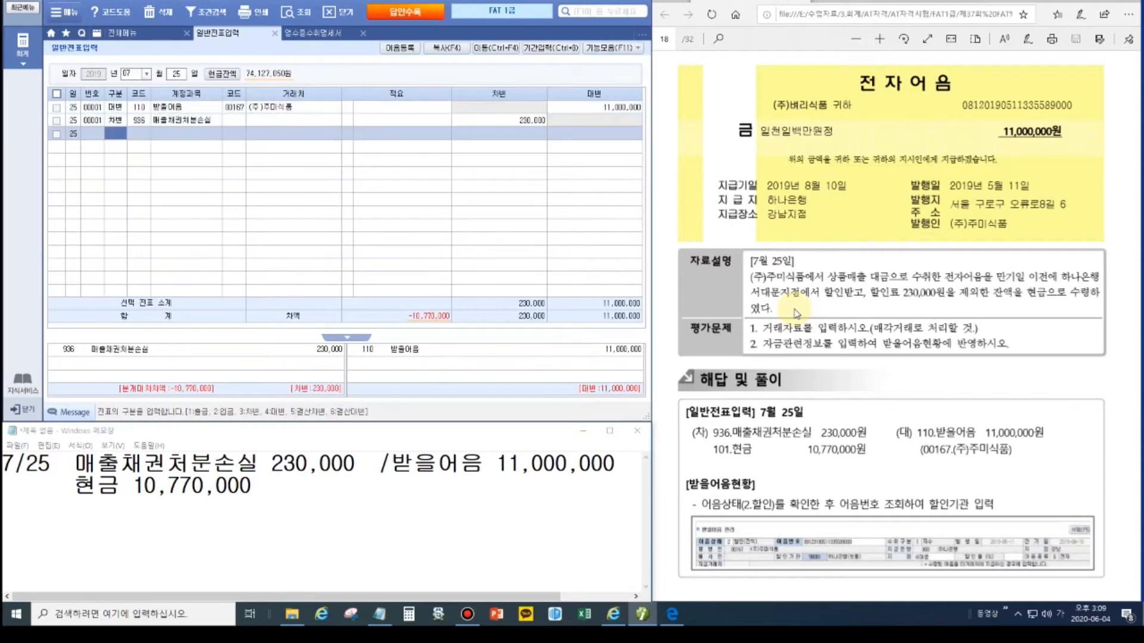
pyautogui.write('3')
pyautogui.press('Return')
pyautogui.write('101')
pyautogui.press('Return')
pyautogui.press('Return')
pyautogui.press('Return')
pyautogui.press('Return')
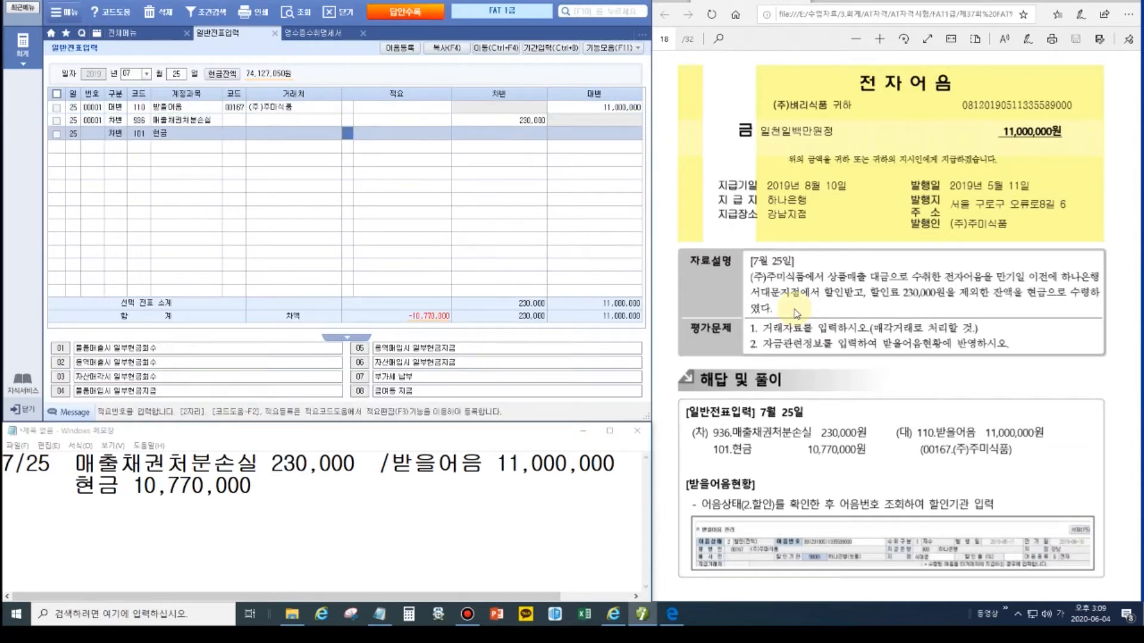
pyautogui.write('10770000')
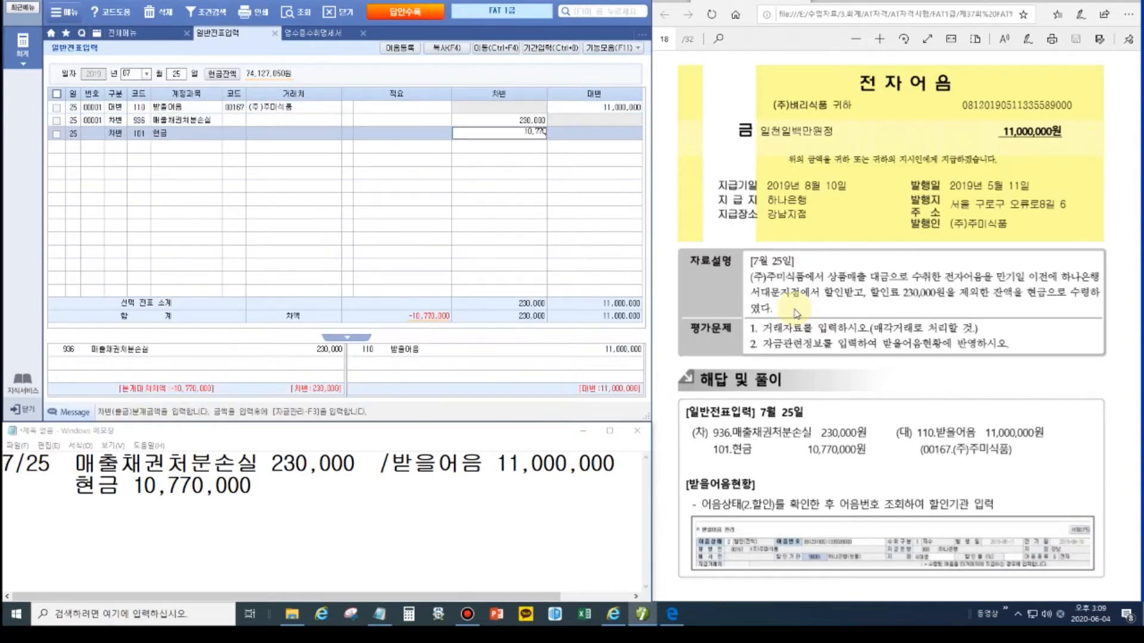
pyautogui.press('Return')
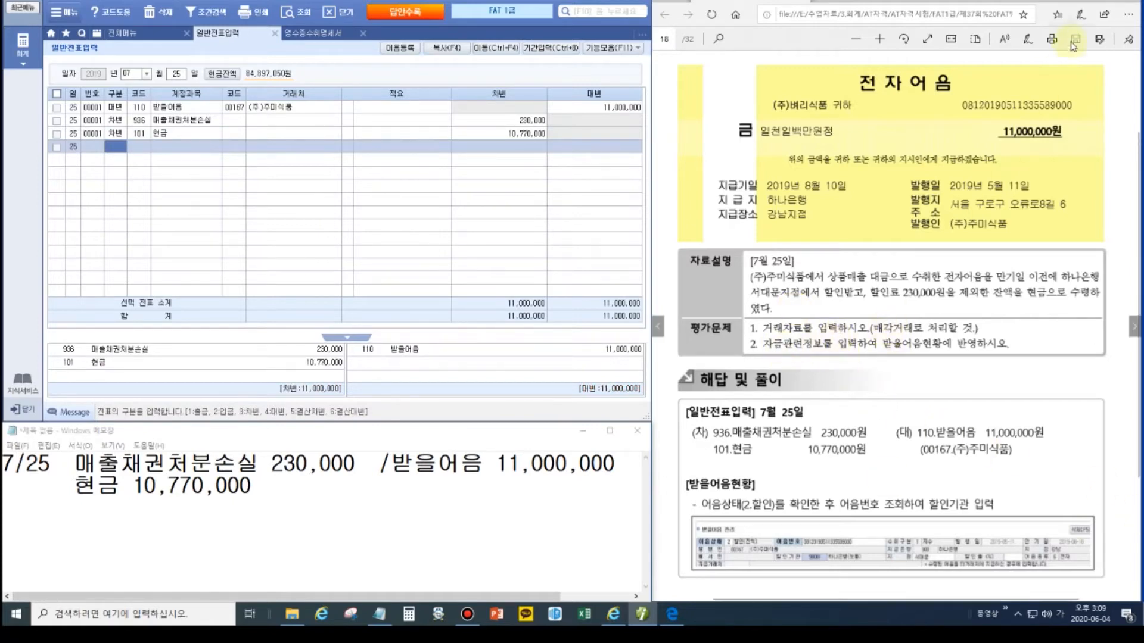
# Step: Mark 매각거래 and 받을어음 with temporary on-screen annotation boxes
pyautogui.click(1125, 3)
pyautogui.click(1134, 92)
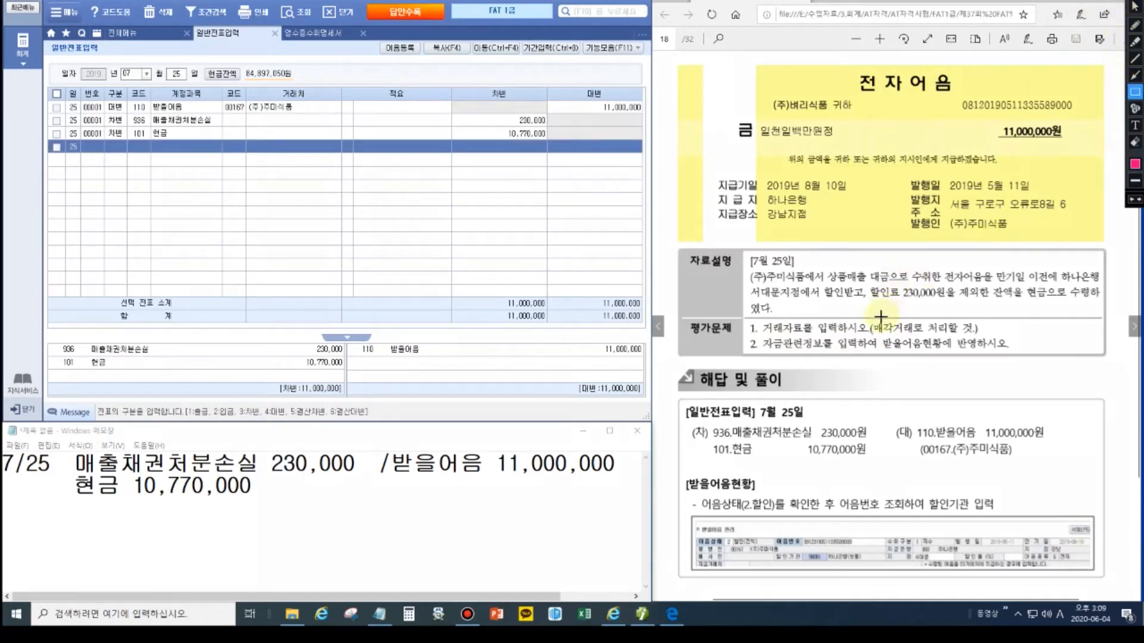
pyautogui.moveTo(870, 320); pyautogui.dragTo(915, 336)
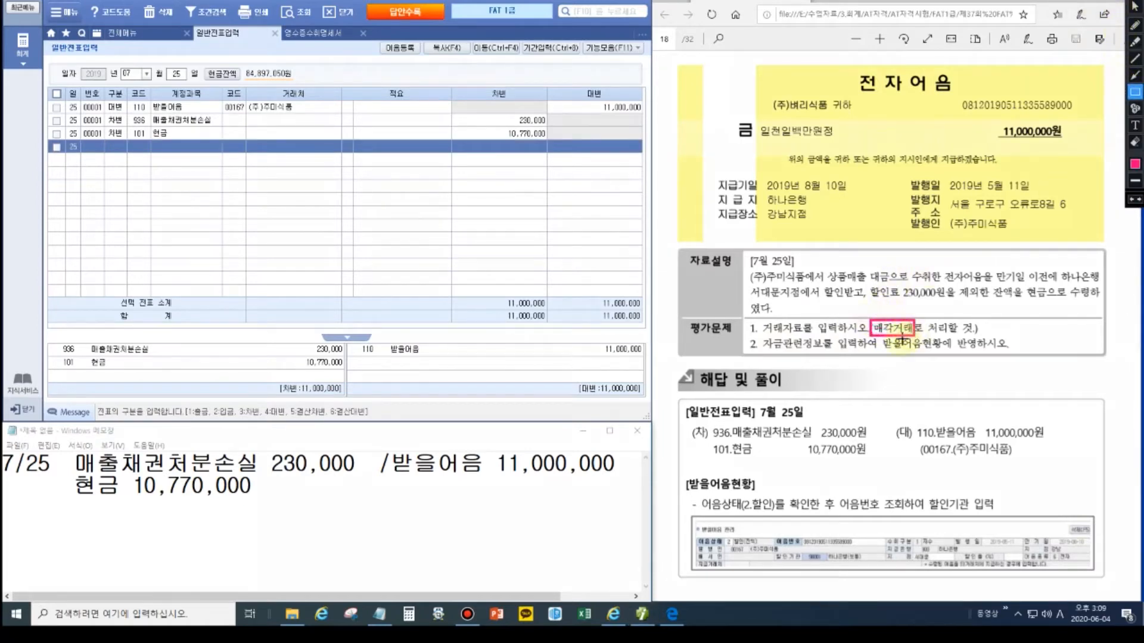
pyautogui.moveTo(386, 449); pyautogui.dragTo(491, 481)
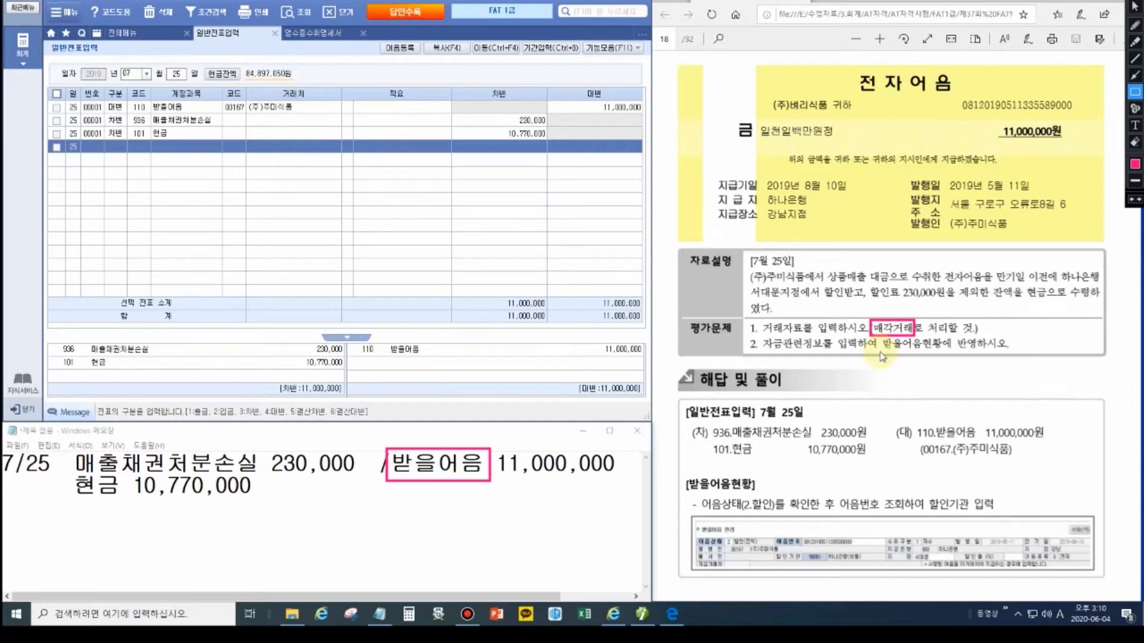
pyautogui.press('Escape')
# Step: Link the 받을어음 line to the received note in note management
pyautogui.click(142, 111)
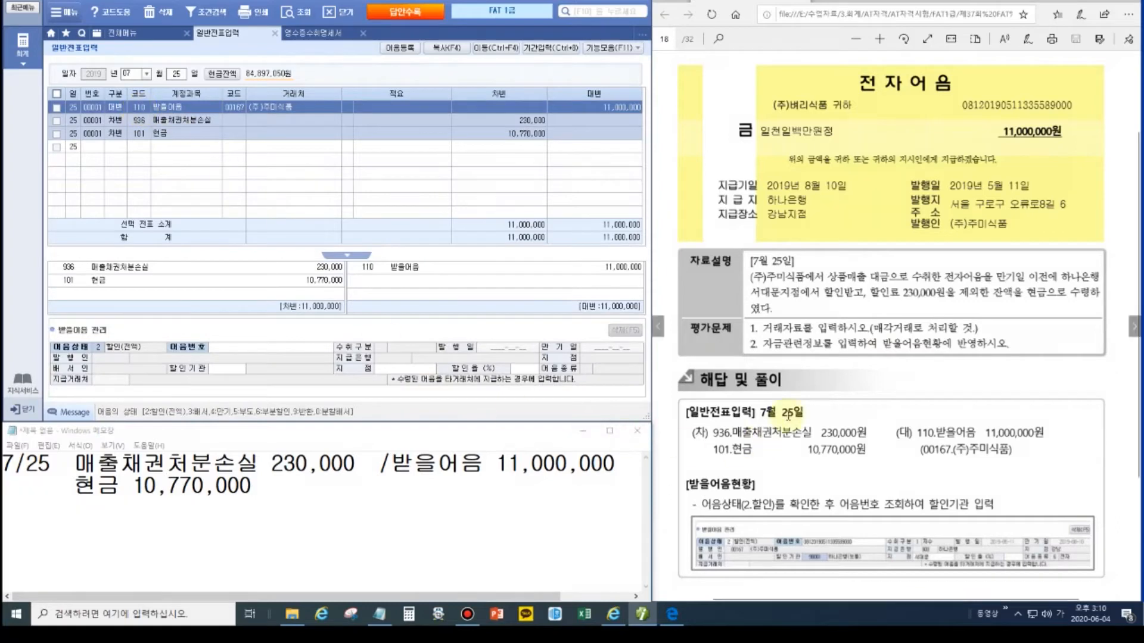
pyautogui.click(106, 348)
pyautogui.click(289, 348)
pyautogui.doubleClick(288, 347)
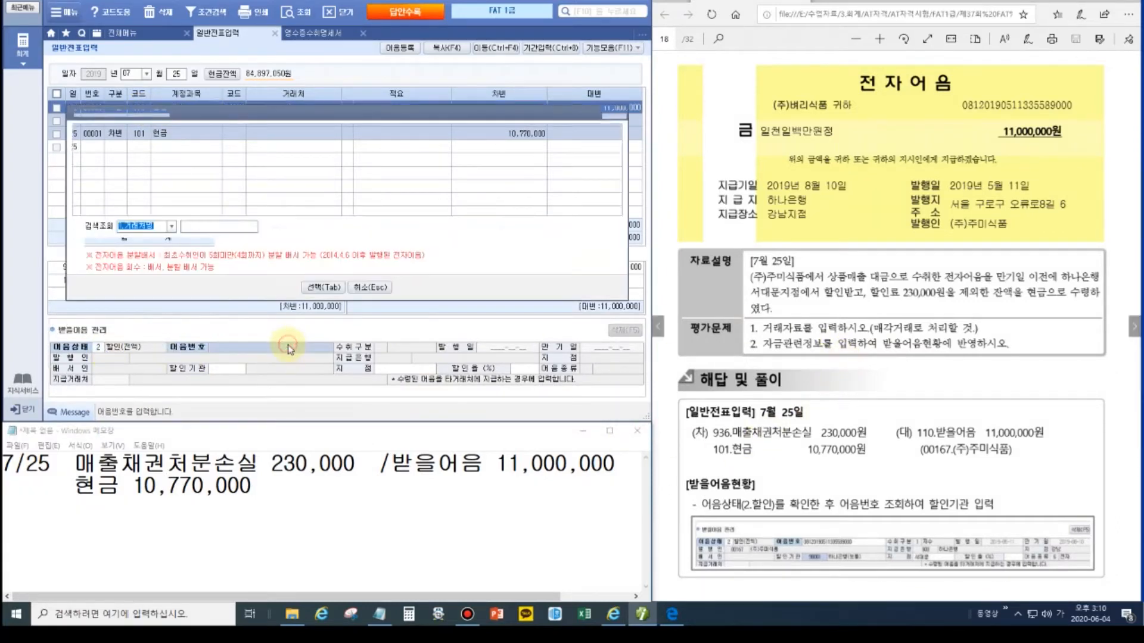
pyautogui.click(326, 289)
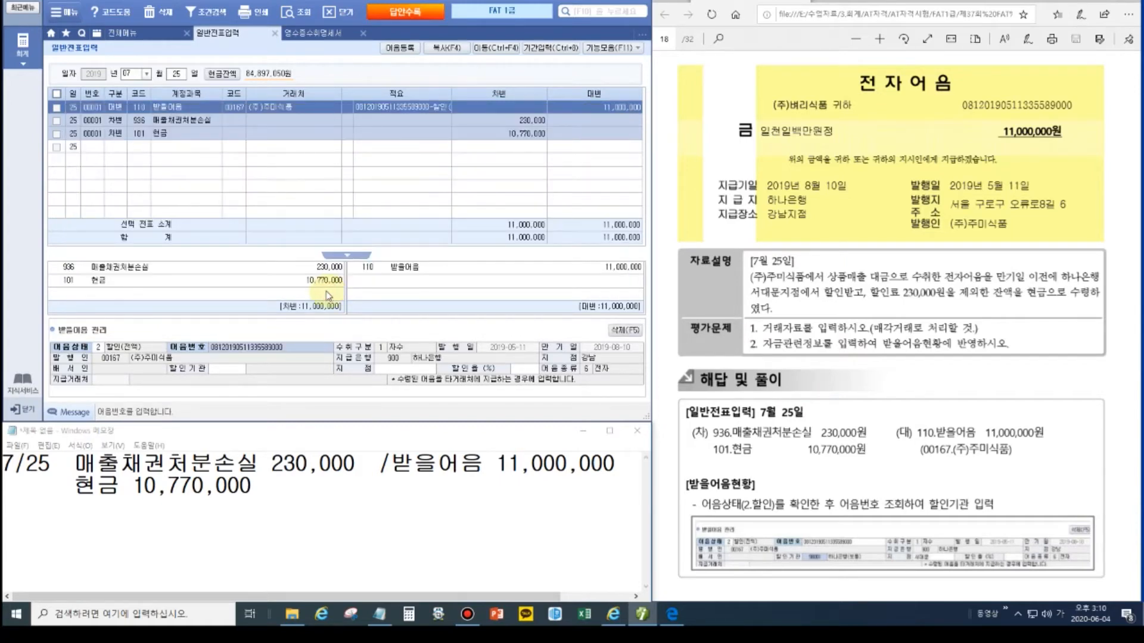
# Step: Set the discounting bank to 98001 하나은행(보통) at the 서대문 branch
pyautogui.click(227, 370)
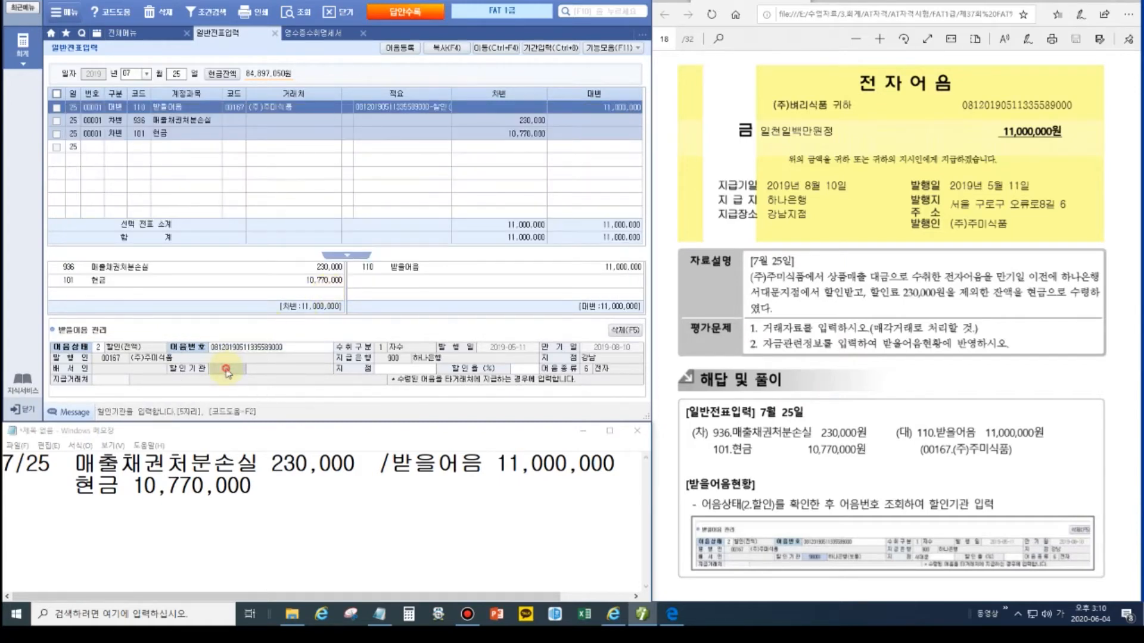
pyautogui.press('F2')
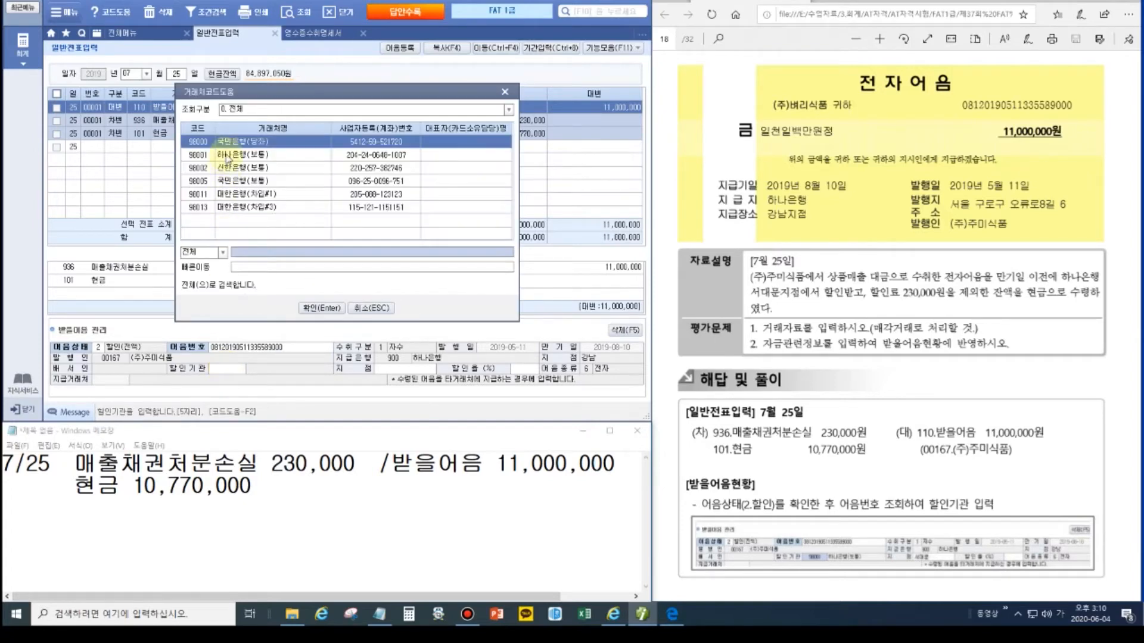
pyautogui.doubleClick(228, 156)
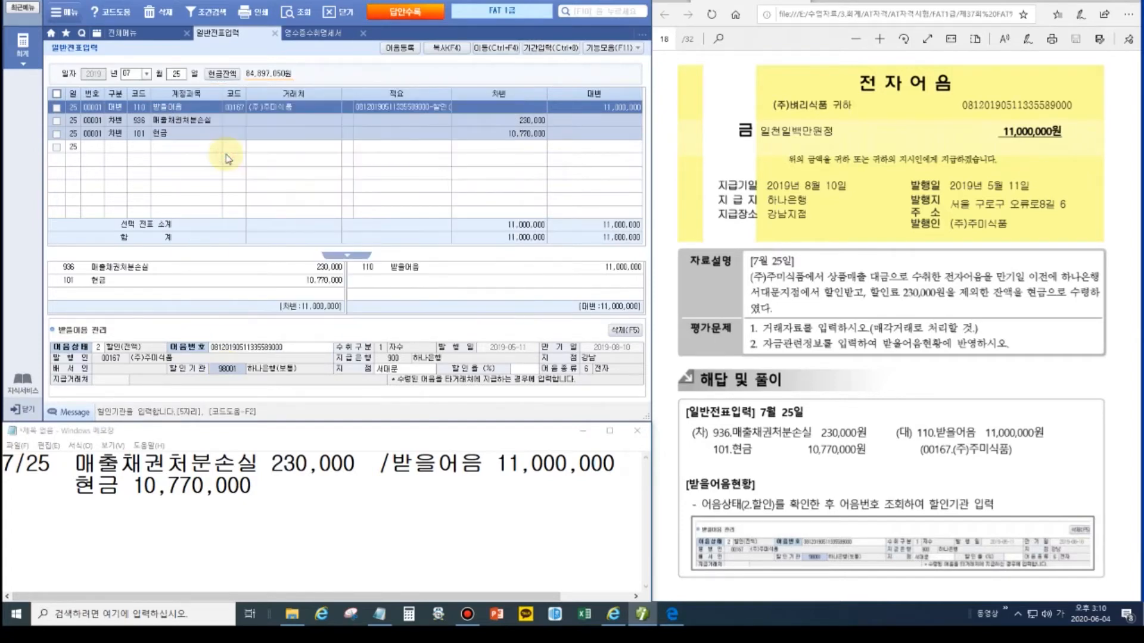
pyautogui.click(391, 371)
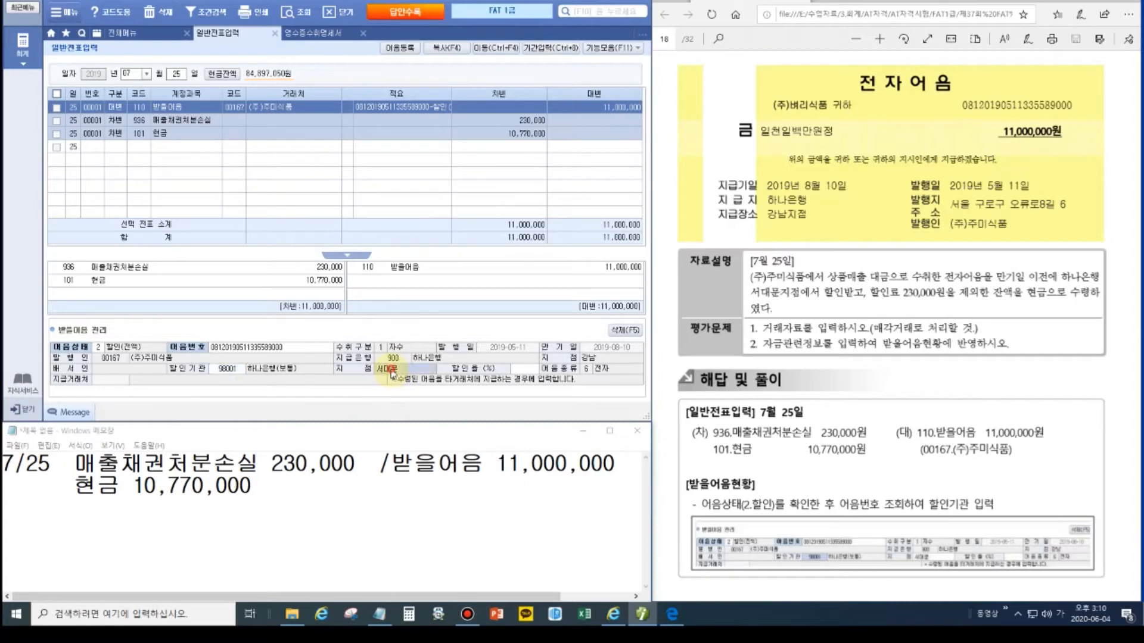
pyautogui.click(370, 370)
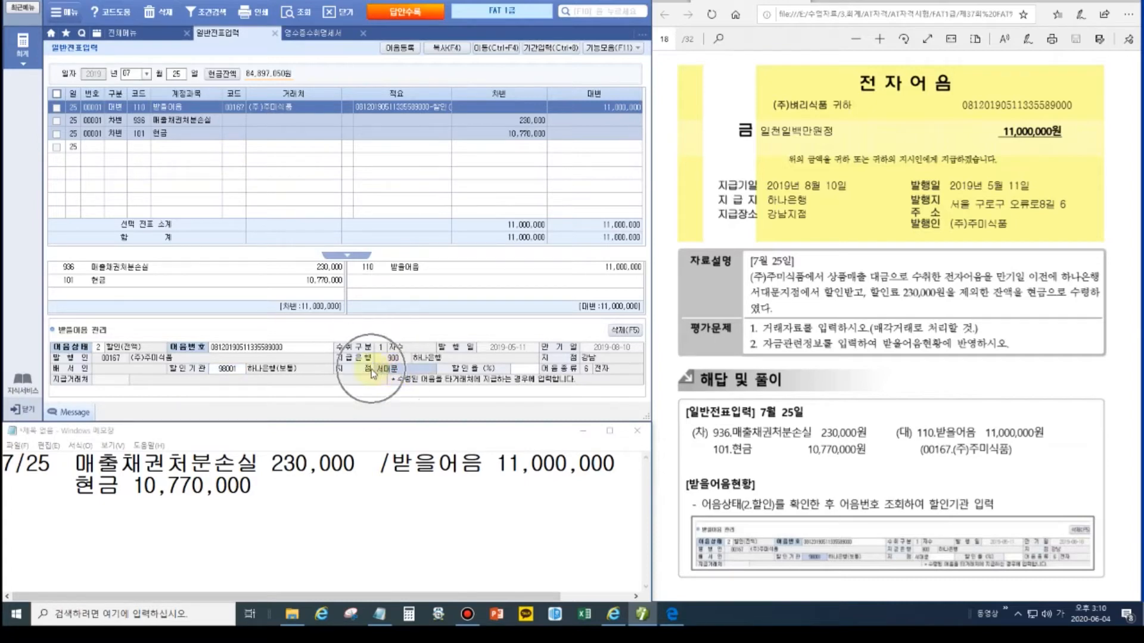
pyautogui.click(788, 301)
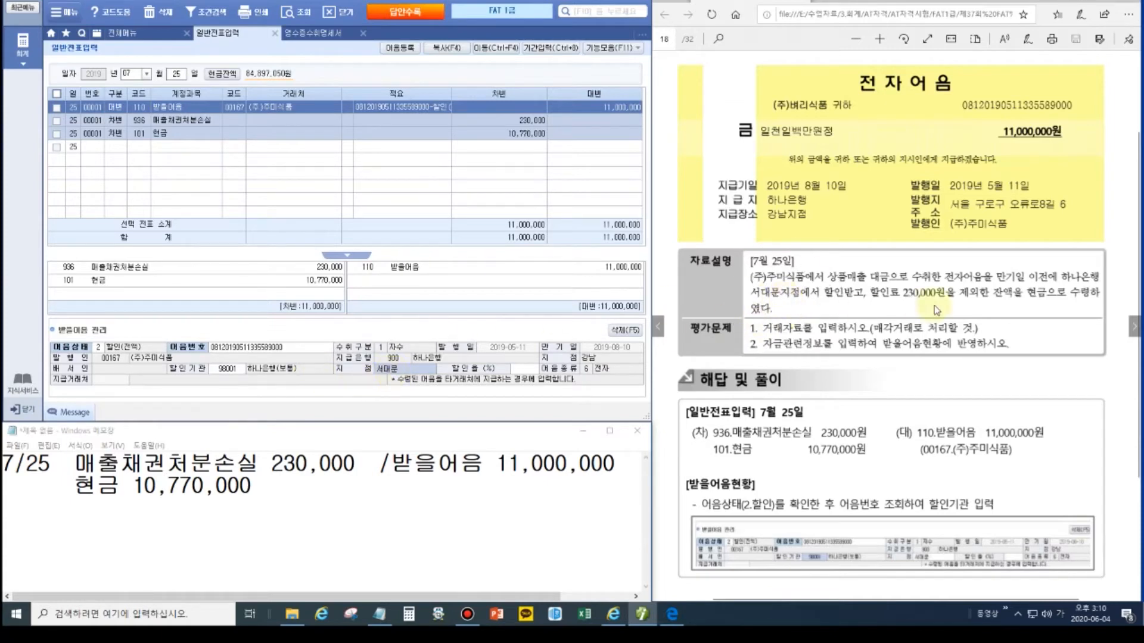
pyautogui.click(521, 369)
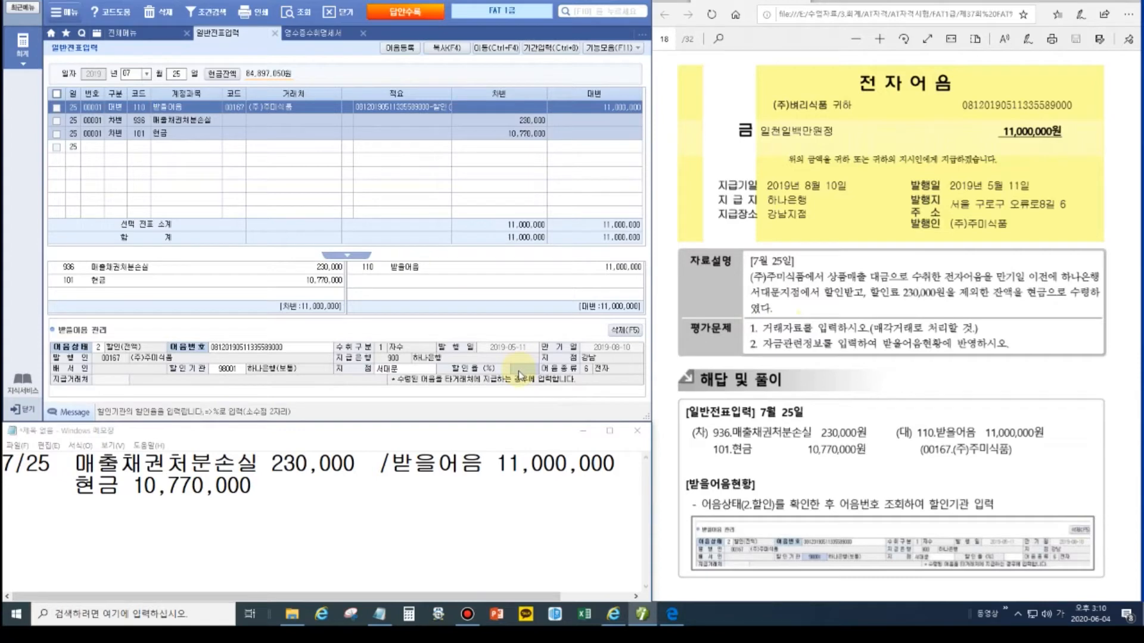
pyautogui.click(265, 107)
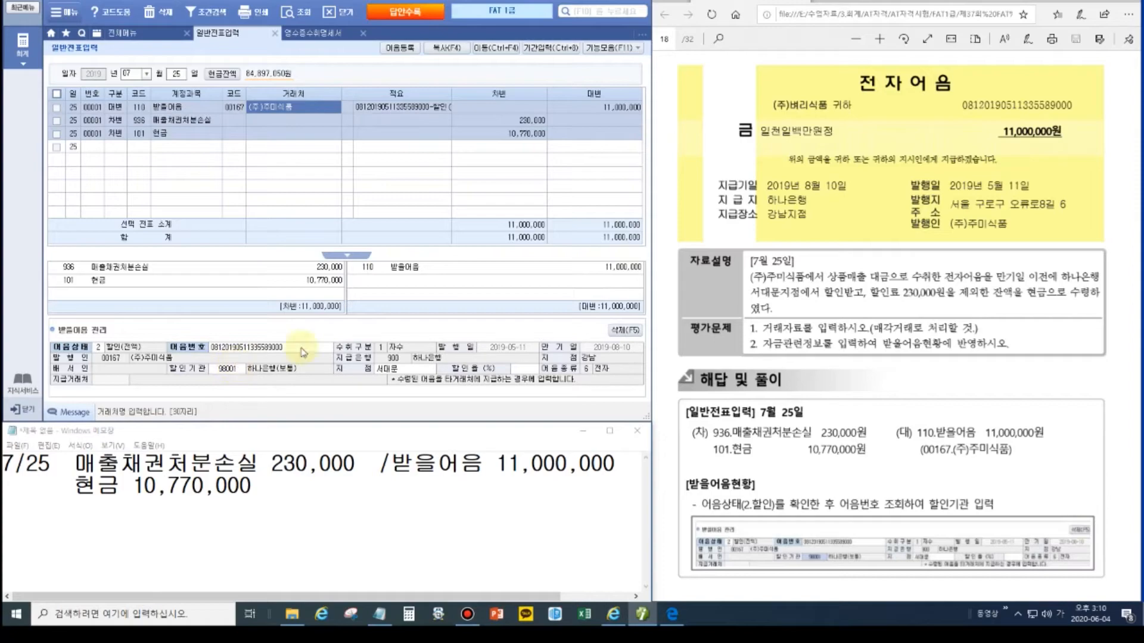
pyautogui.click(1132, 327)
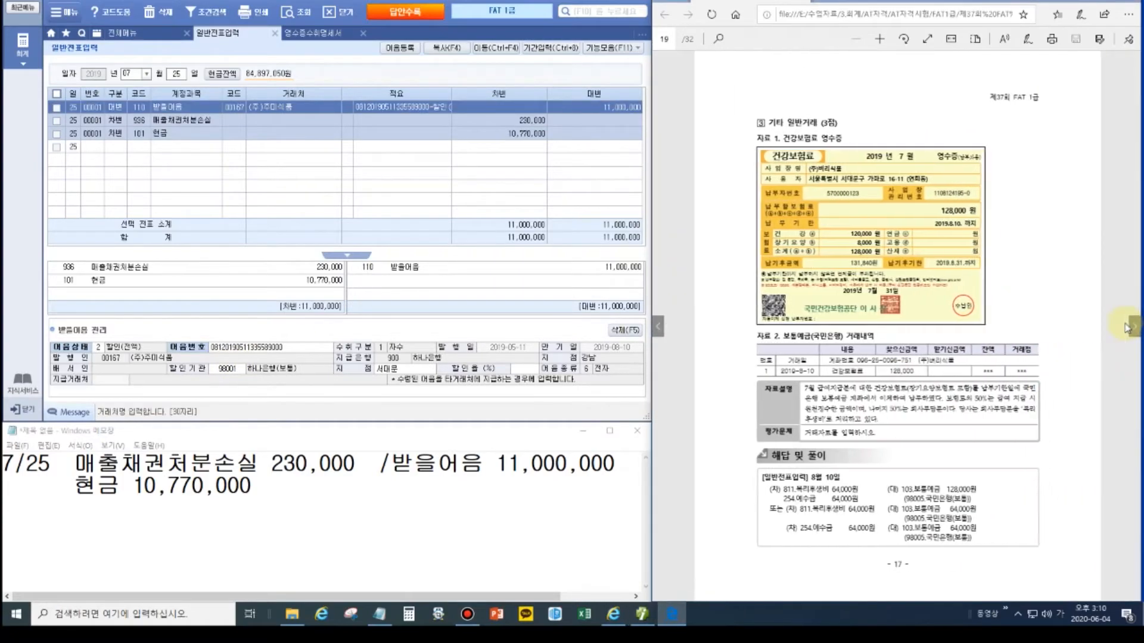
# Step: List all July vouchers and check the July 29 payroll's 64,000 예수금 credit
pyautogui.scroll(5, 917, 301)
pyautogui.scroll(-2, 916, 302)
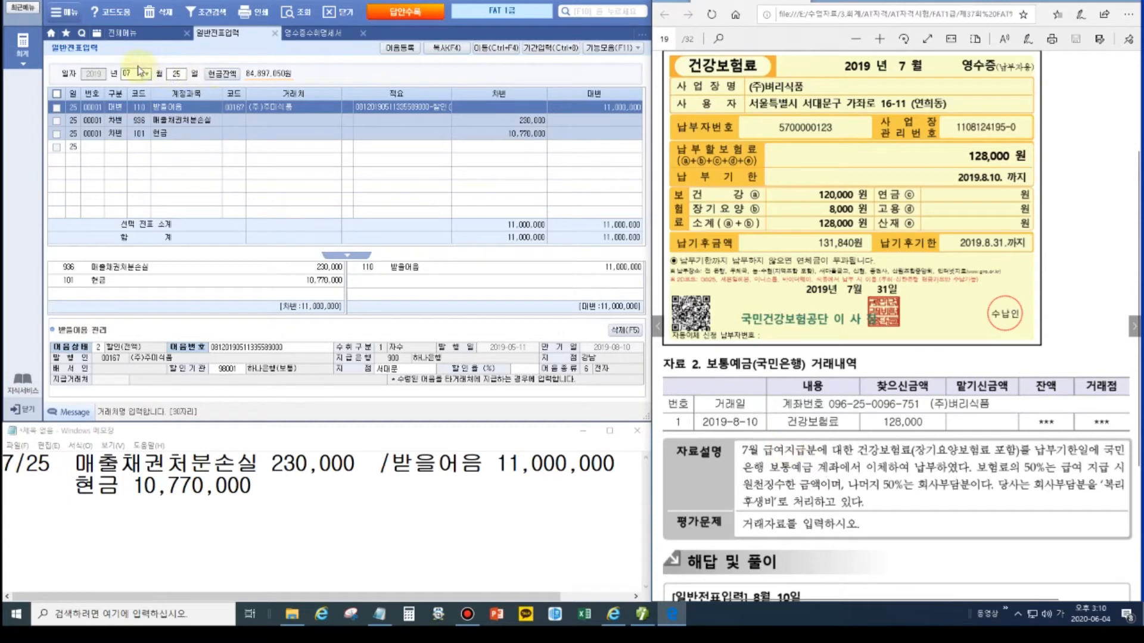
pyautogui.press('Return')
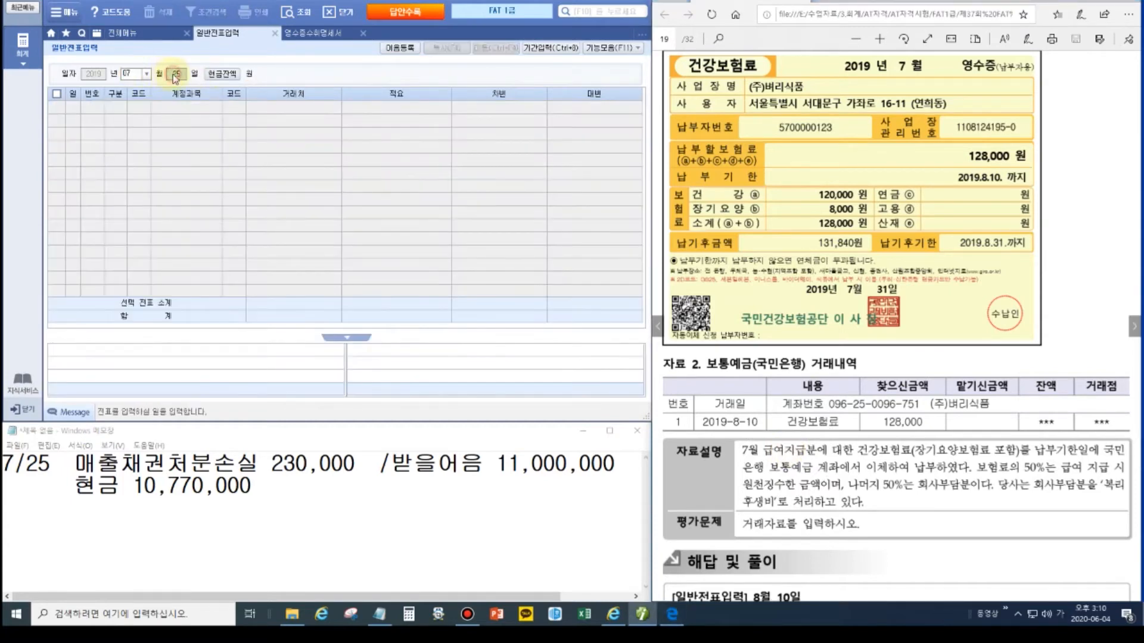
pyautogui.press('Return')
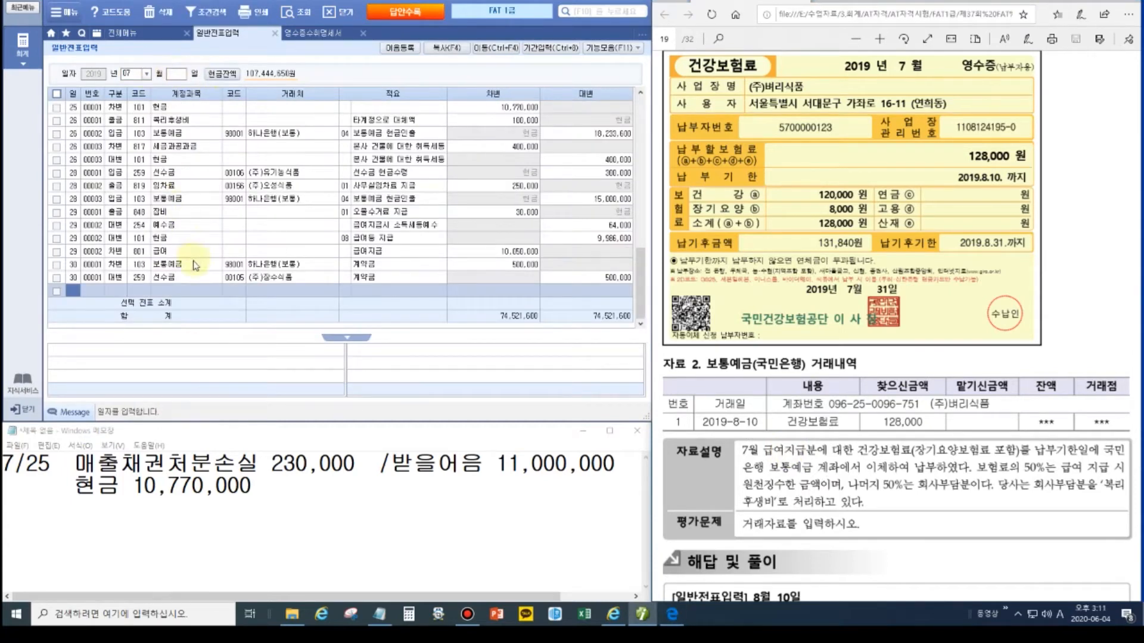
pyautogui.click(173, 253)
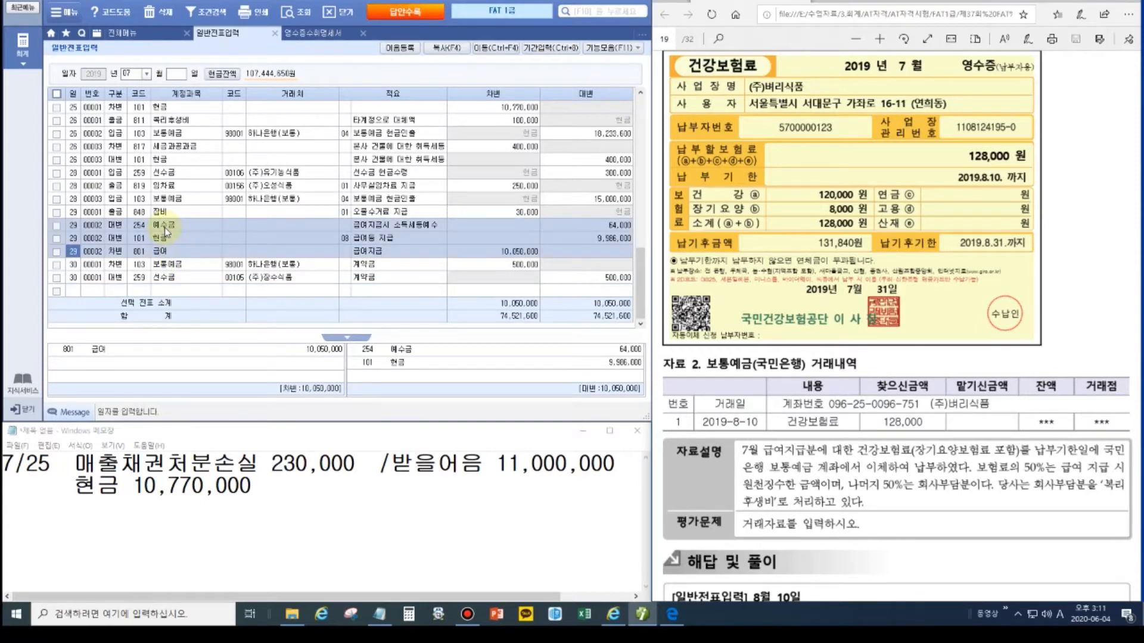
pyautogui.click(583, 226)
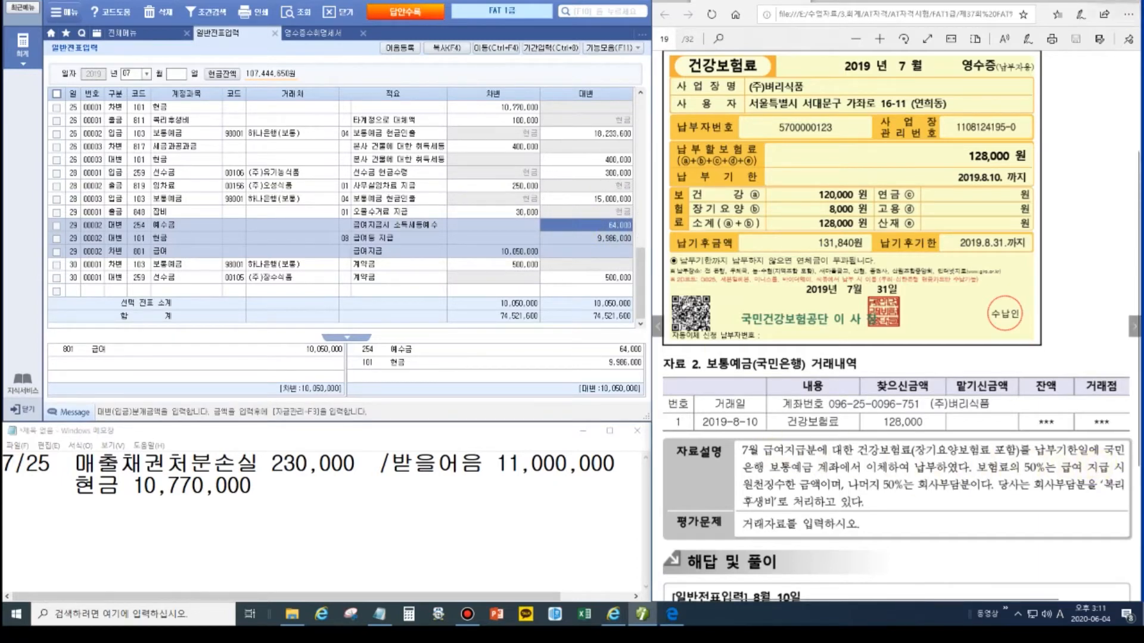
# Step: Mark the 2019-8-10 date, 50% premium, 원천징수한 and 복리후생비 wording in the next problem
pyautogui.click(1112, 2)
pyautogui.click(1135, 92)
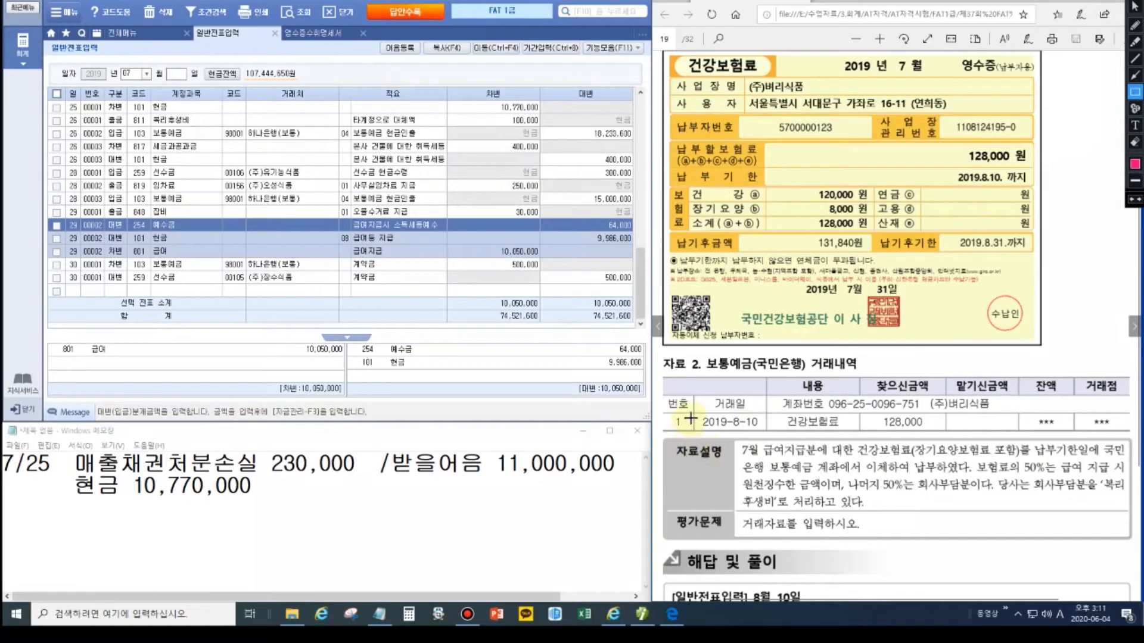
pyautogui.moveTo(691, 408); pyautogui.dragTo(770, 435)
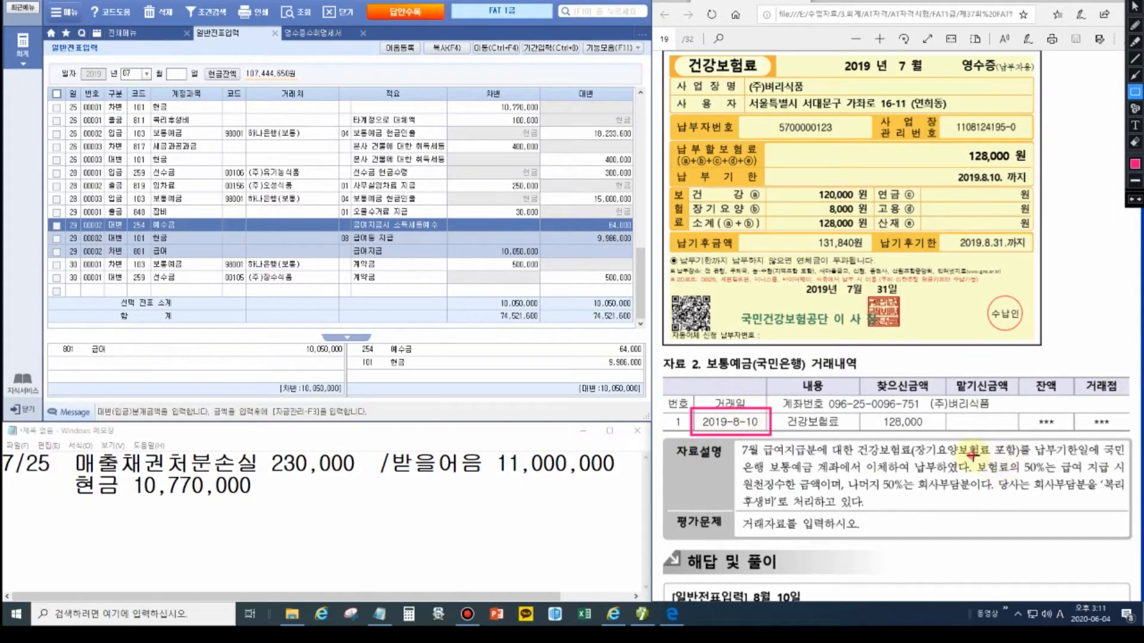
pyautogui.moveTo(971, 457); pyautogui.dragTo(1060, 477)
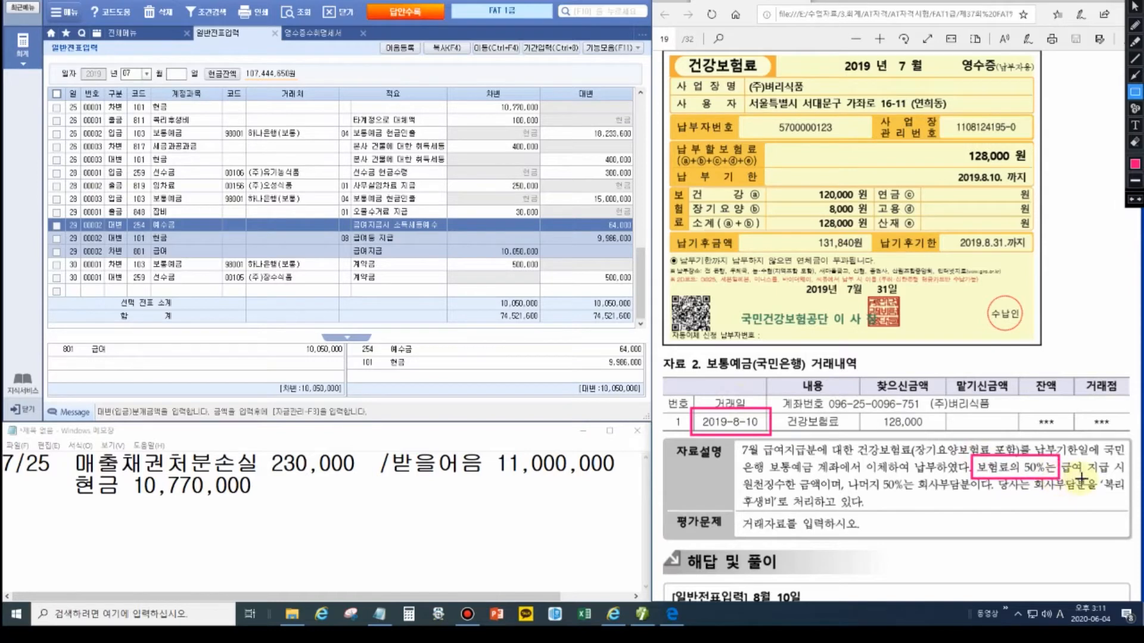
pyautogui.moveTo(738, 474); pyautogui.dragTo(799, 495)
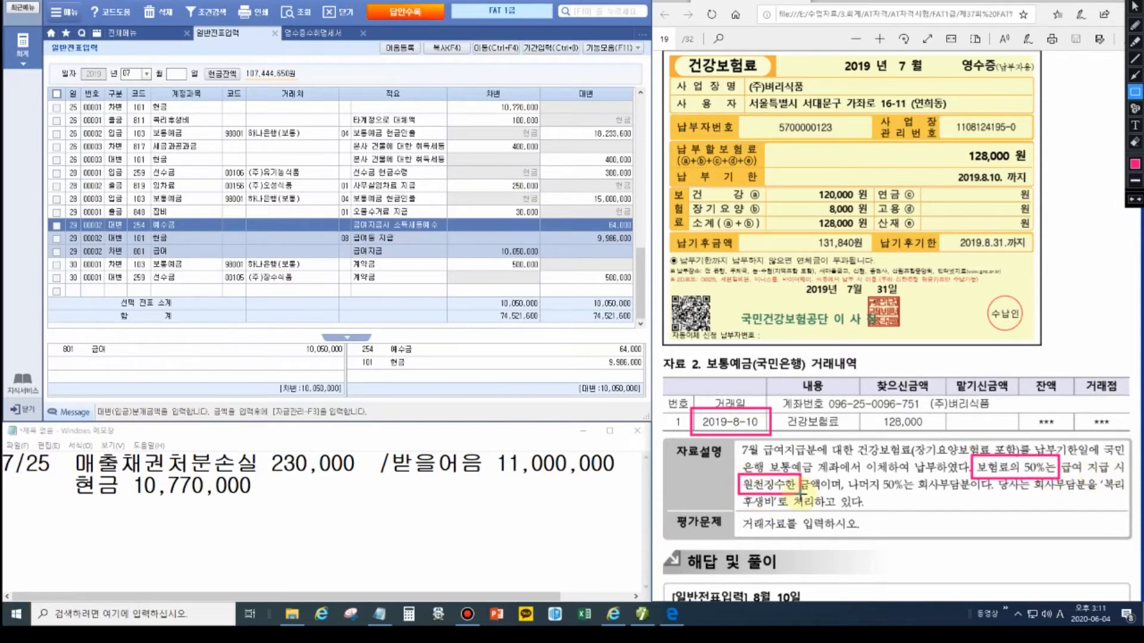
pyautogui.moveTo(913, 476); pyautogui.dragTo(994, 494)
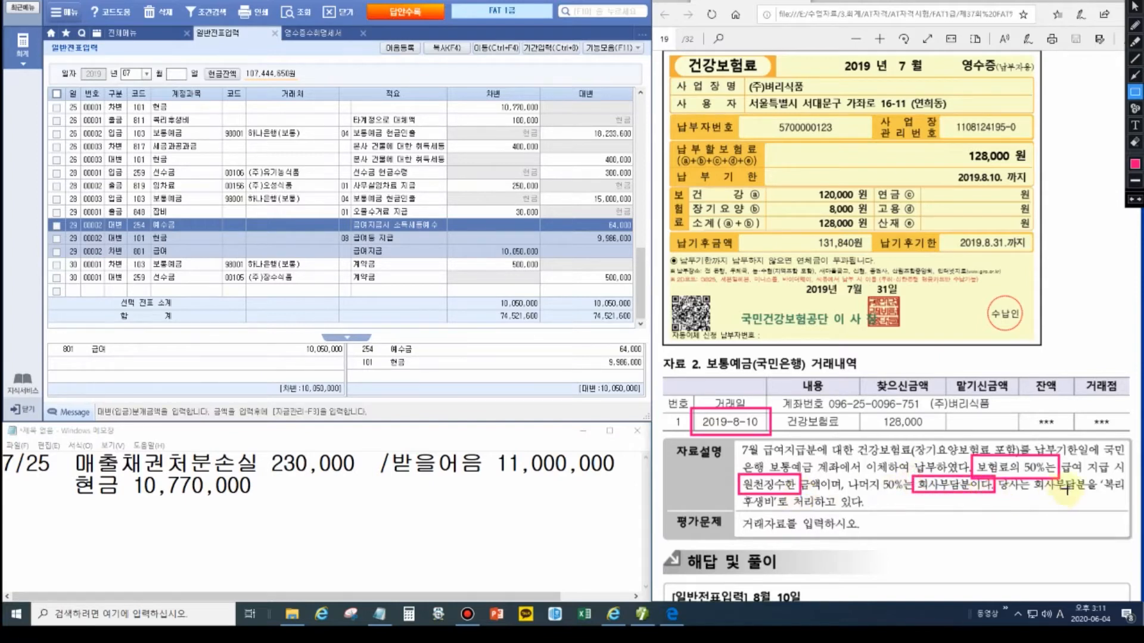
pyautogui.moveTo(1097, 476); pyautogui.dragTo(1126, 496)
pyautogui.moveTo(735, 494); pyautogui.dragTo(778, 509)
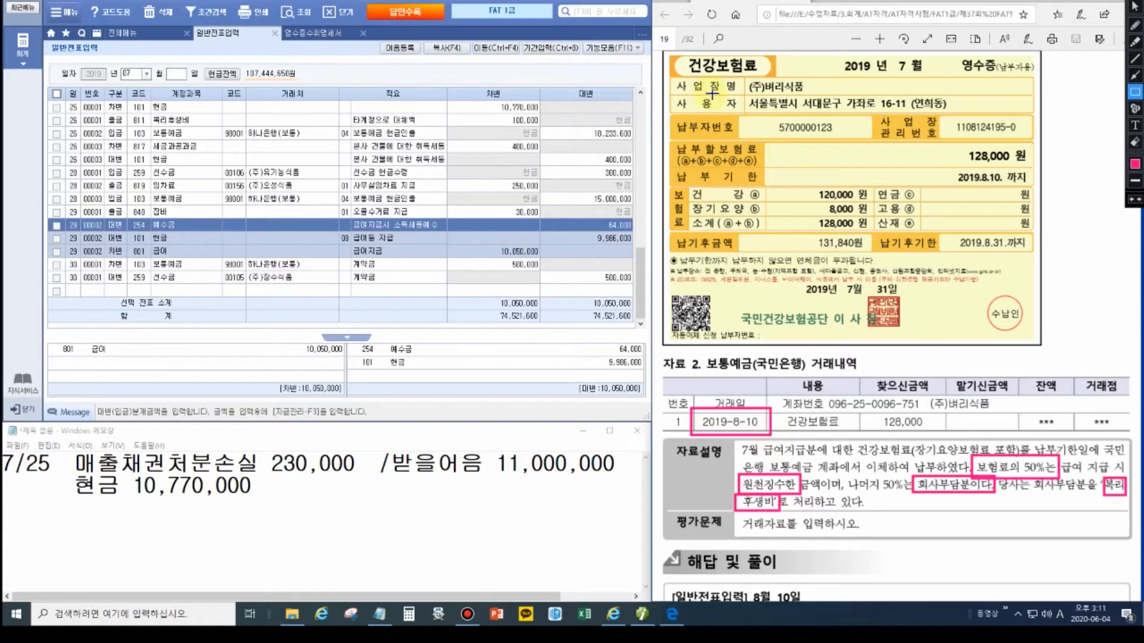
pyautogui.press('Escape')
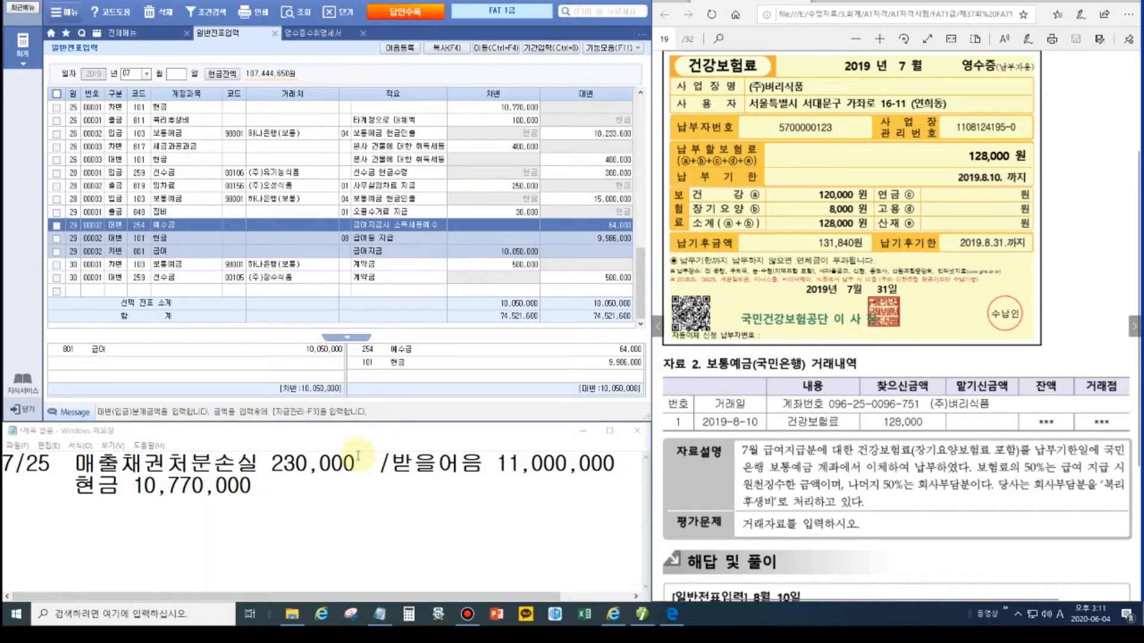
pyautogui.moveTo(253, 486); pyautogui.dragTo(2, 459)
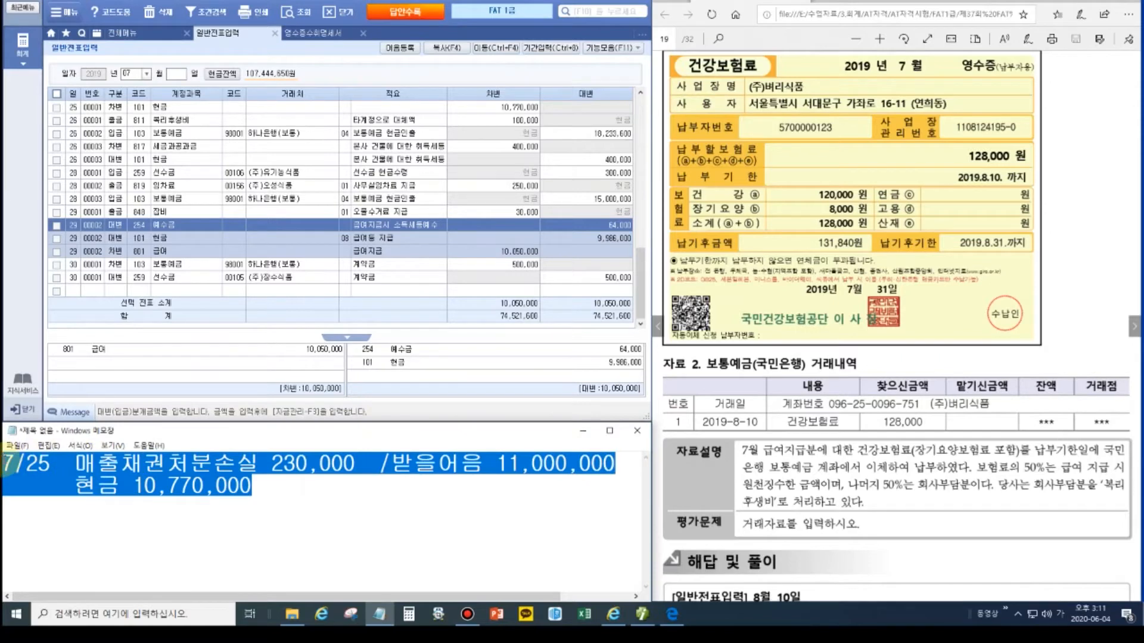
# Step: Write the 8/10 draft: 예수금 64,000 / 보통예금 128,000 (국민), plus 복리후생비 64,000
pyautogui.write('8/10 예수금')
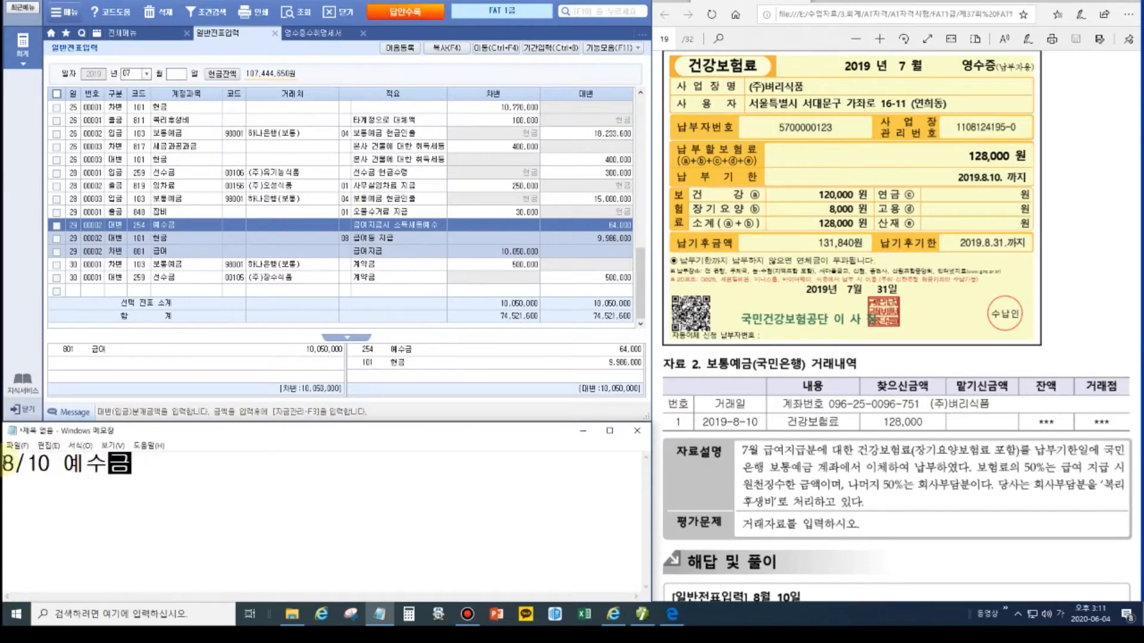
pyautogui.click(1124, 1)
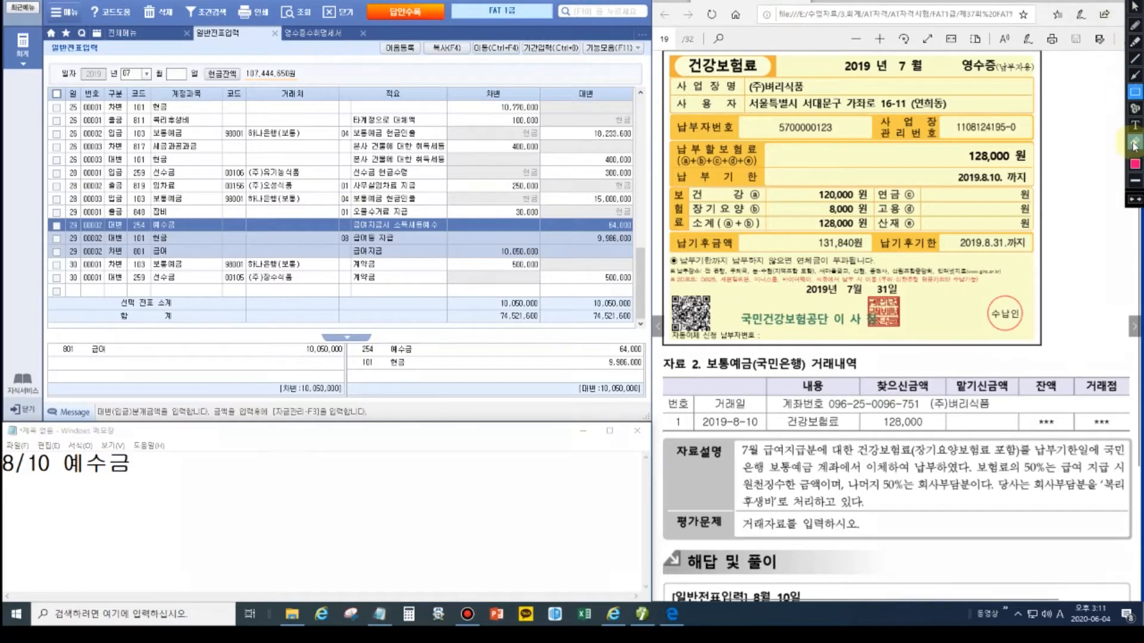
pyautogui.moveTo(385, 343); pyautogui.dragTo(423, 356)
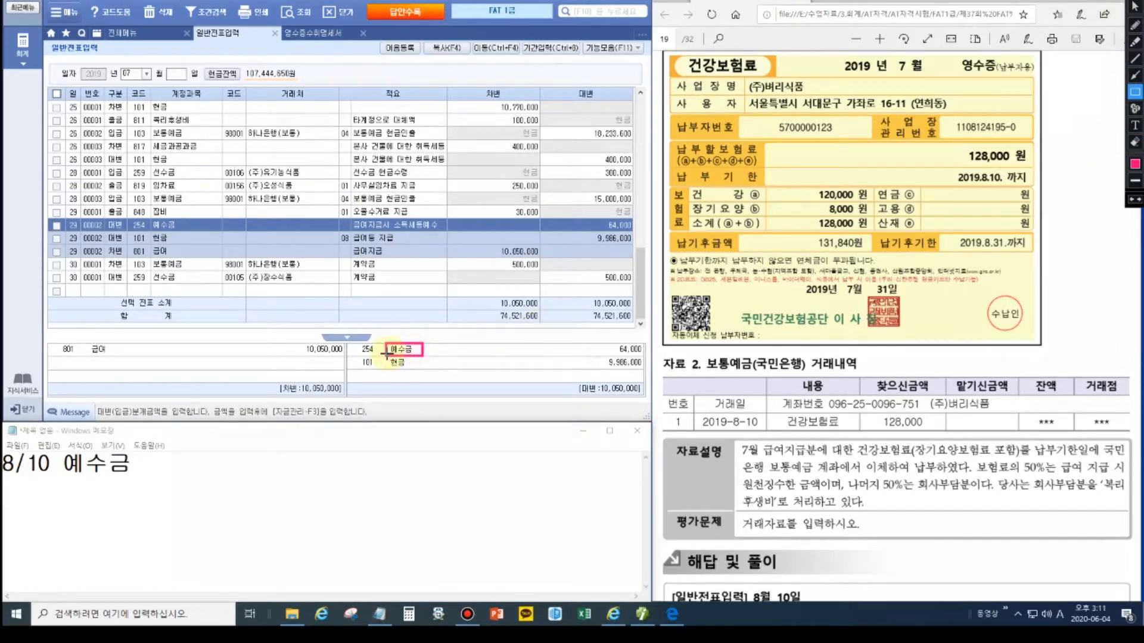
pyautogui.click(1135, 75)
pyautogui.moveTo(384, 356); pyautogui.dragTo(142, 463)
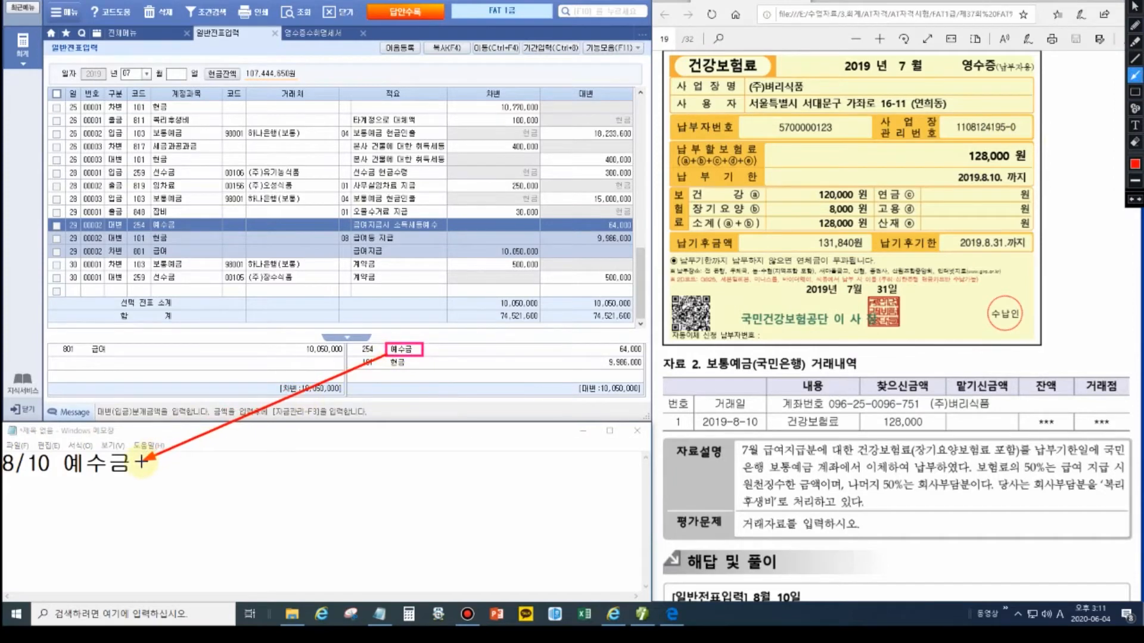
pyautogui.press('Escape')
pyautogui.click(151, 467)
pyautogui.write('64,000 /')
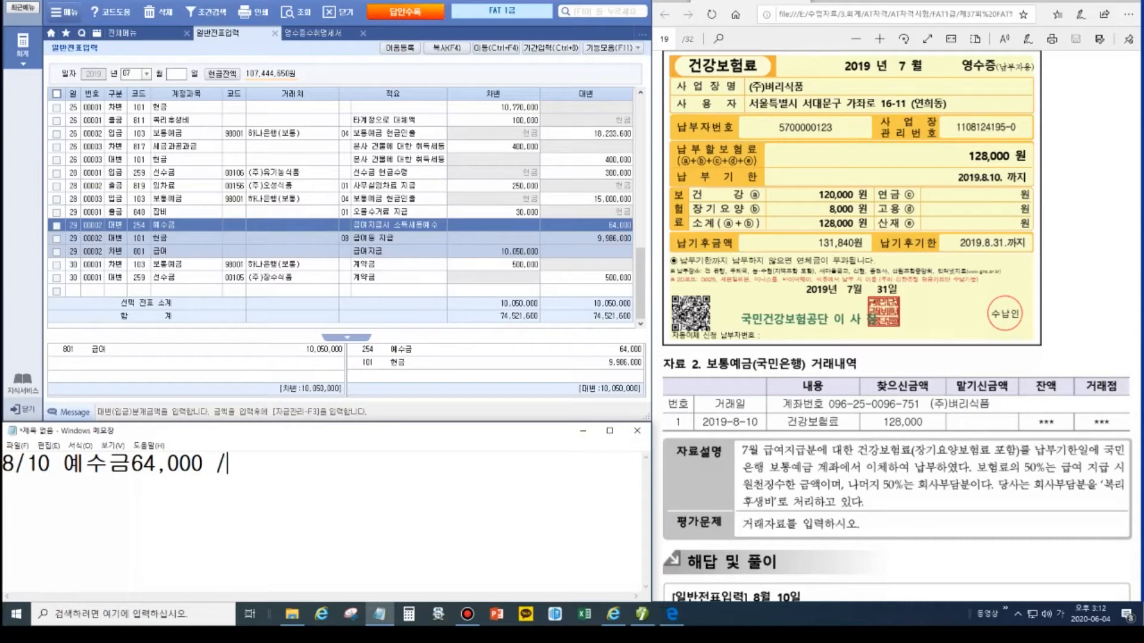
pyautogui.write(' 보통예금 1')
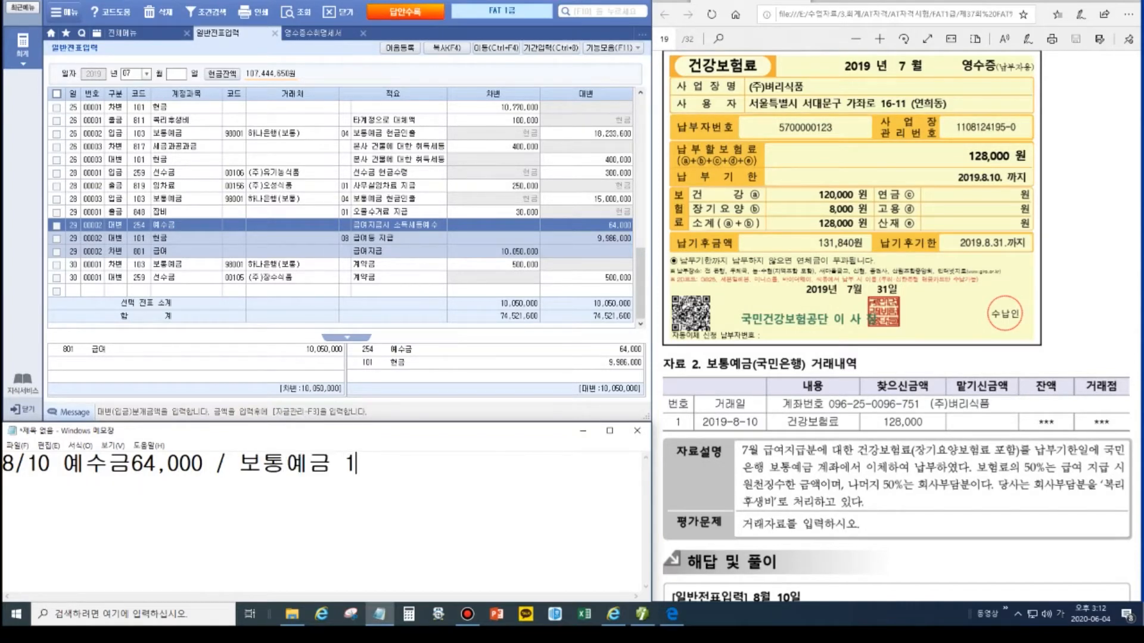
pyautogui.write('28,000 (국민)')
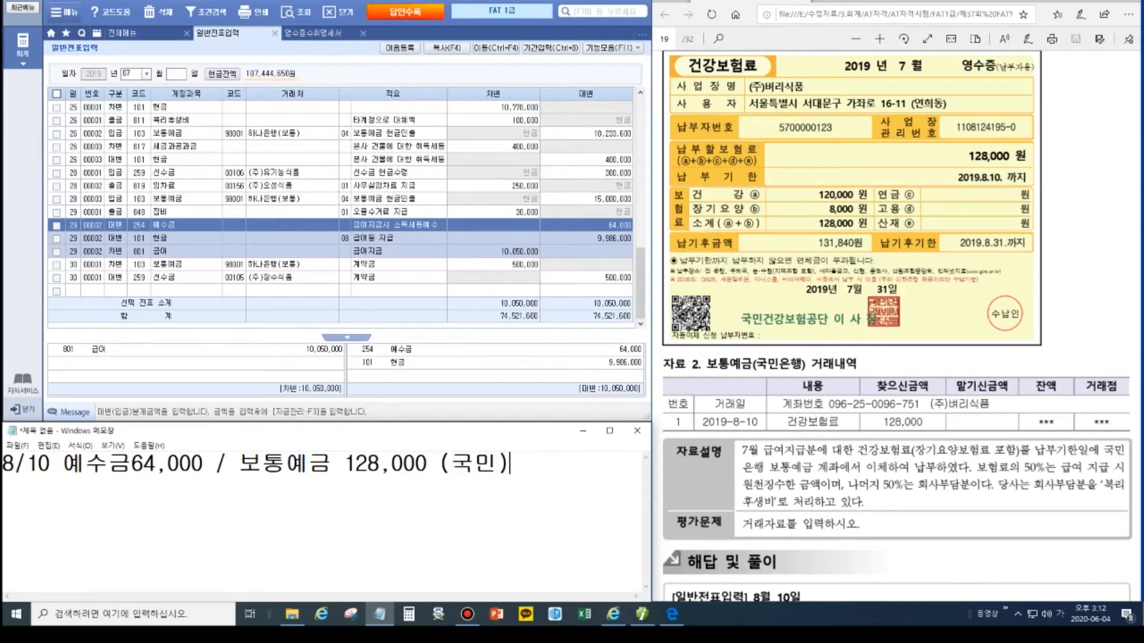
pyautogui.press('Return')
pyautogui.write('복리후생비 ')
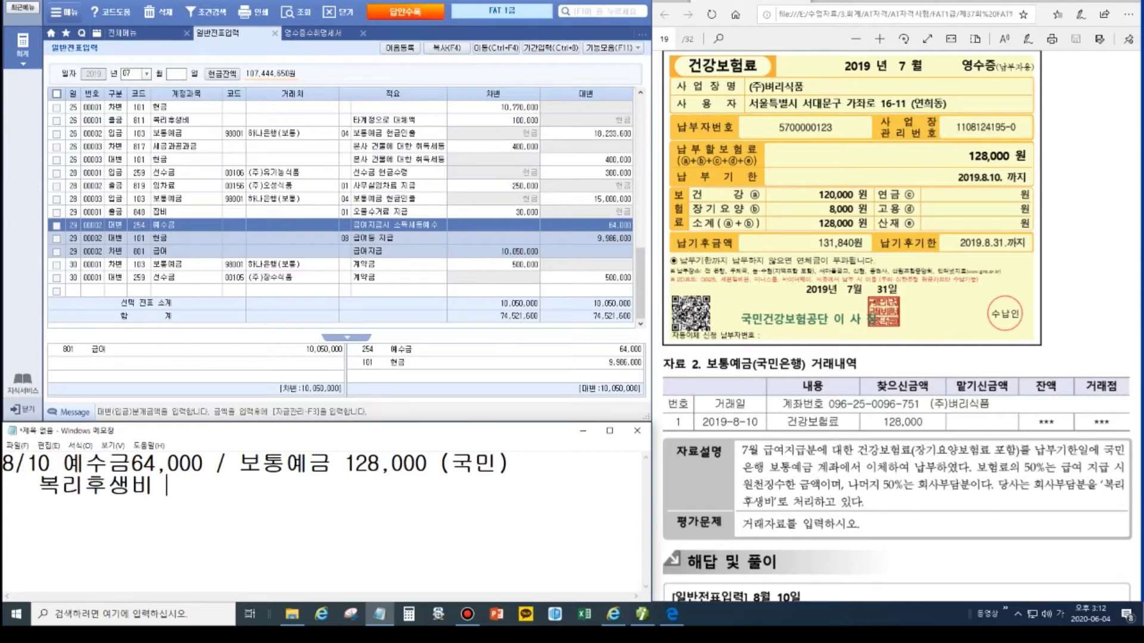
pyautogui.write('128')
pyautogui.write(',000')
pyautogui.press('BackSpace')
pyautogui.press('BackSpace')
pyautogui.press('BackSpace')
pyautogui.press('BackSpace')
pyautogui.press('BackSpace')
pyautogui.press('BackSpace')
pyautogui.press('BackSpace')
pyautogui.write('64,000')
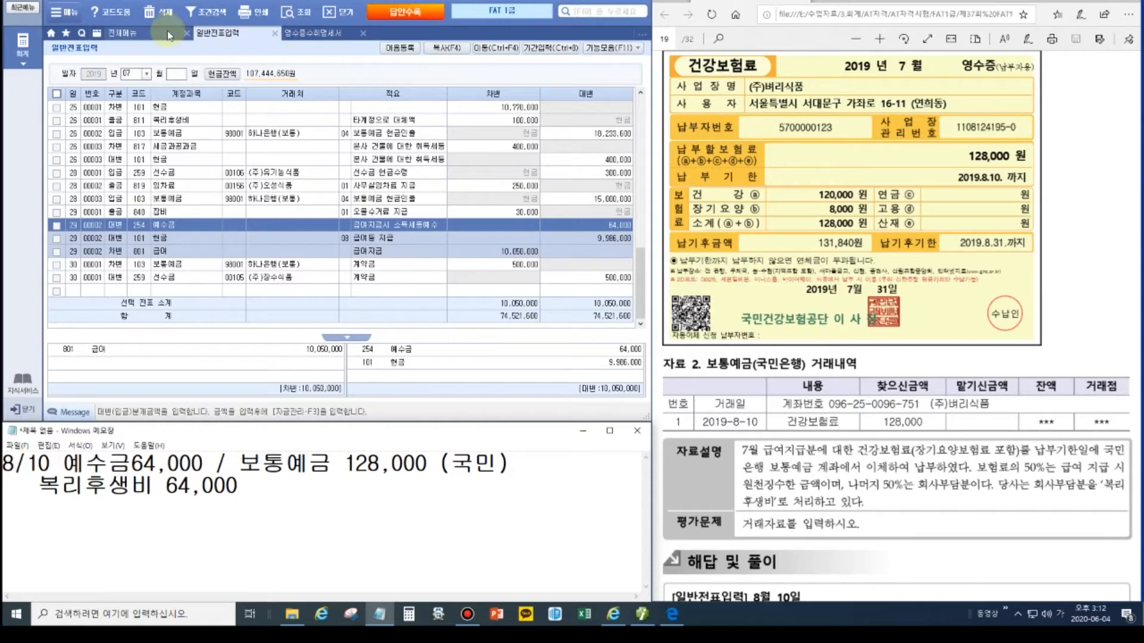
# Step: Date the voucher August 10 and debit 254 예수금 and 811 복리후생비 64,000 each
pyautogui.click(138, 75)
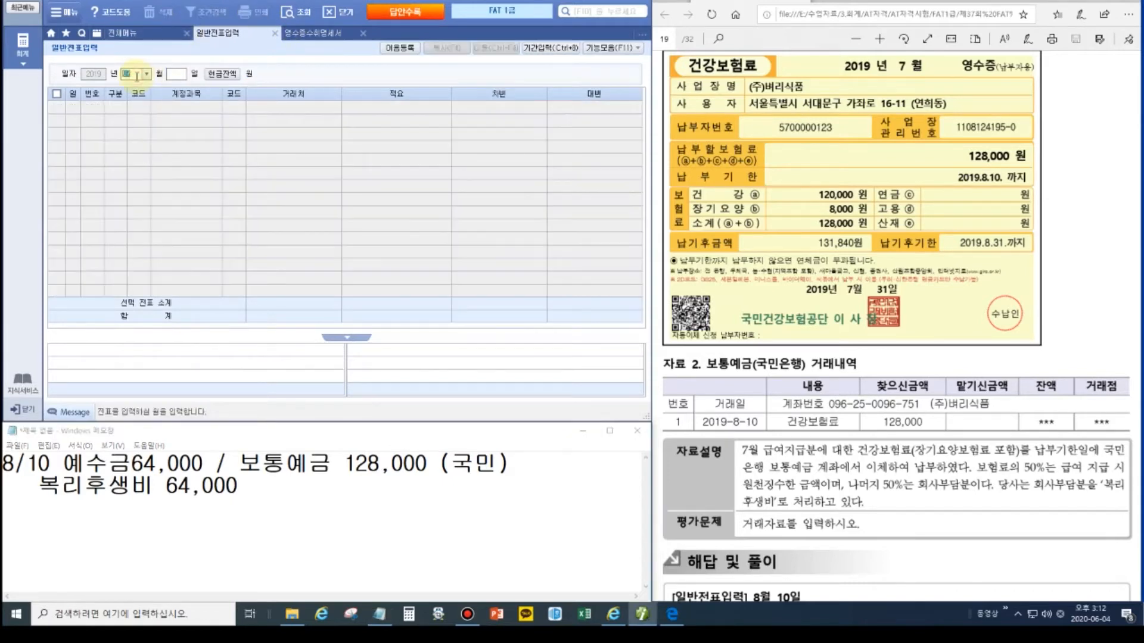
pyautogui.write('8')
pyautogui.press('Return')
pyautogui.write('10')
pyautogui.press('Return')
pyautogui.write('3')
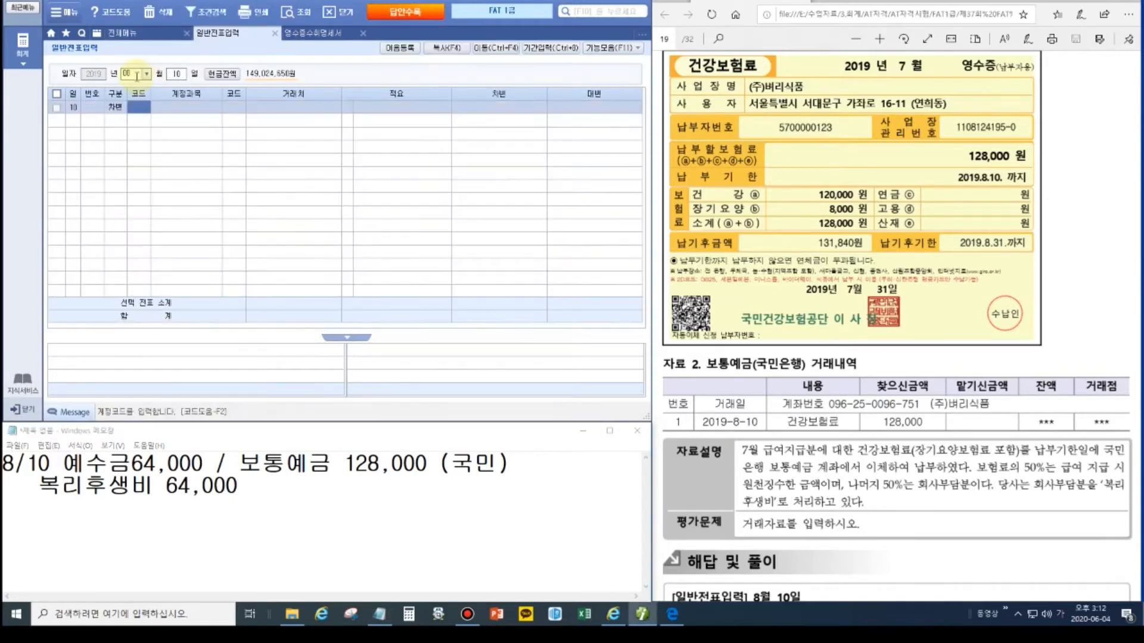
pyautogui.write('254')
pyautogui.press('Return')
pyautogui.press('Return')
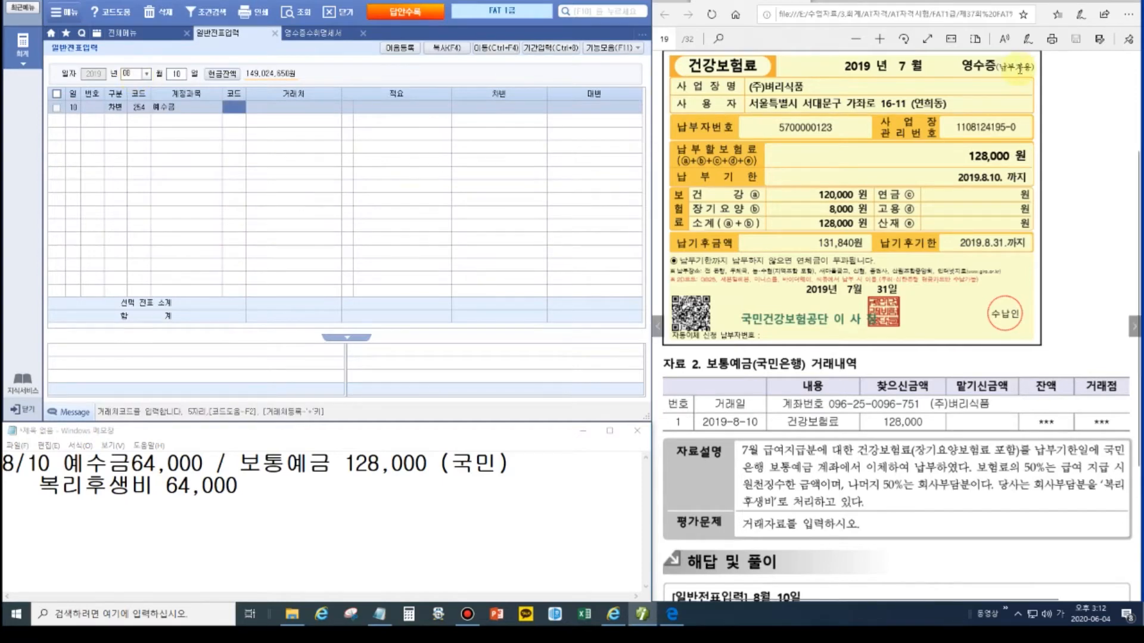
pyautogui.press('Return')
pyautogui.write('640000')
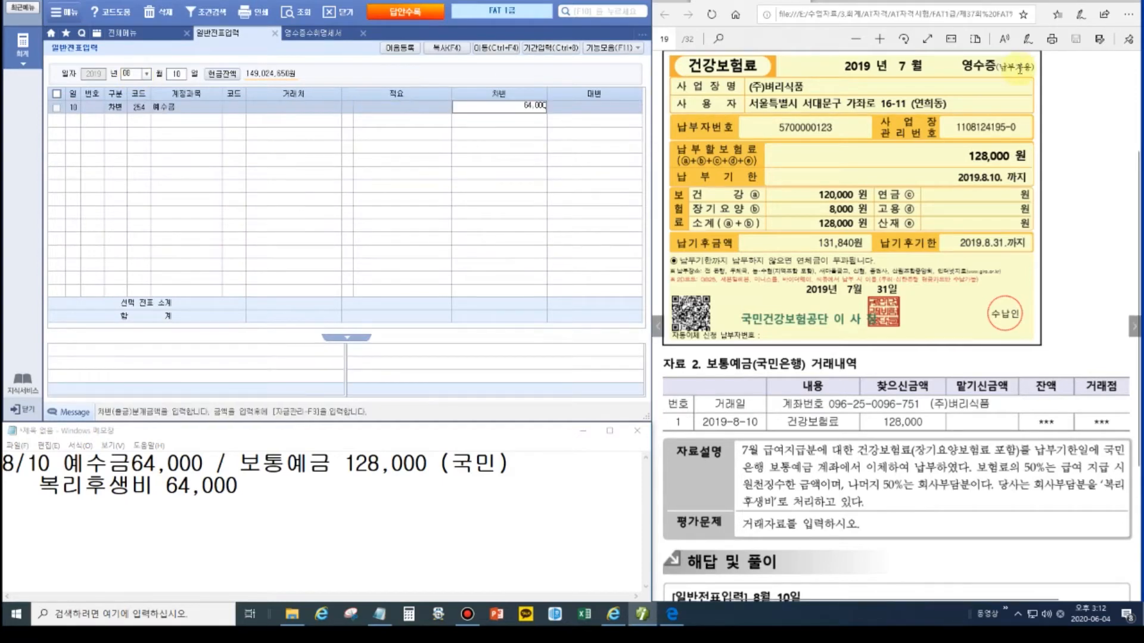
pyautogui.press('Return')
pyautogui.write('811')
pyautogui.press('Return')
pyautogui.press('Return')
pyautogui.press('Return')
pyautogui.write('64000')
pyautogui.press('Return')
# Step: Credit 103 보통예금 128,000 with partner 국민은행(보통), then advance the exam PDF a page
pyautogui.write('4')
pyautogui.press('Return')
pyautogui.write('103')
pyautogui.press('Return')
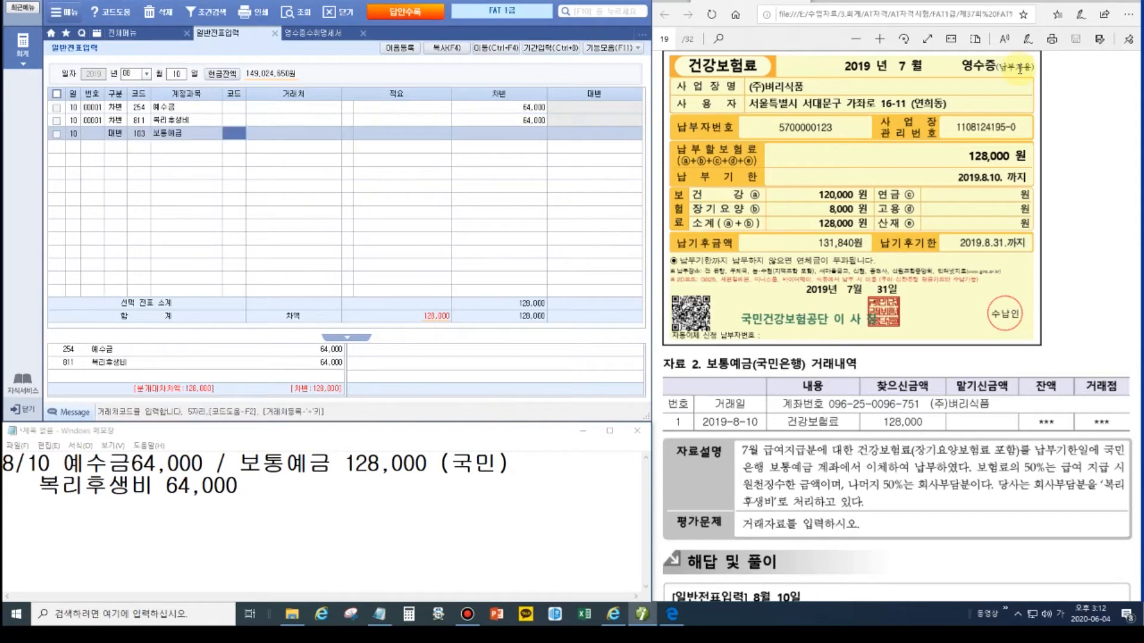
pyautogui.write('국민')
pyautogui.press('Return')
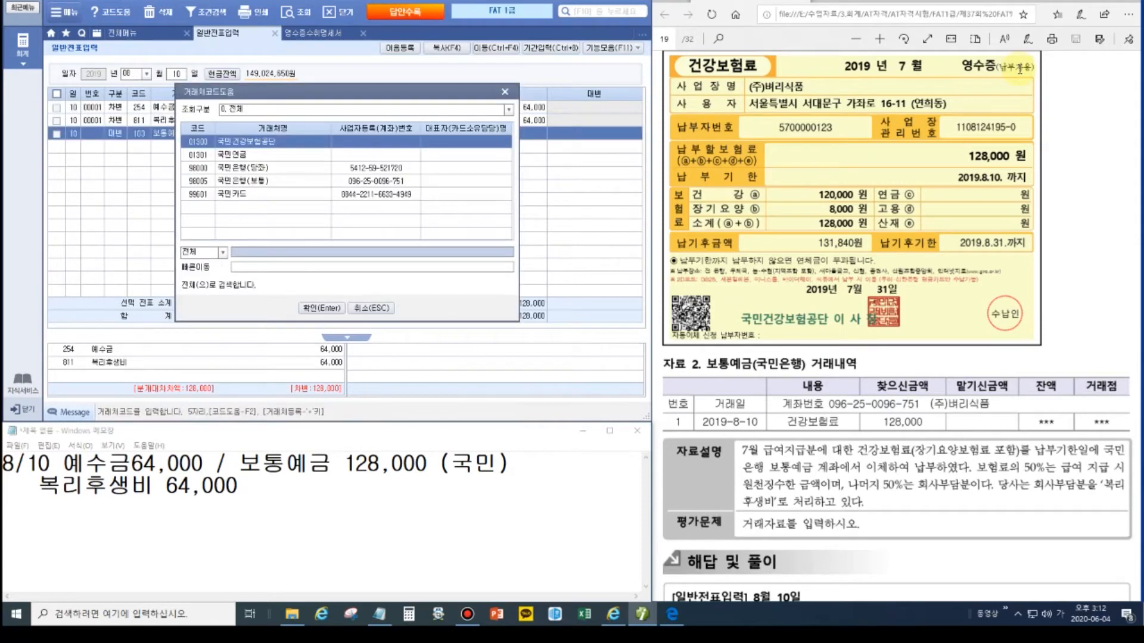
pyautogui.press('Down')
pyautogui.press('Down')
pyautogui.press('Down')
pyautogui.press('Return')
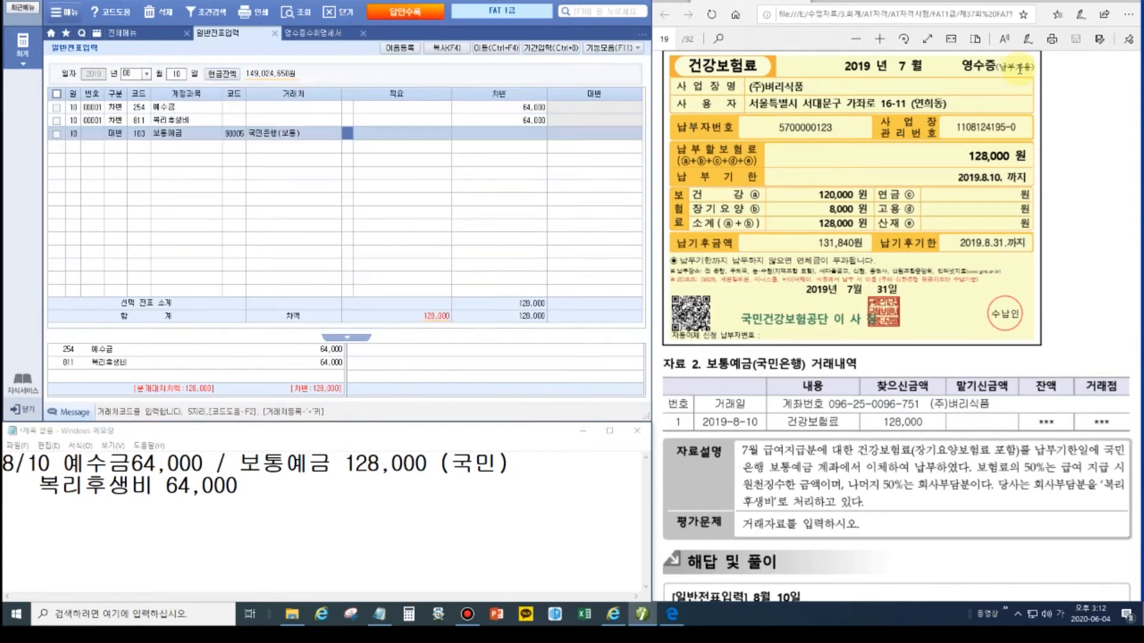
pyautogui.press('Return')
pyautogui.write('1280000')
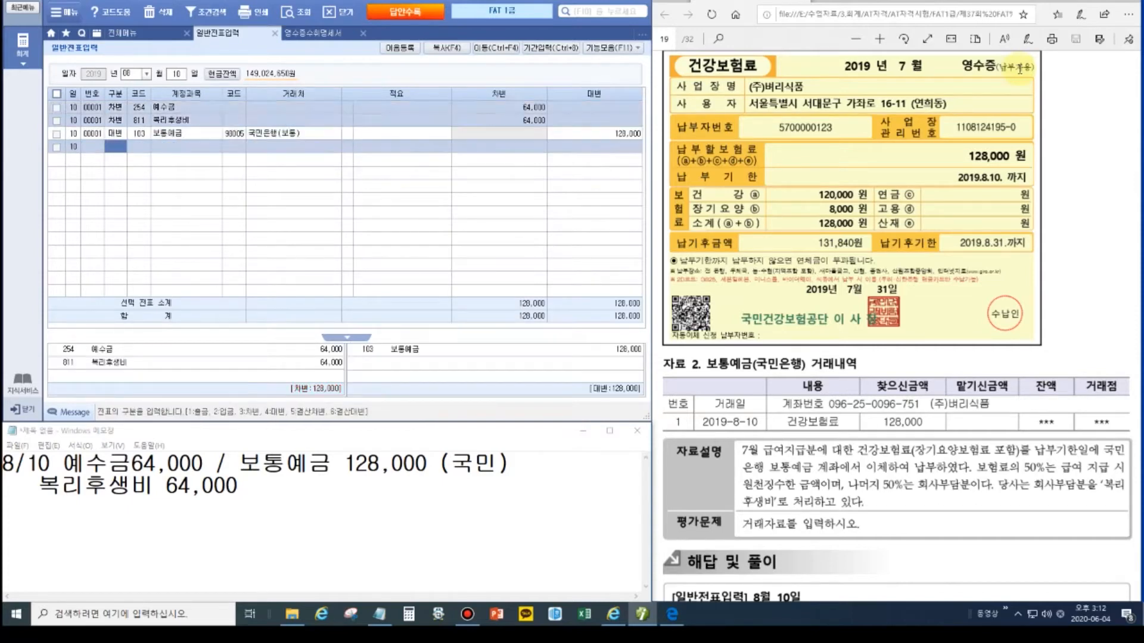
pyautogui.press('Return')
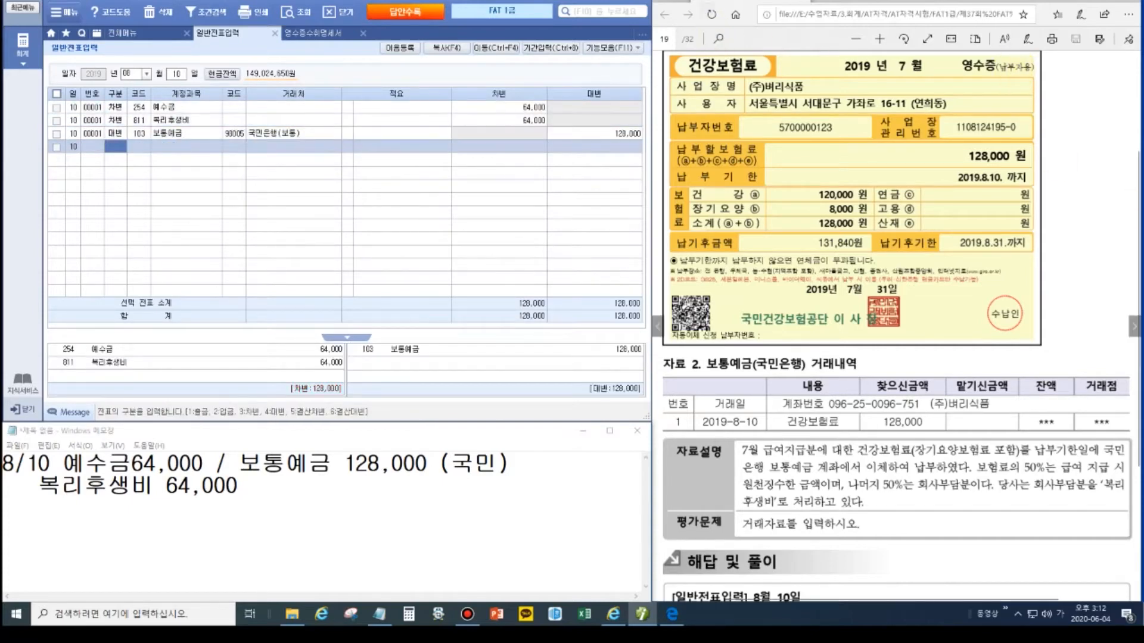
pyautogui.click(1139, 326)
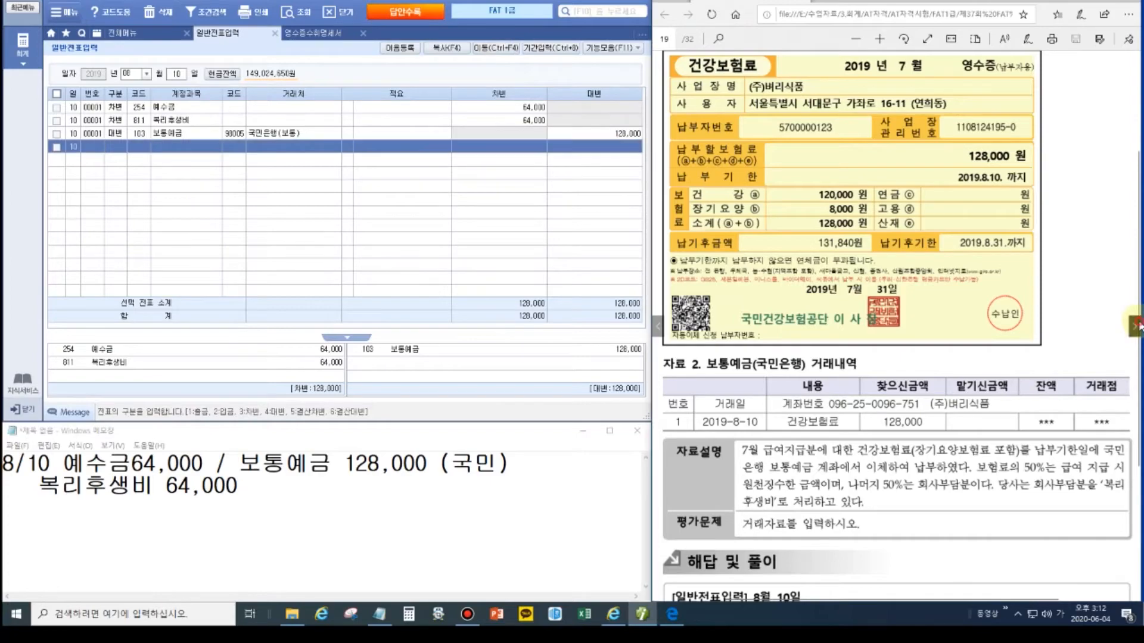
# Step: Bring the August 17 삼성카드 payment problem into view on the exam PDF and zoom in to read it
pyautogui.scroll(3, 894, 242)
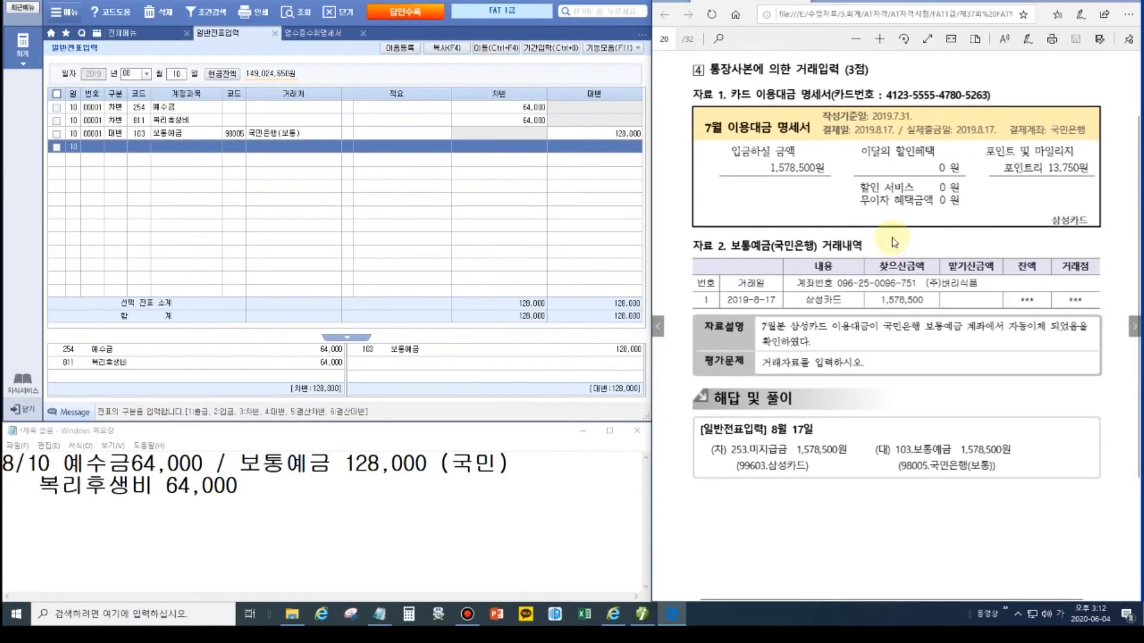
pyautogui.scroll(2, 894, 242)
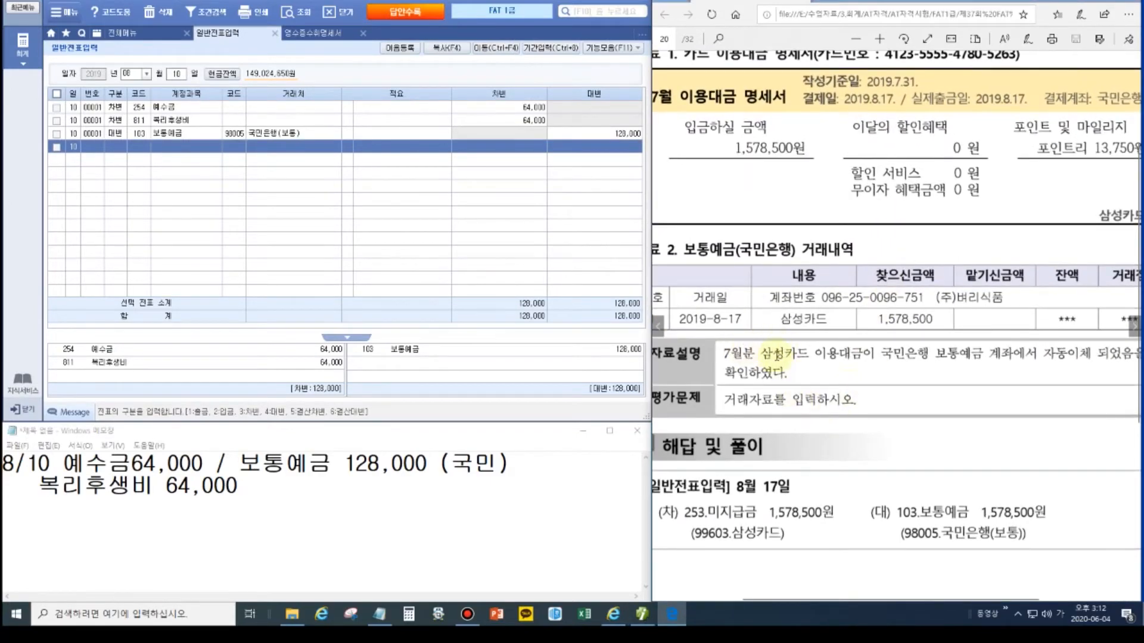
pyautogui.scroll(-1, 827, 349)
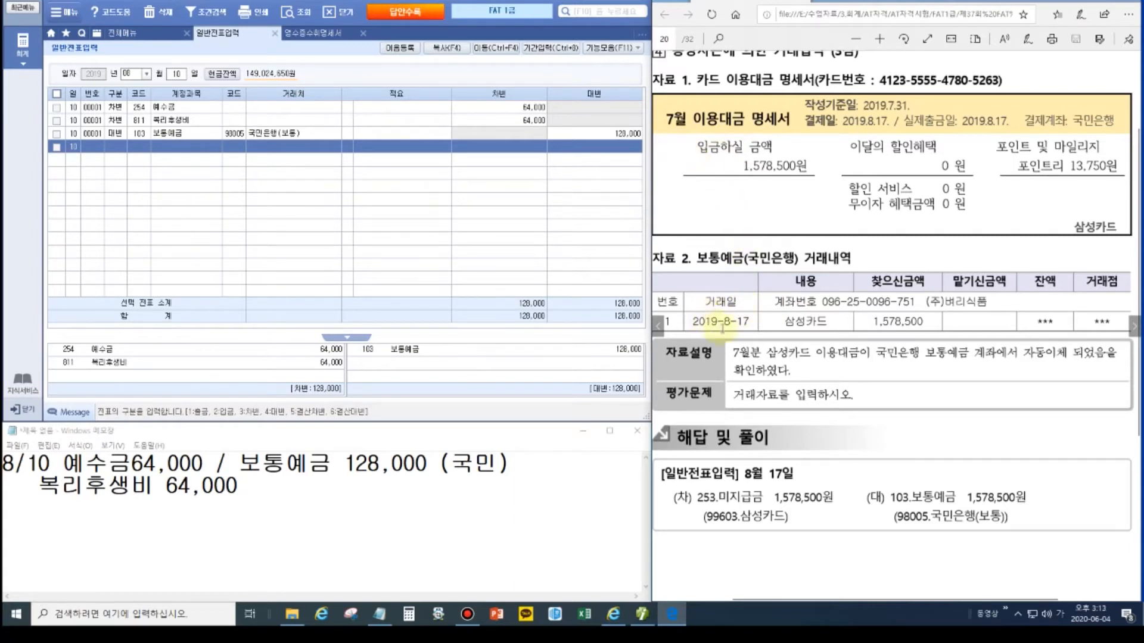
pyautogui.click(1111, 2)
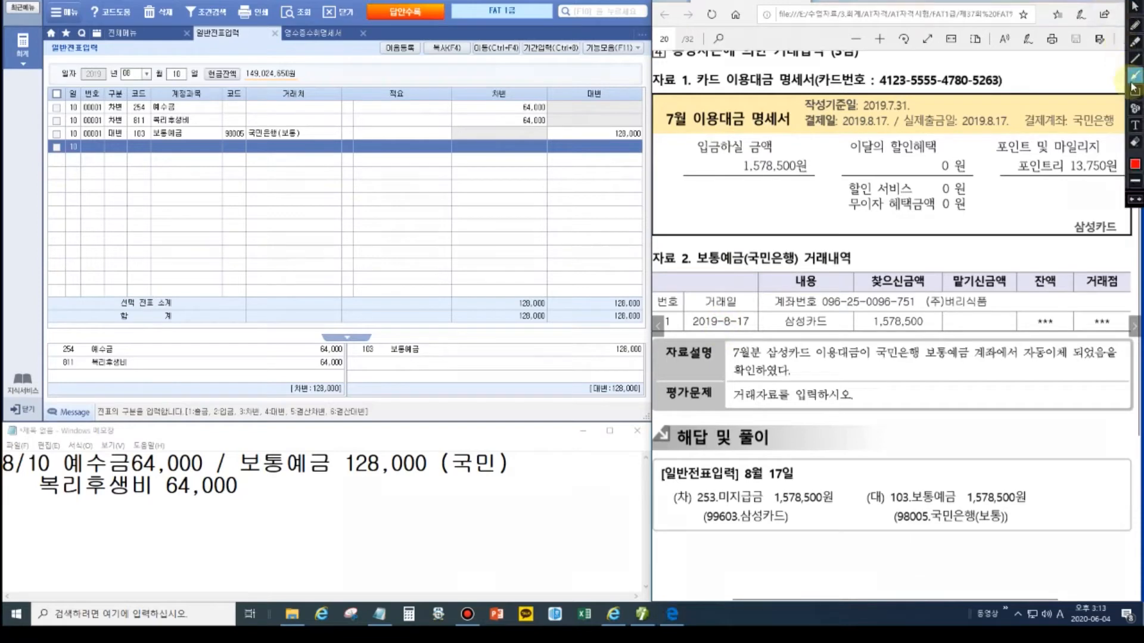
pyautogui.click(1136, 94)
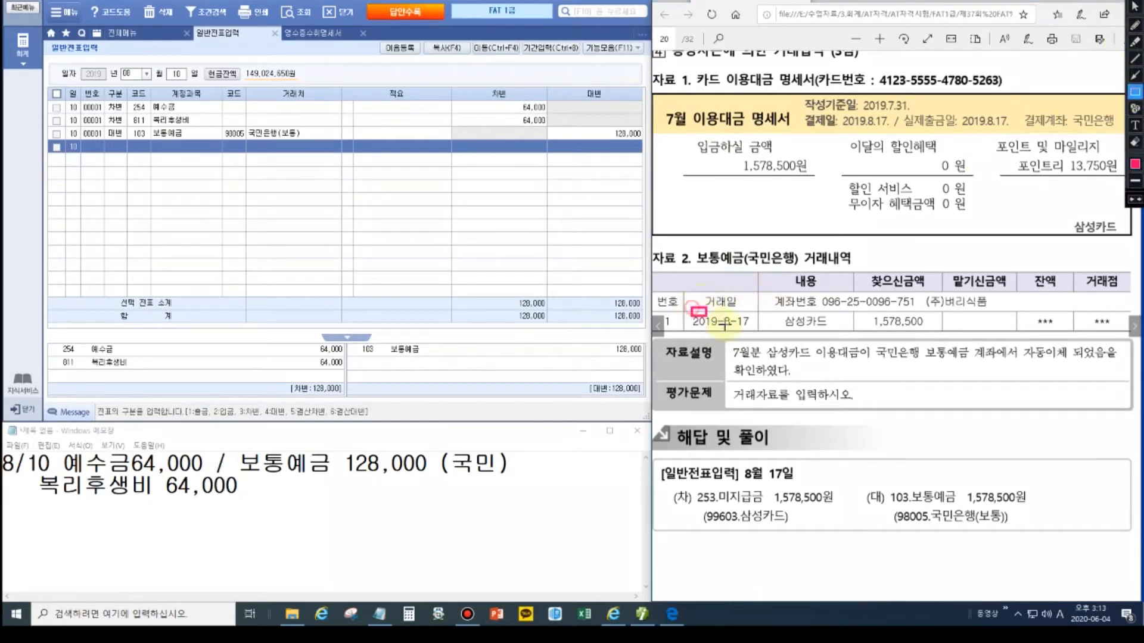
pyautogui.moveTo(691, 308); pyautogui.dragTo(753, 334)
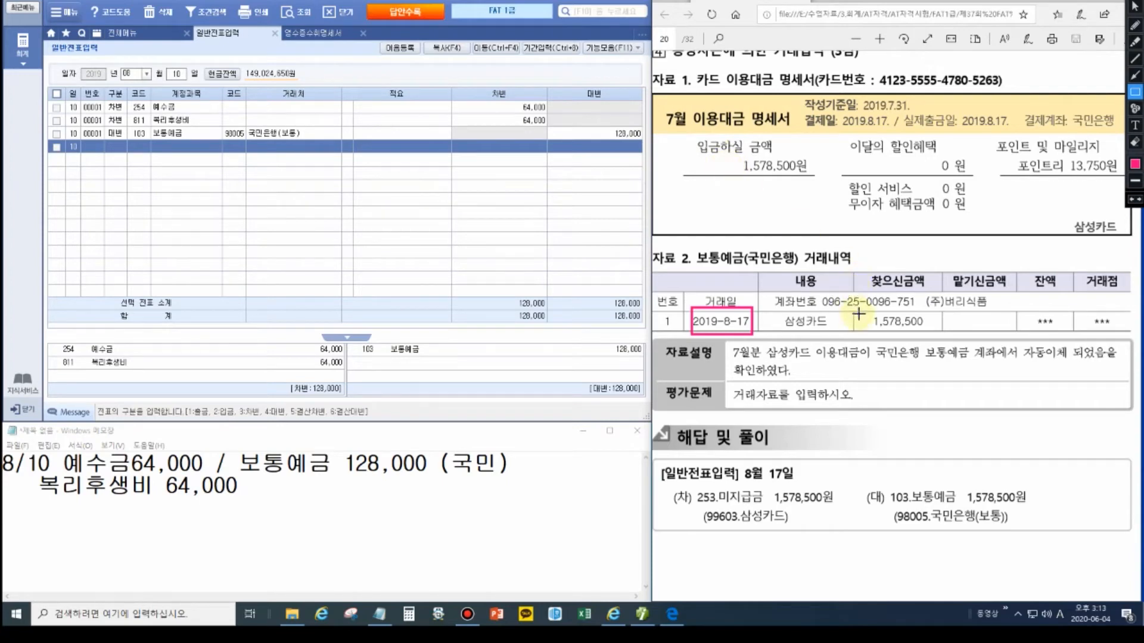
pyautogui.press('Escape')
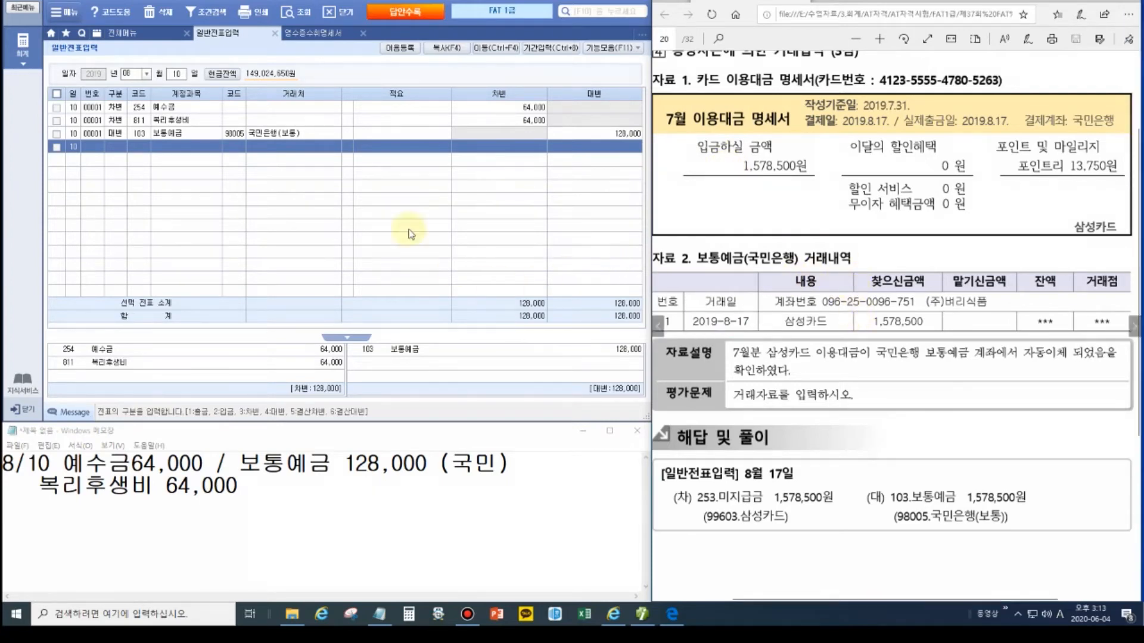
pyautogui.click(177, 74)
# Step: Date the entry August 17 and debit 253 미지급금 1,578,500 with partner 99603 삼성카드
pyautogui.write('17')
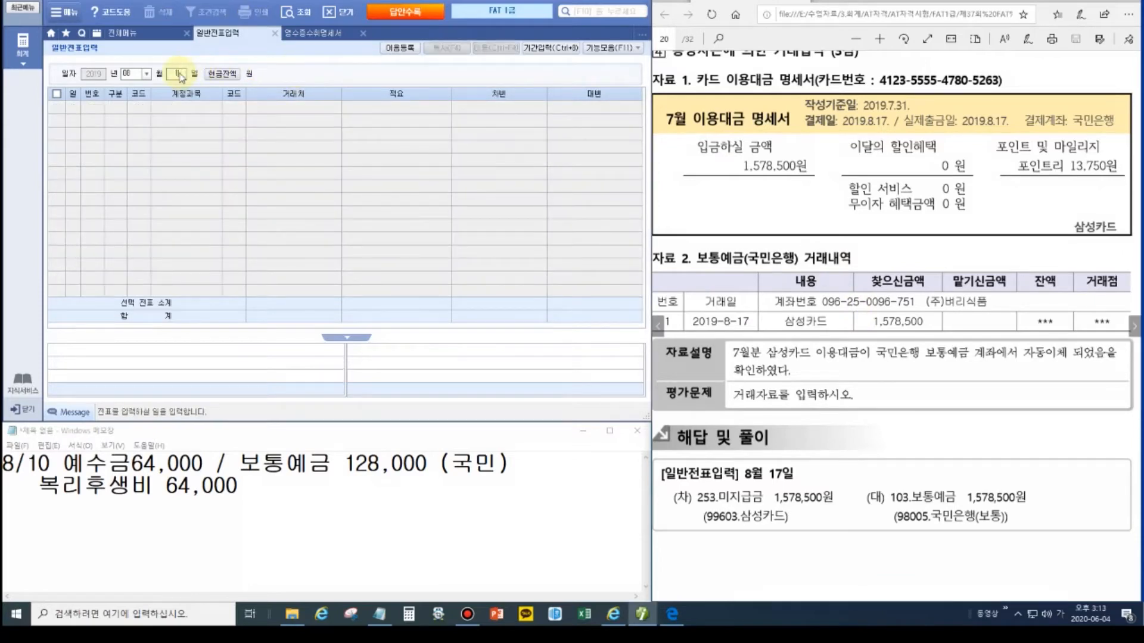
pyautogui.press('Return')
pyautogui.write('3')
pyautogui.press('Return')
pyautogui.write('253')
pyautogui.press('Return')
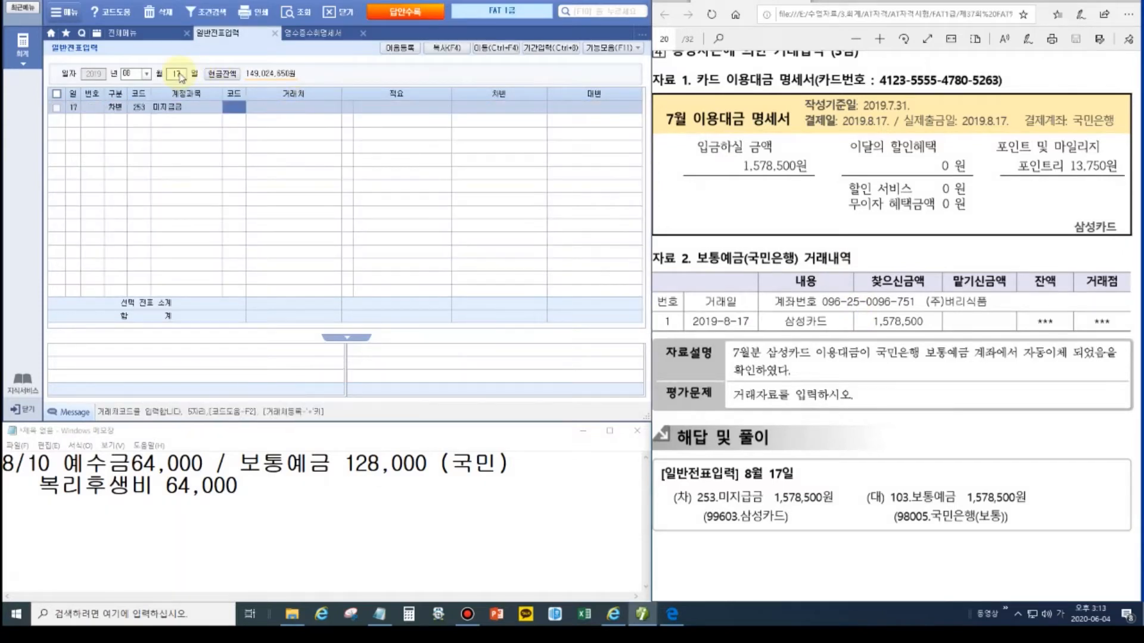
pyautogui.write('삼성')
pyautogui.press('Return')
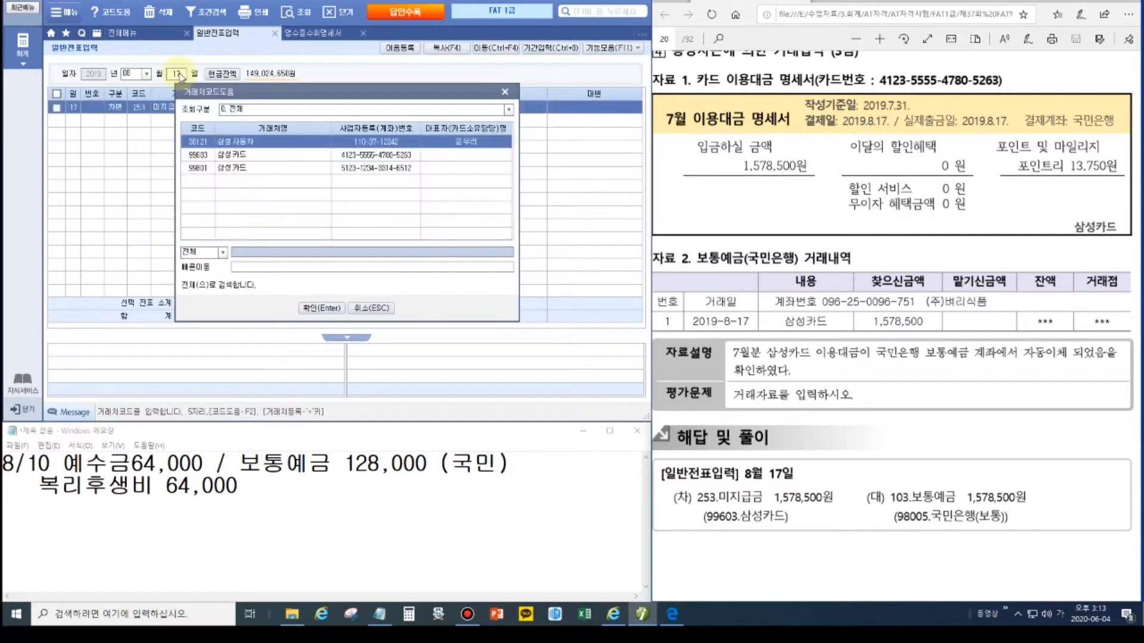
pyautogui.press('Down')
pyautogui.press('Return')
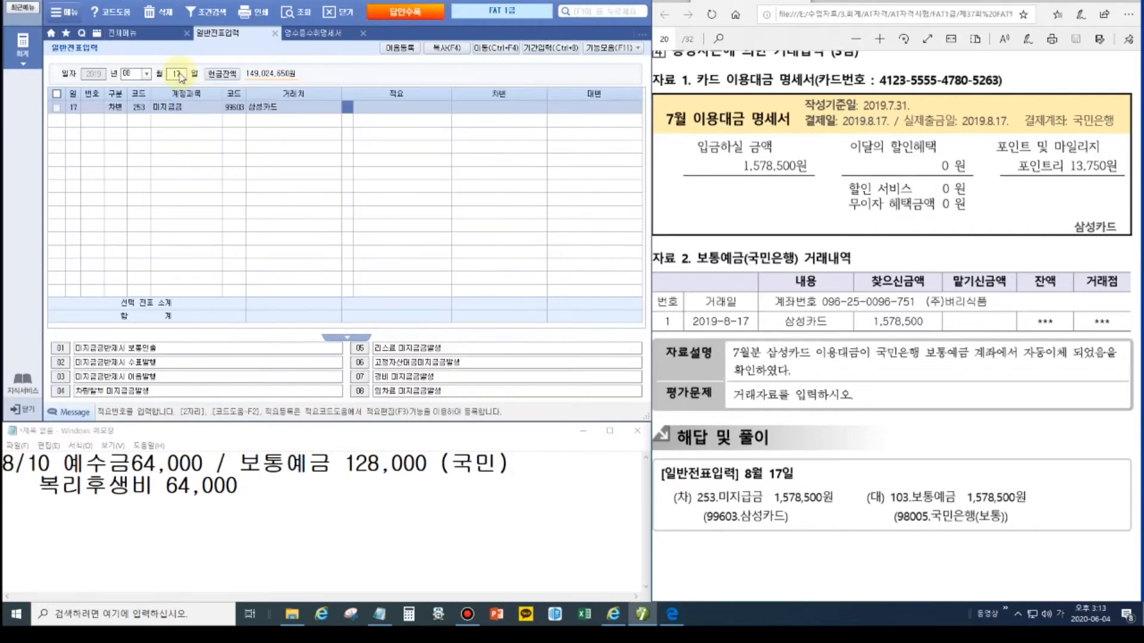
pyautogui.press('Return')
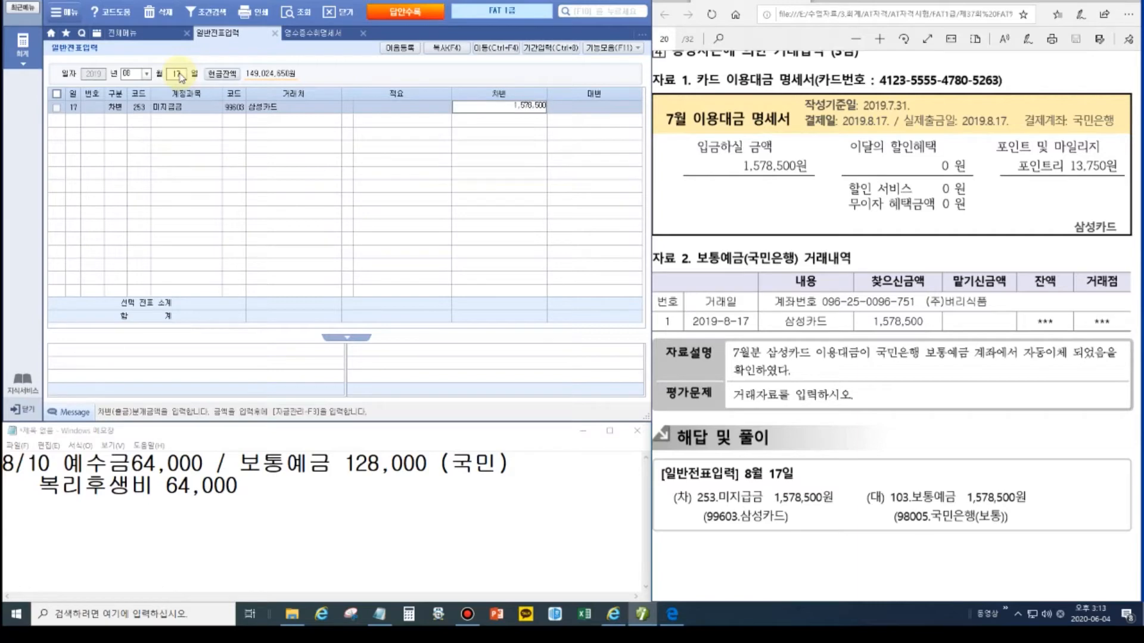
pyautogui.press('Return')
# Step: Credit 103 보통예금 1,578,500 to partner 98005 국민은행(보통), then turn the PDF page
pyautogui.write('10')
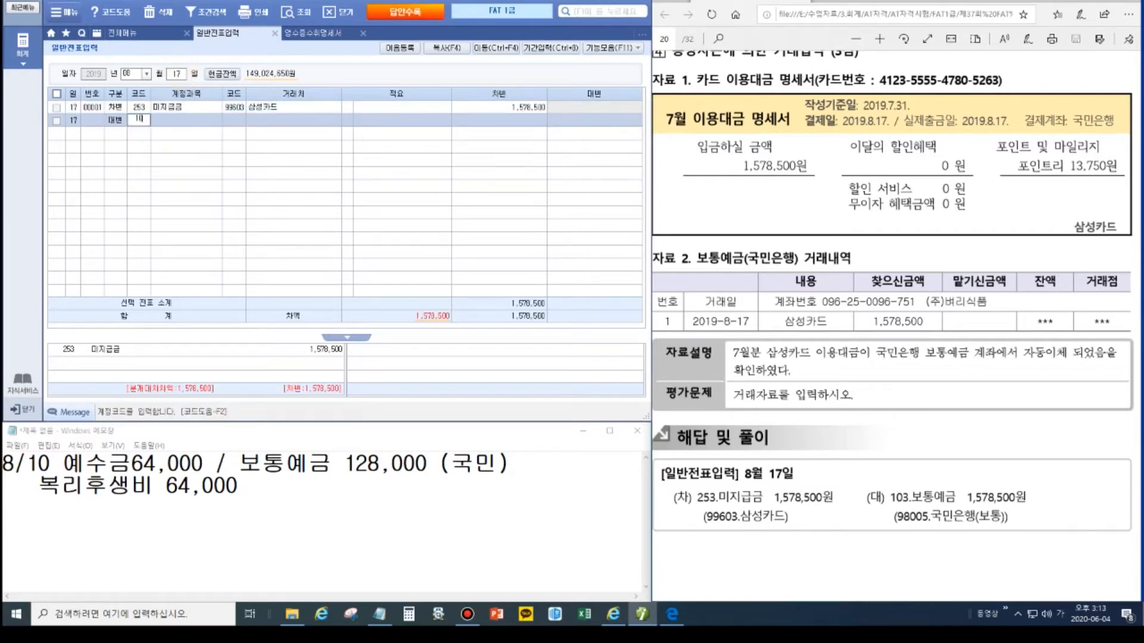
pyautogui.write('3')
pyautogui.press('Return')
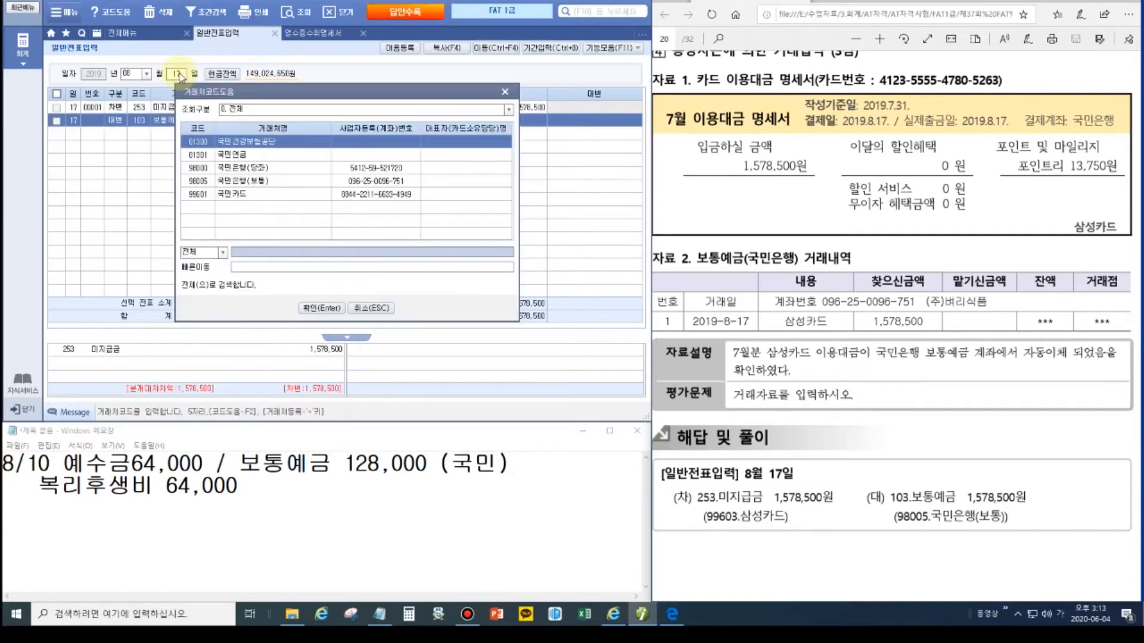
pyautogui.press('Down')
pyautogui.press('Down')
pyautogui.press('Down')
pyautogui.press('Return')
pyautogui.press('Return')
pyautogui.write('15785')
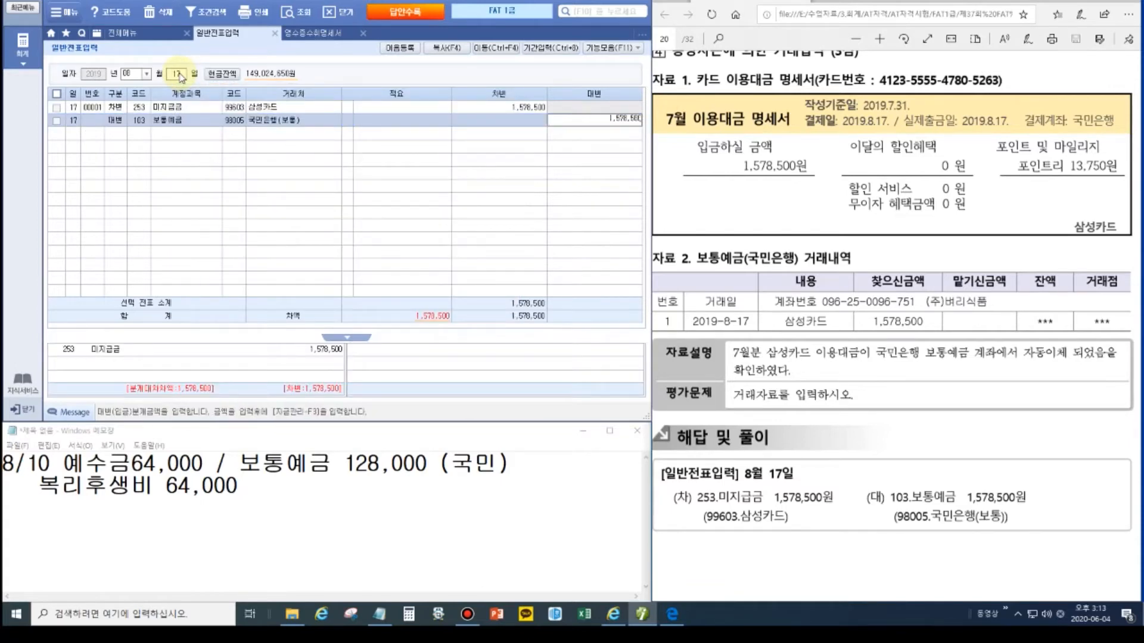
pyautogui.press('Return')
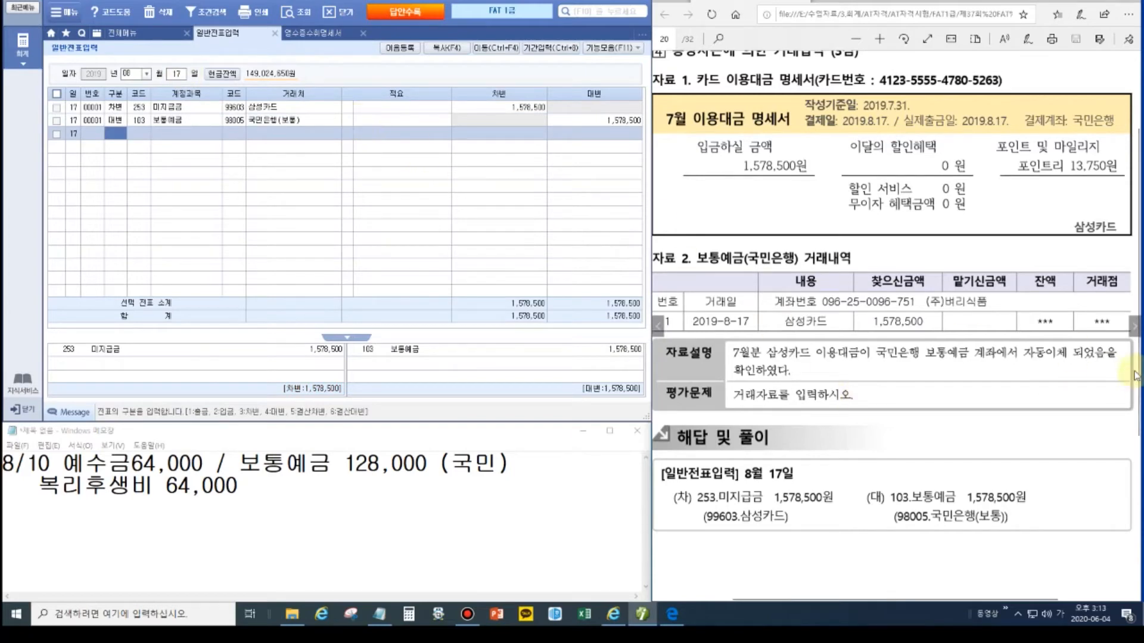
pyautogui.click(1133, 327)
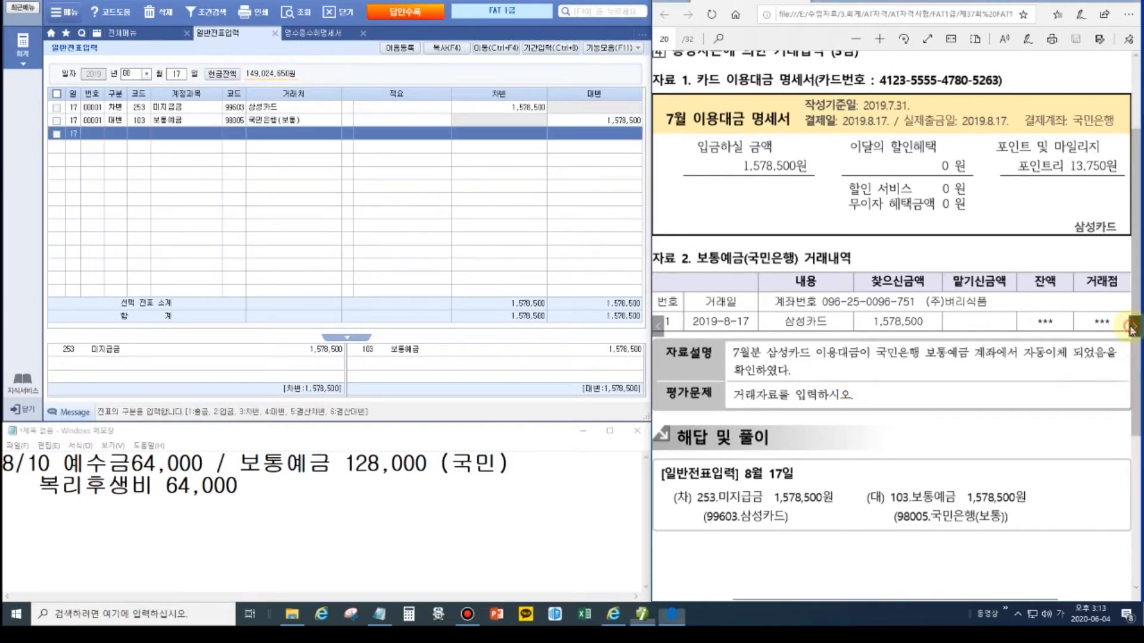
# Step: Draw boxes around '소프트웨어 3,500,000원' and '자산가치가 증가되었다' on PDF page 21
pyautogui.scroll(3, 933, 310)
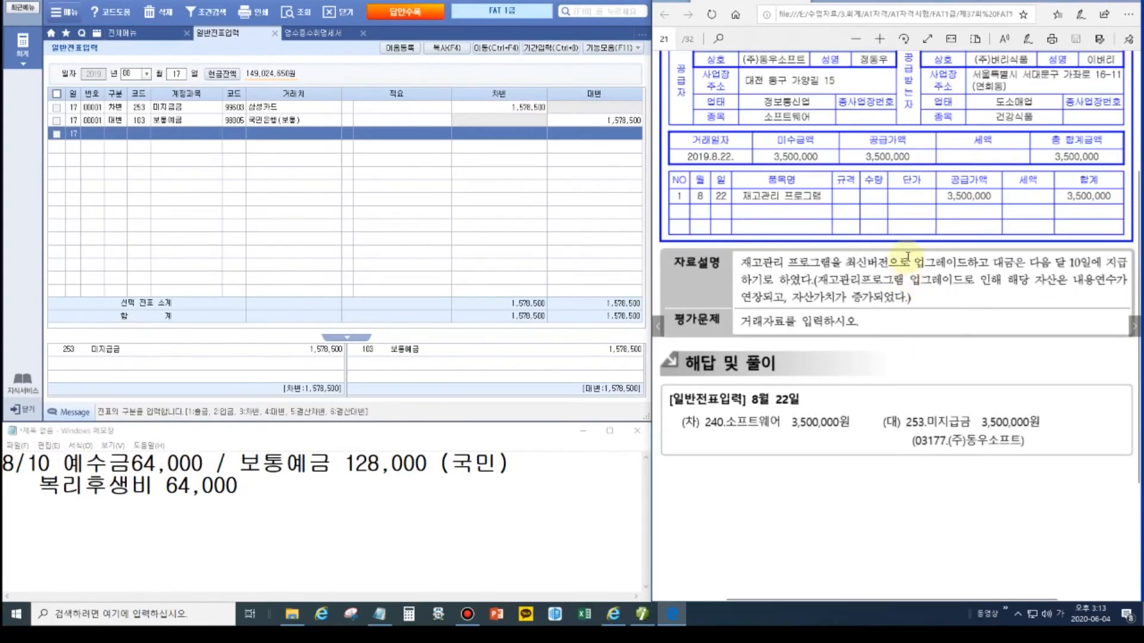
pyautogui.scroll(-1, 908, 256)
pyautogui.scroll(2, 801, 132)
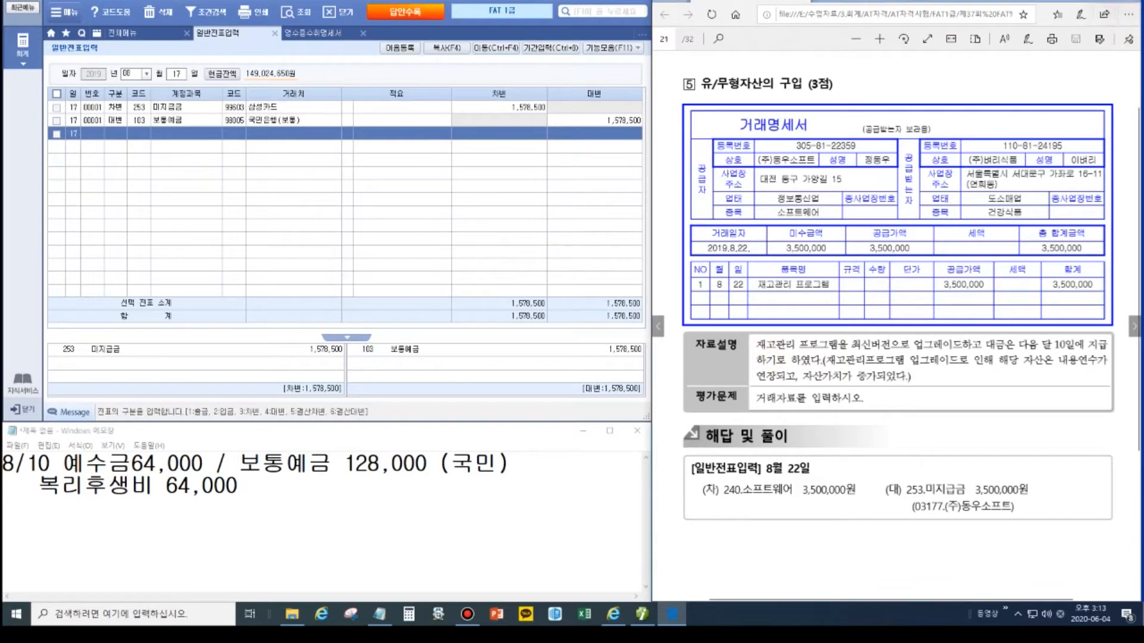
pyautogui.hotkey('ctrl', 'alt', 'd')
pyautogui.click(1135, 92)
pyautogui.moveTo(736, 481); pyautogui.dragTo(863, 503)
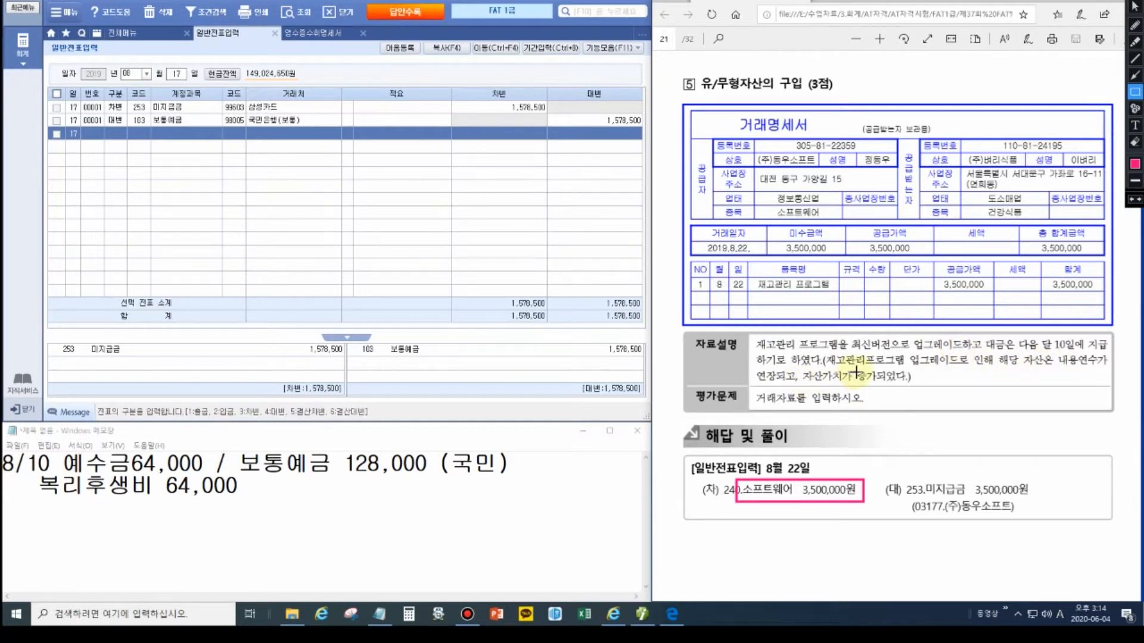
pyautogui.moveTo(800, 369); pyautogui.dragTo(908, 391)
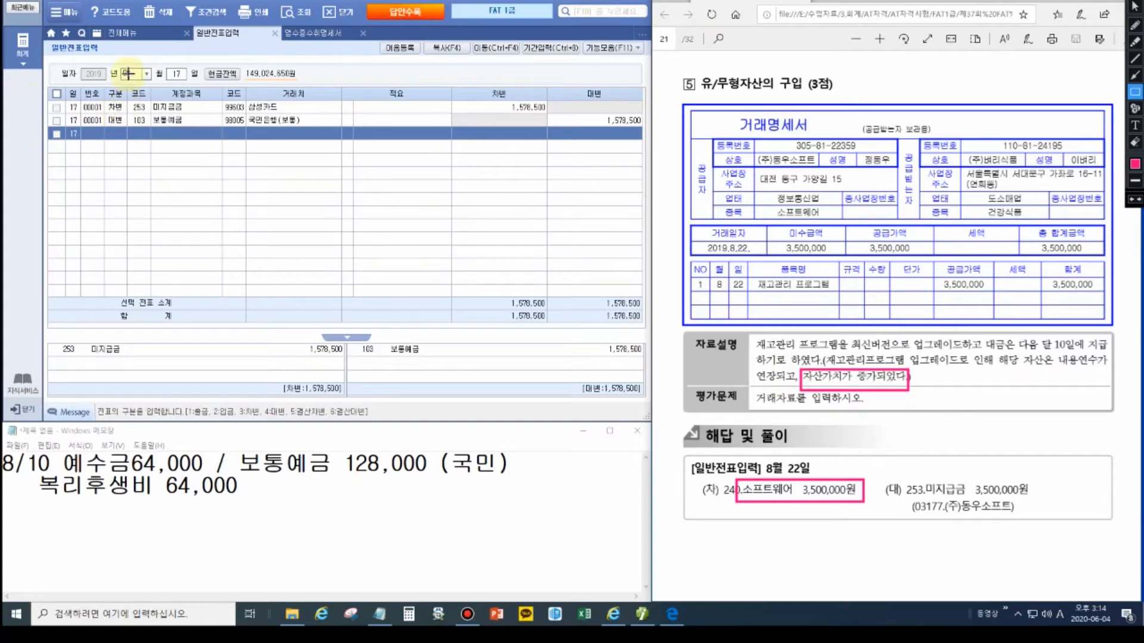
# Step: Change the date to August 22 and debit 240 소프트웨어 3,500,000
pyautogui.click(177, 74)
pyautogui.write('2')
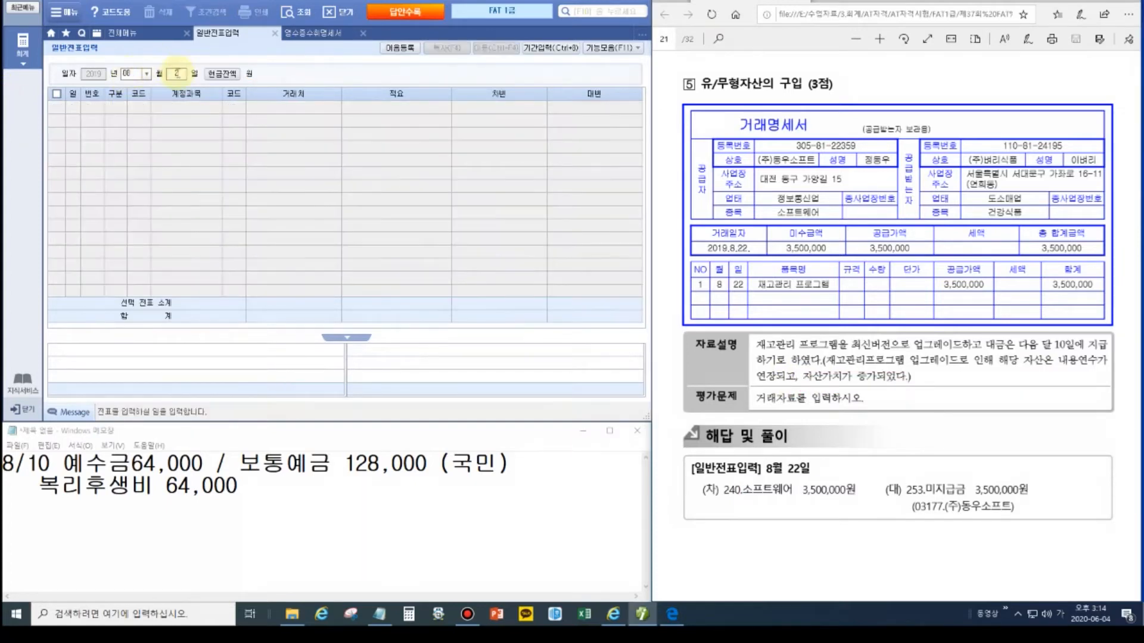
pyautogui.write('2')
pyautogui.press('Return')
pyautogui.write('240')
pyautogui.press('Return')
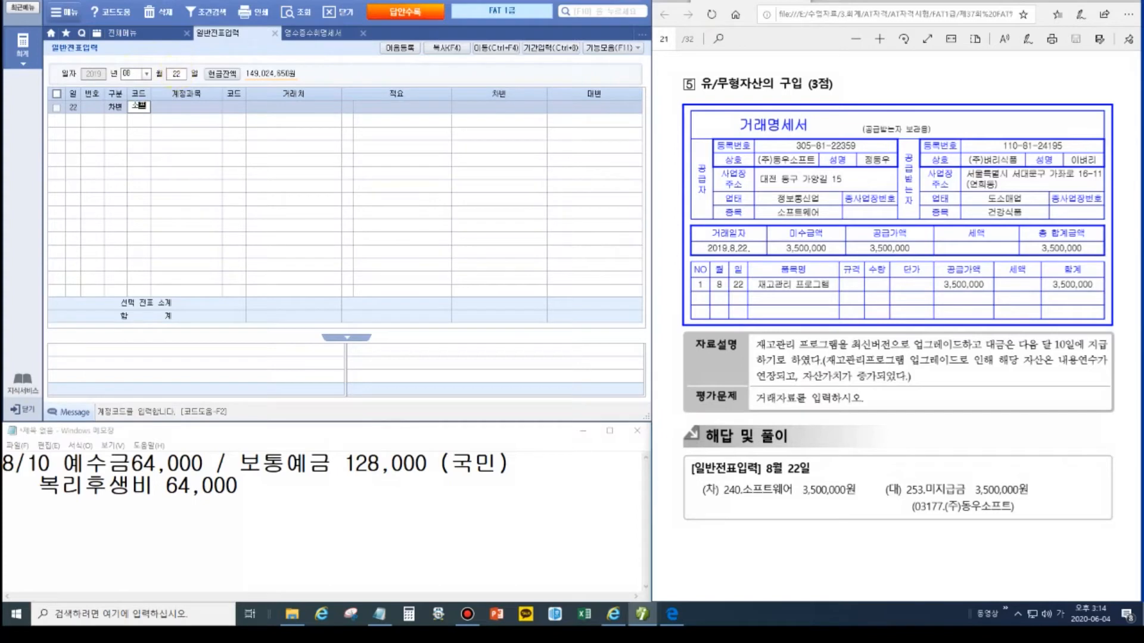
pyautogui.press('Return')
pyautogui.press('Return')
pyautogui.press('Return')
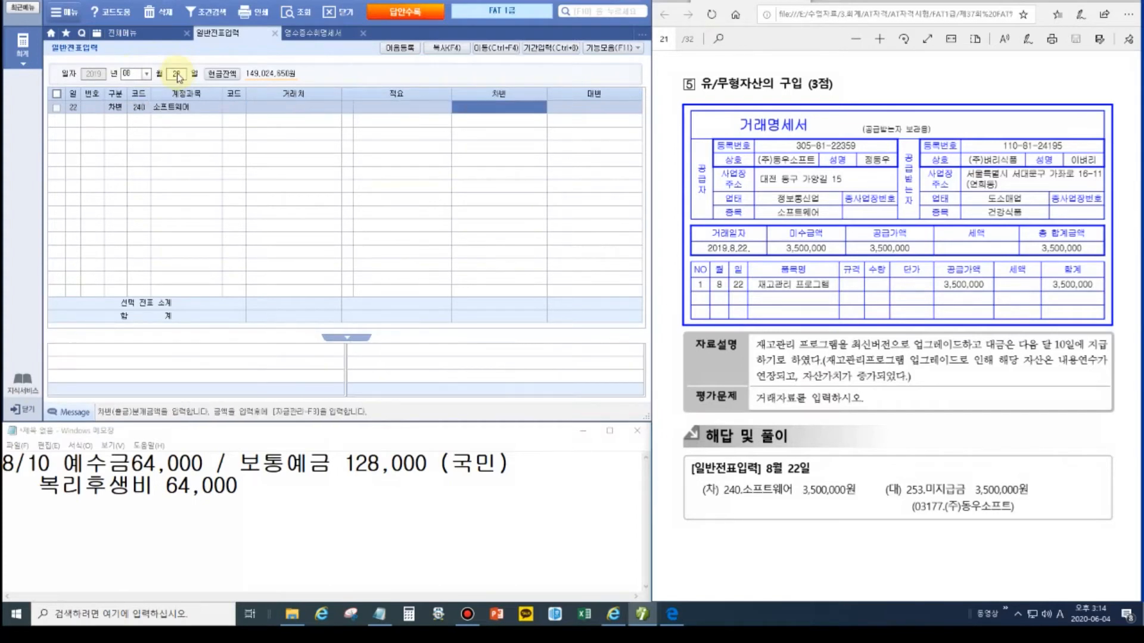
pyautogui.write('3,500,000')
pyautogui.press('Return')
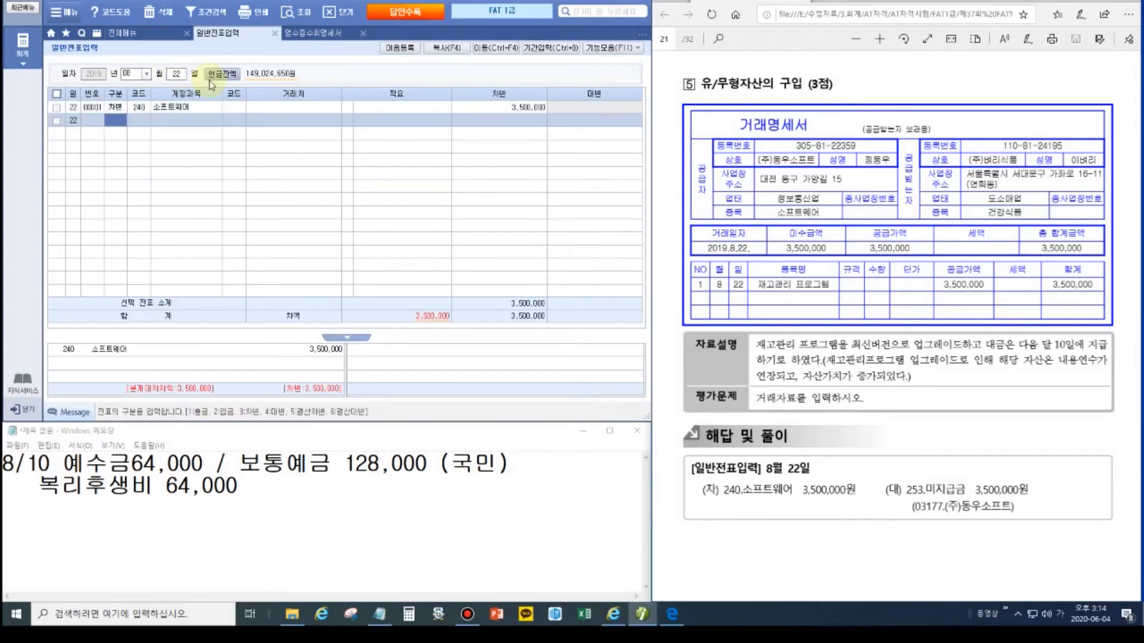
# Step: Credit 253 미지급금 3,500,000 to partner 03177 (주)동우소프트 and go to the next PDF page
pyautogui.write('4')
pyautogui.press('Return')
pyautogui.write('253')
pyautogui.press('Return')
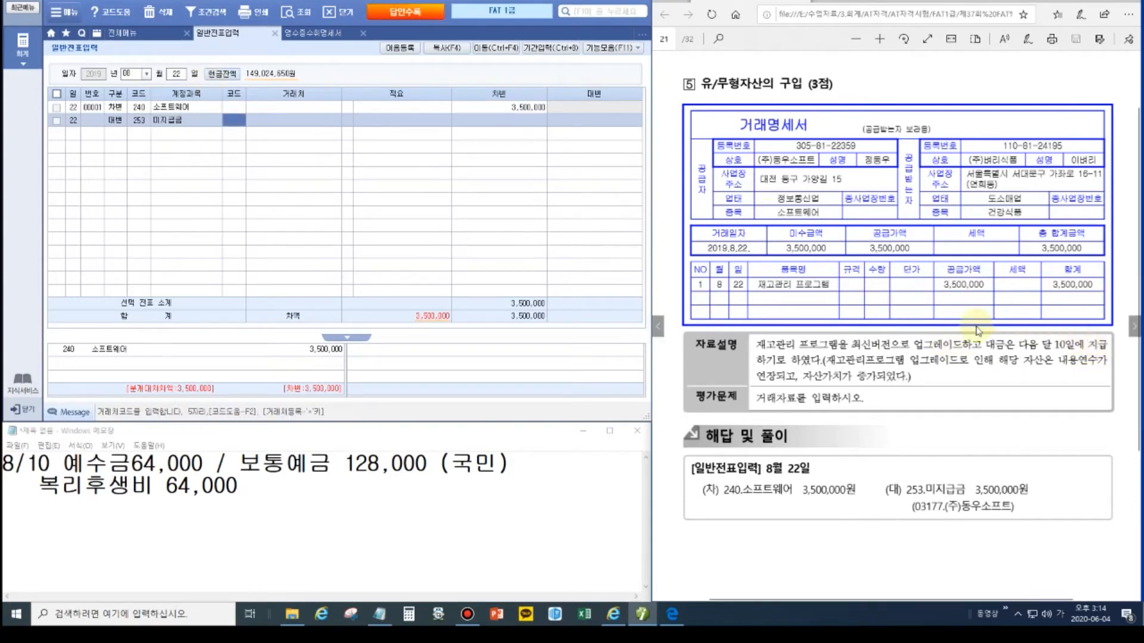
pyautogui.write('ㄷ')
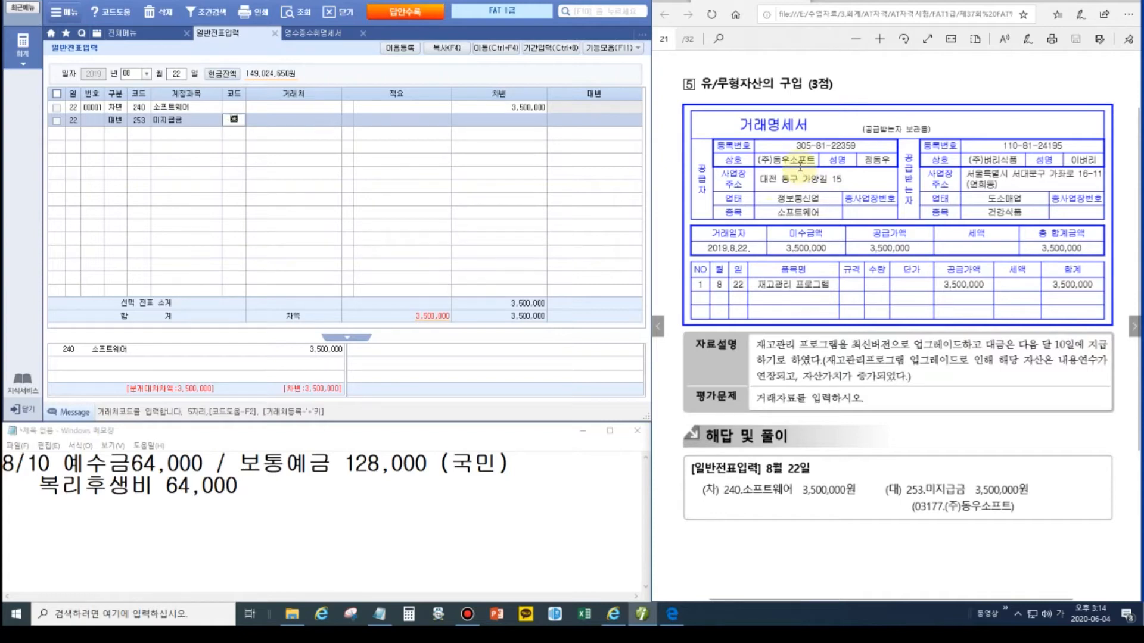
pyautogui.write('우')
pyautogui.press('Return')
pyautogui.press('Return')
pyautogui.press('Return')
pyautogui.write('3,500,000')
pyautogui.press('Return')
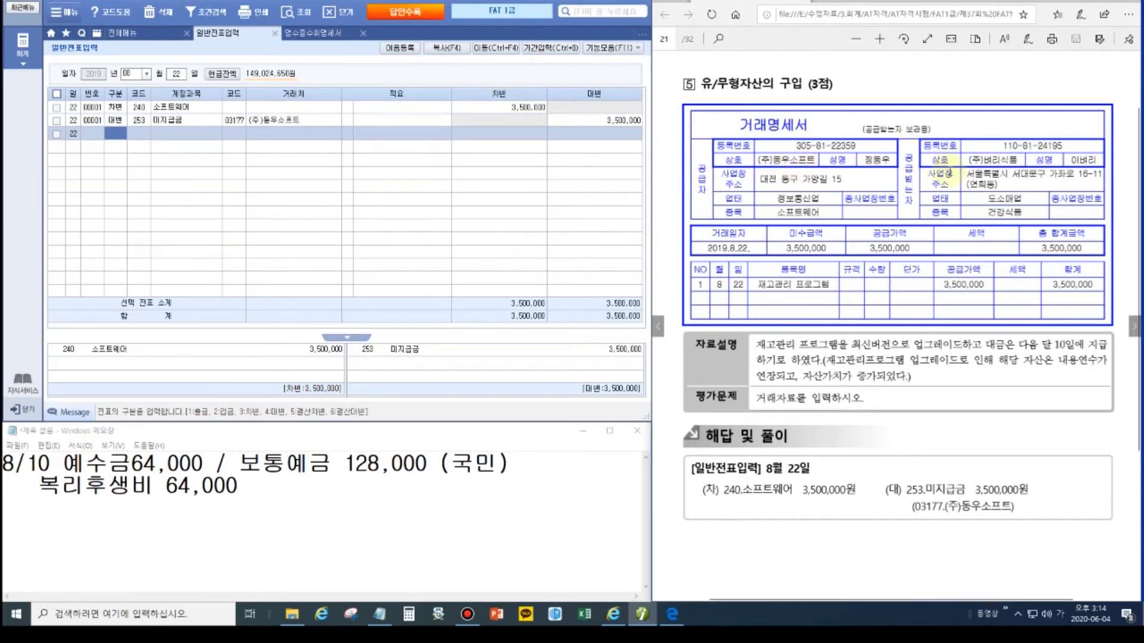
pyautogui.click(1133, 327)
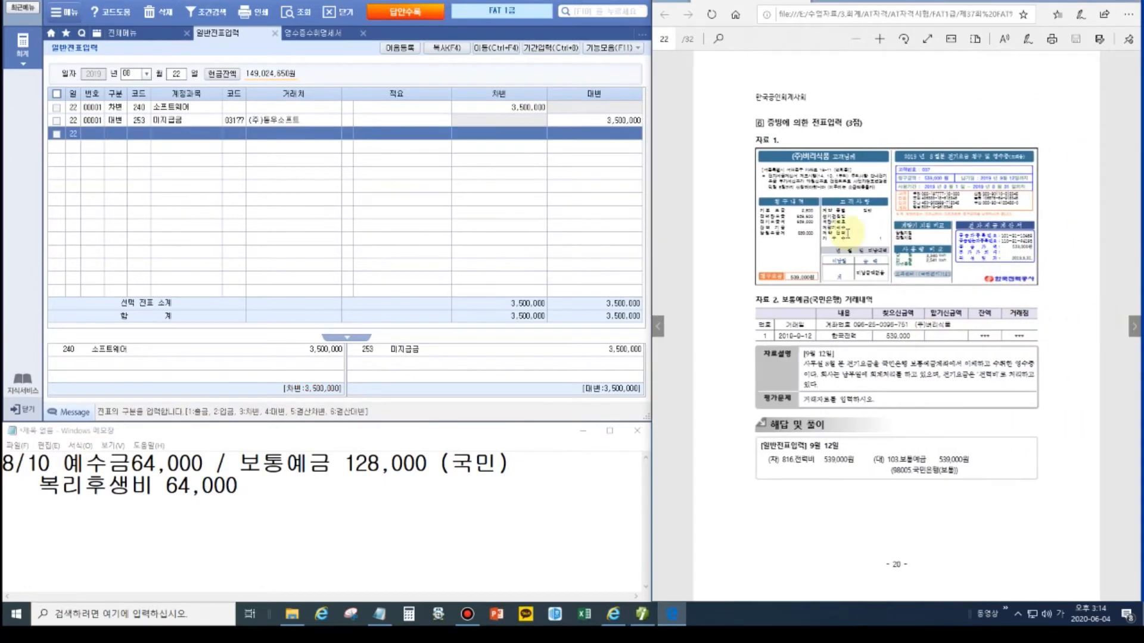
# Step: Date the entry September 12 and debit 816 전력비 539,000
pyautogui.keyDown('ctrl'); pyautogui.scroll(1, 847, 234); pyautogui.keyUp('ctrl')
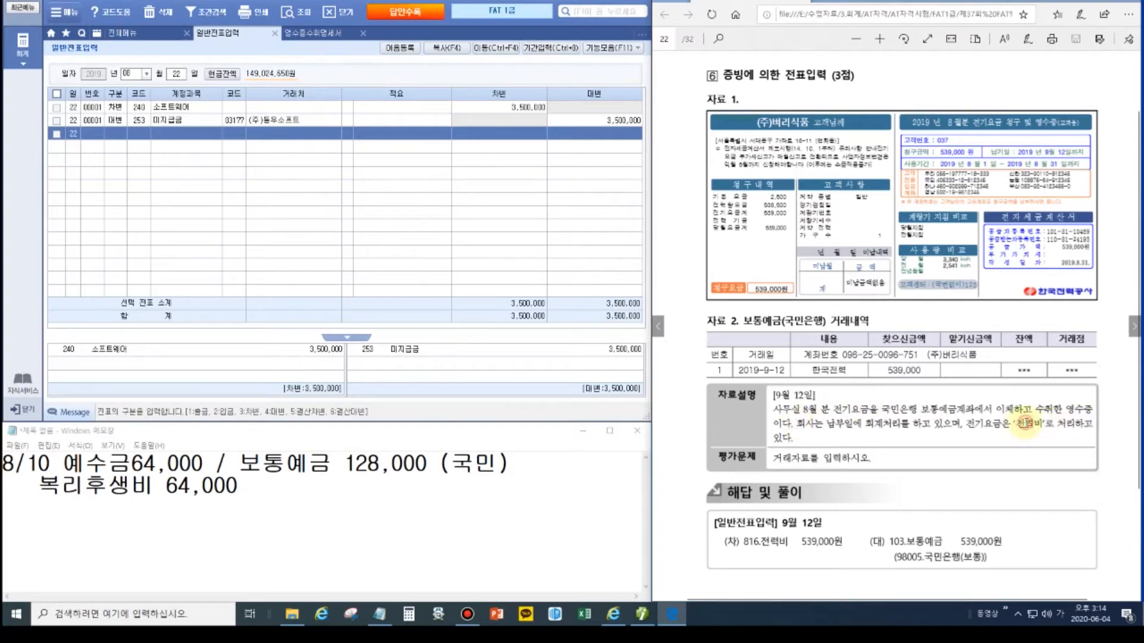
pyautogui.click(126, 73)
pyautogui.write('09')
pyautogui.press('Return')
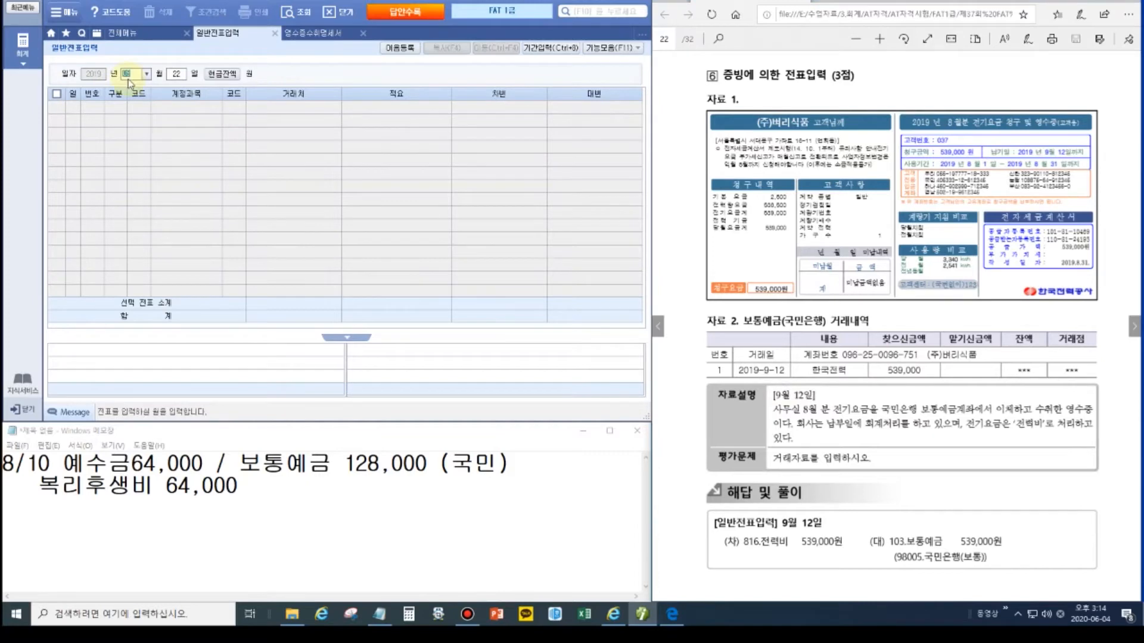
pyautogui.write('12')
pyautogui.press('Return')
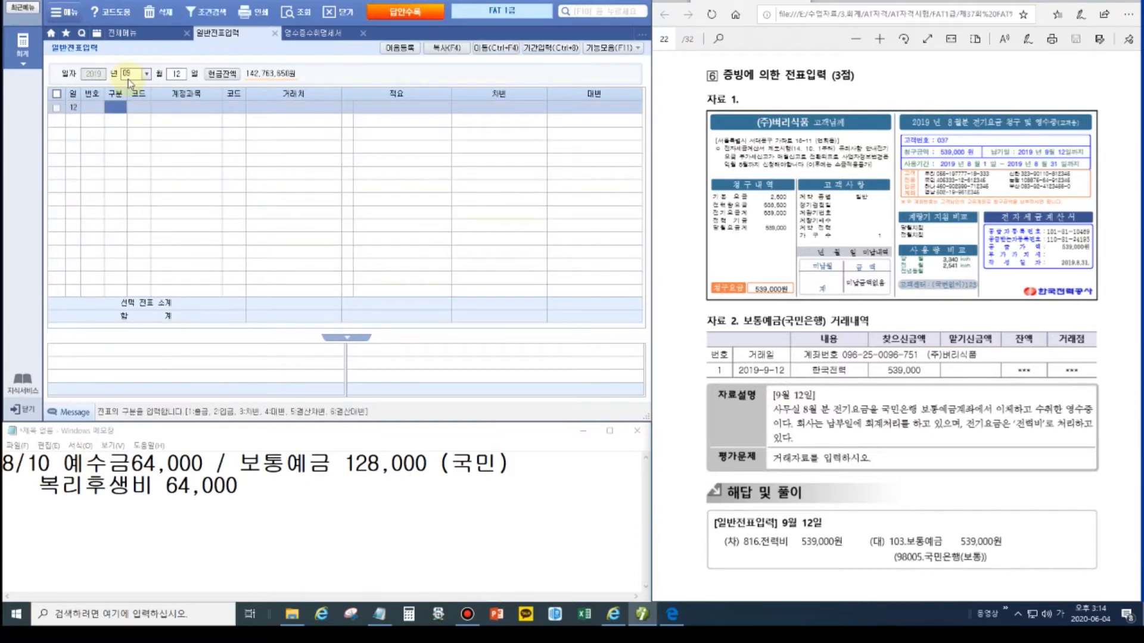
pyautogui.write('3')
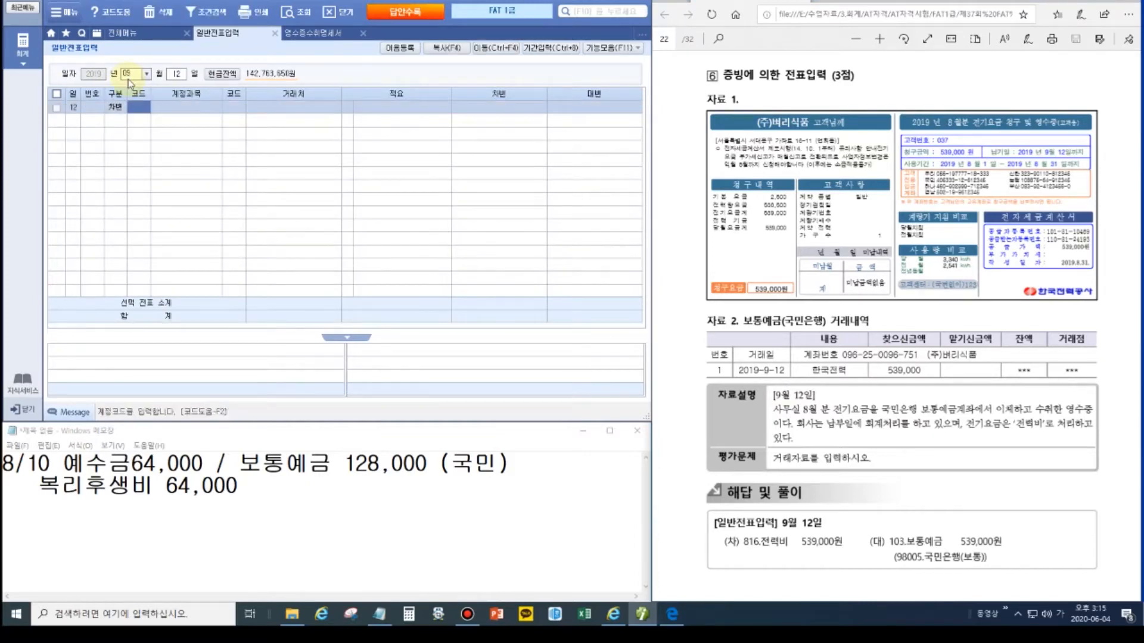
pyautogui.write('전력')
pyautogui.press('Return')
pyautogui.press('Down')
pyautogui.press('Down')
pyautogui.press('Down')
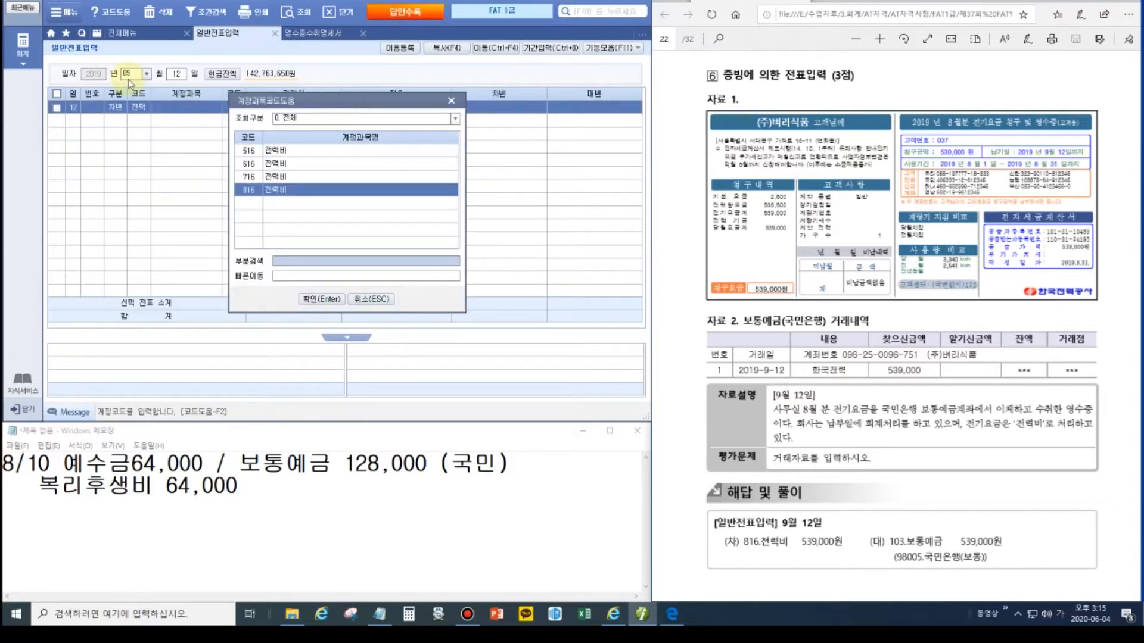
pyautogui.press('Return')
pyautogui.press('Return')
pyautogui.press('Return')
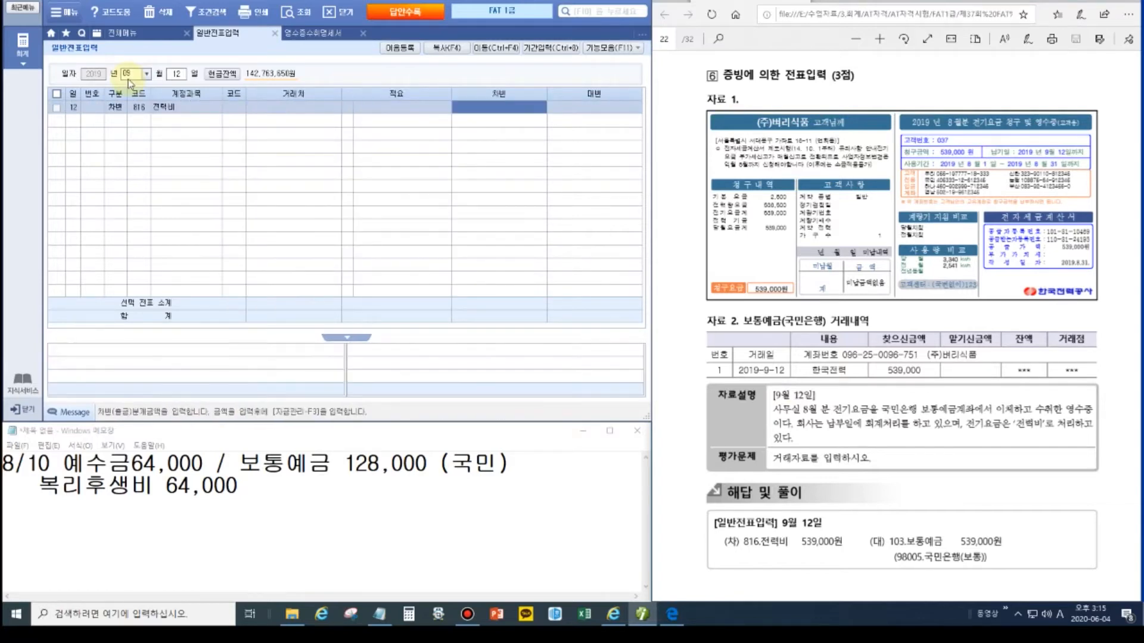
pyautogui.write('5390000')
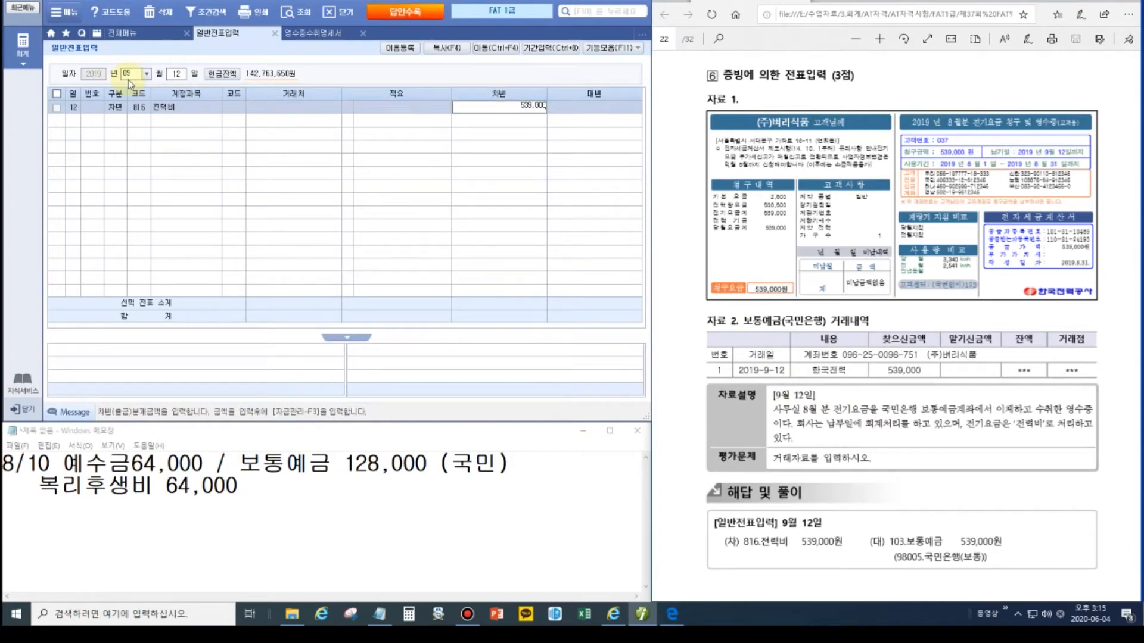
pyautogui.press('Return')
# Step: Credit 103 보통예금 539,000 to partner 98005 국민은행(보통), then advance the PDF
pyautogui.press('4')
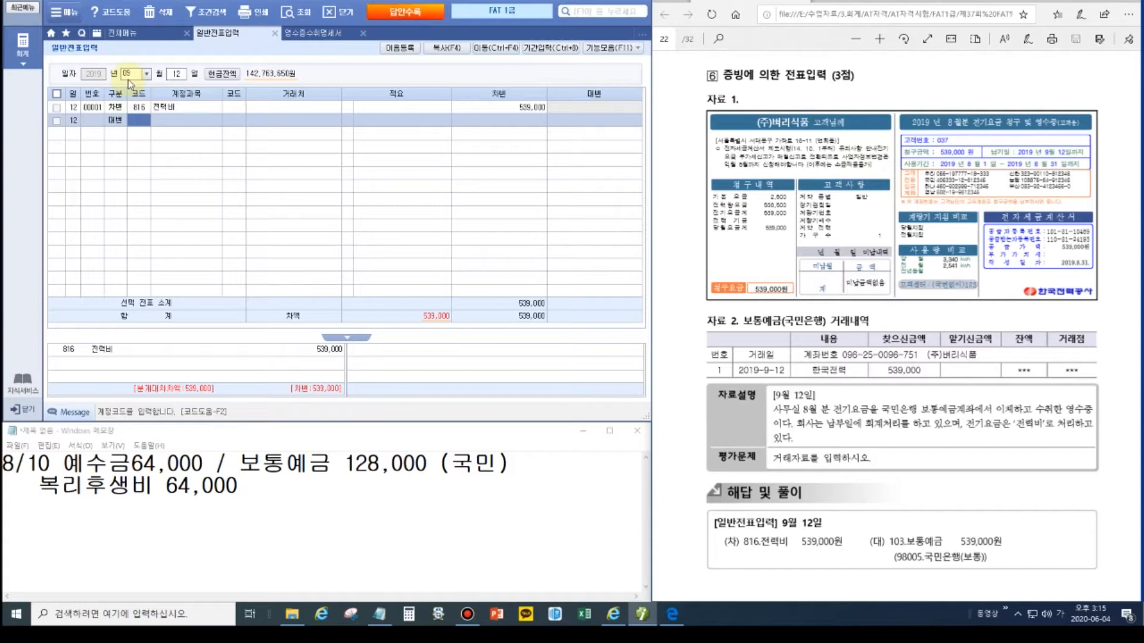
pyautogui.write('103')
pyautogui.press('Return')
pyautogui.write('국민')
pyautogui.press('Return')
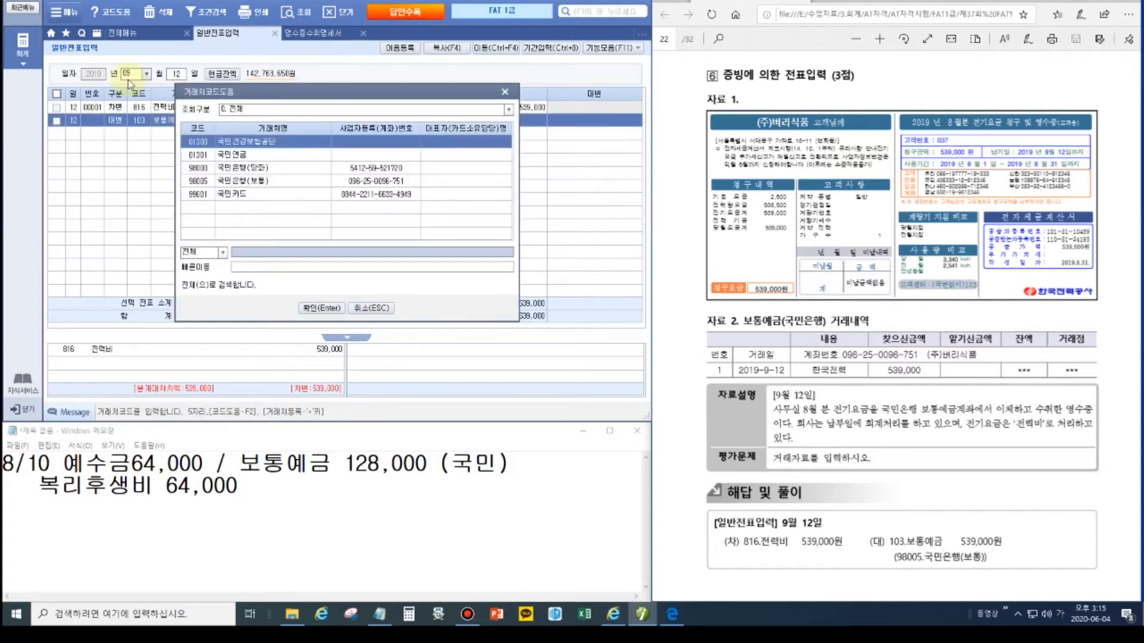
pyautogui.press('Down')
pyautogui.press('Down')
pyautogui.press('Down')
pyautogui.press('Return')
pyautogui.press('Return')
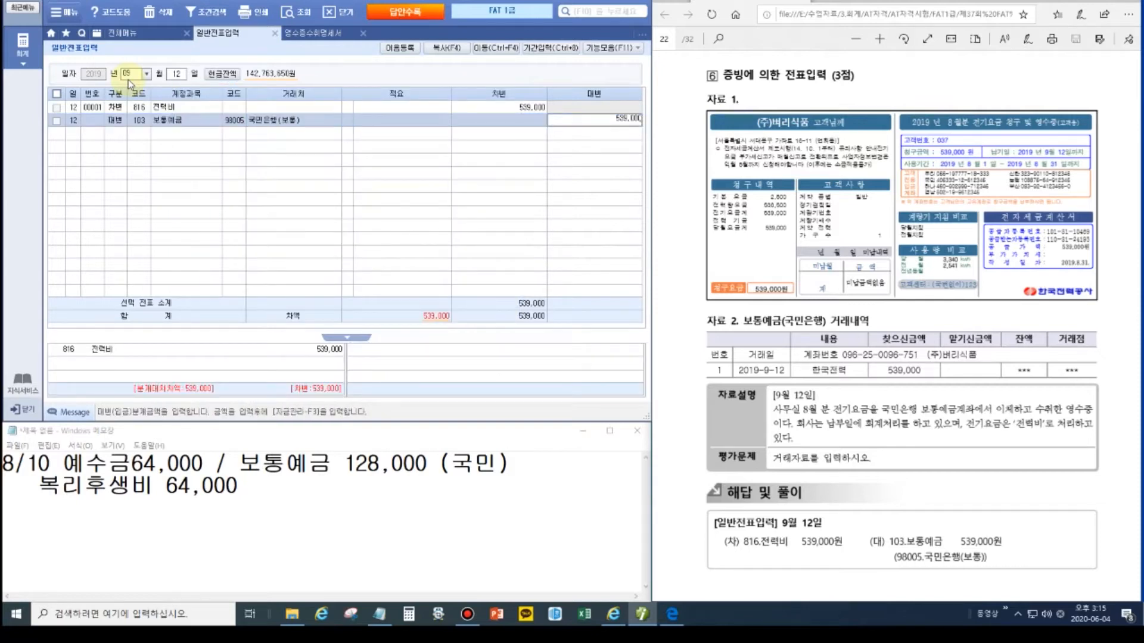
pyautogui.press('Return')
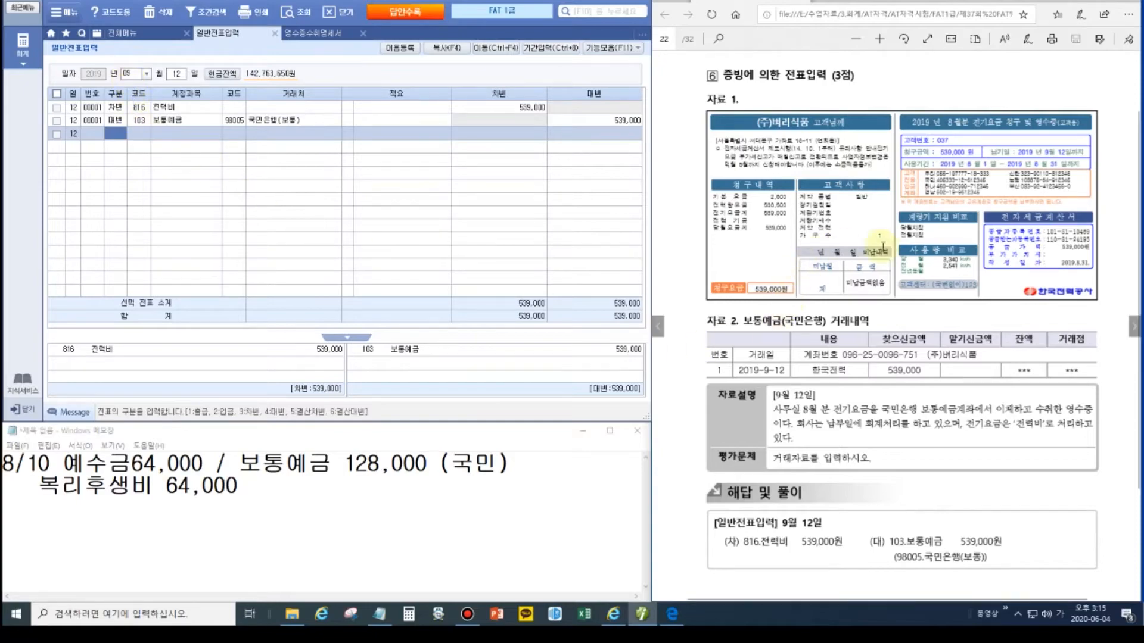
pyautogui.click(1133, 326)
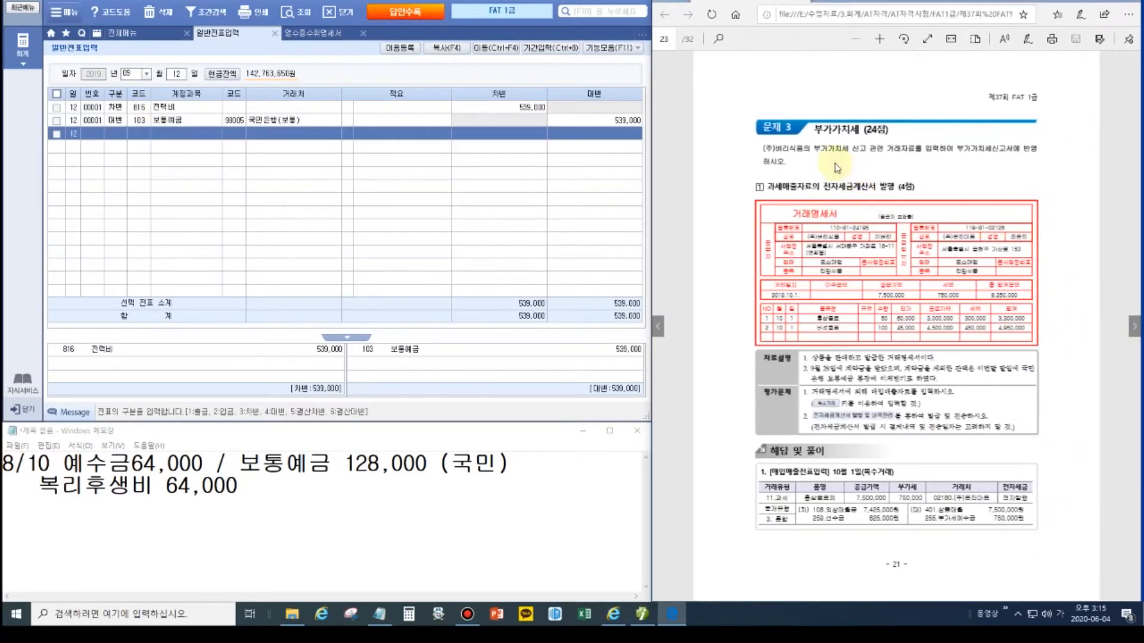
pyautogui.scroll(2, 846, 224)
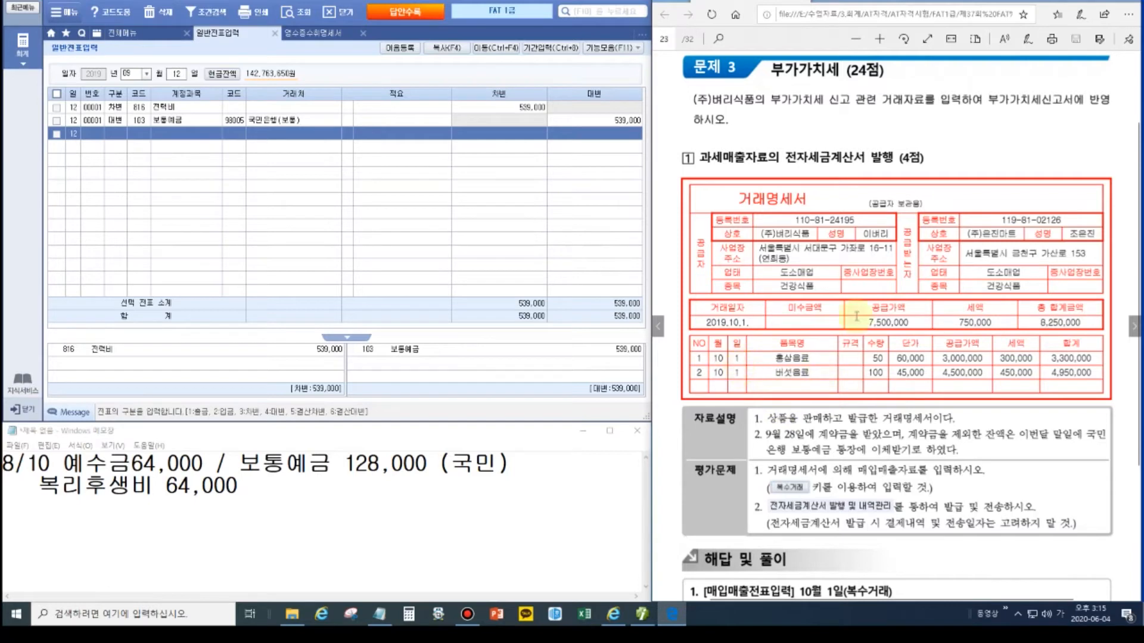
pyautogui.click(1128, 2)
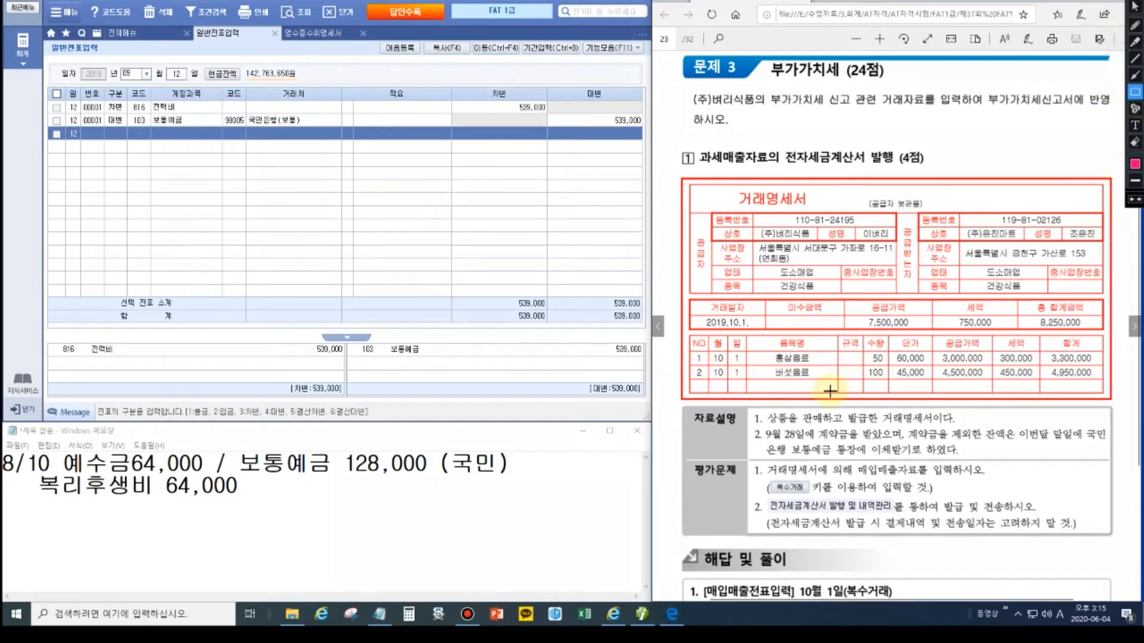
pyautogui.moveTo(749, 352); pyautogui.dragTo(825, 386)
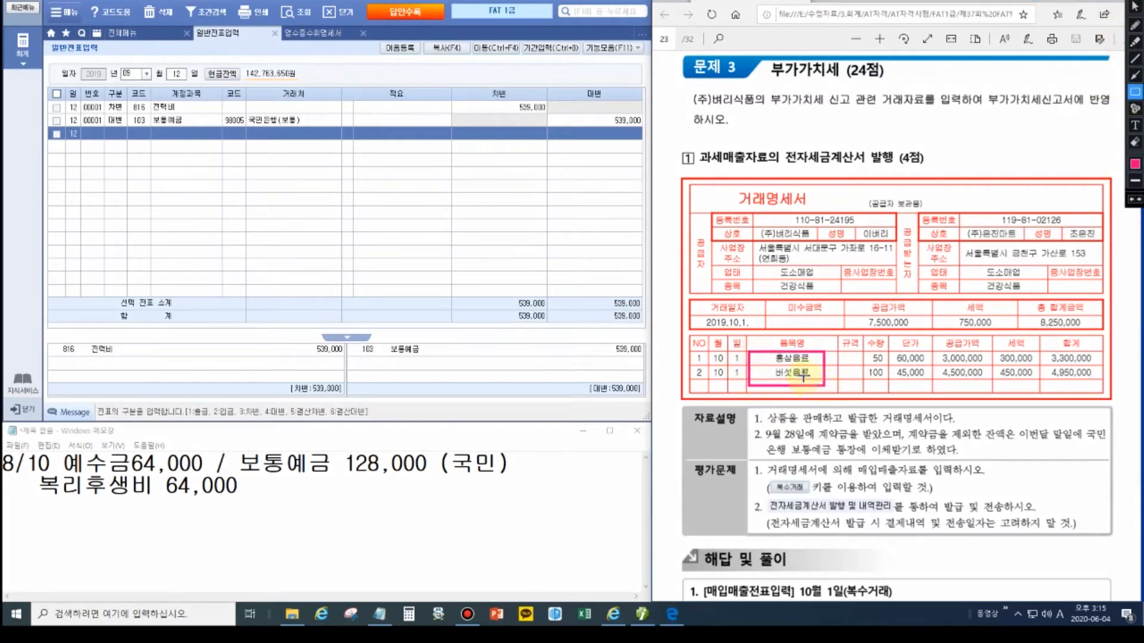
pyautogui.moveTo(889, 351); pyautogui.dragTo(929, 389)
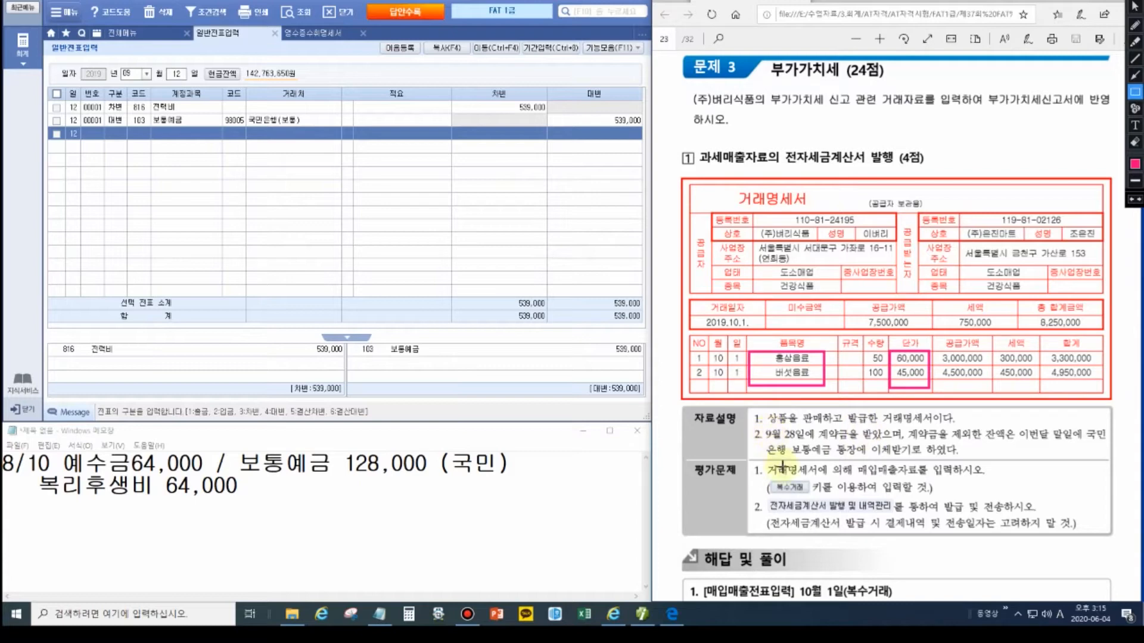
pyautogui.moveTo(771, 481); pyautogui.dragTo(813, 503)
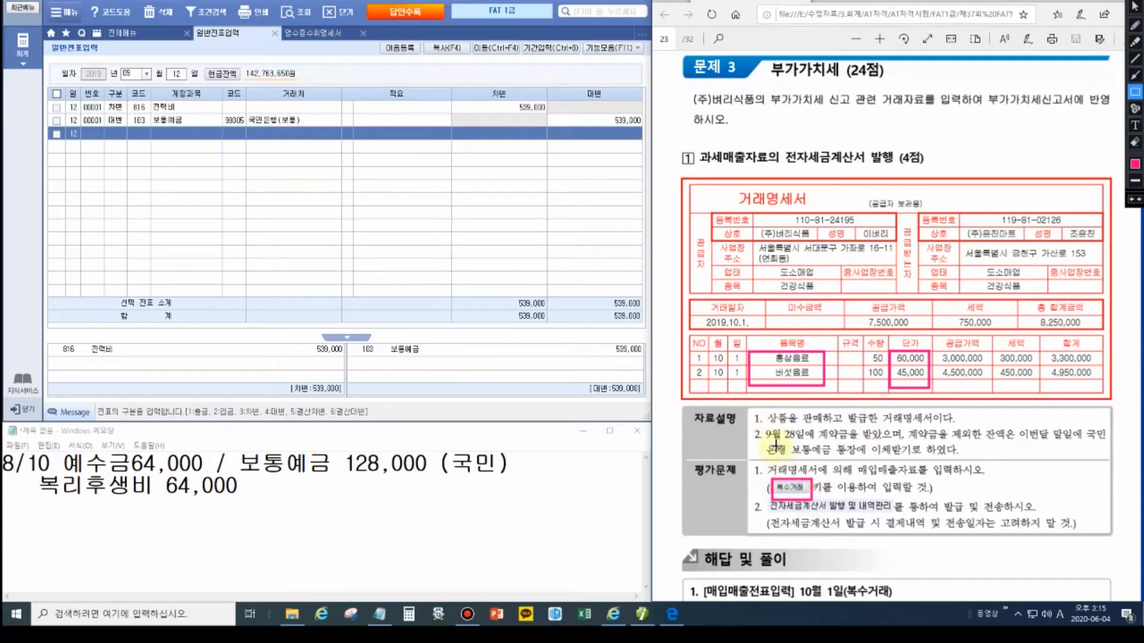
pyautogui.moveTo(755, 426); pyautogui.dragTo(906, 441)
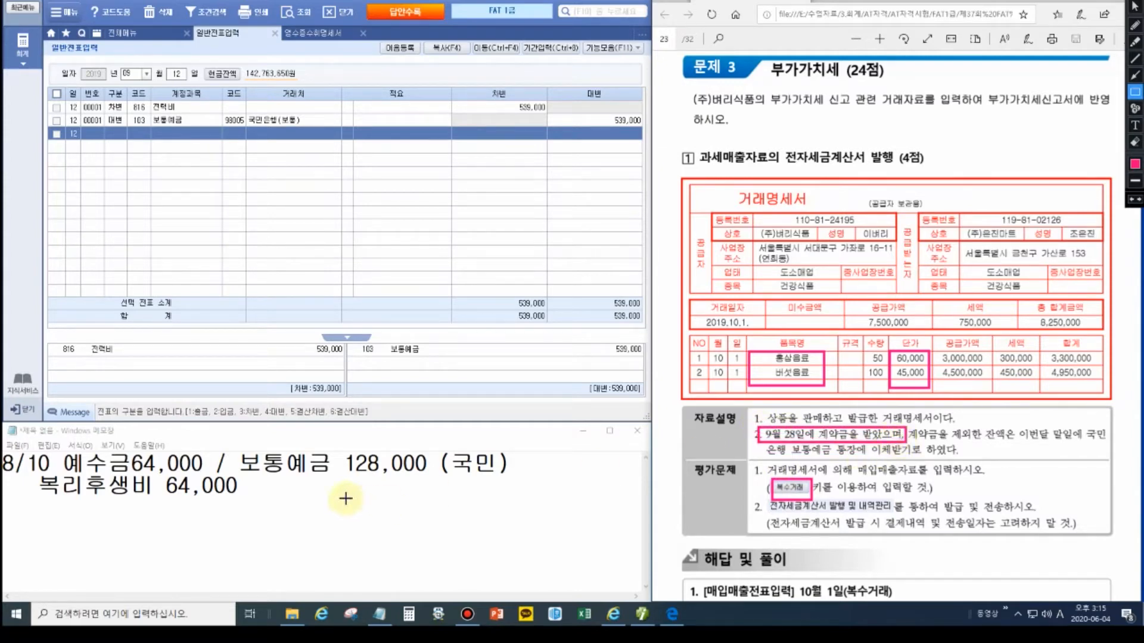
pyautogui.press('Escape')
pyautogui.moveTo(284, 510); pyautogui.dragTo(3, 476)
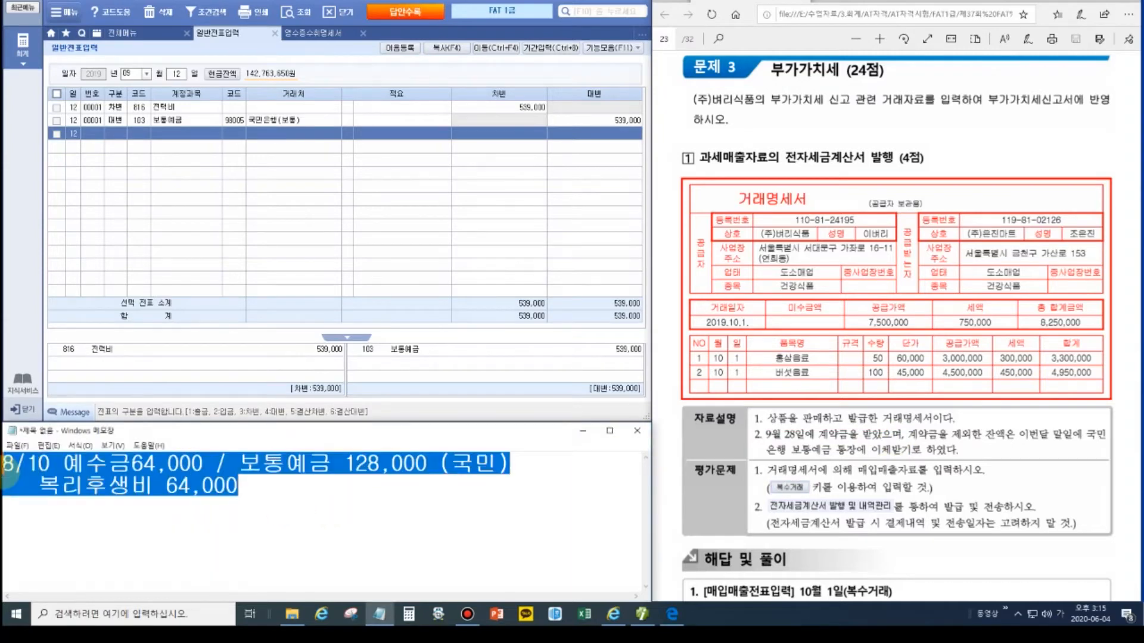
# Step: Draft the 10/1 entry in Notepad crediting 상품매출 7,500,000 and 부예금 750,000
pyautogui.write('10/1')
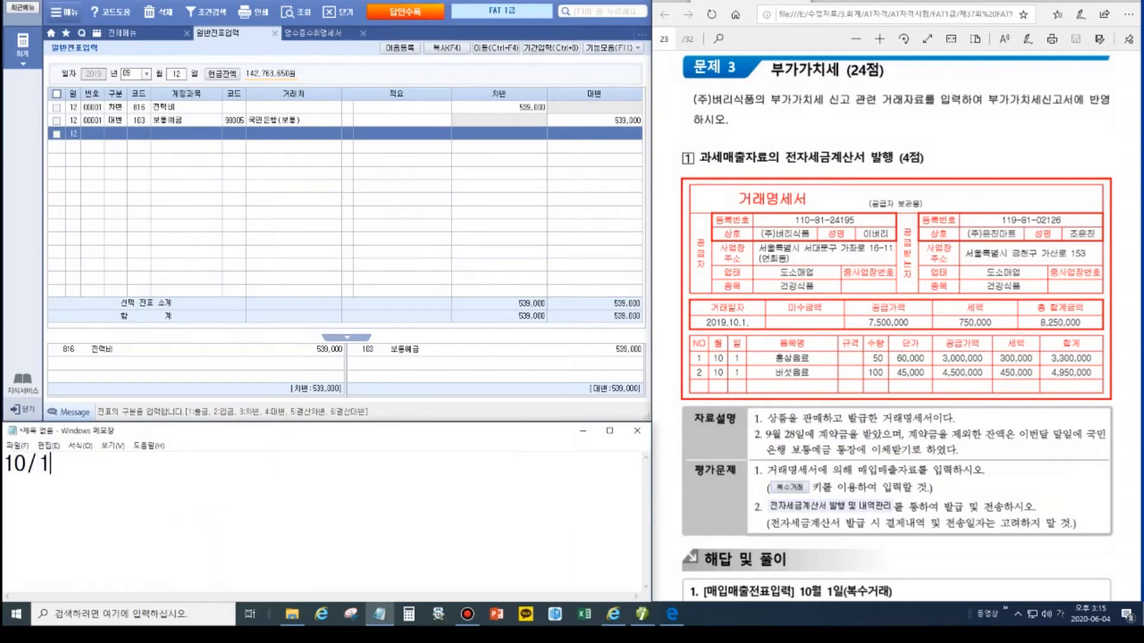
pyautogui.press('Tab')
pyautogui.write('/상품매출')
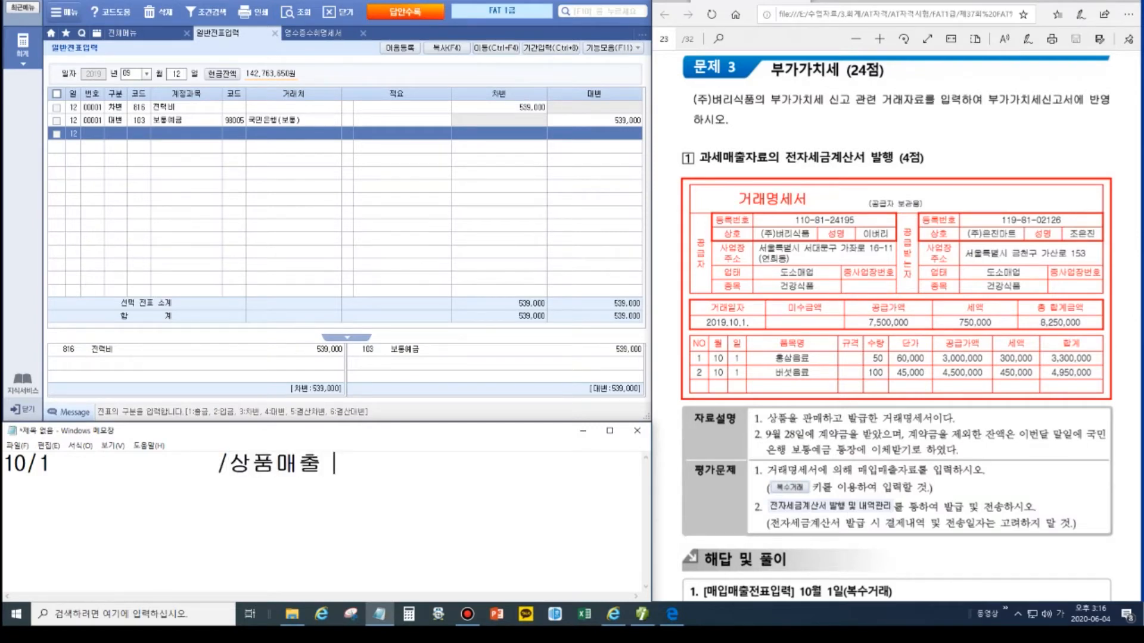
pyautogui.click(1041, 323)
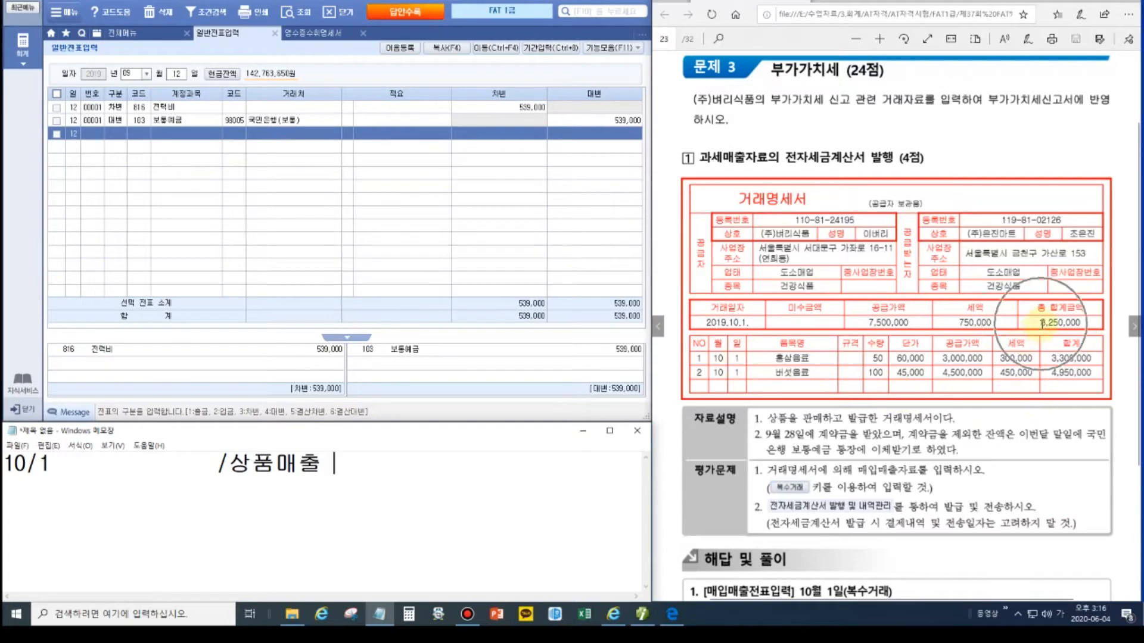
pyautogui.click(452, 477)
pyautogui.write('7')
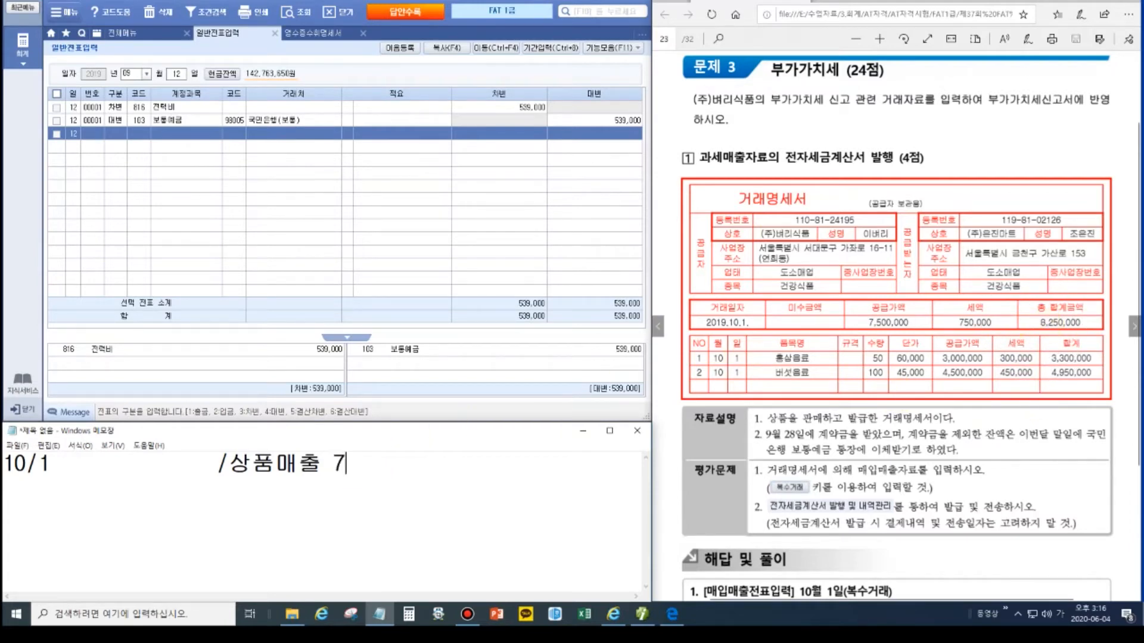
pyautogui.write(',500,000 ')
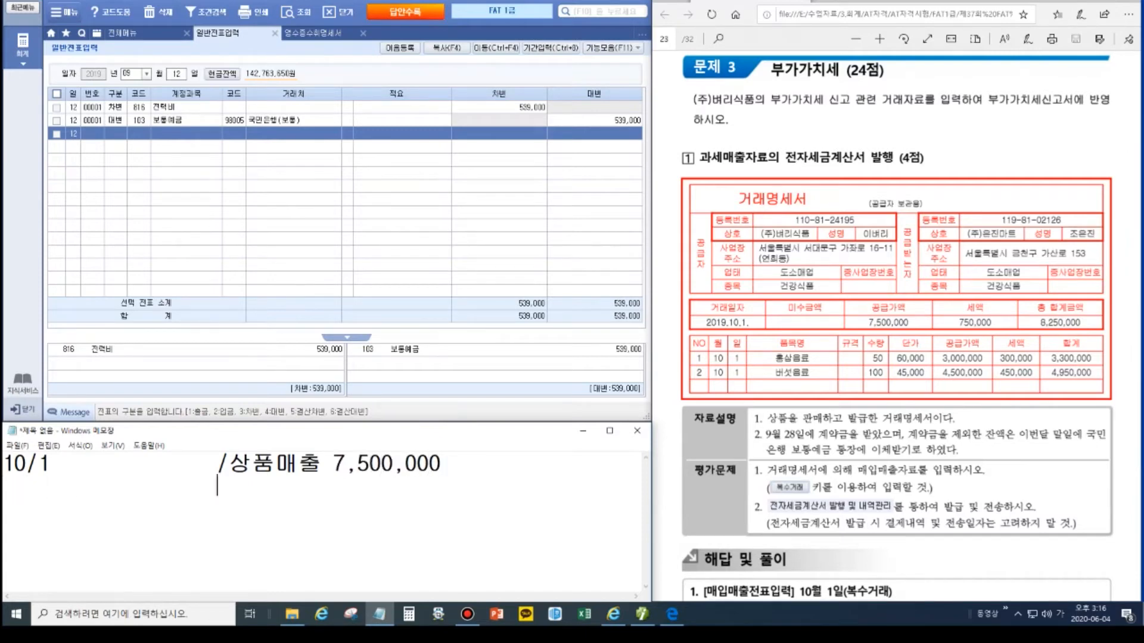
pyautogui.write('                   부예금')
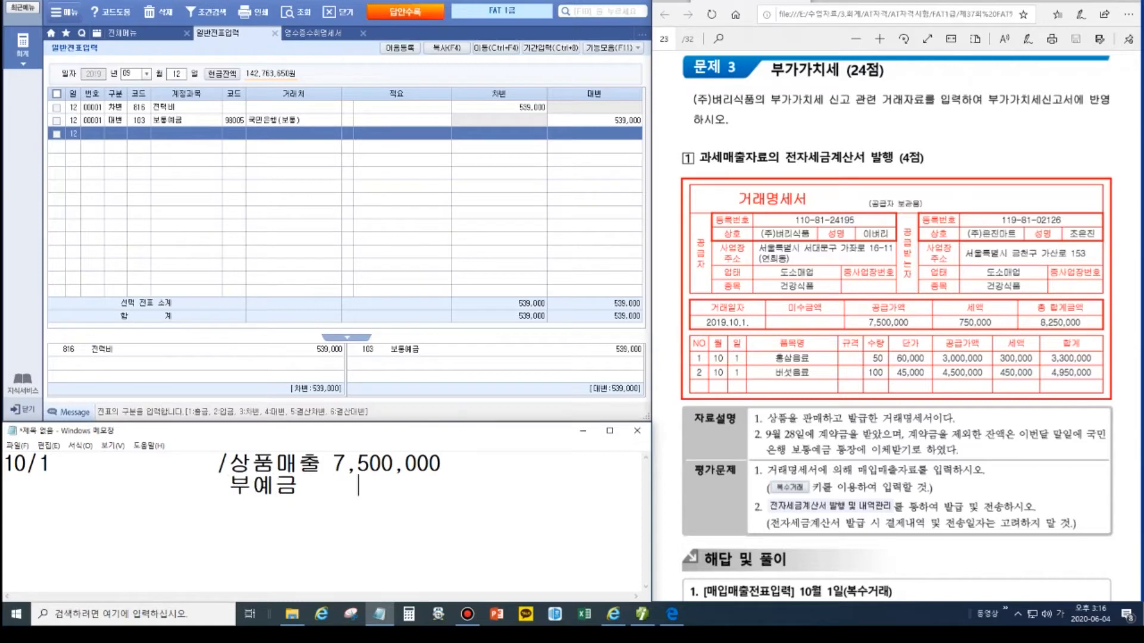
pyautogui.write('     750,000')
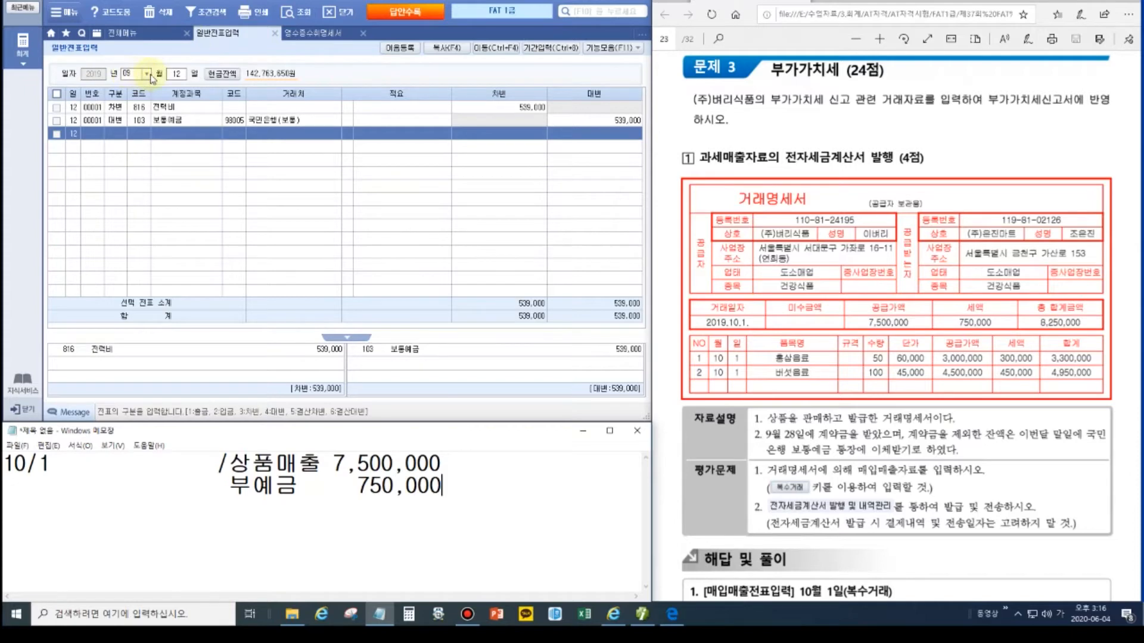
# Step: Bring up the September 28 journal to check the 825,000 선수금 entry
pyautogui.click(174, 73)
pyautogui.write('28')
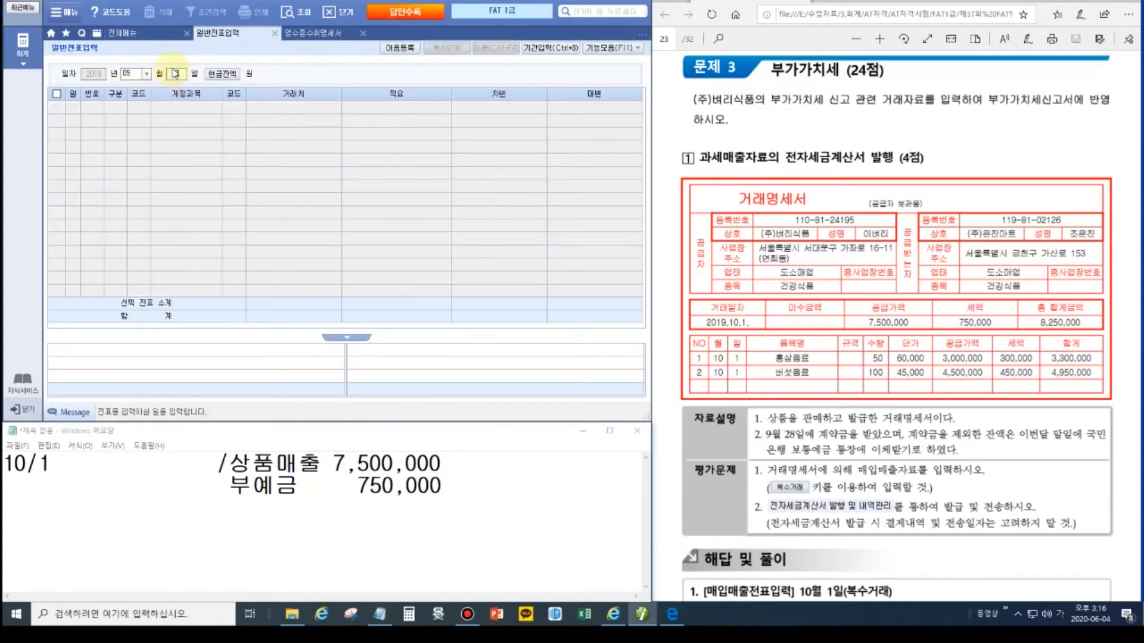
pyautogui.press('Return')
pyautogui.click(173, 110)
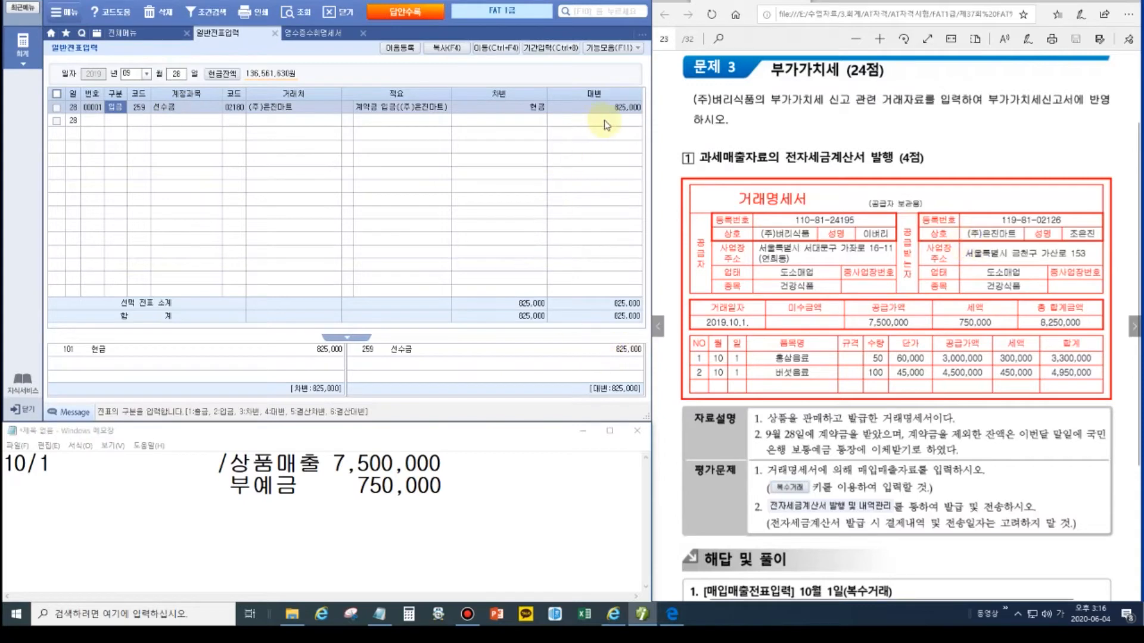
pyautogui.click(621, 110)
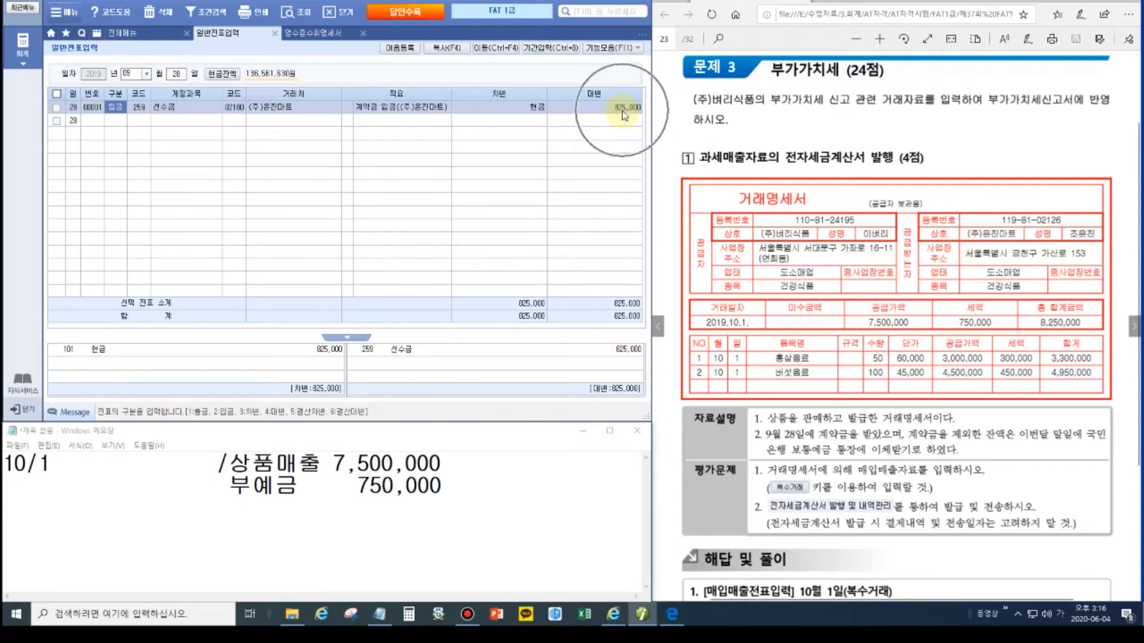
# Step: Add debits 선수금 825,000 and 외상매출금 to the 10/1 Notepad draft
pyautogui.click(75, 466)
pyautogui.write('ㅅ선수금 ')
pyautogui.write('825,000')
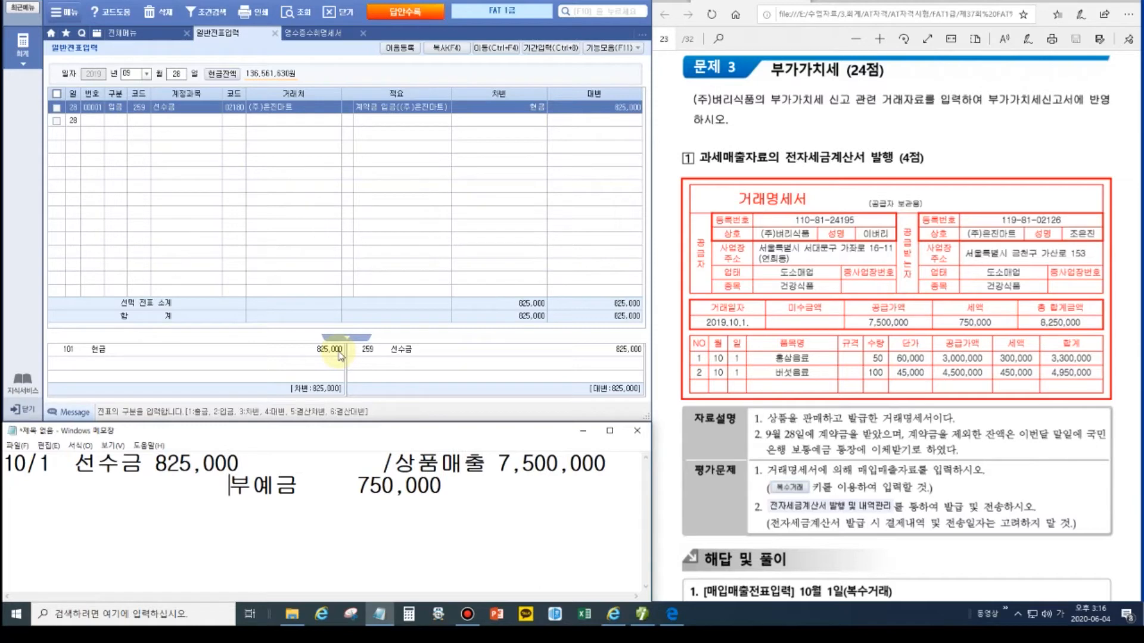
pyautogui.press('Delete')
pyautogui.press('Delete')
pyautogui.press('Delete')
pyautogui.press('Delete')
pyautogui.press('Delete')
pyautogui.press('Delete')
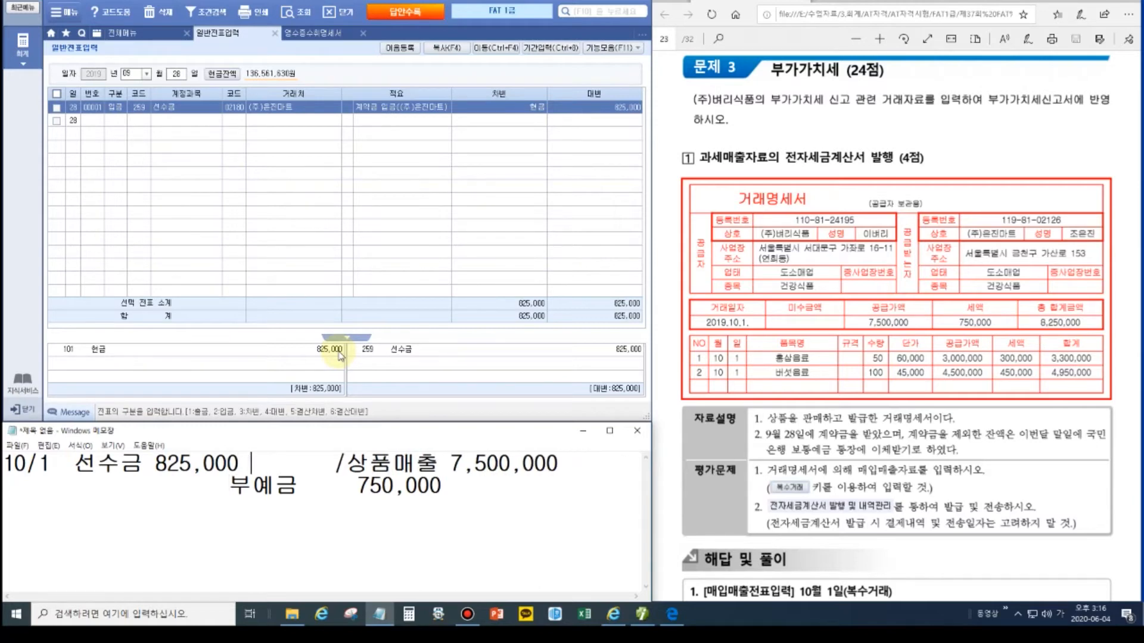
pyautogui.press('Left')
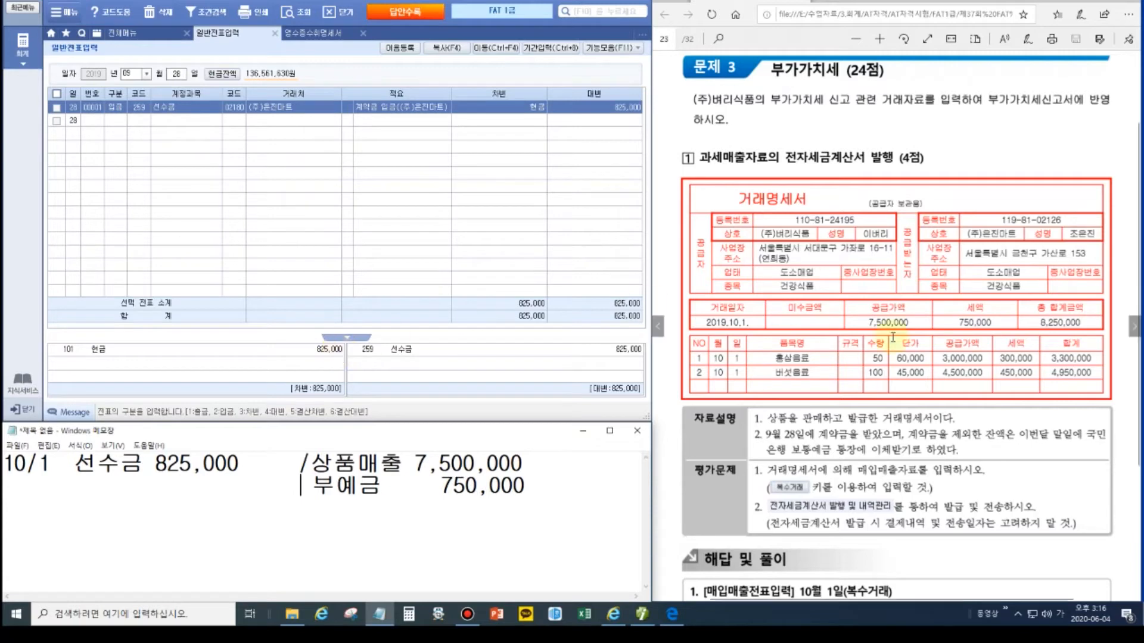
pyautogui.click(1052, 434)
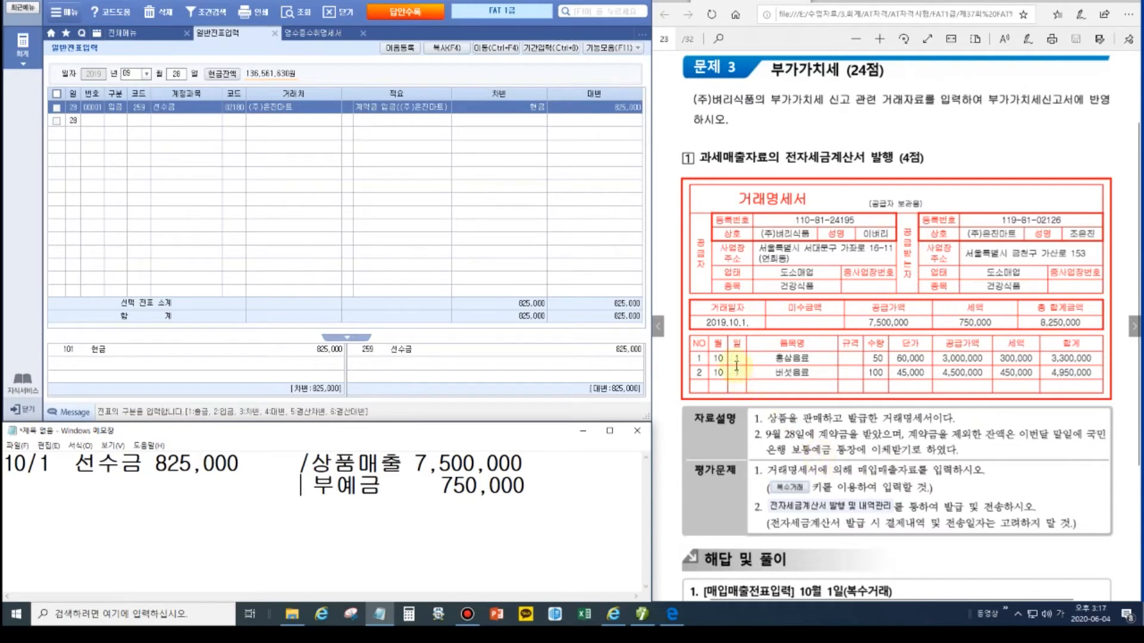
pyautogui.click(737, 366)
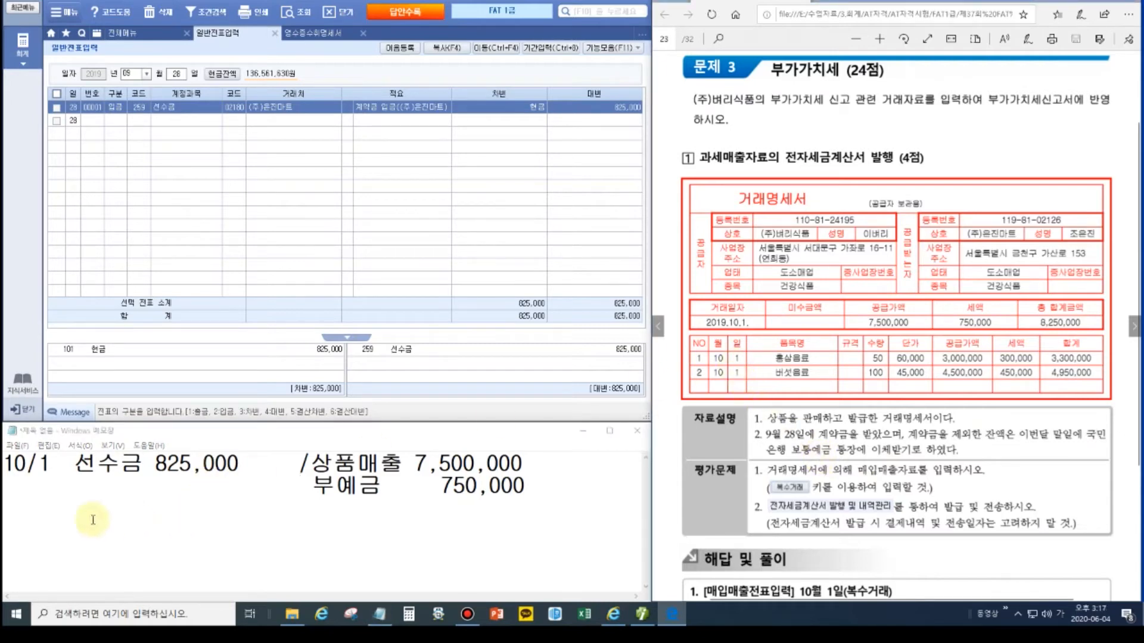
pyautogui.click(71, 486)
pyautogui.write('외상매출금')
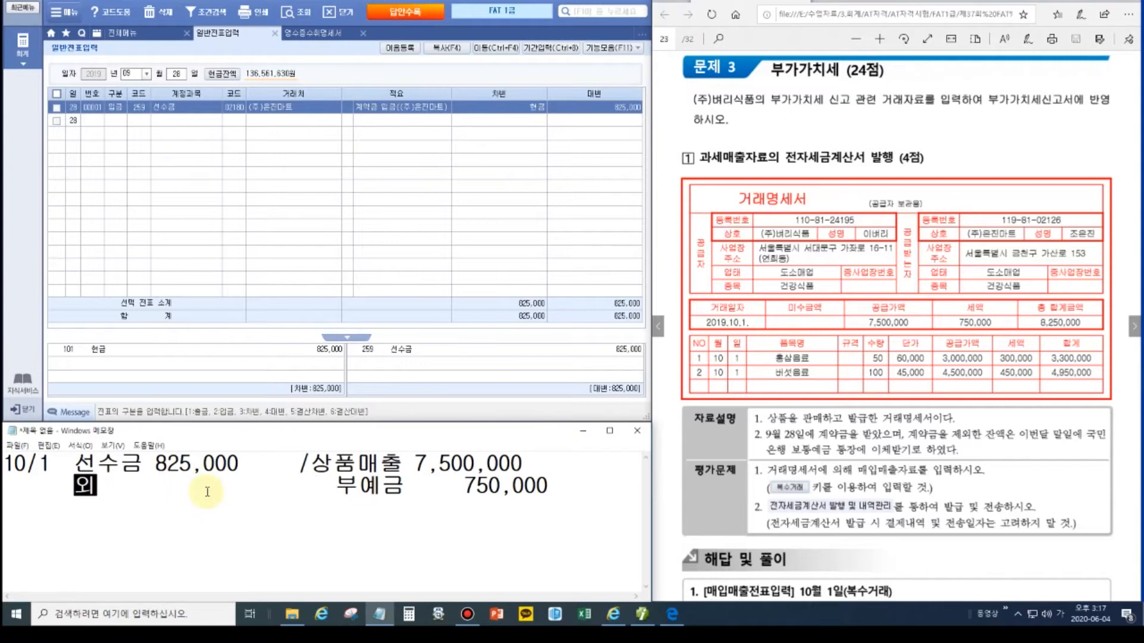
pyautogui.press('Delete')
pyautogui.press('Delete')
pyautogui.press('Delete')
pyautogui.press('Delete')
pyautogui.press('Delete')
pyautogui.press('Delete')
pyautogui.press('Delete')
pyautogui.press('Delete')
pyautogui.press('Delete')
pyautogui.press('Delete')
pyautogui.press('Delete')
pyautogui.press('Delete')
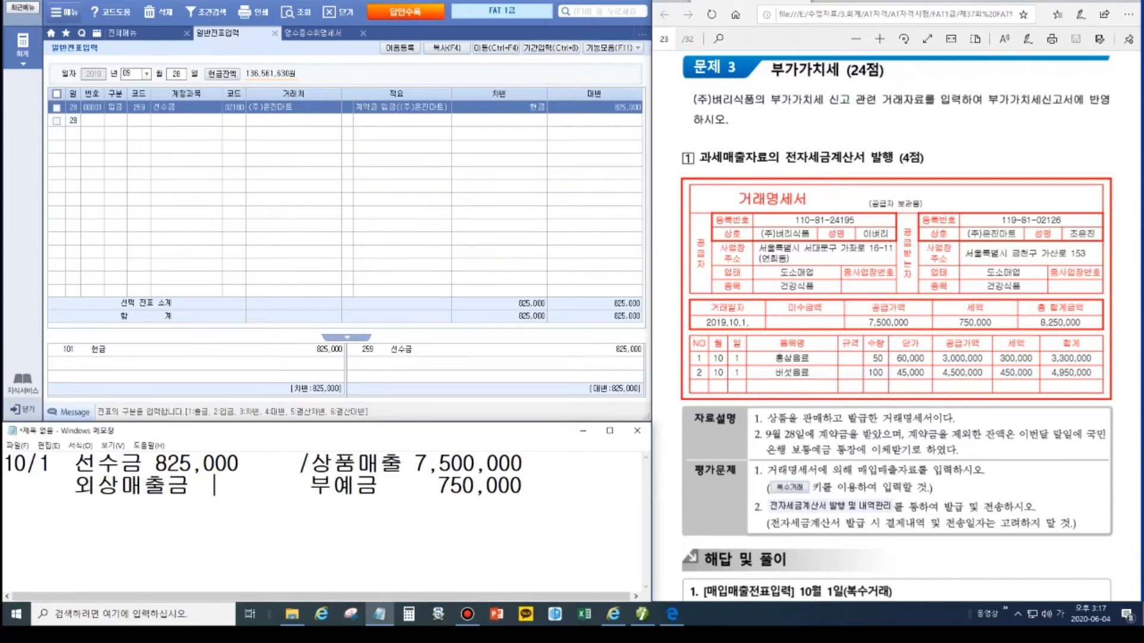
# Step: Close the 일반전표입력 and 영수증수취명세서 screens, saving the receipt statement
pyautogui.click(128, 73)
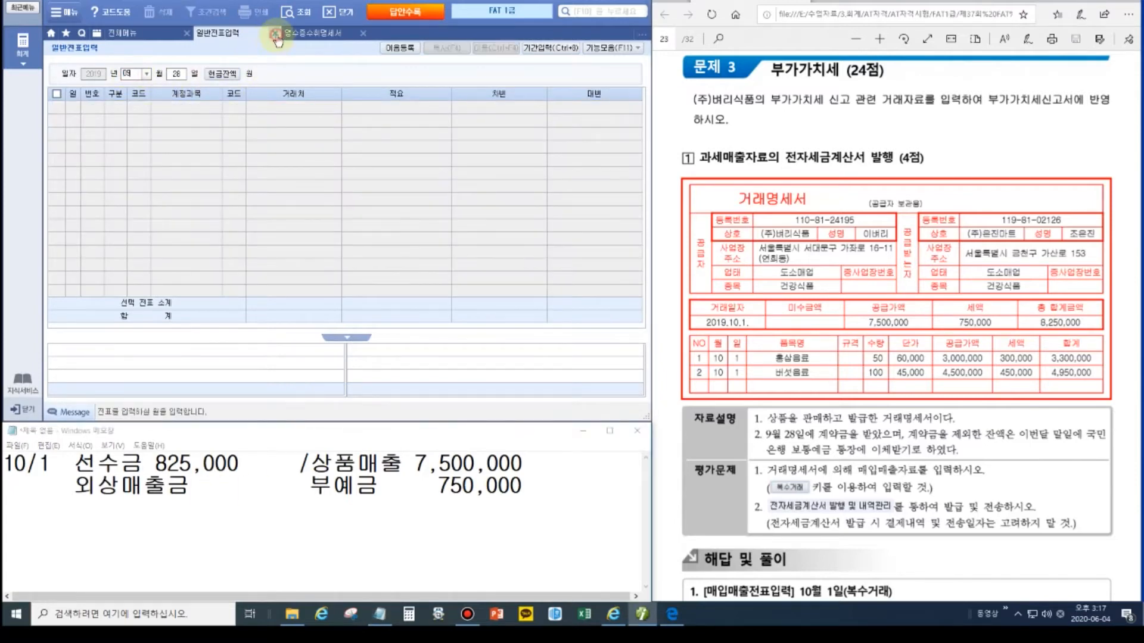
pyautogui.click(275, 32)
pyautogui.click(274, 32)
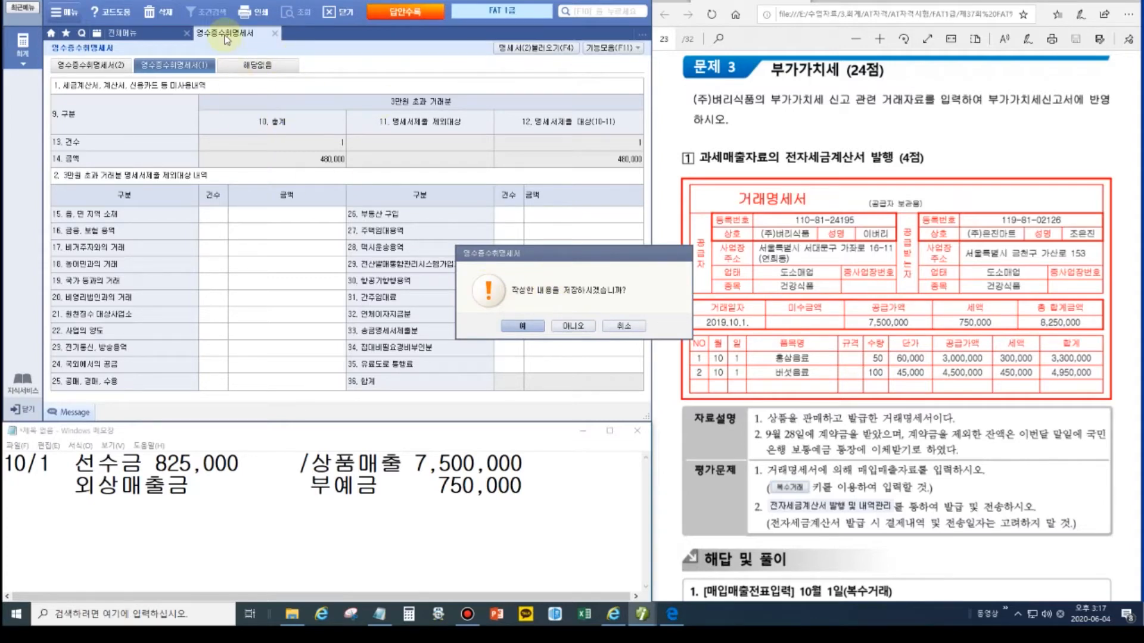
pyautogui.click(517, 325)
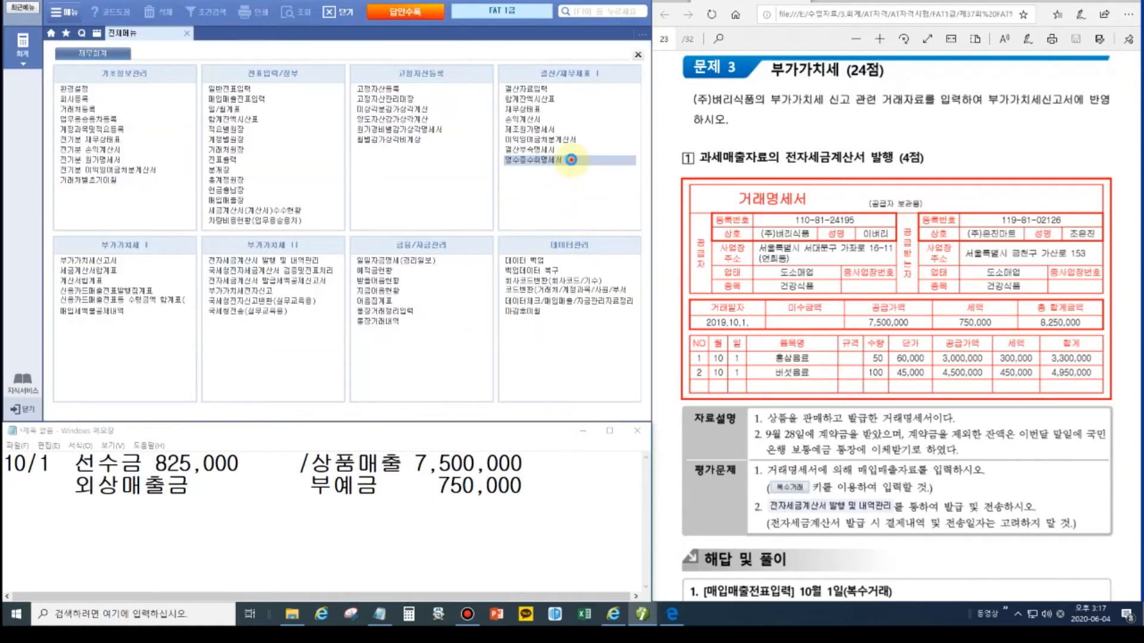
pyautogui.click(568, 160)
pyautogui.click(364, 99)
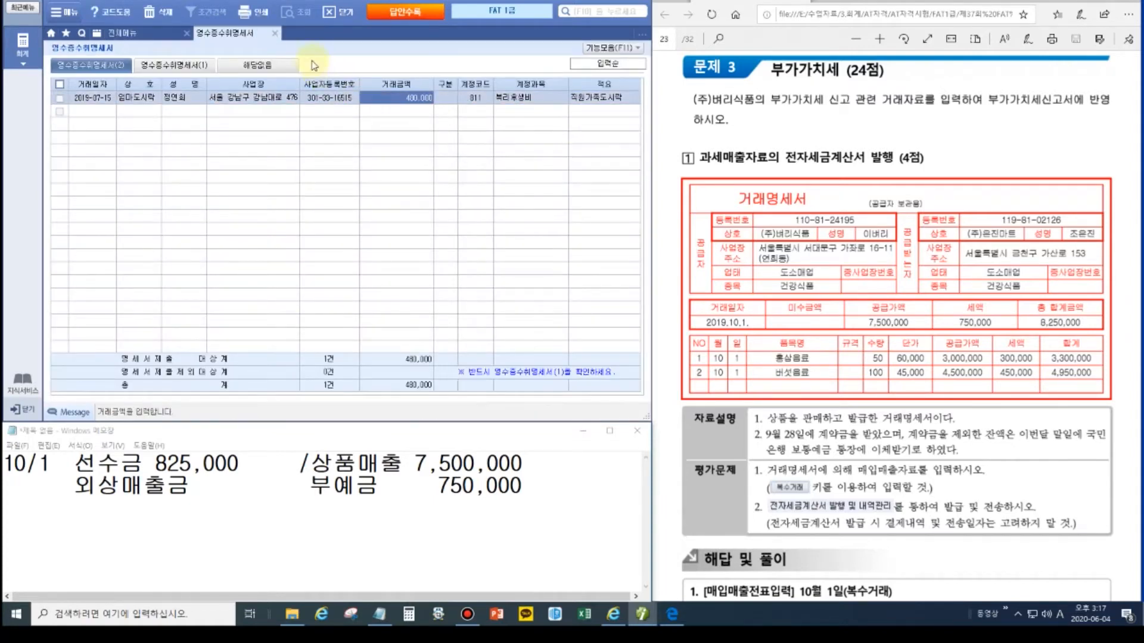
pyautogui.click(275, 33)
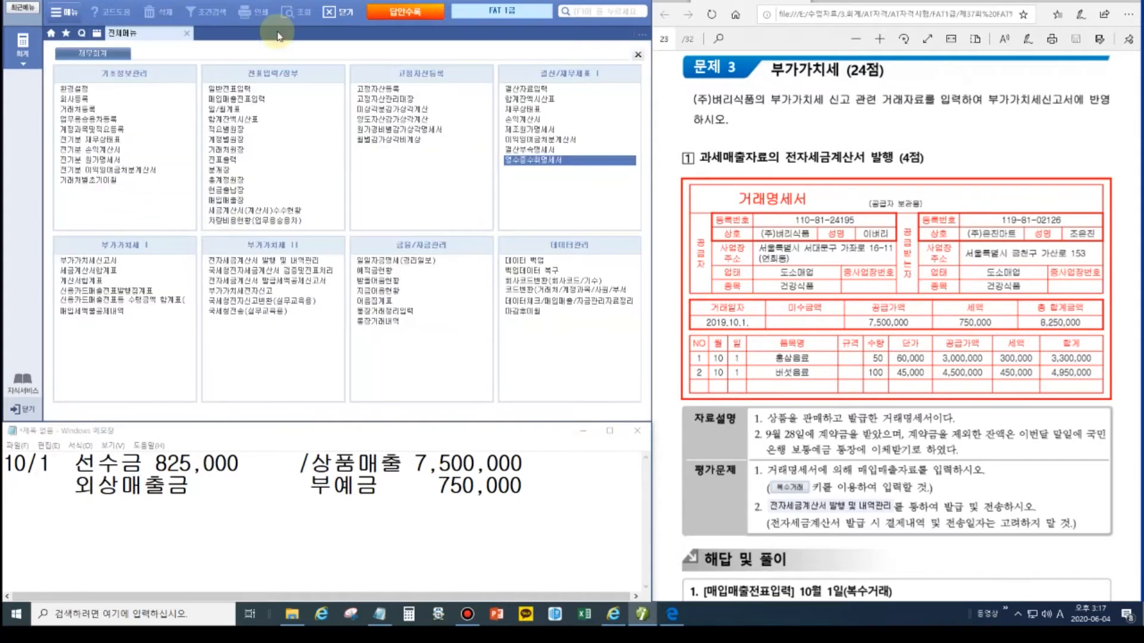
# Step: Open 매입매출전표입력 and start a voucher dated October 1
pyautogui.click(254, 102)
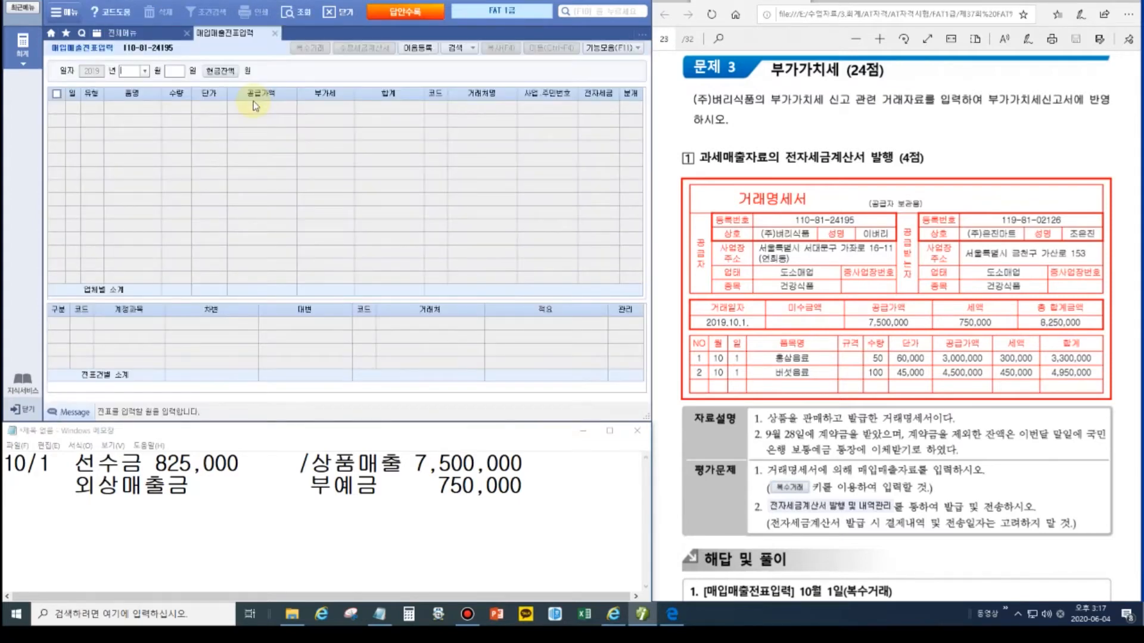
pyautogui.write('10')
pyautogui.press('Return')
pyautogui.write('01')
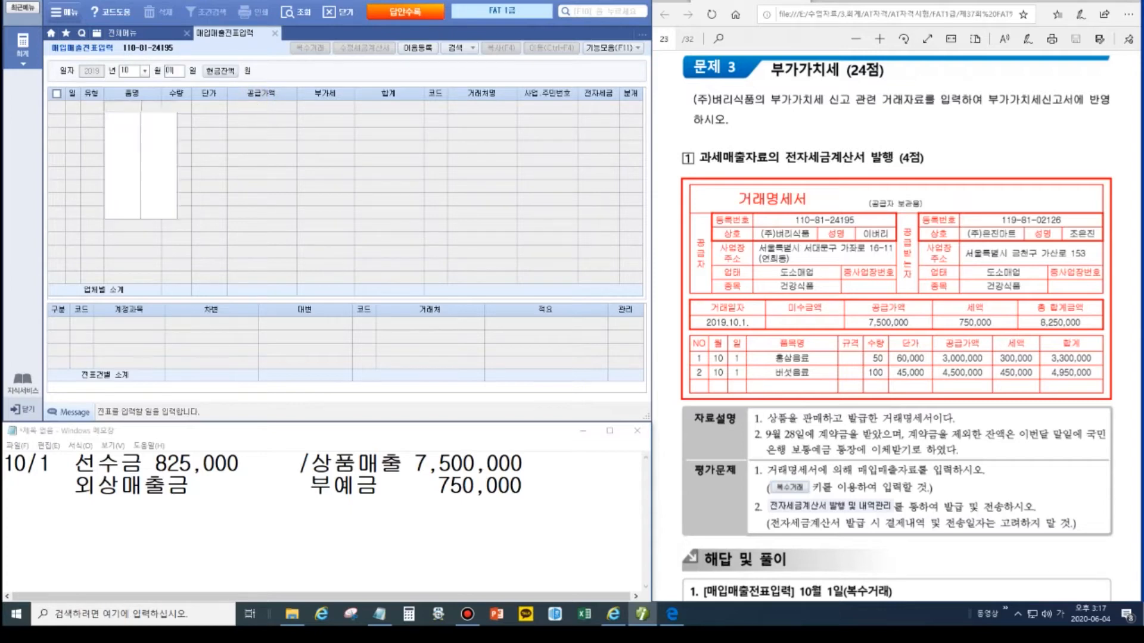
pyautogui.press('Return')
pyautogui.press('Return')
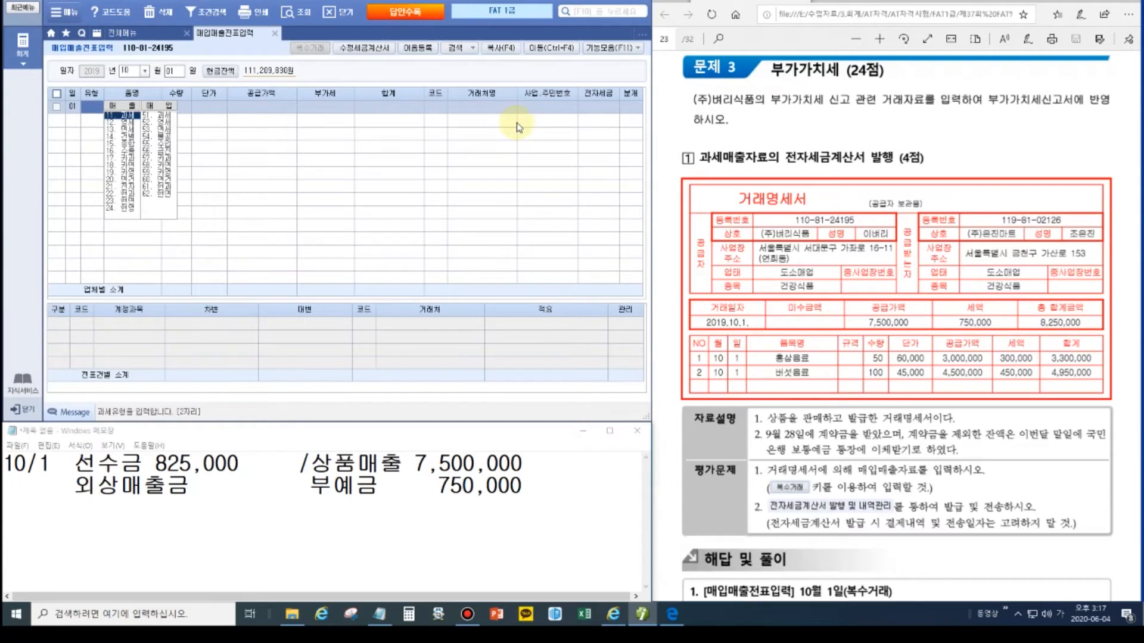
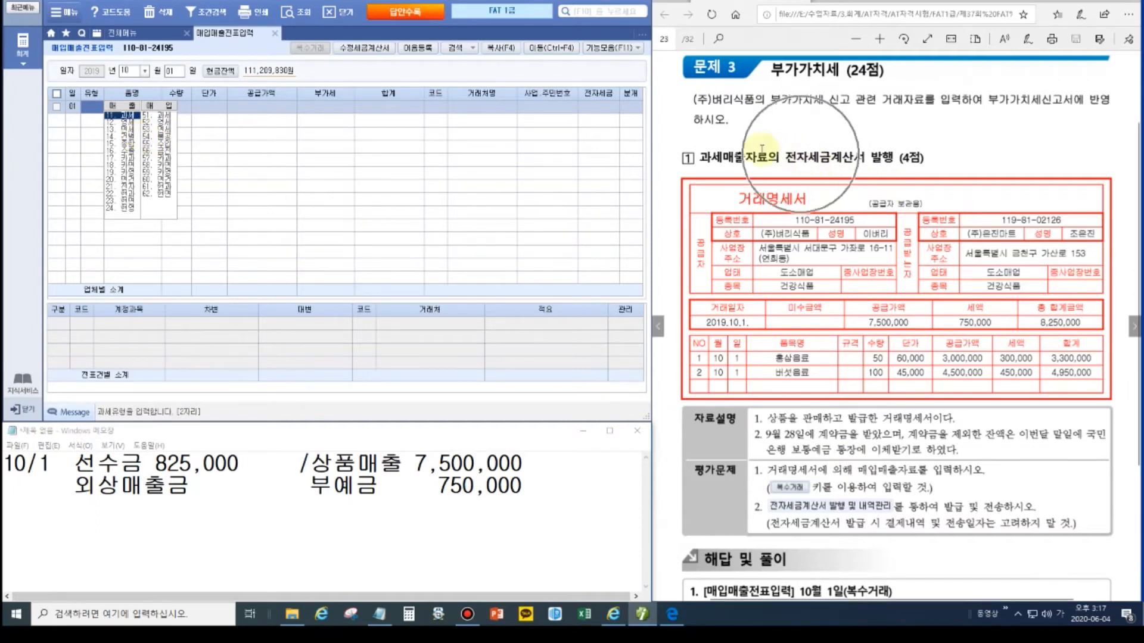
# Step: Set the 10/1 sales row's type to 11.과세 and bring up the empty 복수거래 item dialog
pyautogui.click(127, 115)
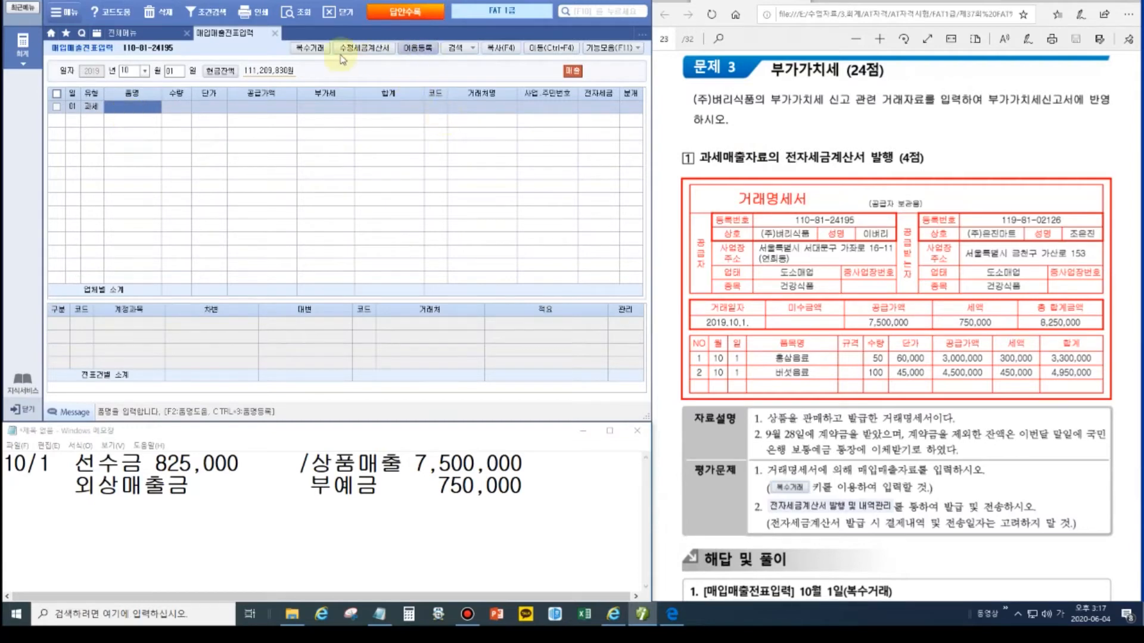
pyautogui.click(1115, 2)
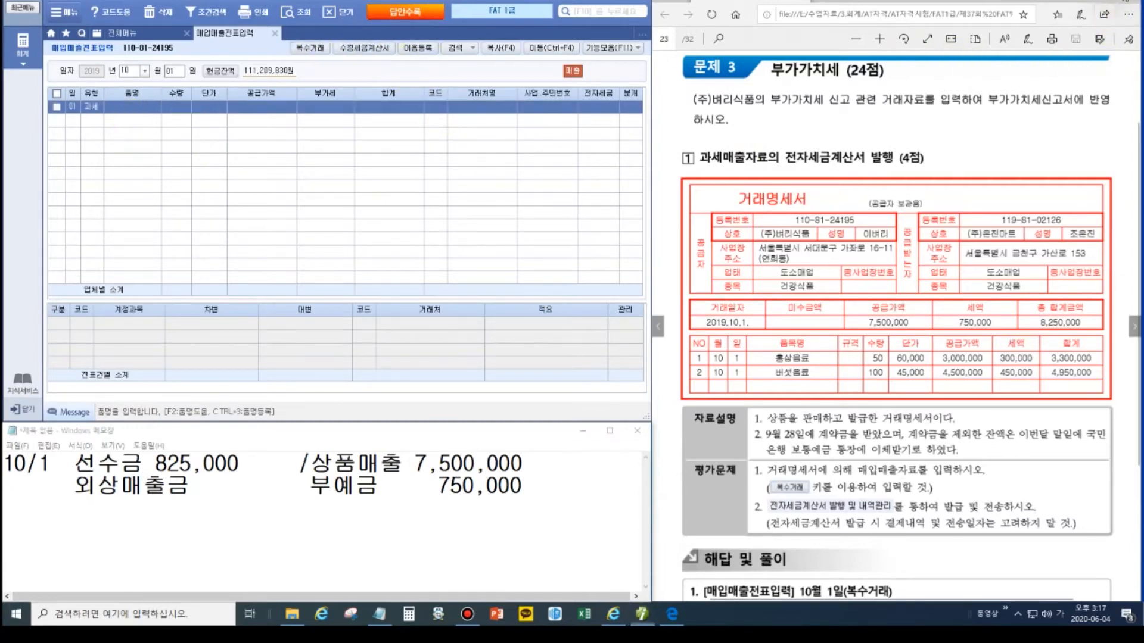
pyautogui.click(1136, 93)
pyautogui.moveTo(287, 40); pyautogui.dragTo(330, 69)
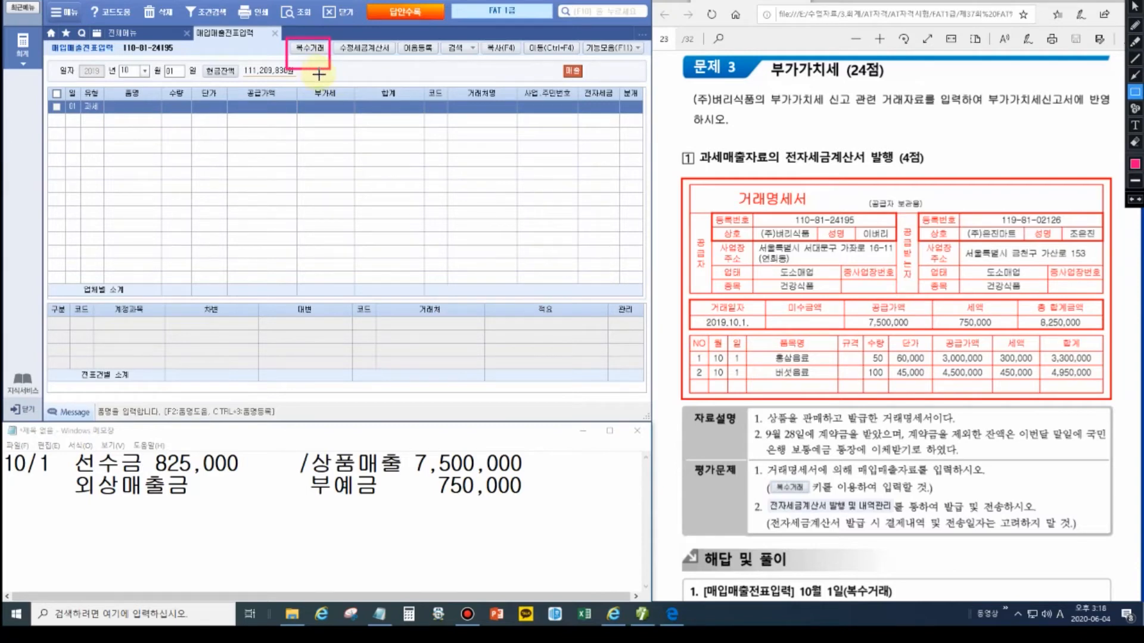
pyautogui.moveTo(757, 480); pyautogui.dragTo(810, 497)
pyautogui.press('Escape')
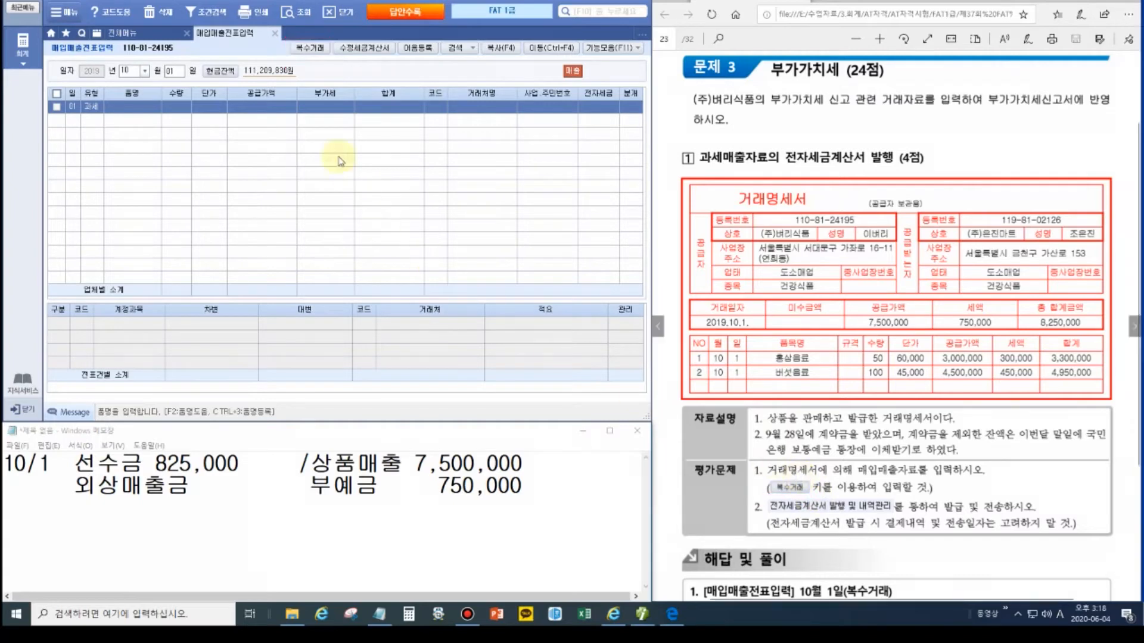
pyautogui.click(297, 49)
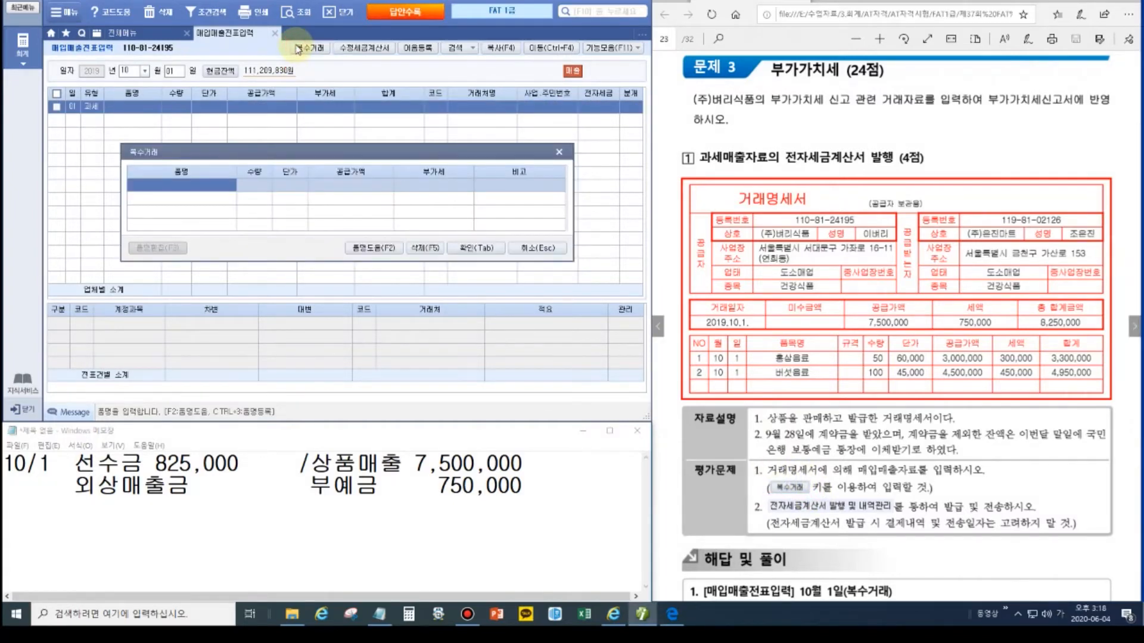
# Step: Enter the first item, 홍삼음료, 50 units at 60,000
pyautogui.write('홍ㅅ')
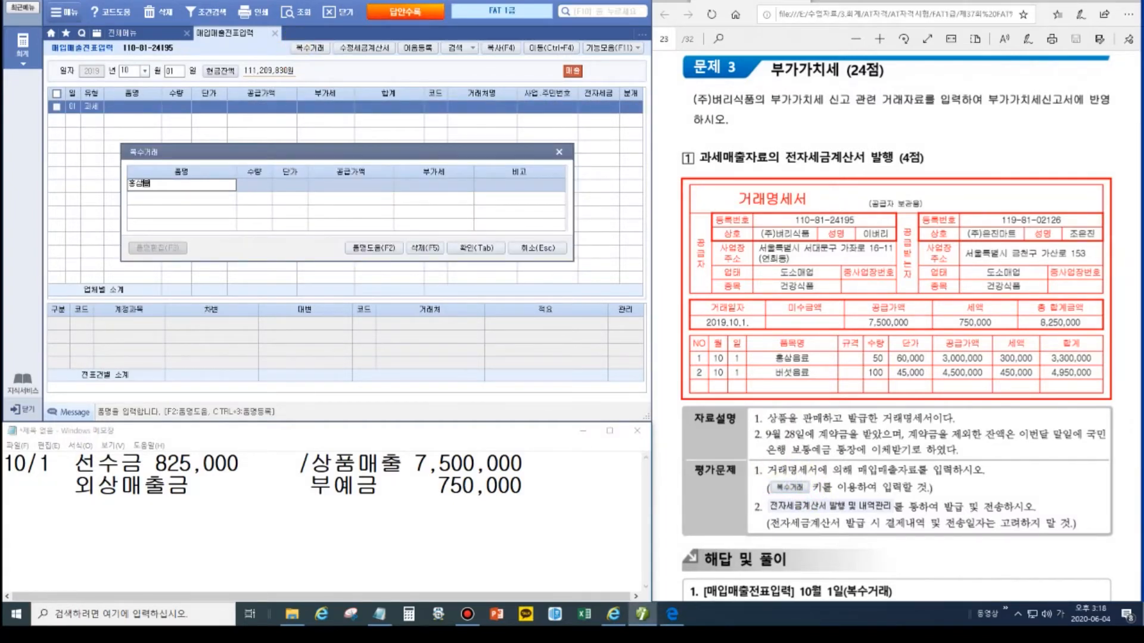
pyautogui.write('음료')
pyautogui.press('Return')
pyautogui.write('50')
pyautogui.press('Return')
pyautogui.write('60000')
pyautogui.press('Return')
pyautogui.press('Return')
# Step: Add 버섯음료, 100 units at 45,000, and apply both items to the sales row
pyautogui.write('버서')
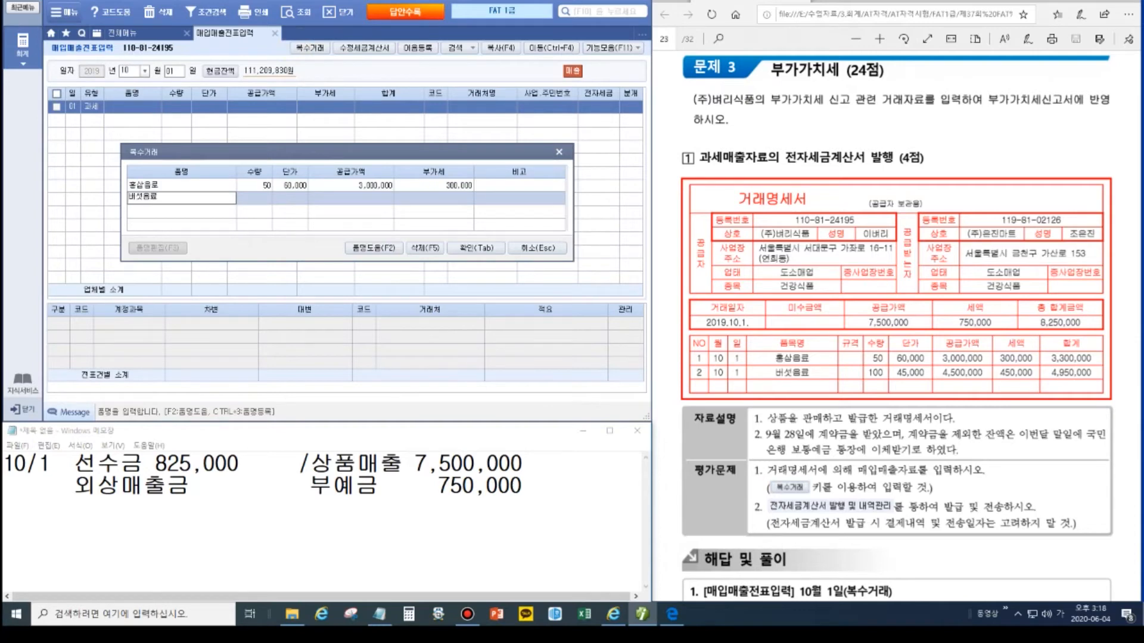
pyautogui.press('Up')
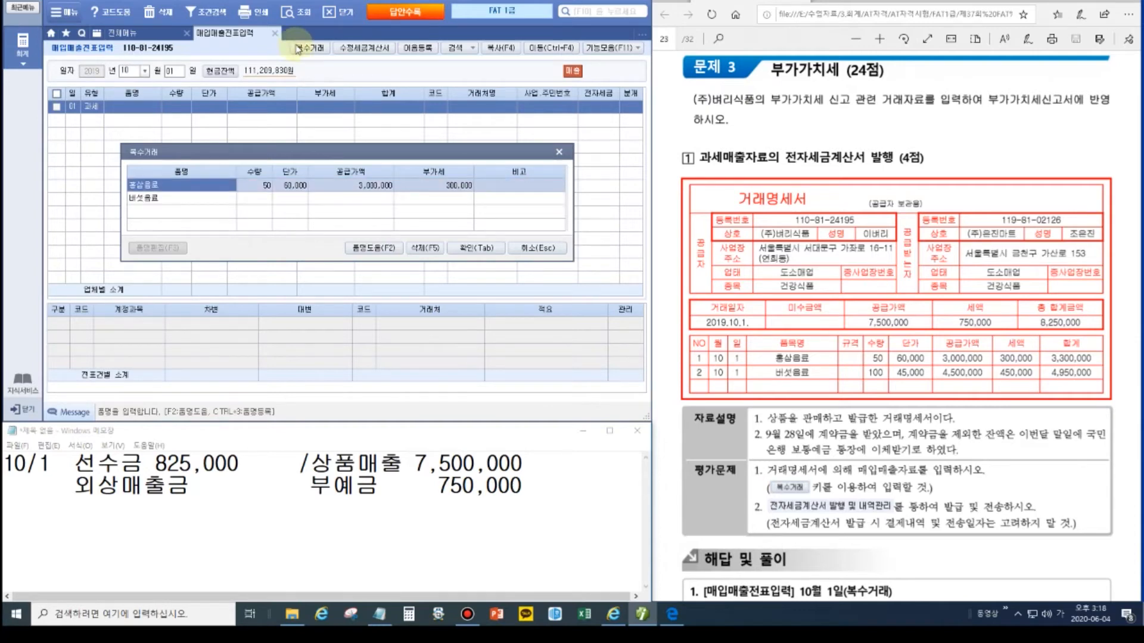
pyautogui.write('홍삼음료')
pyautogui.press('Return')
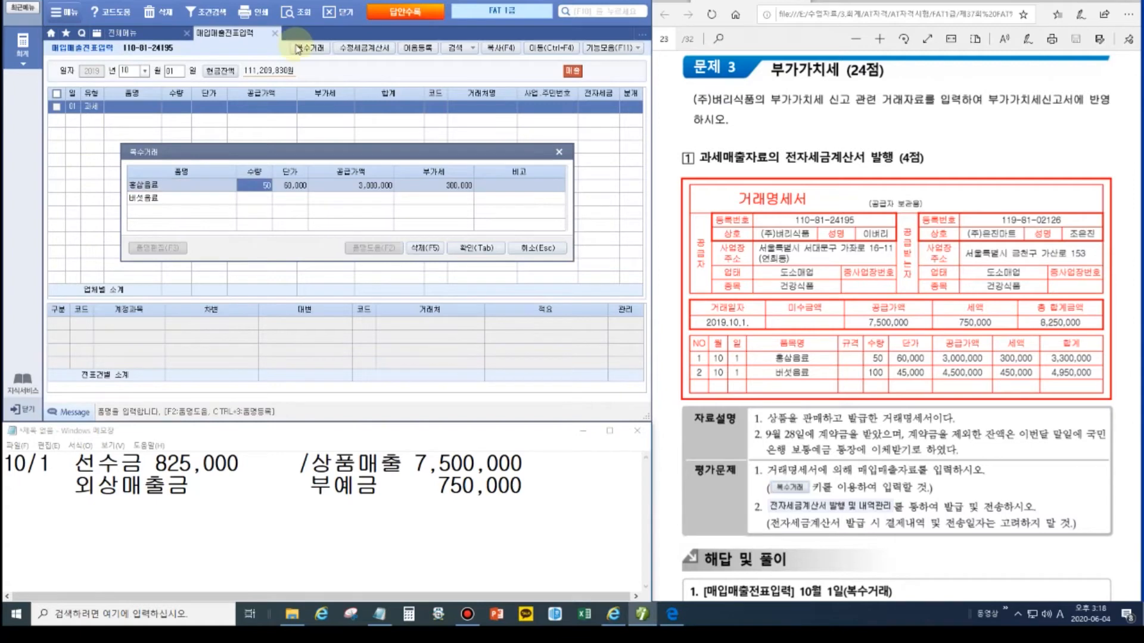
pyautogui.press('Down')
pyautogui.write('100')
pyautogui.press('Return')
pyautogui.write('45000')
pyautogui.press('Return')
pyautogui.press('Return')
pyautogui.press('Return')
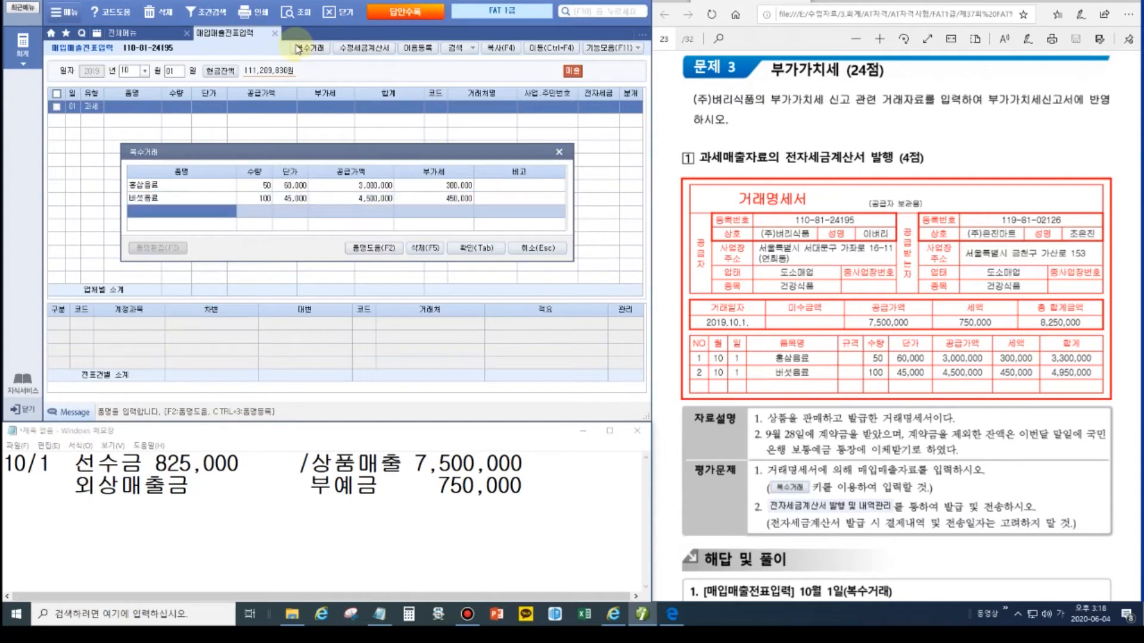
pyautogui.click(467, 246)
# Step: Assign customer (주)은진마트 to the 10/1 sale
pyautogui.click(435, 109)
pyautogui.write('은진')
pyautogui.press('Return')
pyautogui.press('Return')
pyautogui.press('Return')
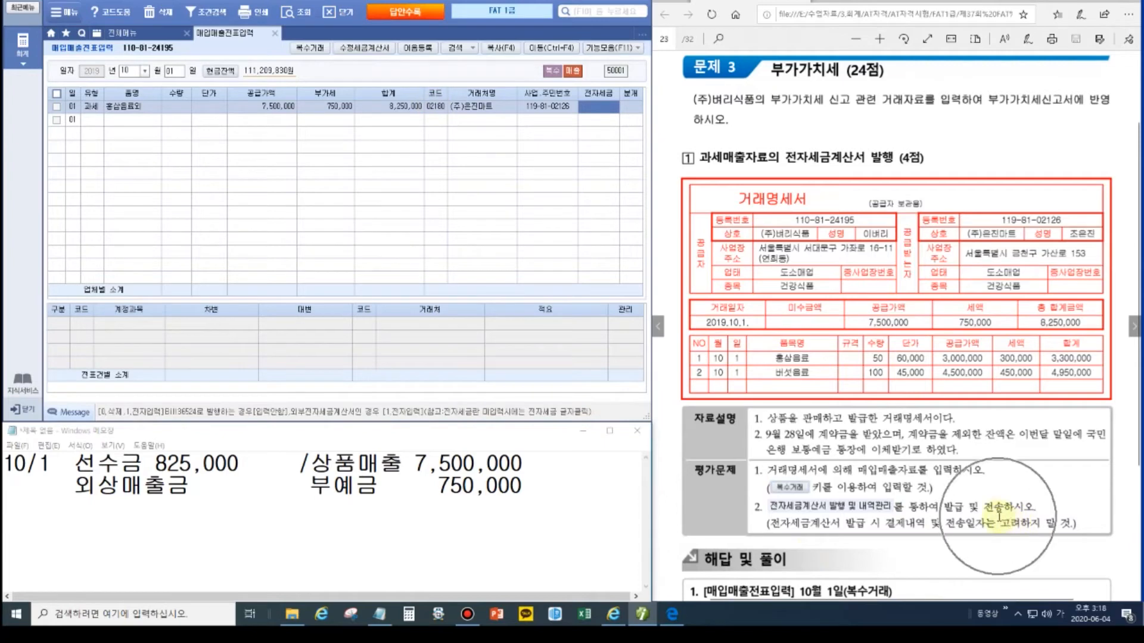
# Step: Set the sale's journal type to 3.혼합
pyautogui.press('Return')
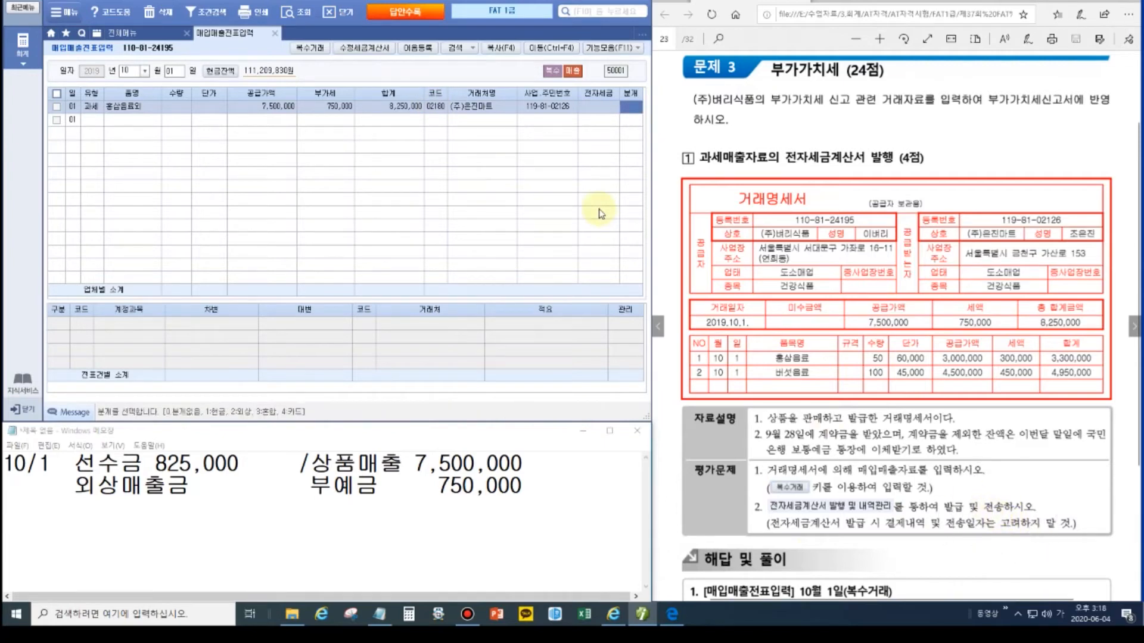
pyautogui.write('2')
pyautogui.press('Return')
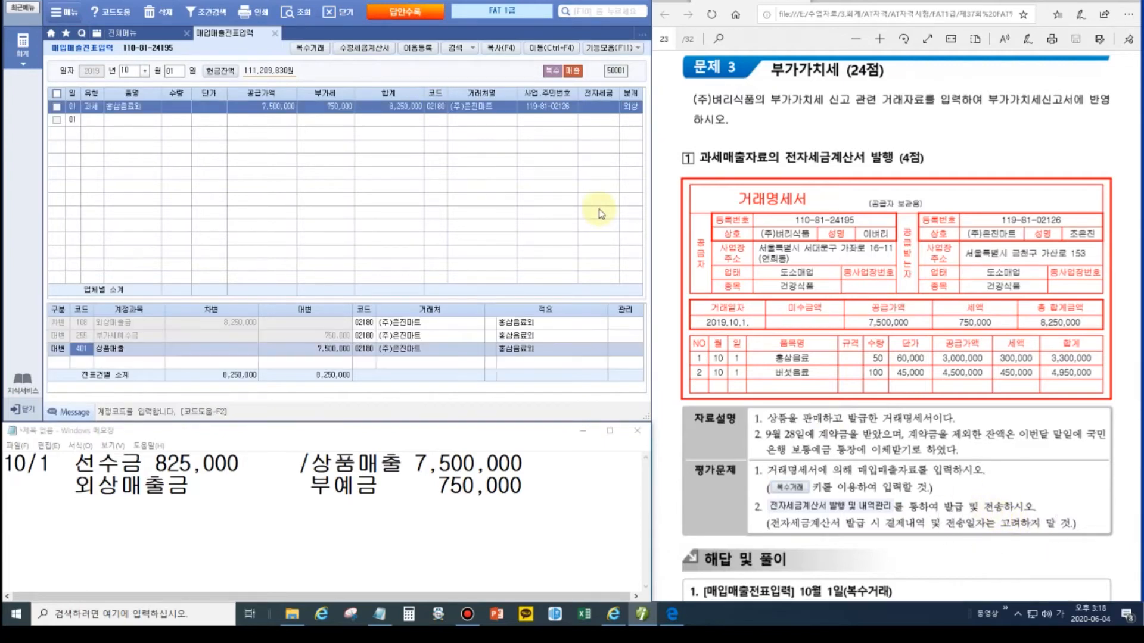
pyautogui.click(631, 106)
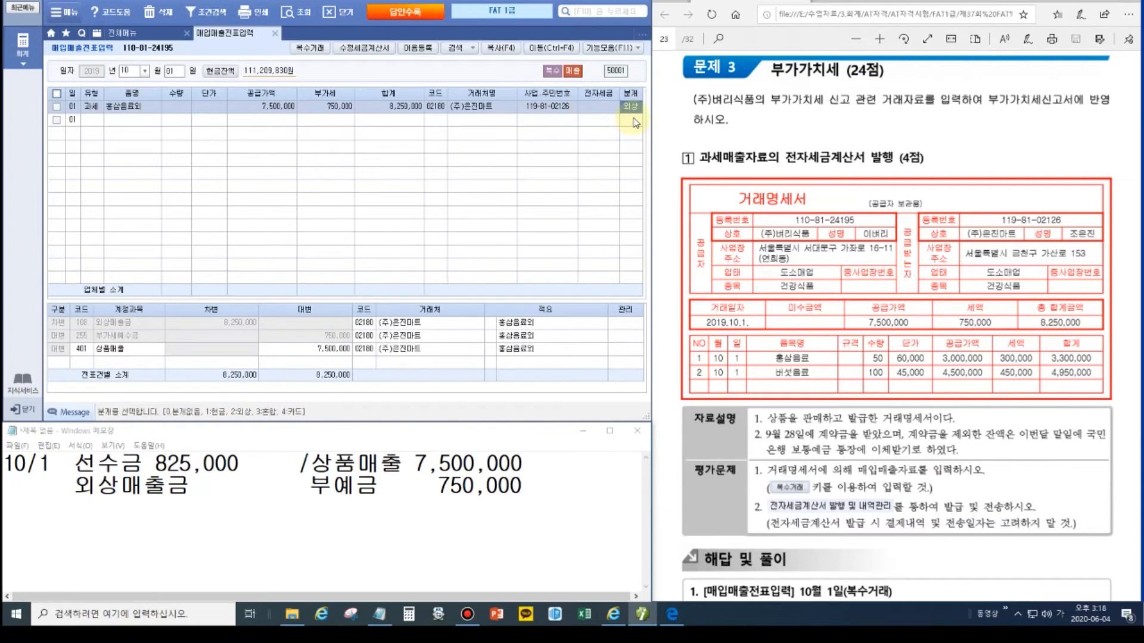
pyautogui.press('3')
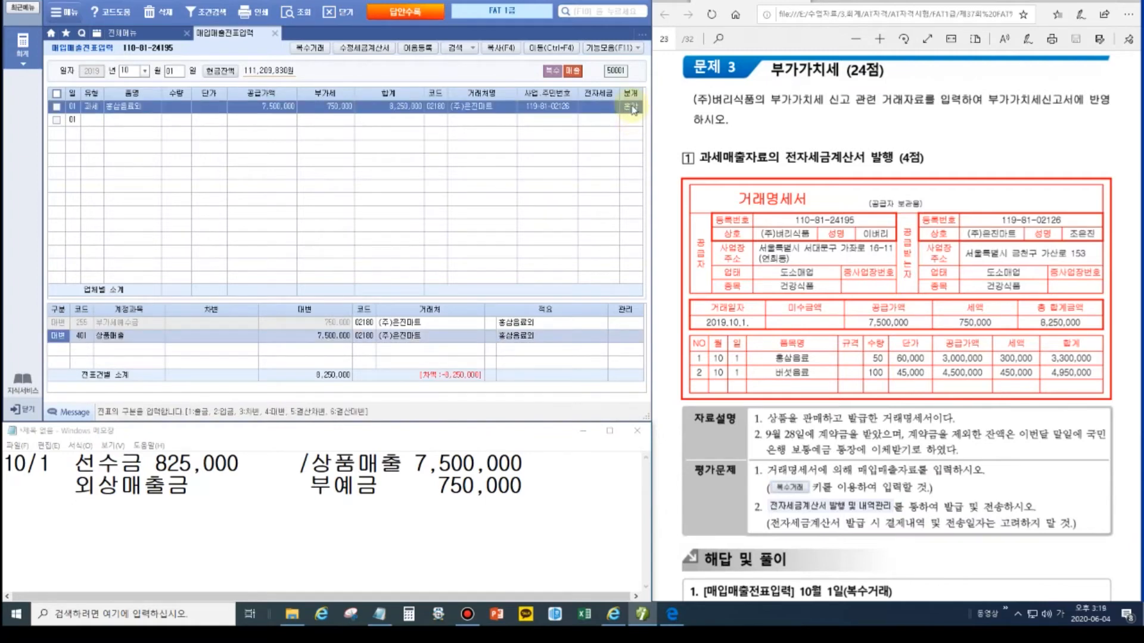
# Step: Add debit lines 259 선수금 825,000 and 108 외상매출금 7,425,000
pyautogui.press('Return')
pyautogui.press('Return')
pyautogui.press('Return')
pyautogui.write('3259')
pyautogui.press('Return')
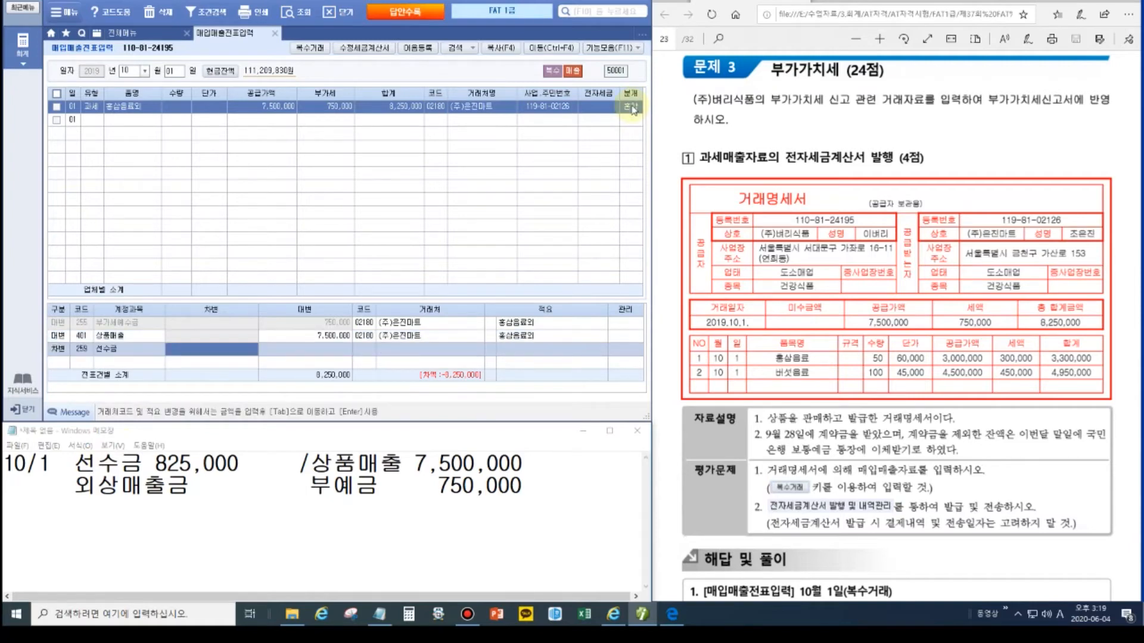
pyautogui.write('825,000')
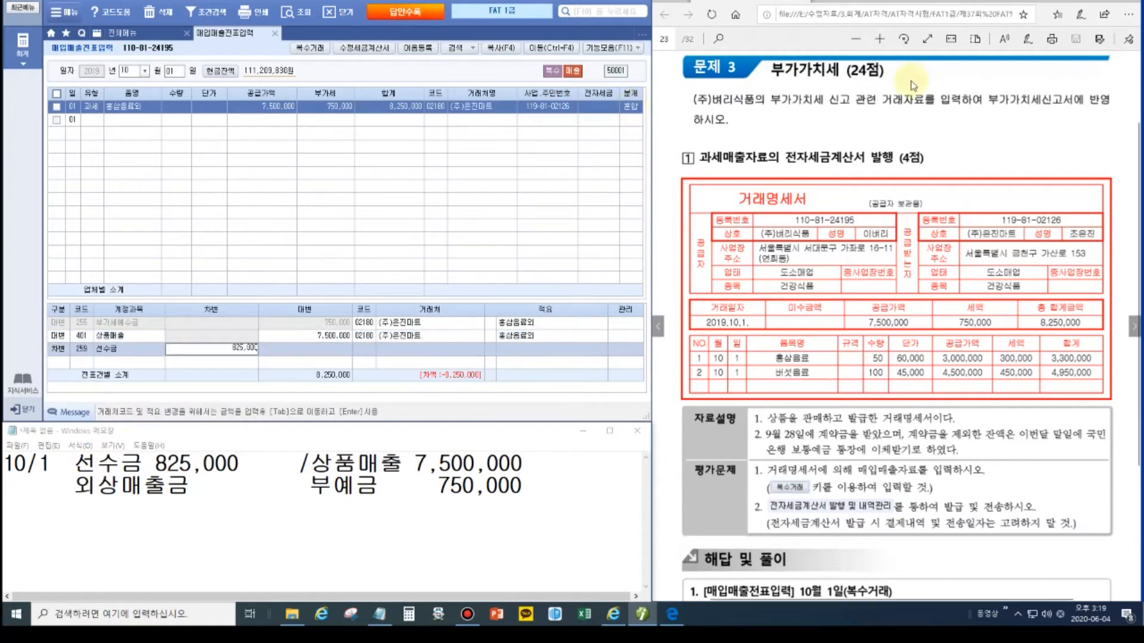
pyautogui.press('Return')
pyautogui.press('Return')
pyautogui.press('Return')
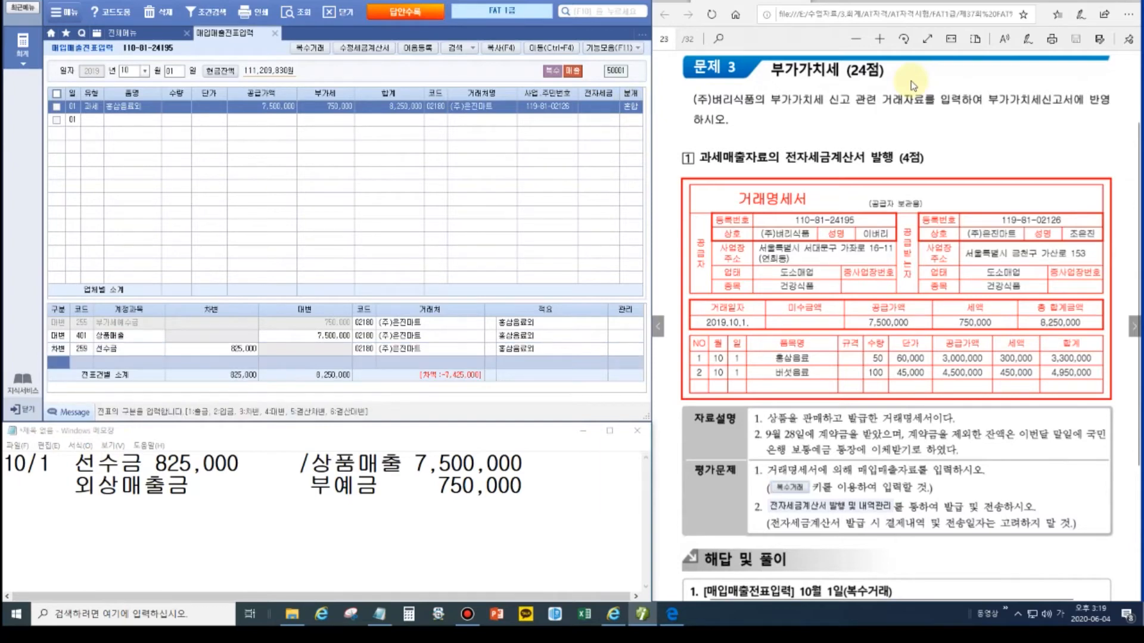
pyautogui.press('ctrl')
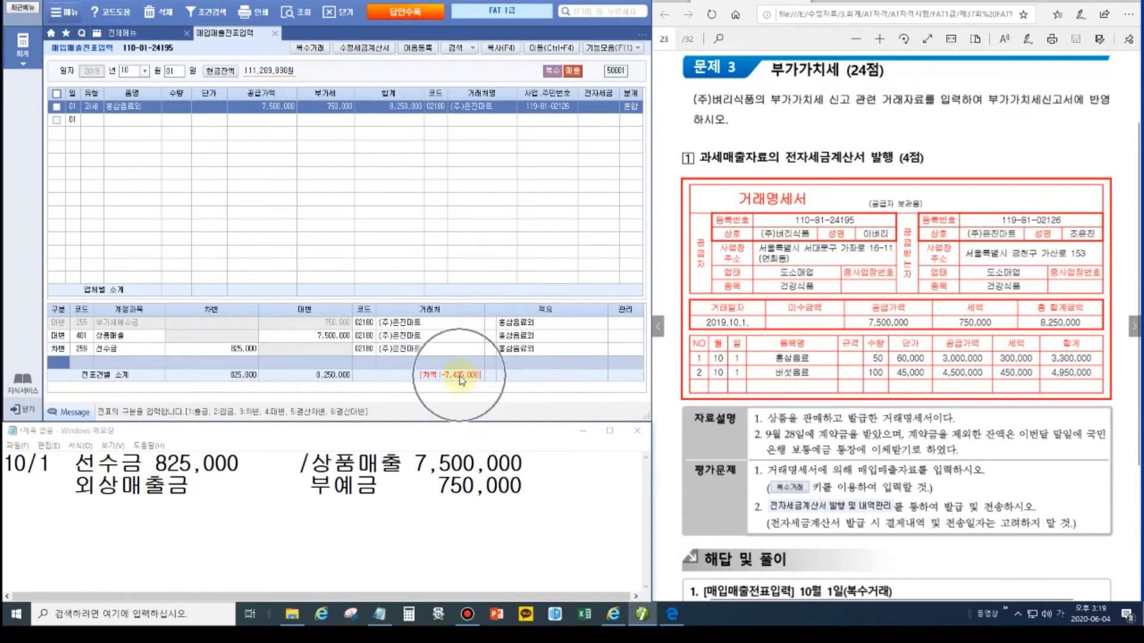
pyautogui.write('3')
pyautogui.press('Return')
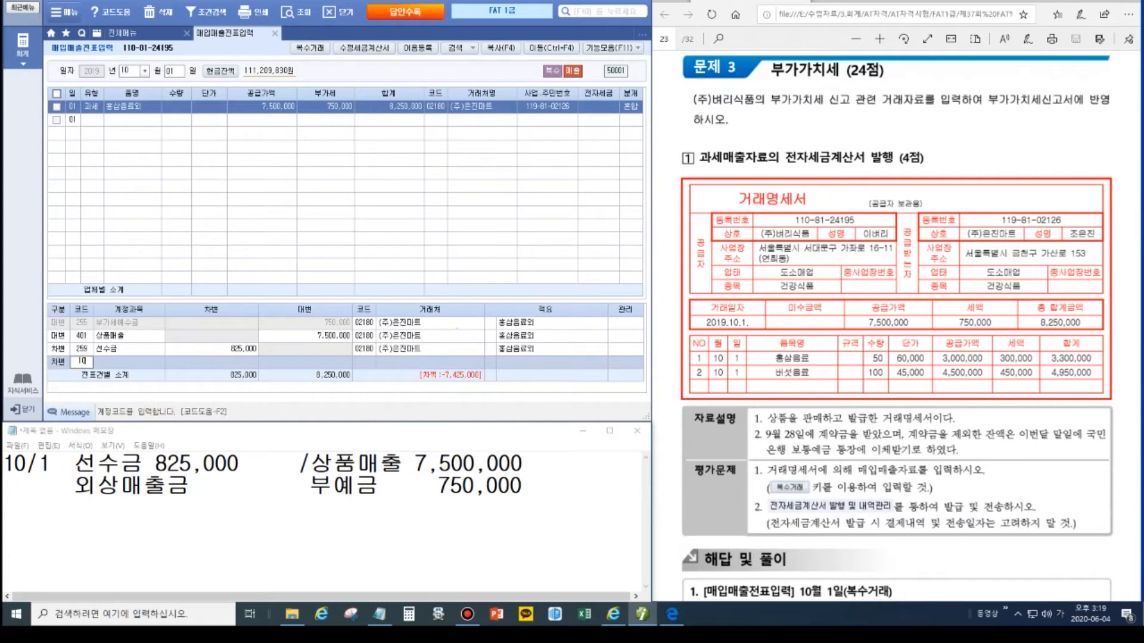
pyautogui.write('108')
pyautogui.press('Return')
pyautogui.write('7425000')
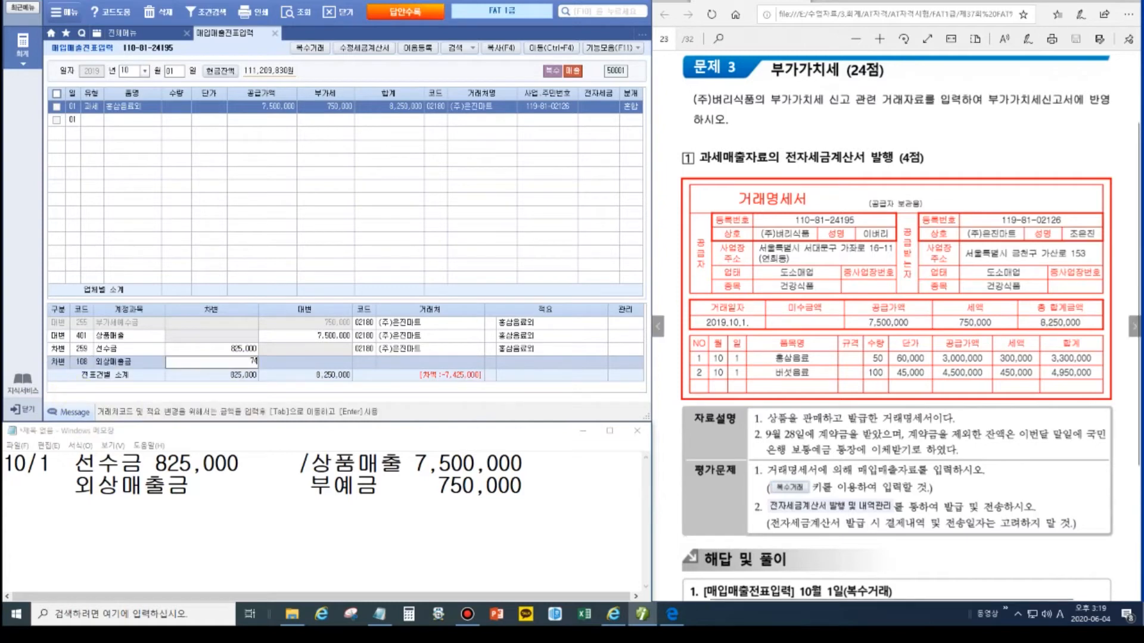
pyautogui.press('Return')
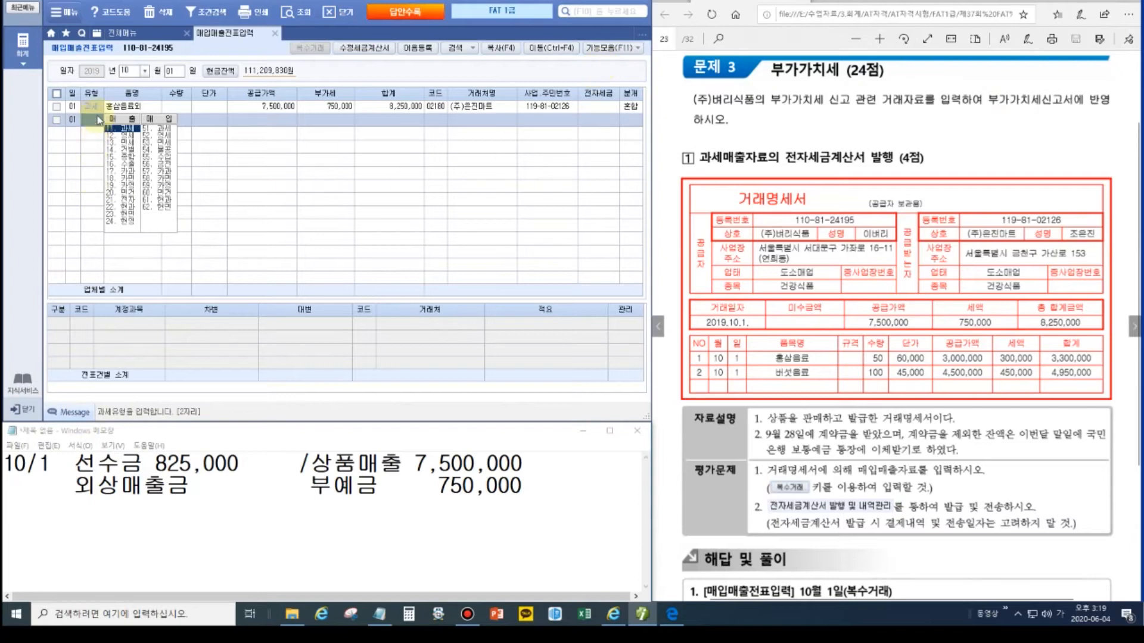
# Step: Review the 10/1 sale row and bring up the full menu
pyautogui.click(94, 106)
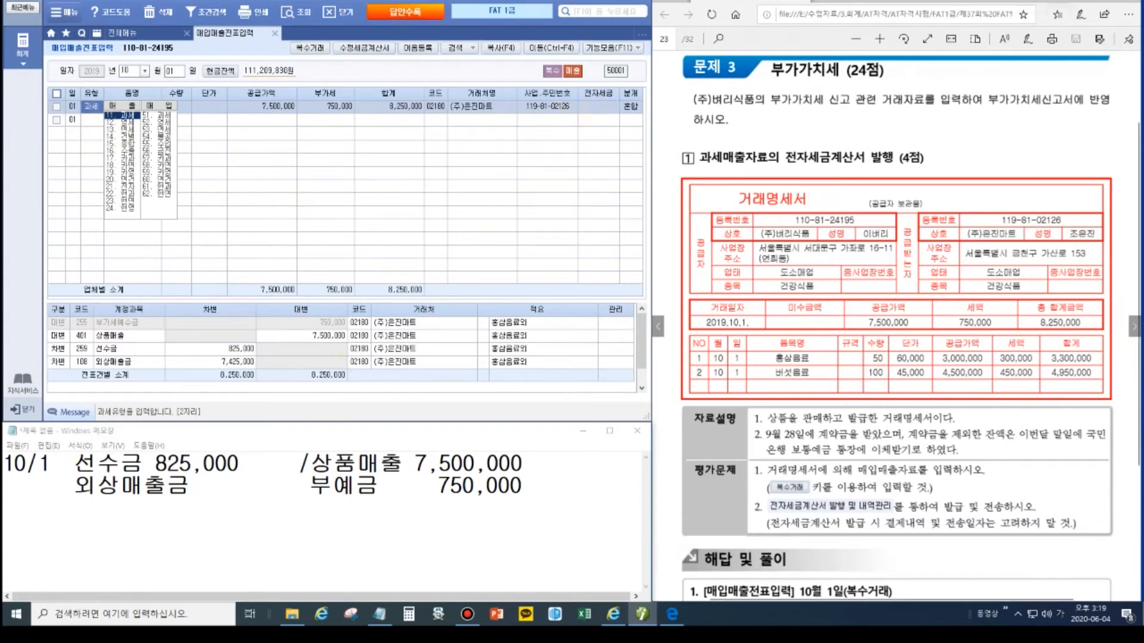
pyautogui.click(1110, 2)
pyautogui.click(1135, 92)
pyautogui.moveTo(577, 87); pyautogui.dragTo(621, 125)
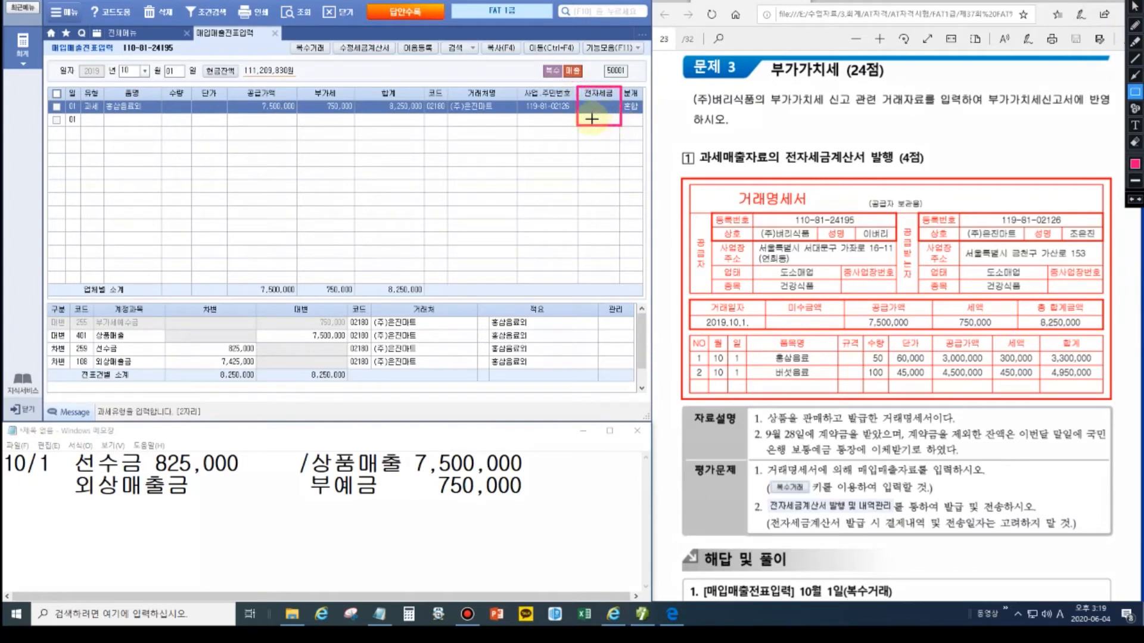
pyautogui.click(122, 33)
# Step: Load the October 1 invoices in e-tax issuance and tick the (주)은진마트 invoice
pyautogui.click(279, 261)
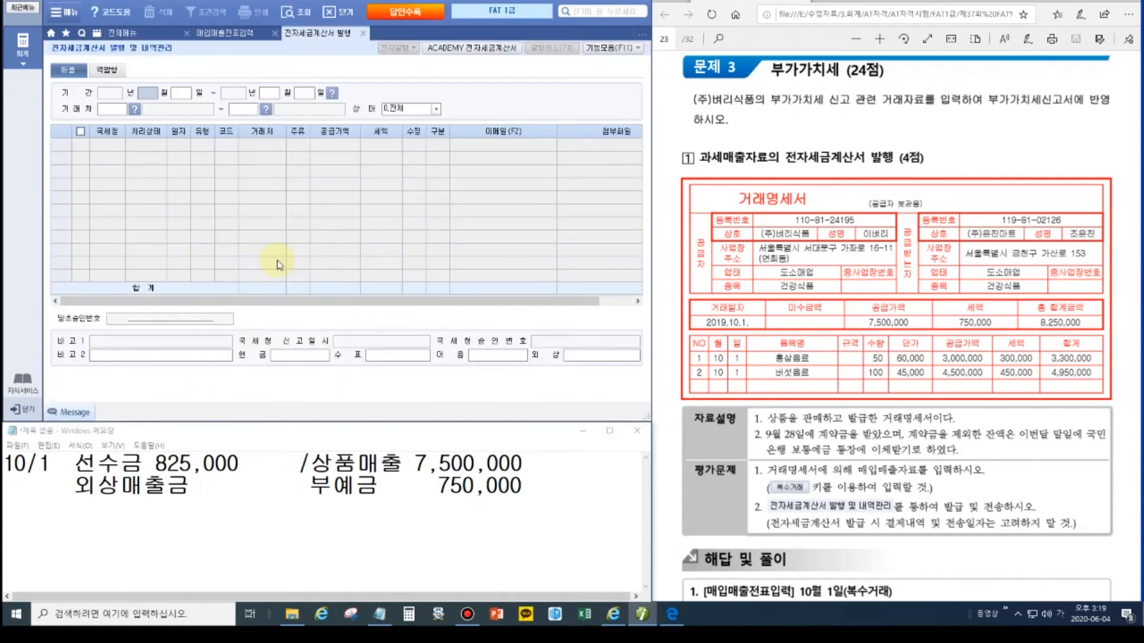
pyautogui.write('10011001')
pyautogui.press('Return')
pyautogui.press('Return')
pyautogui.press('Return')
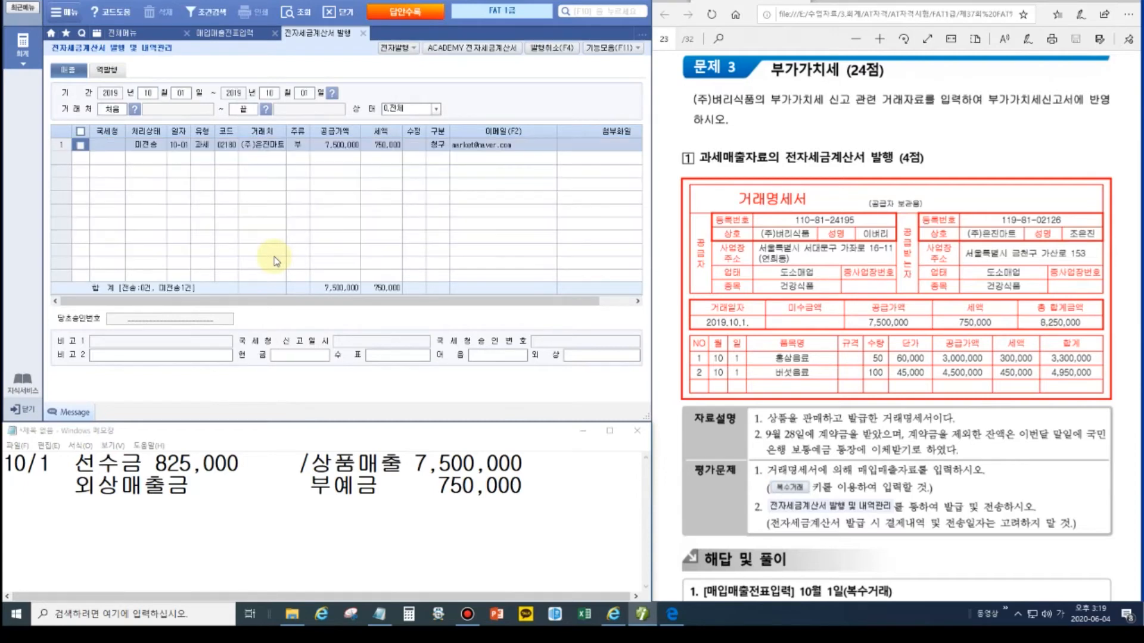
pyautogui.click(81, 145)
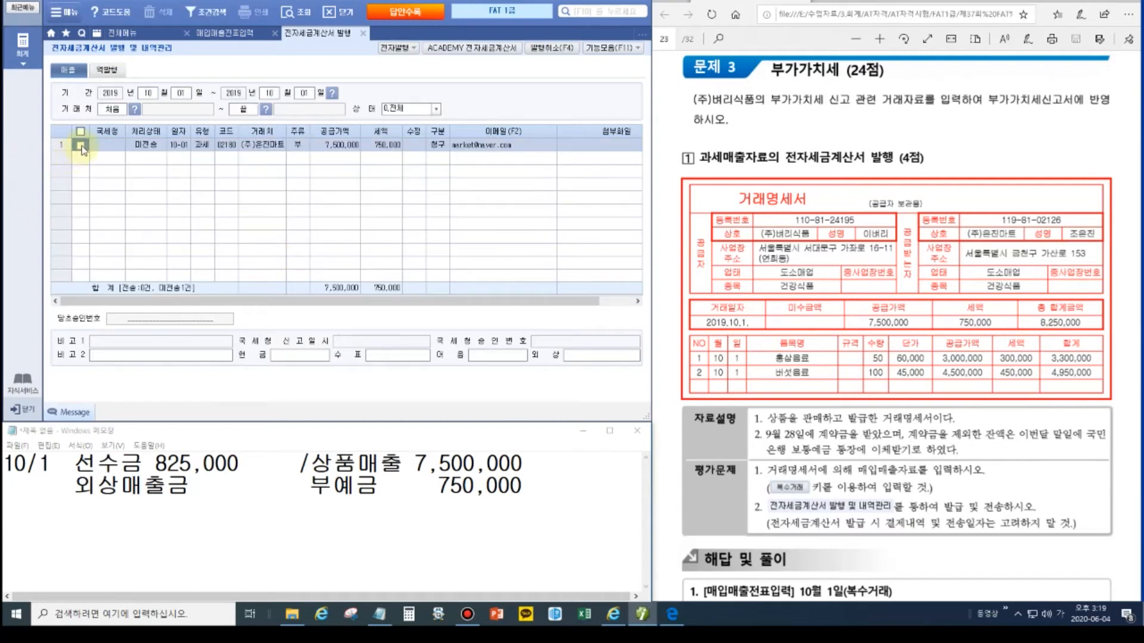
# Step: Enter 825,000 cash and 7,425,000 on credit for the invoice, then start 전자발행
pyautogui.click(299, 359)
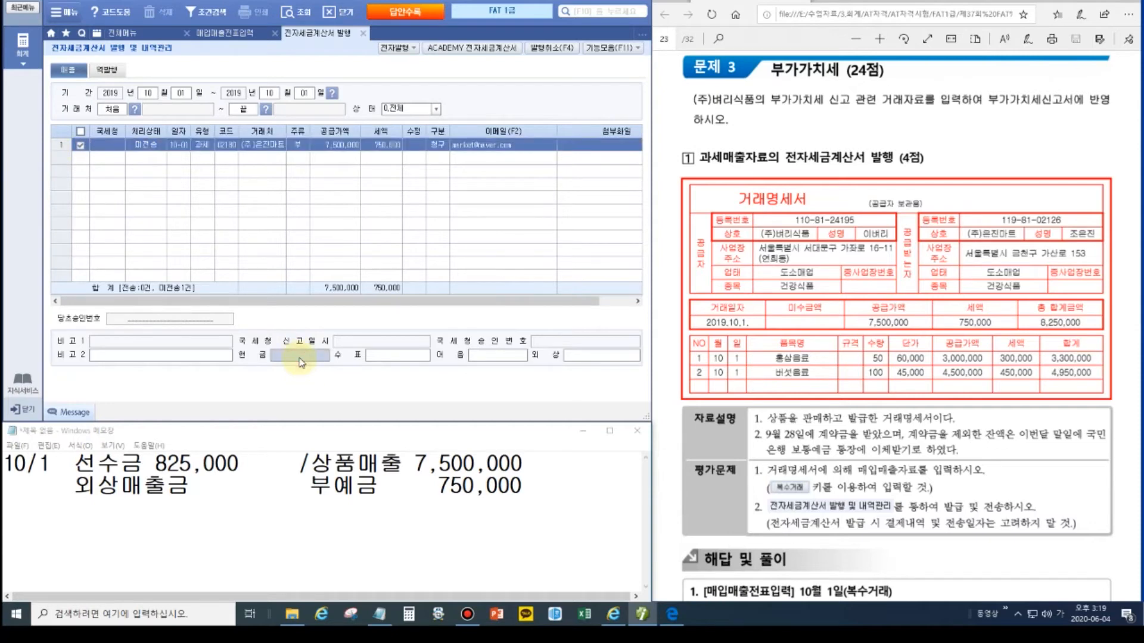
pyautogui.click(300, 358)
pyautogui.press('Hangul')
pyautogui.press('Return')
pyautogui.click(583, 361)
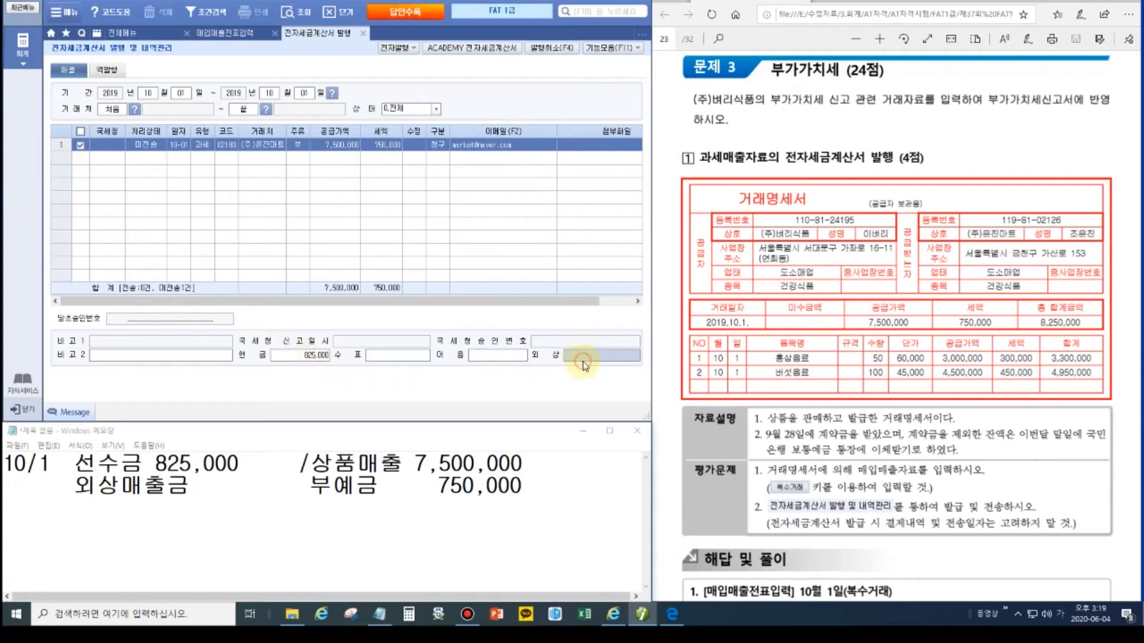
pyautogui.click(238, 36)
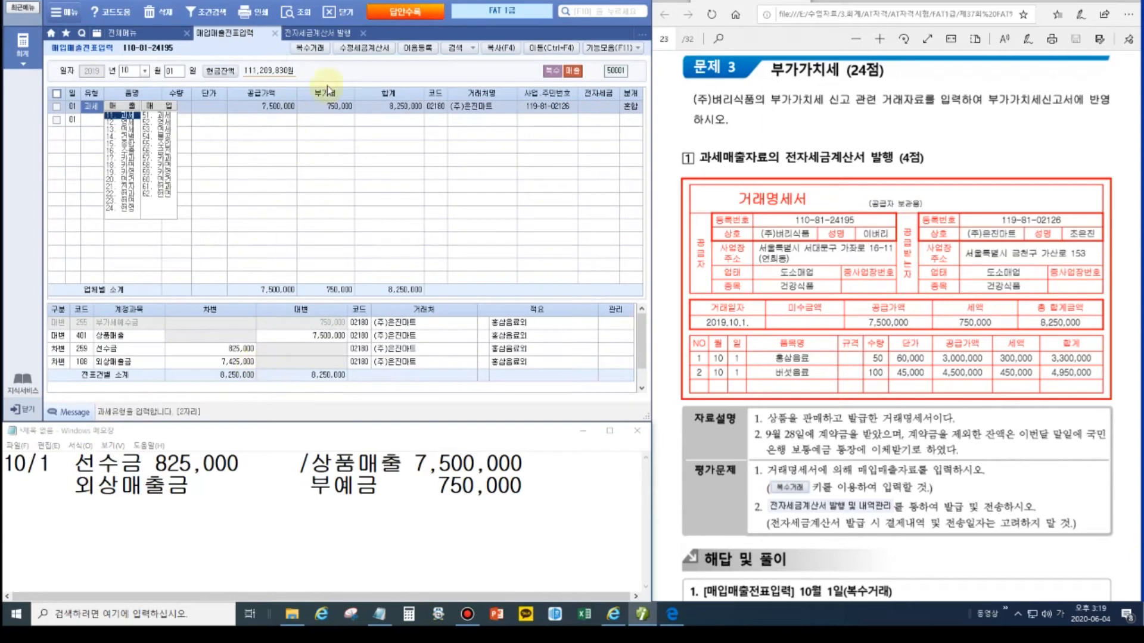
pyautogui.click(325, 34)
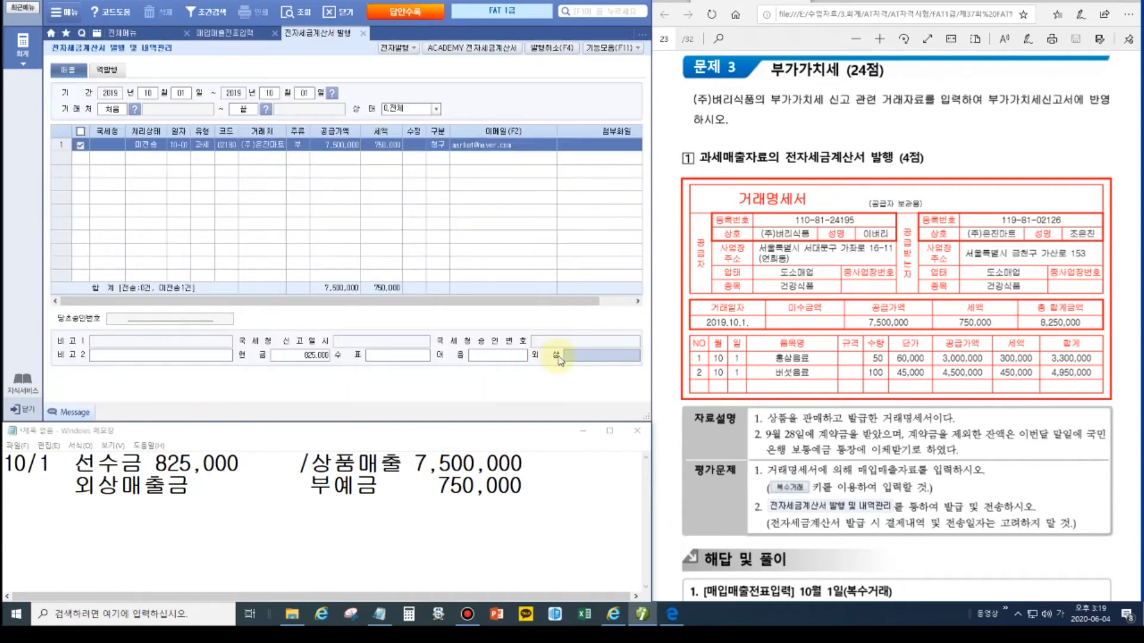
pyautogui.write('7,425,000')
pyautogui.press('Return')
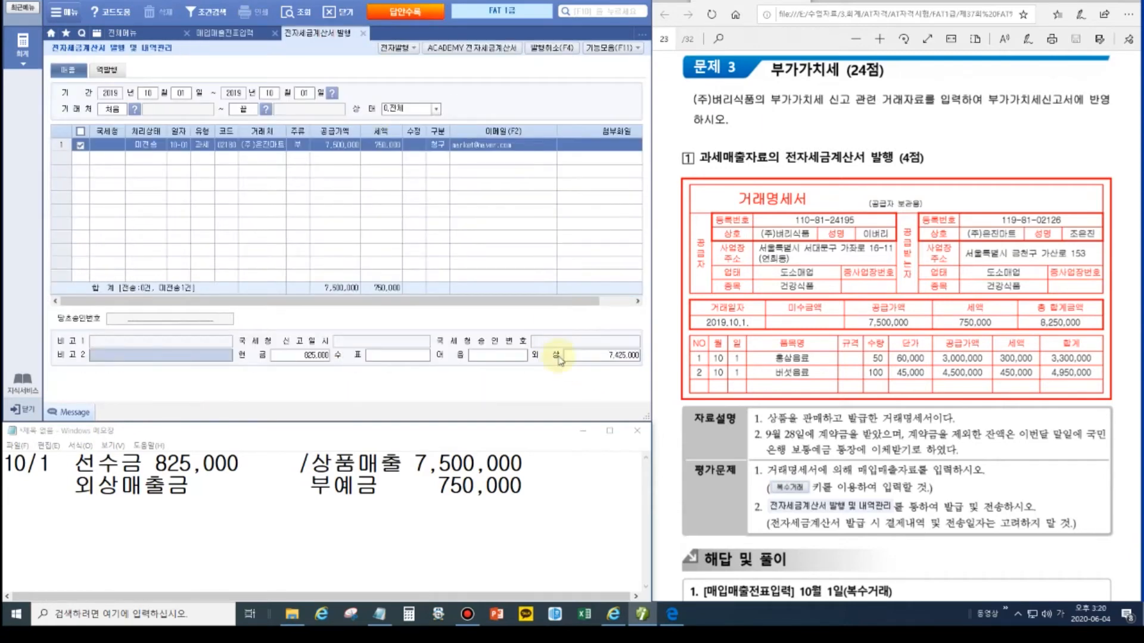
pyautogui.click(403, 53)
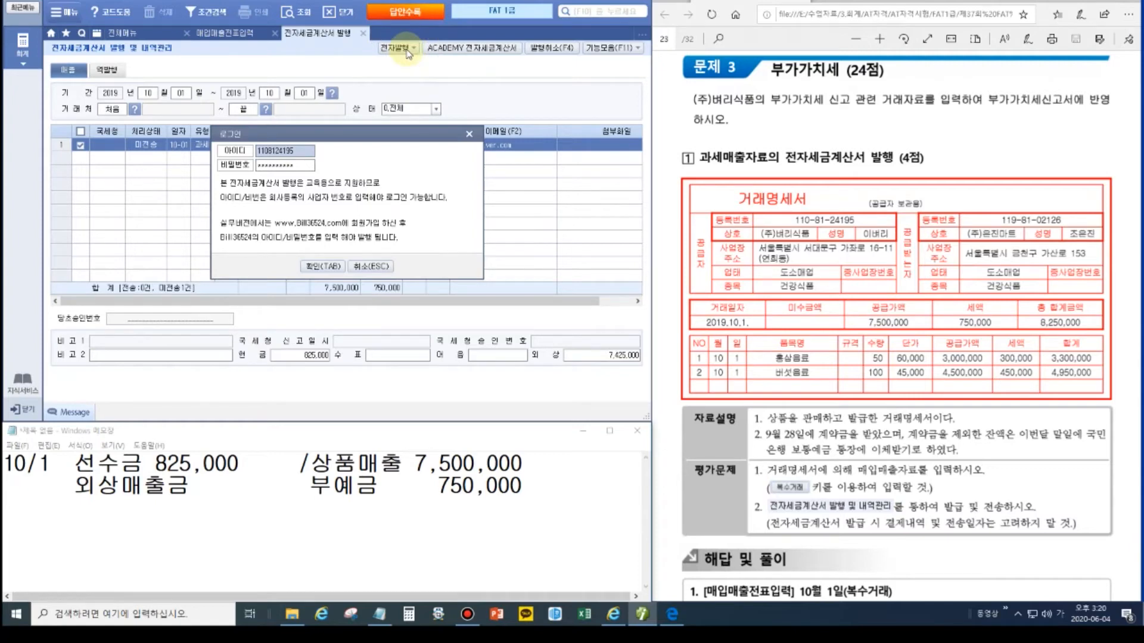
# Step: Log in and issue the previewed 10/1 tax invoice, dismissing the completion notice
pyautogui.click(330, 269)
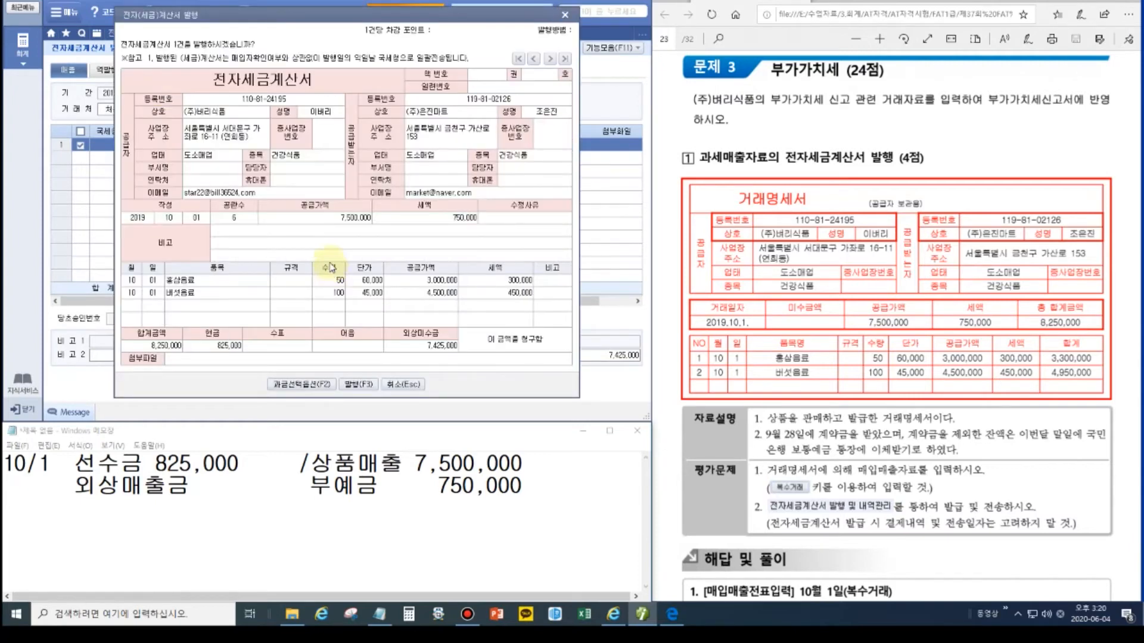
pyautogui.moveTo(406, 18); pyautogui.dragTo(438, 92)
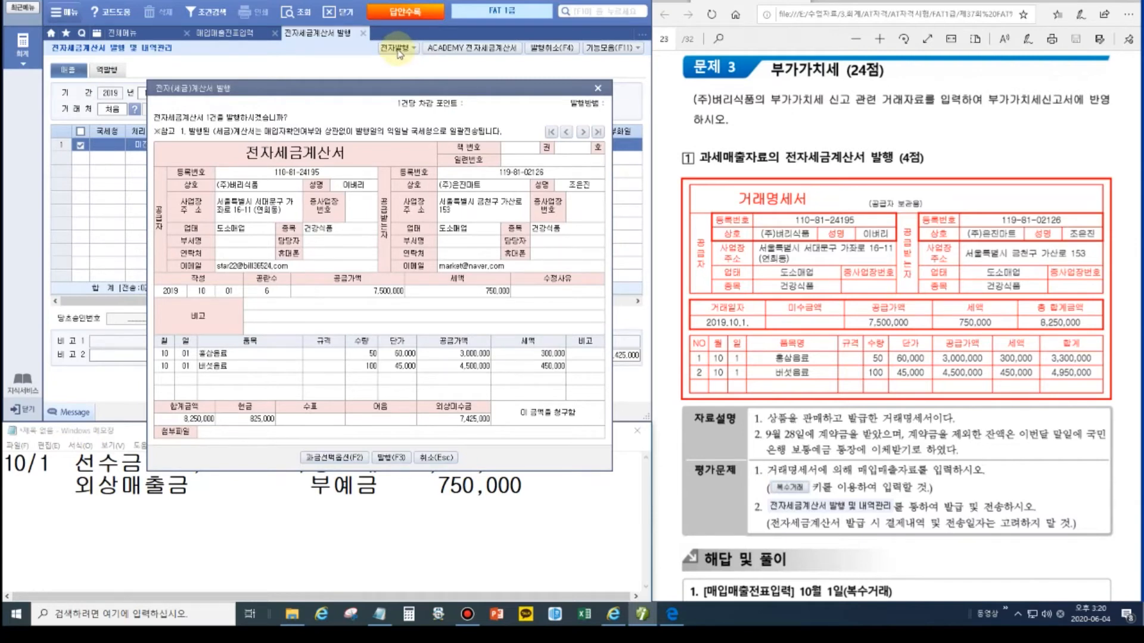
pyautogui.click(386, 458)
pyautogui.click(573, 326)
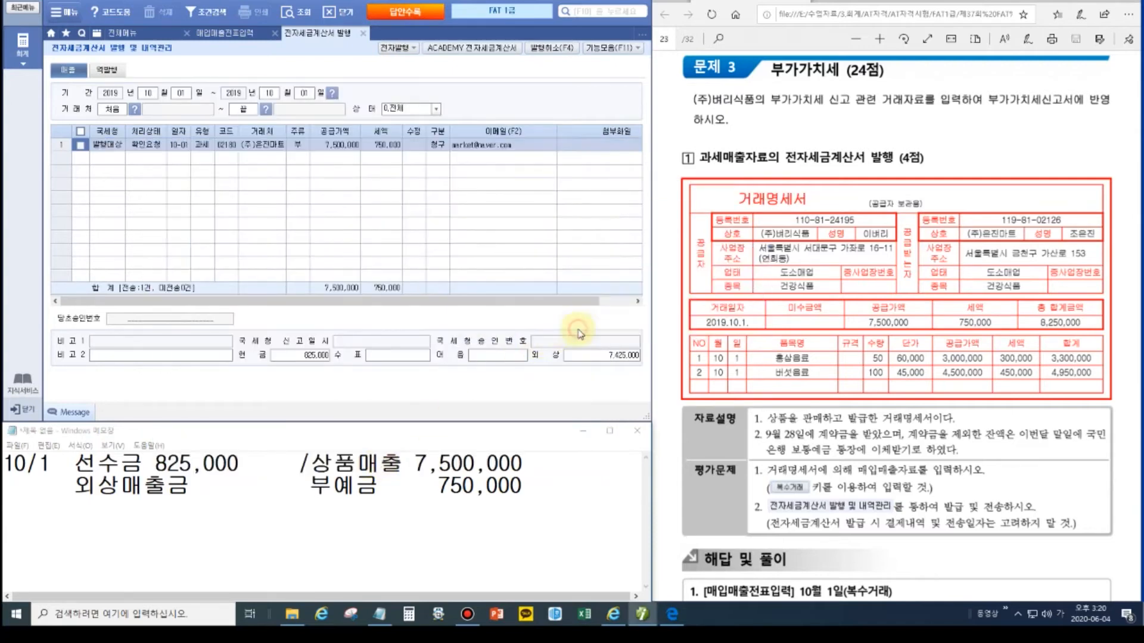
pyautogui.click(497, 52)
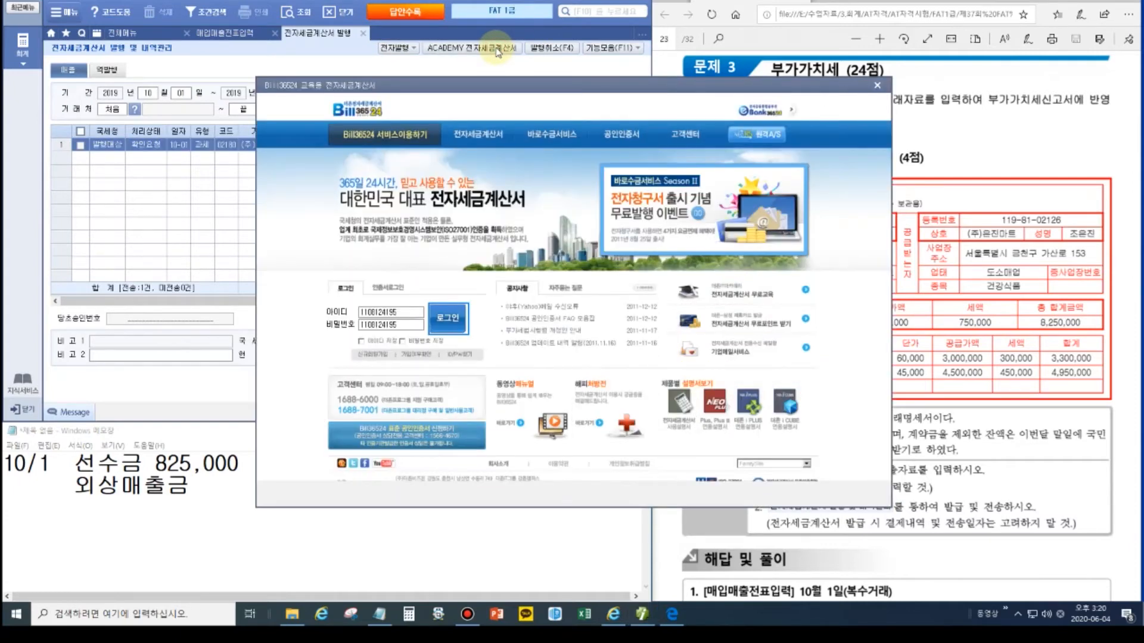
# Step: On Bill36524, log in and issue and transmit the 10/1 sales invoice to (주)은진마트
pyautogui.click(497, 53)
pyautogui.click(440, 326)
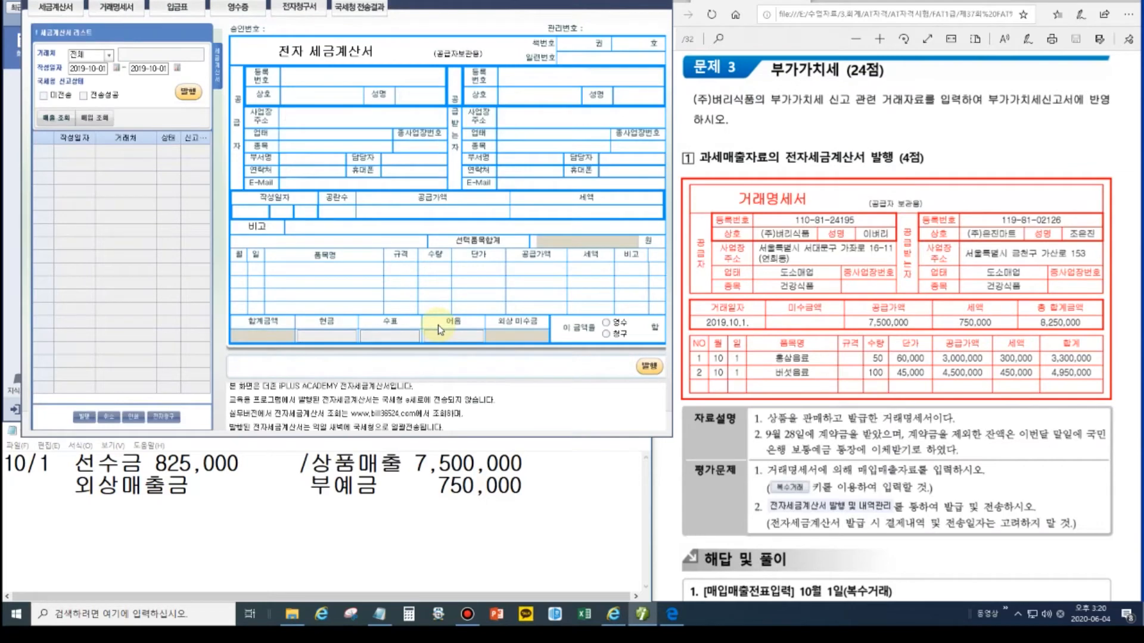
pyautogui.click(57, 119)
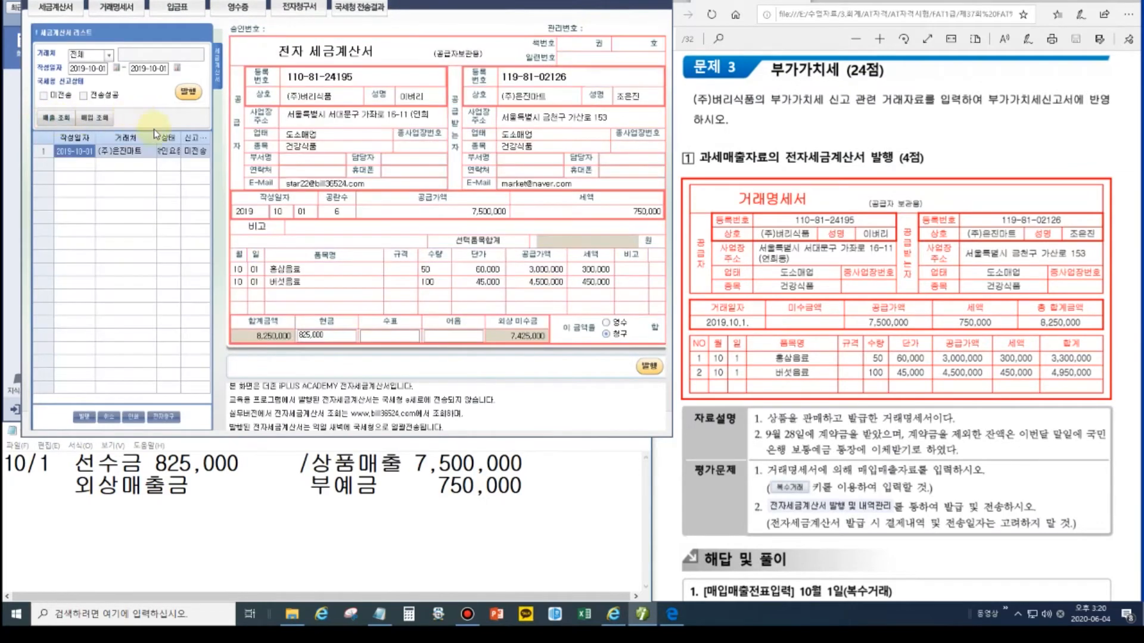
pyautogui.click(188, 93)
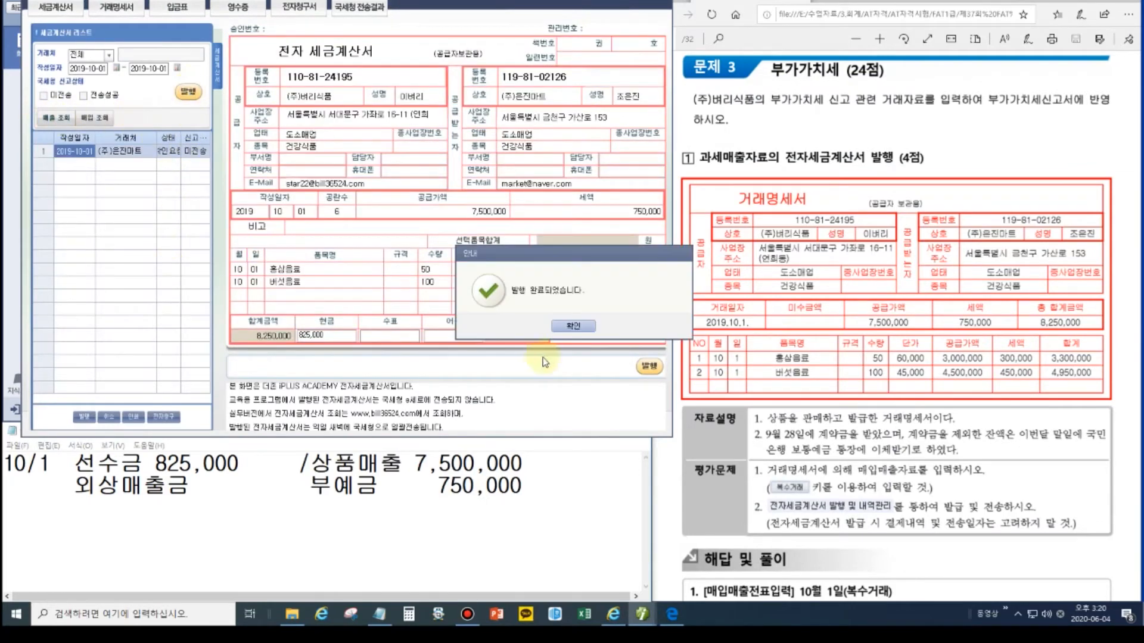
pyautogui.click(574, 326)
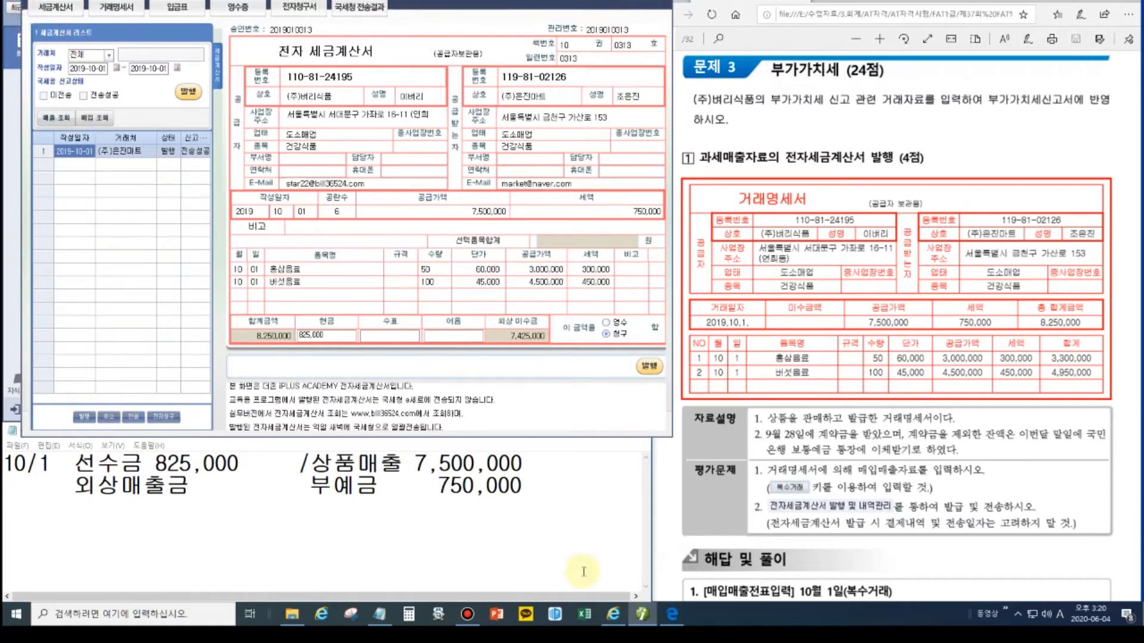
pyautogui.moveTo(642, 611)
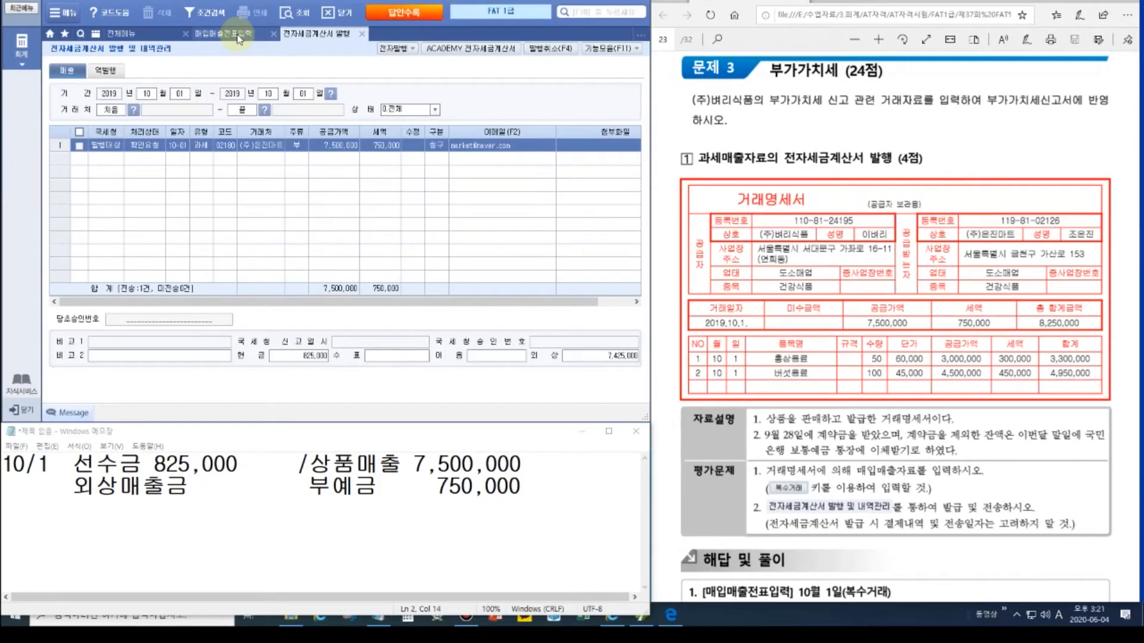
# Step: Reload the voucher list and start a new purchase voucher dated October 7
pyautogui.click(237, 35)
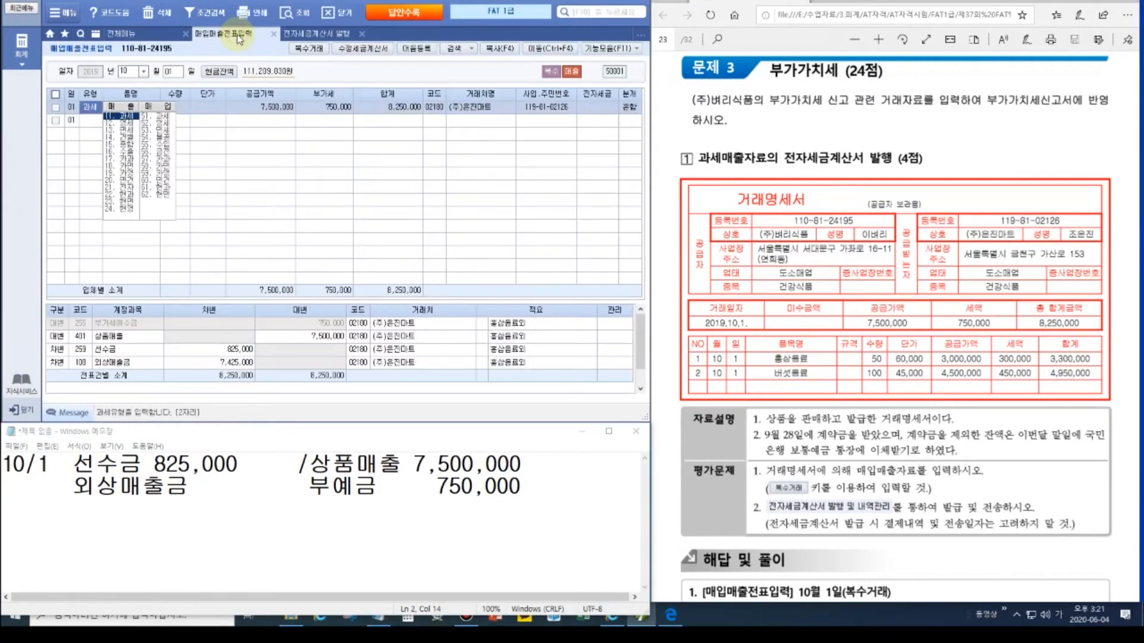
pyautogui.click(295, 13)
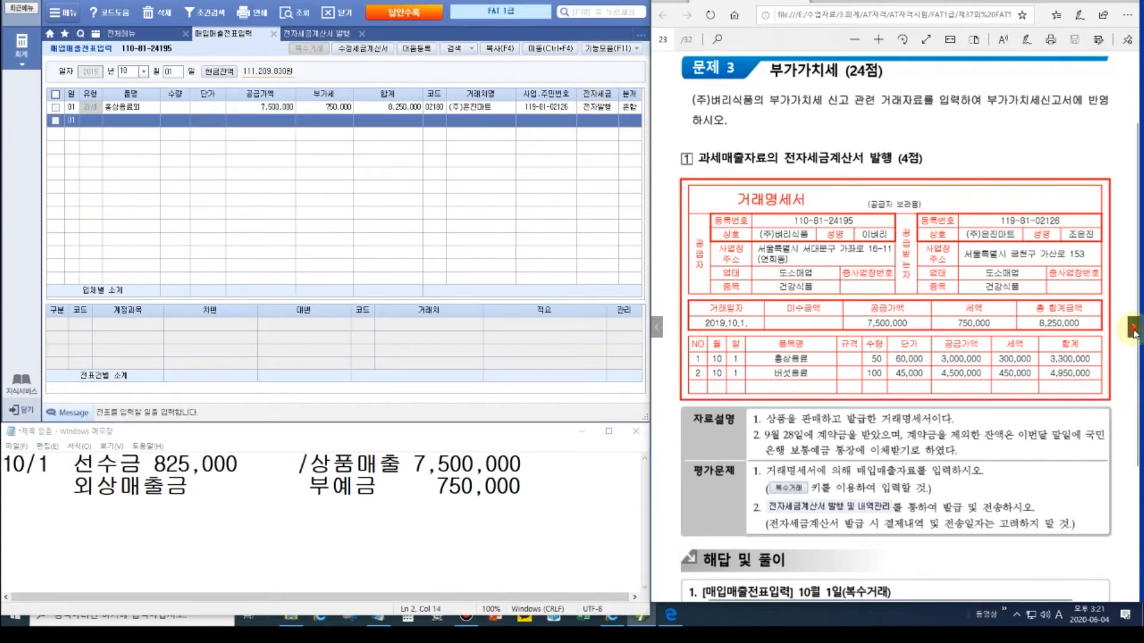
pyautogui.click(1133, 331)
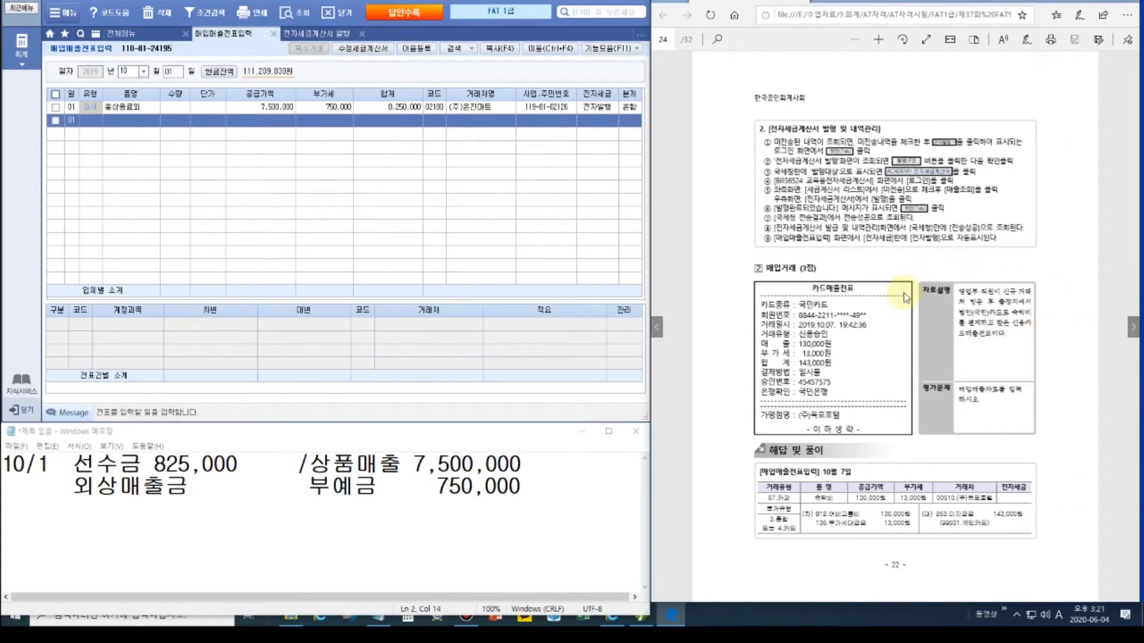
pyautogui.scroll(3, 904, 292)
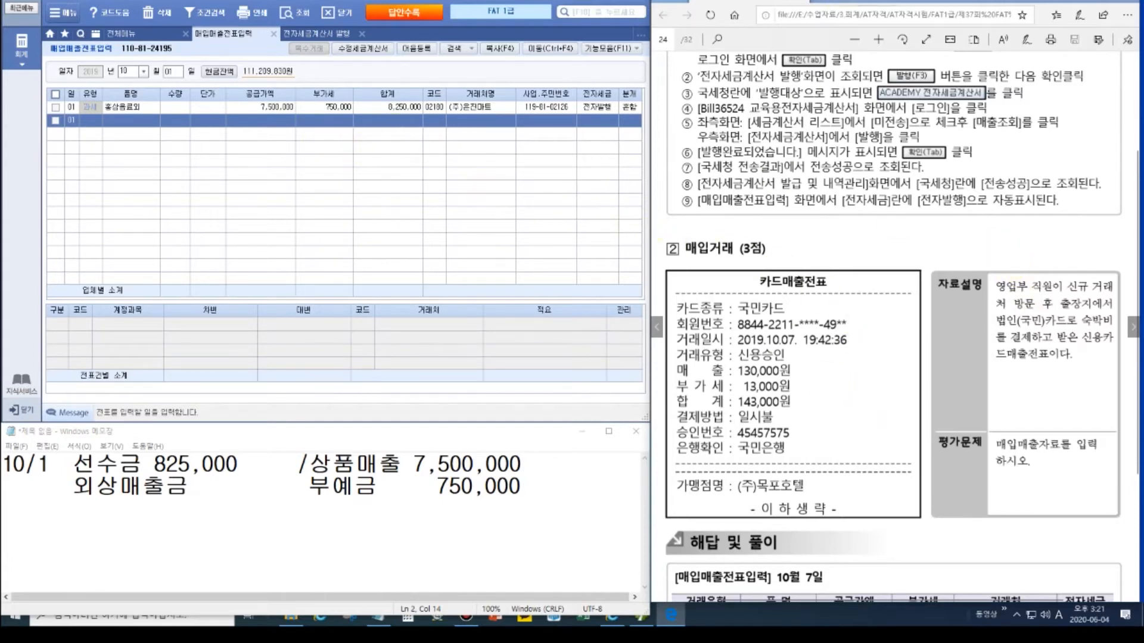
pyautogui.click(128, 72)
pyautogui.write('11')
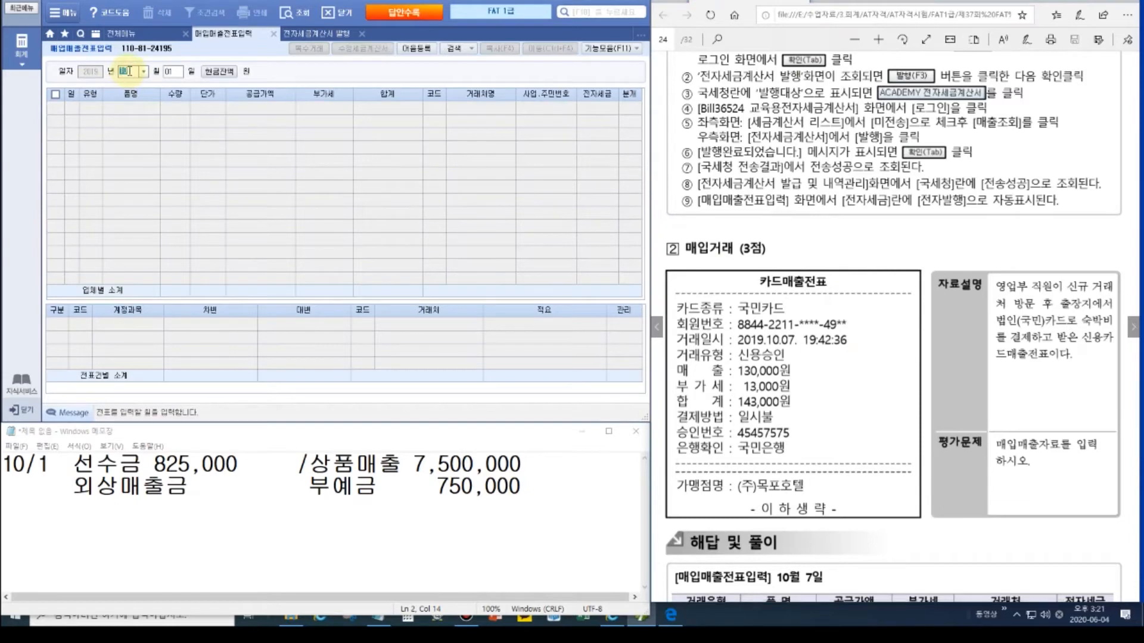
pyautogui.write('007')
pyautogui.press('Return')
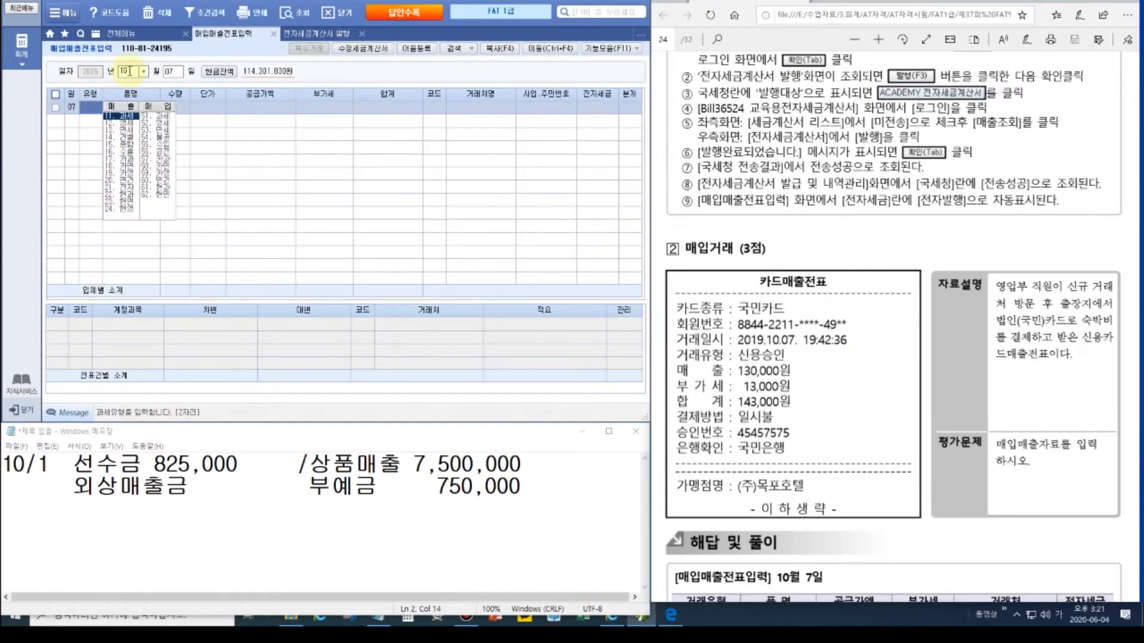
# Step: Enter a 57.카과 row for 숙박비 totaling 143,000 from (주)목포호텔
pyautogui.click(161, 158)
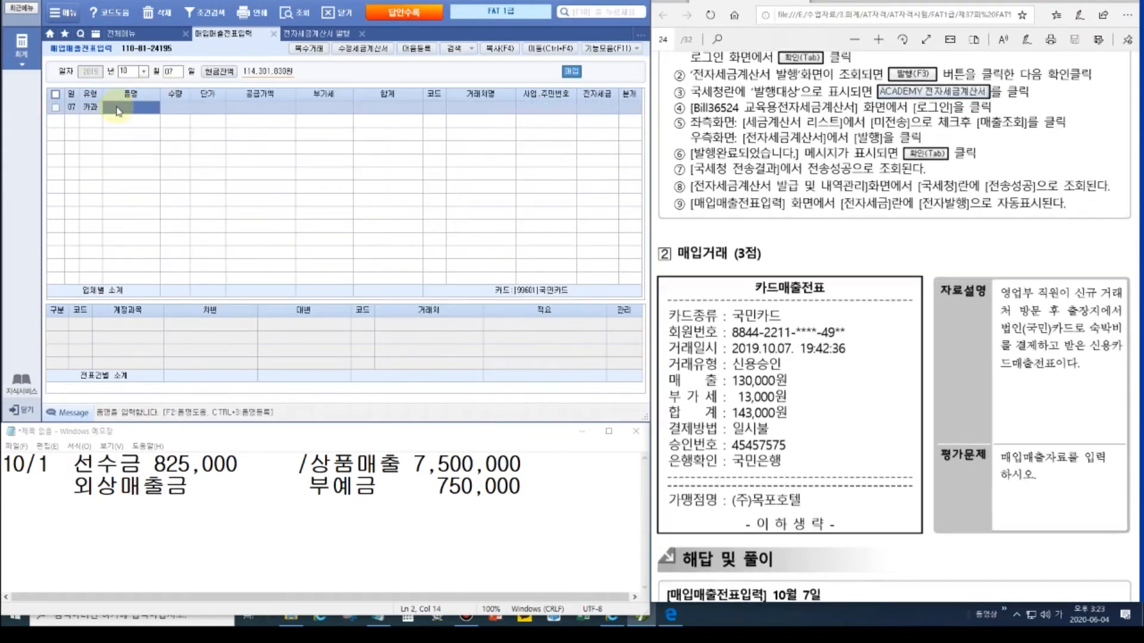
pyautogui.write('숙박비')
pyautogui.press('Return')
pyautogui.press('Return')
pyautogui.press('Return')
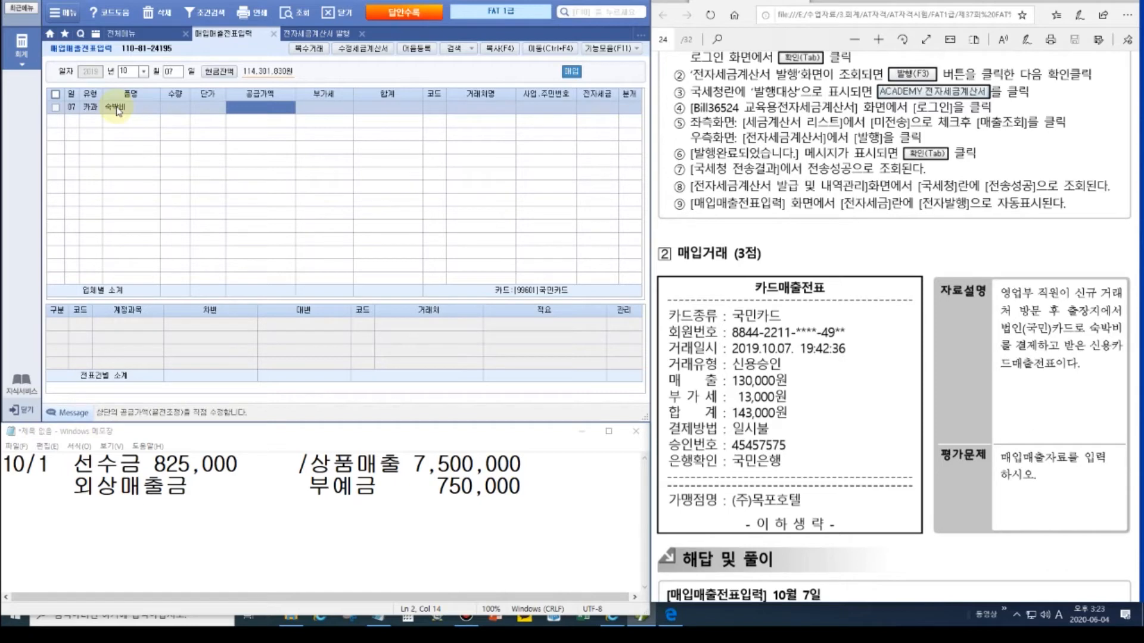
pyautogui.write('143,000')
pyautogui.press('Return')
pyautogui.press('Return')
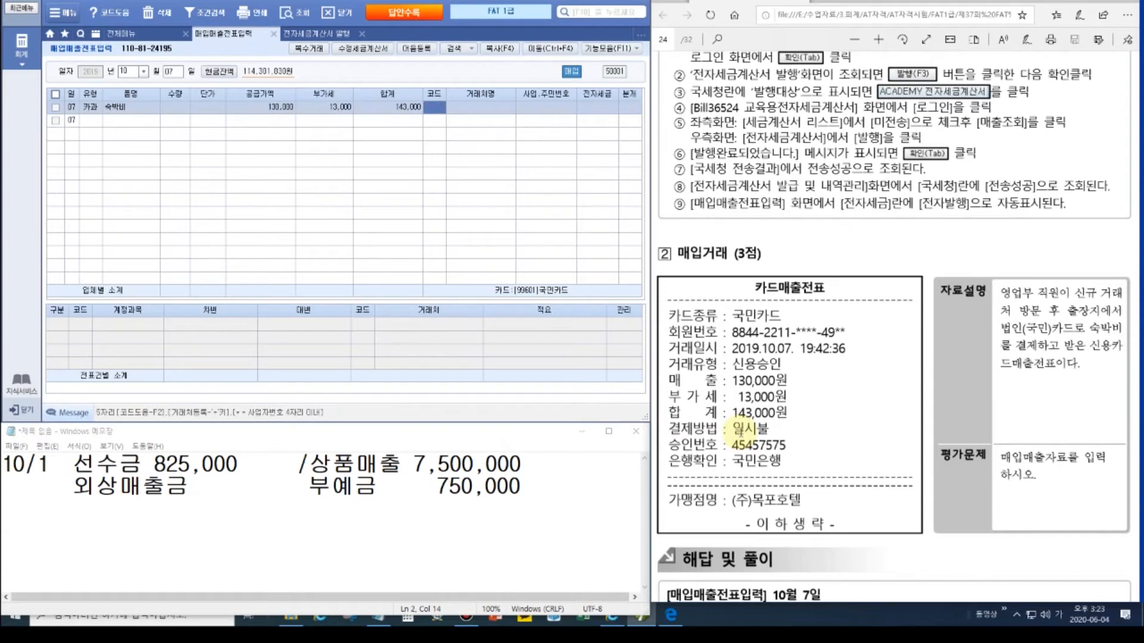
pyautogui.write('목포')
pyautogui.press('Return')
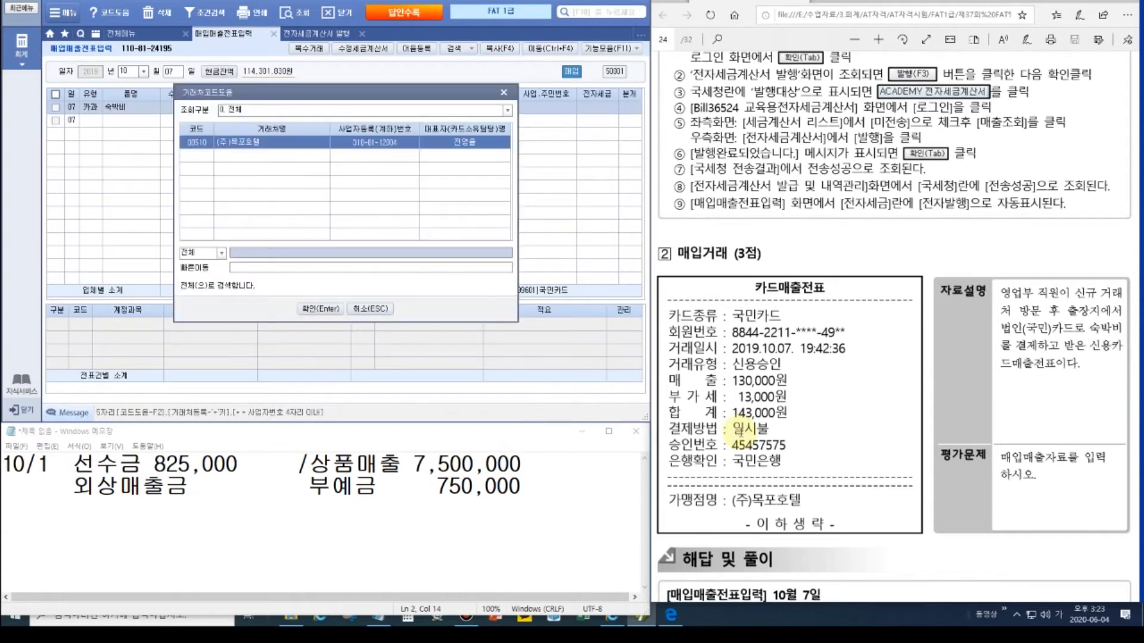
pyautogui.press('Return')
# Step: Journalize it as 4.카드 and change the debit account to 812 여비교통비
pyautogui.press('Return')
pyautogui.write('4')
pyautogui.press('Return')
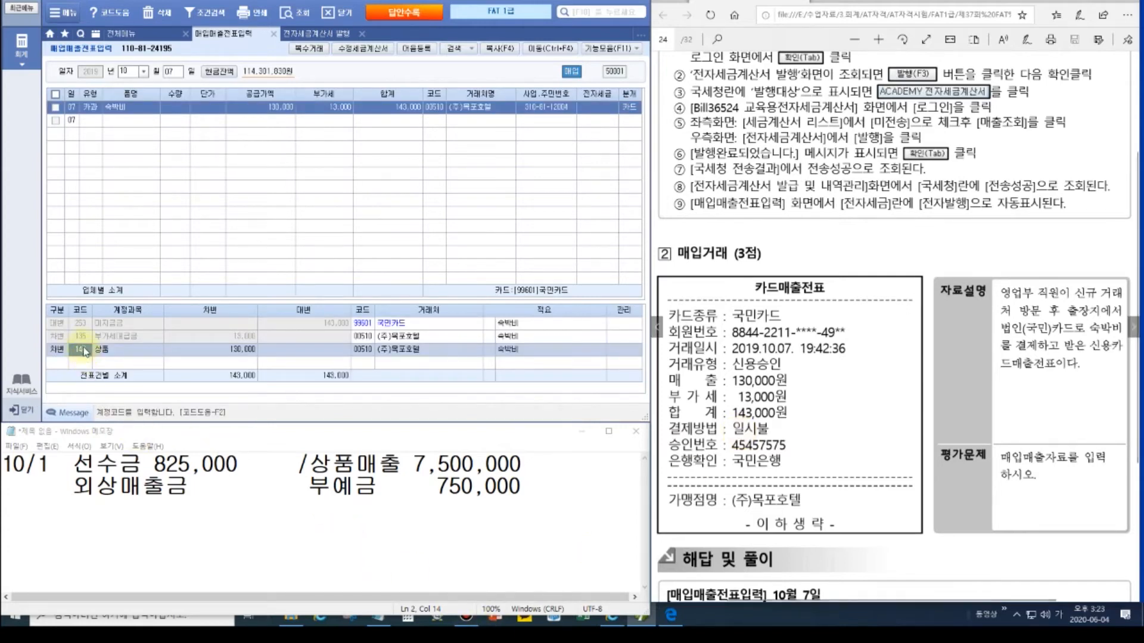
pyautogui.write('여비')
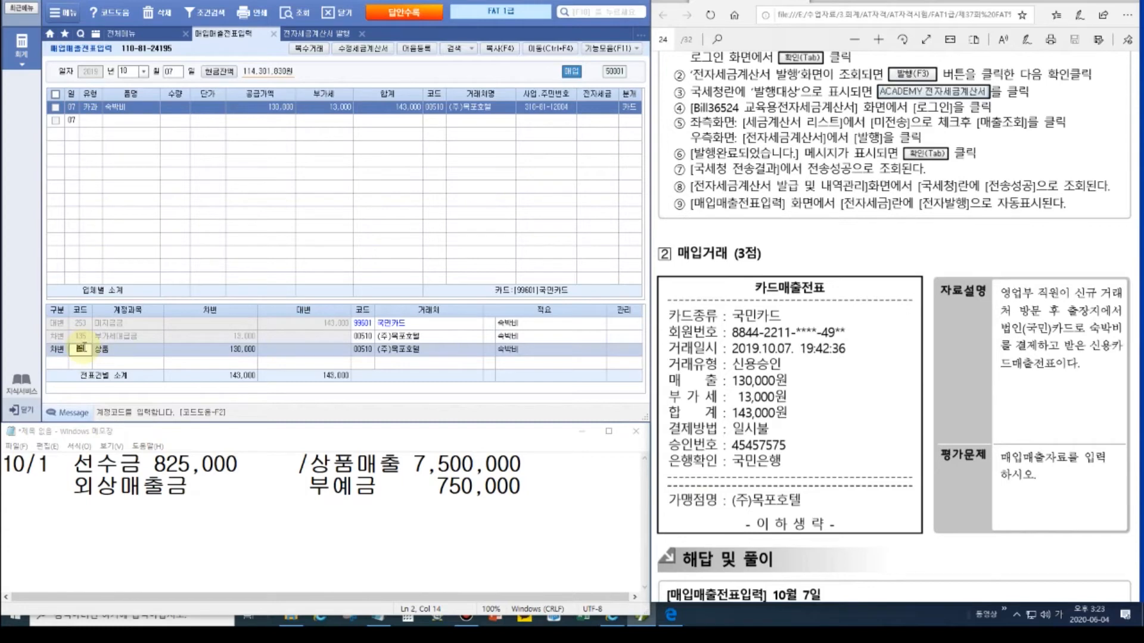
pyautogui.press('Return')
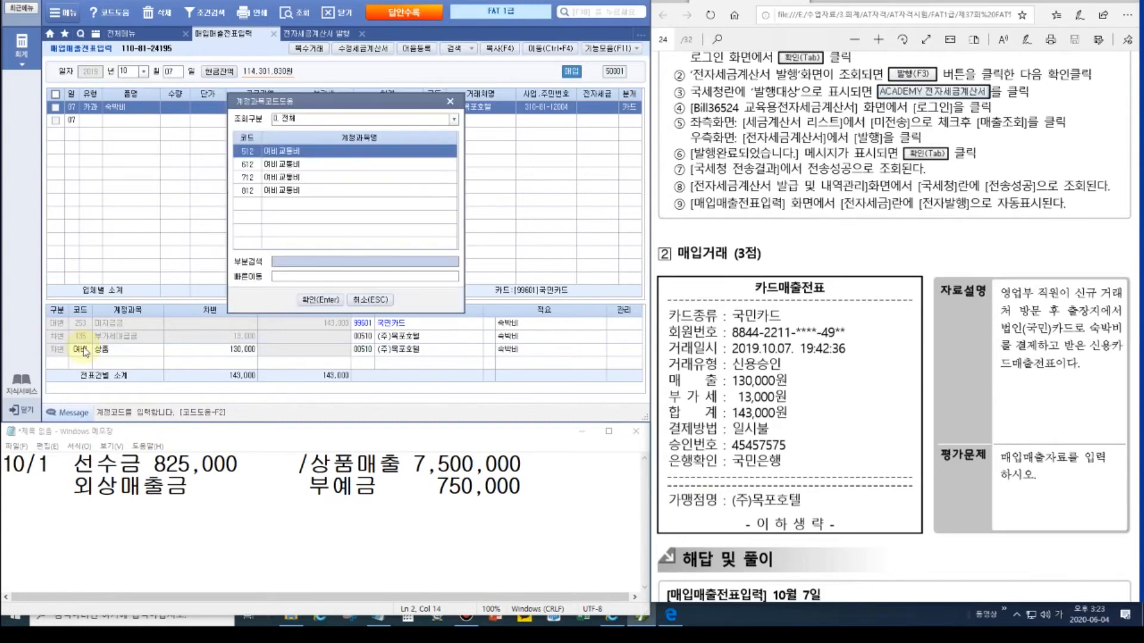
pyautogui.press('Down')
pyautogui.press('Down')
pyautogui.press('Down')
pyautogui.press('Return')
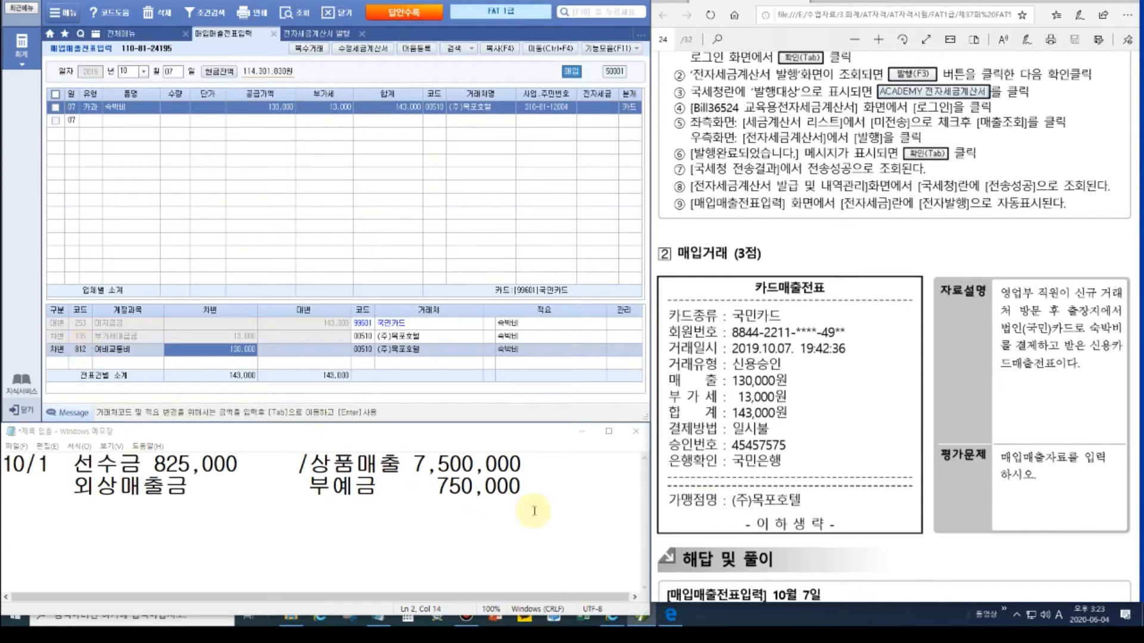
# Step: Advance the exam PDF to page 25's October 10 desk sale and select the Notepad notes
pyautogui.scroll(-3, 820, 450)
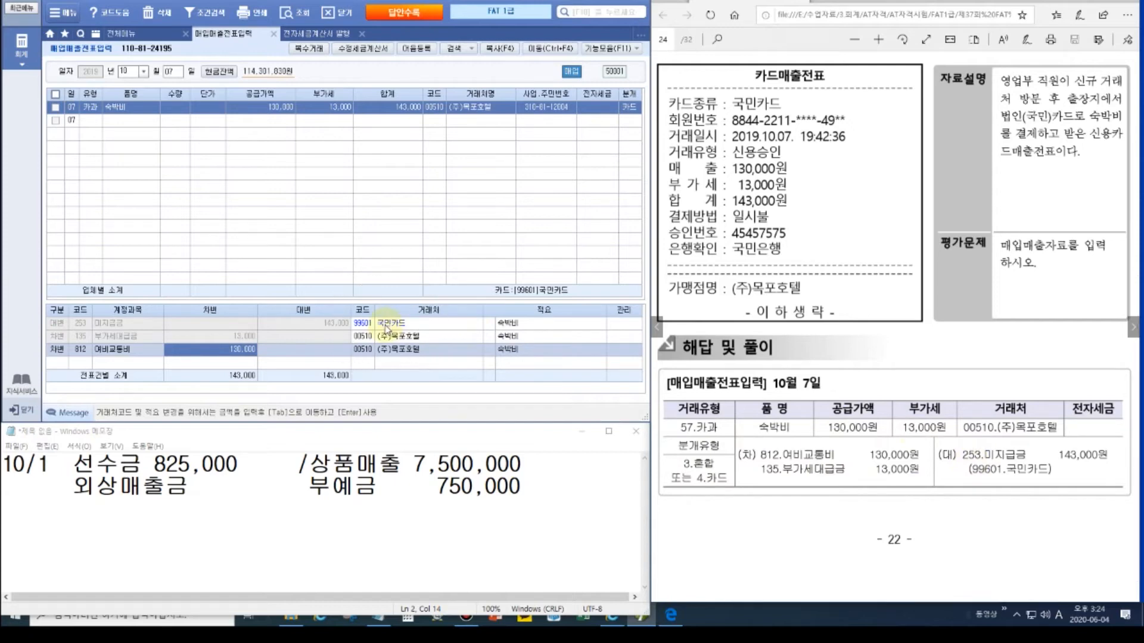
pyautogui.click(1132, 332)
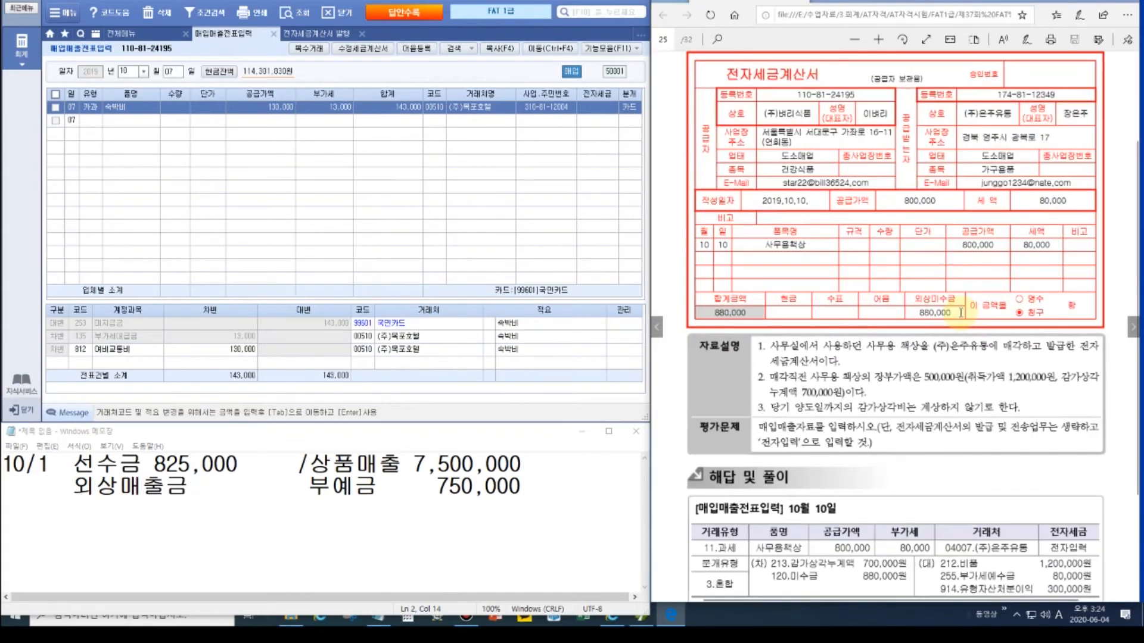
pyautogui.scroll(2, 960, 312)
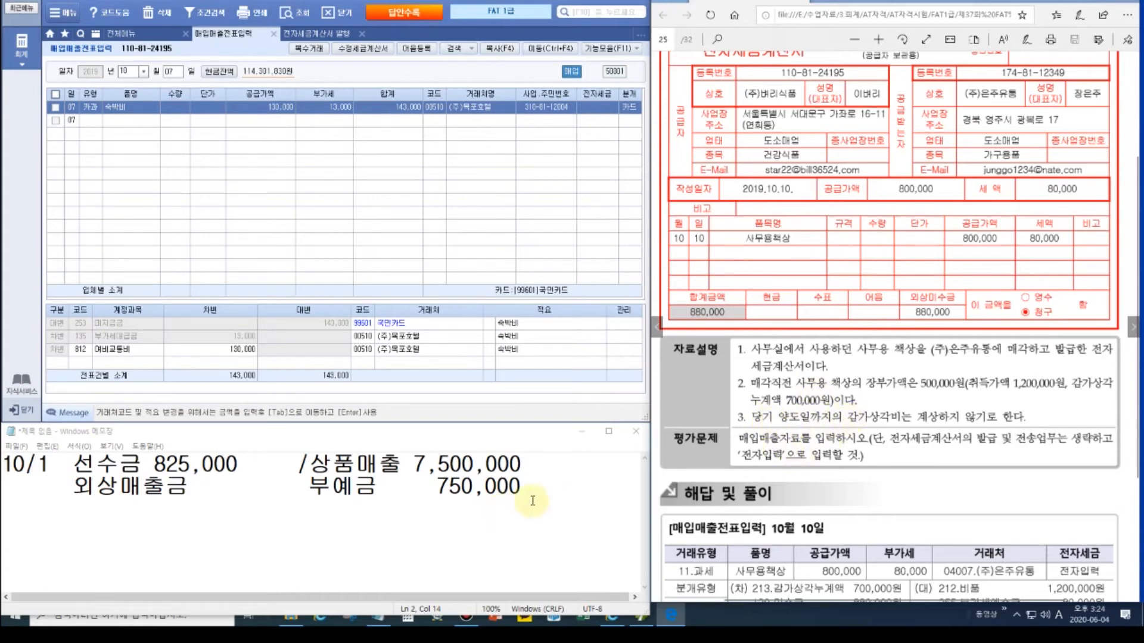
pyautogui.moveTo(522, 486); pyautogui.dragTo(1, 463)
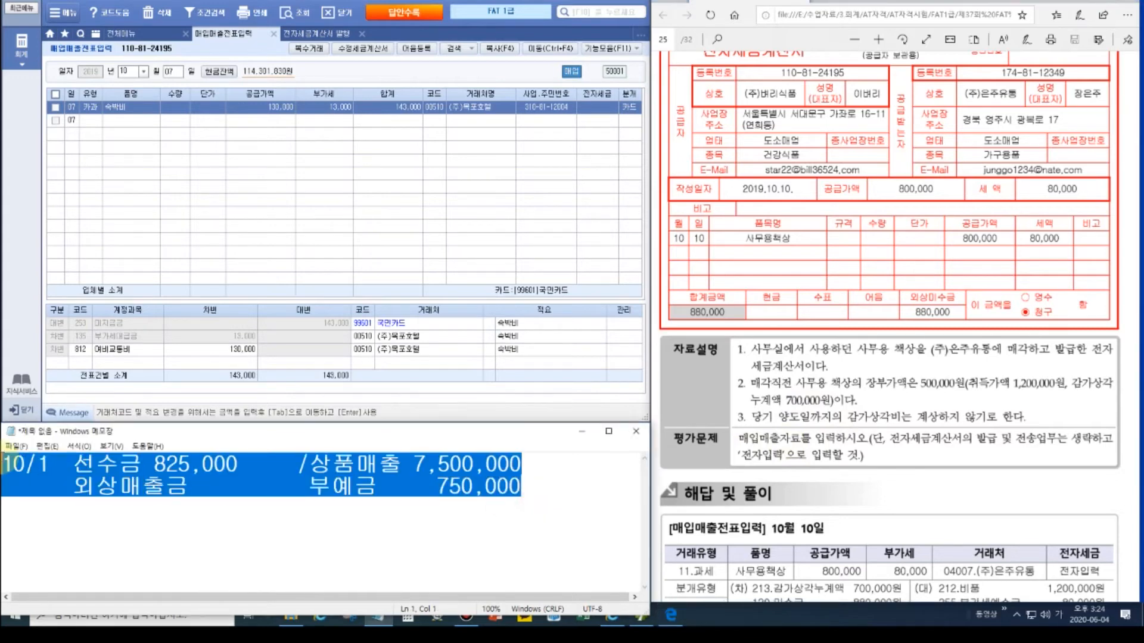
# Step: Start a 10/10 11.과세 sale of 사무용책상 with 800,000 supply
pyautogui.press('Delete')
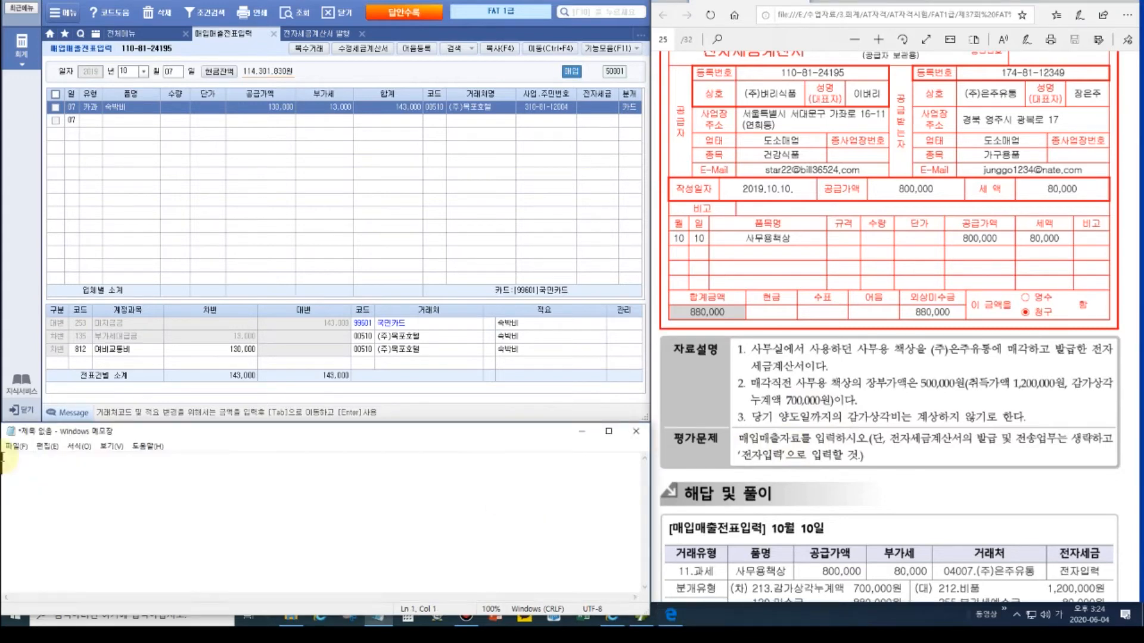
pyautogui.click(170, 71)
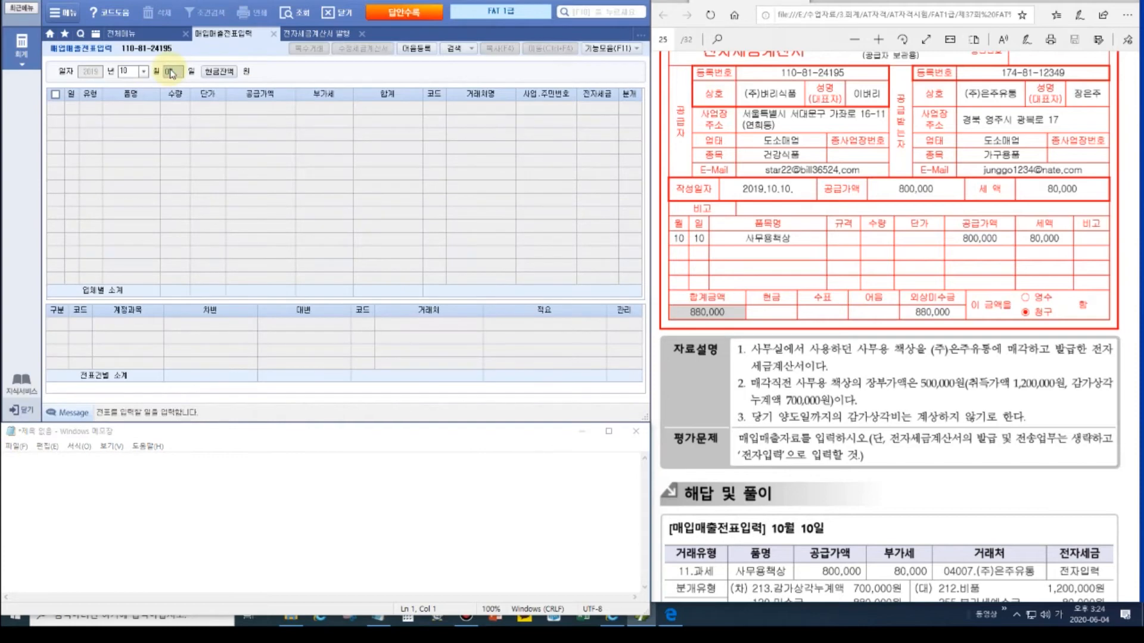
pyautogui.write('10')
pyautogui.press('Return')
pyautogui.press('Return')
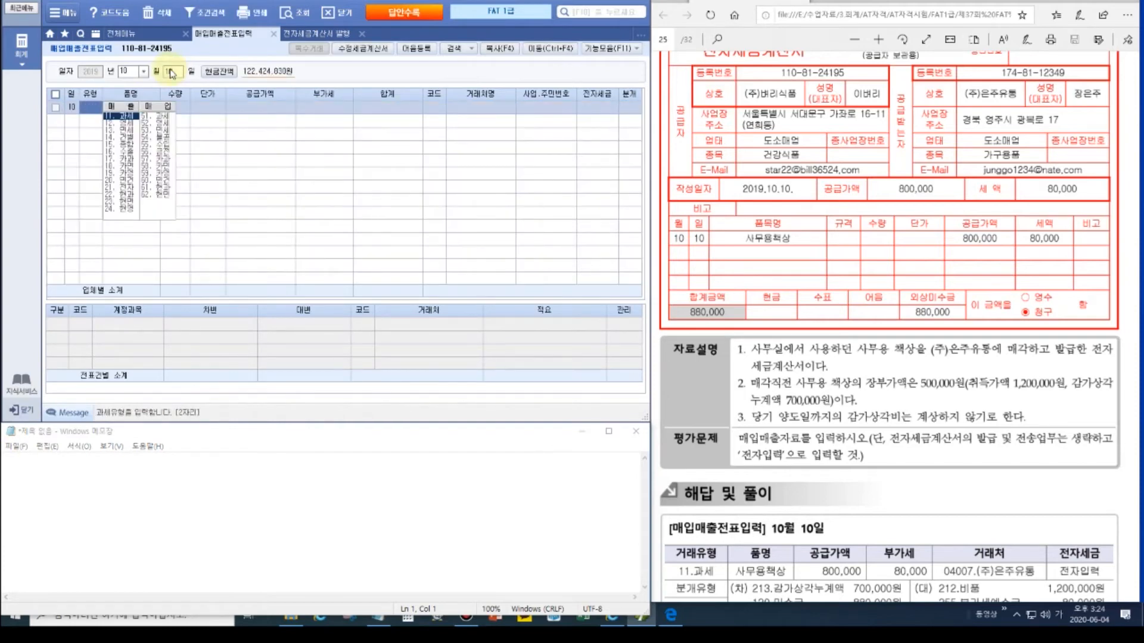
pyautogui.write('11')
pyautogui.press('Return')
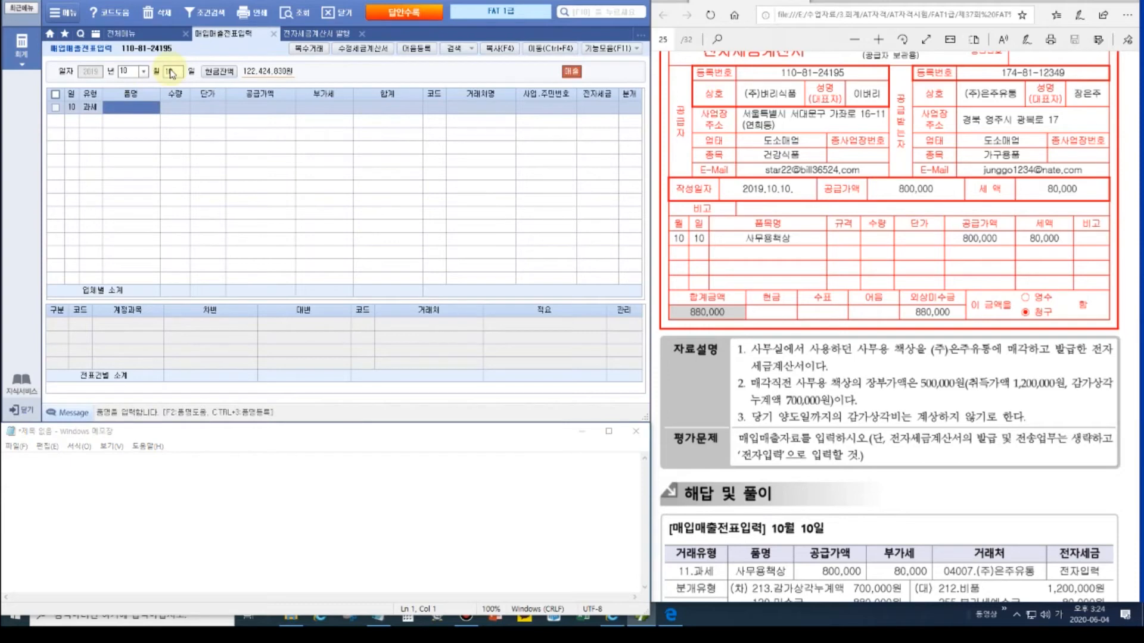
pyautogui.write('사무용책상')
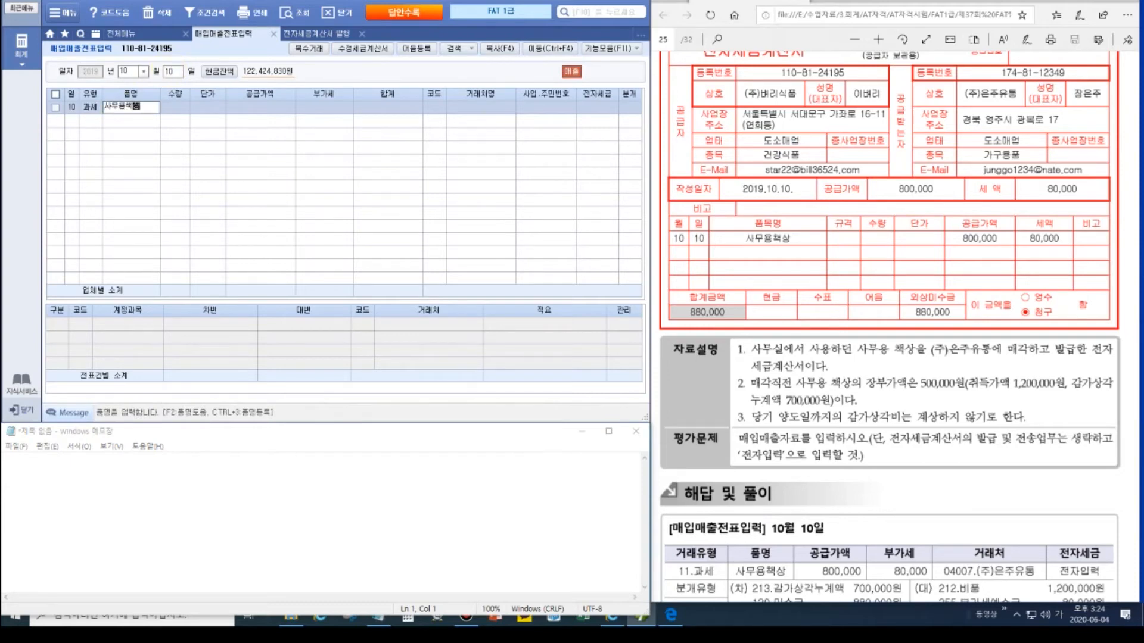
pyautogui.press('Return')
pyautogui.press('Return')
pyautogui.press('Return')
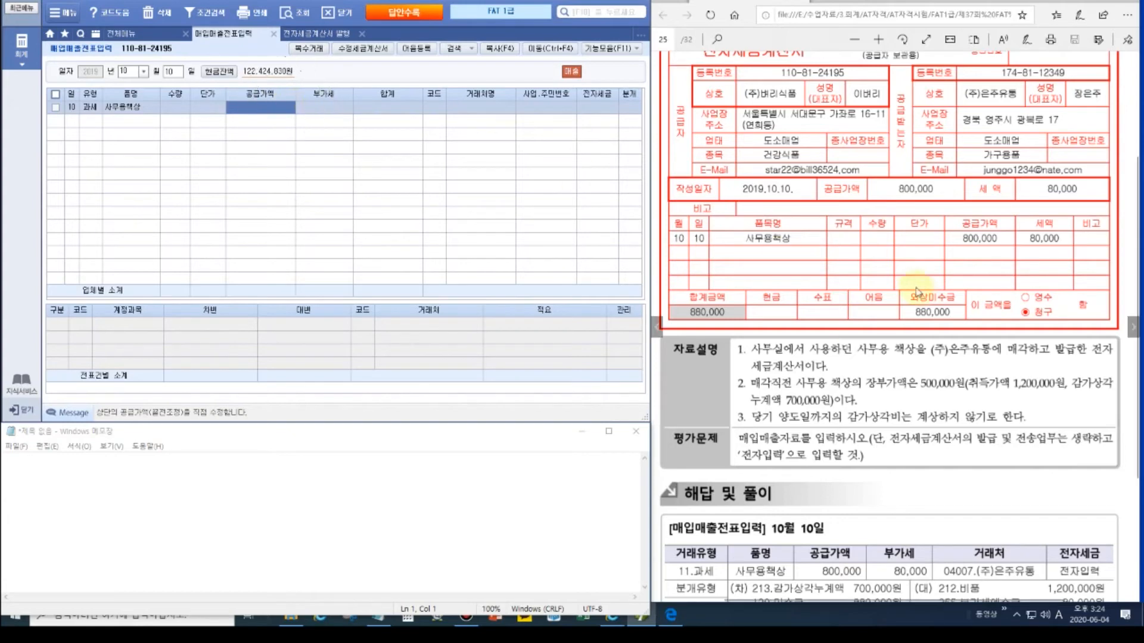
pyautogui.write('800,000')
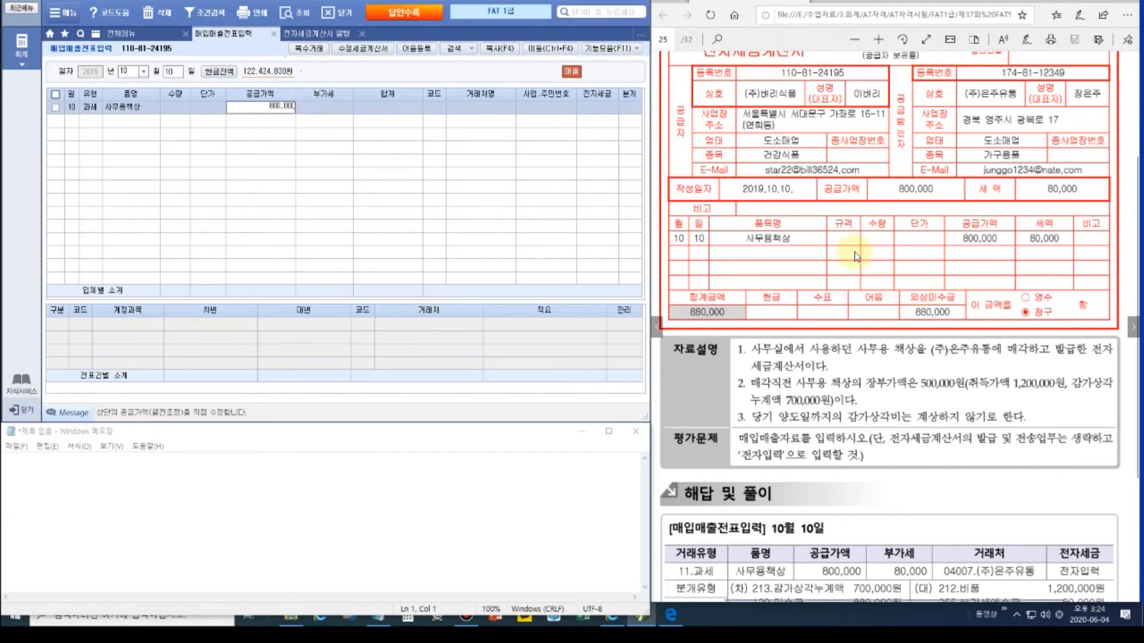
pyautogui.press('Return')
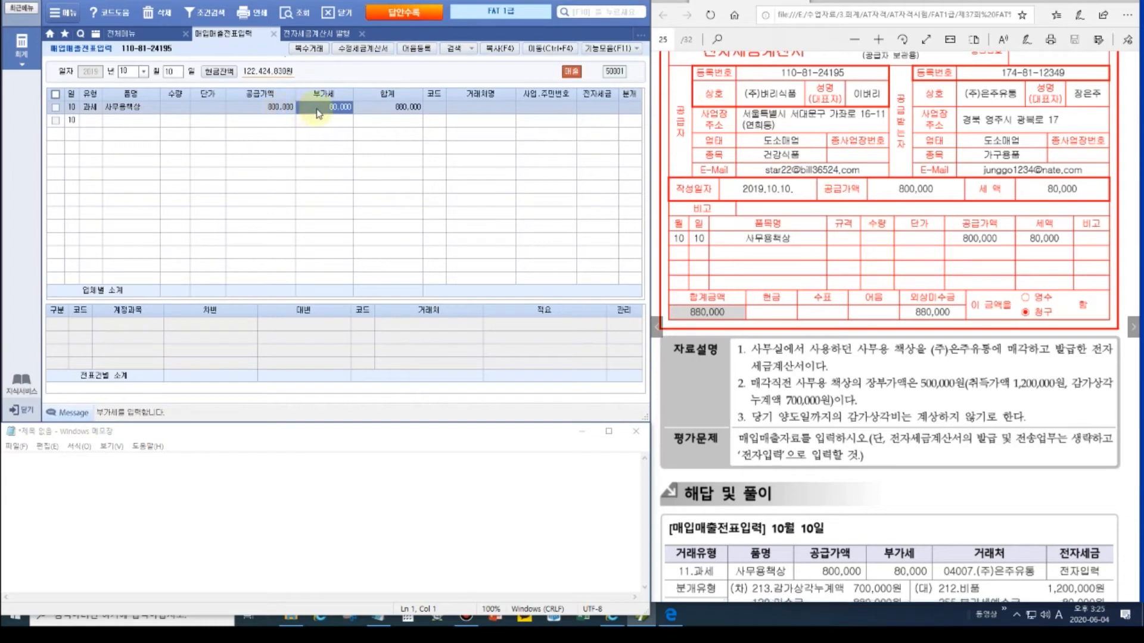
# Step: Set vendor (주)은주유통, electronic invoice 1.전자입력, and journal type 3.혼합
pyautogui.click(435, 109)
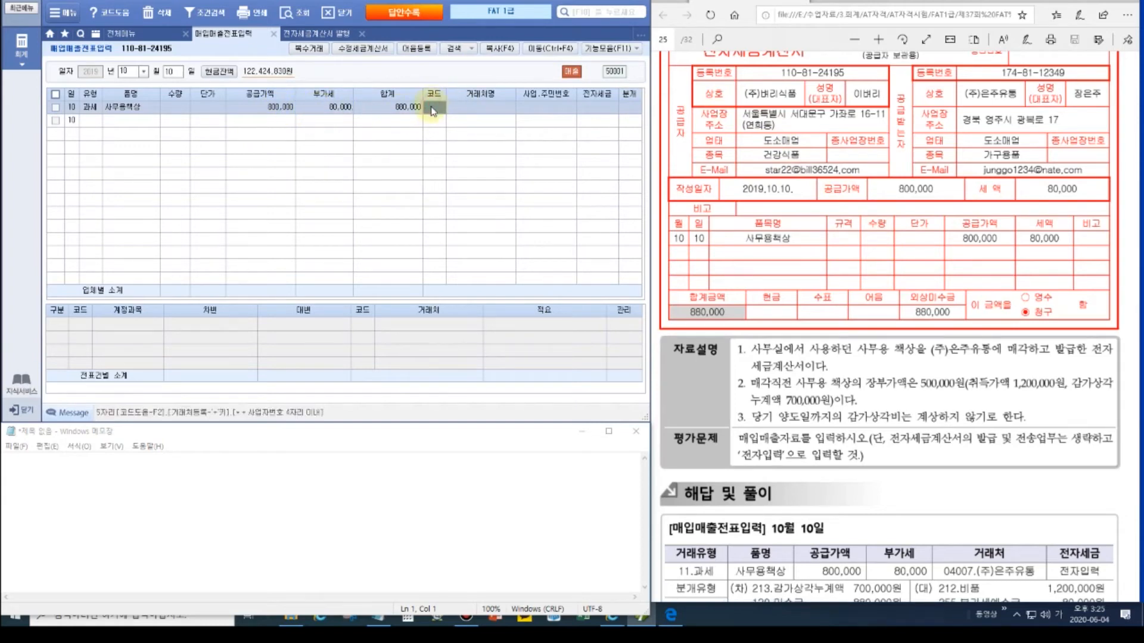
pyautogui.write('은주')
pyautogui.press('Return')
pyautogui.press('Return')
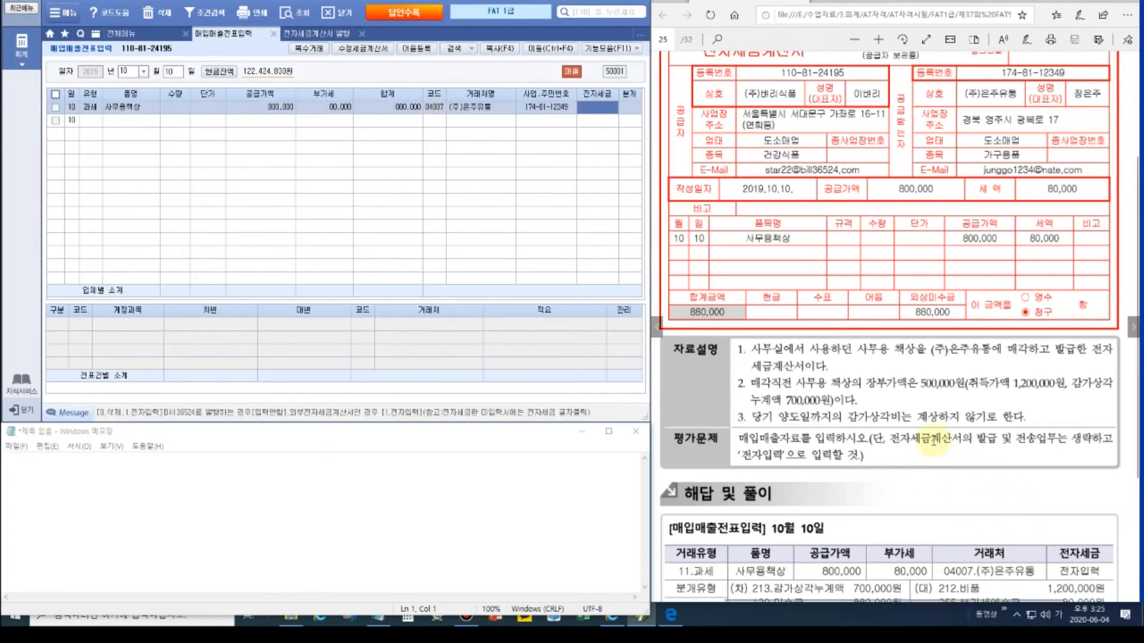
pyautogui.write('1')
pyautogui.press('Return')
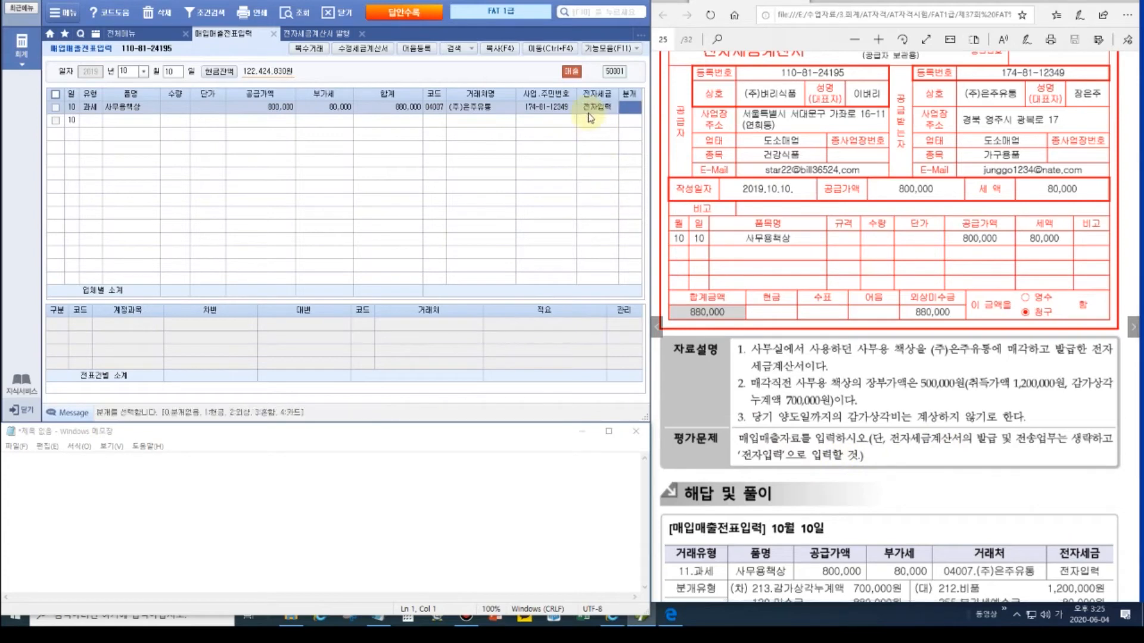
pyautogui.write('3')
pyautogui.press('Return')
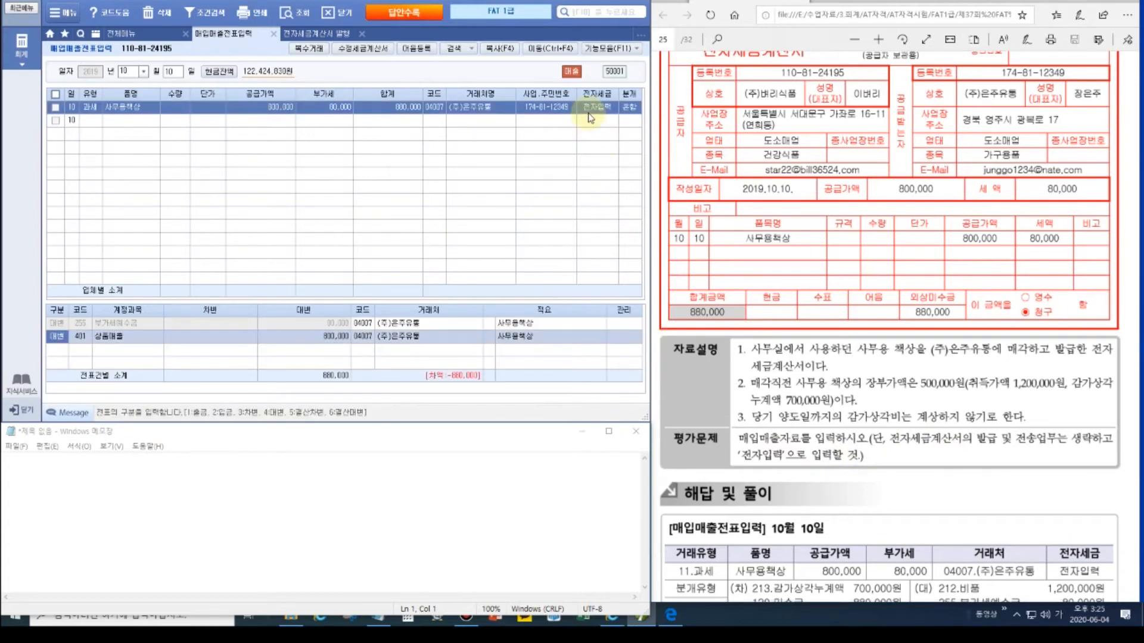
# Step: Change the 상품매출 credit line to 212 비품 for 1,200,000
pyautogui.press('Return')
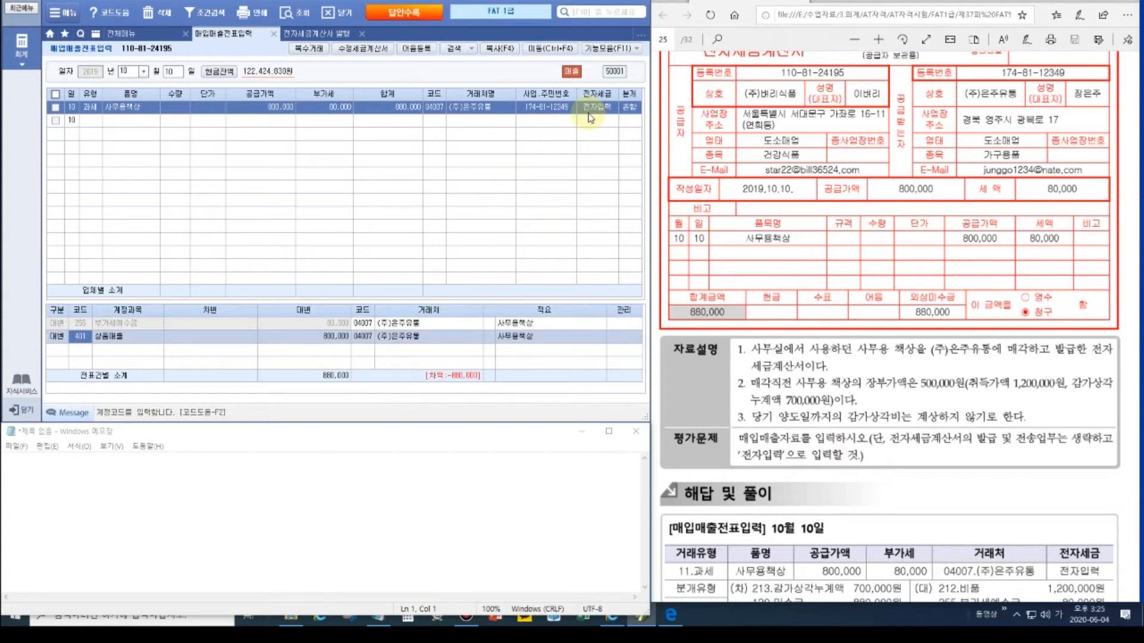
pyautogui.write('212')
pyautogui.press('Return')
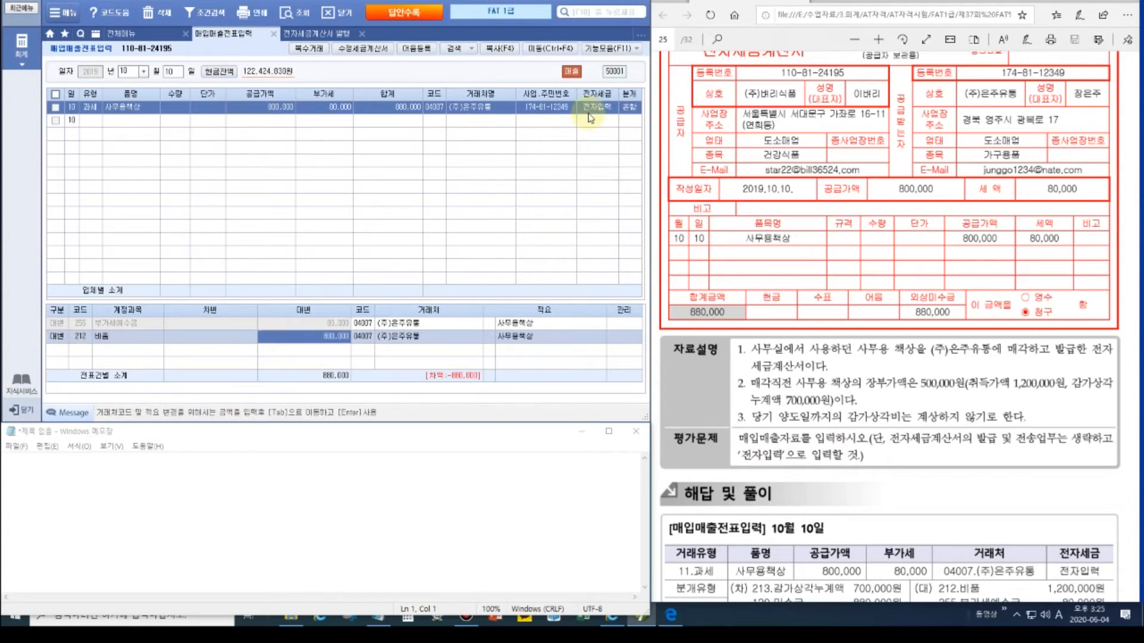
pyautogui.write('120')
pyautogui.press('Return')
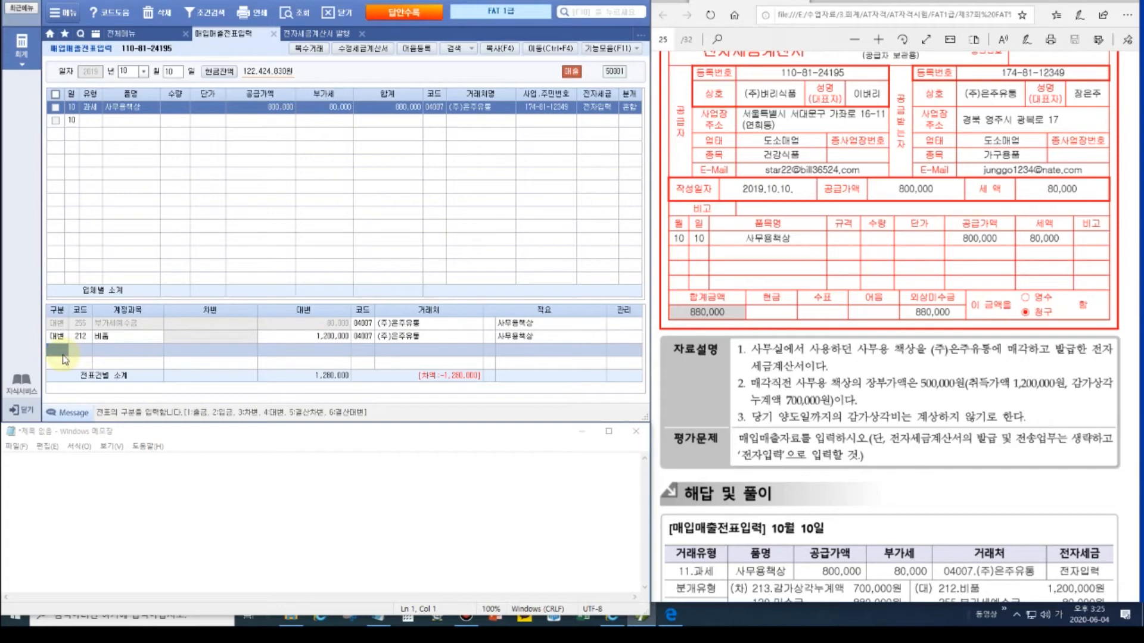
# Step: Add a debit line 213 감가상각누계액 700,000 and begin another debit line
pyautogui.write('3')
pyautogui.press('Return')
pyautogui.write('209')
pyautogui.press('Return')
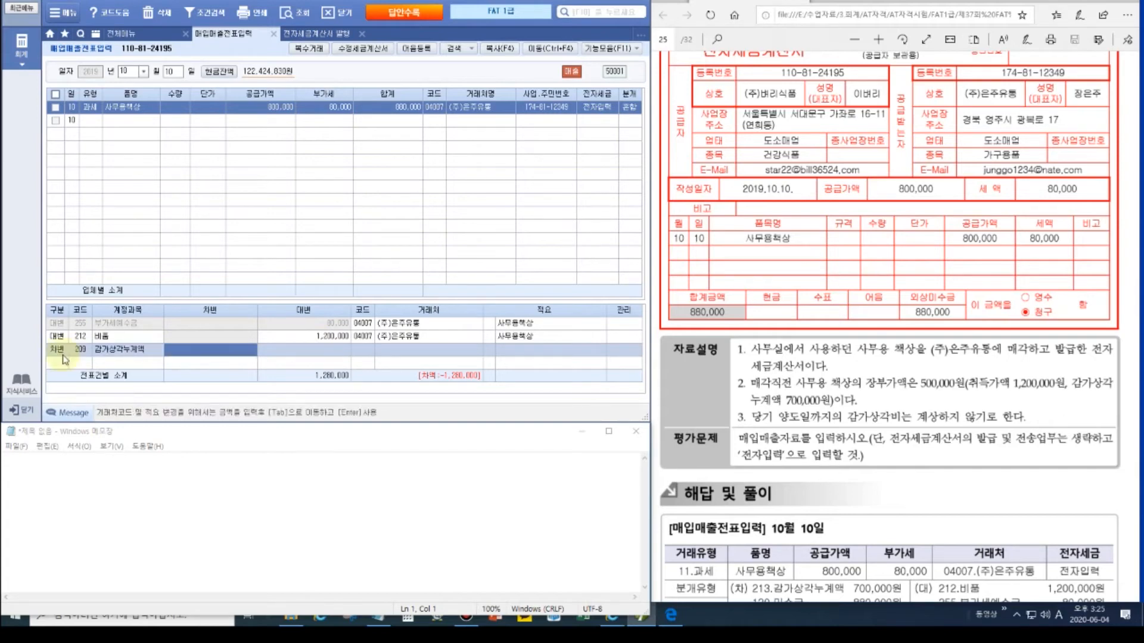
pyautogui.hotkey('shift', 'Tab')
pyautogui.write('213')
pyautogui.press('Return')
pyautogui.write('700000')
pyautogui.press('Return')
pyautogui.press('Return')
pyautogui.press('Return')
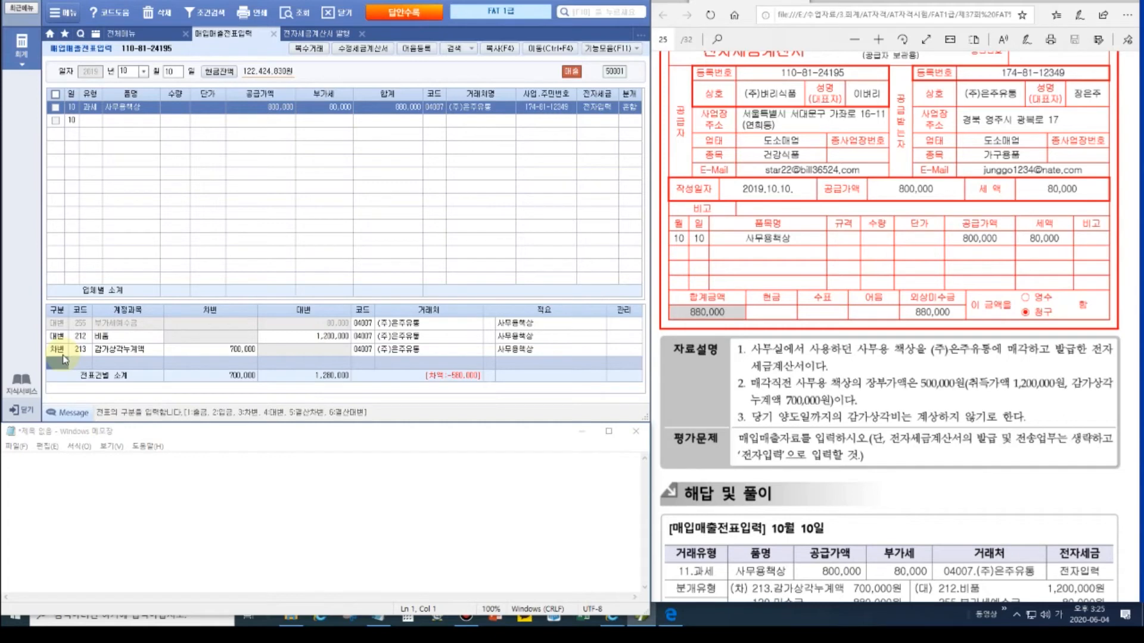
pyautogui.write('3')
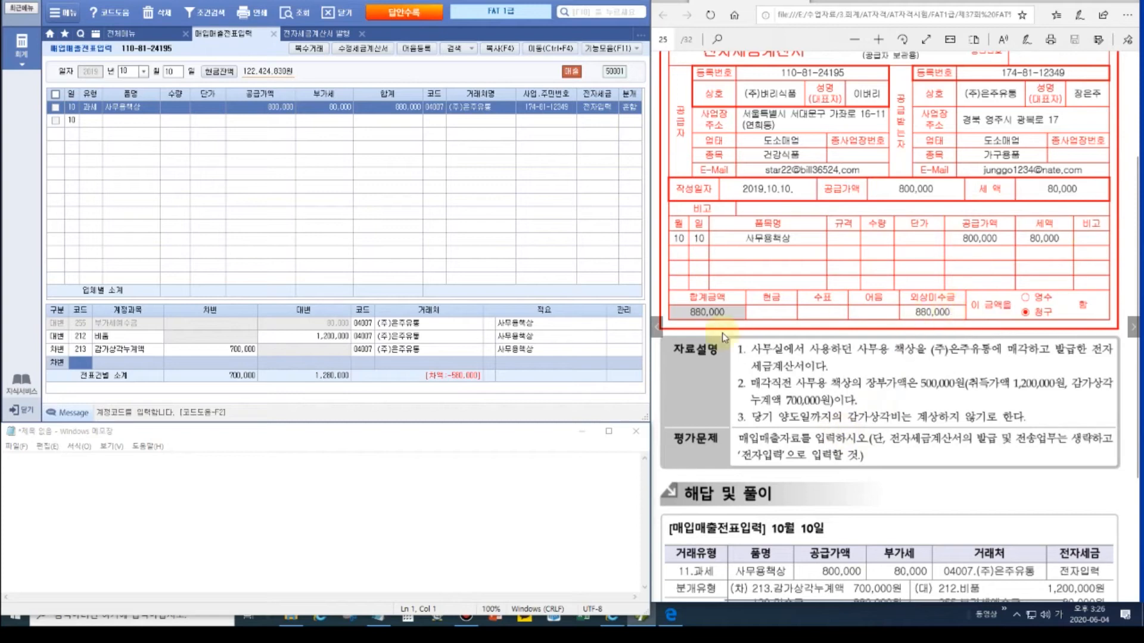
# Step: Debit account 120 미수금 for 880,000 on the 10/10 journal
pyautogui.write('120')
pyautogui.press('Return')
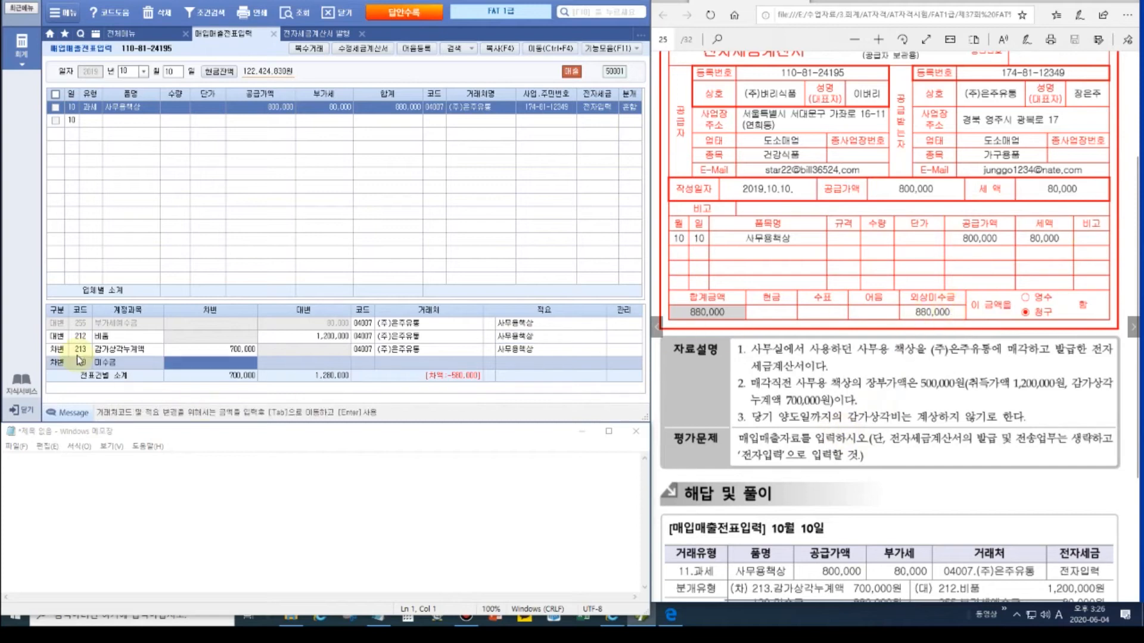
pyautogui.write('880,000')
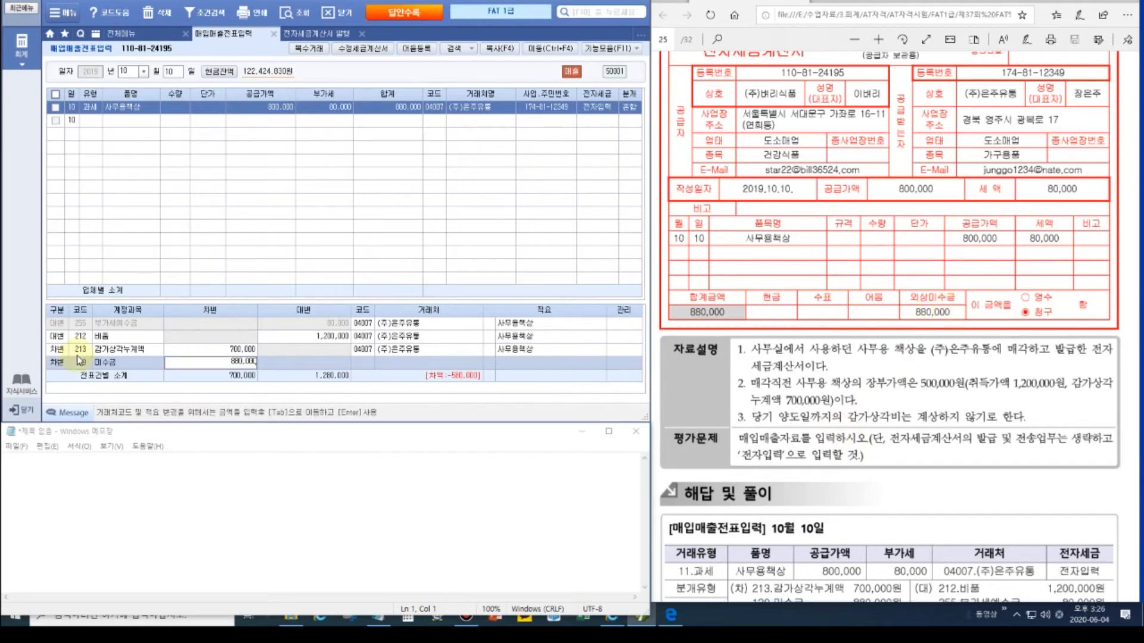
pyautogui.press('Return')
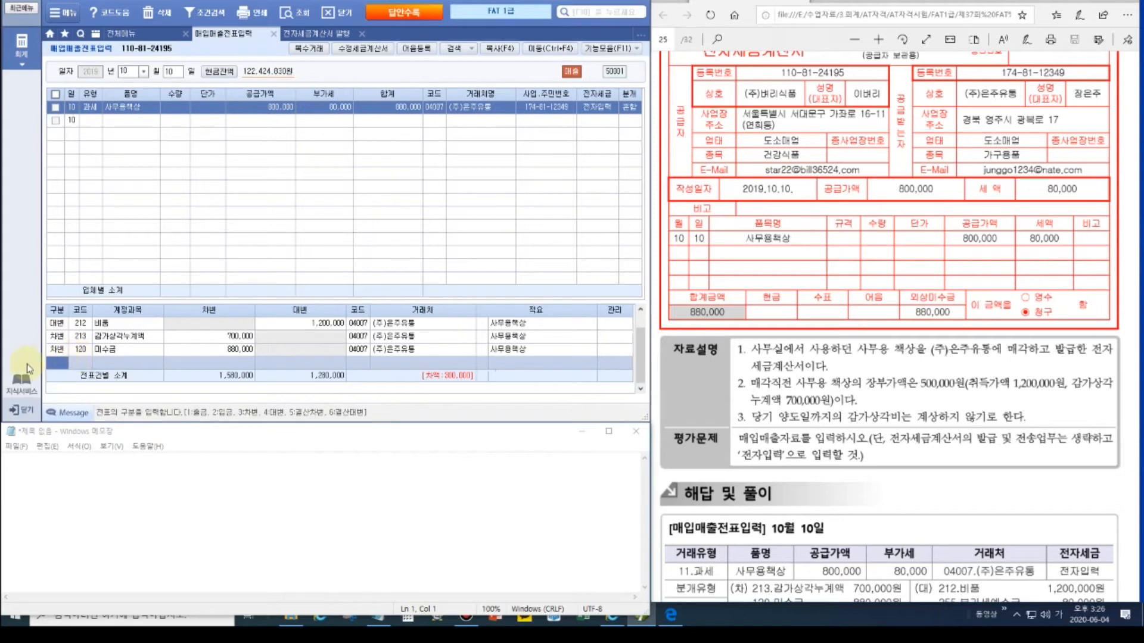
# Step: Credit 914 유형자산처분이익 300,000 via a 유형 search, then review the balanced 1,580,000 entry
pyautogui.click(228, 380)
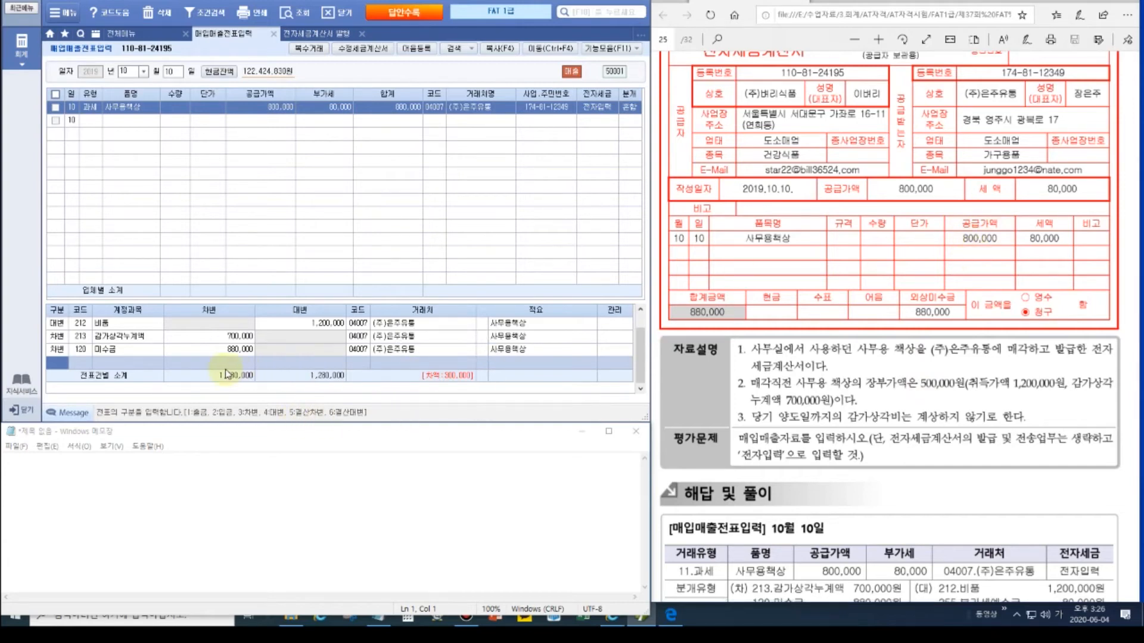
pyautogui.write('4유형')
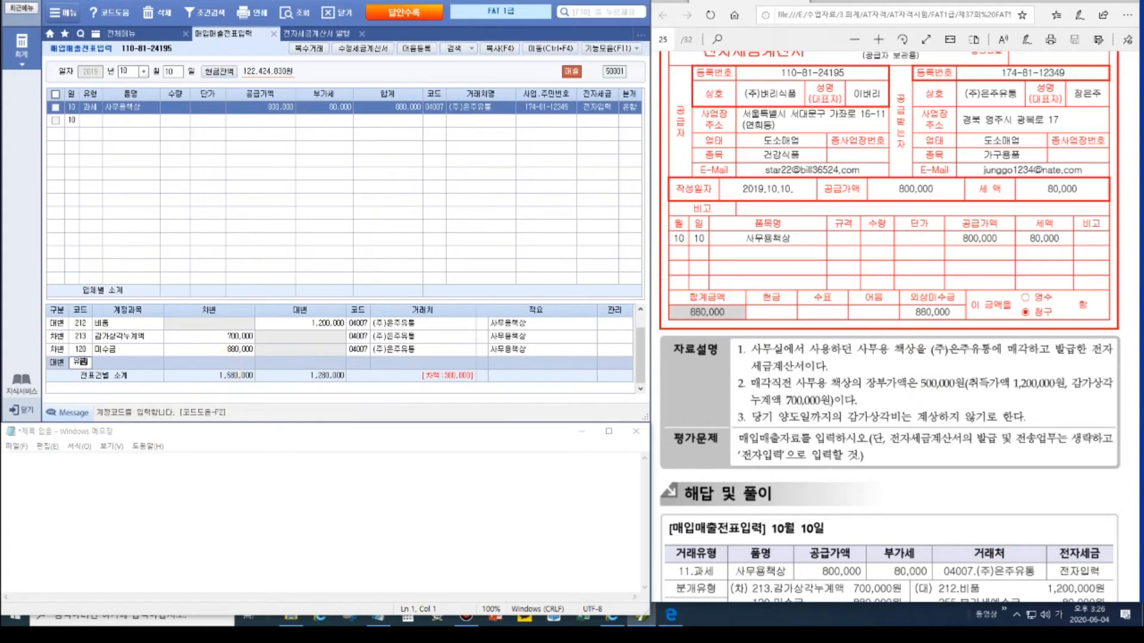
pyautogui.press('Return')
pyautogui.press('Return')
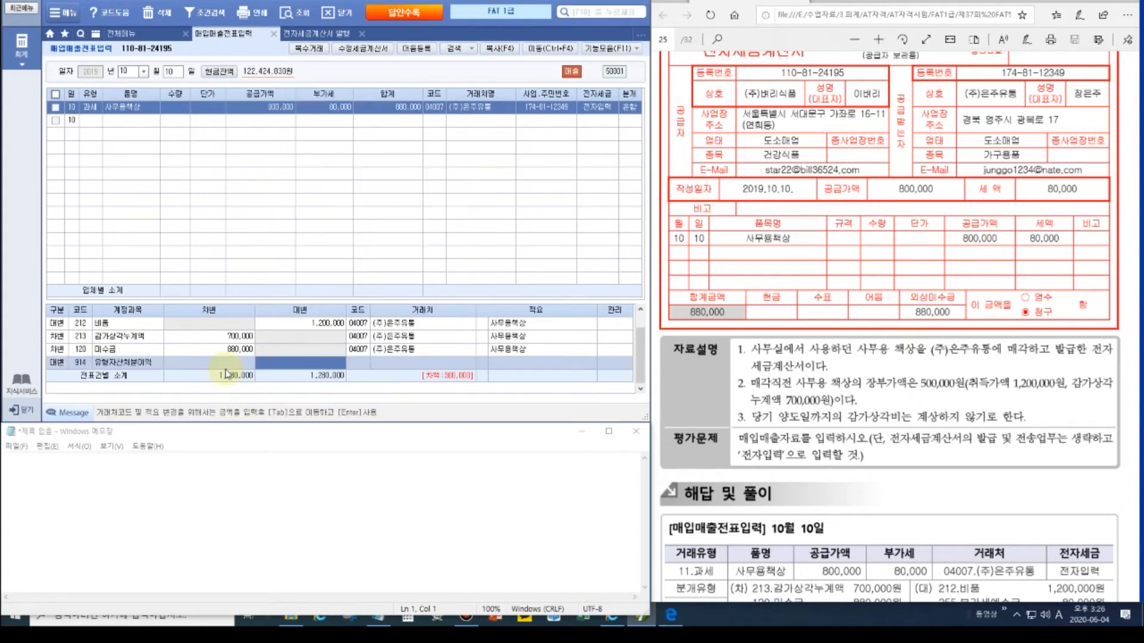
pyautogui.write('300,000')
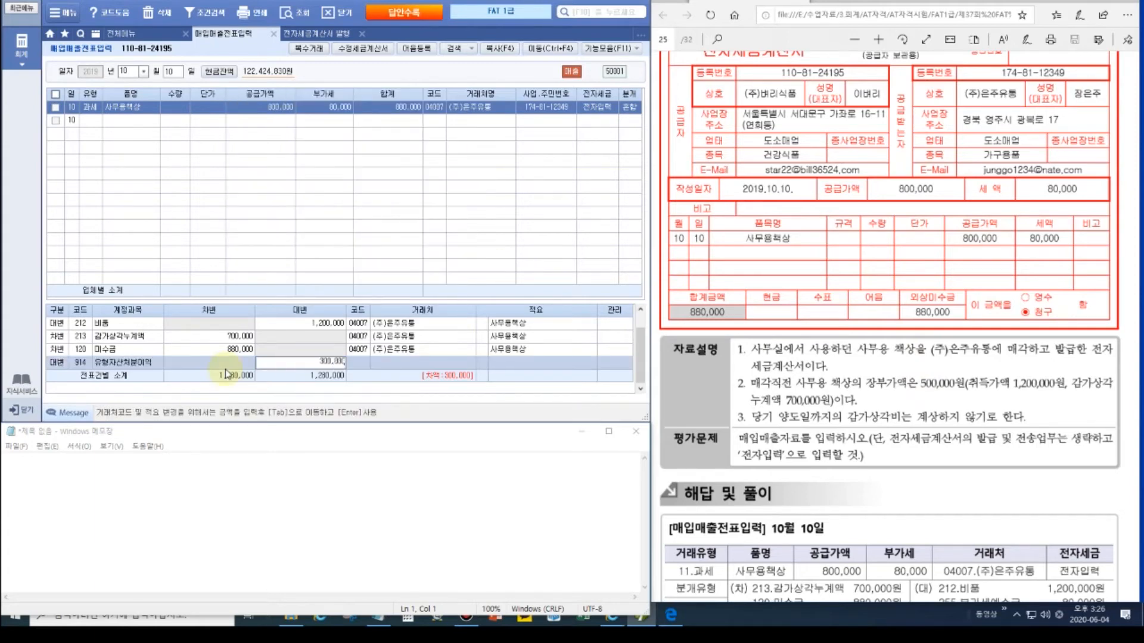
pyautogui.press('Return')
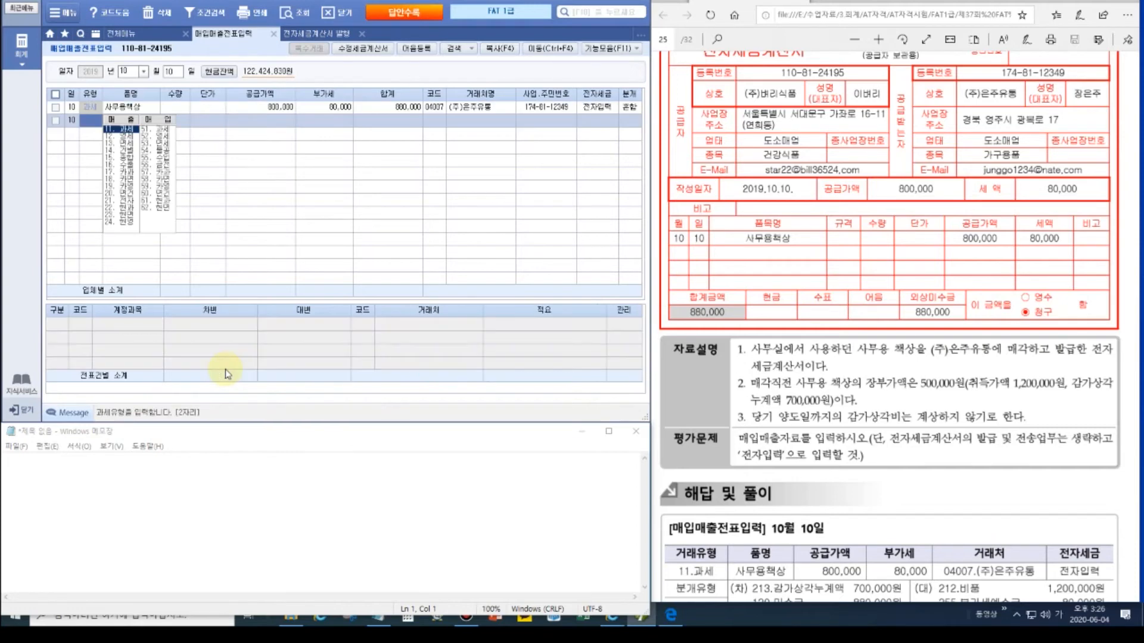
pyautogui.click(276, 111)
pyautogui.click(216, 494)
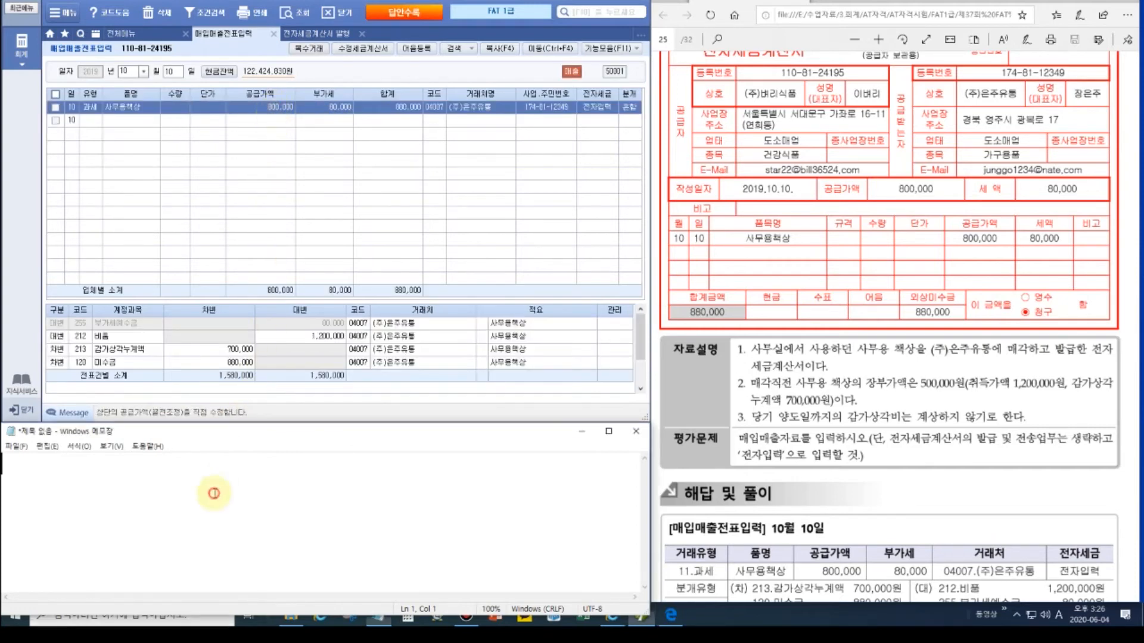
# Step: Write the memo's first line '10/10 감상누 700,000 /비품 1200,000' and close up its spacing
pyautogui.write('10')
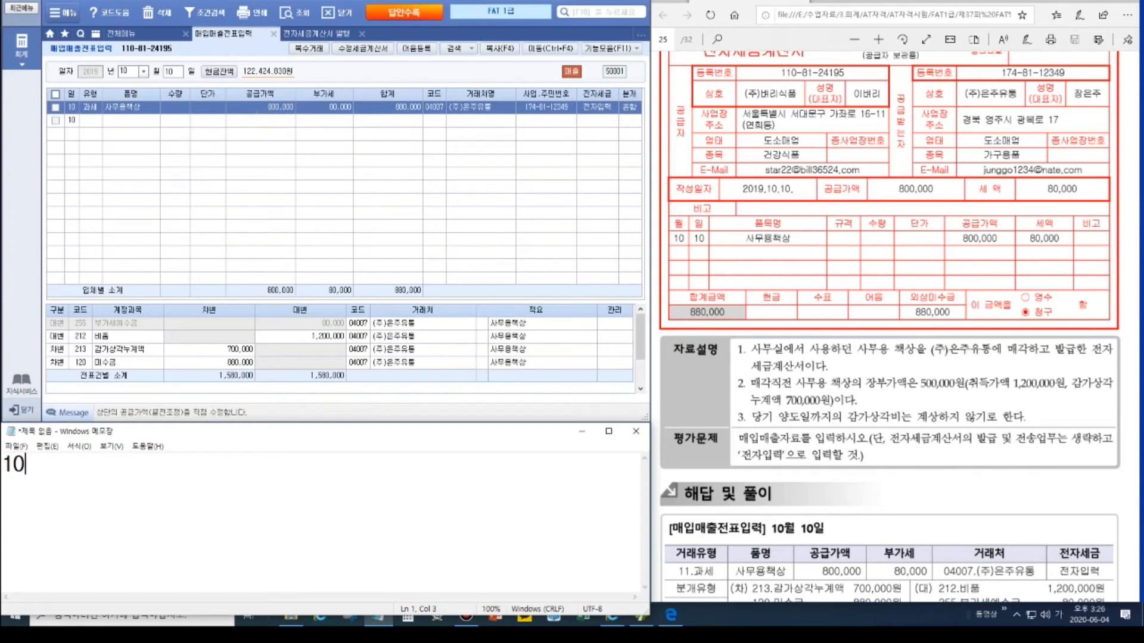
pyautogui.write('/10                 /비품 ')
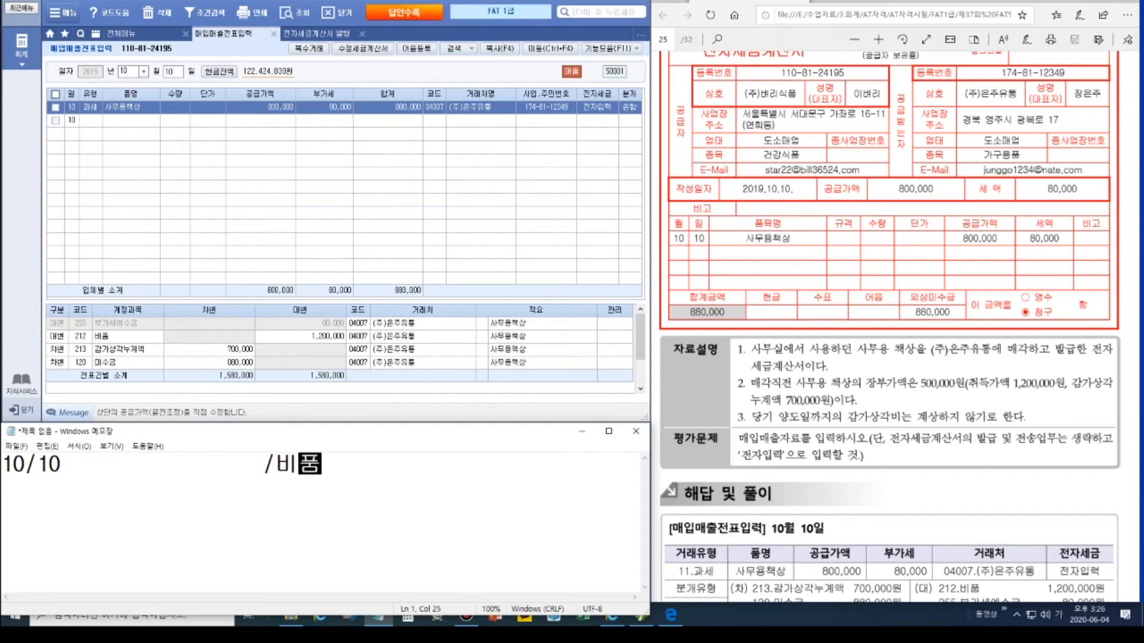
pyautogui.write('1200,000')
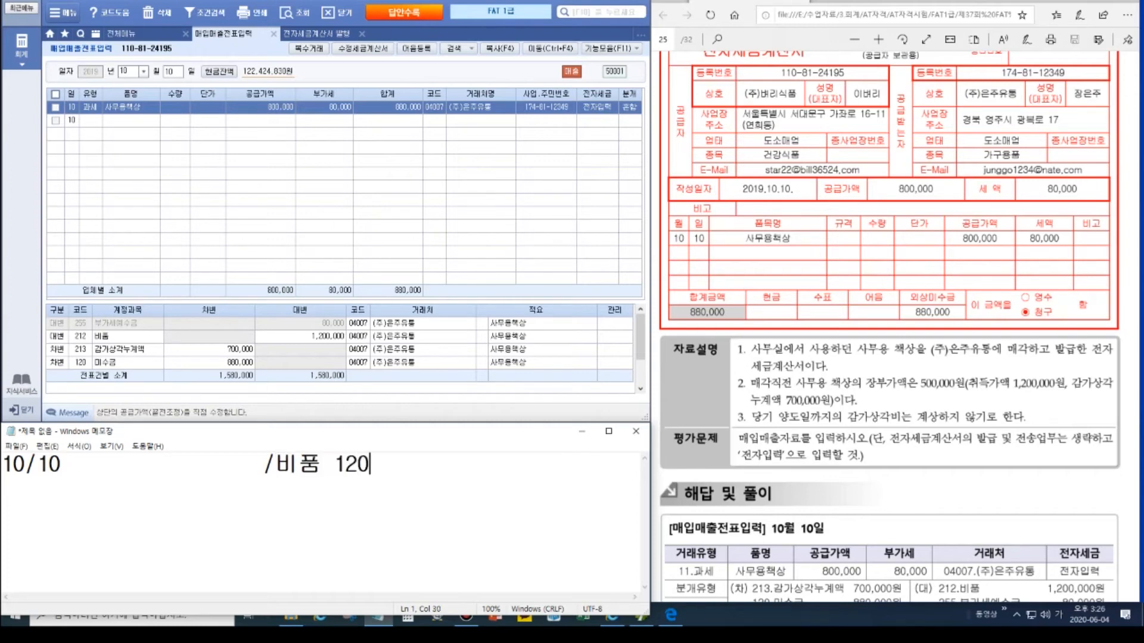
pyautogui.press('Left')
pyautogui.press('Left')
pyautogui.press('Left')
pyautogui.press('Left')
pyautogui.press('Left')
pyautogui.press('Left')
pyautogui.press('Left')
pyautogui.press('Left')
pyautogui.press('Left')
pyautogui.press('Left')
pyautogui.press('Left')
pyautogui.press('Left')
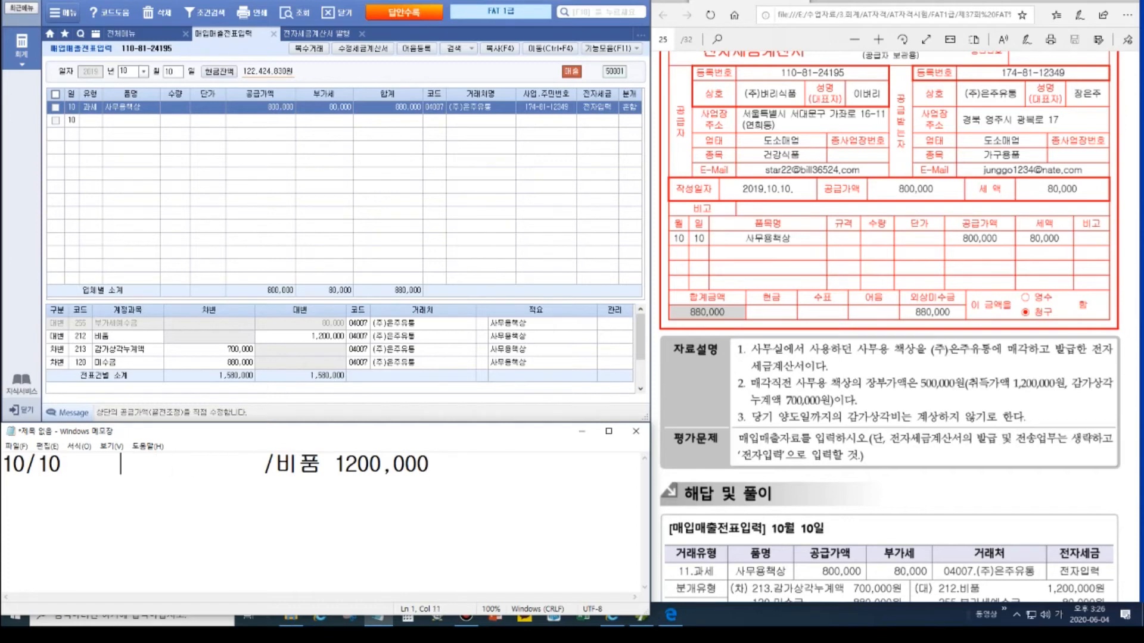
pyautogui.write('감상누')
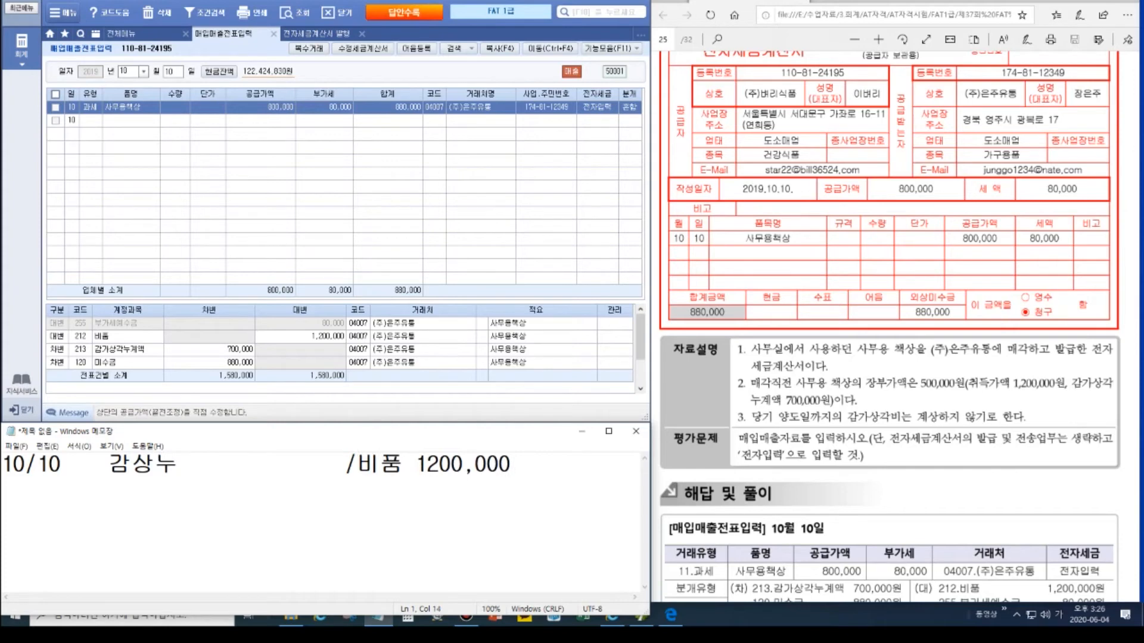
pyautogui.write(' 700,000')
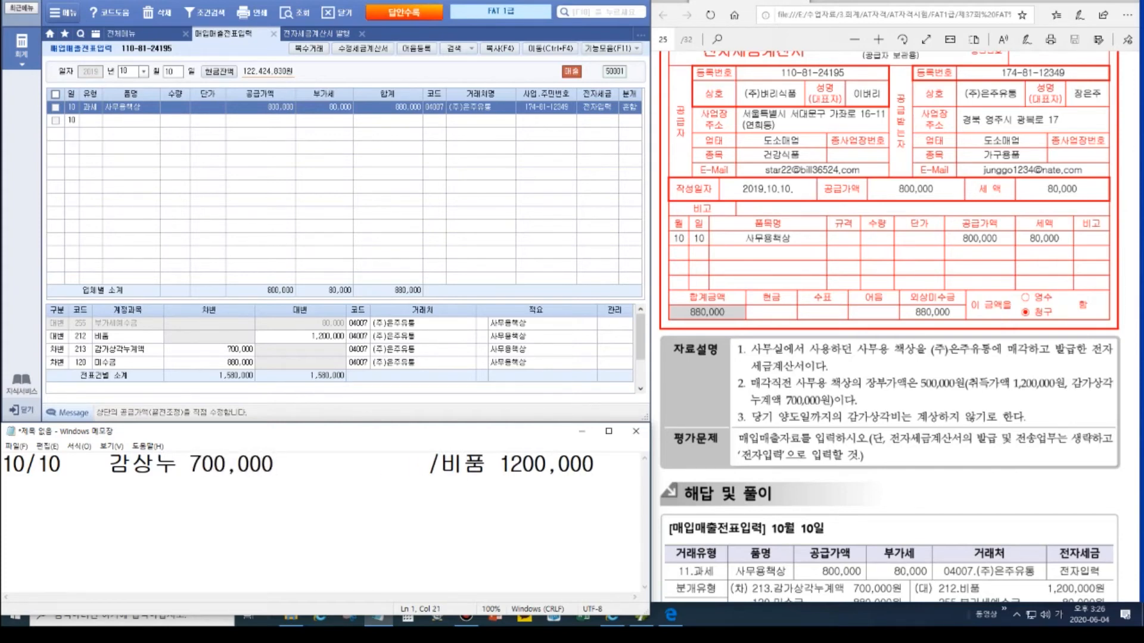
pyautogui.click(130, 466)
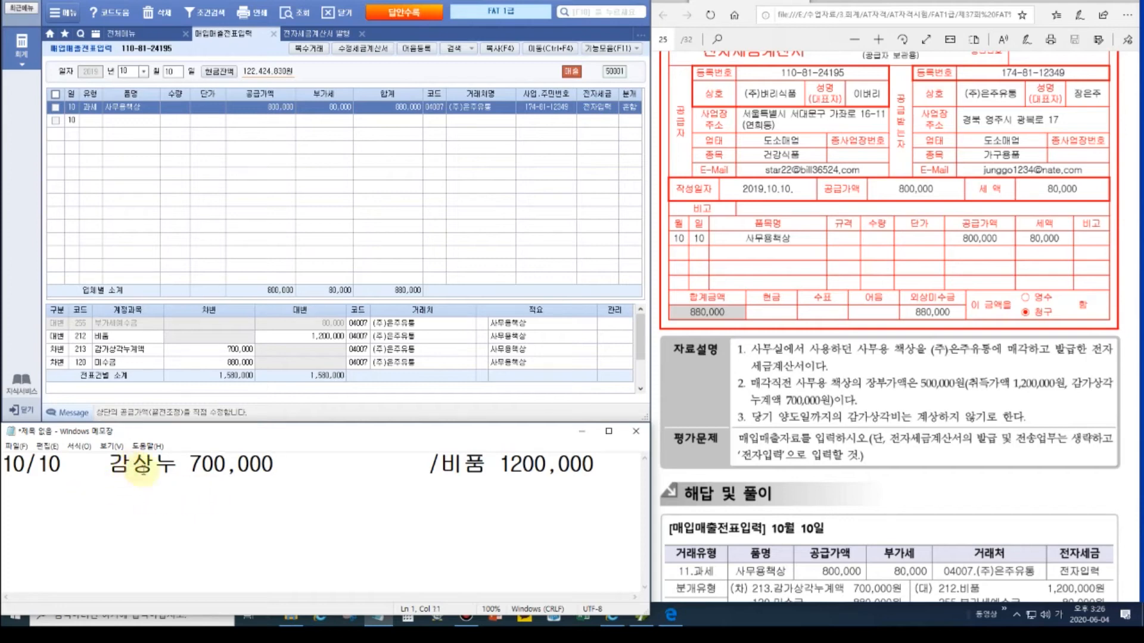
pyautogui.click(154, 467)
pyautogui.click(201, 464)
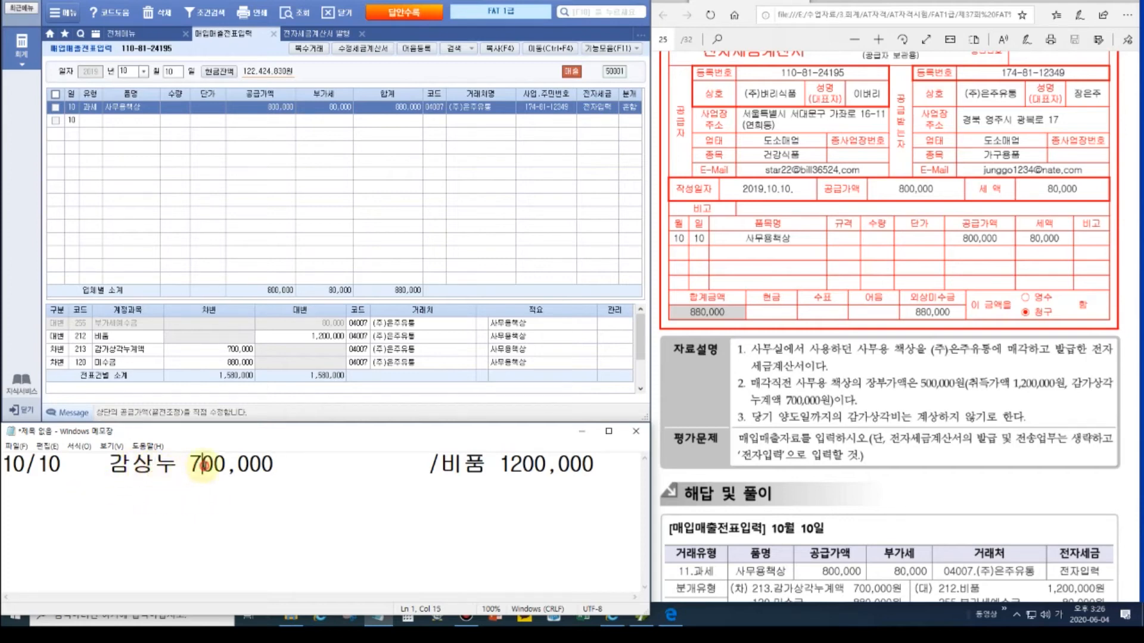
pyautogui.click(301, 466)
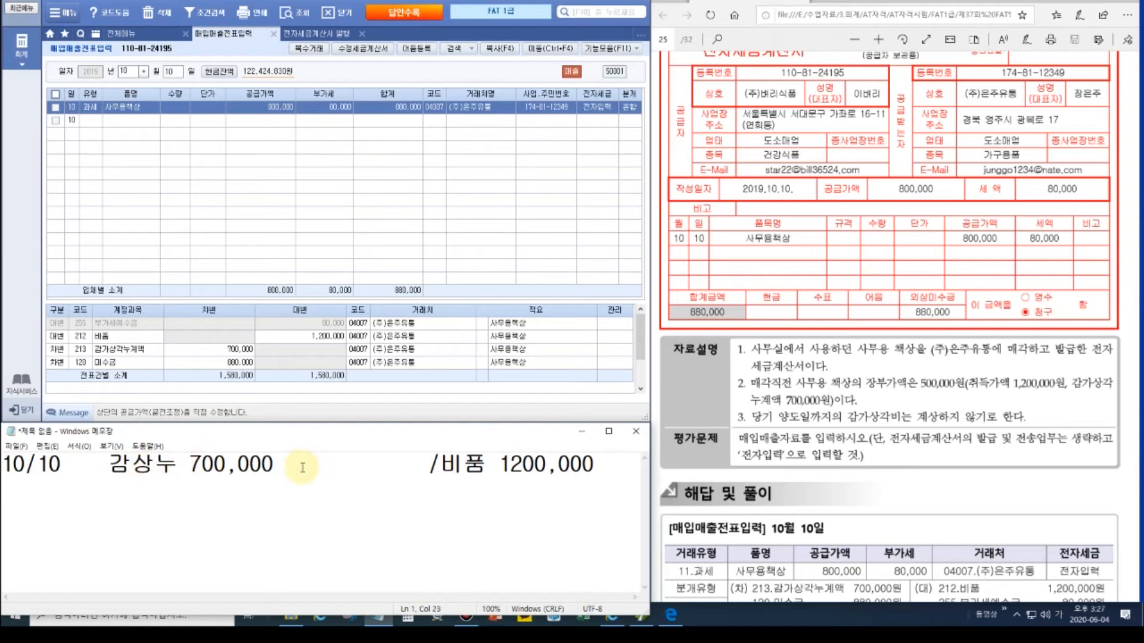
pyautogui.press('Delete')
pyautogui.press('Delete')
pyautogui.press('Delete')
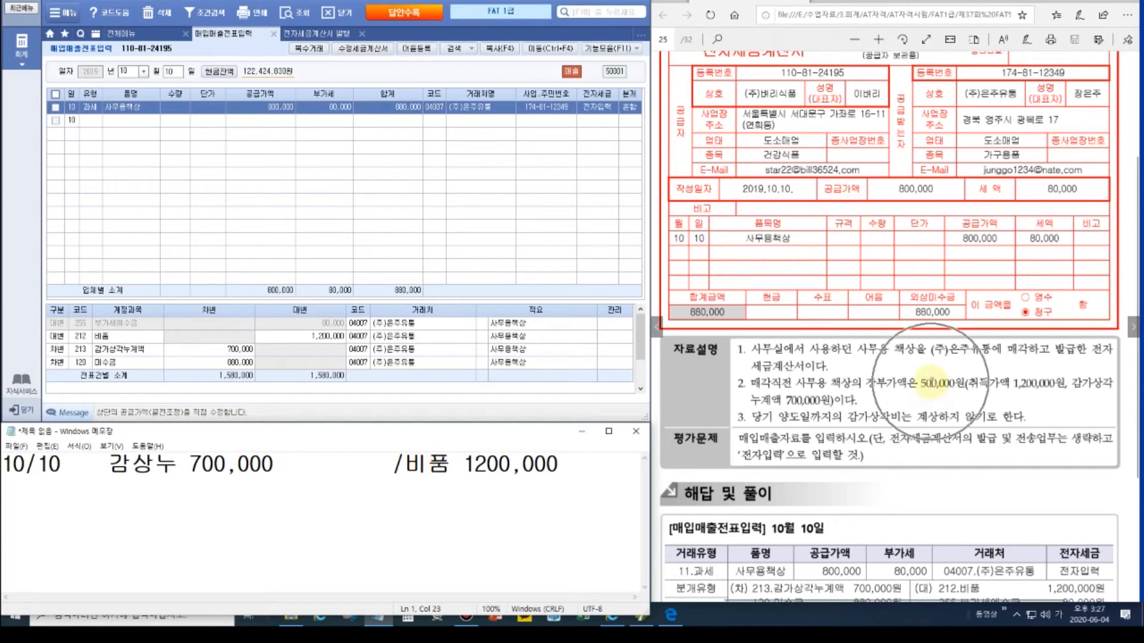
pyautogui.click(573, 466)
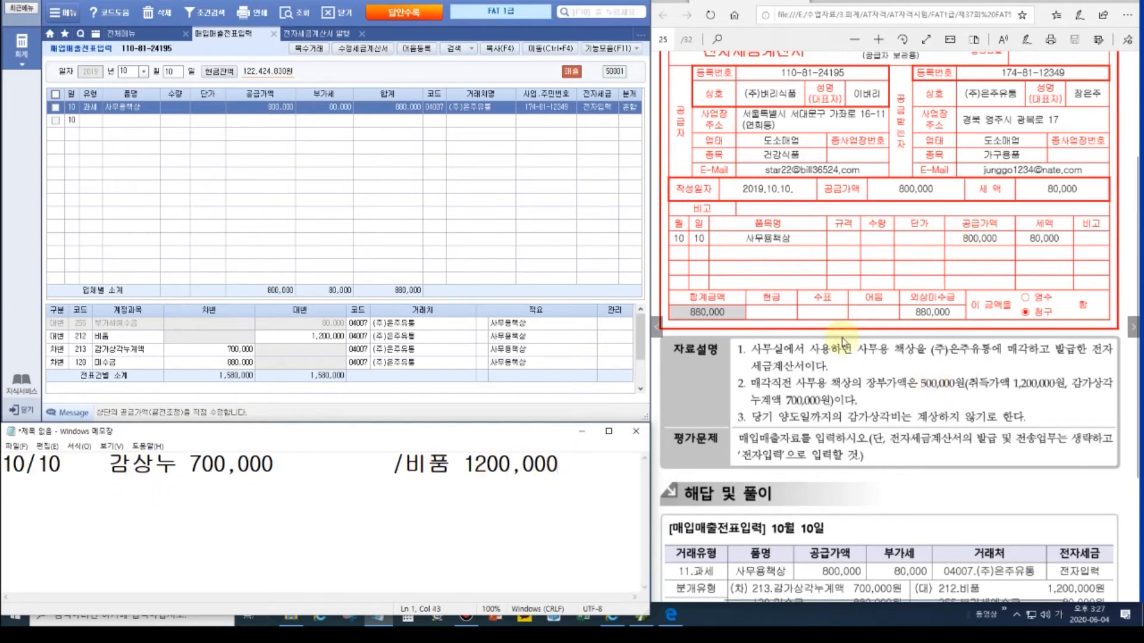
# Step: Add a second memo line with 미수금 and 유형자산처분이익 300,000, tightening line one's spacing
pyautogui.press('Return')
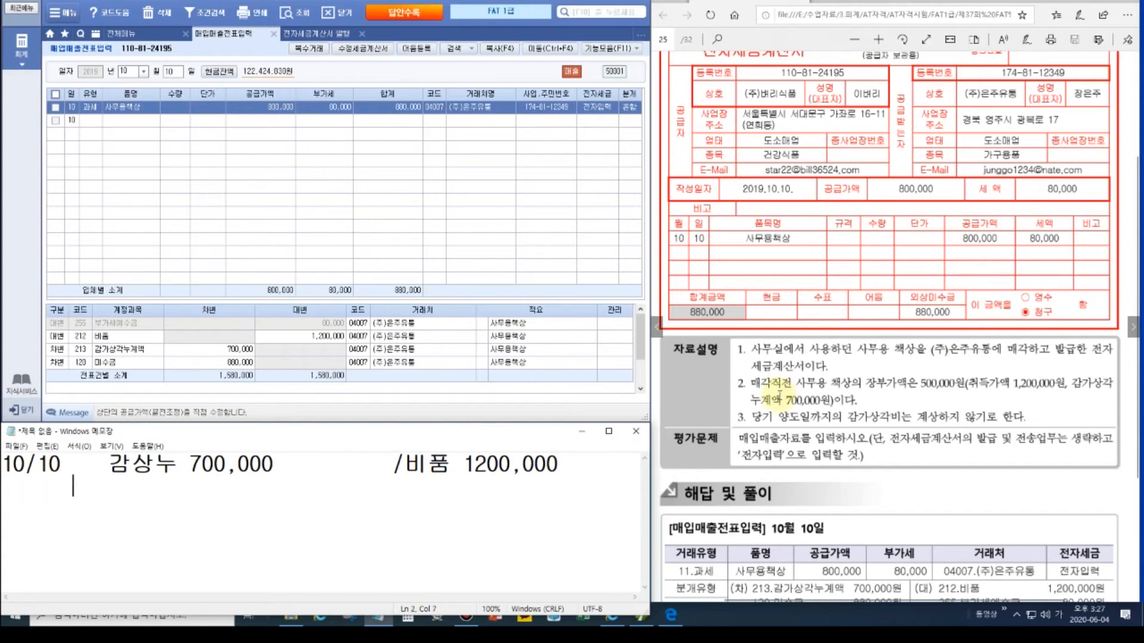
pyautogui.write('미수')
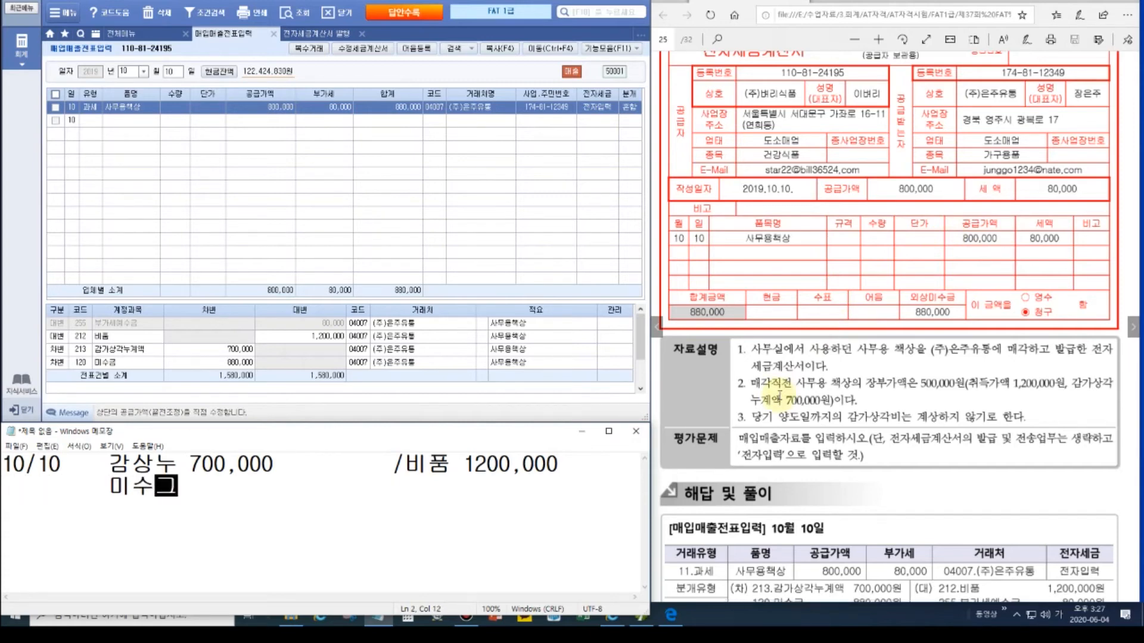
pyautogui.write('금 800,000')
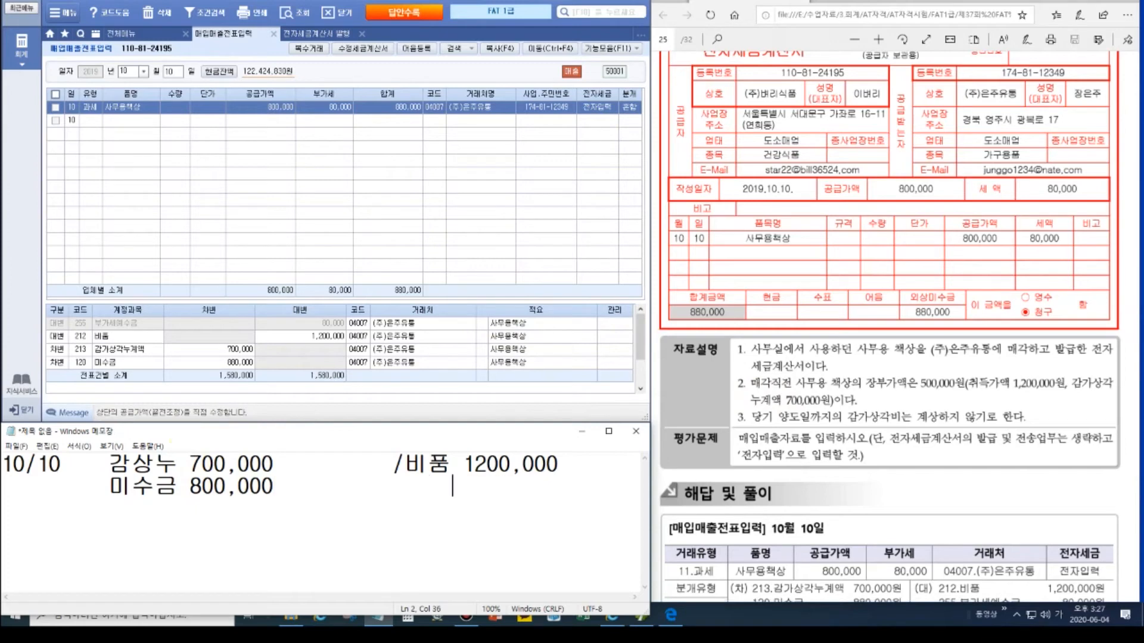
pyautogui.press('BackSpace')
pyautogui.press('BackSpace')
pyautogui.press('BackSpace')
pyautogui.press('BackSpace')
pyautogui.press('BackSpace')
pyautogui.press('BackSpace')
pyautogui.press('BackSpace')
pyautogui.press('BackSpace')
pyautogui.press('BackSpace')
pyautogui.press('BackSpace')
pyautogui.press('BackSpace')
pyautogui.write('유형ㅈ자산처분이익')
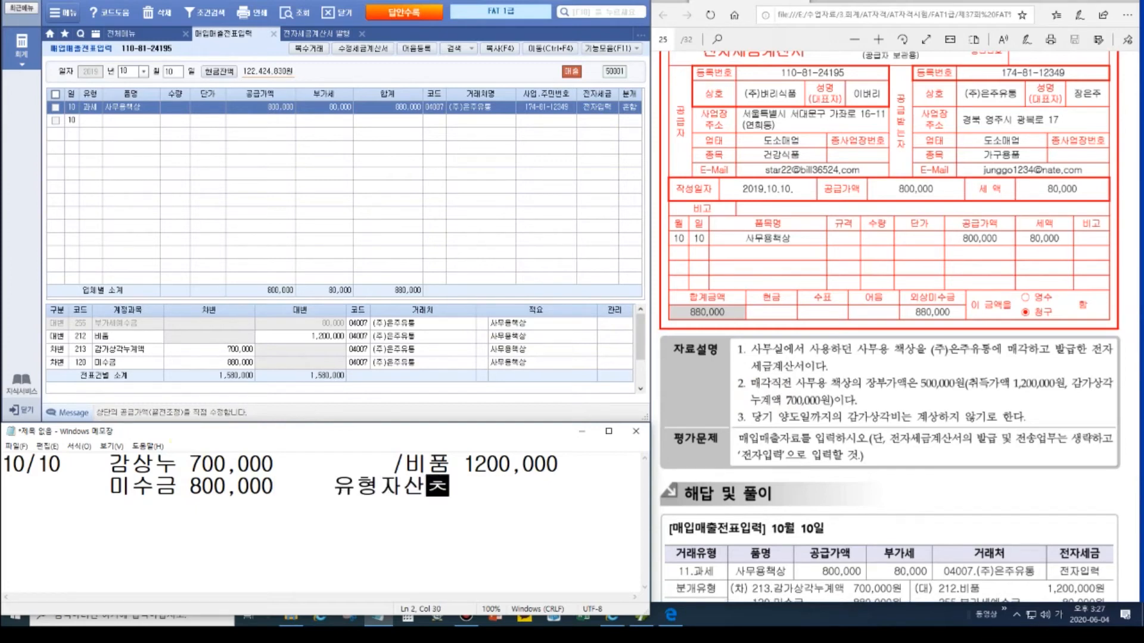
pyautogui.write('300,00')
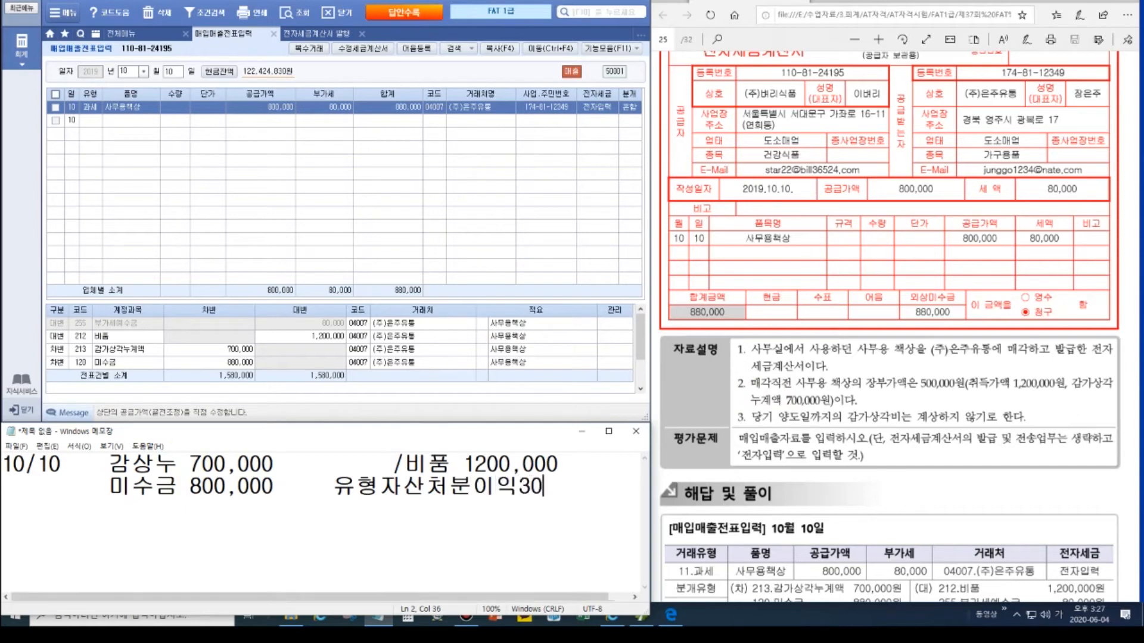
pyautogui.write('0')
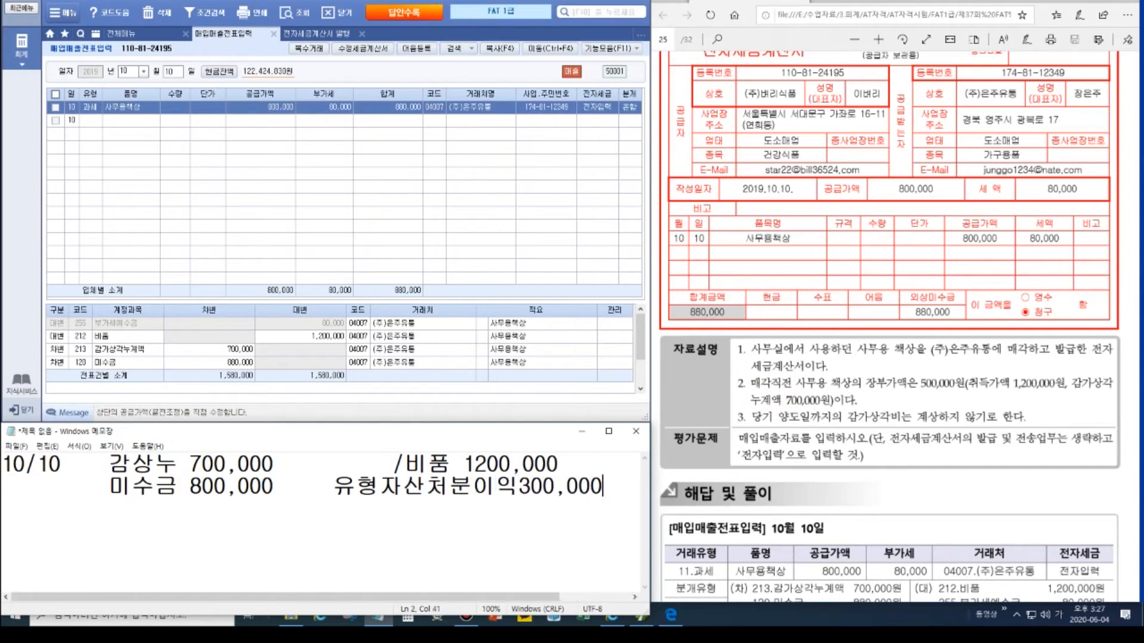
pyautogui.click(287, 464)
pyautogui.press('Delete')
pyautogui.press('Delete')
pyautogui.press('Delete')
pyautogui.press('Delete')
pyautogui.press('Delete')
pyautogui.press('Delete')
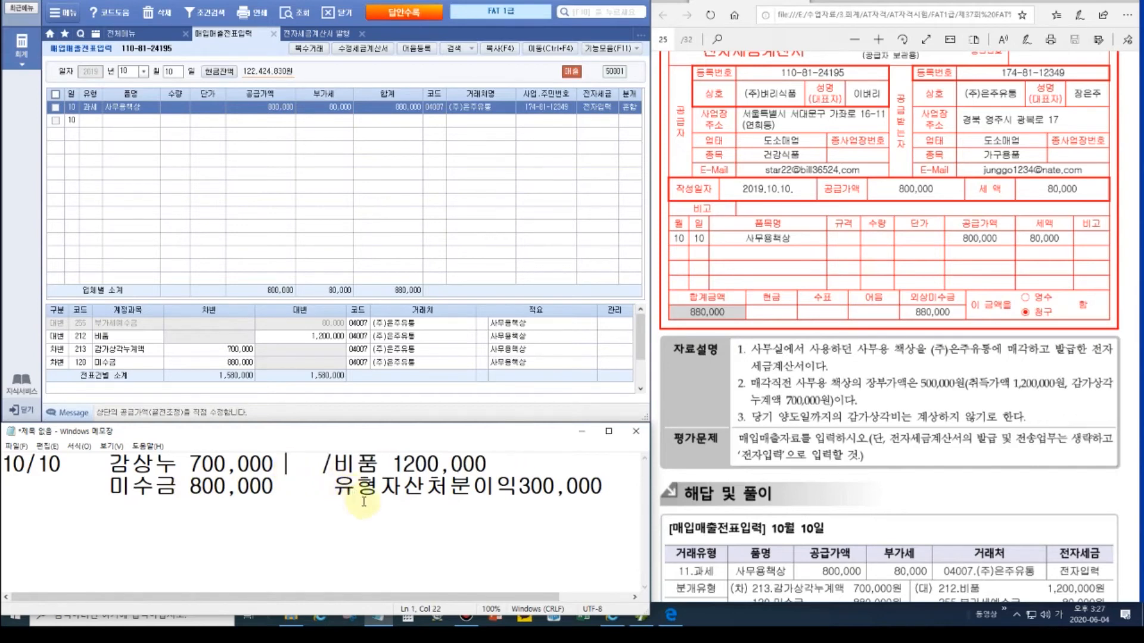
# Step: Add a third line 부예금 80,000 and correct 미수금 800,000 to 880,000
pyautogui.click(626, 486)
pyautogui.press('Return')
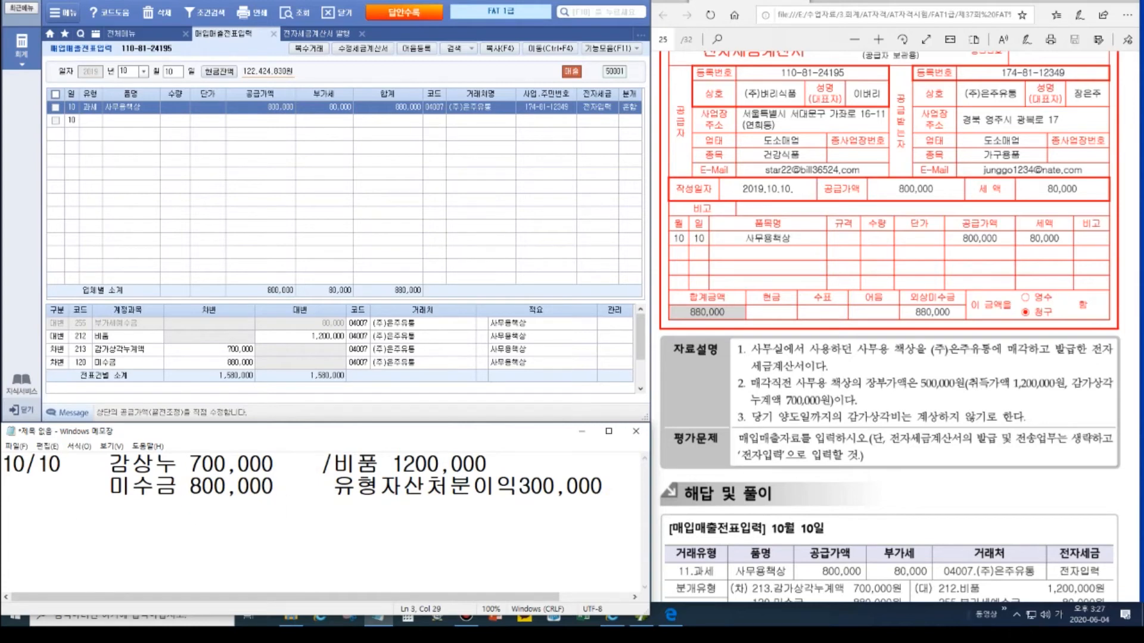
pyautogui.write('부예금')
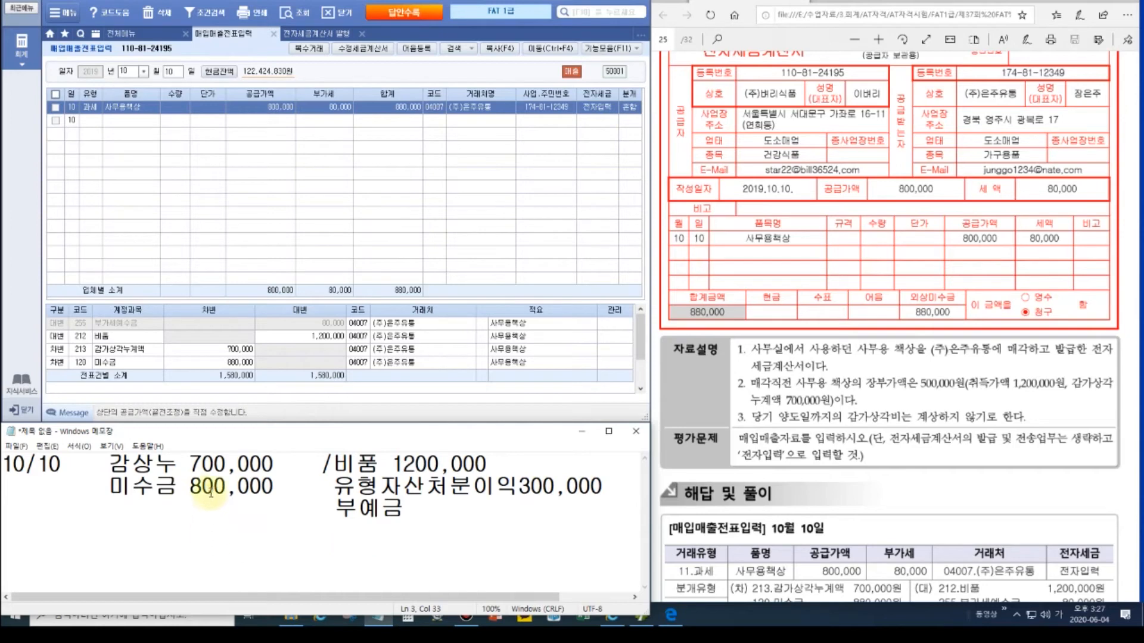
pyautogui.write('80,000')
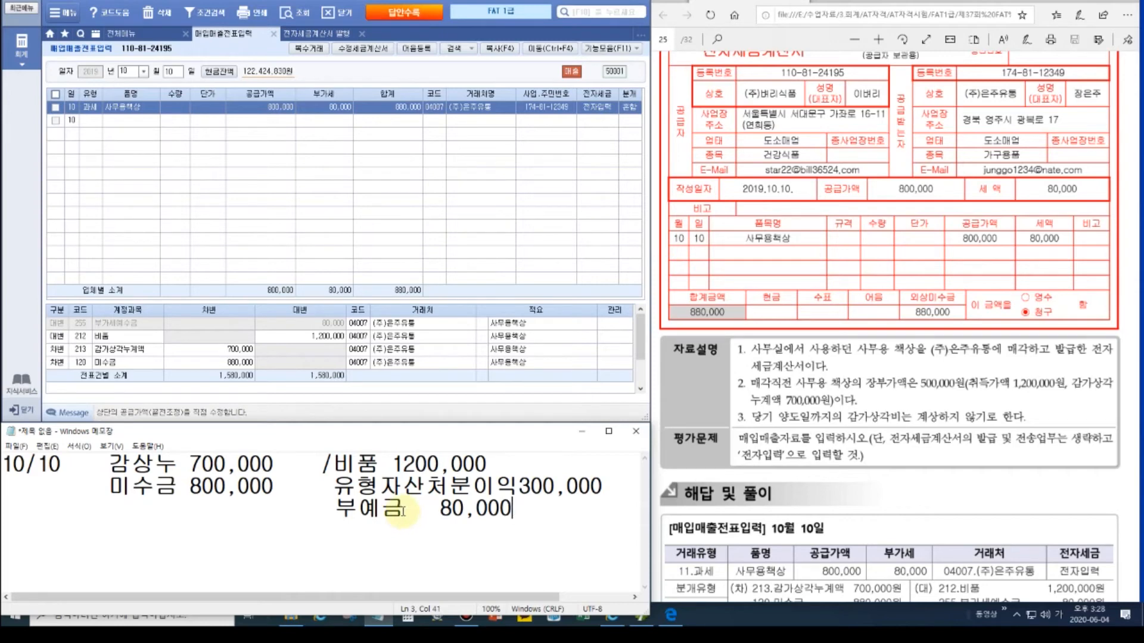
pyautogui.moveTo(202, 487); pyautogui.dragTo(212, 488)
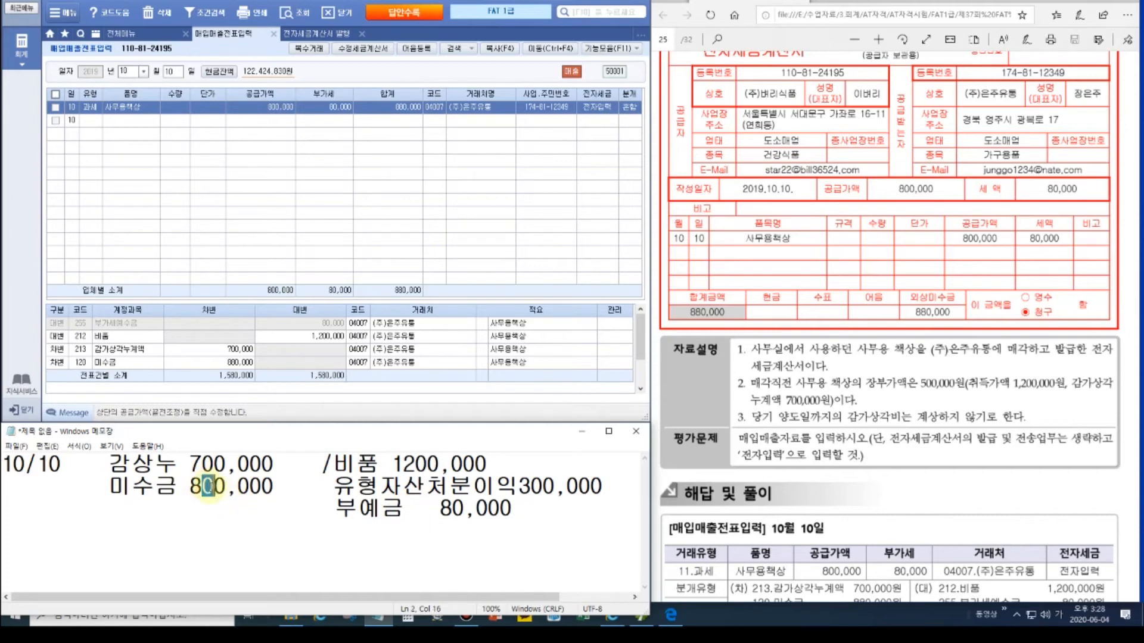
pyautogui.write('8')
# Step: Verify the 212 비품 1,200,000, 255 부가세예수금 and 213 감가상각누계액 lines; advance the PDF to page 26
pyautogui.click(78, 336)
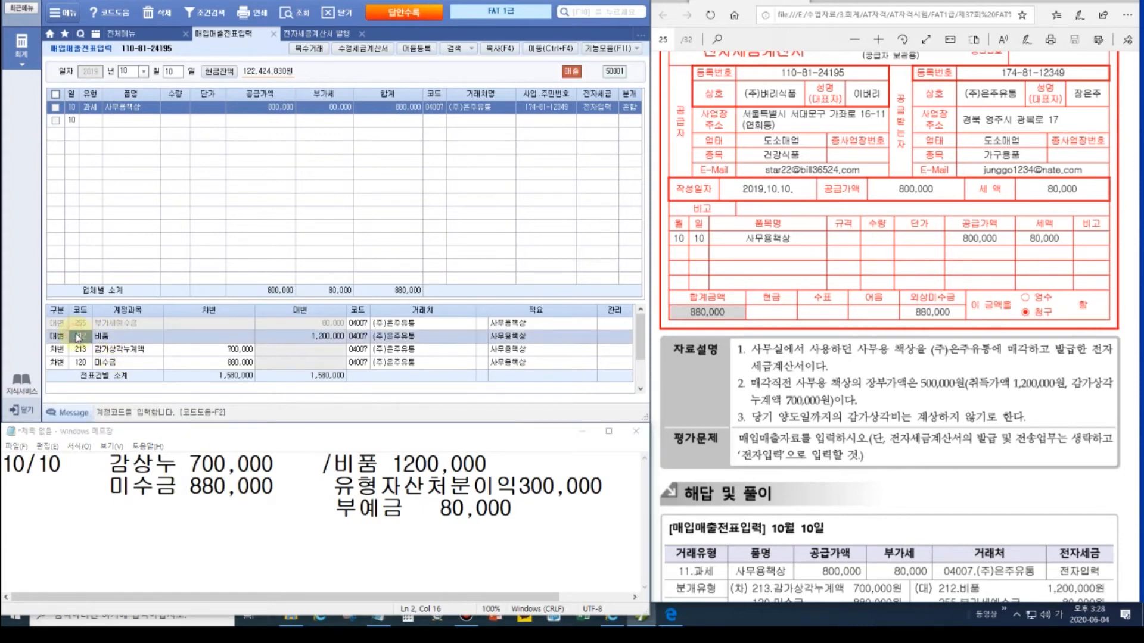
pyautogui.click(334, 337)
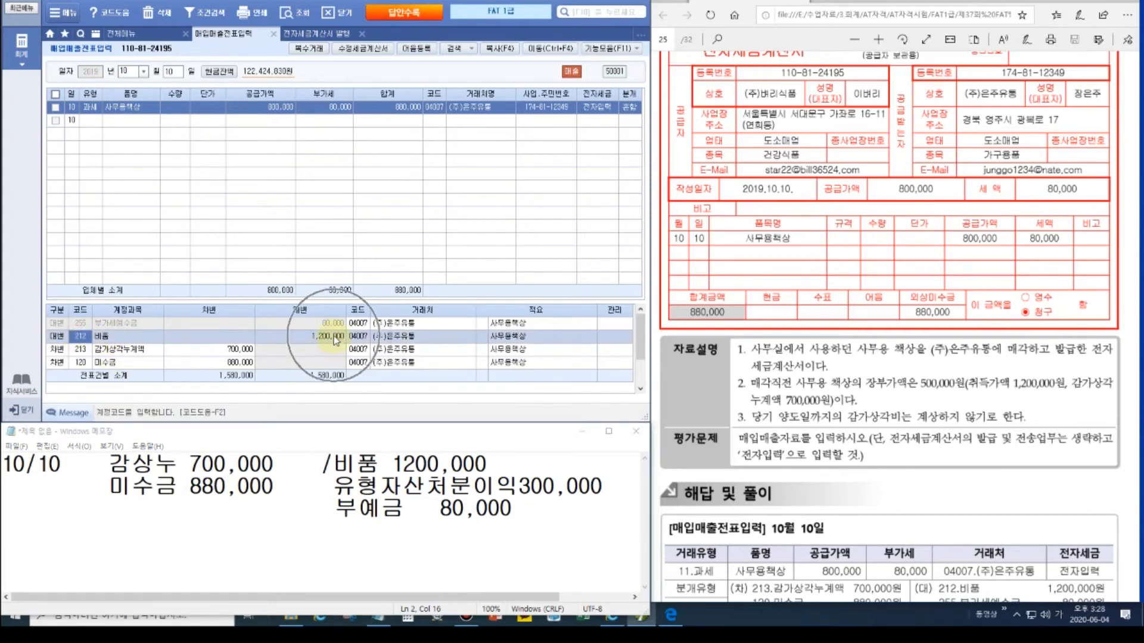
pyautogui.click(90, 321)
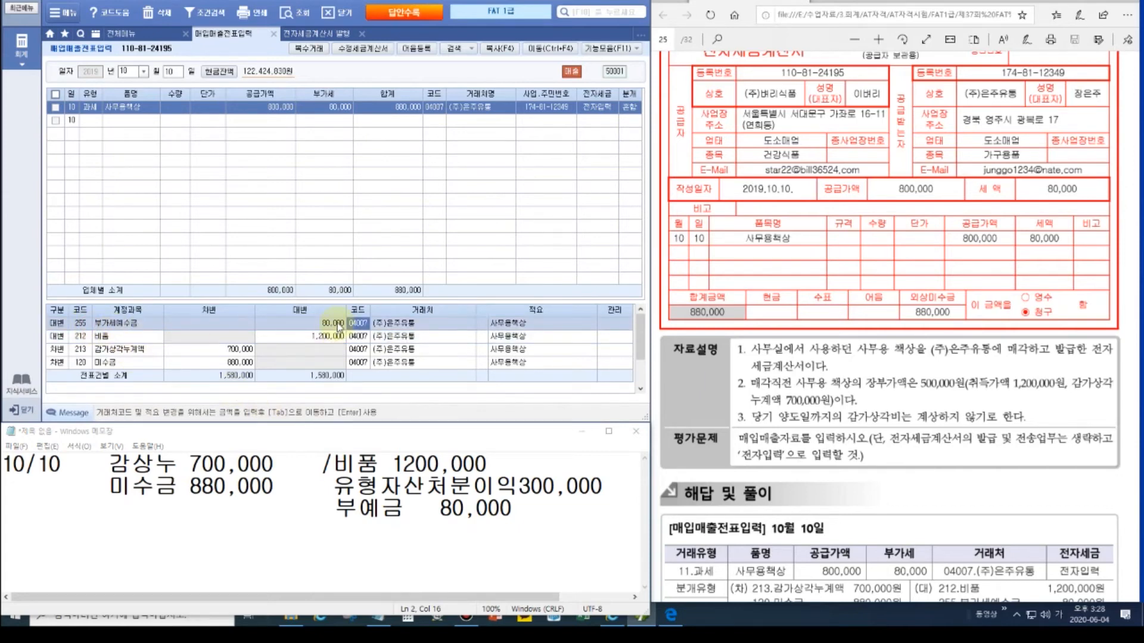
pyautogui.click(104, 351)
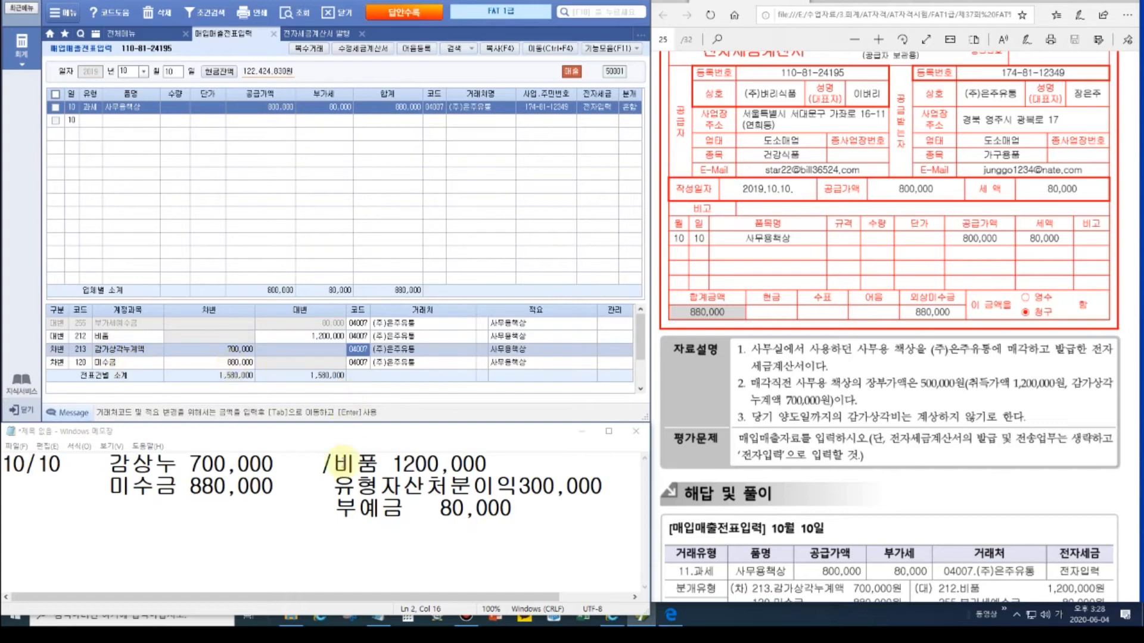
pyautogui.click(381, 511)
pyautogui.click(1133, 327)
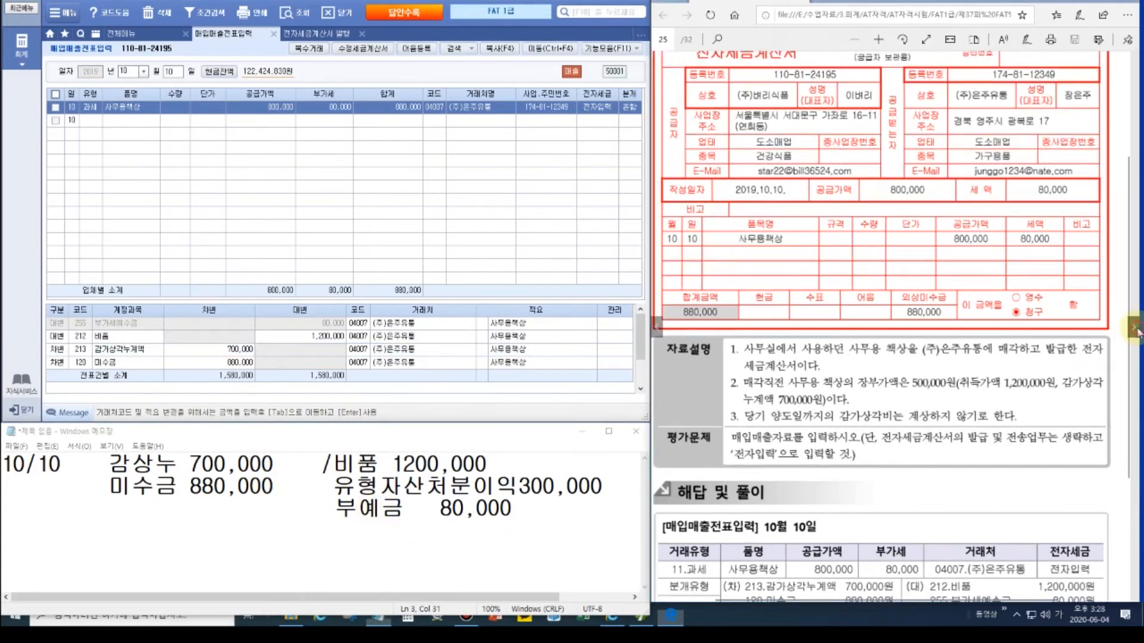
# Step: Box the 전자계산서 title, item name, quantity 10 and 매출거래처 on the 10/19 invoice, then clear the marks
pyautogui.scroll(2, 984, 289)
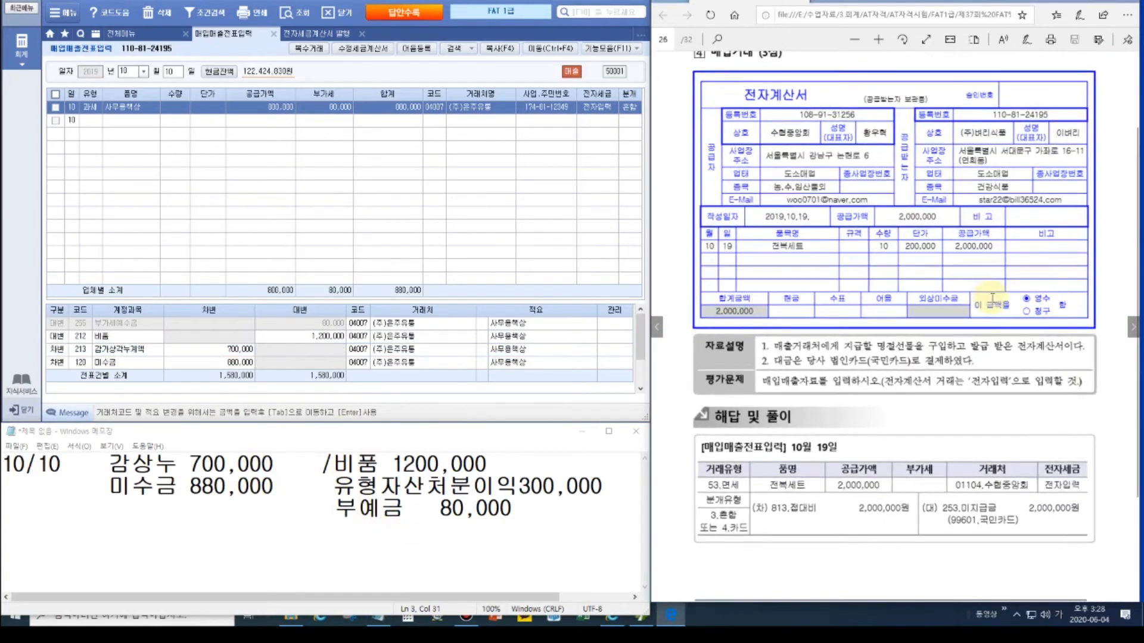
pyautogui.scroll(2, 918, 282)
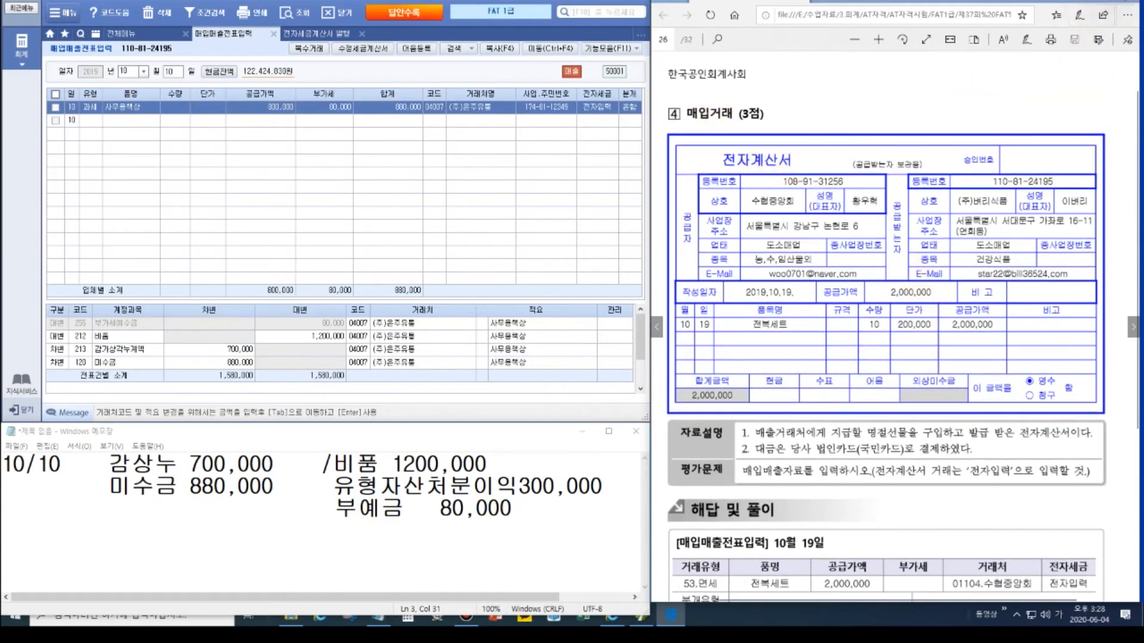
pyautogui.click(1119, 8)
pyautogui.moveTo(713, 148); pyautogui.dragTo(804, 173)
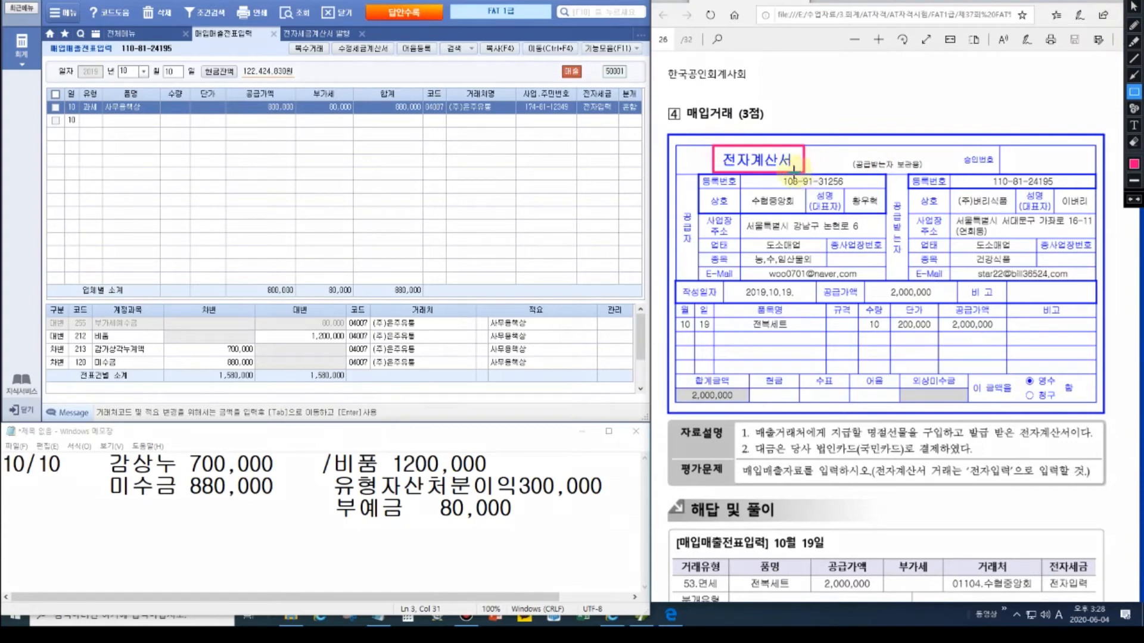
pyautogui.moveTo(750, 319); pyautogui.dragTo(771, 334)
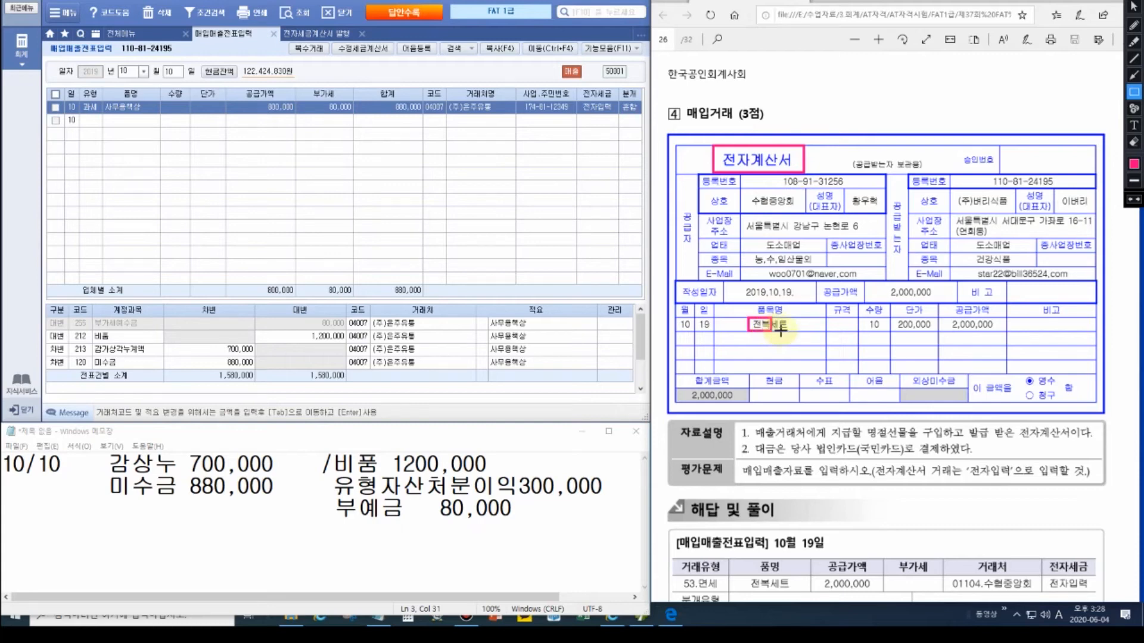
pyautogui.moveTo(866, 316)
pyautogui.mouseDown()
pyautogui.moveTo(888, 331)
pyautogui.moveTo(1008, 332)
pyautogui.mouseUp()
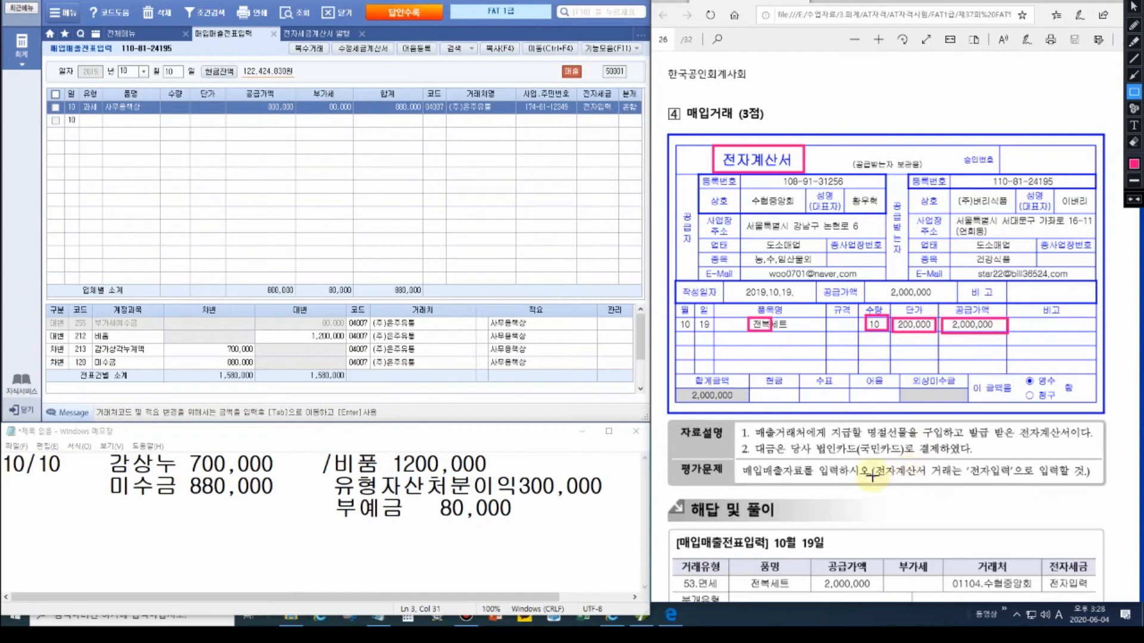
pyautogui.moveTo(753, 425); pyautogui.dragTo(813, 442)
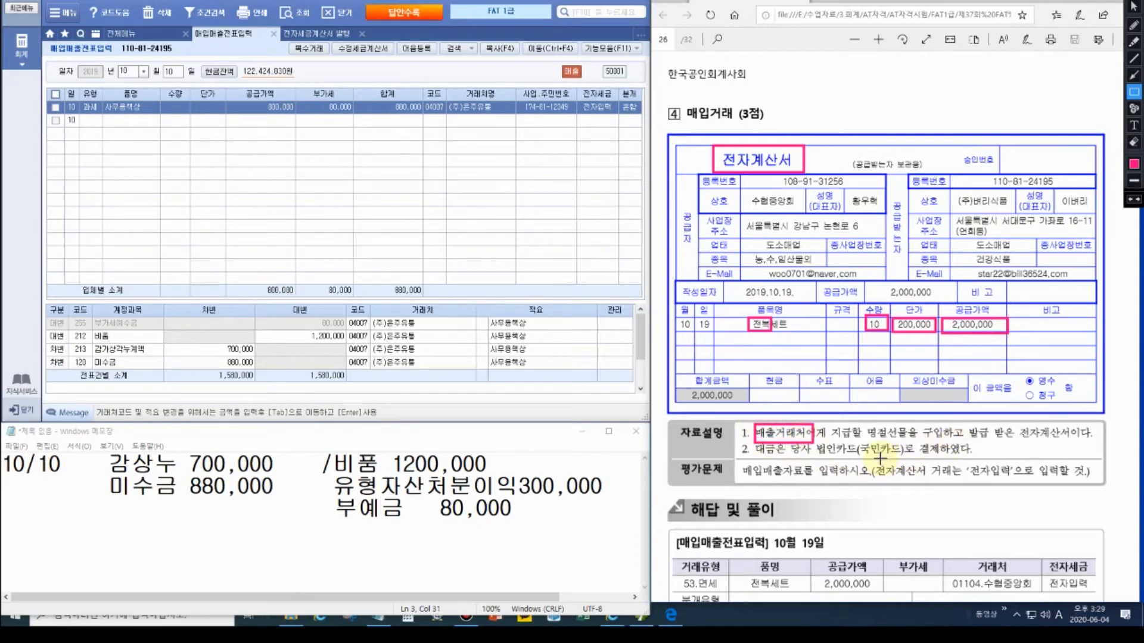
pyautogui.press('Escape')
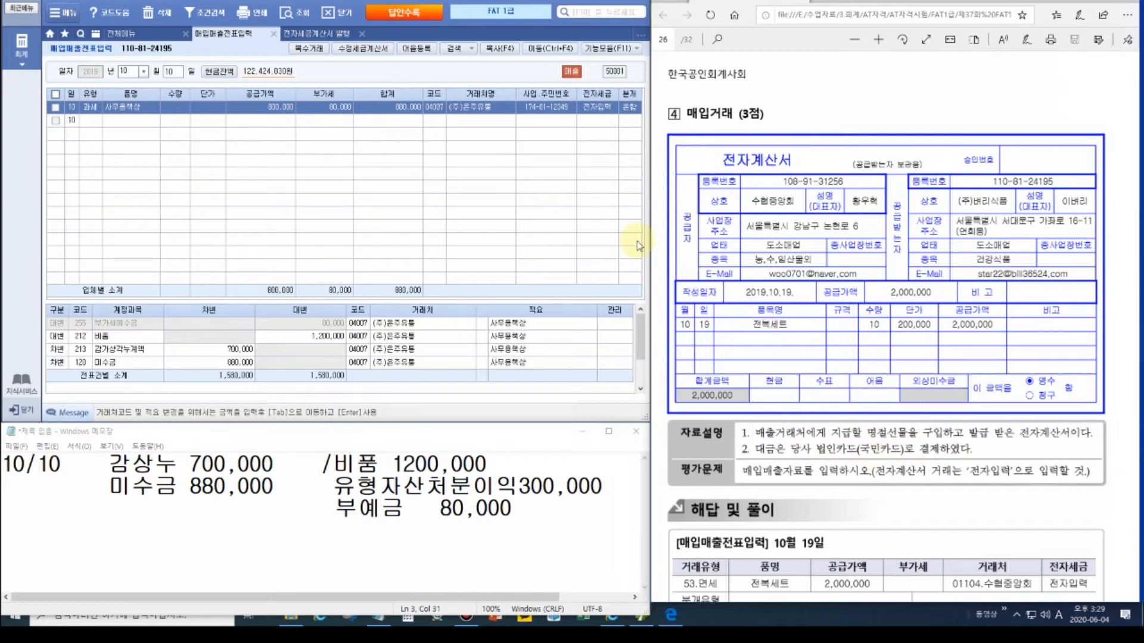
pyautogui.press('ctrl')
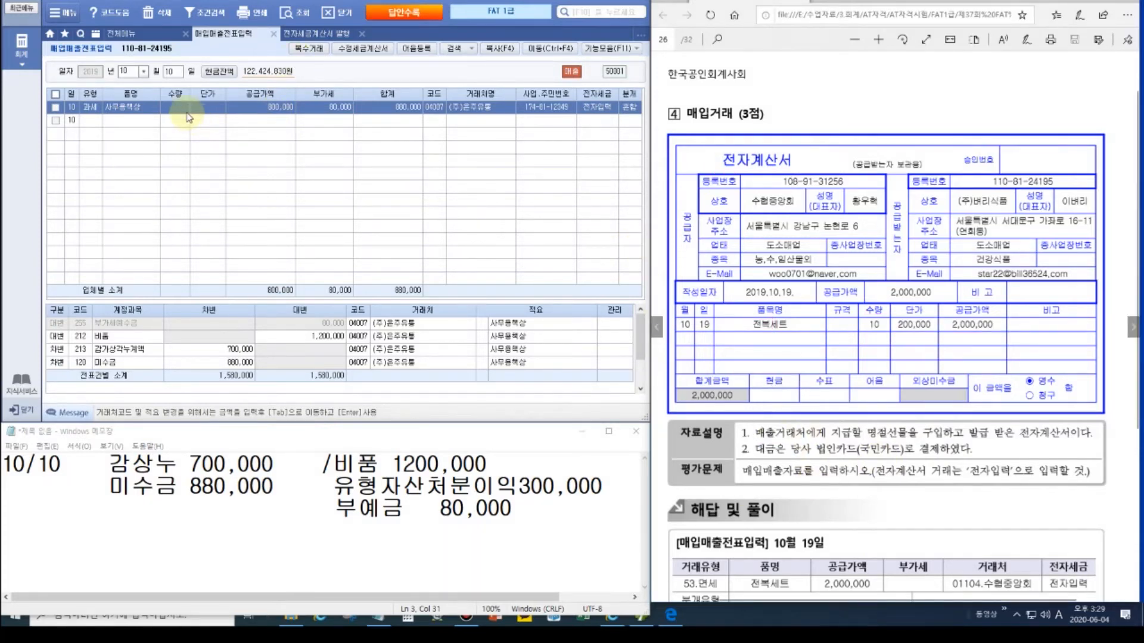
# Step: Start a 10/19 면세 purchase row for 10 전복세트 at 200,000 each
pyautogui.click(173, 71)
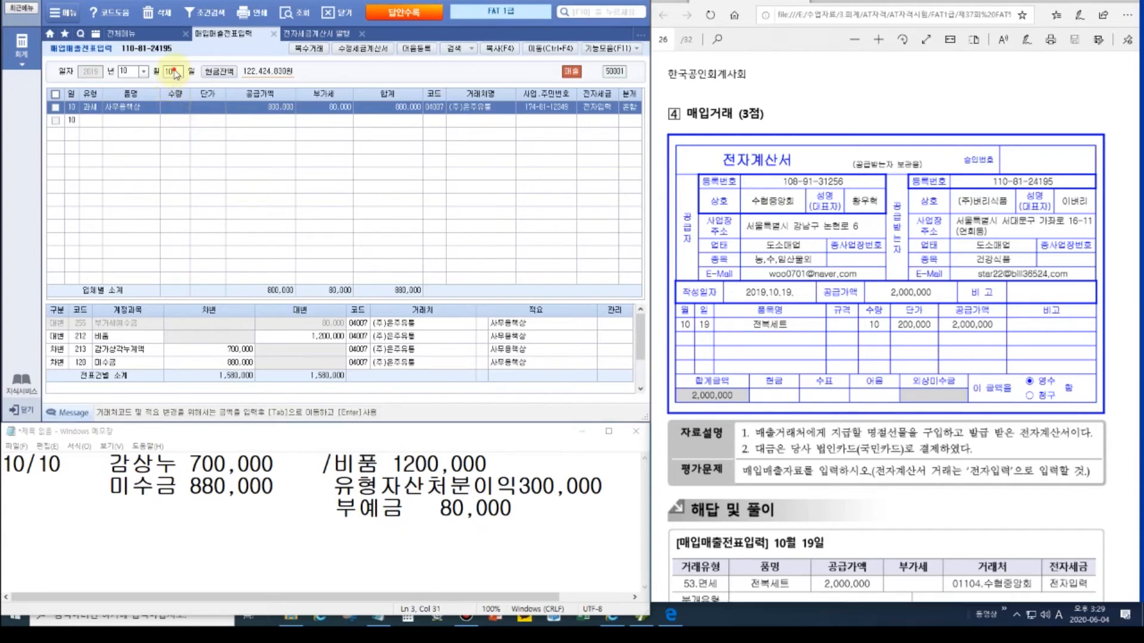
pyautogui.write('19')
pyautogui.press('Return')
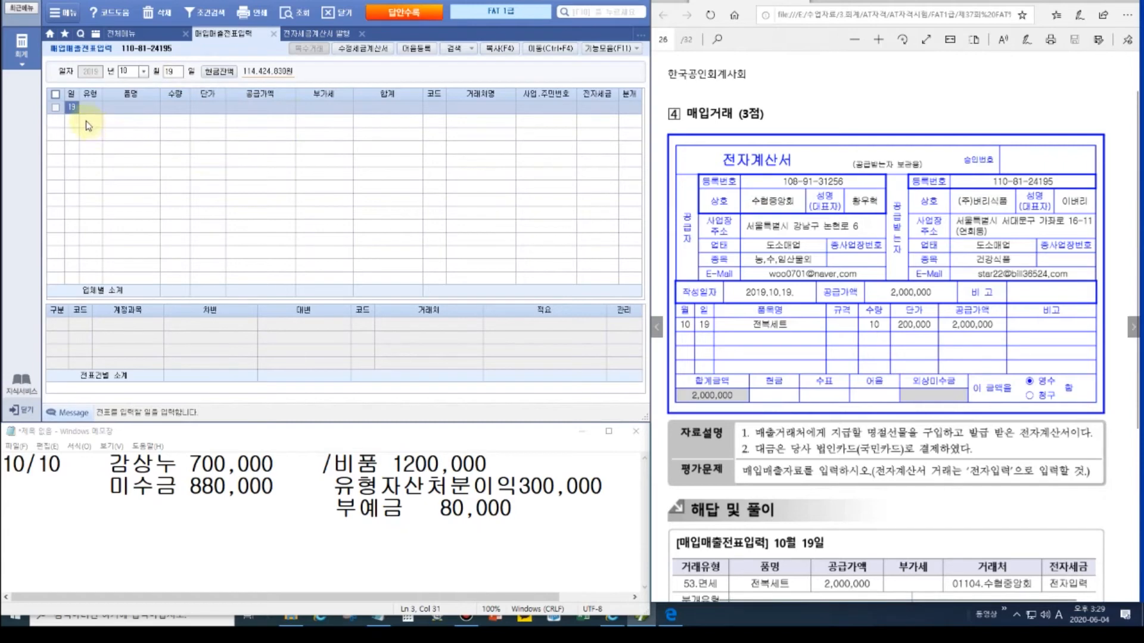
pyautogui.press('Return')
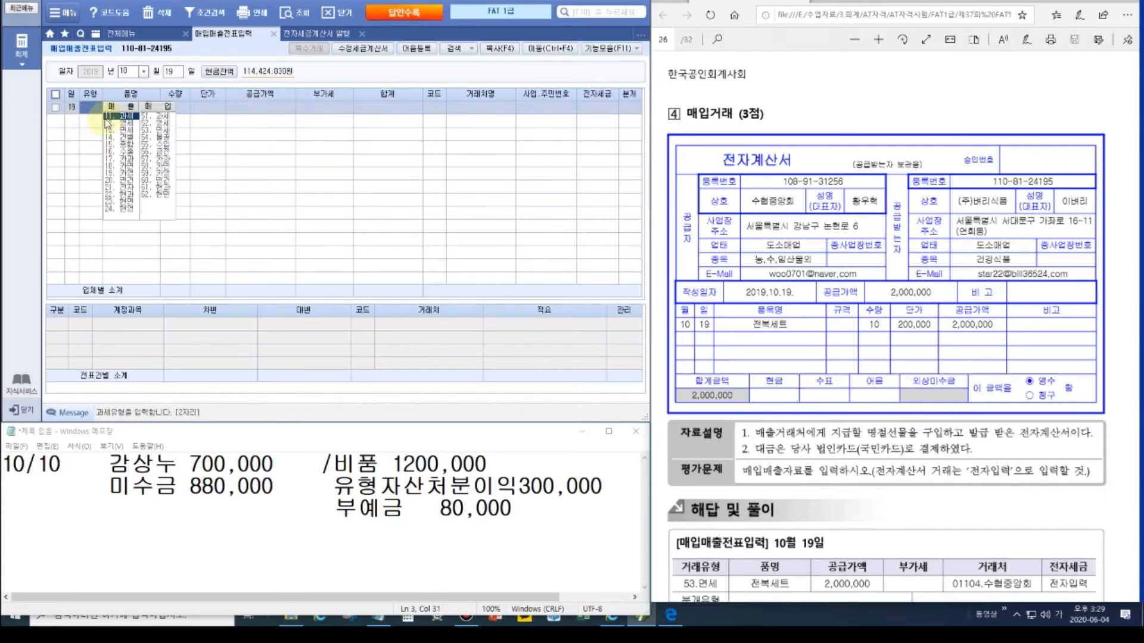
pyautogui.click(157, 130)
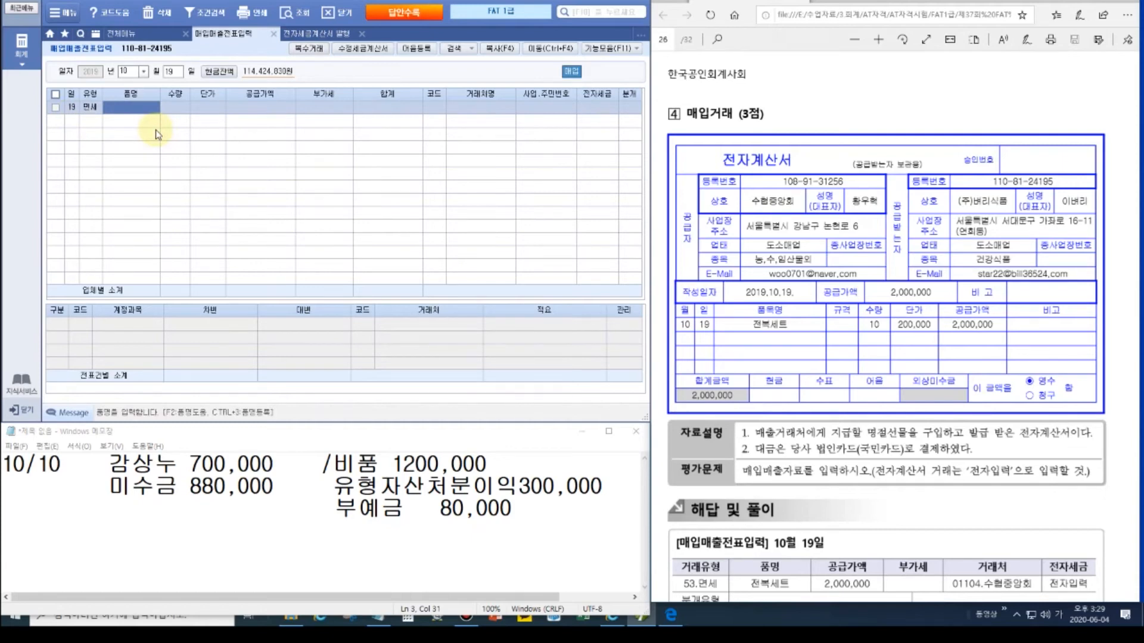
pyautogui.write('전복세트')
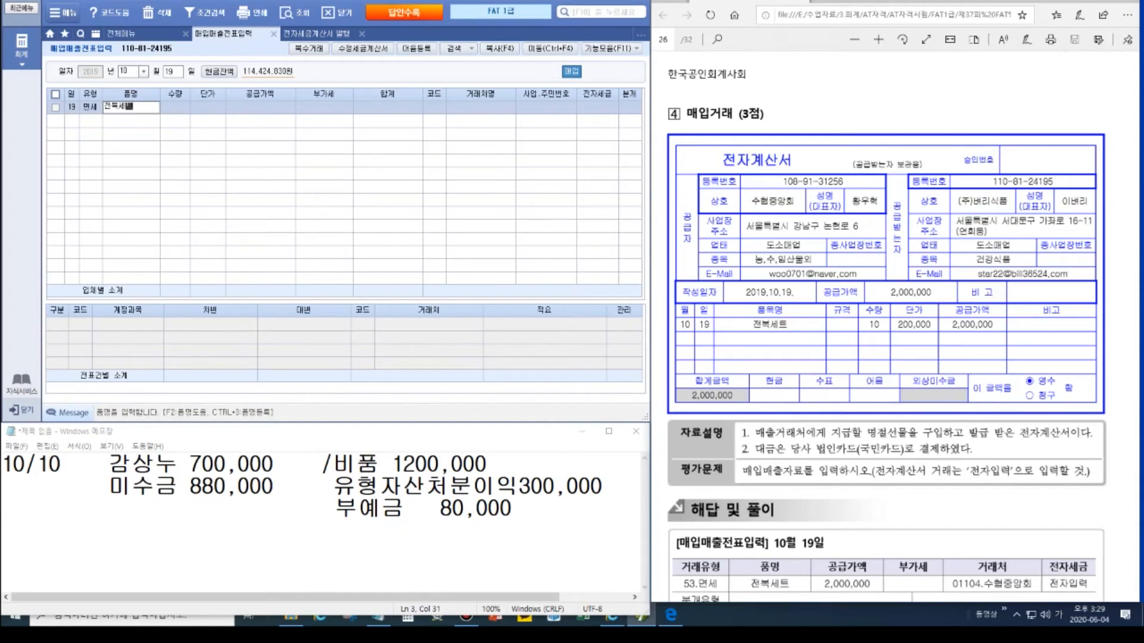
pyautogui.press('Return')
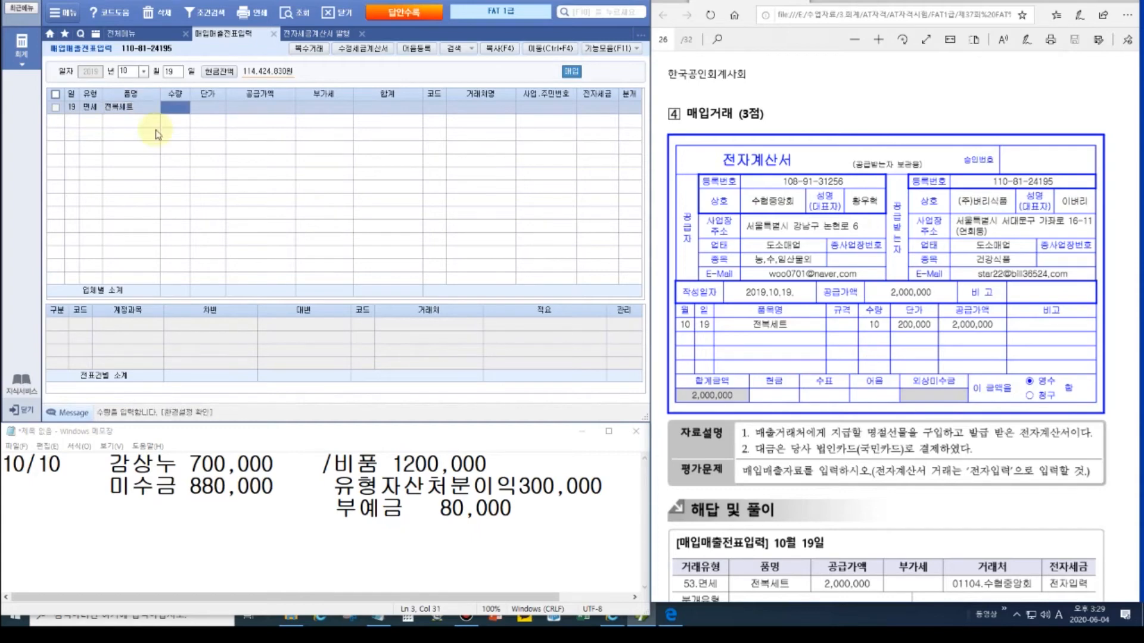
pyautogui.write('10')
pyautogui.press('Return')
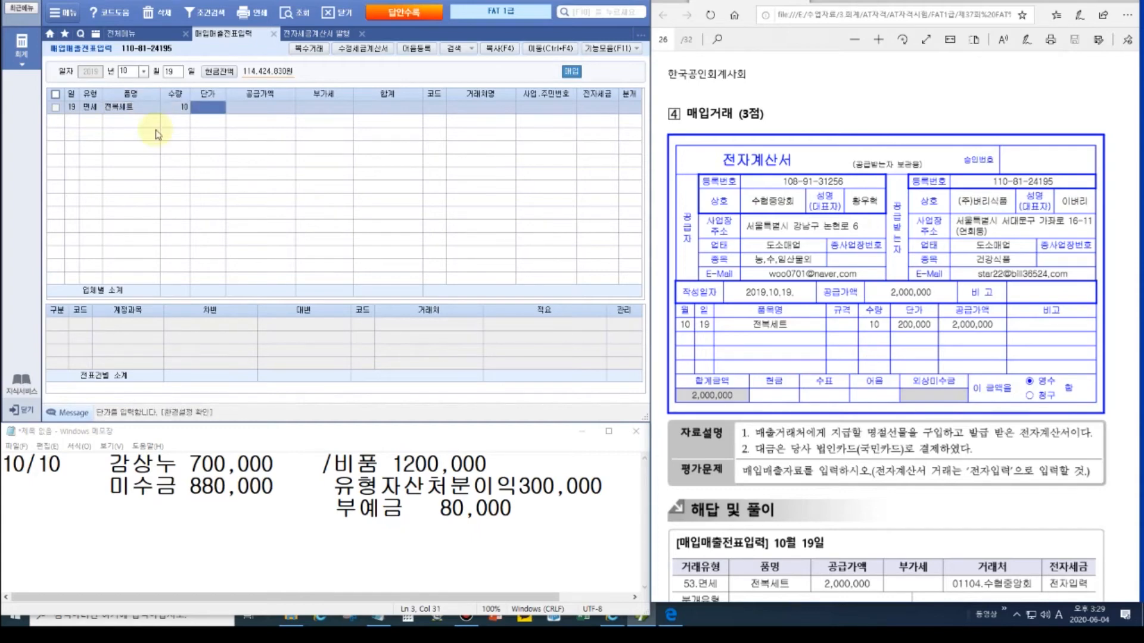
pyautogui.write('2000000')
pyautogui.press('Return')
pyautogui.press('Return')
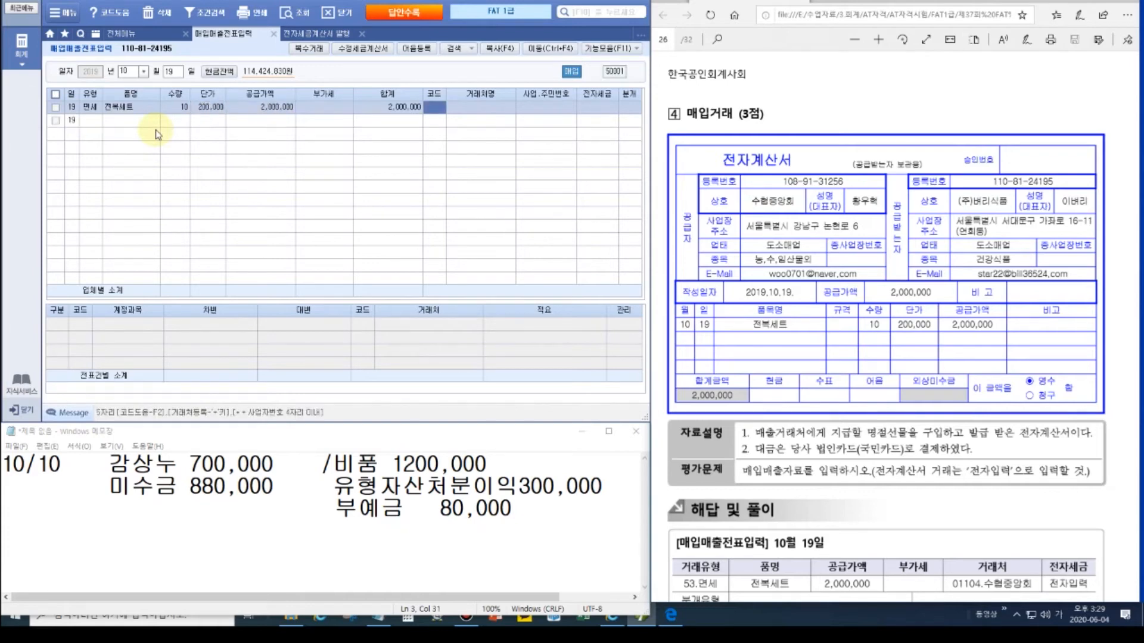
# Step: Set supplier 수협중앙회, 전자 1, card journal type 4, and debit account 813 접대비
pyautogui.press('ctrl')
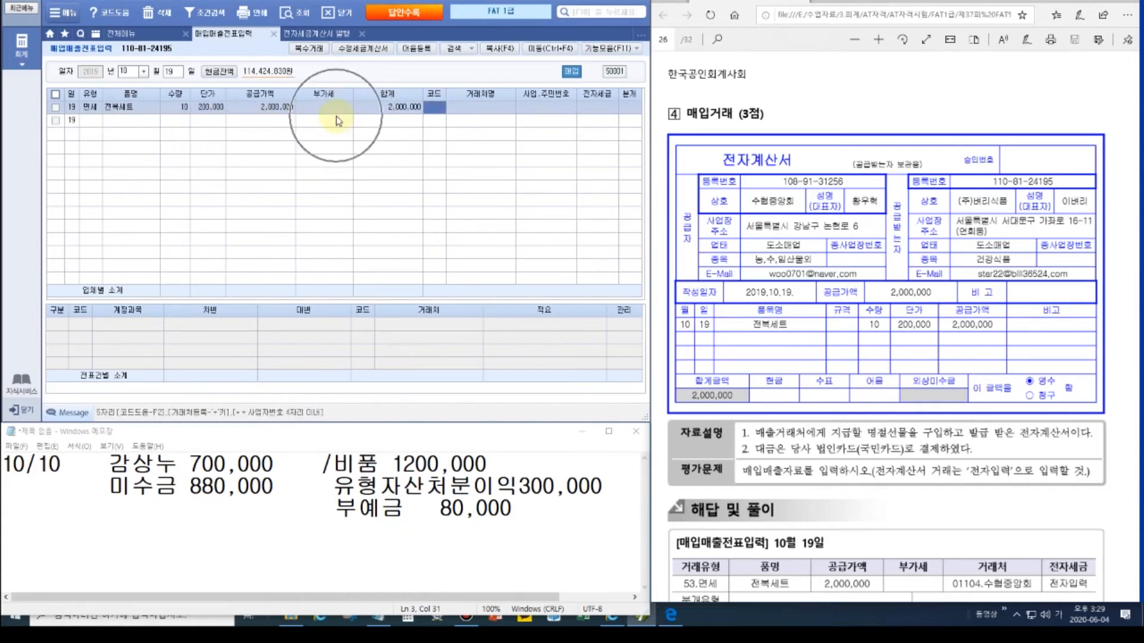
pyautogui.press('ctrl')
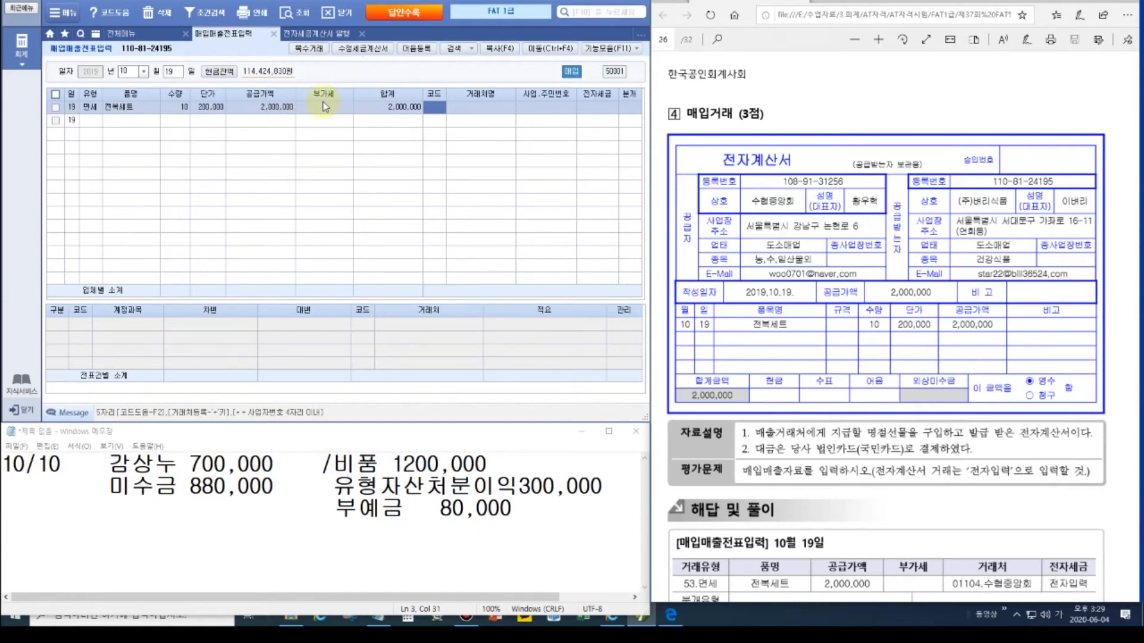
pyautogui.write('수협')
pyautogui.press('BackSpace')
pyautogui.press('BackSpace')
pyautogui.write('수협')
pyautogui.press('Return')
pyautogui.press('Return')
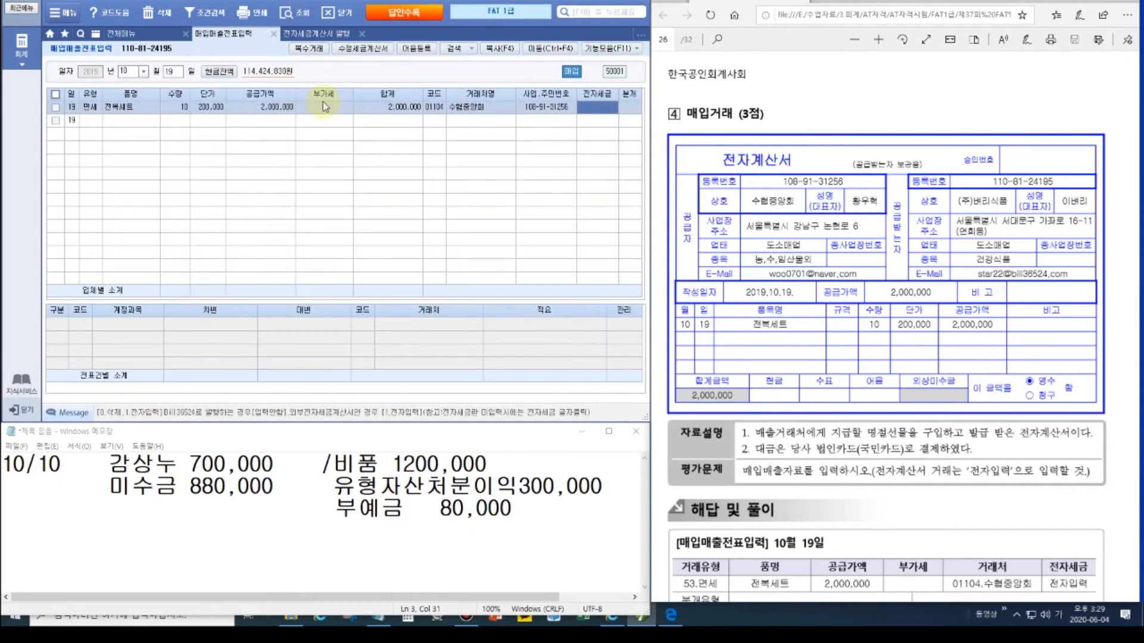
pyautogui.write('1')
pyautogui.press('Return')
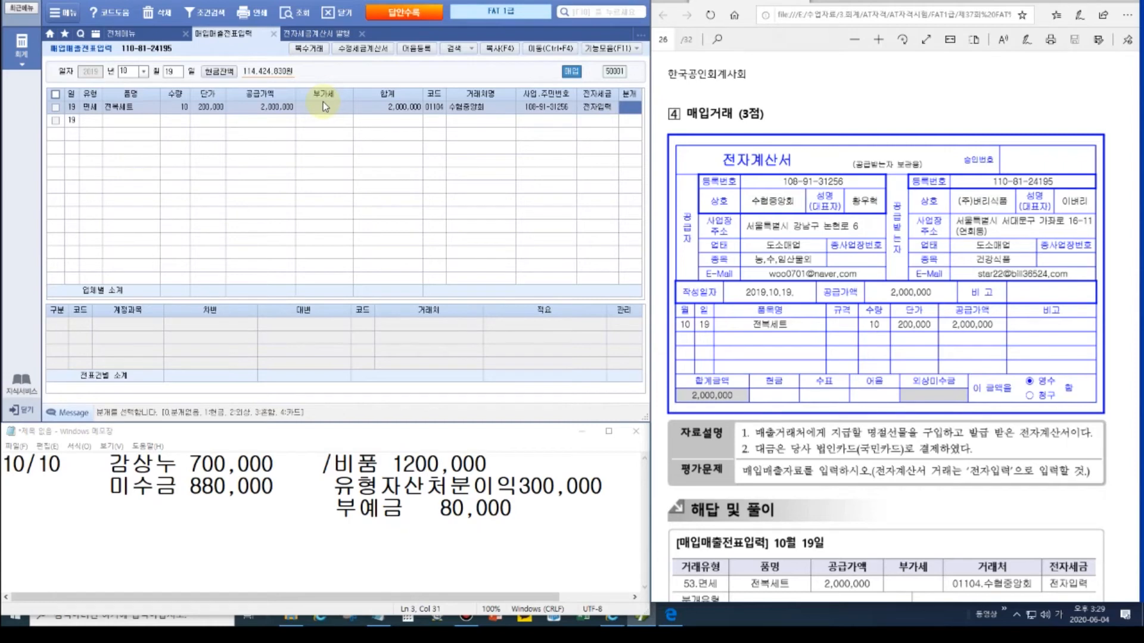
pyautogui.write('4')
pyautogui.press('Return')
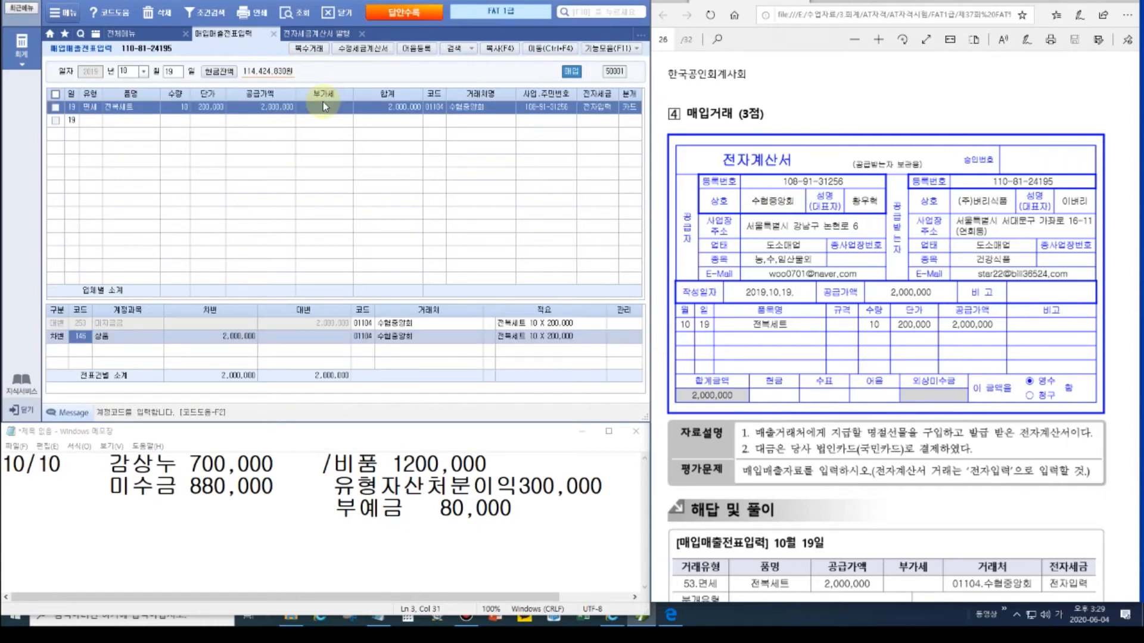
pyautogui.write('813')
pyautogui.press('Return')
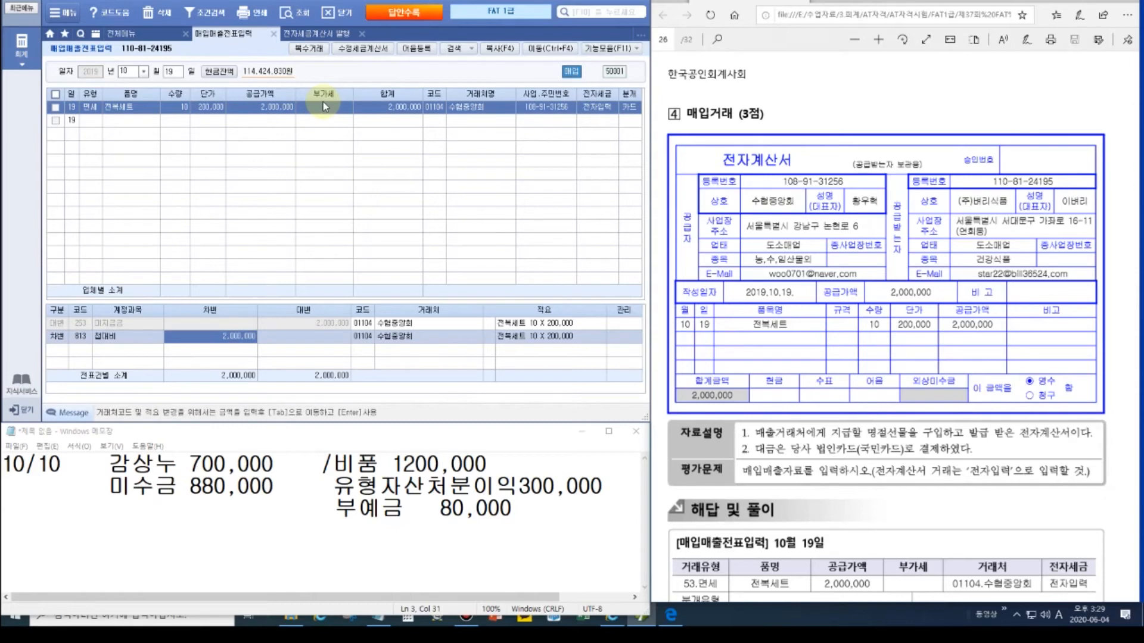
pyautogui.press('Return')
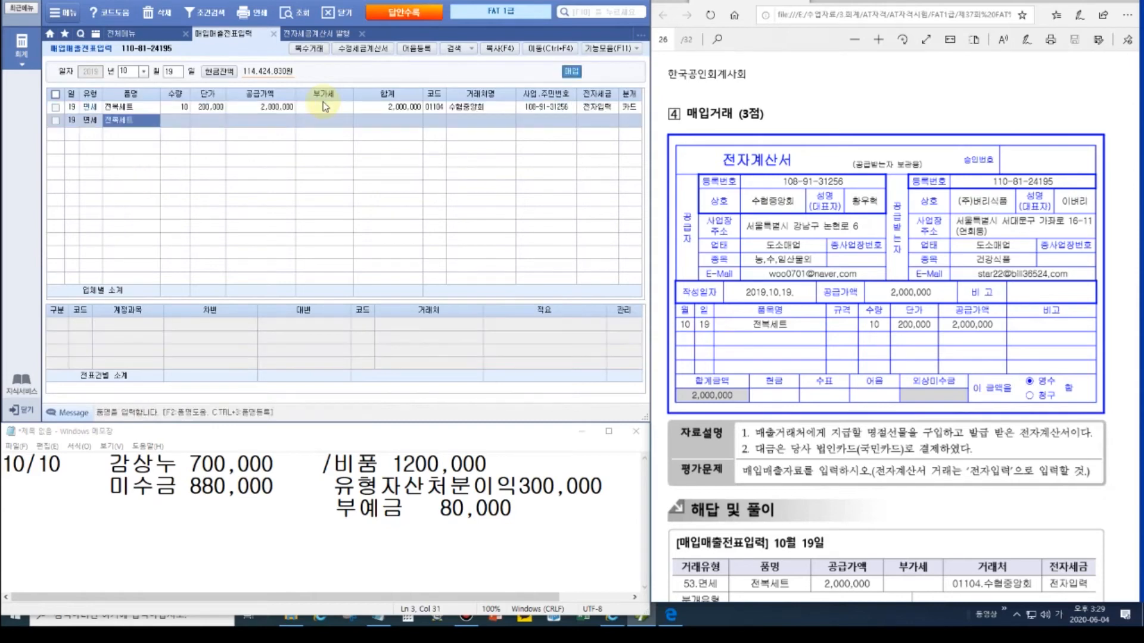
# Step: Change the 미지급금 credit line's partner to 99601 국민카드
pyautogui.click(89, 106)
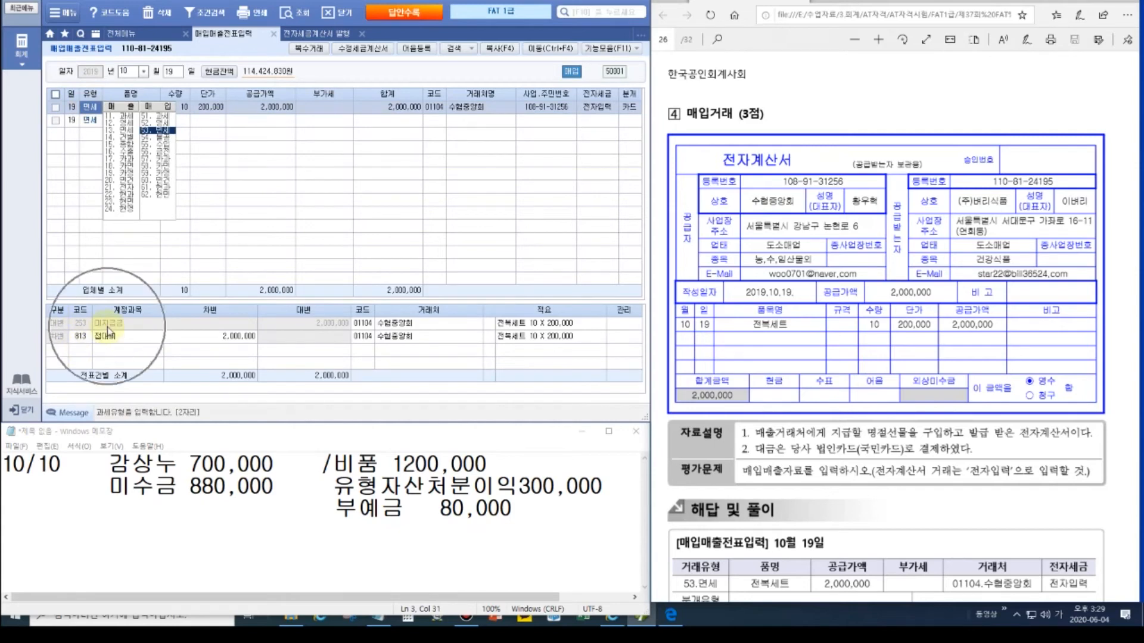
pyautogui.click(368, 325)
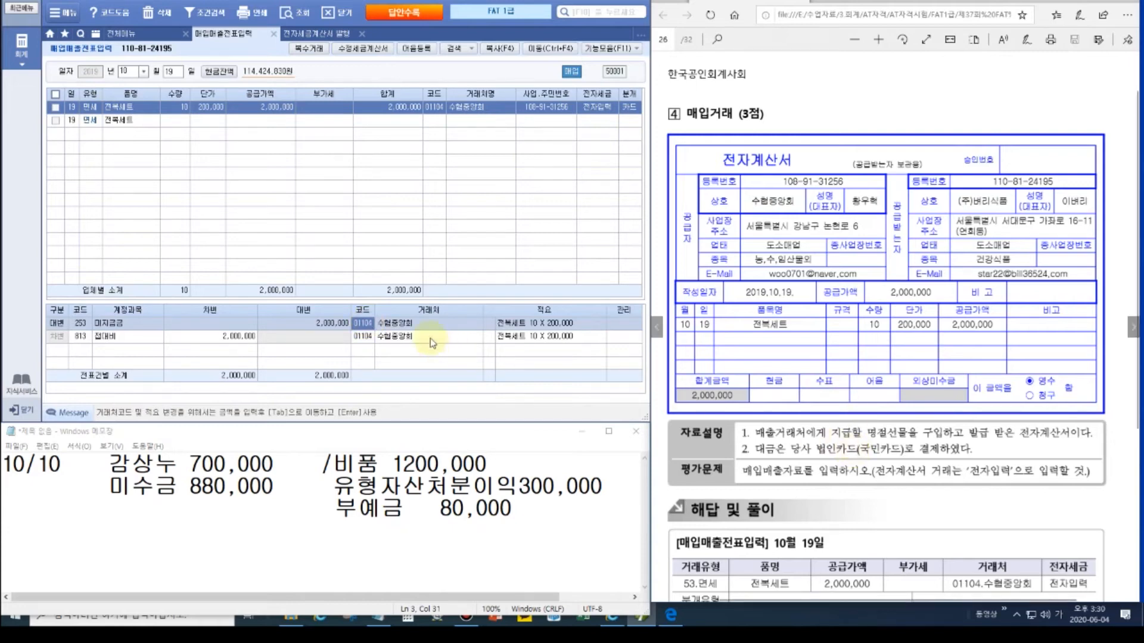
pyautogui.write('국민')
pyautogui.press('Return')
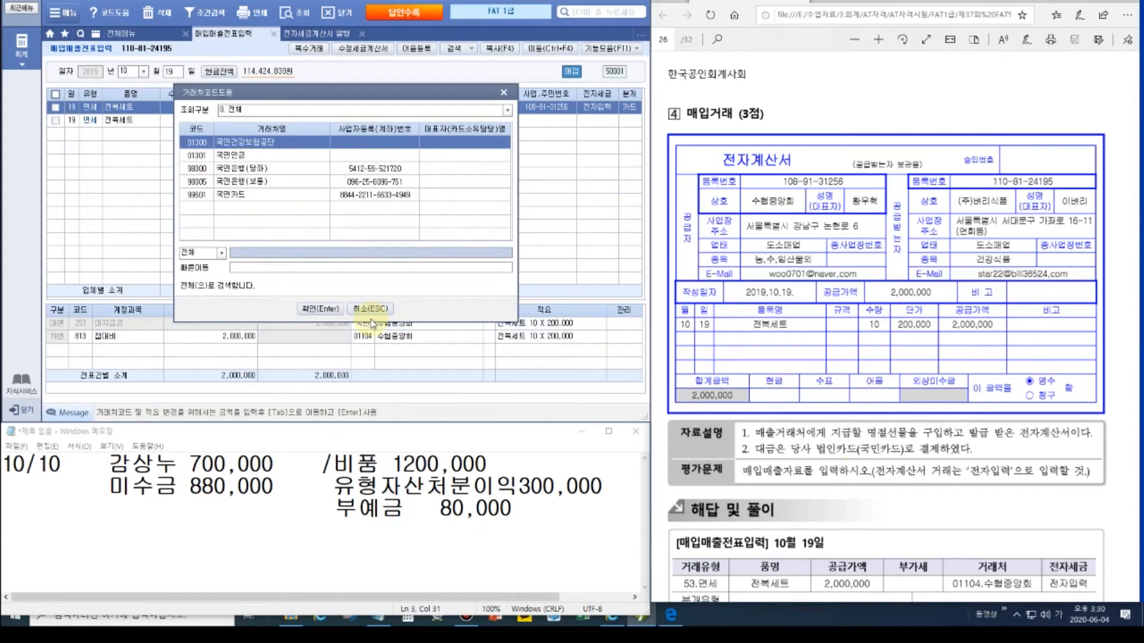
pyautogui.press('Down')
pyautogui.press('Down')
pyautogui.press('Down')
pyautogui.press('Down')
pyautogui.press('Return')
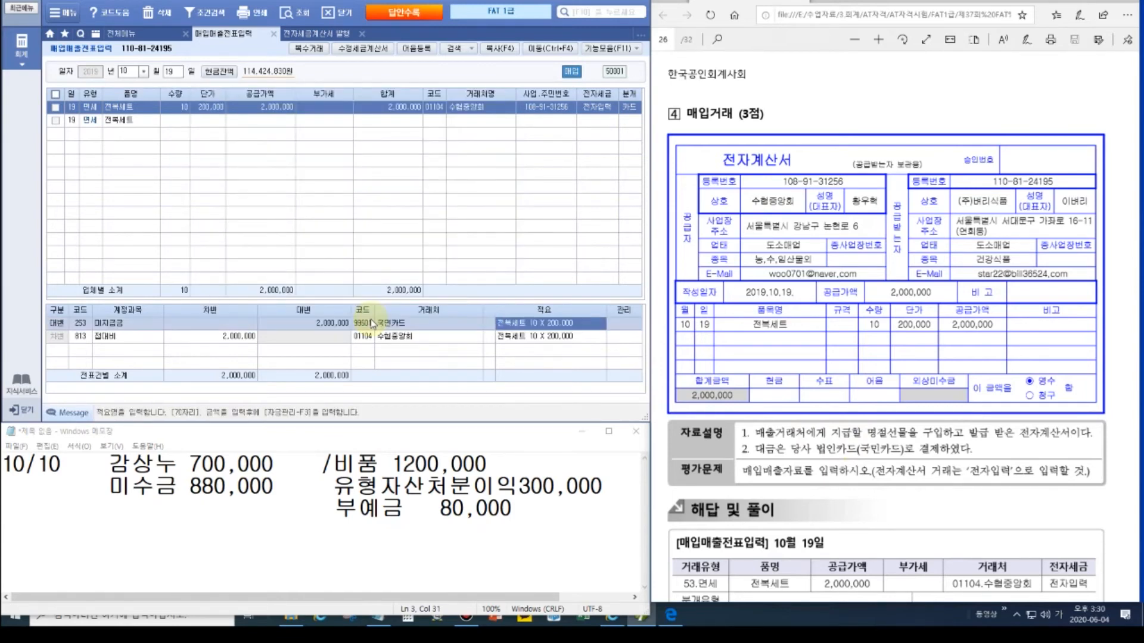
pyautogui.press('Return')
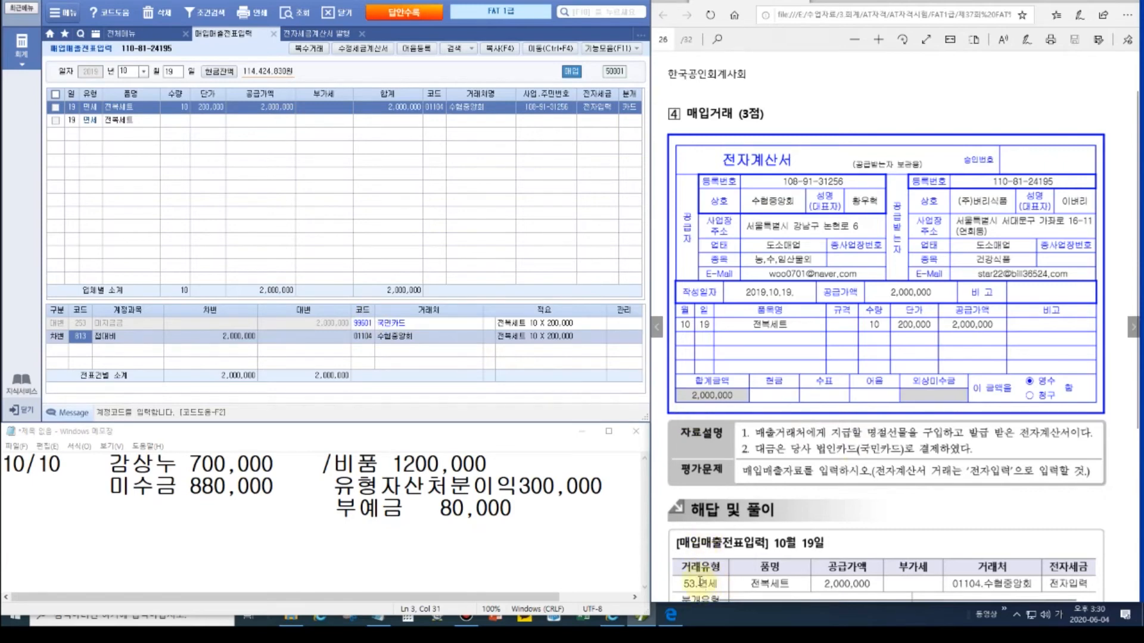
# Step: Check the answer in the exam PDF and turn to page 27
pyautogui.scroll(-3, 700, 581)
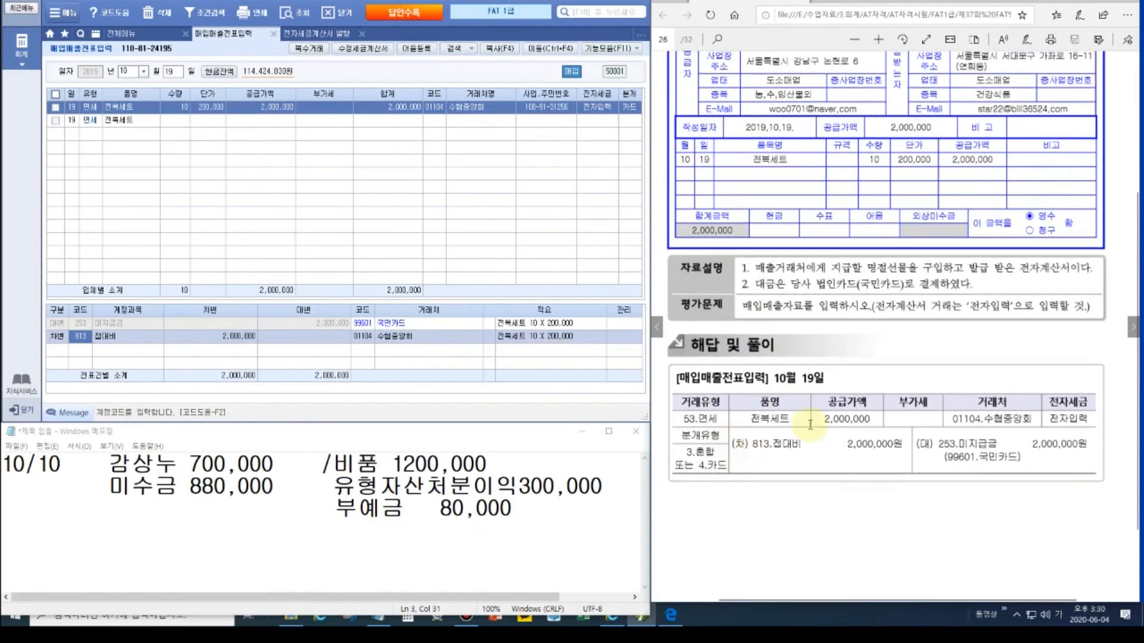
pyautogui.click(1072, 416)
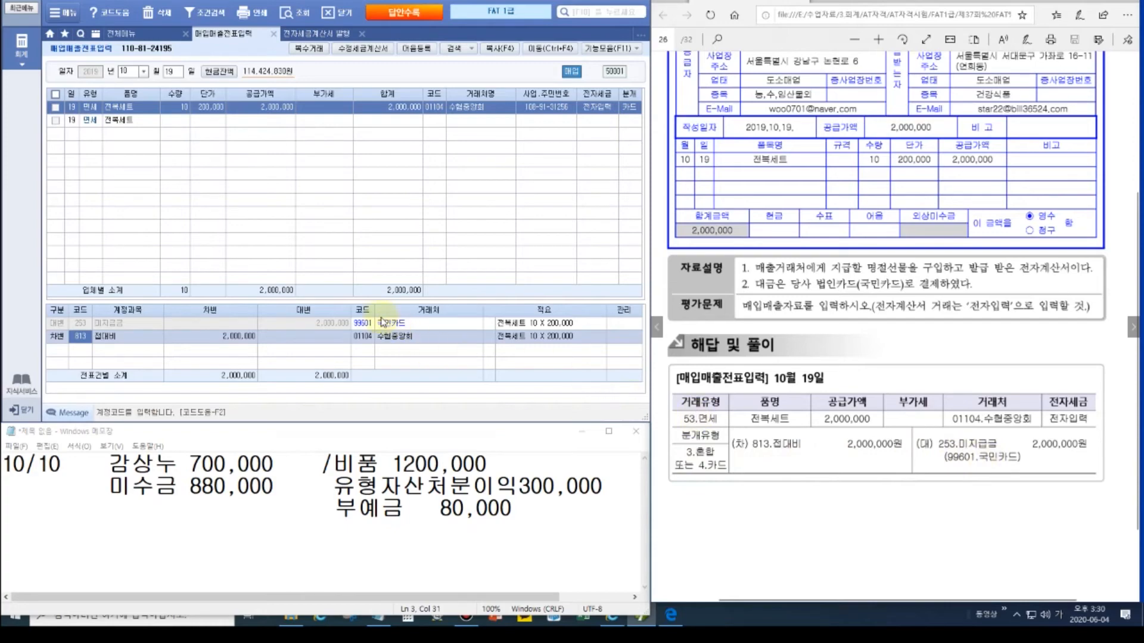
pyautogui.click(1132, 332)
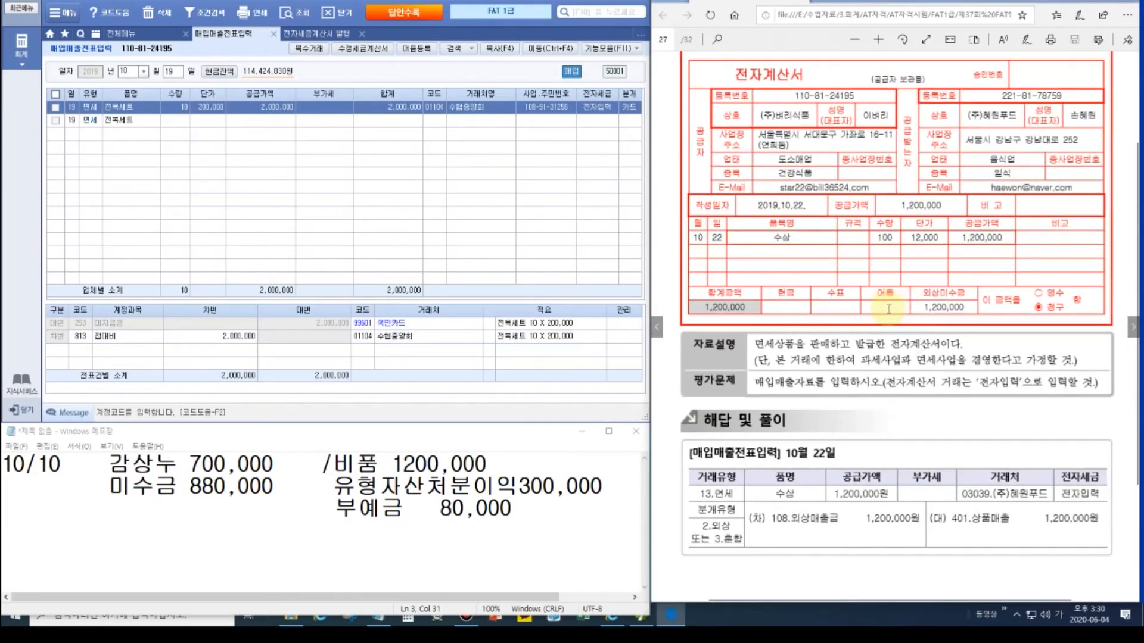
# Step: Start a 10/22 면세 sale row for 100 수삼 at 12,000 each
pyautogui.scroll(1, 807, 187)
pyautogui.scroll(2, 807, 187)
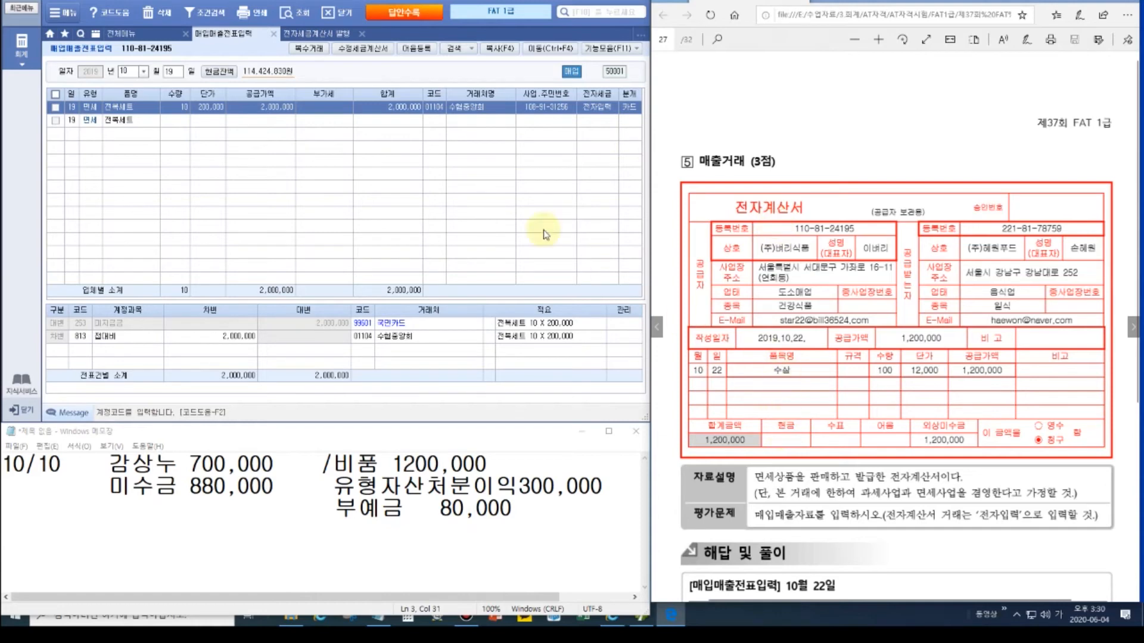
pyautogui.click(171, 71)
pyautogui.write('22')
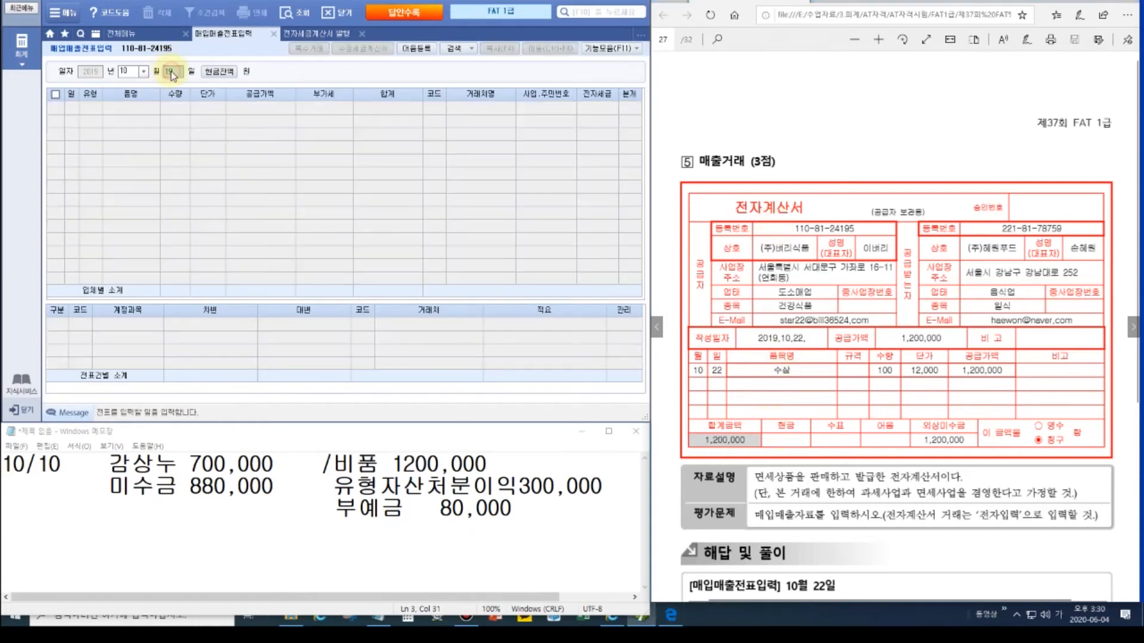
pyautogui.press('Return')
pyautogui.press('Return')
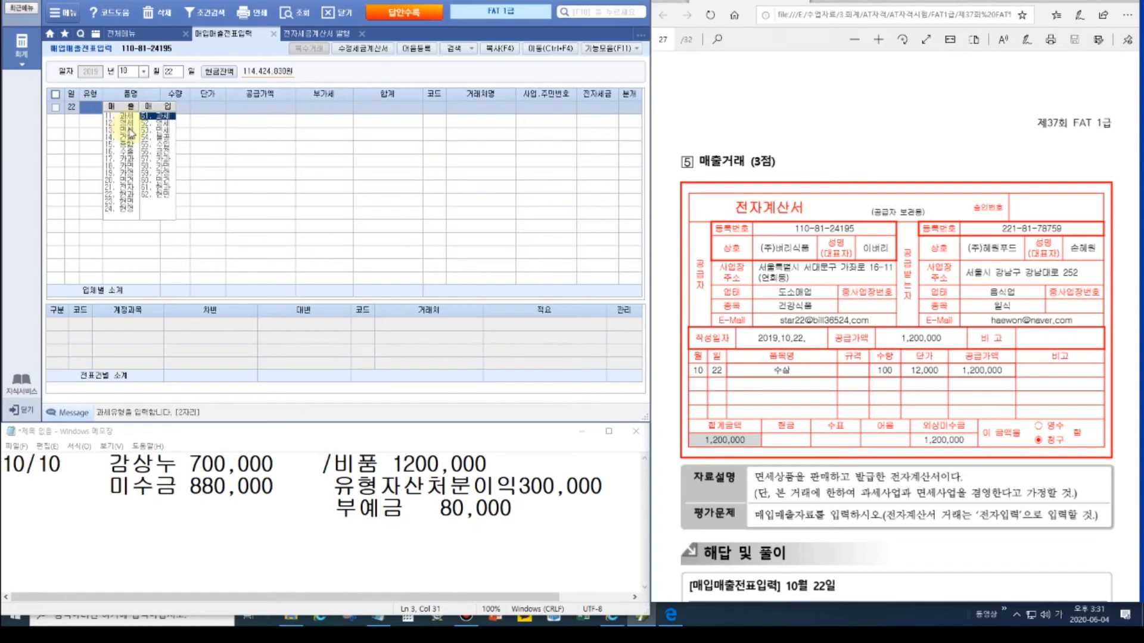
pyautogui.click(126, 135)
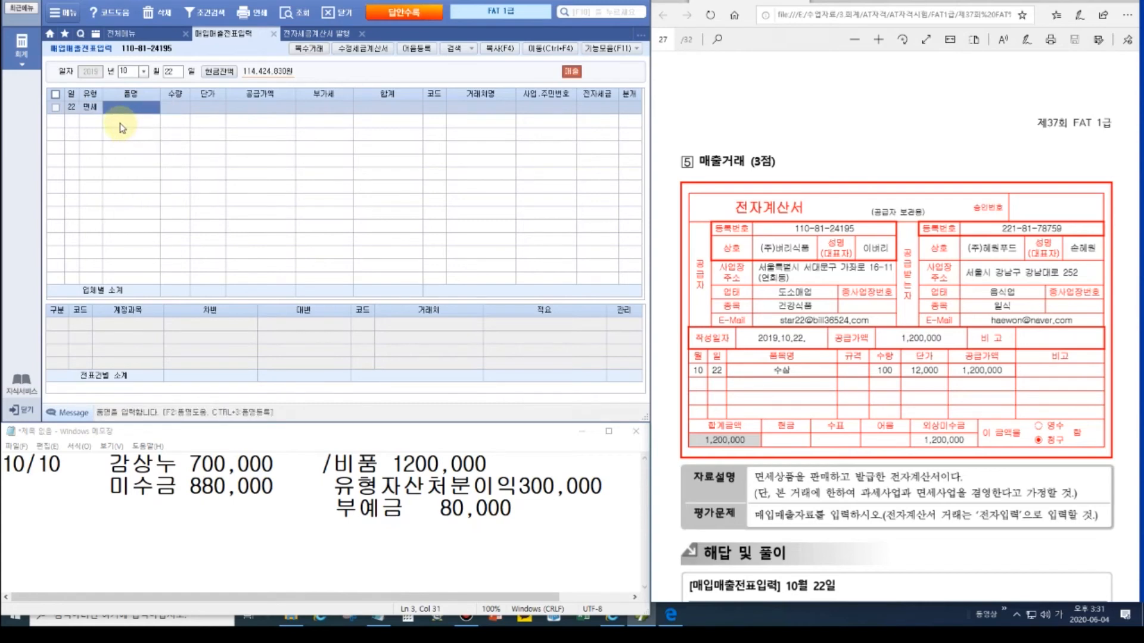
pyautogui.write('수삼')
pyautogui.press('Return')
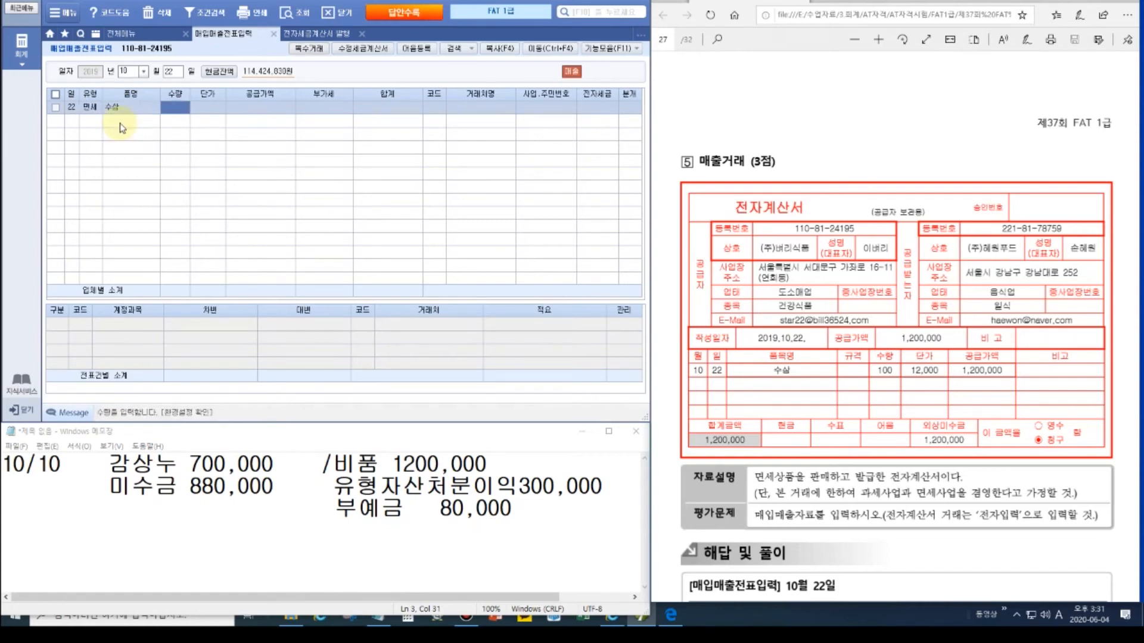
pyautogui.write('100')
pyautogui.press('Return')
pyautogui.write('120000')
pyautogui.press('Return')
# Step: Set customer (주)혜원푸드 with 전자입력 1 and journalize the sale as 외상 (type 2)
pyautogui.press('Return')
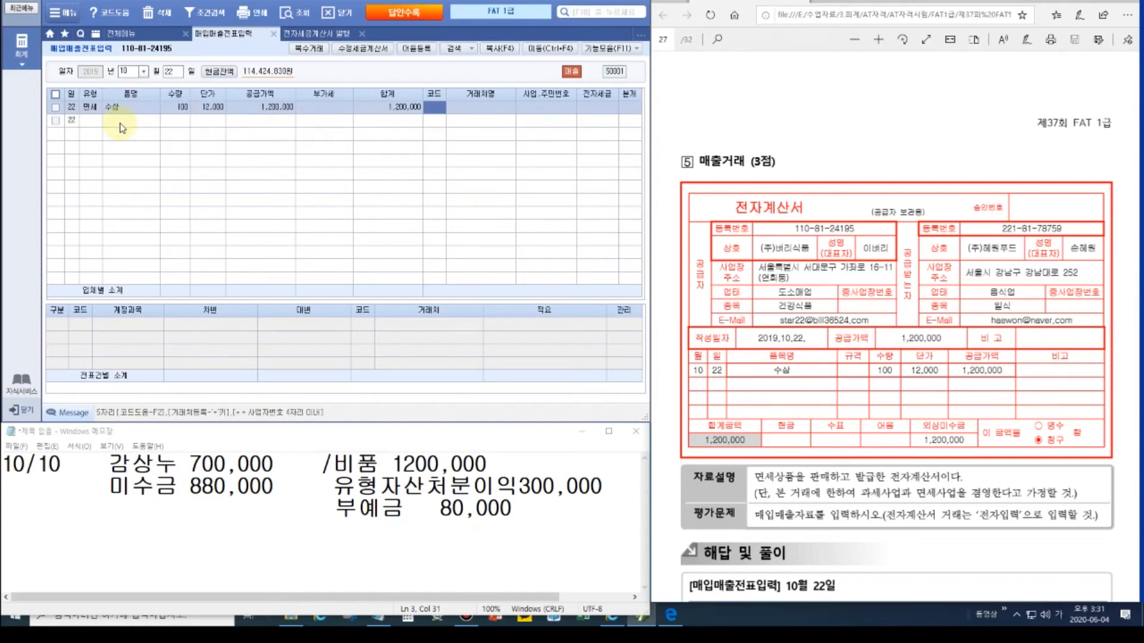
pyautogui.write('혜원')
pyautogui.press('Return')
pyautogui.press('Return')
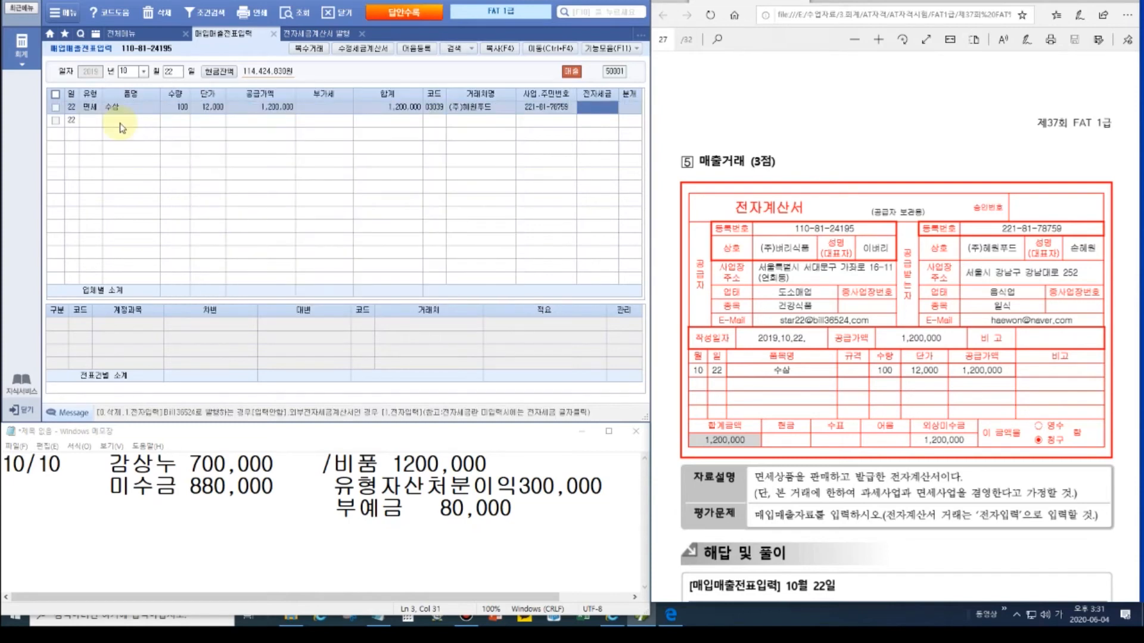
pyautogui.press('1')
pyautogui.press('Return')
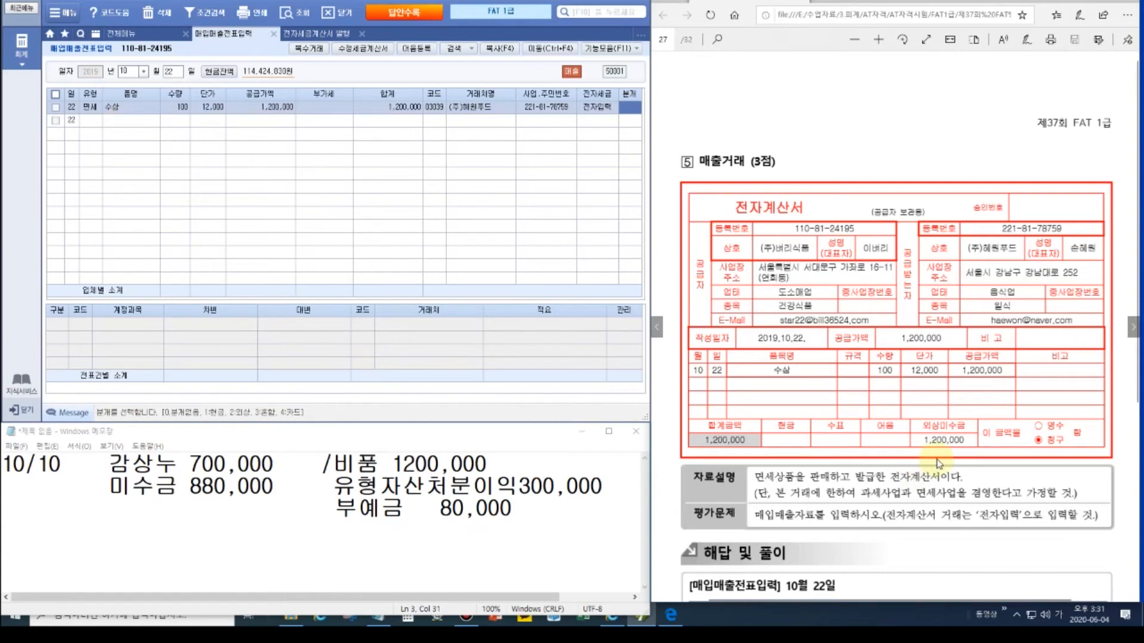
pyautogui.click(822, 475)
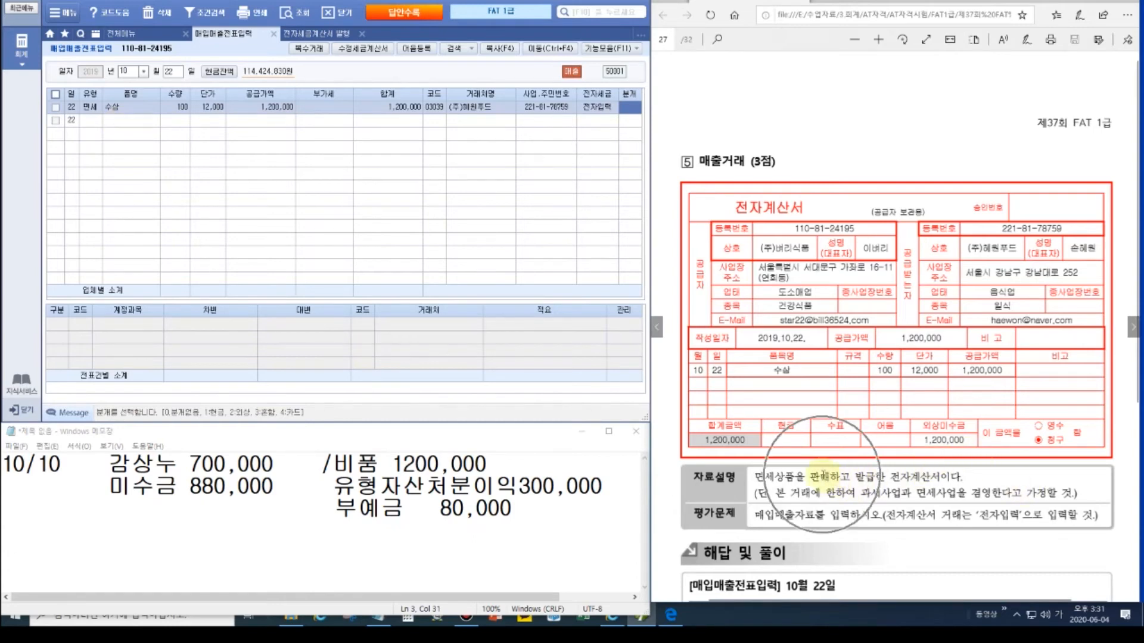
pyautogui.click(630, 108)
pyautogui.write('2')
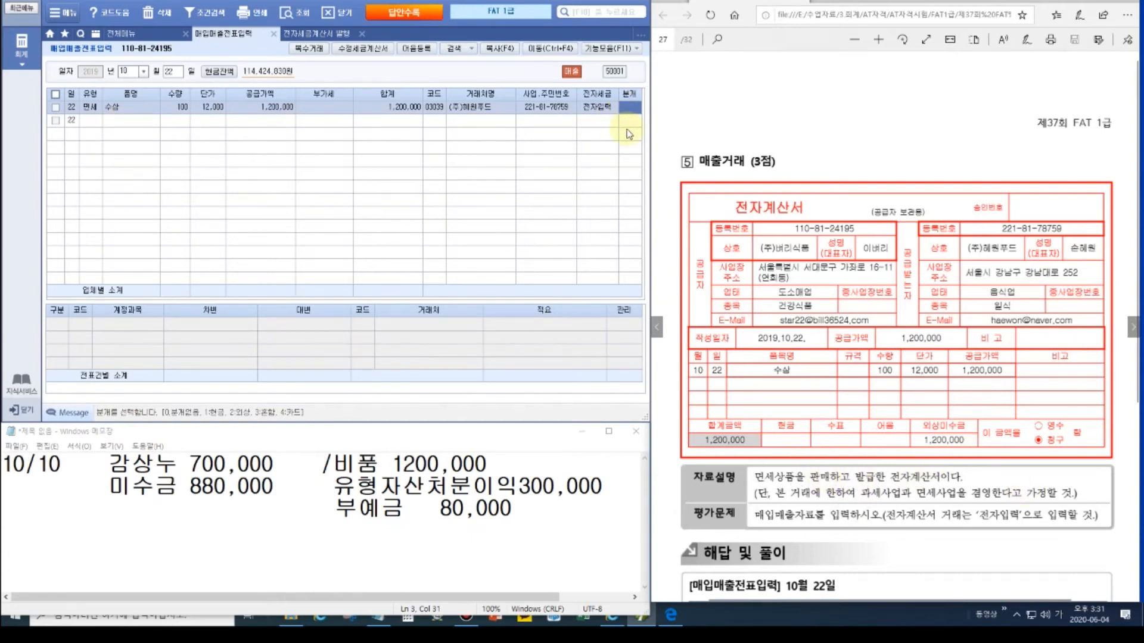
pyautogui.press('Return')
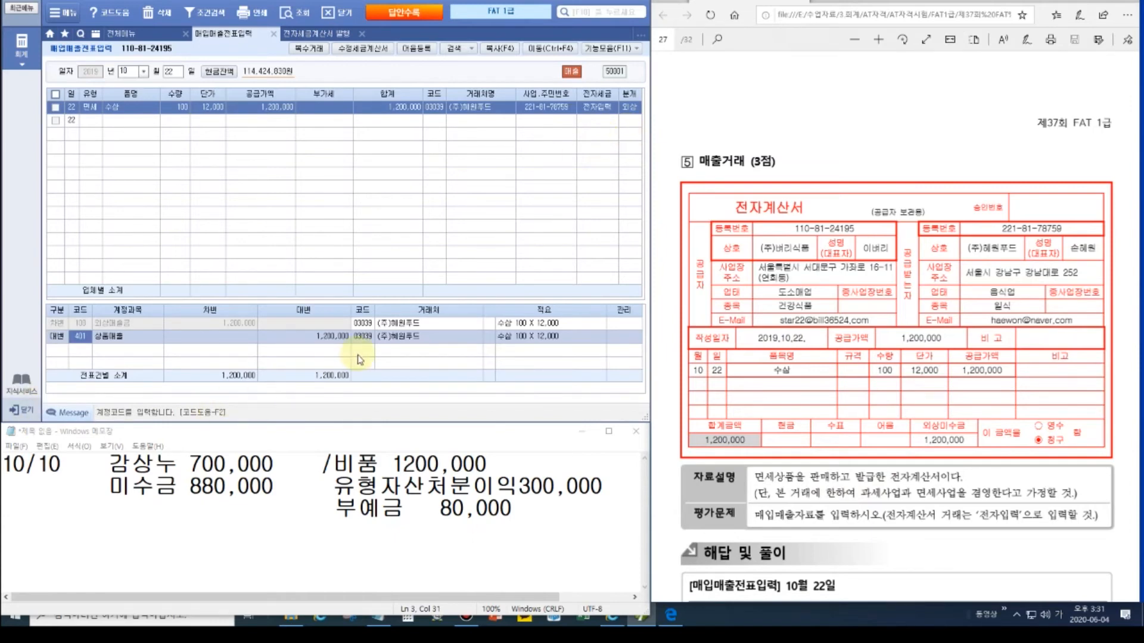
pyautogui.click(846, 447)
pyautogui.scroll(-4, 822, 456)
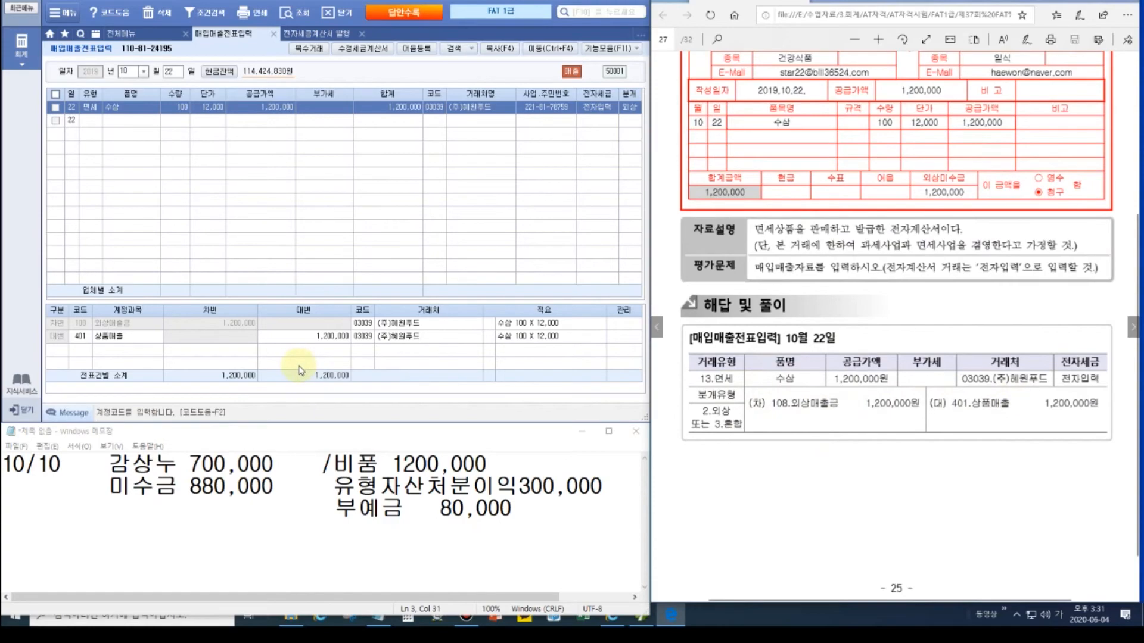
# Step: Turn the PDF page and start a 10/30 과세 sale row for item '10월 임대료'
pyautogui.click(1133, 327)
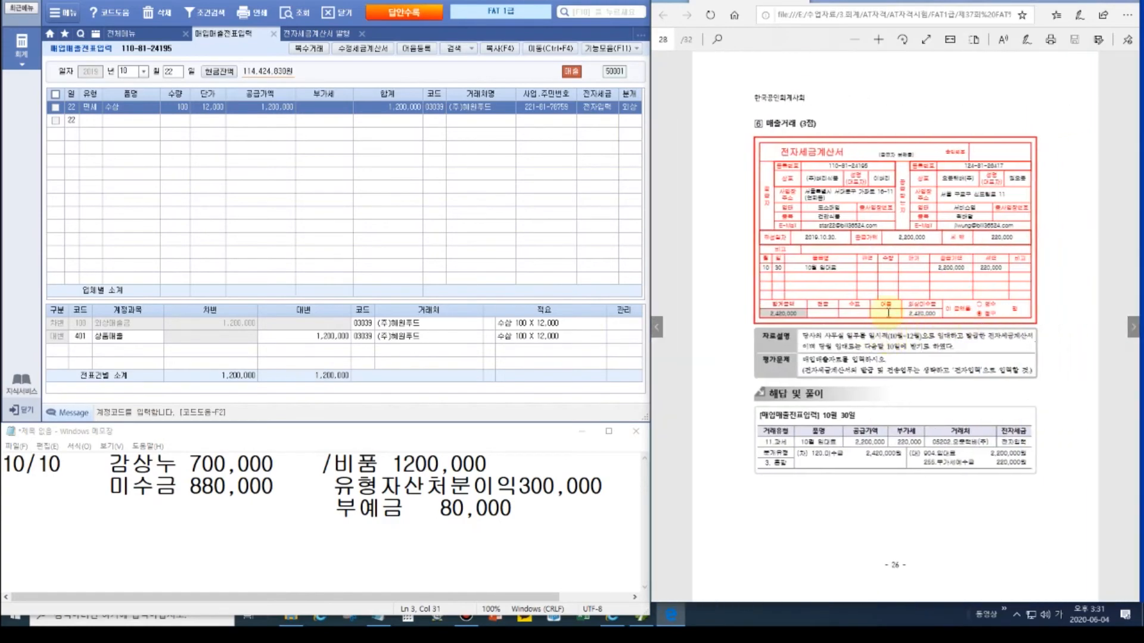
pyautogui.scroll(1, 891, 305)
pyautogui.scroll(1, 858, 182)
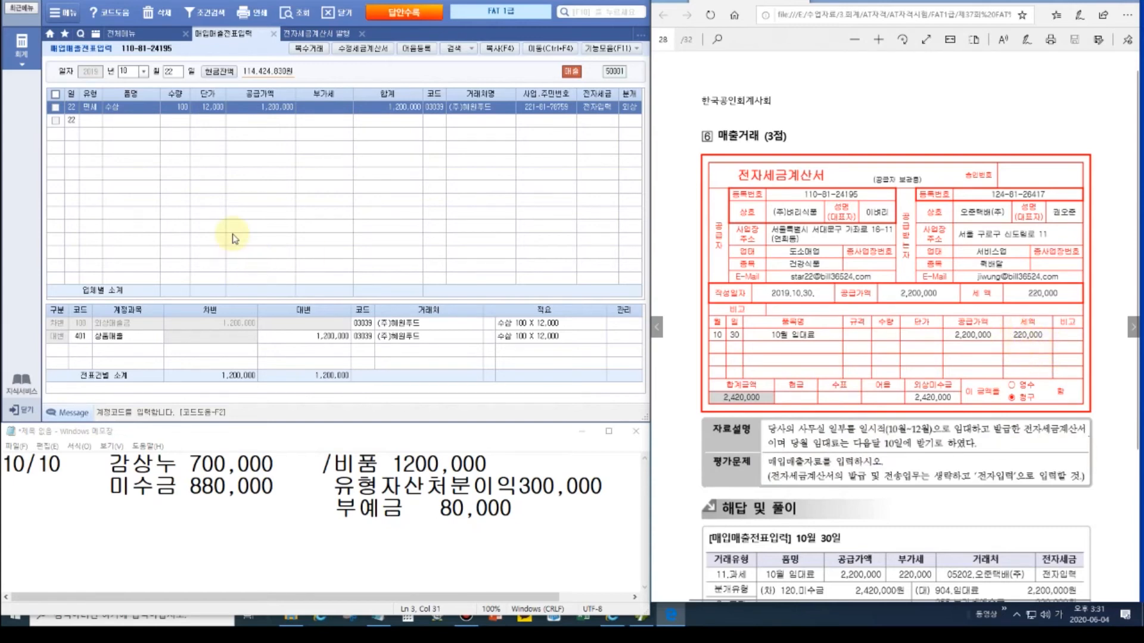
pyautogui.click(171, 72)
pyautogui.write('30')
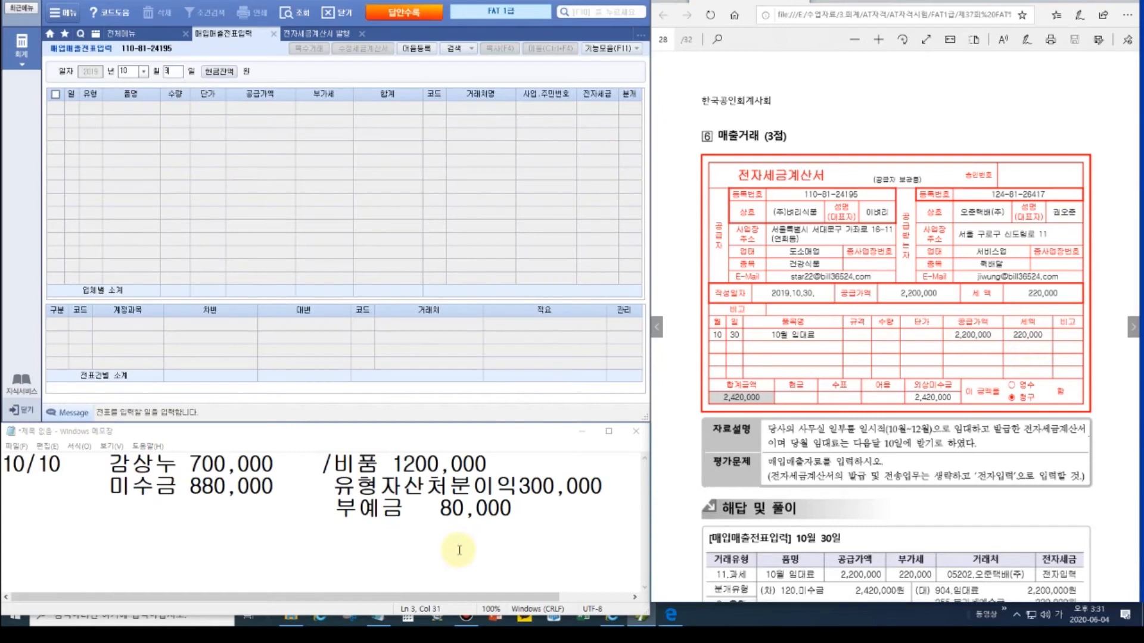
pyautogui.press('Return')
pyautogui.press('Return')
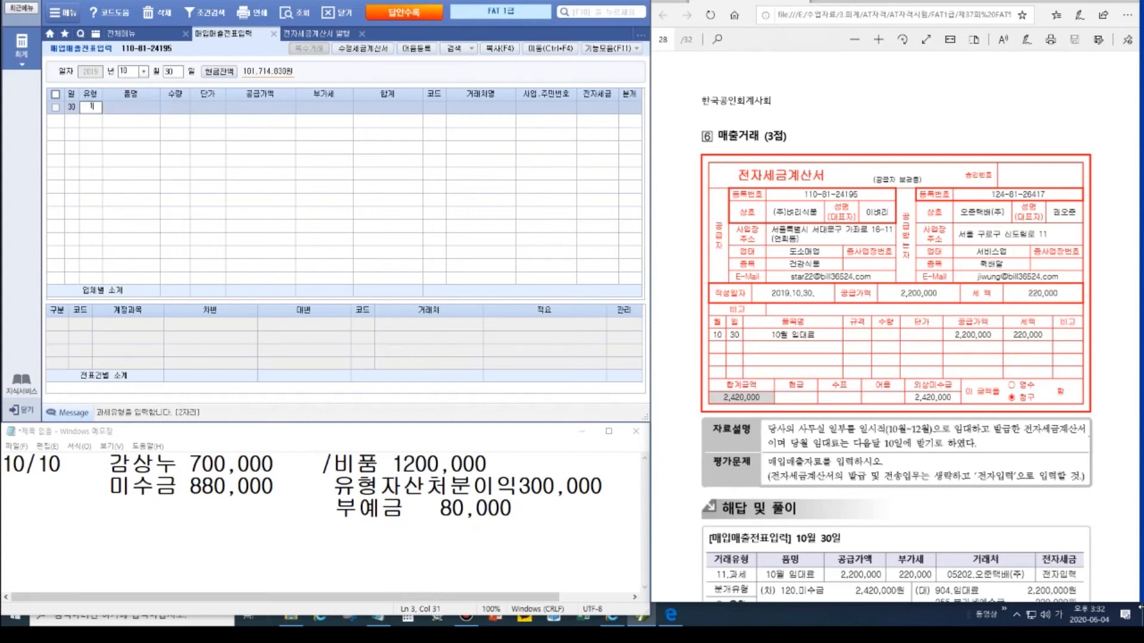
pyautogui.press('Return')
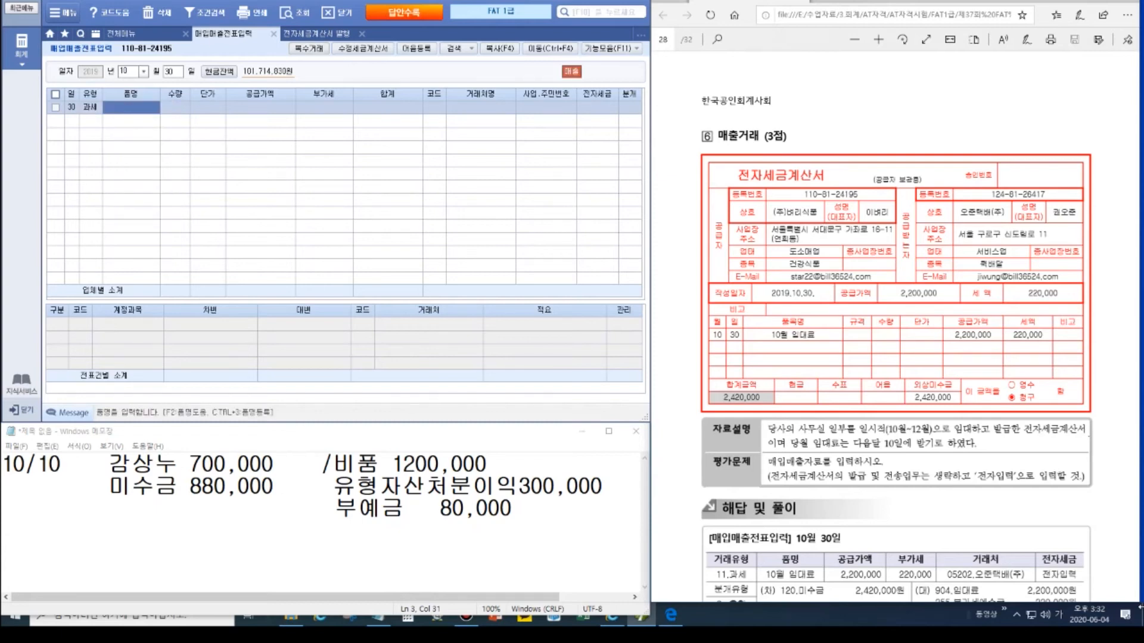
pyautogui.write('10월 임대료')
pyautogui.press('Return')
pyautogui.press('Return')
pyautogui.press('Return')
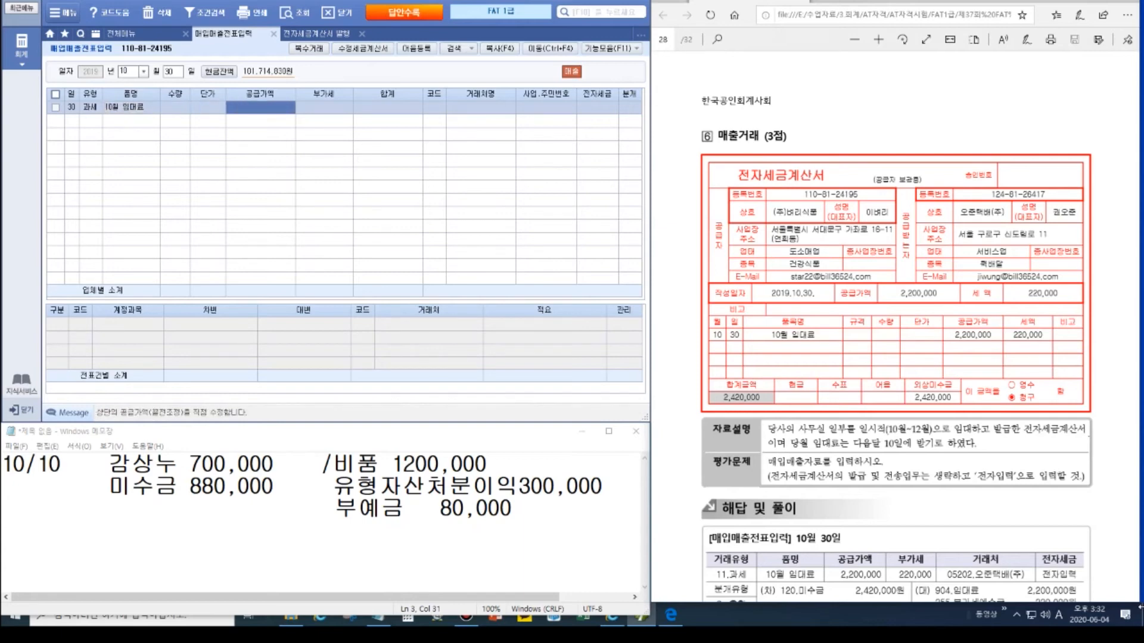
# Step: Enter supply 2,200,000 with 220,000 VAT, customer 오준택배(주), 전자입력 1, and 혼합 journal type
pyautogui.write('2,200,000')
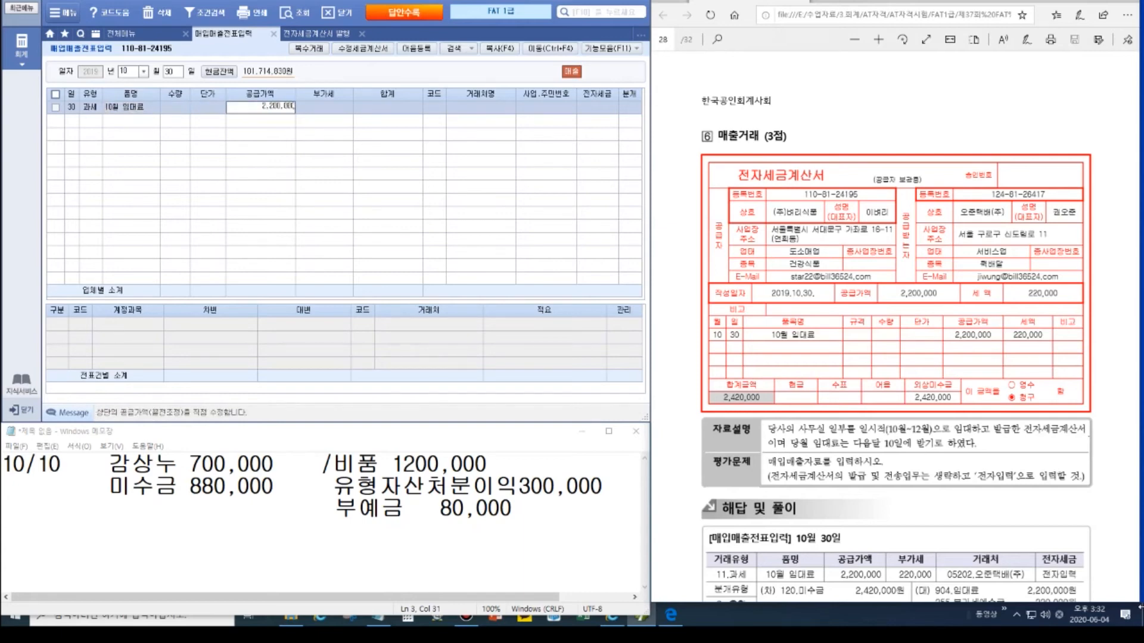
pyautogui.press('Return')
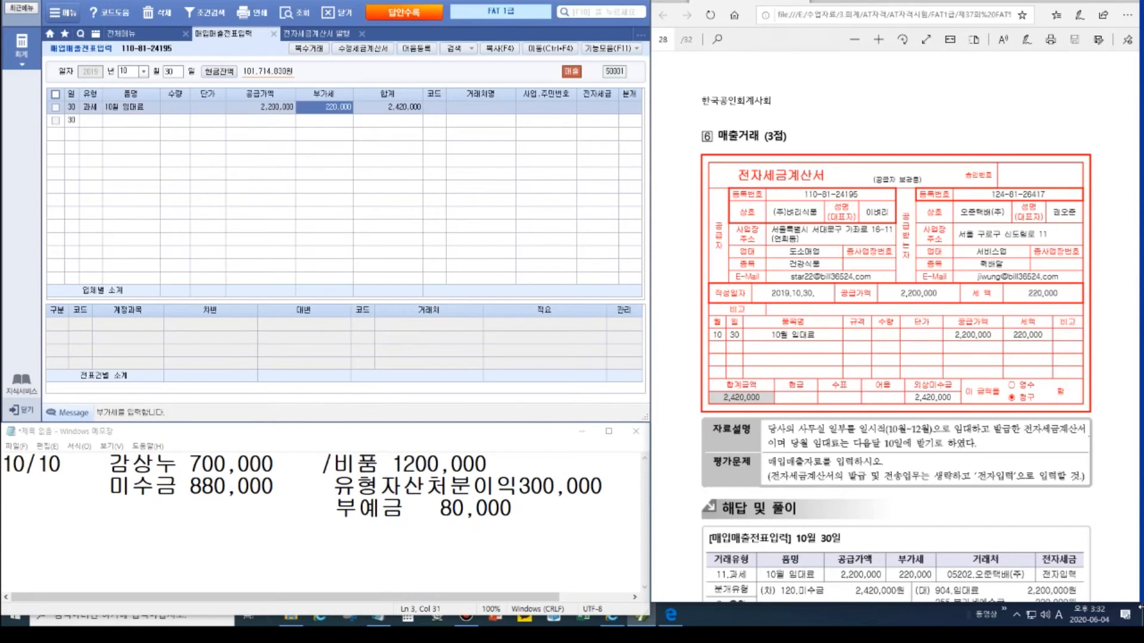
pyautogui.press('Return')
pyautogui.write('오준')
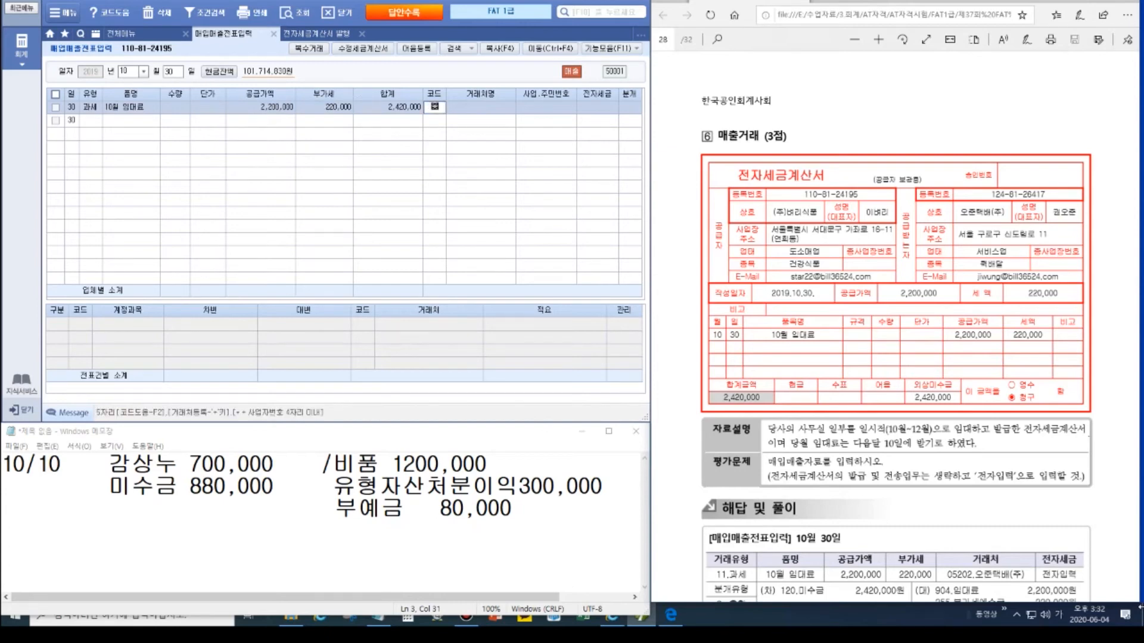
pyautogui.press('Return')
pyautogui.press('Return')
pyautogui.write('1')
pyautogui.press('Return')
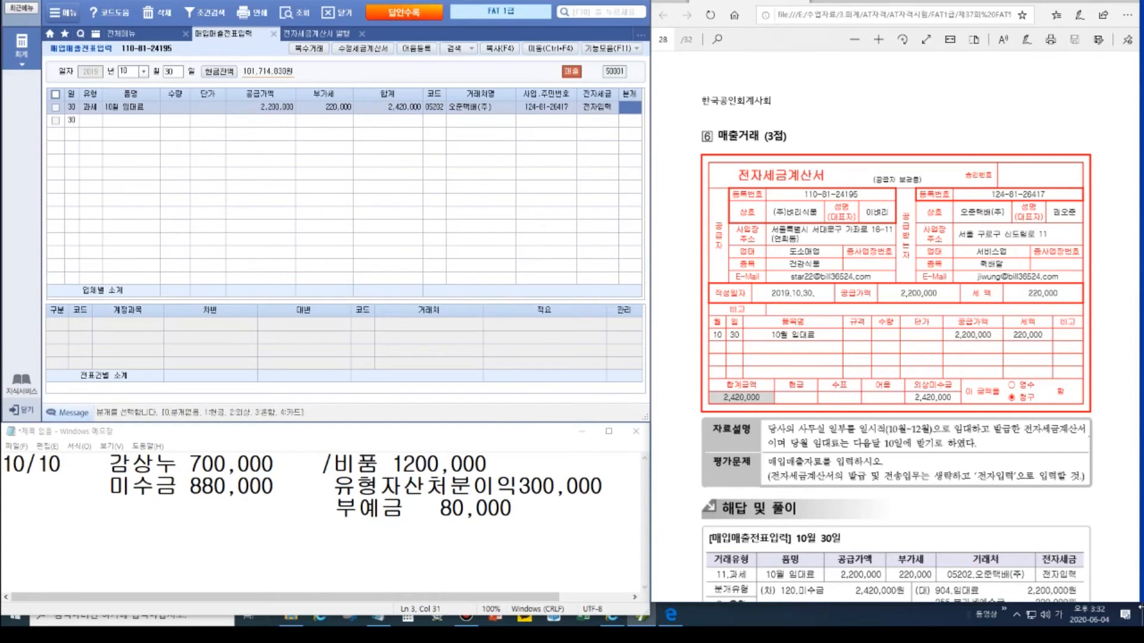
pyautogui.write('3')
pyautogui.press('Return')
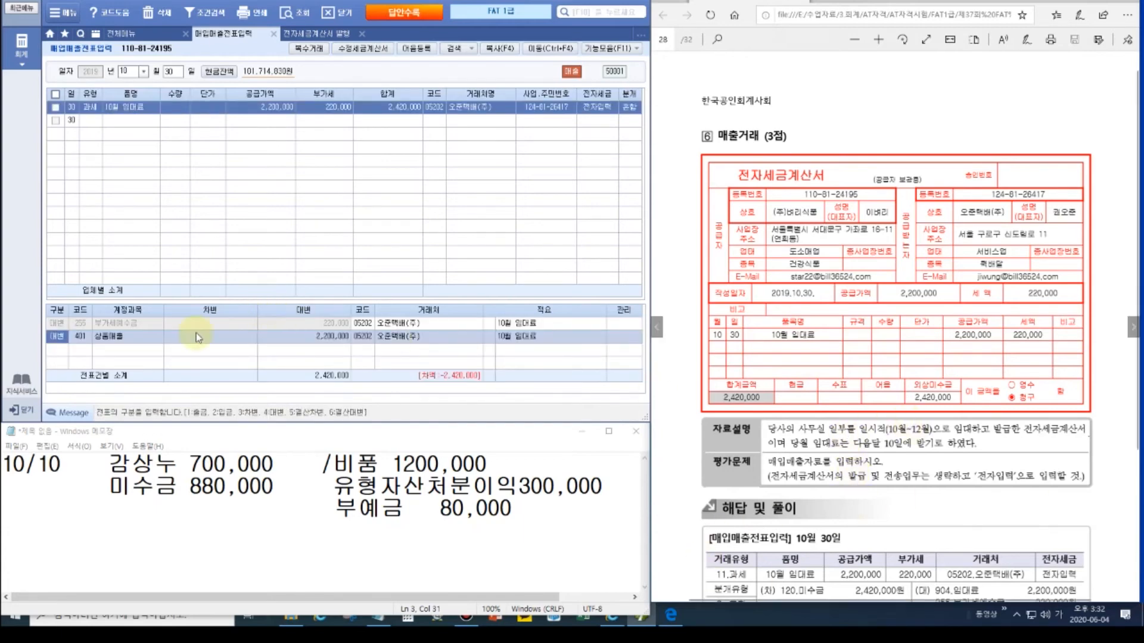
# Step: Replace the credit account with 904 임대료, keeping the 2,200,000 amount
pyautogui.click(78, 340)
pyautogui.write('임대')
pyautogui.press('Return')
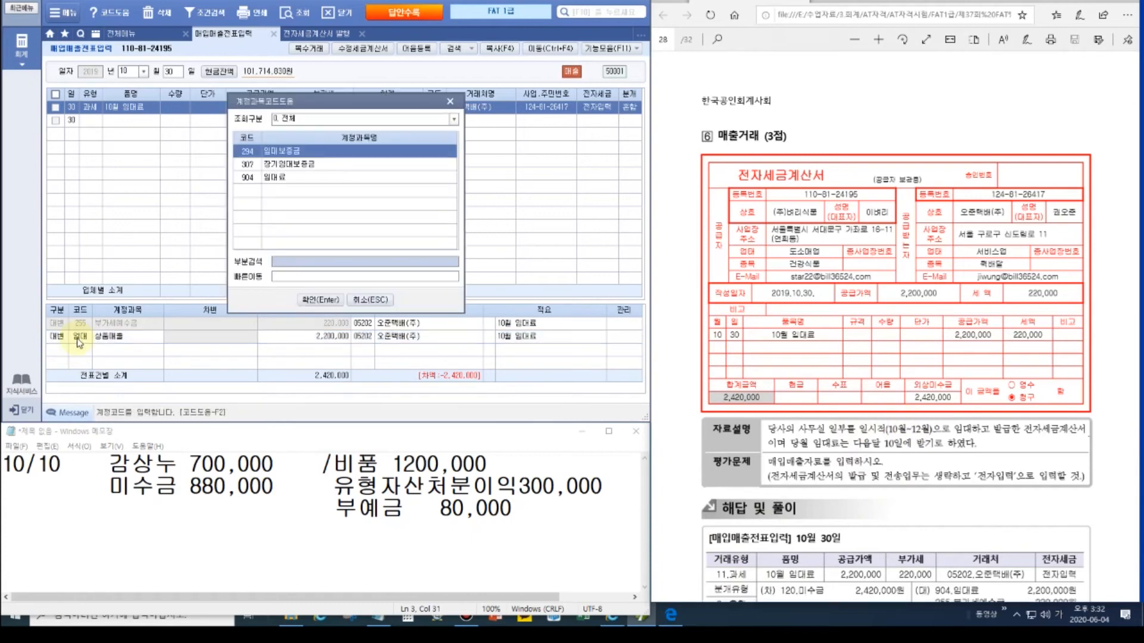
pyautogui.press('Down')
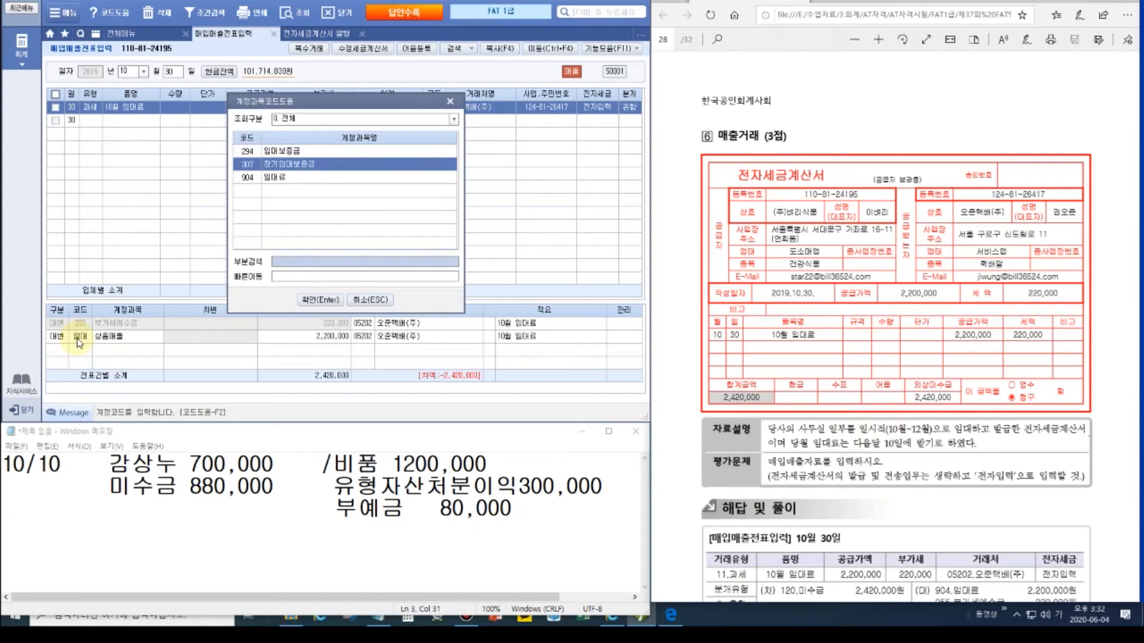
pyautogui.press('Down')
pyautogui.press('Return')
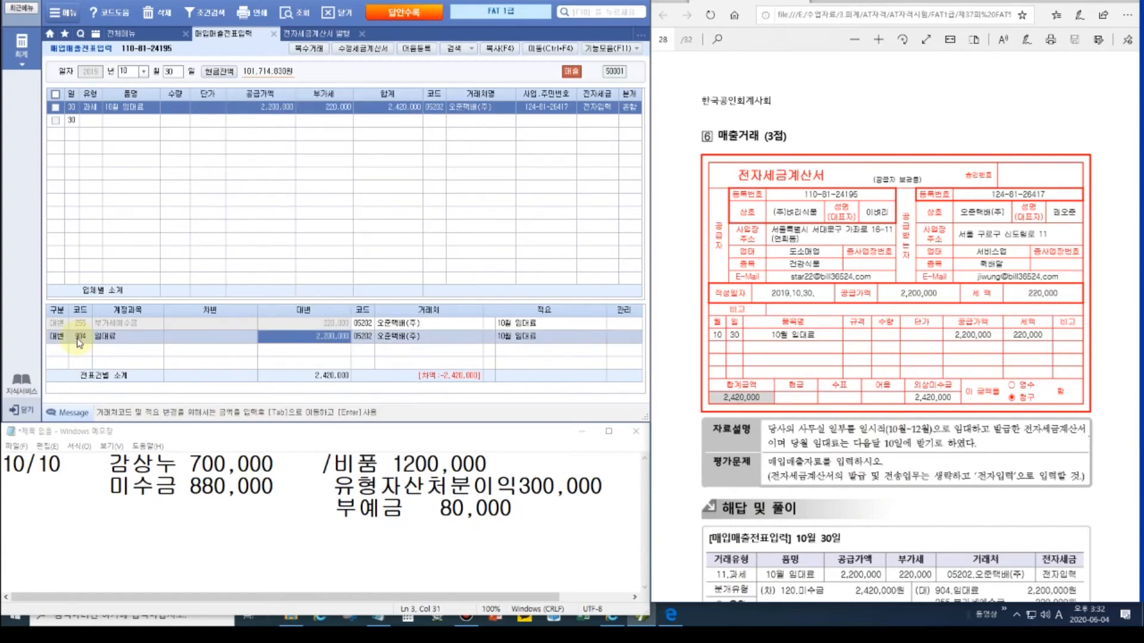
pyautogui.press('Return')
# Step: Add a 120 미수금 debit of 2,420,000 and re-check the balanced voucher against the PDF
pyautogui.write('3')
pyautogui.press('Return')
pyautogui.write('120')
pyautogui.press('Return')
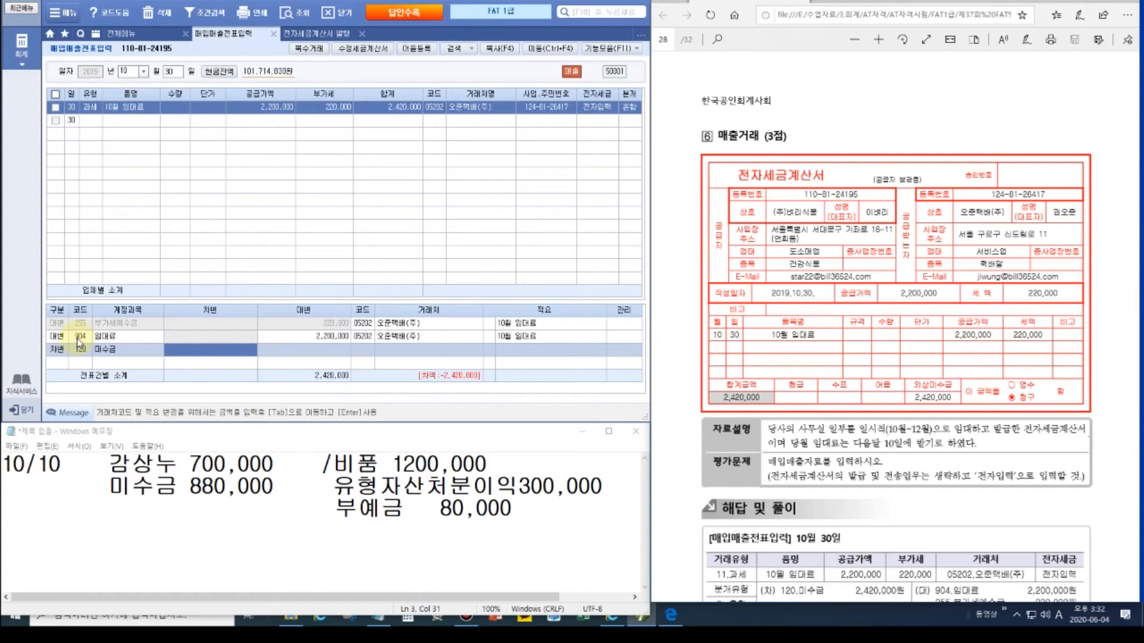
pyautogui.write('2420000')
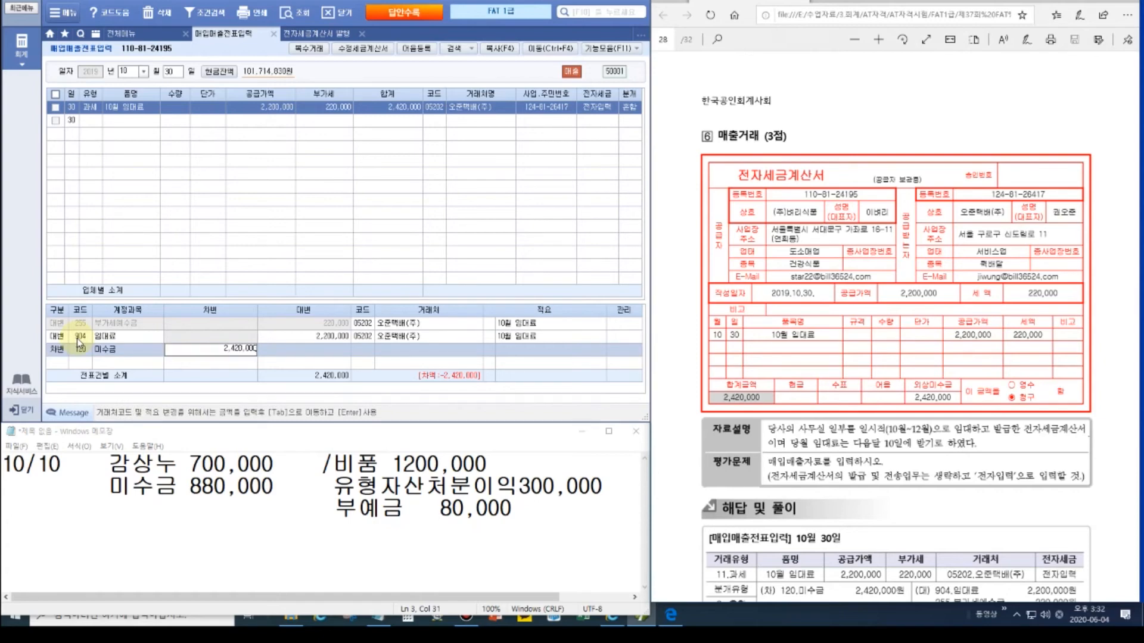
pyautogui.press('Return')
pyautogui.click(89, 108)
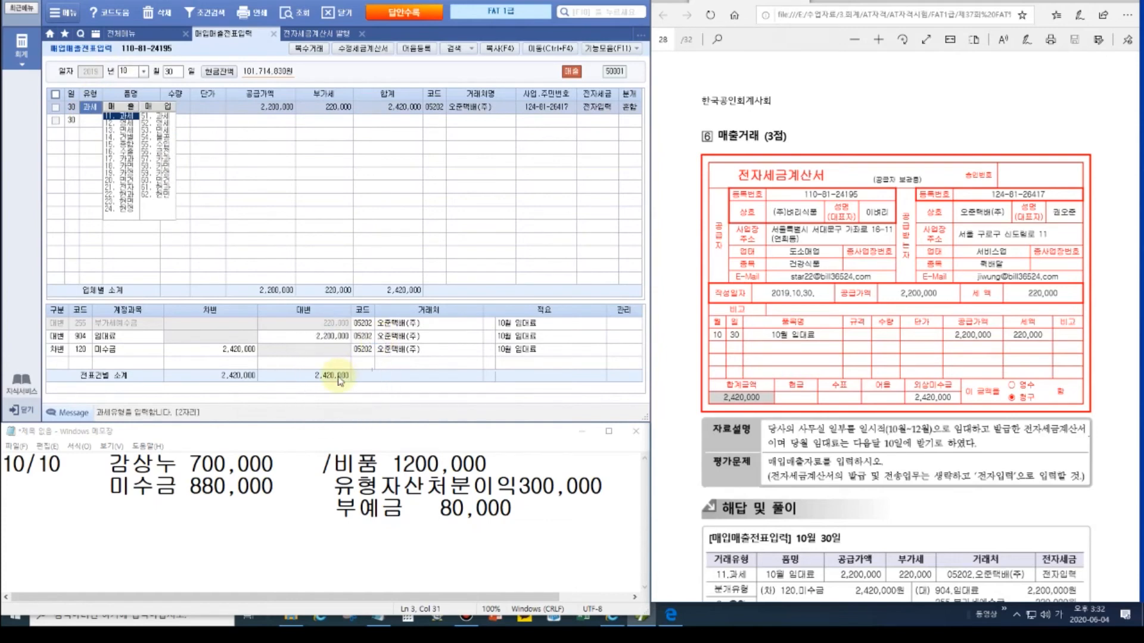
pyautogui.click(929, 534)
pyautogui.scroll(-3, 939, 530)
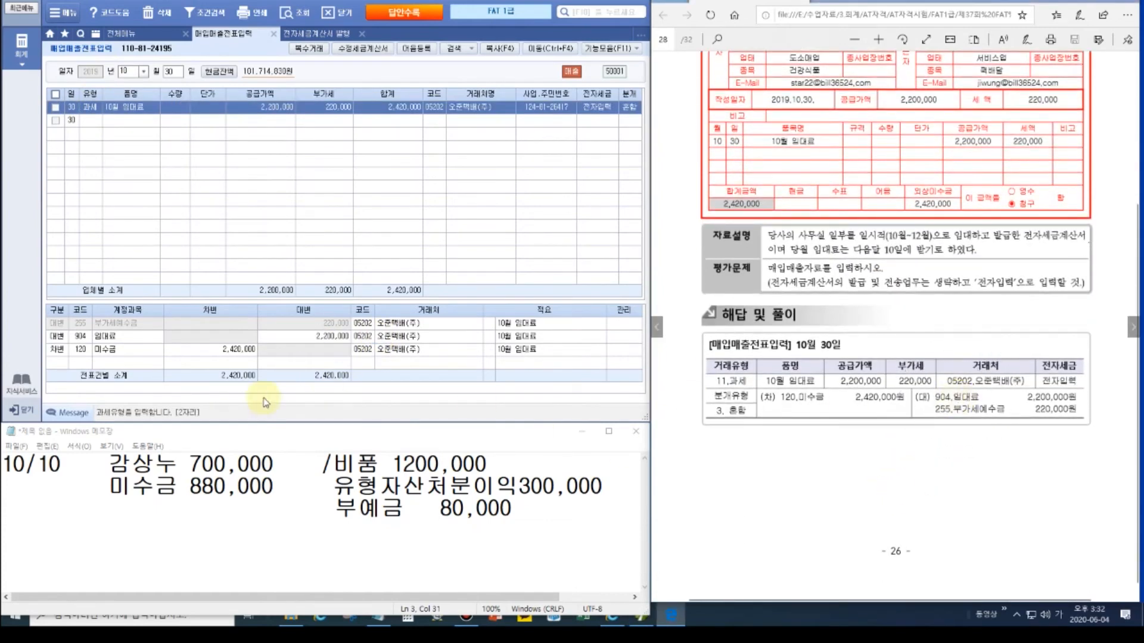
pyautogui.click(82, 337)
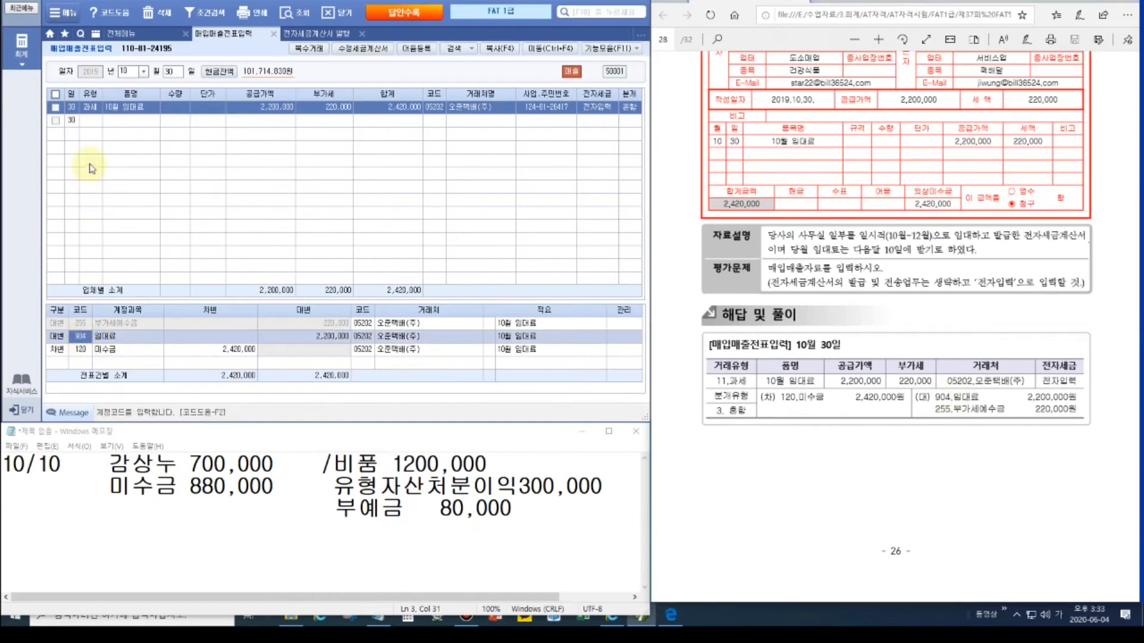
# Step: Advance to problem 7 and review the June 30 VAT-settlement voucher in 일반전표입력
pyautogui.click(1135, 327)
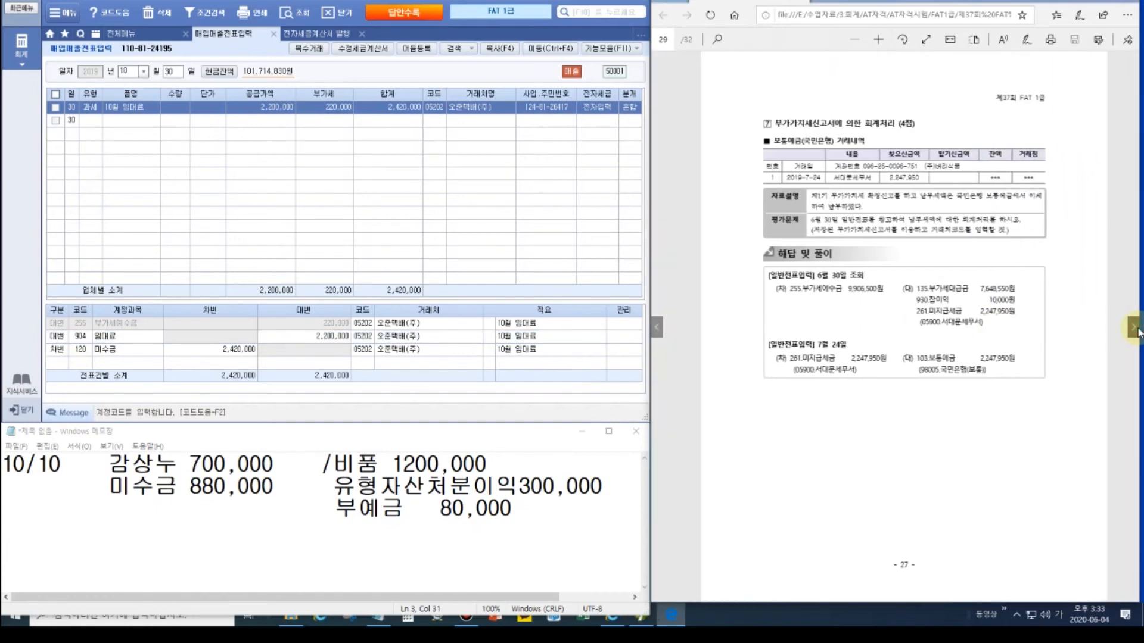
pyautogui.scroll(1, 937, 241)
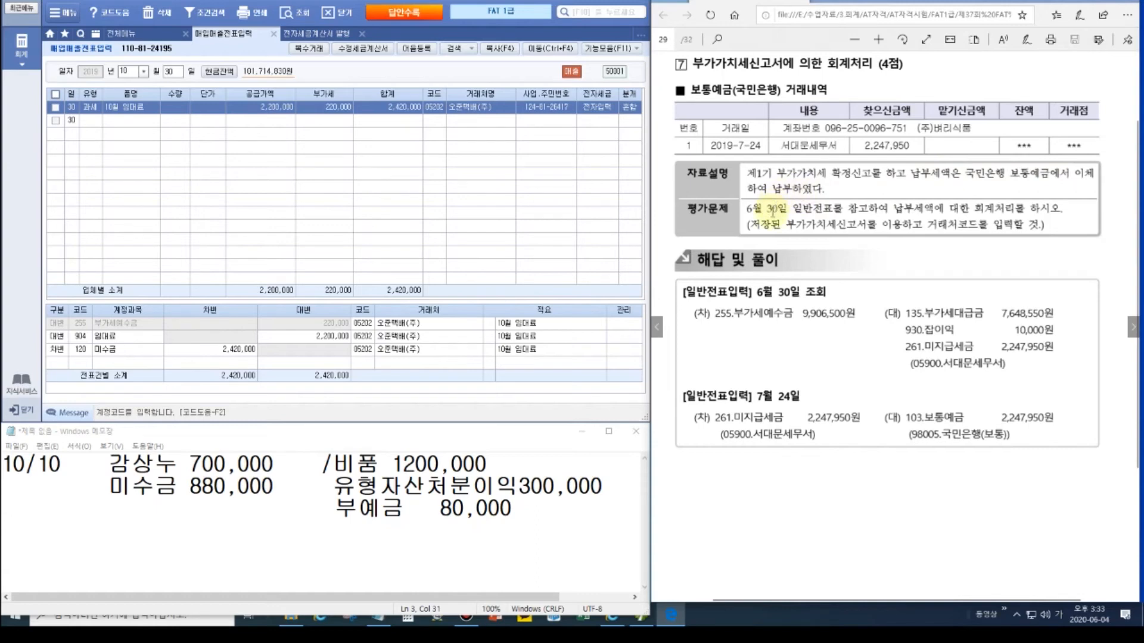
pyautogui.click(132, 35)
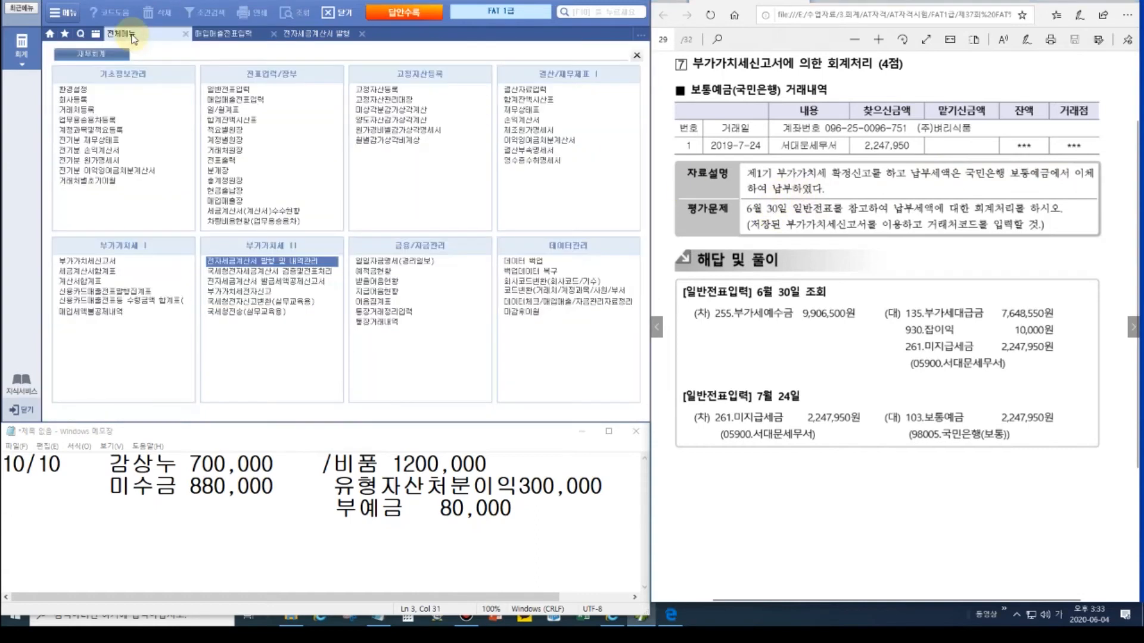
pyautogui.click(217, 89)
pyautogui.write('06')
pyautogui.press('Return')
pyautogui.write('30')
pyautogui.press('Return')
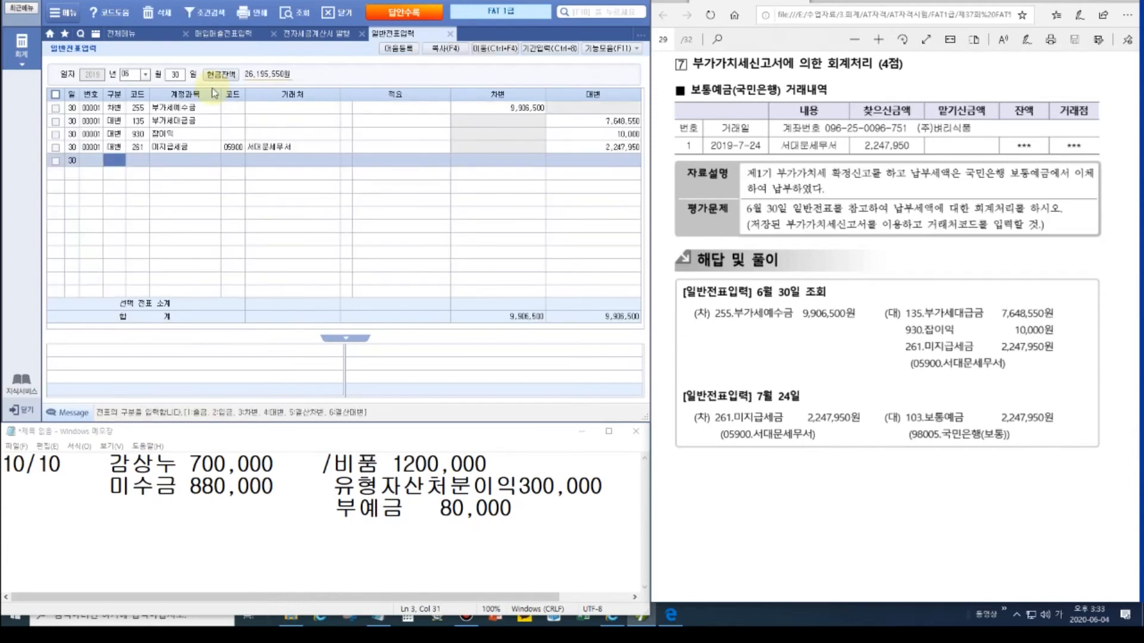
pyautogui.click(195, 122)
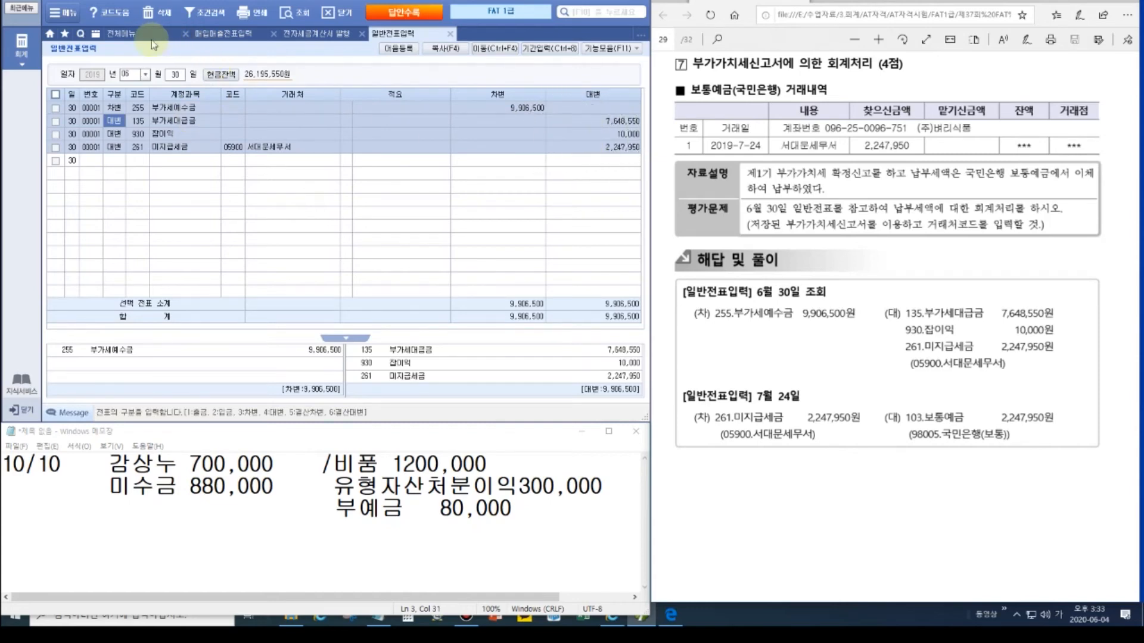
pyautogui.click(125, 34)
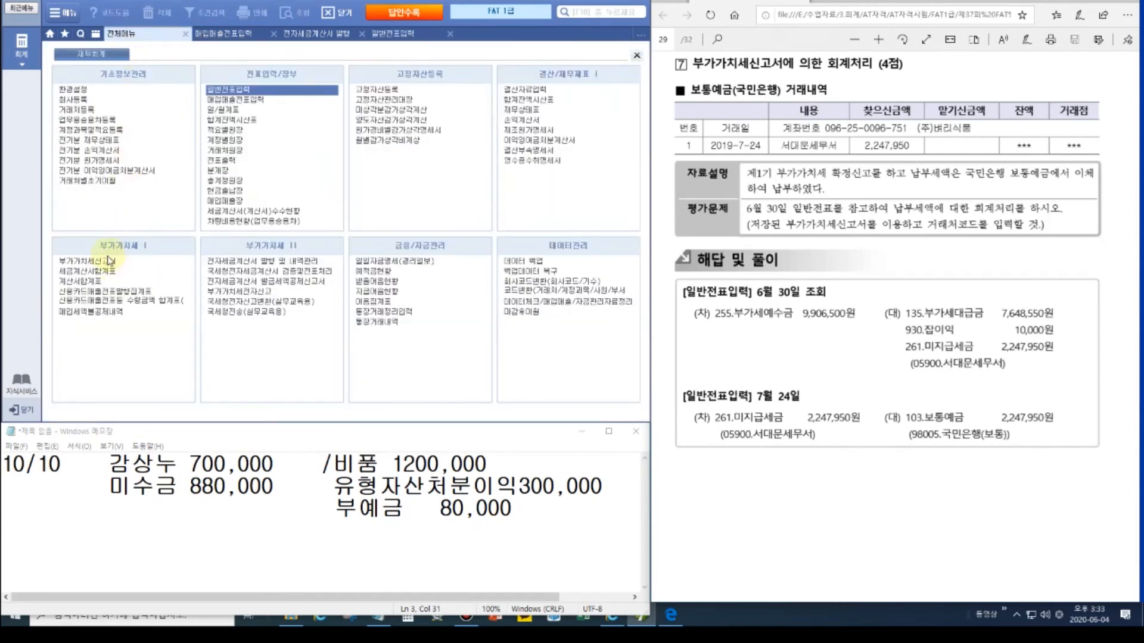
# Step: Load the saved April 1–June 30 regular VAT return, then select the old Notepad text
pyautogui.click(109, 260)
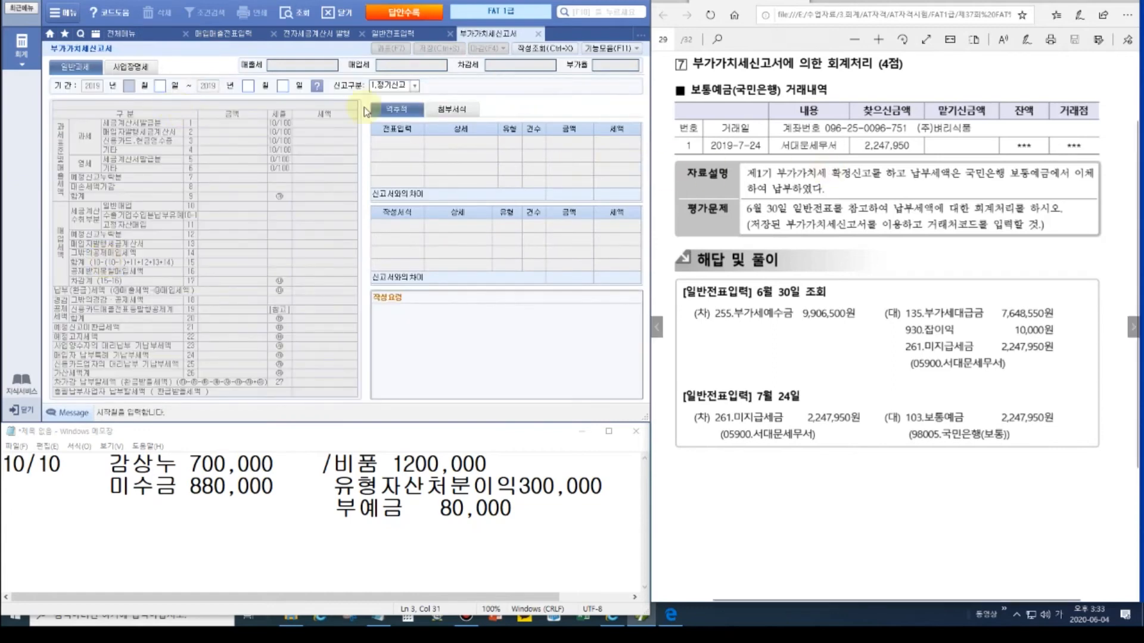
pyautogui.write('4')
pyautogui.press('Return')
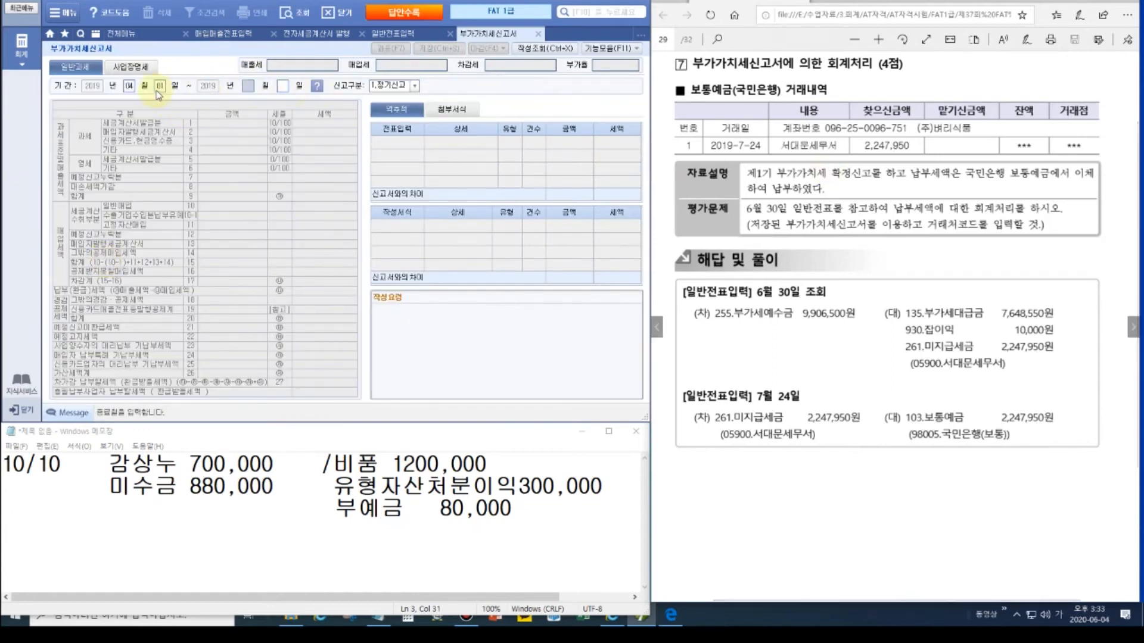
pyautogui.write('6')
pyautogui.press('Return')
pyautogui.write('30')
pyautogui.press('Return')
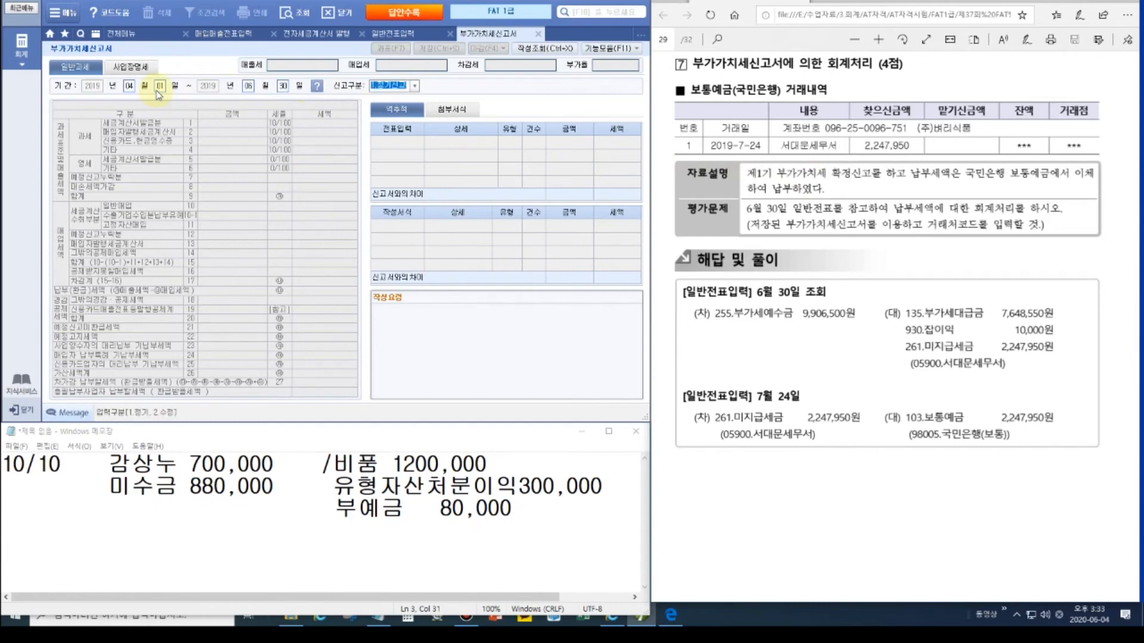
pyautogui.press('Return')
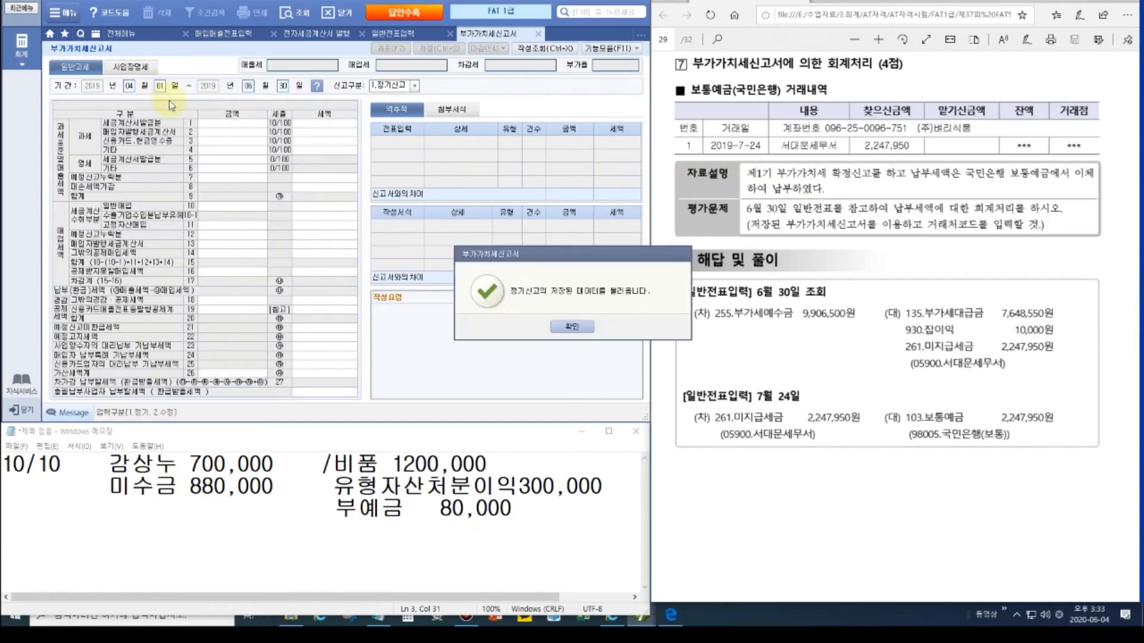
pyautogui.click(569, 327)
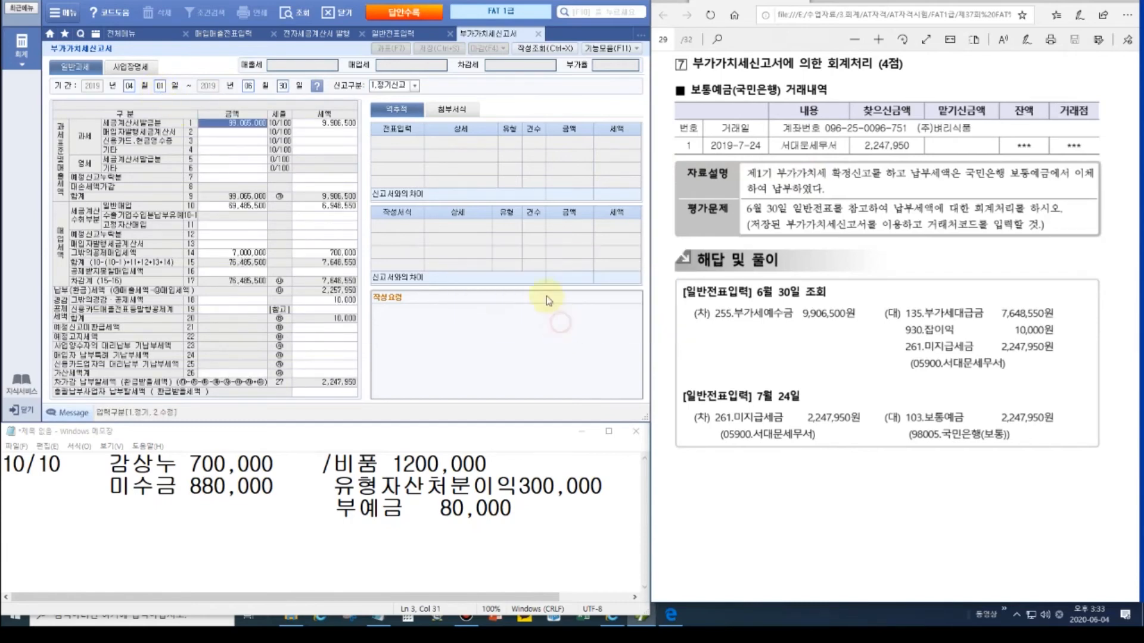
pyautogui.click(545, 526)
pyautogui.moveTo(545, 527); pyautogui.dragTo(3, 462)
# Step: Replace the notes with '6/30 부가세예수금 9,906,500 / 부대금 7,648,550'
pyautogui.press('Delete')
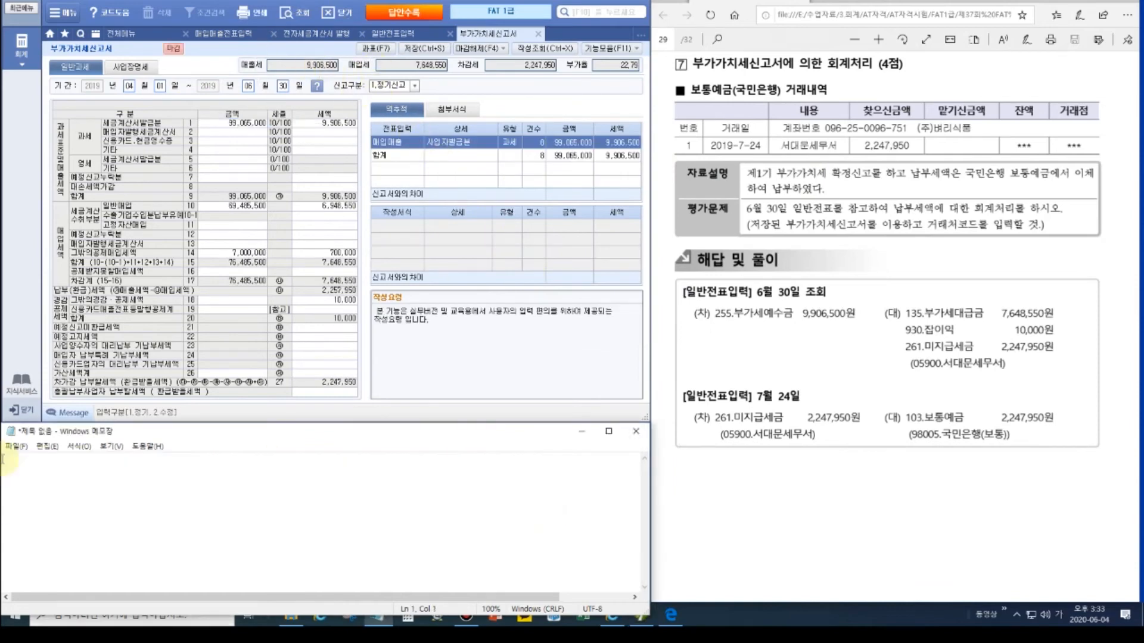
pyautogui.write('6/30')
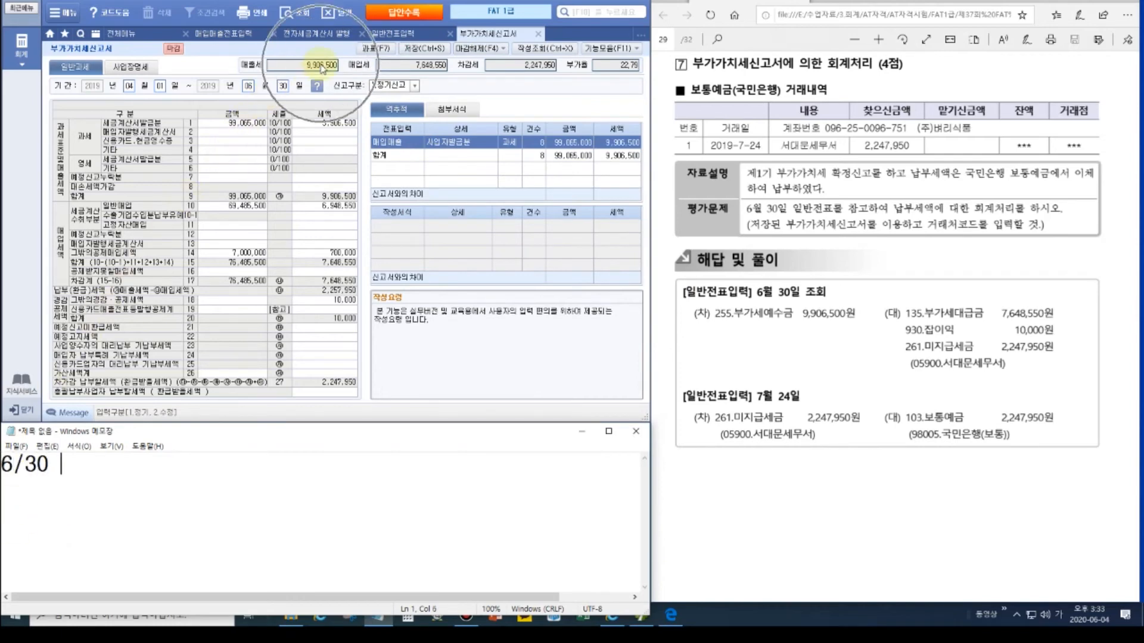
pyautogui.write(' 부가세')
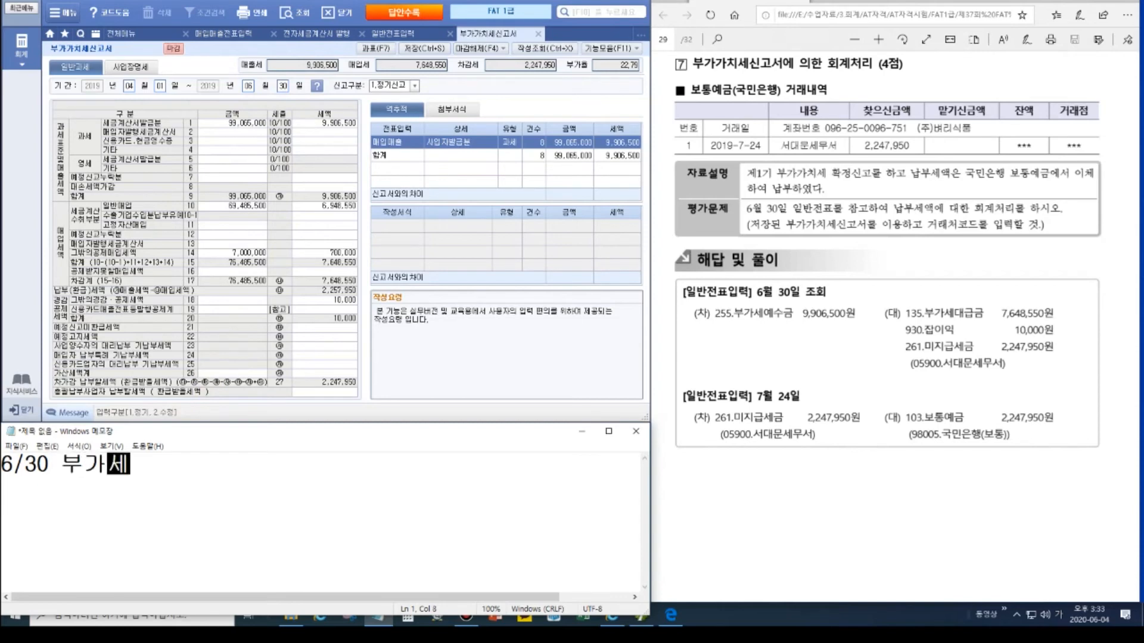
pyautogui.write('예수금 ')
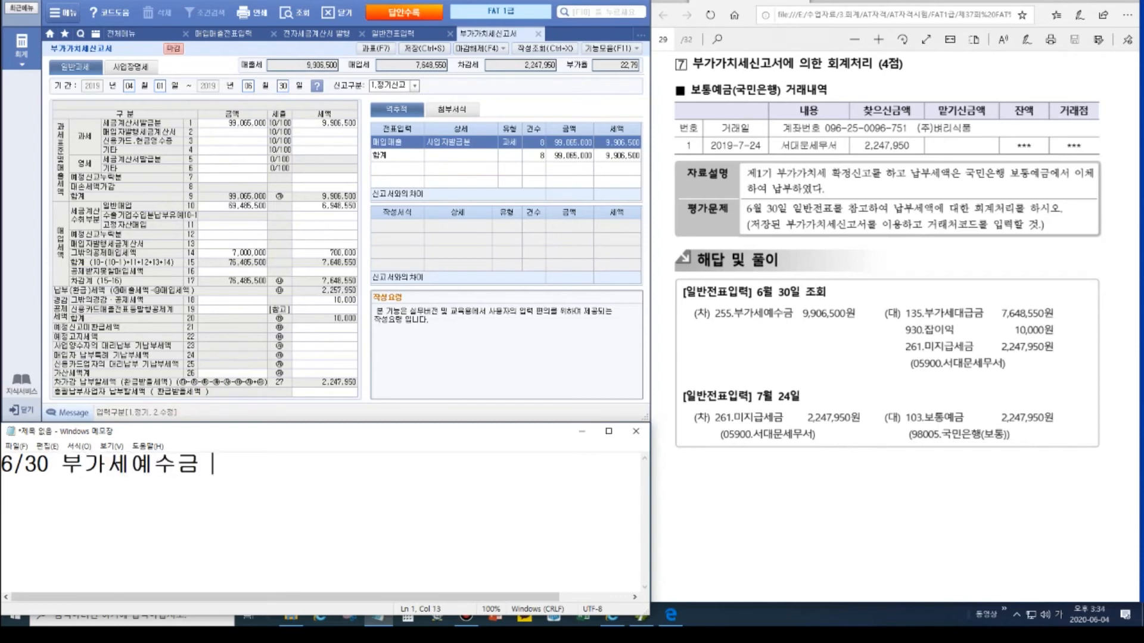
pyautogui.write('9906500')
pyautogui.press('Left')
pyautogui.press('Left')
pyautogui.press('Left')
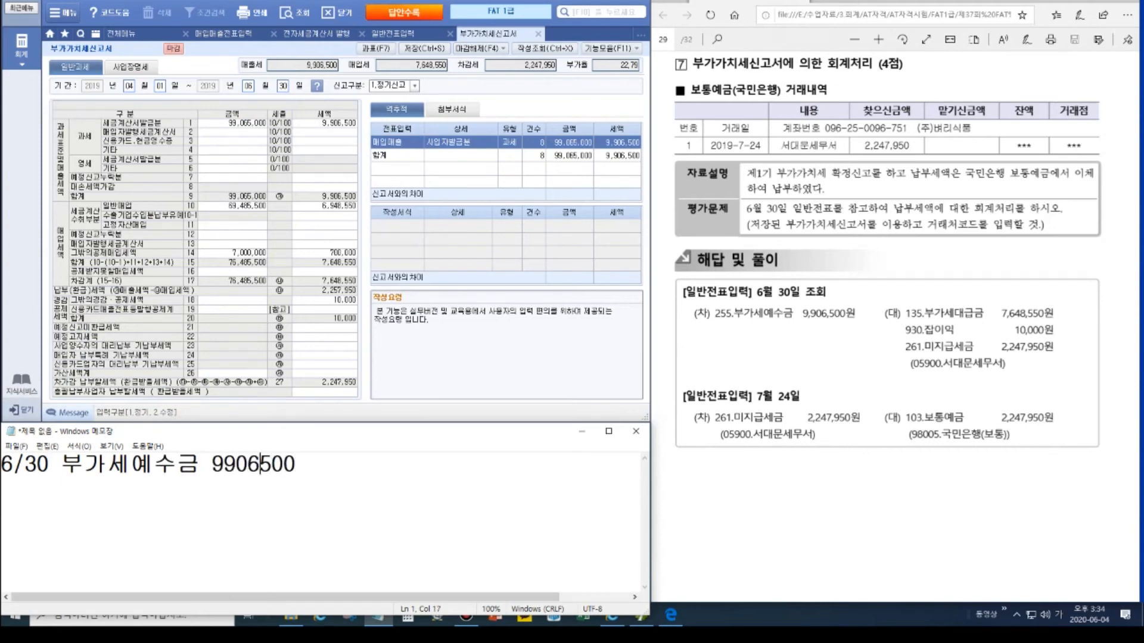
pyautogui.write(',')
pyautogui.press('Left')
pyautogui.press('Left')
pyautogui.press('Left')
pyautogui.press('Left')
pyautogui.write(',500')
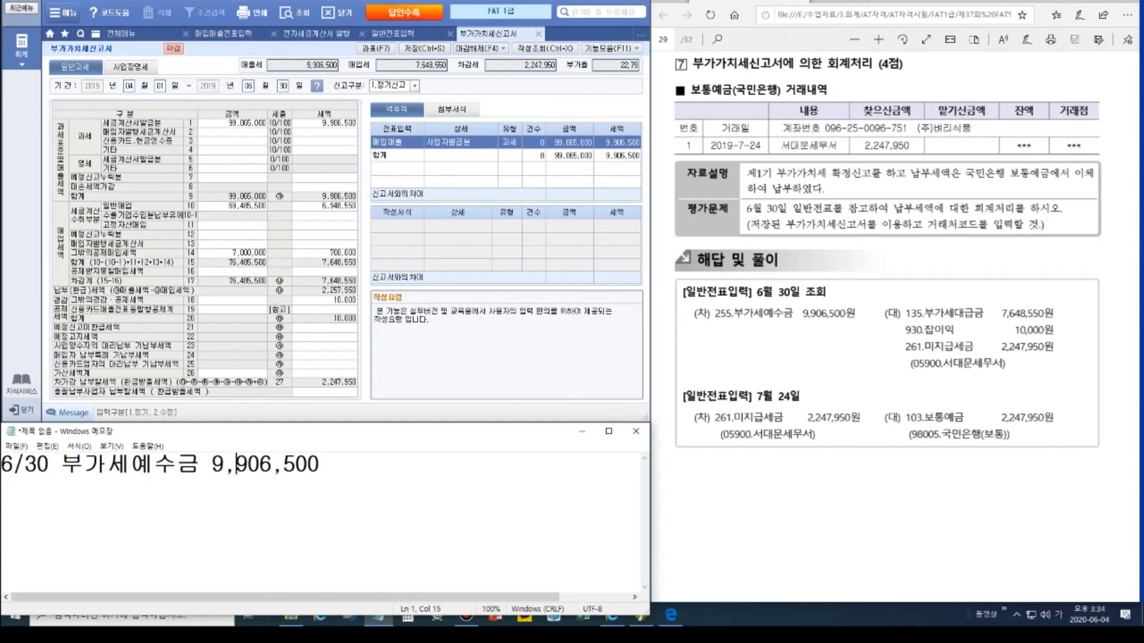
pyautogui.write('  /부')
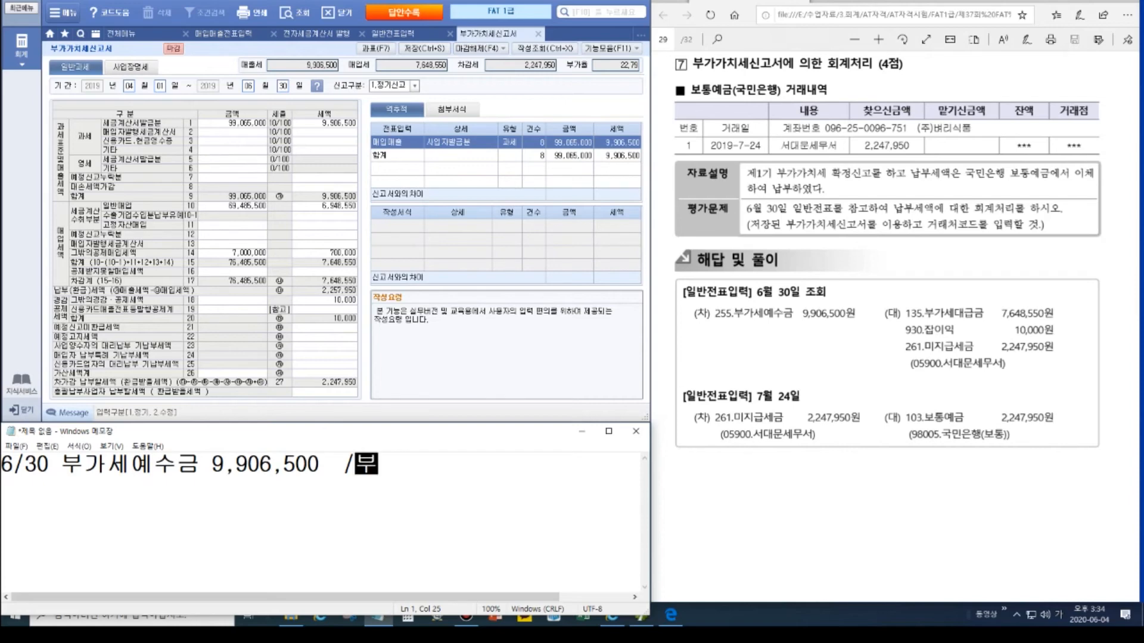
pyautogui.write('대금')
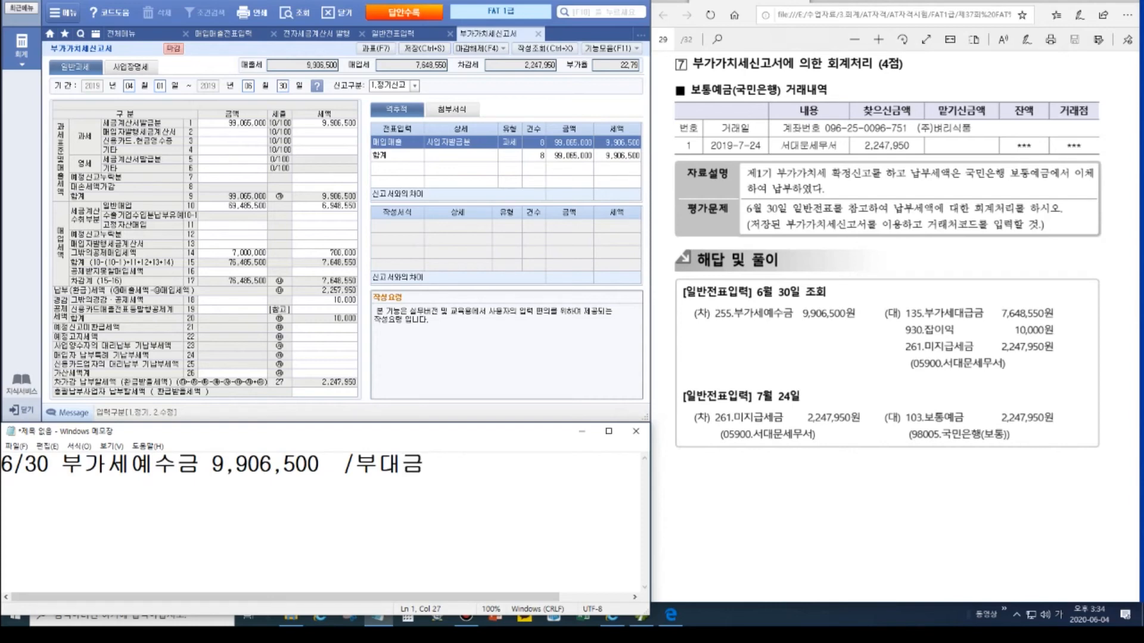
pyautogui.write('7648550')
pyautogui.press('Left')
pyautogui.press('Left')
pyautogui.press('Left')
pyautogui.write(',')
pyautogui.press('Left')
pyautogui.press('Left')
pyautogui.press('Left')
pyautogui.press('Left')
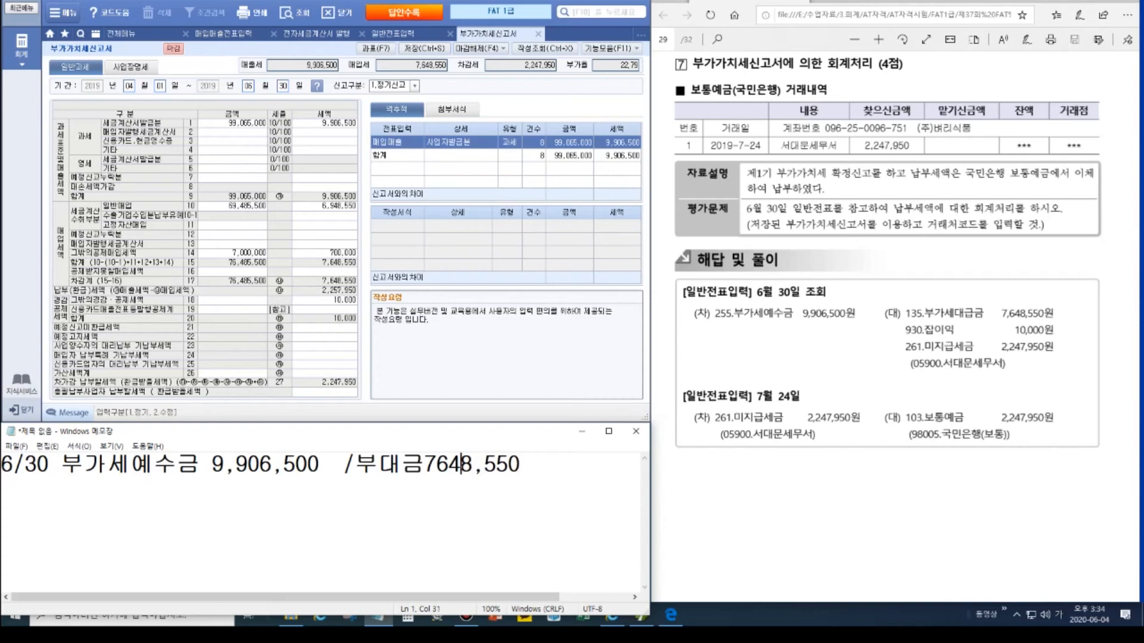
pyautogui.write(',')
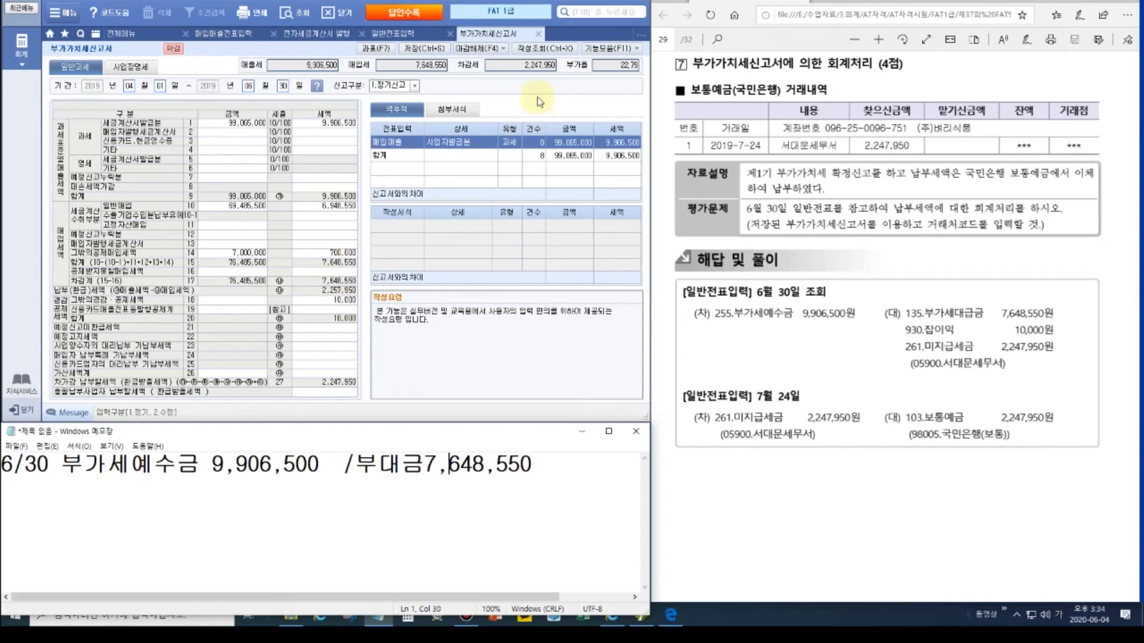
pyautogui.click(532, 468)
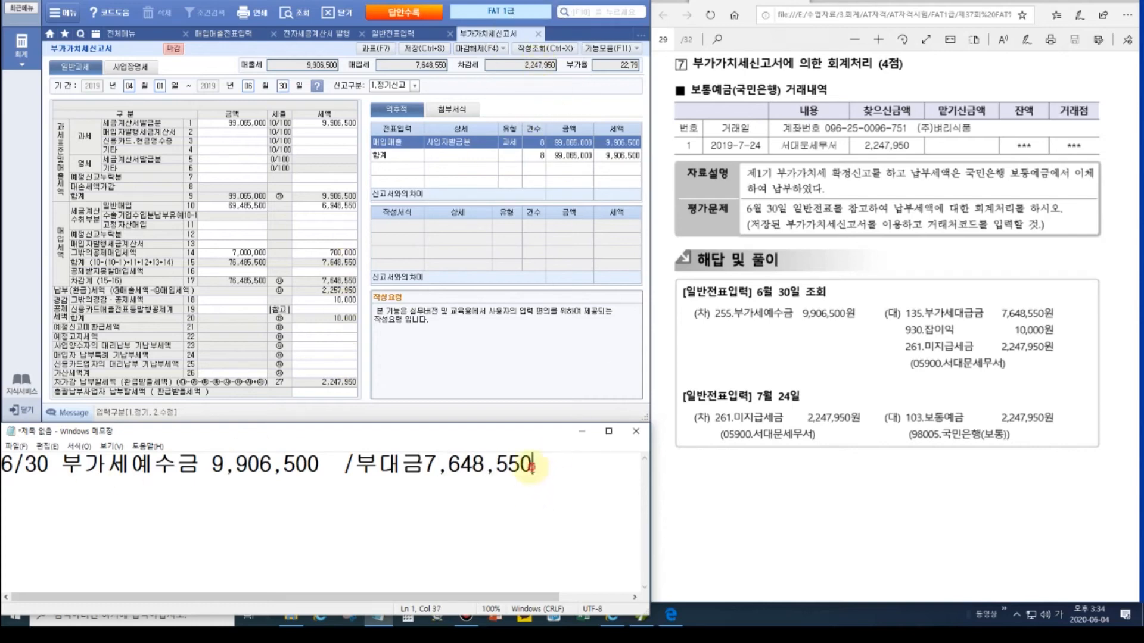
# Step: Add a second memo line for 미지급세금 2,247,950
pyautogui.press('Return')
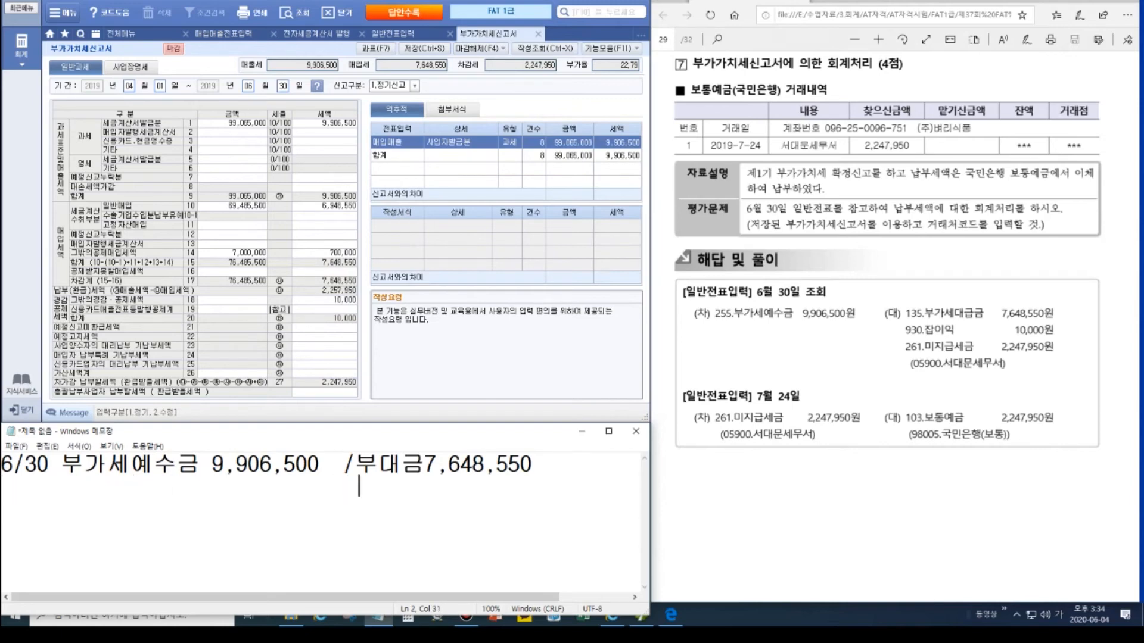
pyautogui.write('미지급')
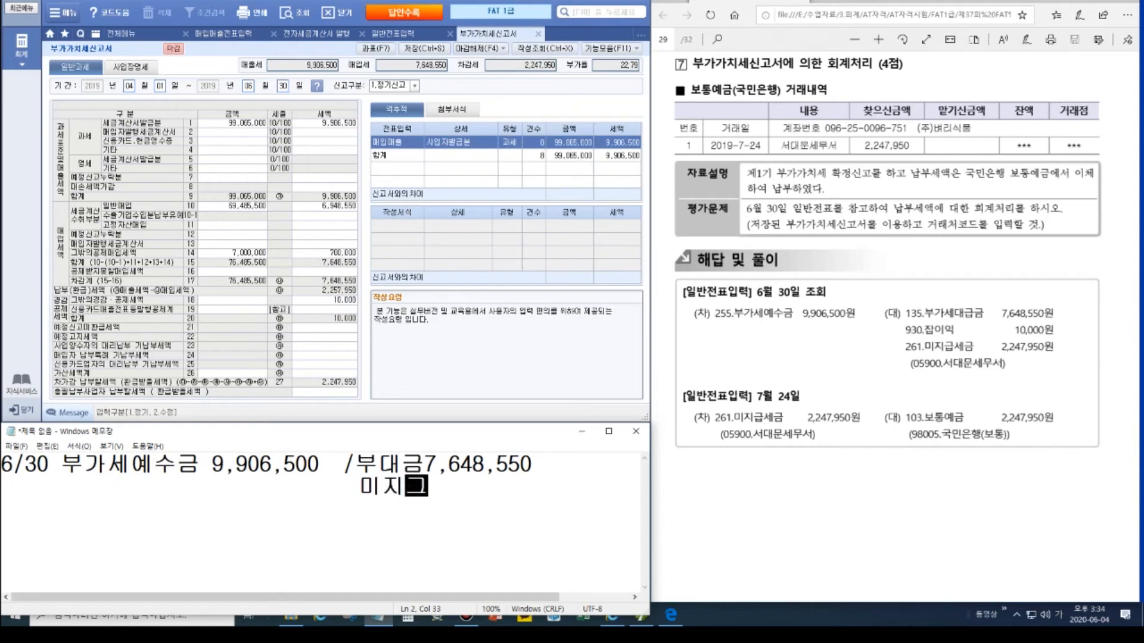
pyautogui.write('세')
pyautogui.press('BackSpace')
pyautogui.press('BackSpace')
pyautogui.write('급세금')
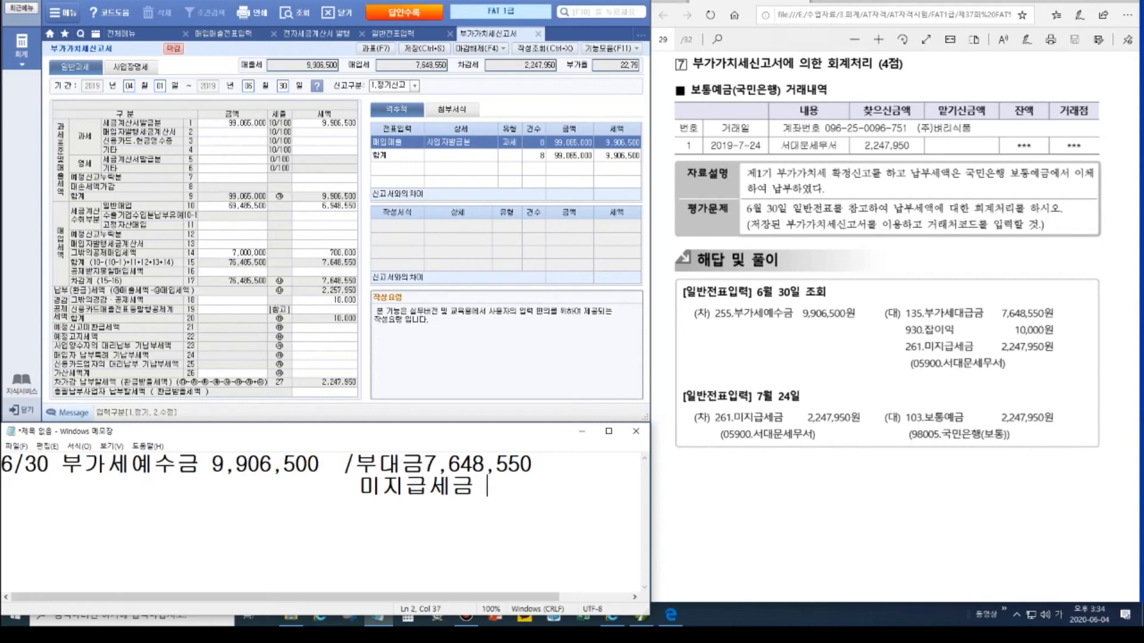
pyautogui.write(' 2247950')
pyautogui.press('Left')
pyautogui.press('Left')
pyautogui.press('Left')
pyautogui.write(',')
pyautogui.press('Left')
pyautogui.press('Left')
pyautogui.press('Left')
pyautogui.press('Left')
pyautogui.write(',')
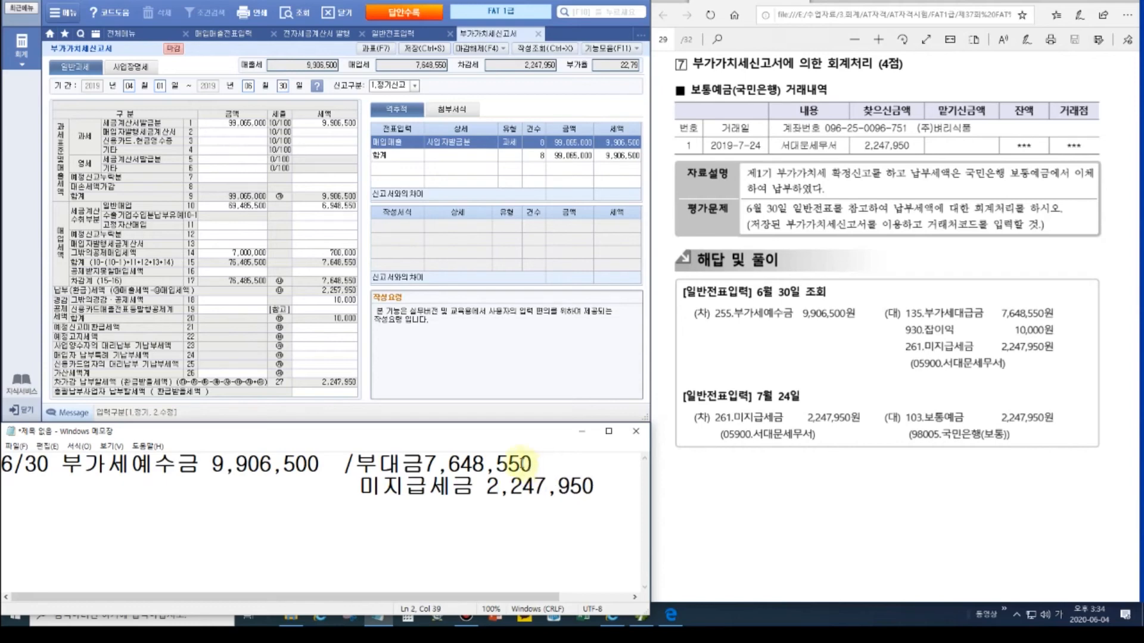
pyautogui.click(449, 465)
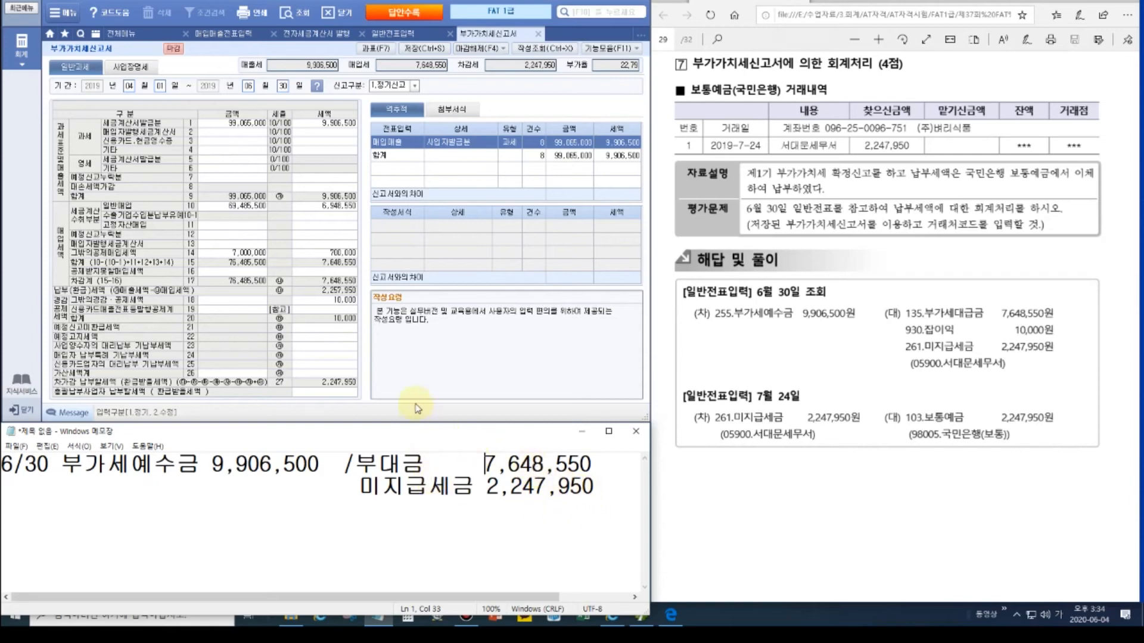
# Step: Check the 10,000 deduction on the VAT return and add a 잡이익 10,000 line
pyautogui.click(326, 302)
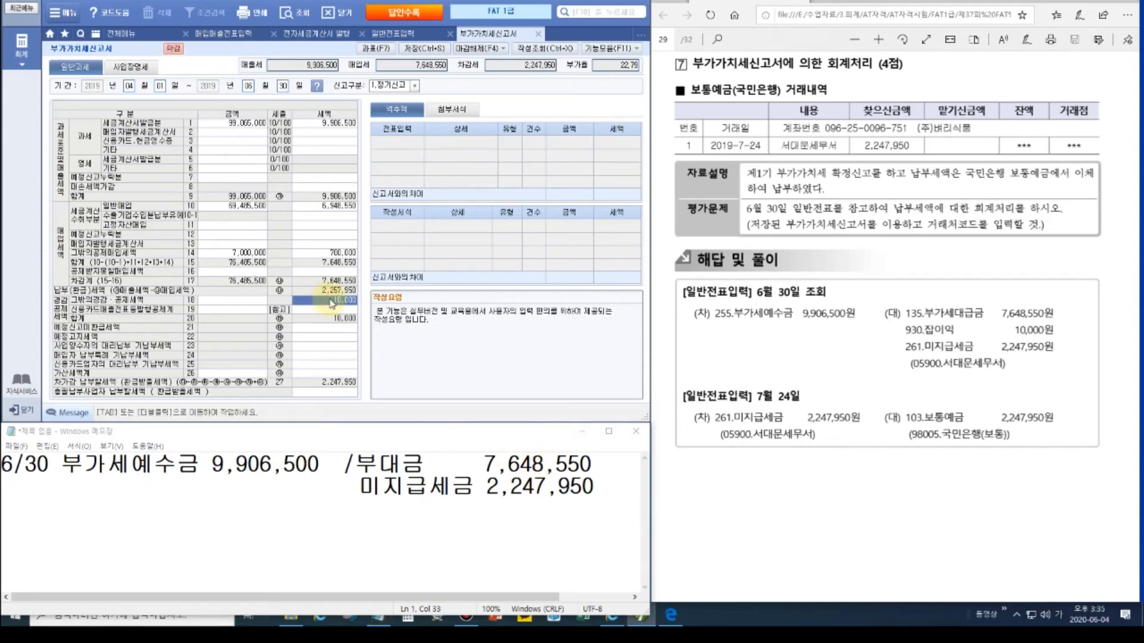
pyautogui.click(611, 483)
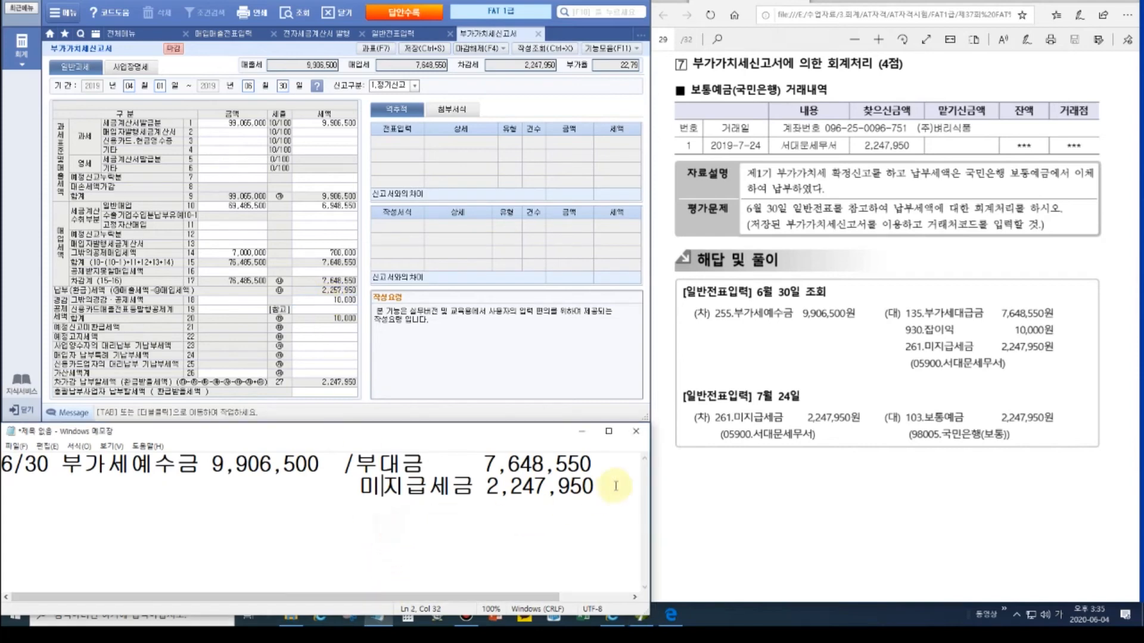
pyautogui.press('Return')
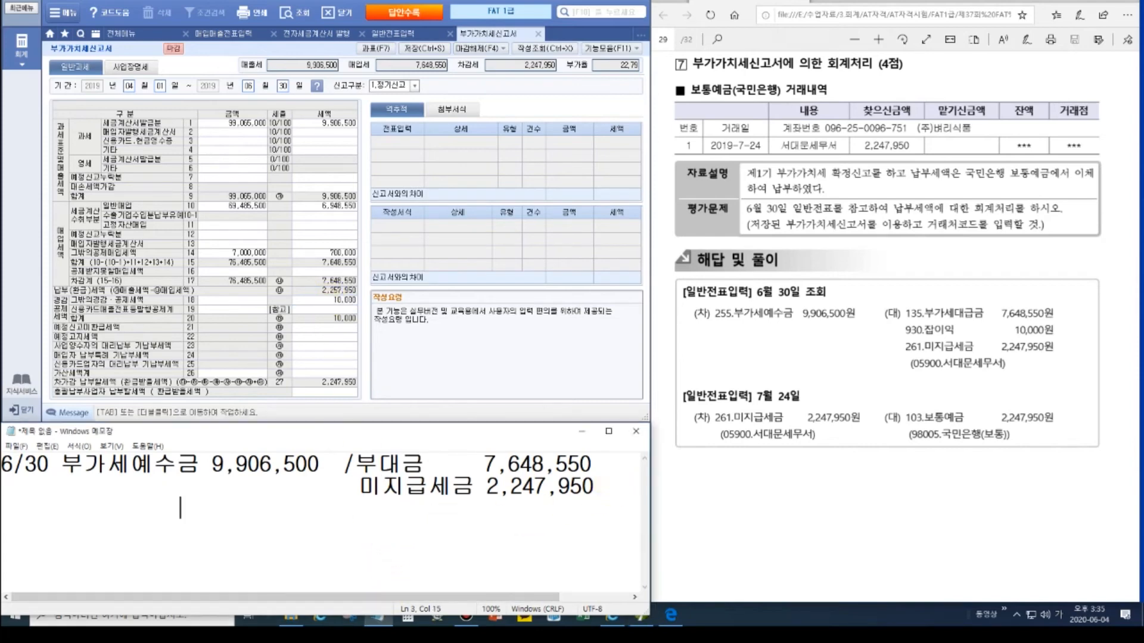
pyautogui.write('잡')
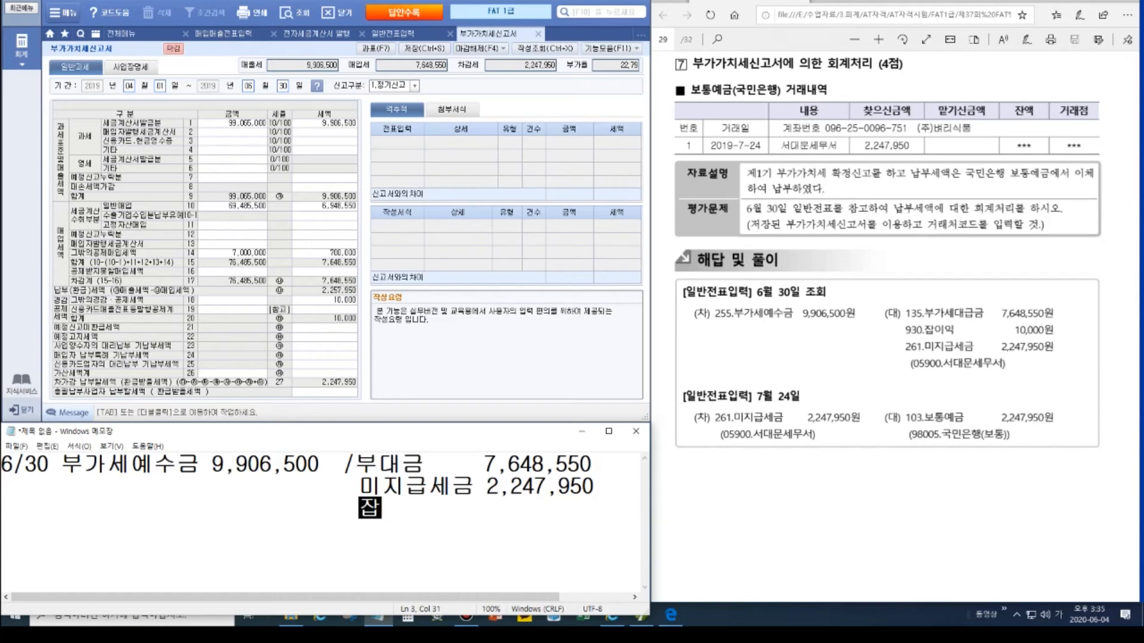
pyautogui.write('이이ㄱ        1')
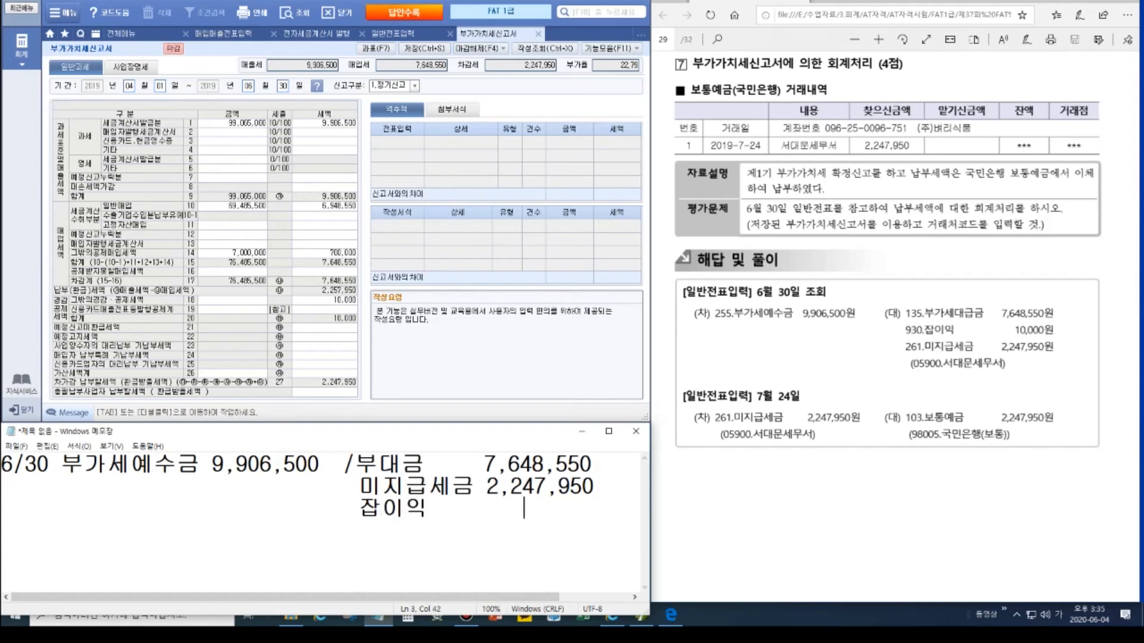
pyautogui.write('0,000')
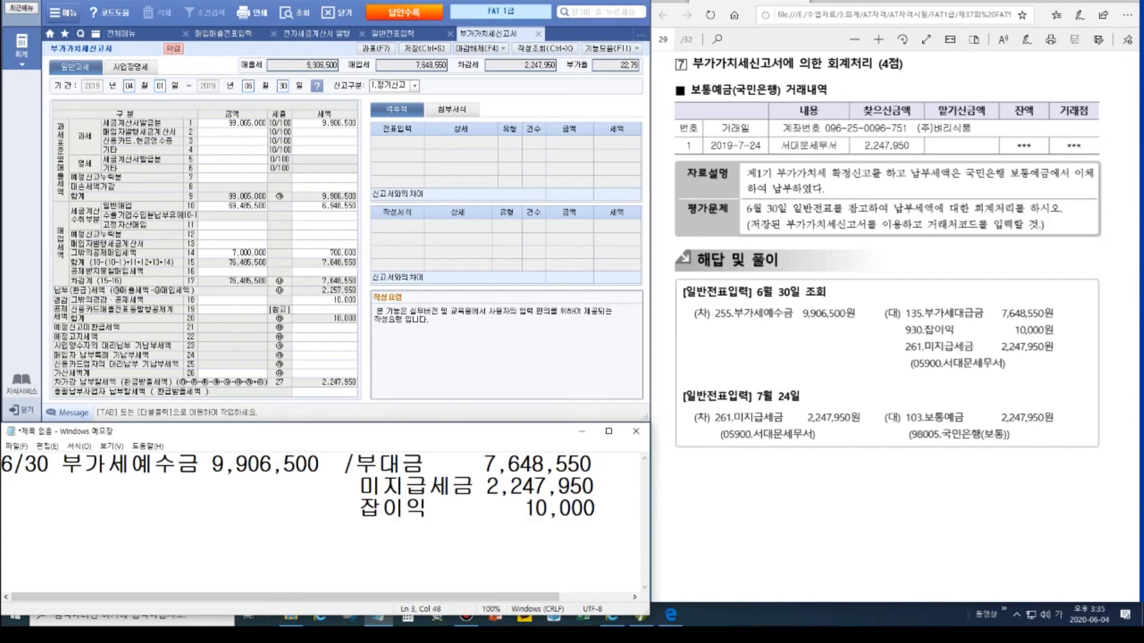
pyautogui.click(407, 624)
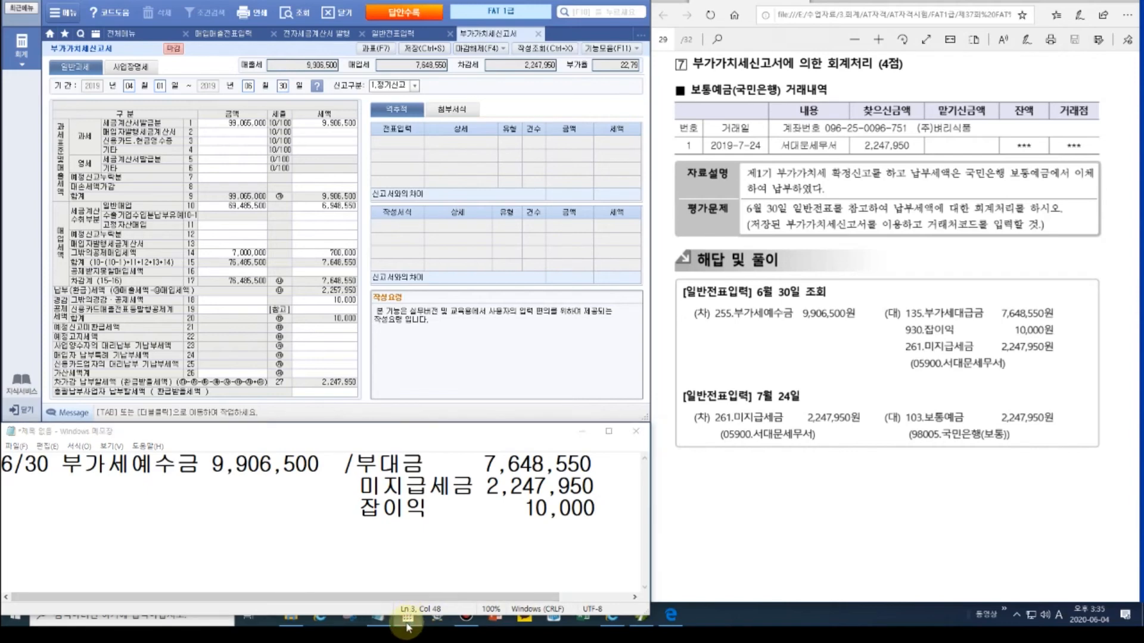
# Step: Total 7648550 + 2247950 + 10000 in Calculator to confirm 9,906,500, then close it
pyautogui.write('76485550+2')
pyautogui.write('247950+')
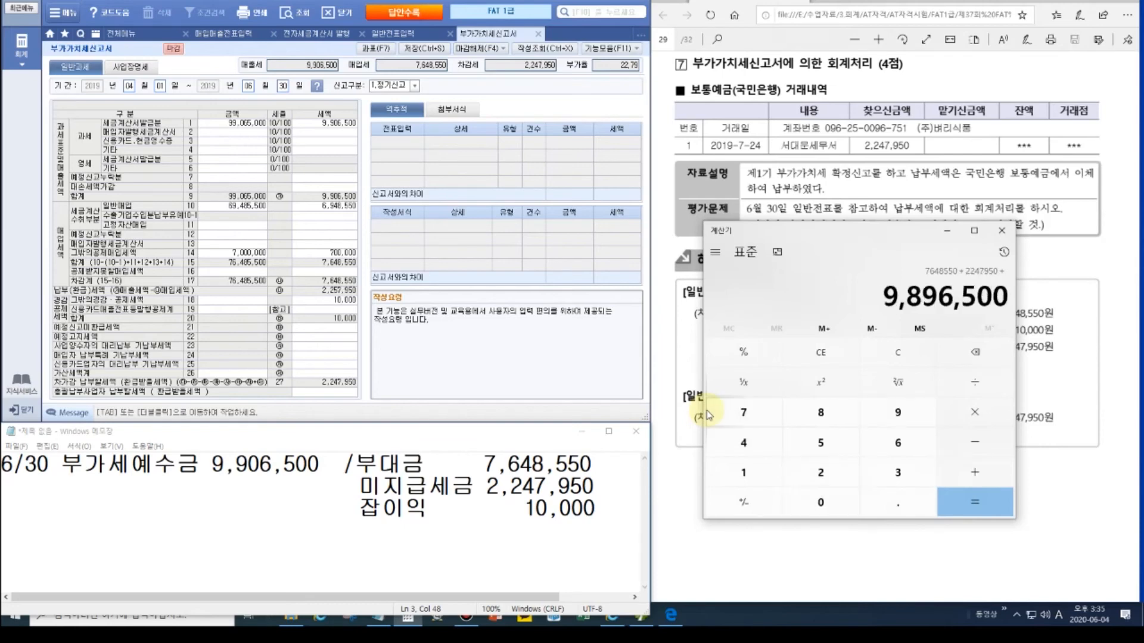
pyautogui.write('1')
pyautogui.press('0')
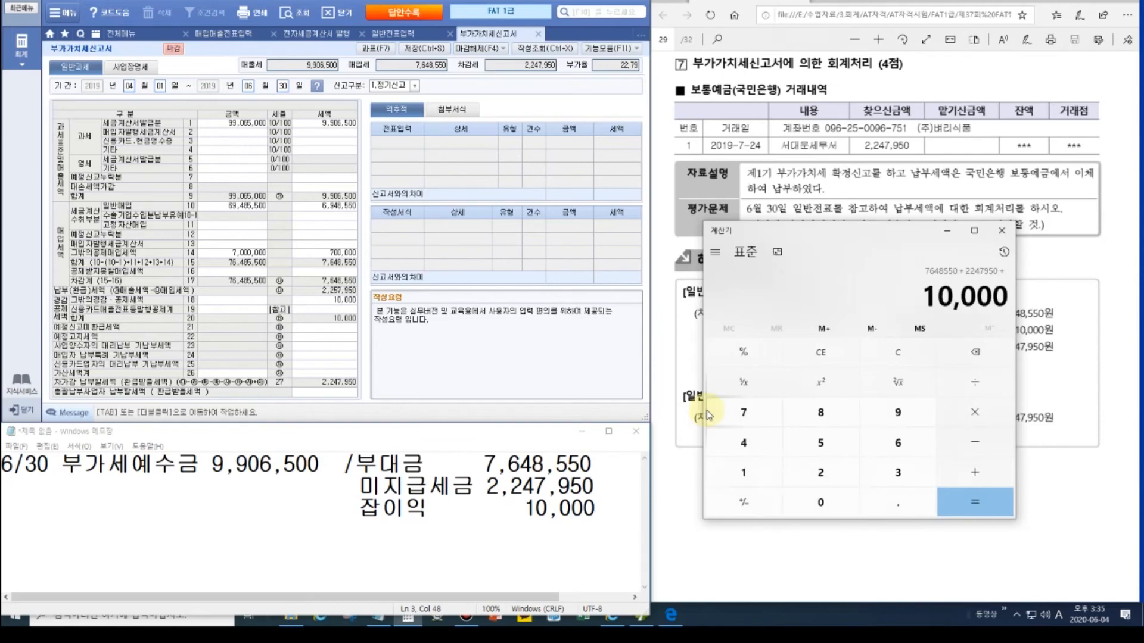
pyautogui.press('Return')
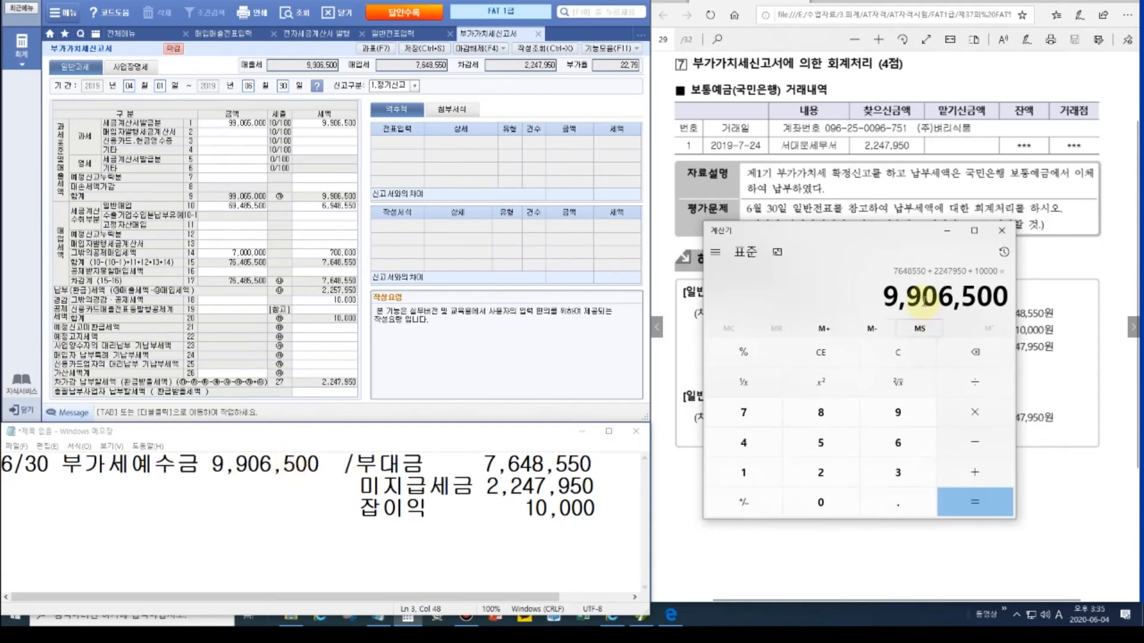
pyautogui.click(1003, 234)
# Step: Type the 7/24 memo line: 미지급세금 2,247,950 / 보통예금 2,247,950 국민
pyautogui.click(611, 508)
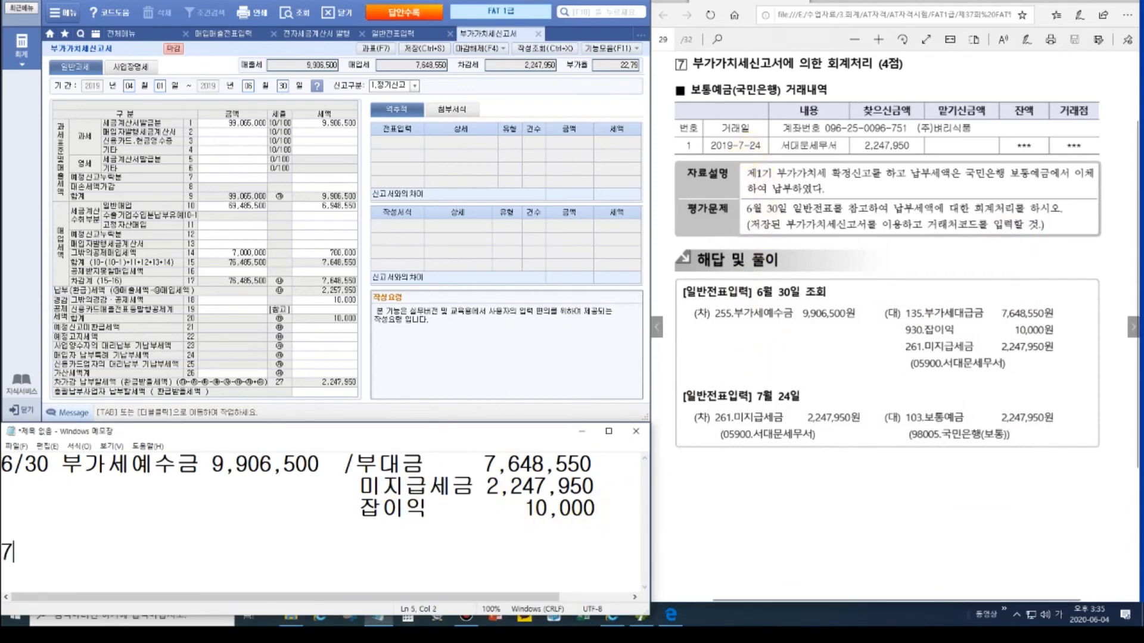
pyautogui.write('24 ')
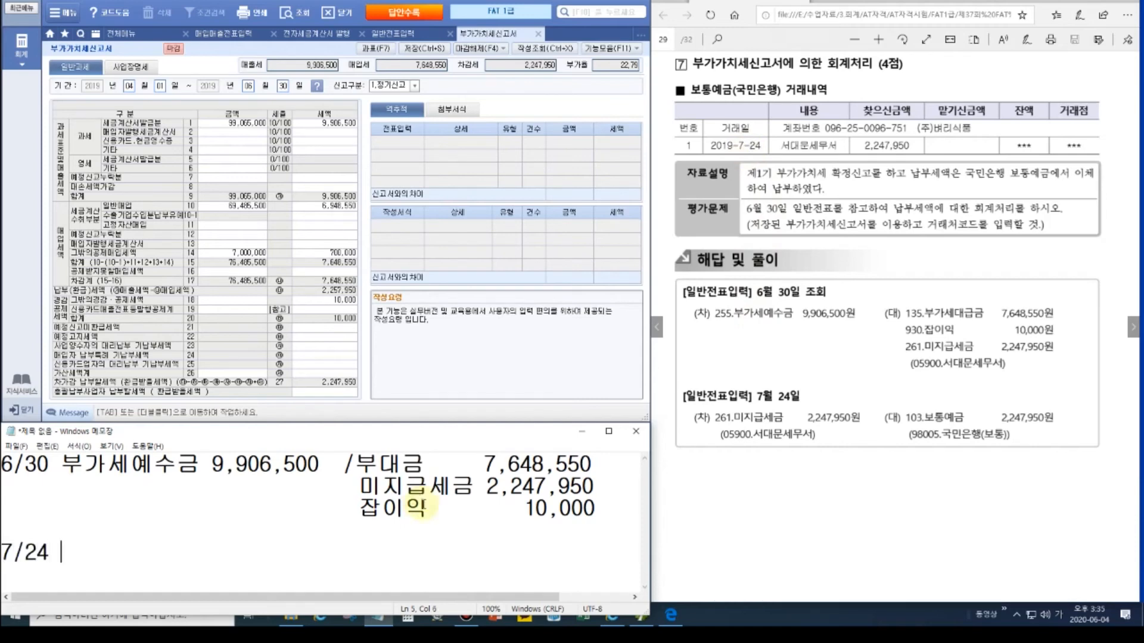
pyautogui.write('미지급세금 224')
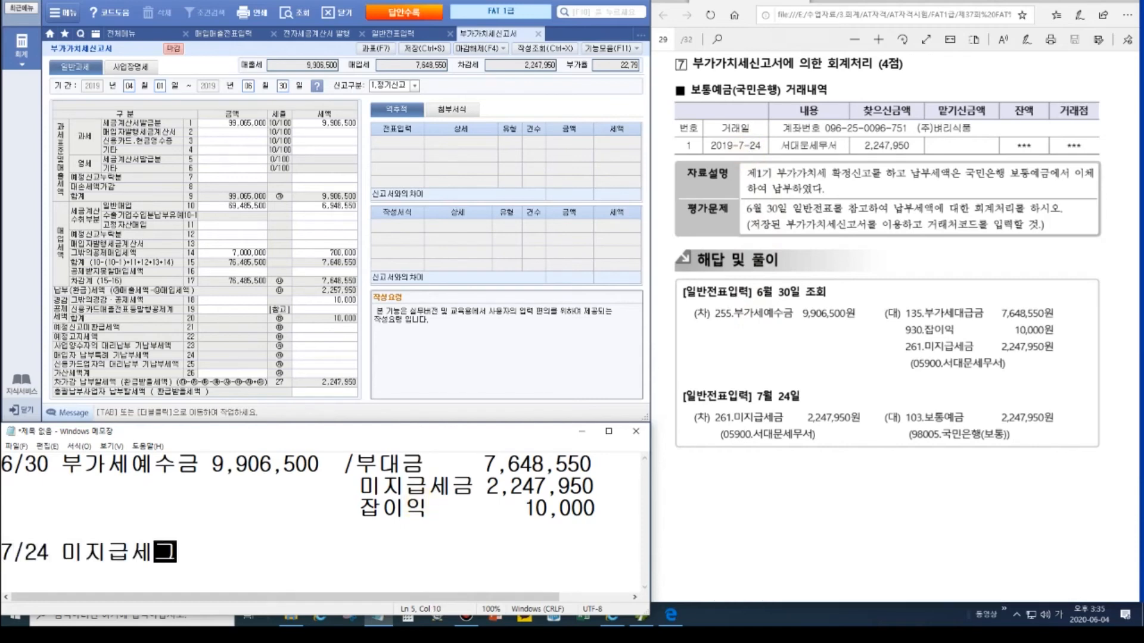
pyautogui.write('7950')
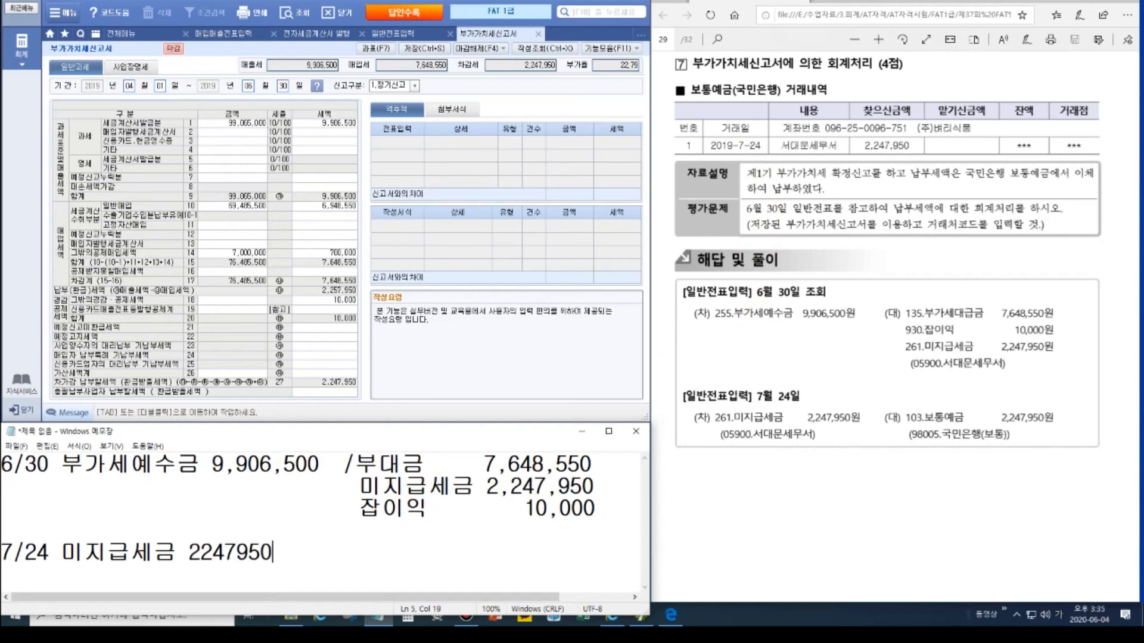
pyautogui.write('  / 보통예금')
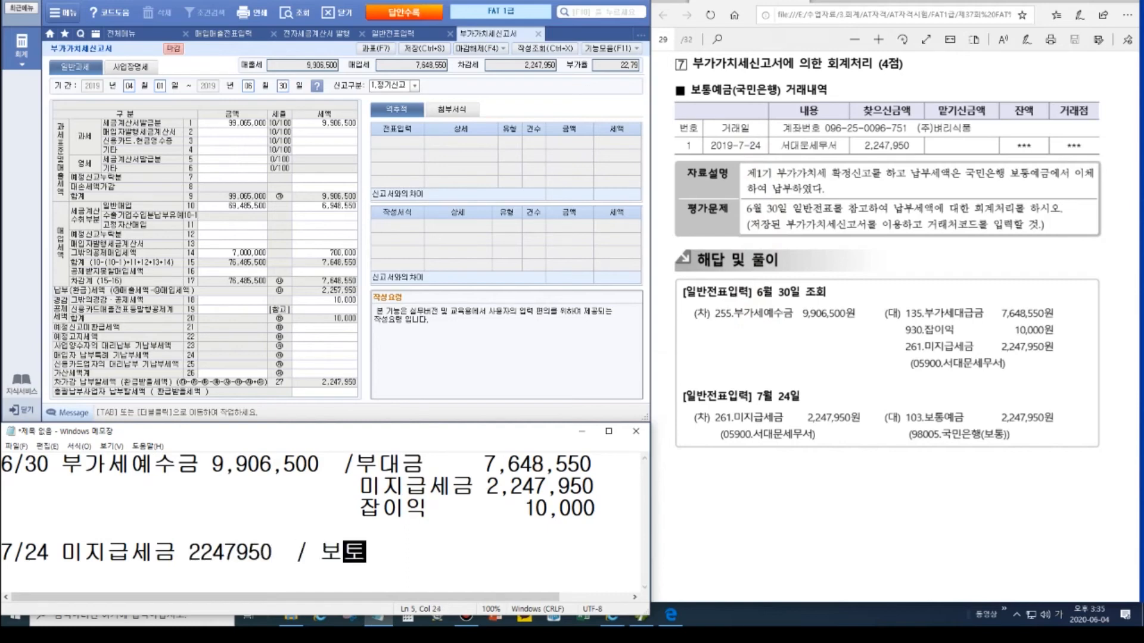
pyautogui.write(' 224795')
pyautogui.write(',')
pyautogui.press('Left')
pyautogui.press('Left')
pyautogui.press('Left')
pyautogui.press('Left')
pyautogui.write(',247')
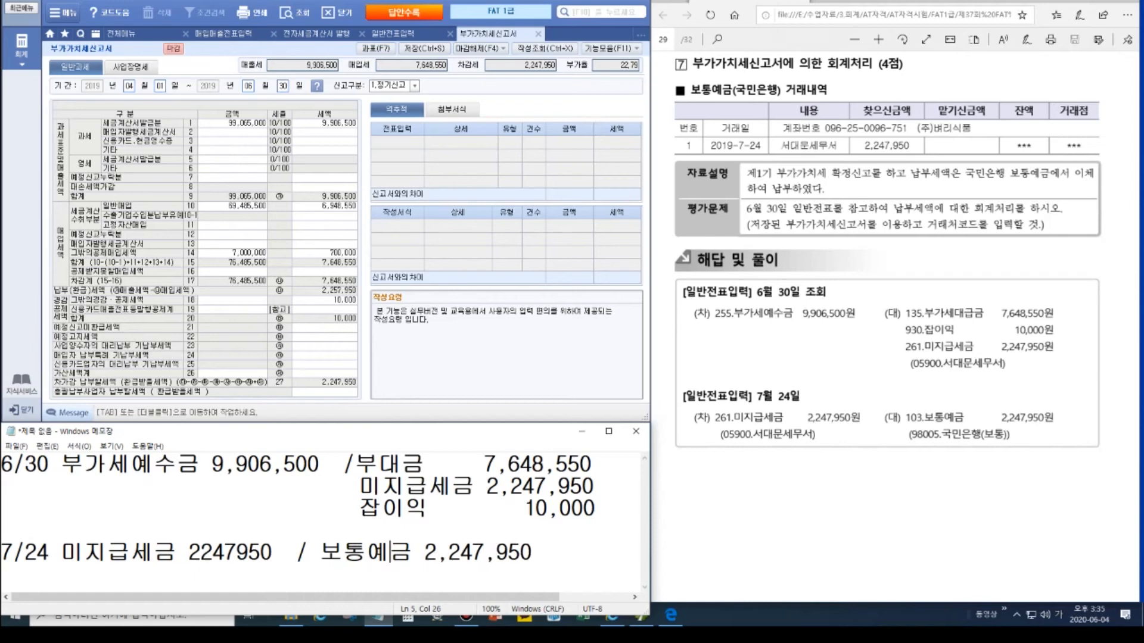
pyautogui.write(',')
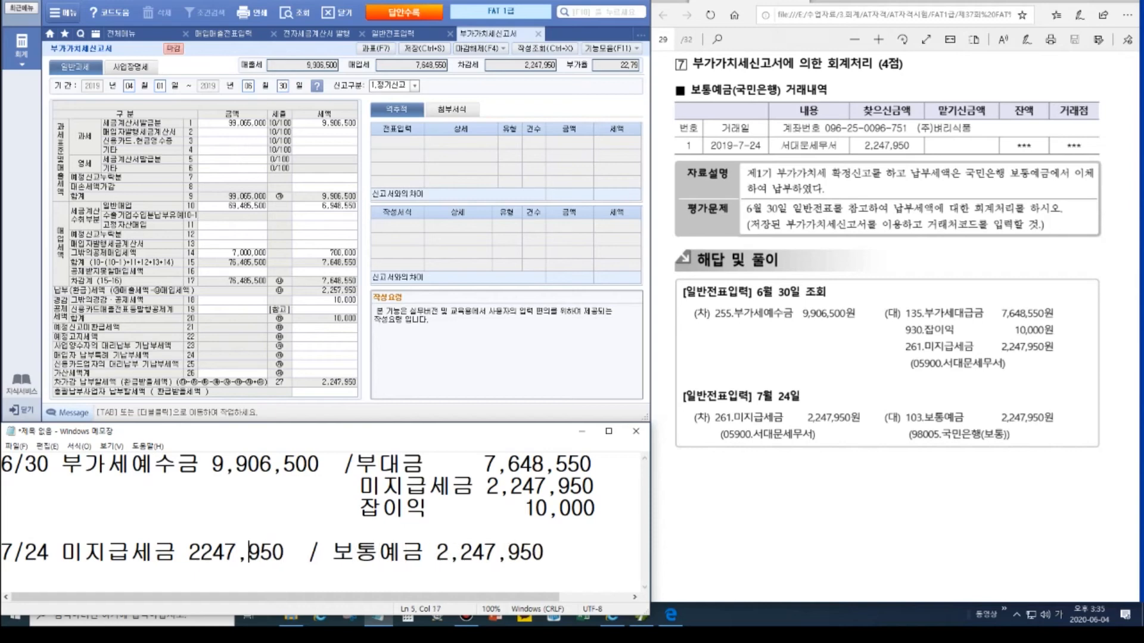
pyautogui.press('Left')
pyautogui.write(',')
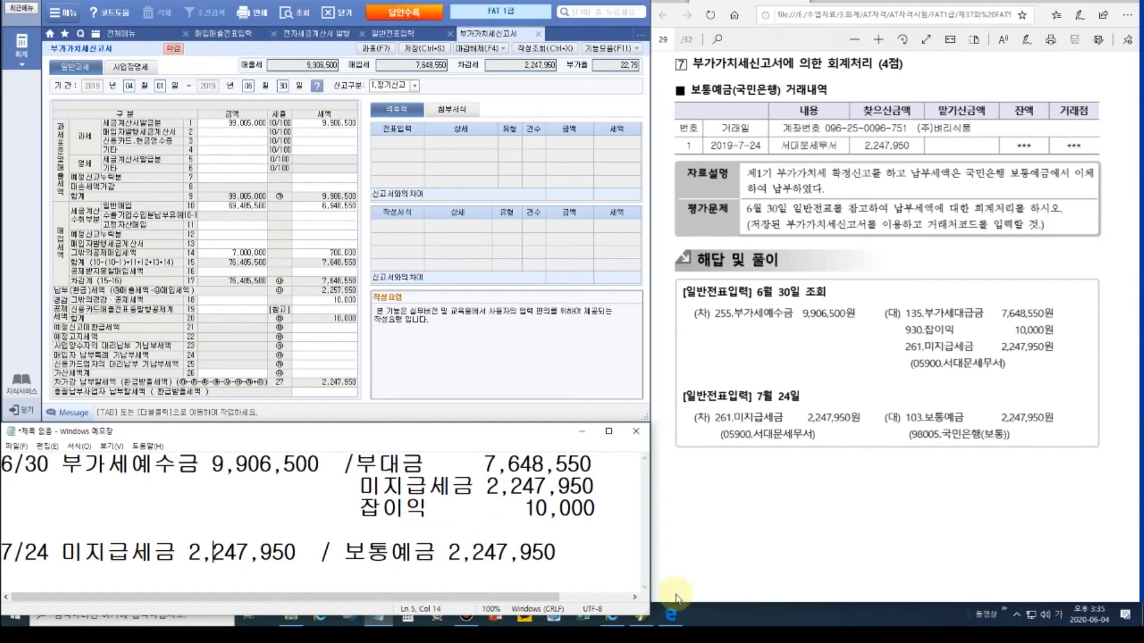
pyautogui.click(591, 553)
pyautogui.write('ㄱ국미')
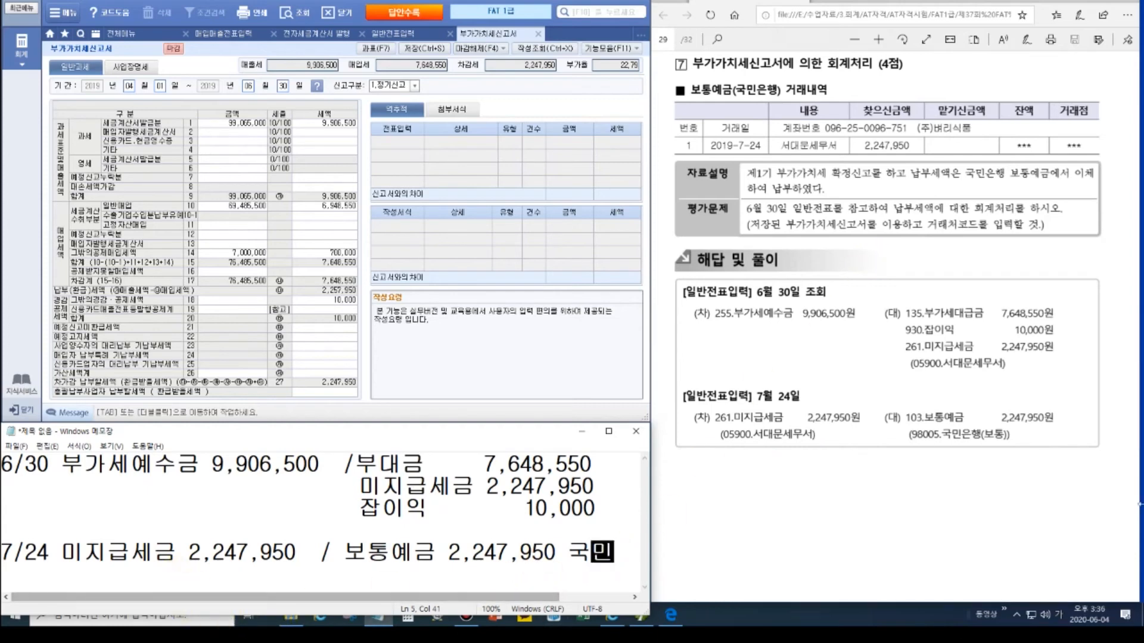
pyautogui.press('ctrl')
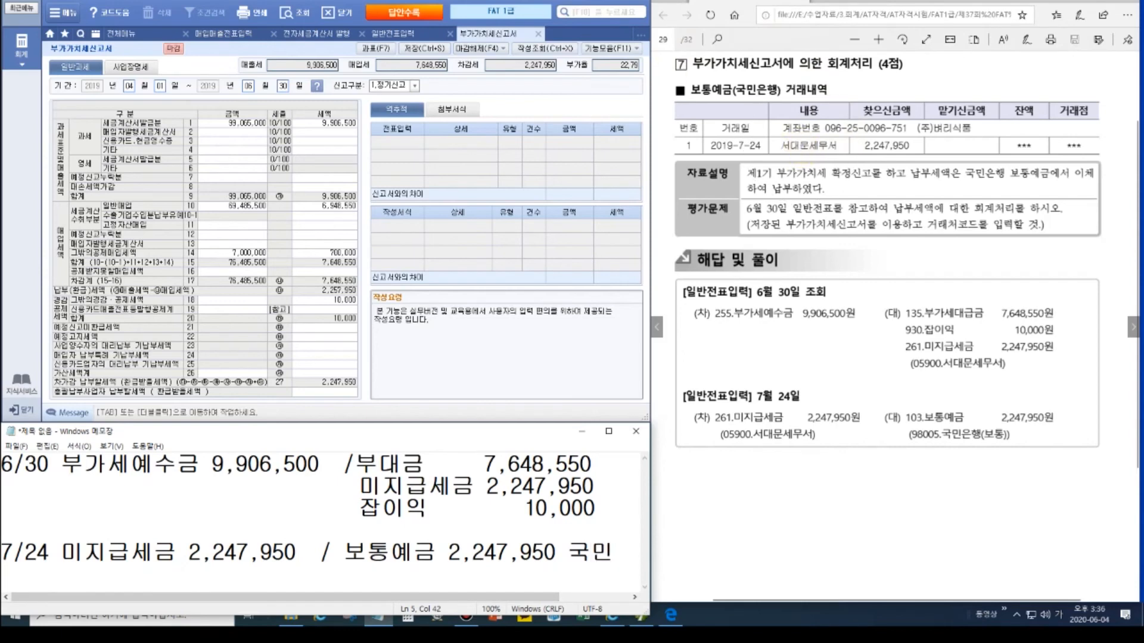
# Step: Check the 미지급세금 partner in the June 30 entry and add 서대문세무서 on a new line
pyautogui.click(391, 33)
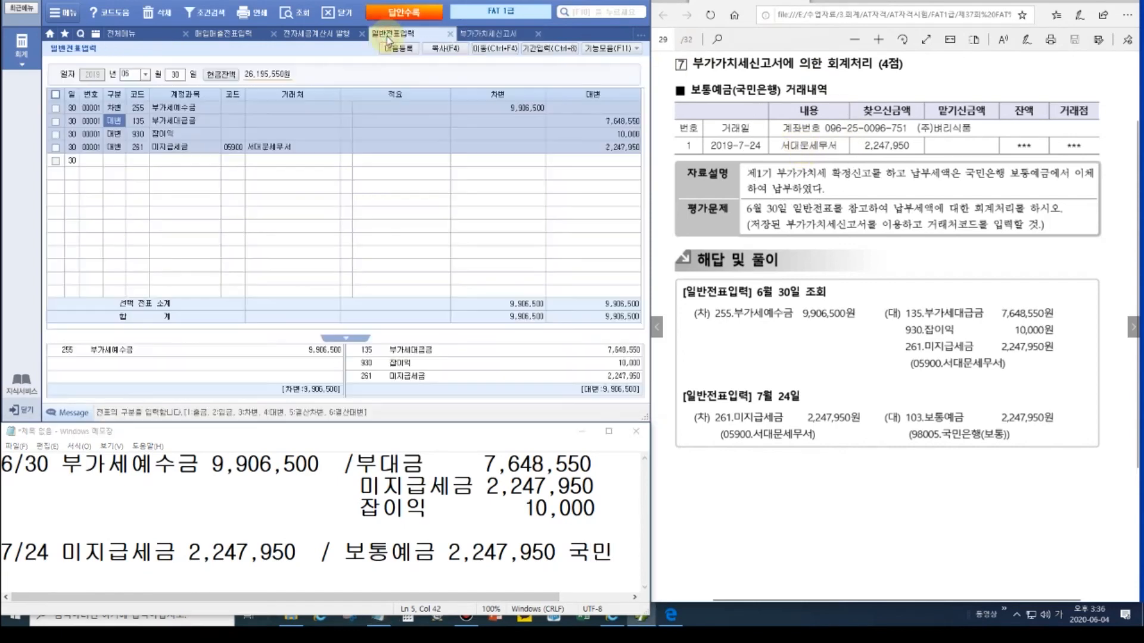
pyautogui.click(249, 146)
pyautogui.click(619, 553)
pyautogui.press('Return')
pyautogui.write('세무')
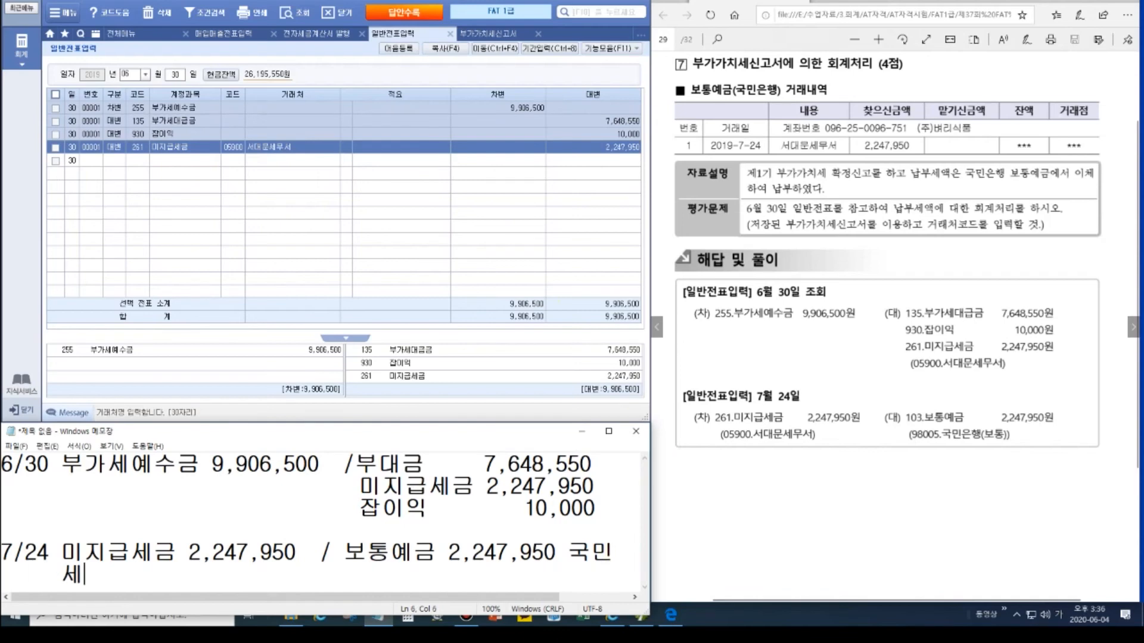
pyautogui.press('BackSpace')
pyautogui.press('BackSpace')
pyautogui.press('BackSpace')
pyautogui.write('서')
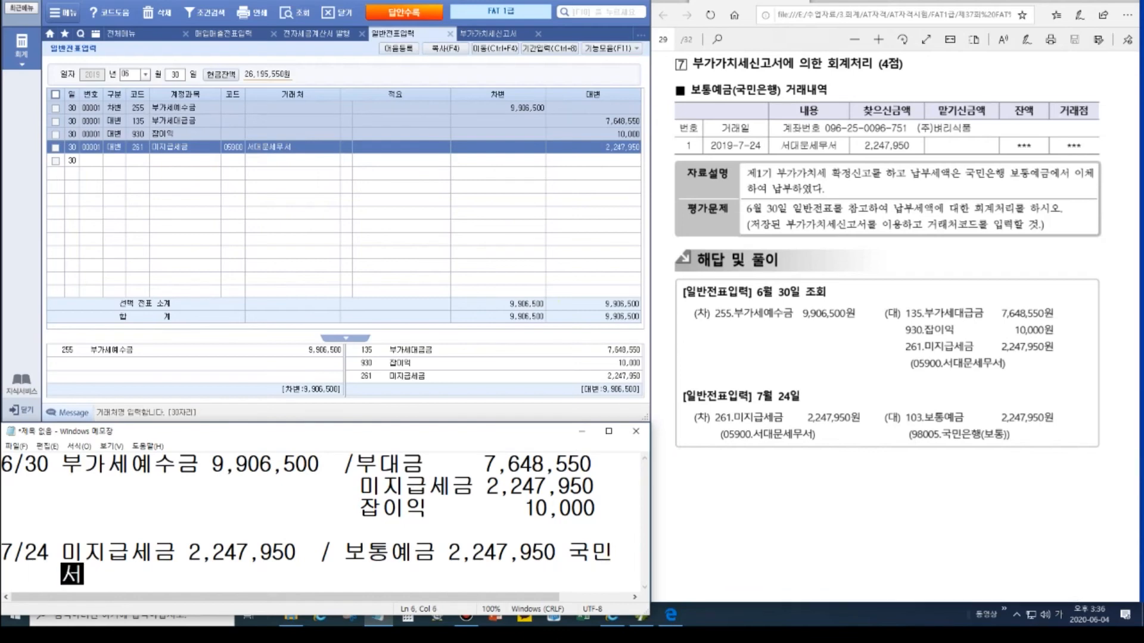
pyautogui.write('대문세무서')
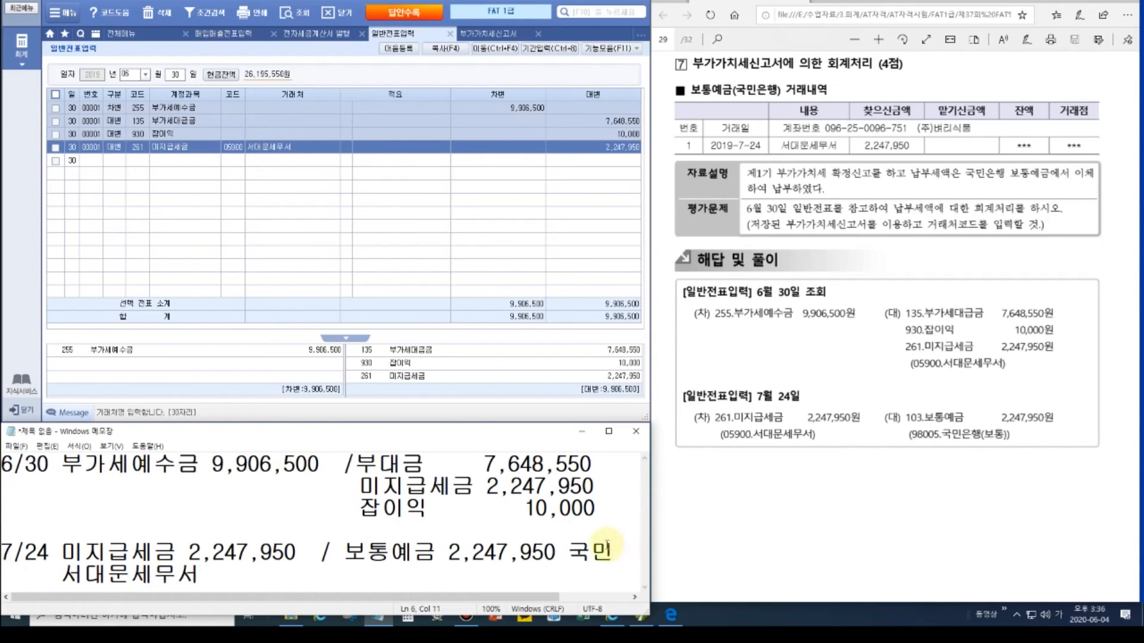
# Step: Set the journal entry date to July 24 (month 07, day 24)
pyautogui.click(126, 75)
pyautogui.write('07')
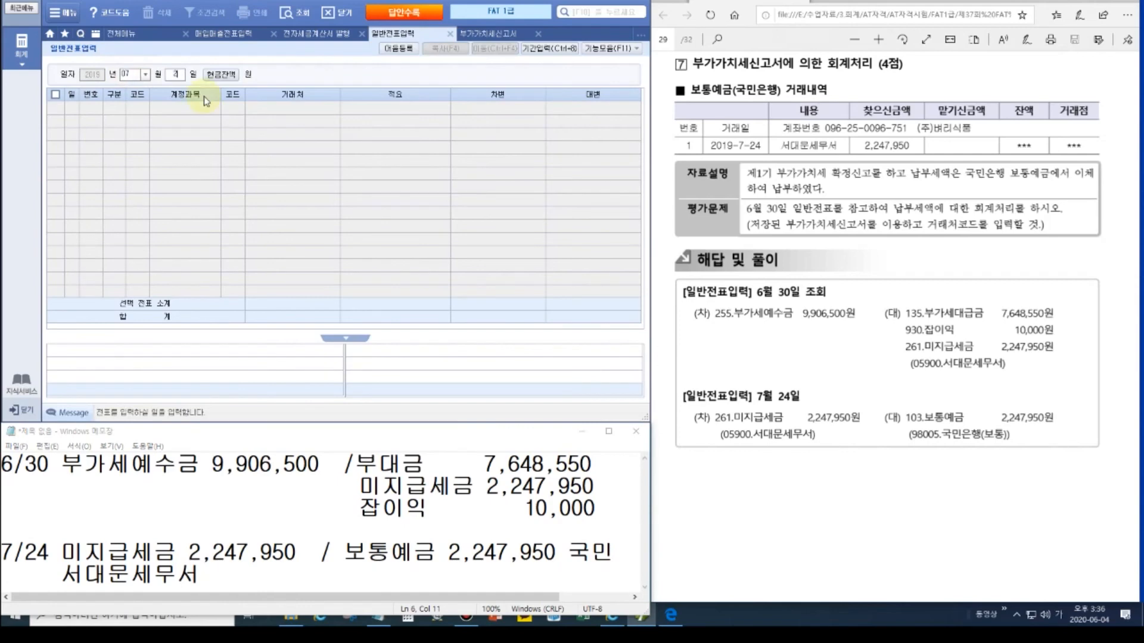
pyautogui.press('Return')
pyautogui.write('24')
pyautogui.press('Return')
pyautogui.write('3')
# Step: Debit 261 미지급세금 for 2,247,950 with partner 서대문세무서
pyautogui.press('Return')
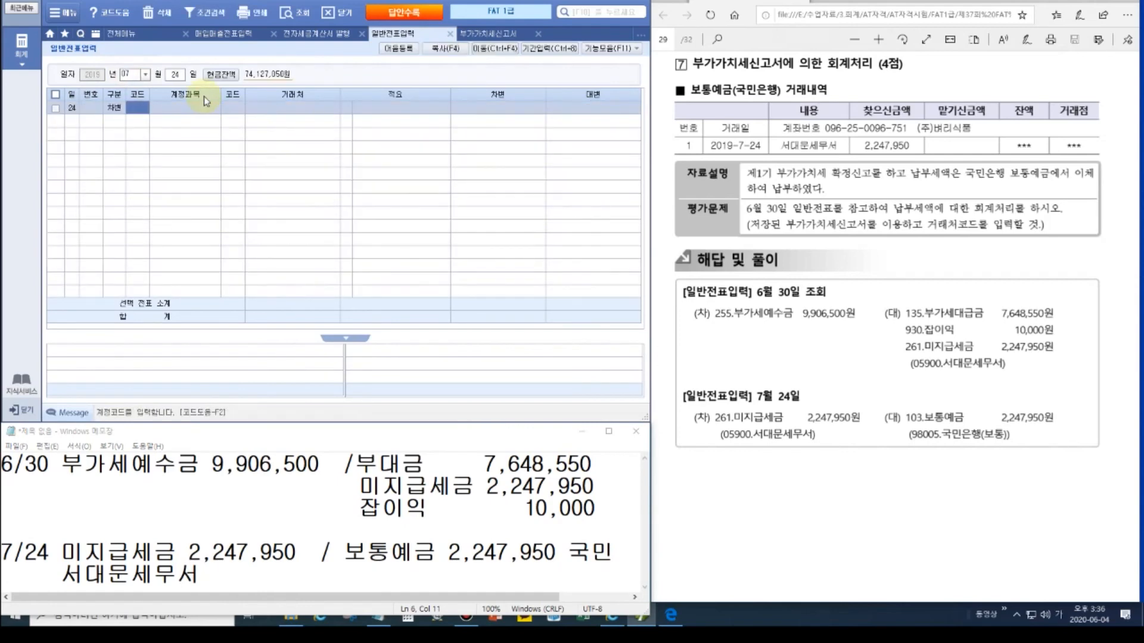
pyautogui.write('261')
pyautogui.press('Return')
pyautogui.press('Return')
pyautogui.press('Return')
pyautogui.press('Return')
pyautogui.press('Left')
pyautogui.press('Left')
pyautogui.press('Left')
pyautogui.press('Left')
pyautogui.press('Hangul')
pyautogui.write('서')
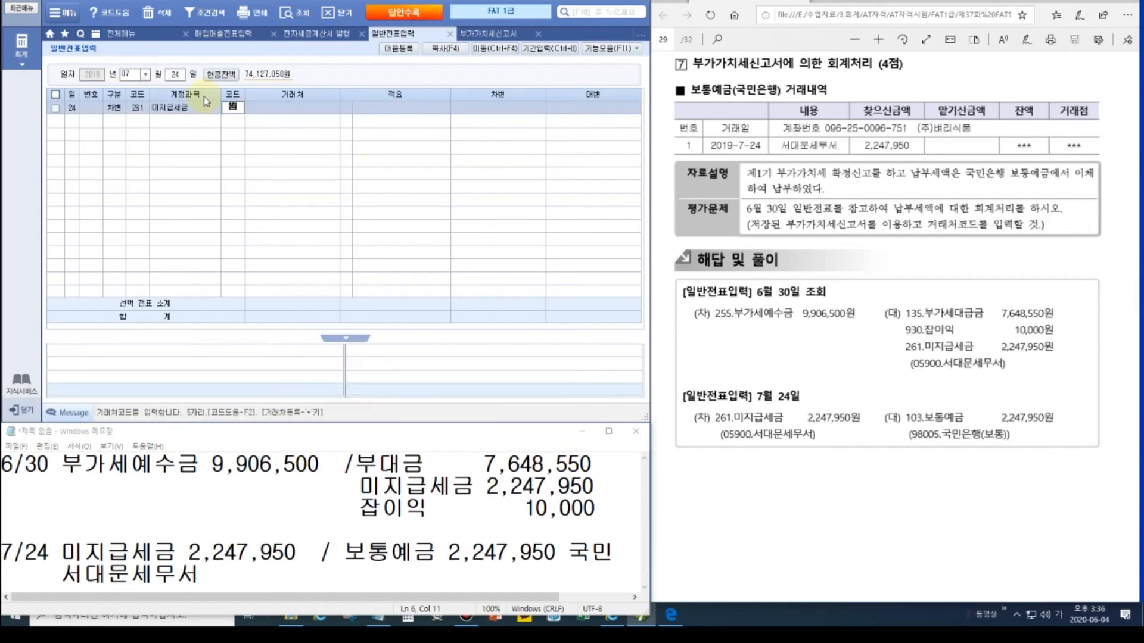
pyautogui.press('Return')
pyautogui.press('Return')
pyautogui.press('Return')
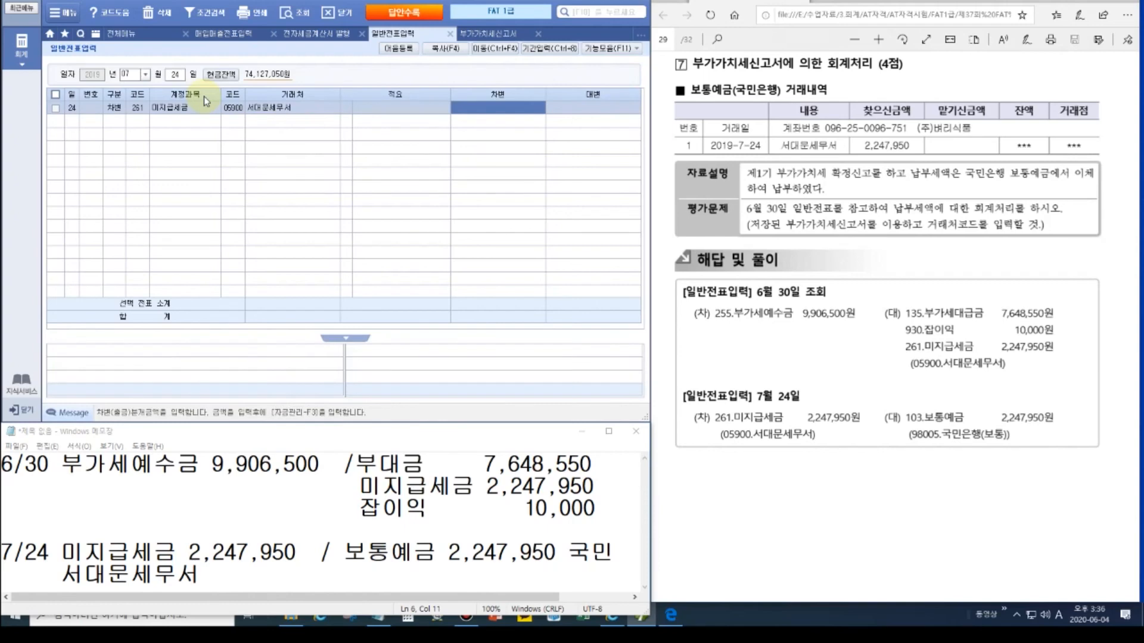
pyautogui.write('2247950')
# Step: Credit 103 보통예금 for 2,247,950 with partner 국민은행(보통)
pyautogui.press('Return')
pyautogui.write('103')
pyautogui.press('Return')
pyautogui.write('국민')
pyautogui.press('Return')
pyautogui.press('Down')
pyautogui.press('Down')
pyautogui.press('Down')
pyautogui.press('Return')
pyautogui.press('Return')
pyautogui.write('2,247,950')
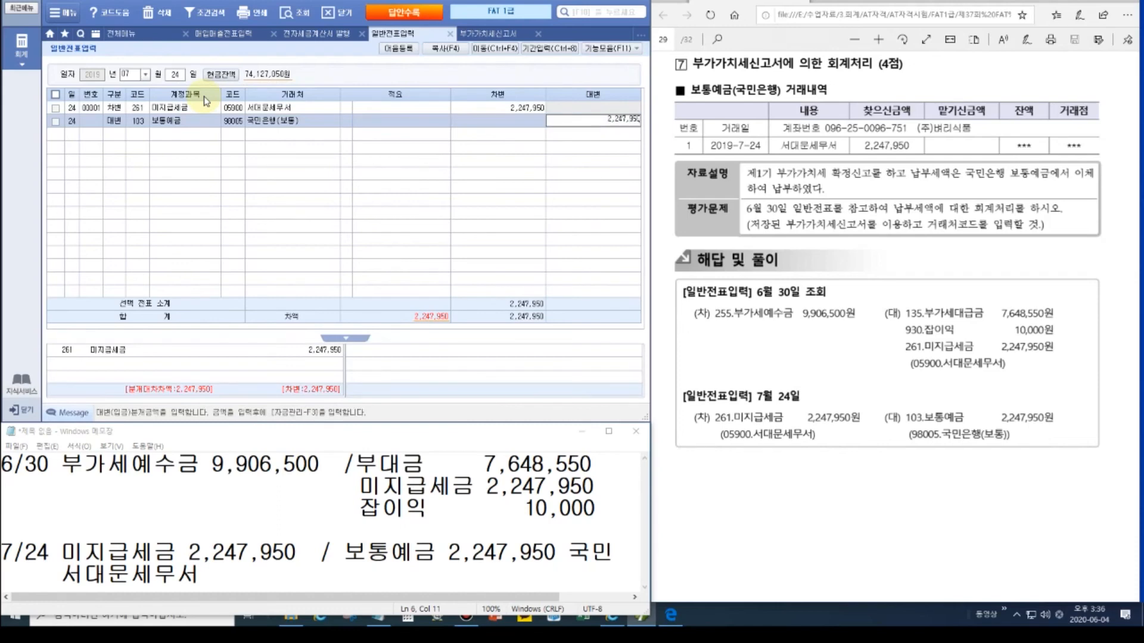
pyautogui.press('Return')
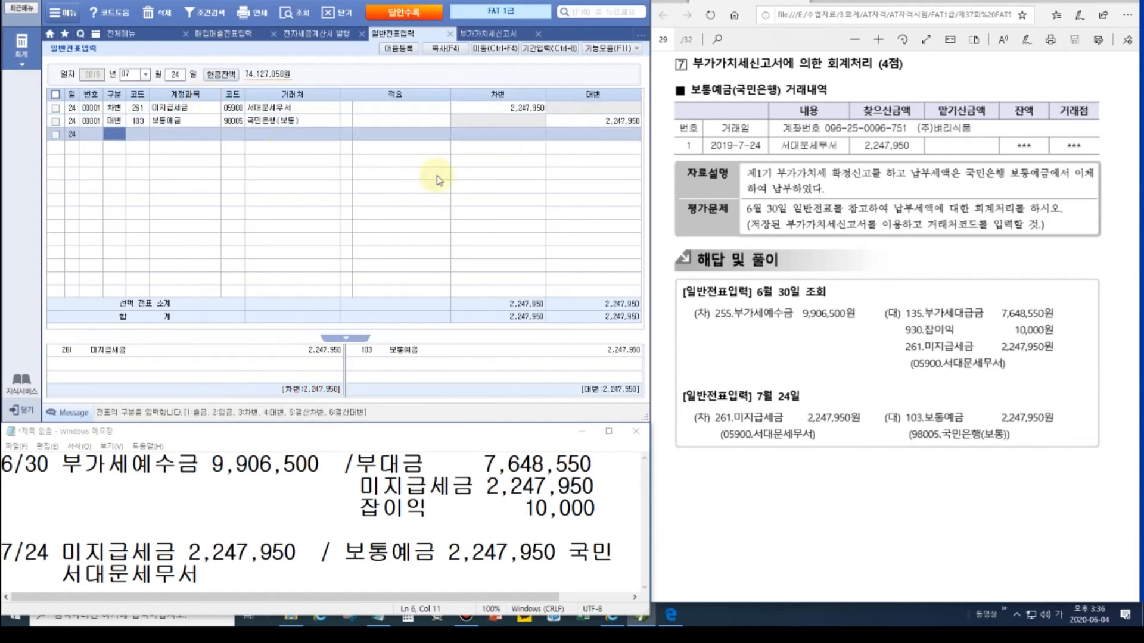
# Step: Move the problem PDF to the next page, the page 30 결산 problem
pyautogui.click(1133, 327)
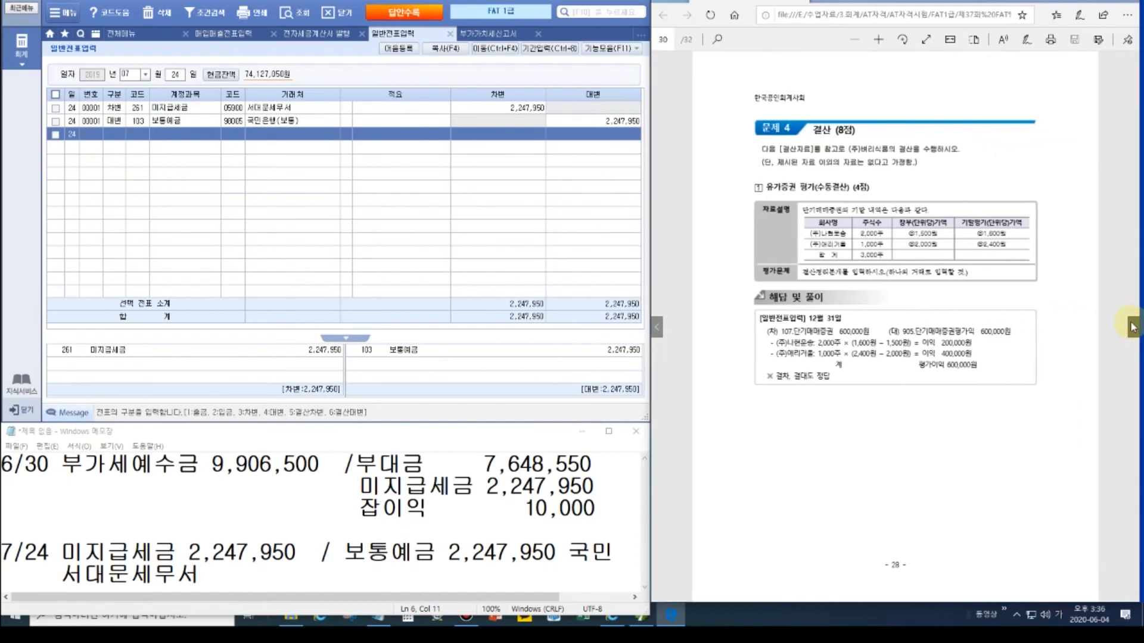
pyautogui.keyDown('ctrl'); pyautogui.scroll(5, 892, 256); pyautogui.keyUp('ctrl')
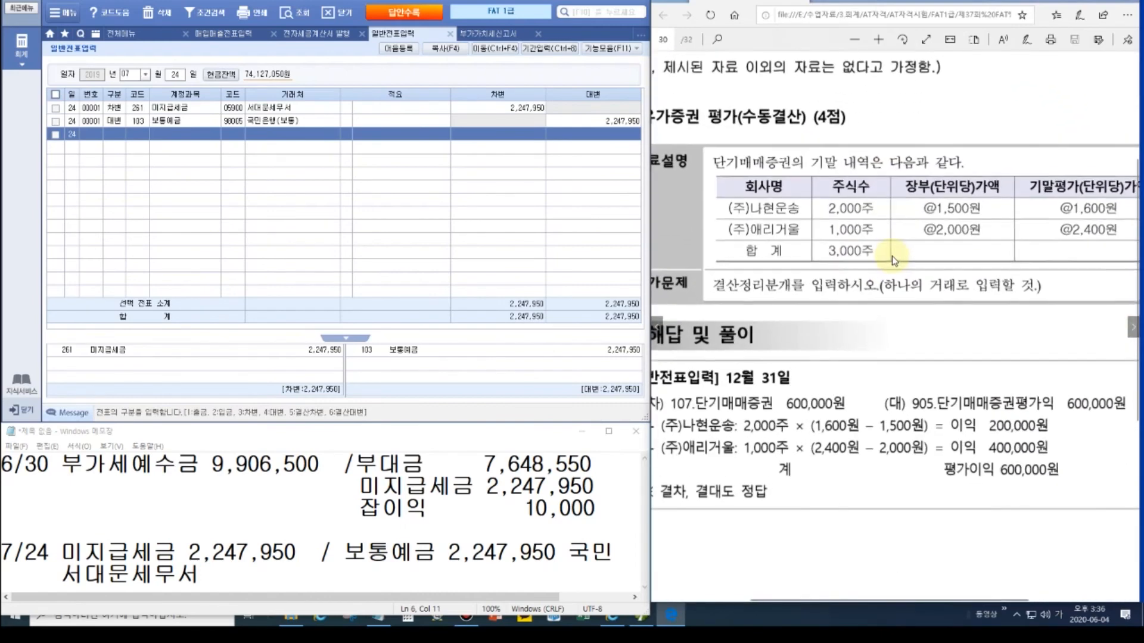
pyautogui.keyDown('ctrl'); pyautogui.scroll(-1, 892, 256); pyautogui.keyUp('ctrl')
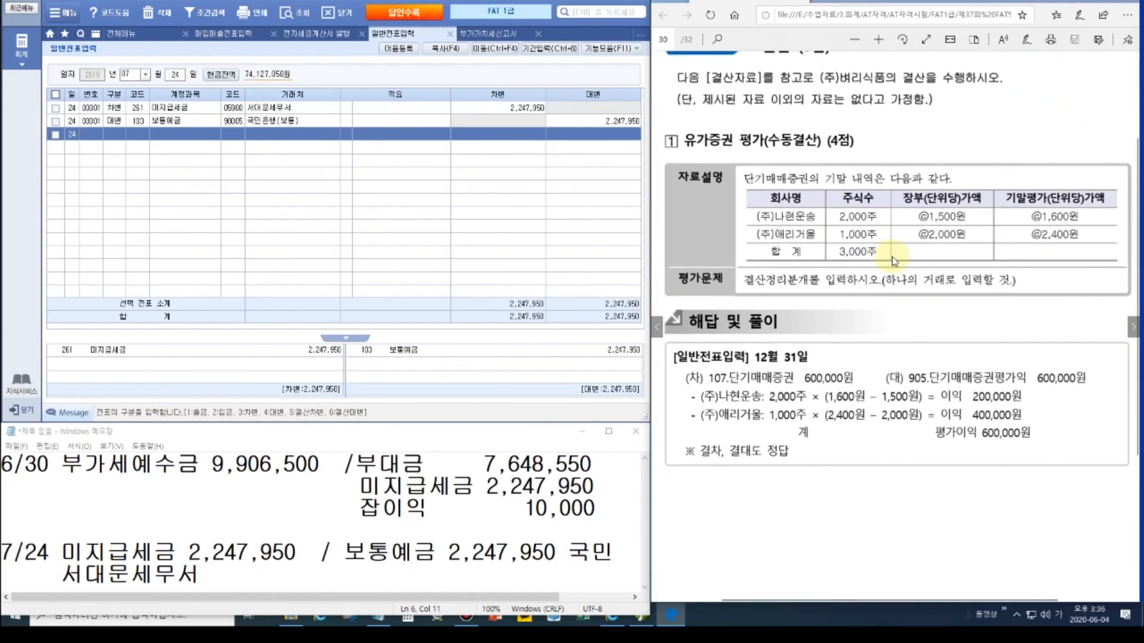
# Step: Run the check in 데이터체크/매입매출/자금관리자료정리 and view the 매입매출전표 issue
pyautogui.click(278, 183)
pyautogui.click(124, 34)
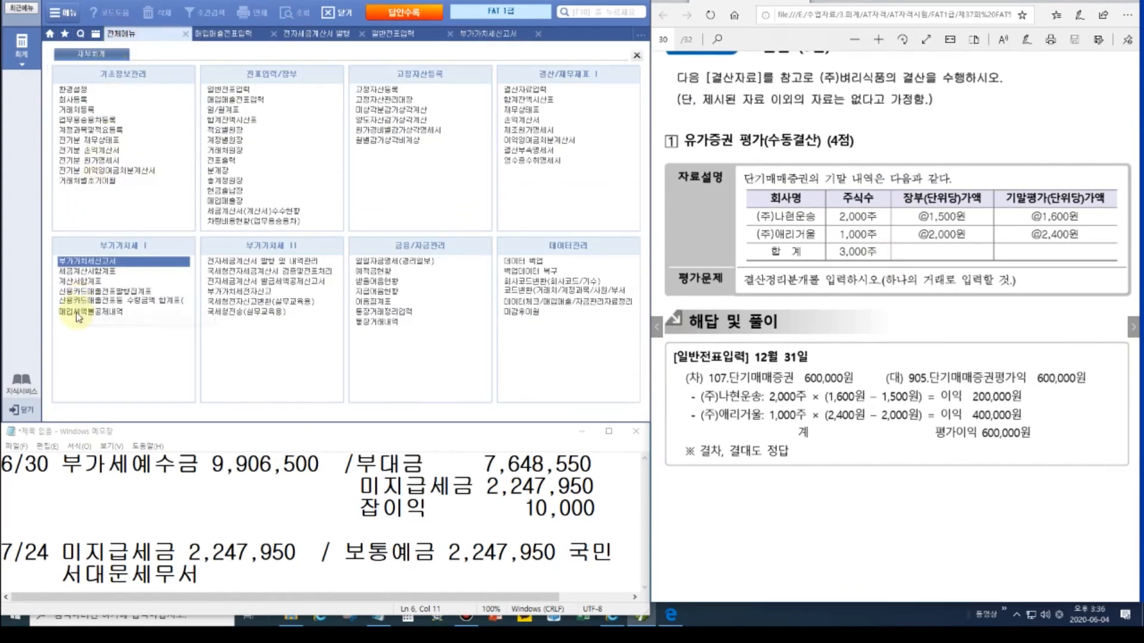
pyautogui.click(531, 302)
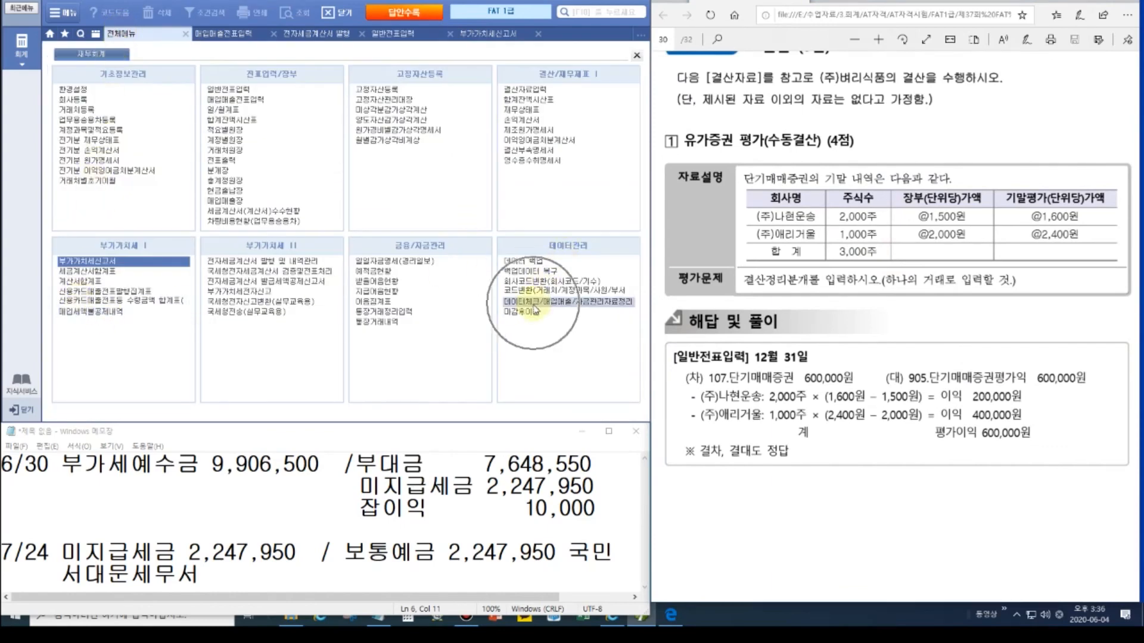
pyautogui.click(542, 50)
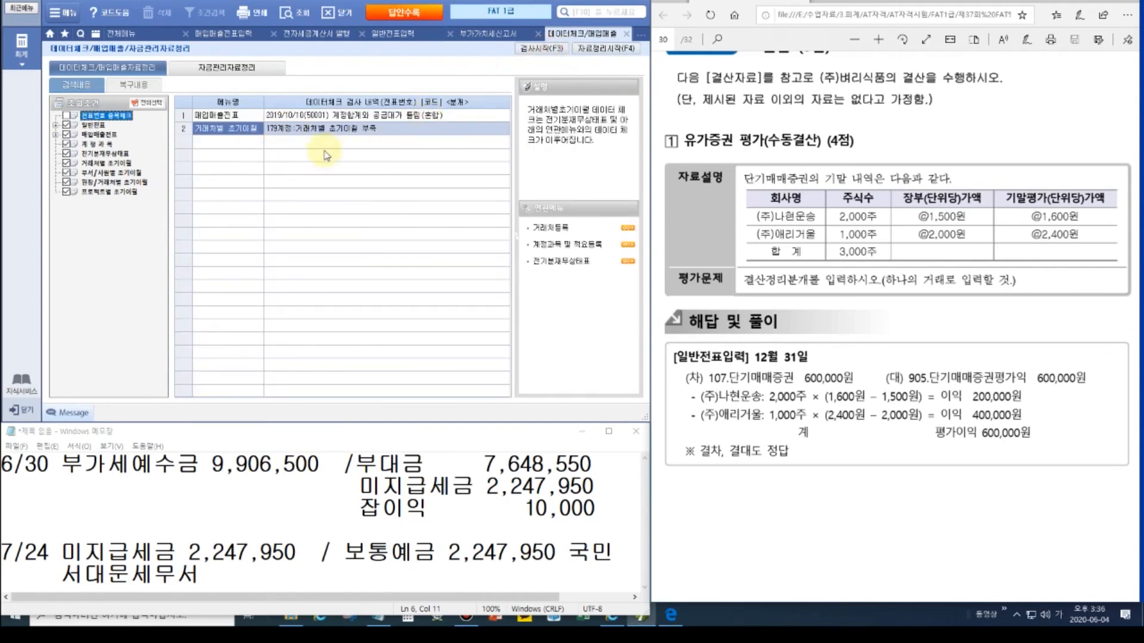
pyautogui.click(307, 117)
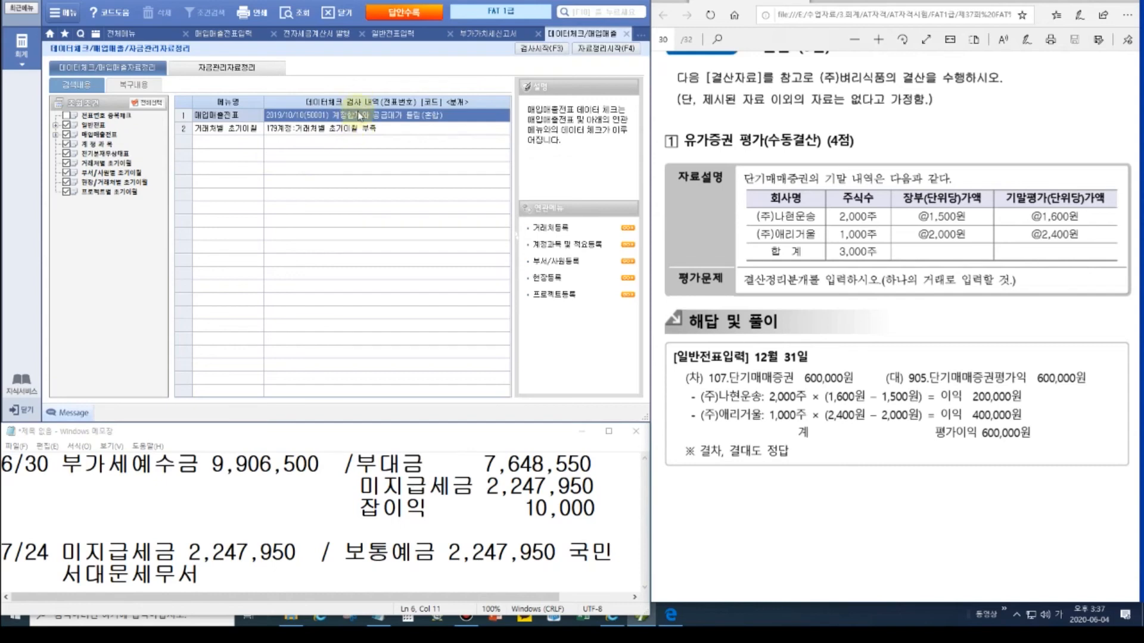
# Step: Review the flagged data-check rows, including 거래처별 초기이월, then bring up the full menu
pyautogui.click(358, 122)
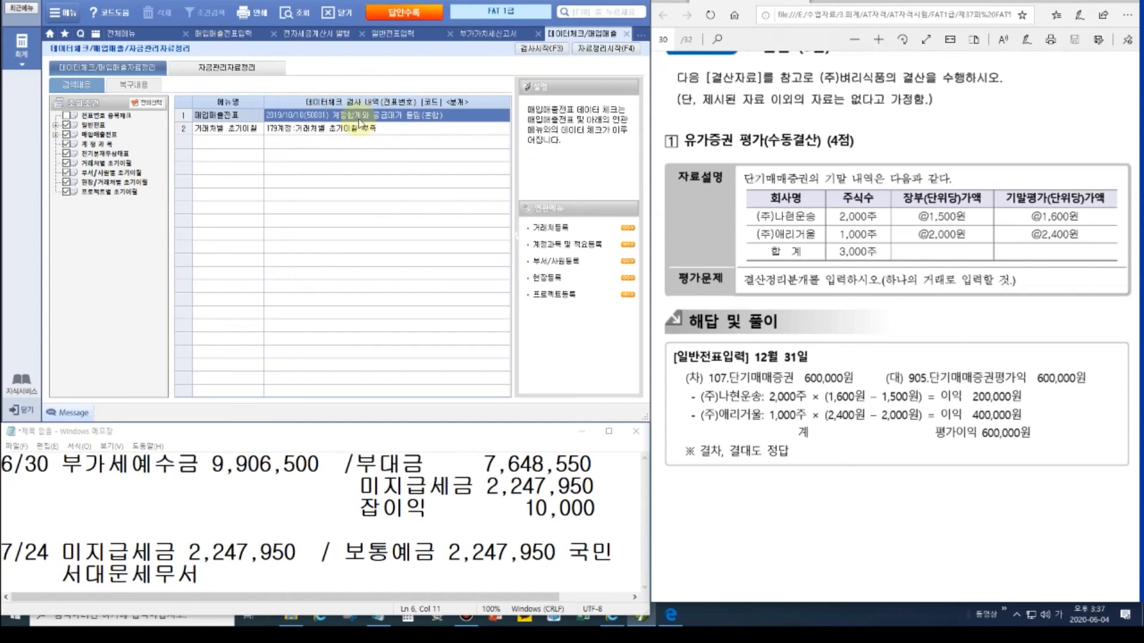
pyautogui.click(291, 132)
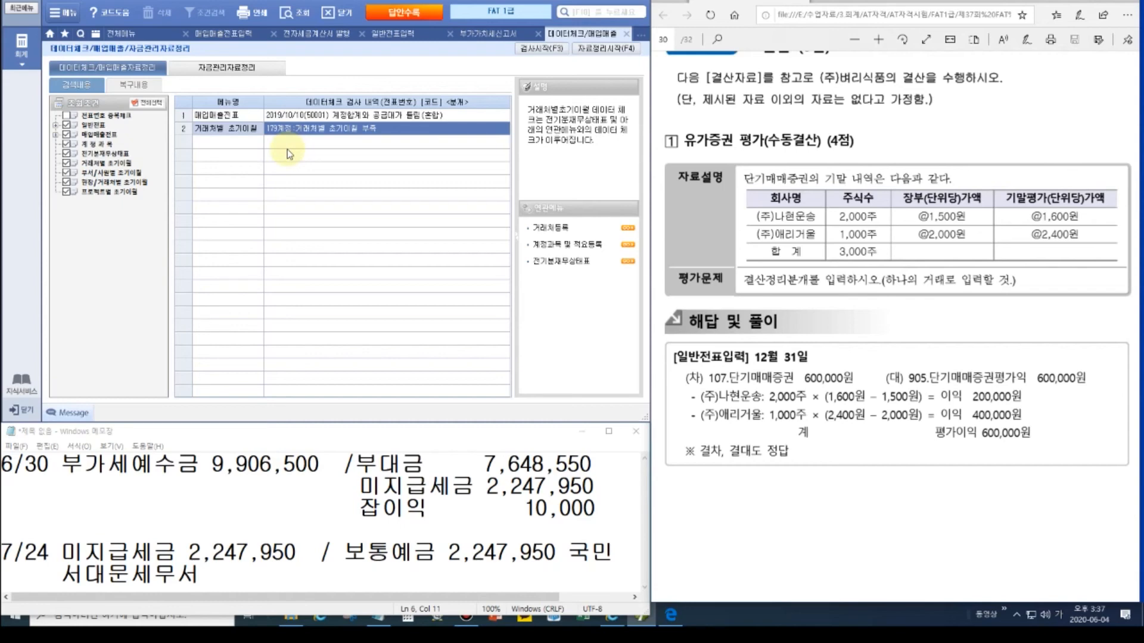
pyautogui.click(131, 33)
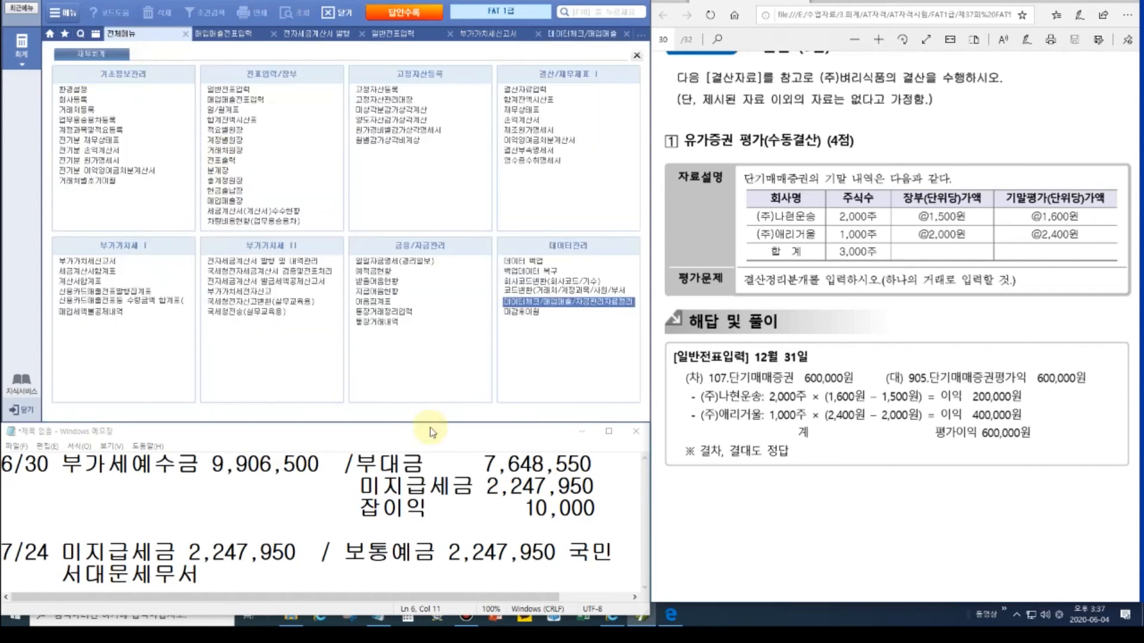
# Step: Replace the Notepad notes with the line 수동결산 자동결산 손익계산서 이익잉여금
pyautogui.moveTo(201, 575); pyautogui.dragTo(5, 465)
pyautogui.press('BackSpace')
pyautogui.write('수동결산 ')
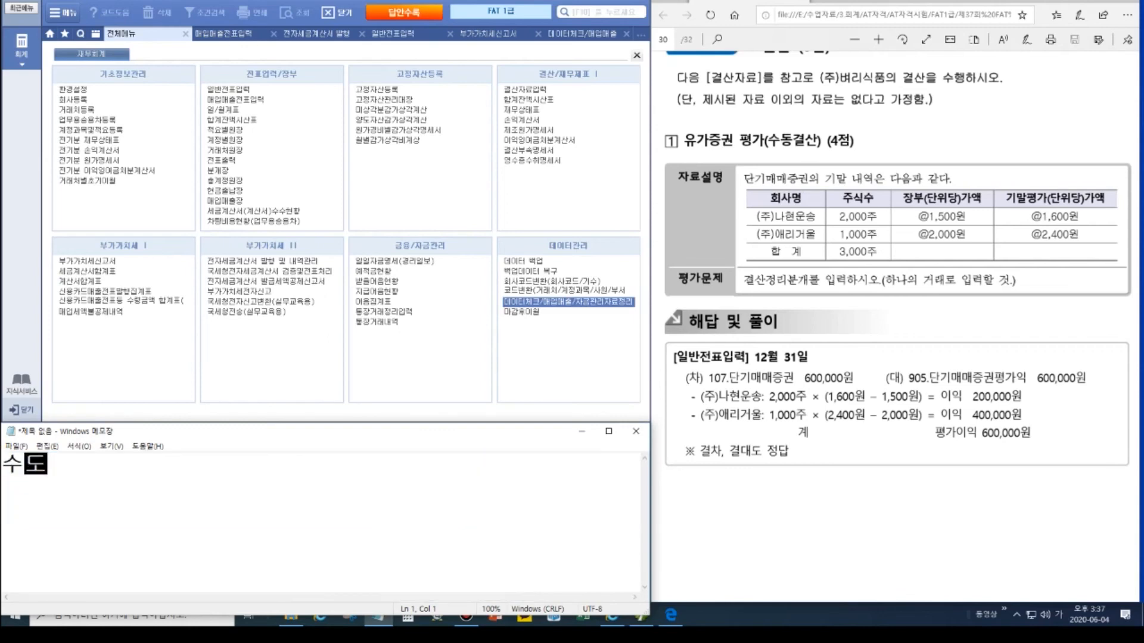
pyautogui.write('     자동결산  ')
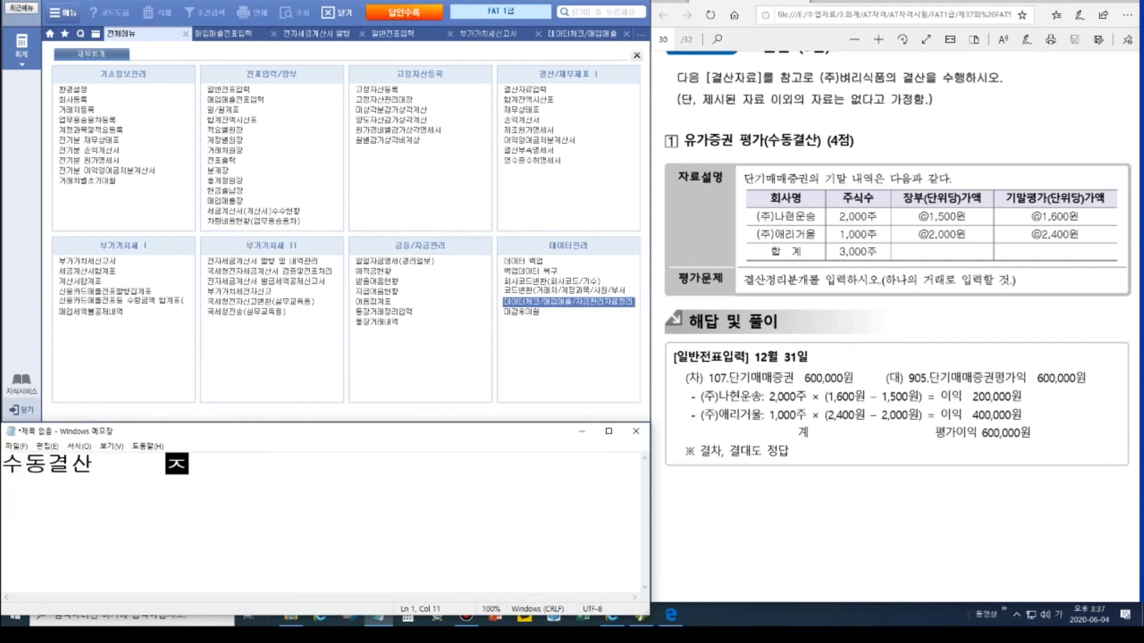
pyautogui.write('손익ㄱ')
pyautogui.write('계산서   ')
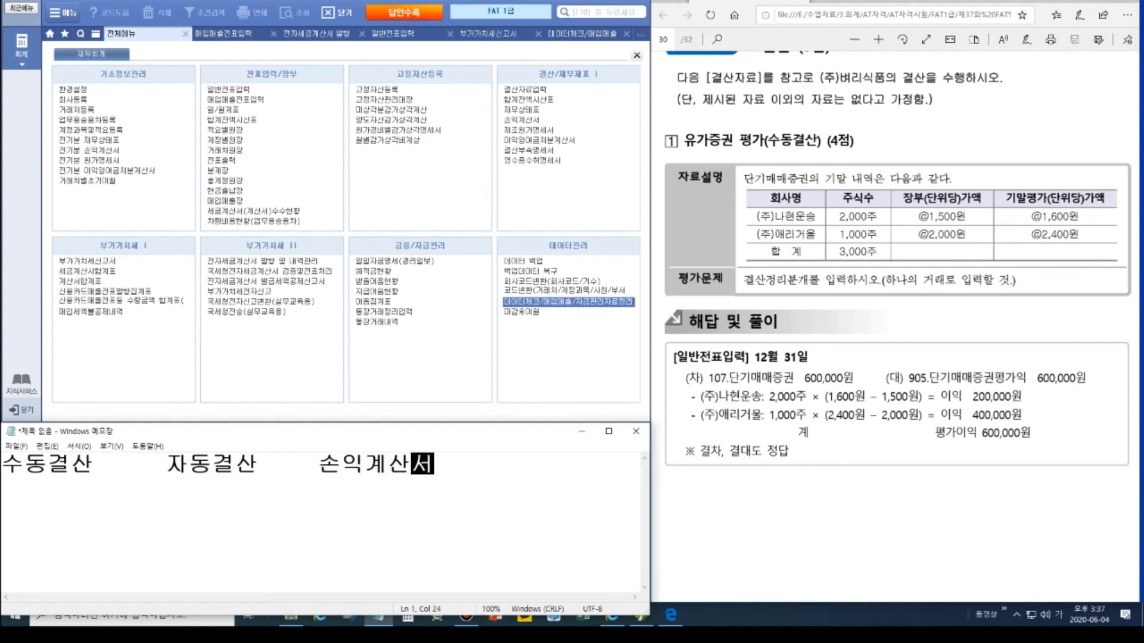
pyautogui.write('잉여')
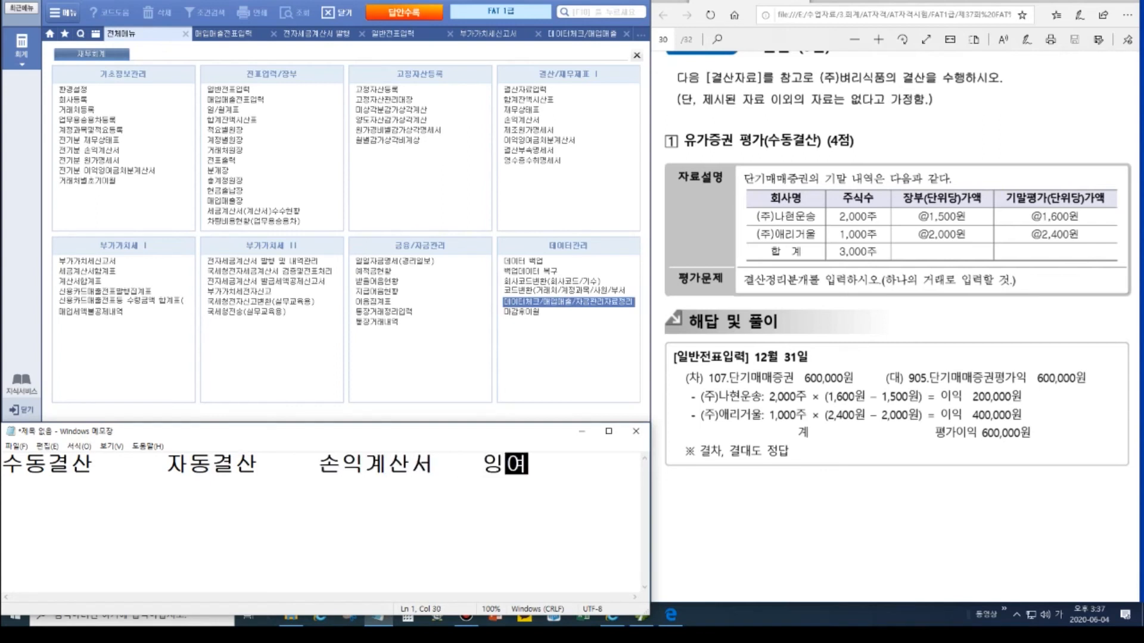
pyautogui.press('BackSpace')
pyautogui.press('BackSpace')
pyautogui.press('BackSpace')
pyautogui.write('ㅇ이익잉여금')
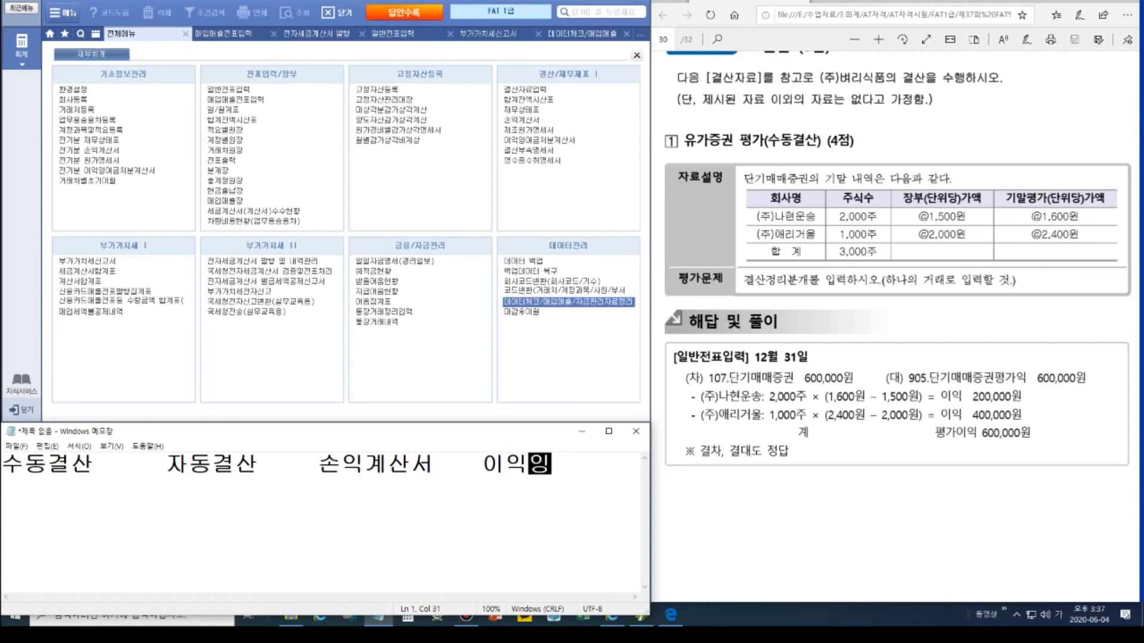
pyautogui.press('Return')
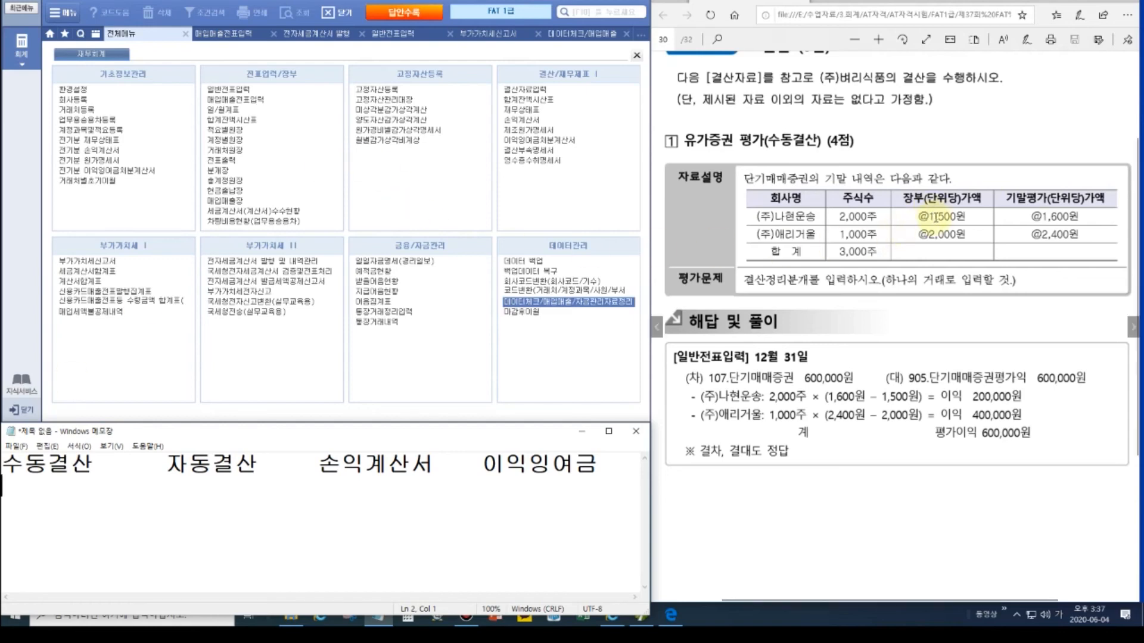
# Step: Switch to the answer PDF and pick the screen-drawing Text tool
pyautogui.click(1059, 217)
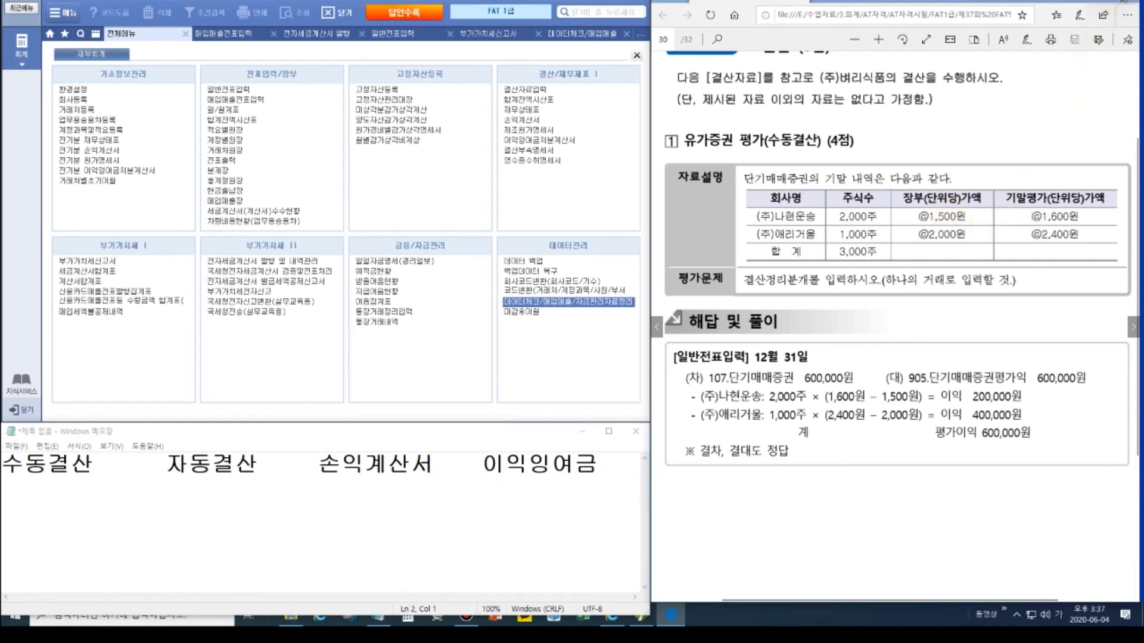
pyautogui.click(1124, 1)
pyautogui.click(1134, 125)
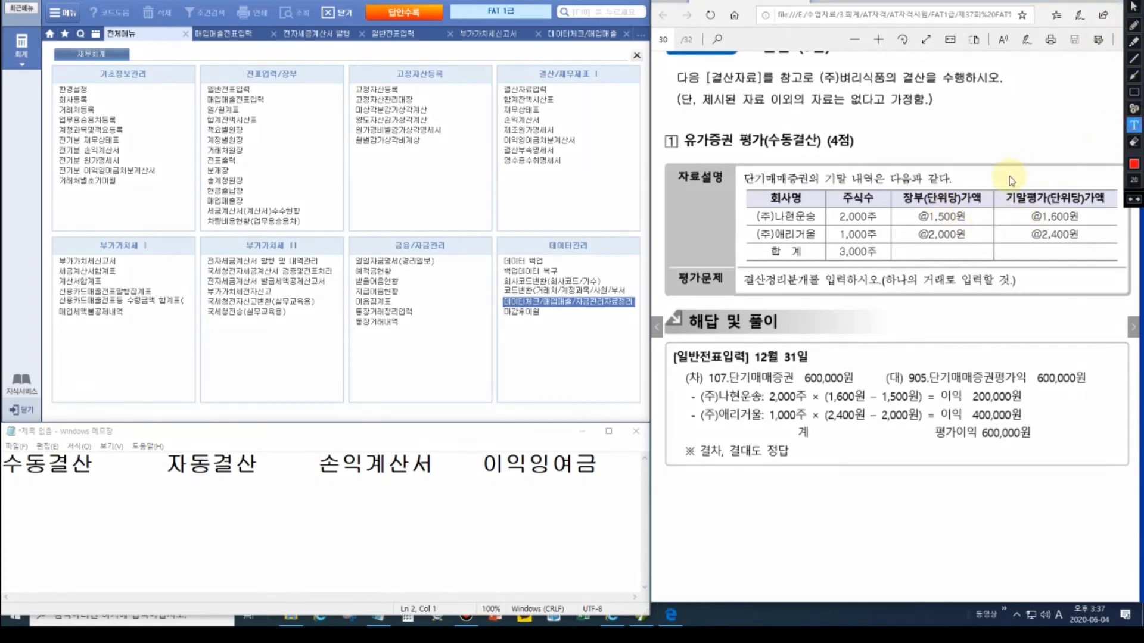
# Step: Annotate the securities table with 100원 *2000주=200,000
pyautogui.click(986, 220)
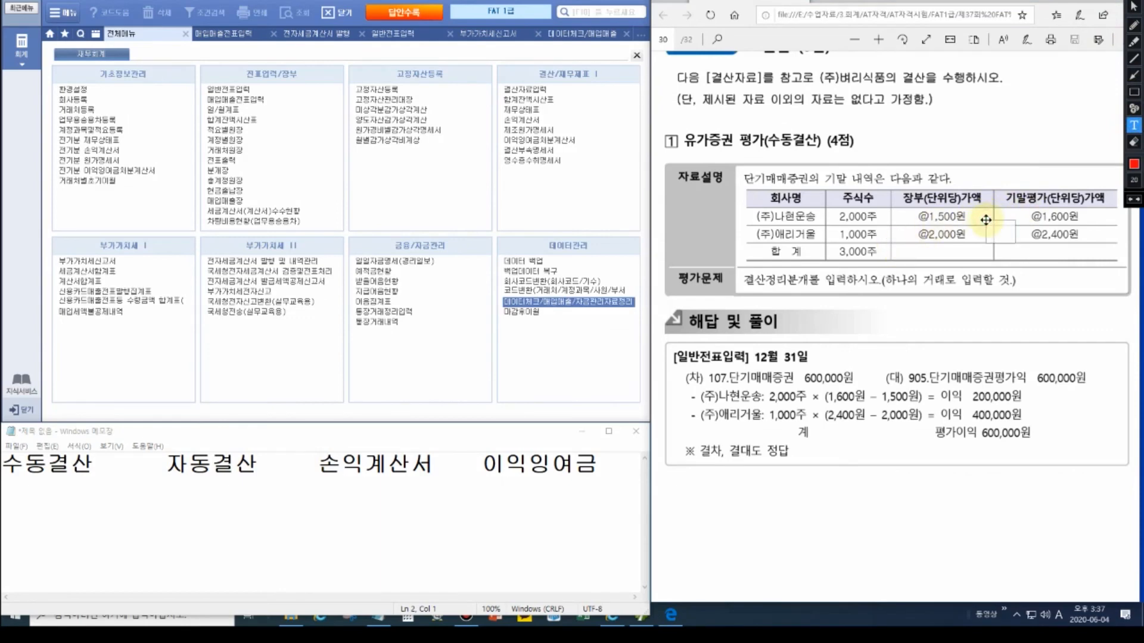
pyautogui.moveTo(986, 220); pyautogui.dragTo(960, 164)
pyautogui.write('100dnjs')
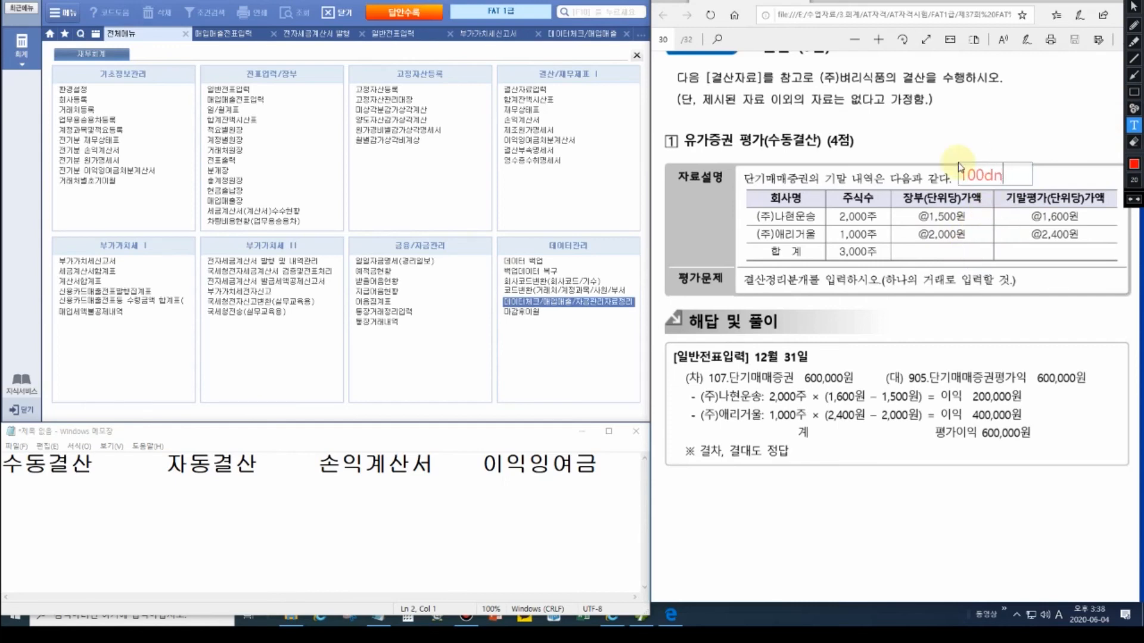
pyautogui.press('Hangul')
pyautogui.write('원 *2000ㅈ')
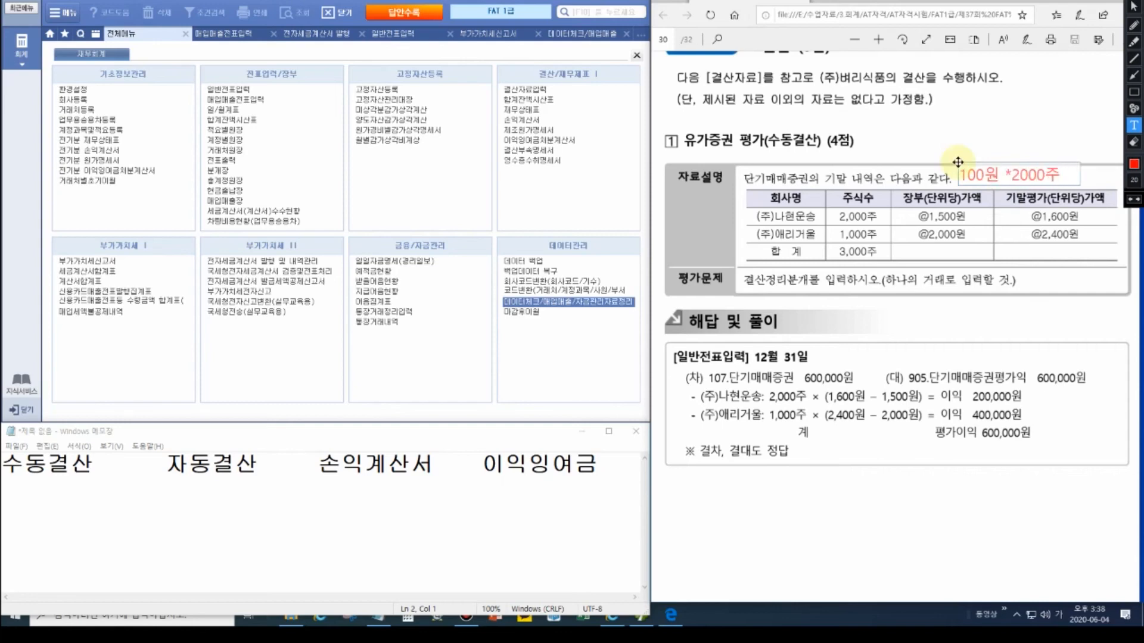
pyautogui.write('=200,000')
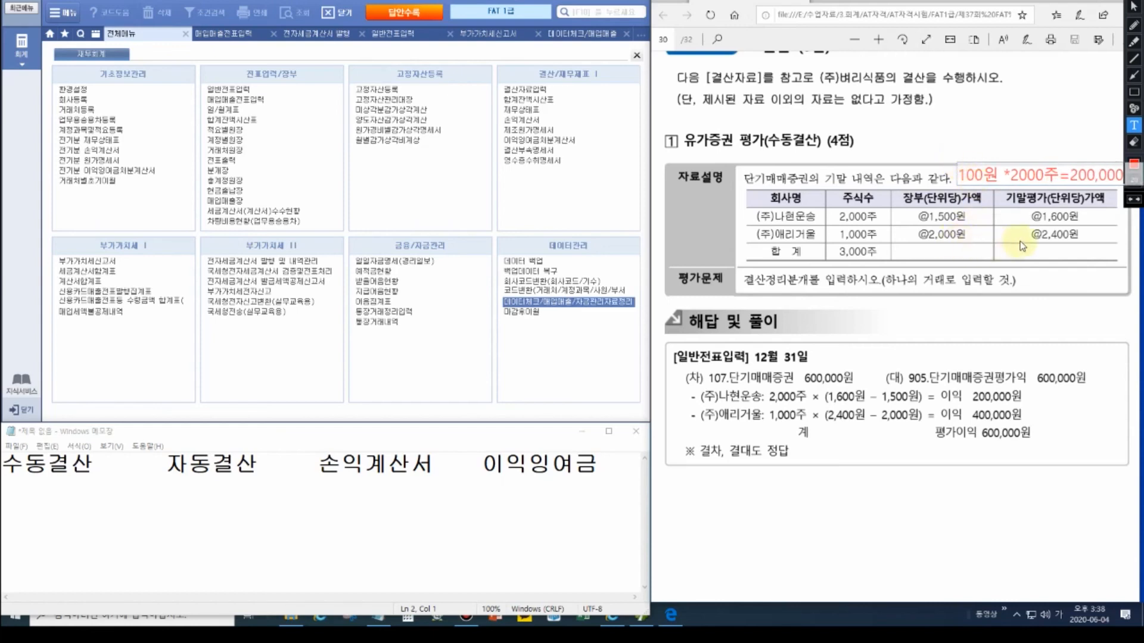
# Step: Add the note 400원*1000주=400,000 over the total row, then clear the annotations
pyautogui.click(956, 249)
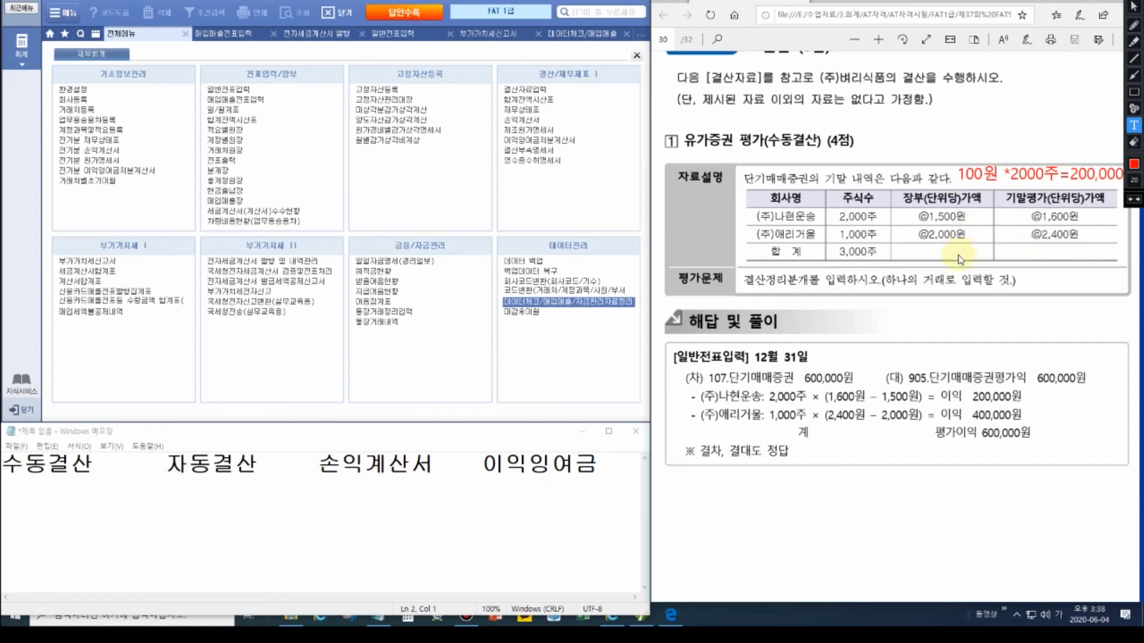
pyautogui.write('400원*1000주=')
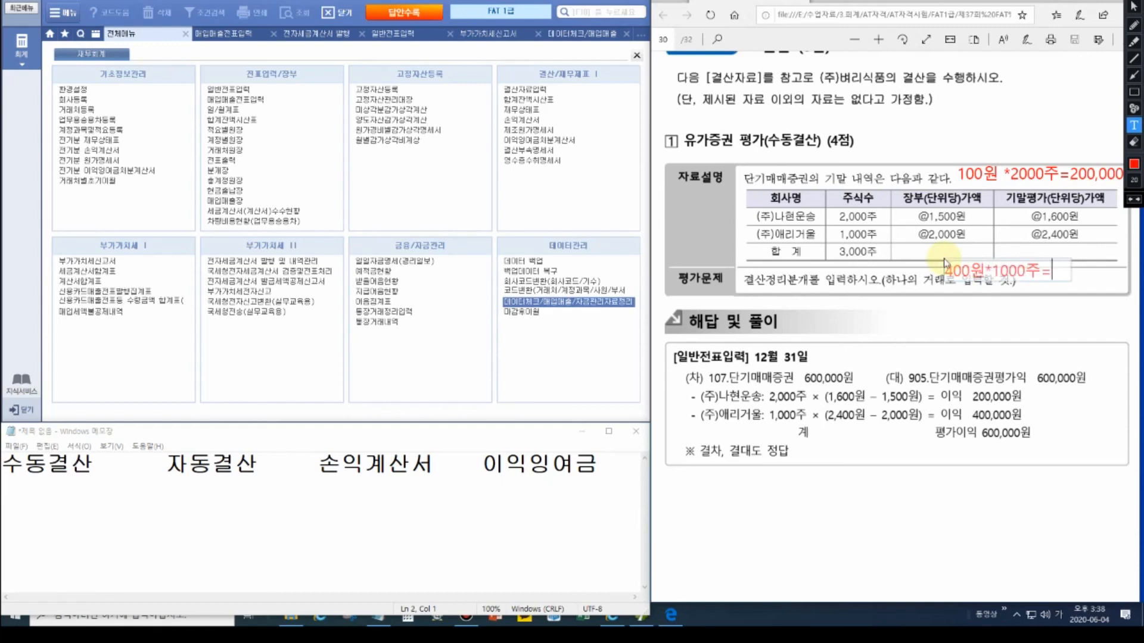
pyautogui.write('400,000')
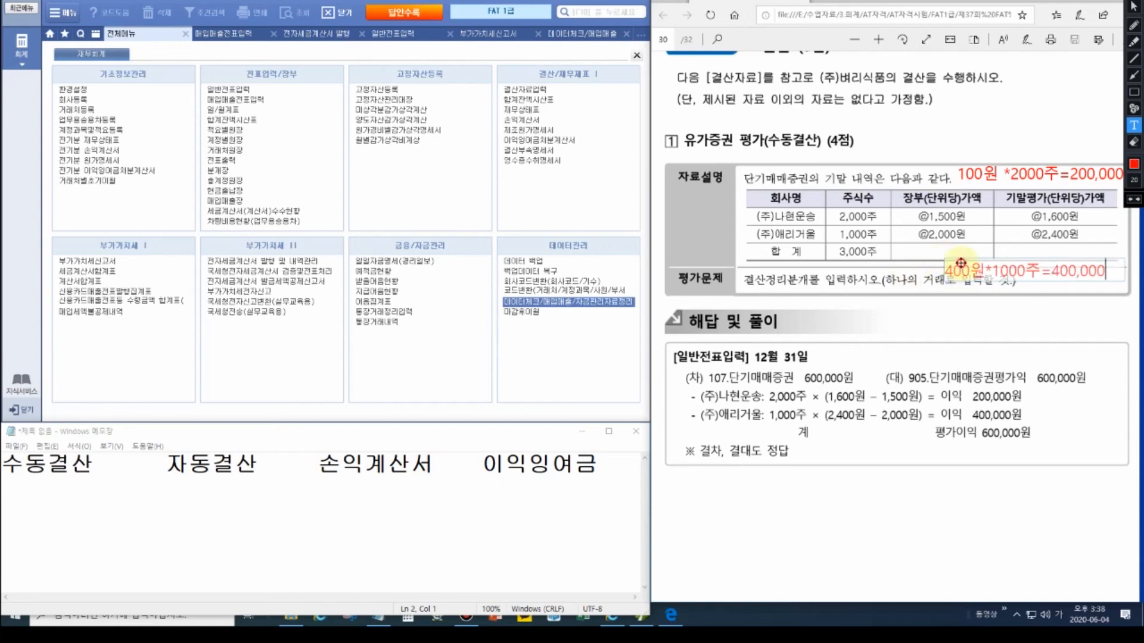
pyautogui.moveTo(961, 262); pyautogui.dragTo(967, 249)
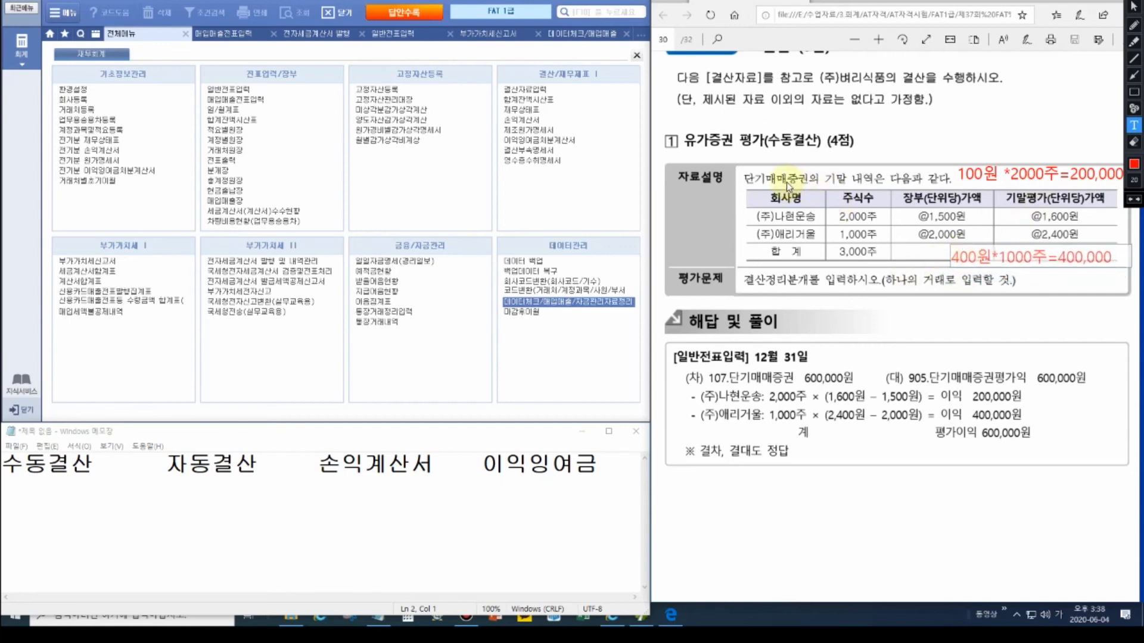
pyautogui.click(81, 502)
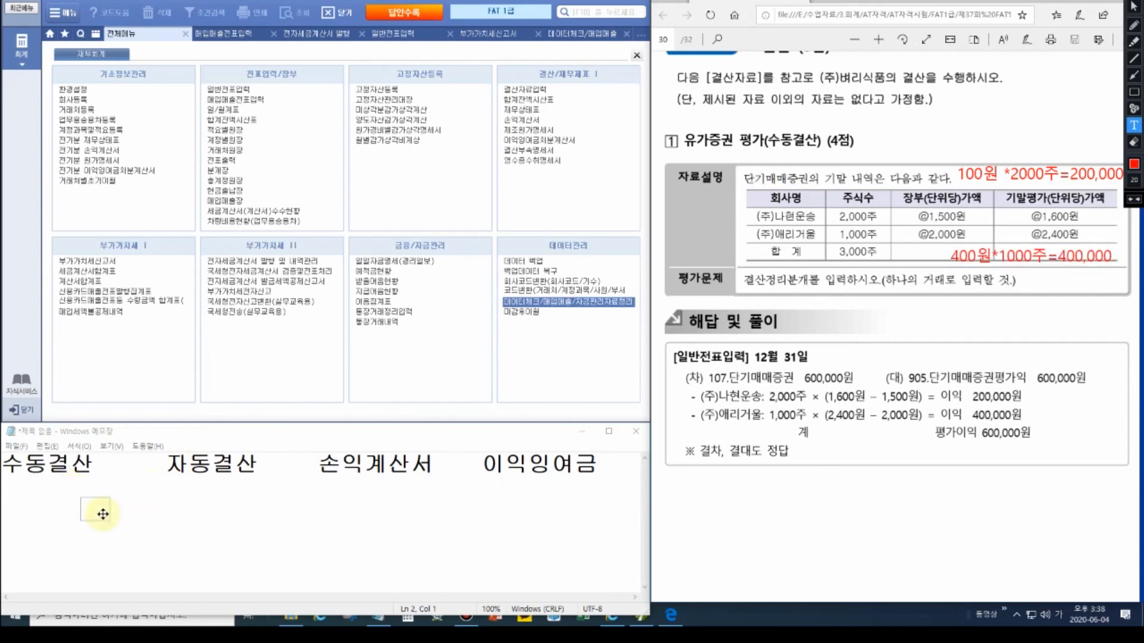
pyautogui.press('Escape')
pyautogui.press('Escape')
pyautogui.click(41, 498)
# Step: Write the 12/31 entry 단기매매증권 600,000 / 단기매매증권평가이익 600,000 in Notepad
pyautogui.write('12/31 단기매')
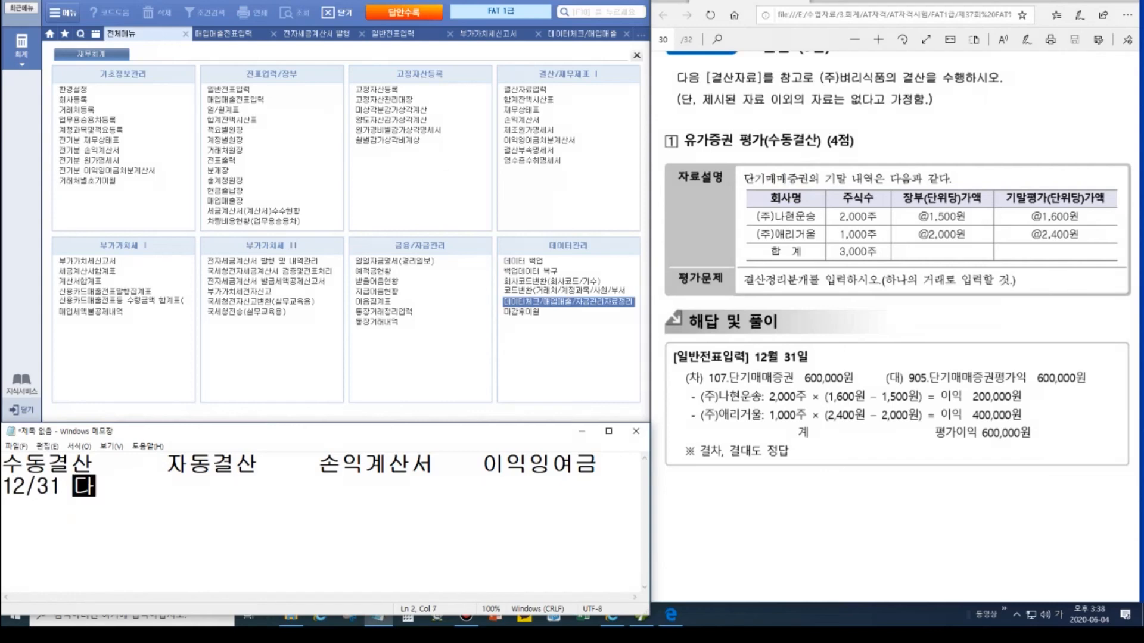
pyautogui.write('매증권')
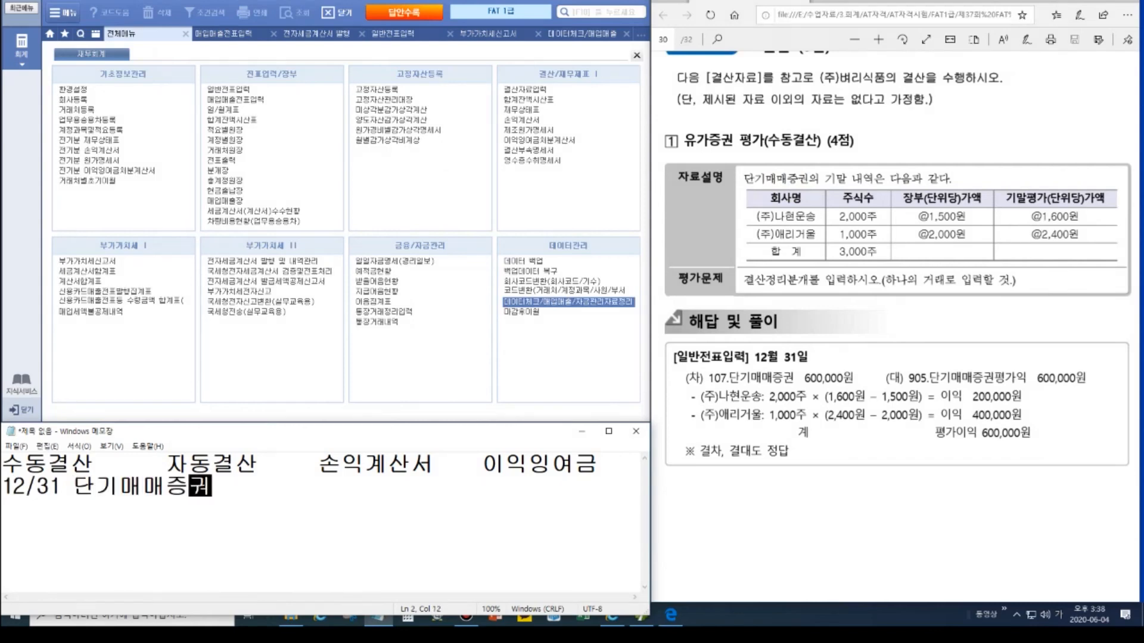
pyautogui.write(' 600,000')
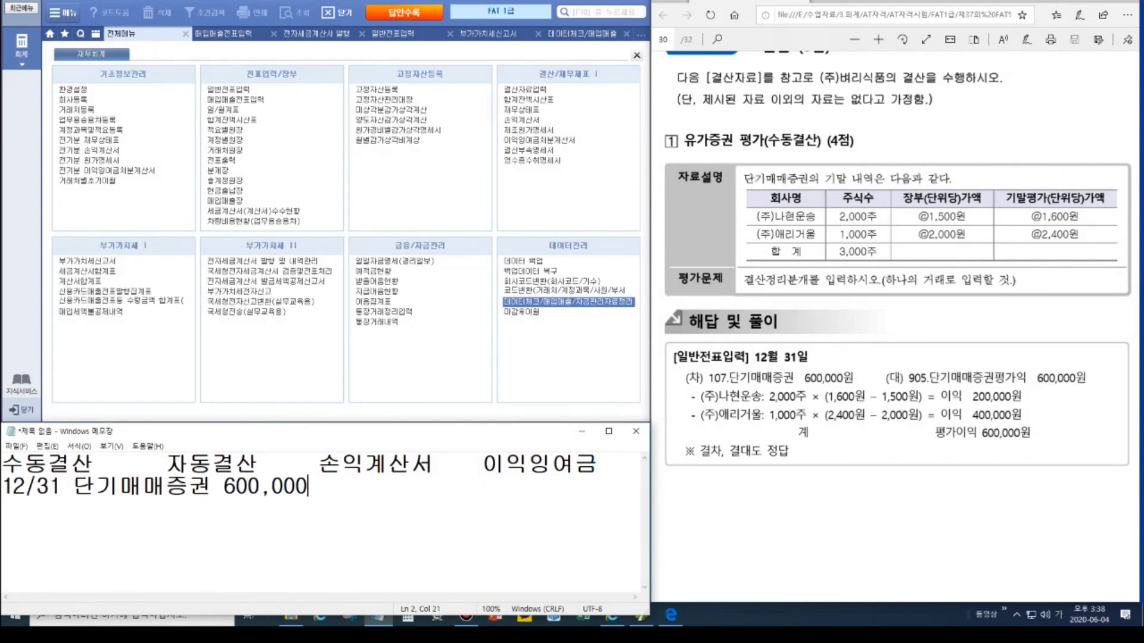
pyautogui.press('Home')
pyautogui.press('Return')
pyautogui.click(337, 511)
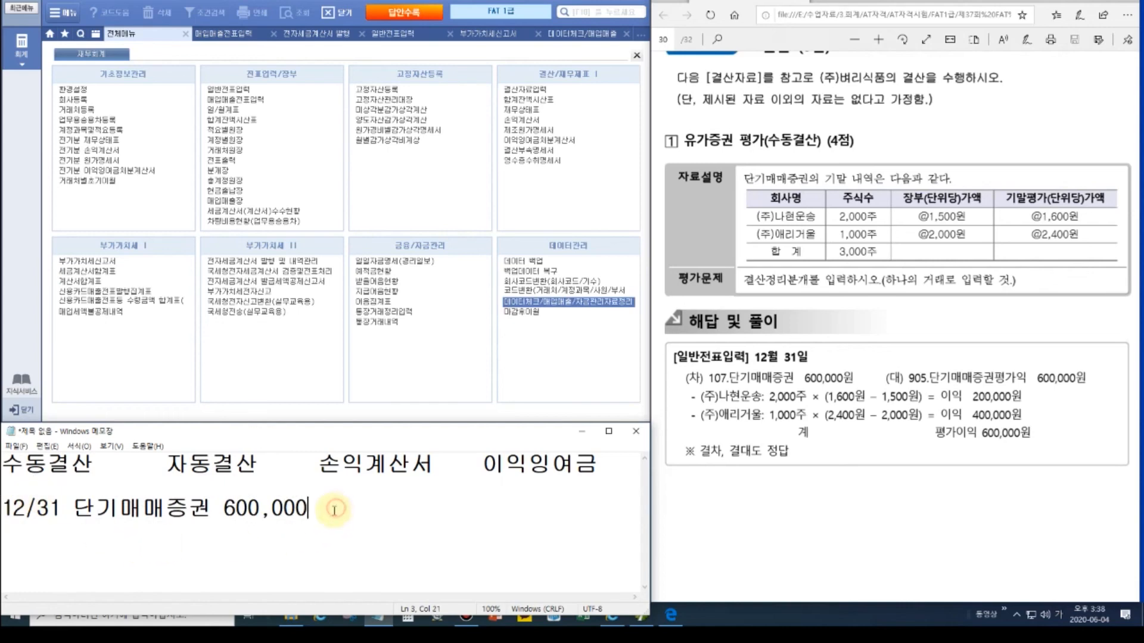
pyautogui.write('/단김')
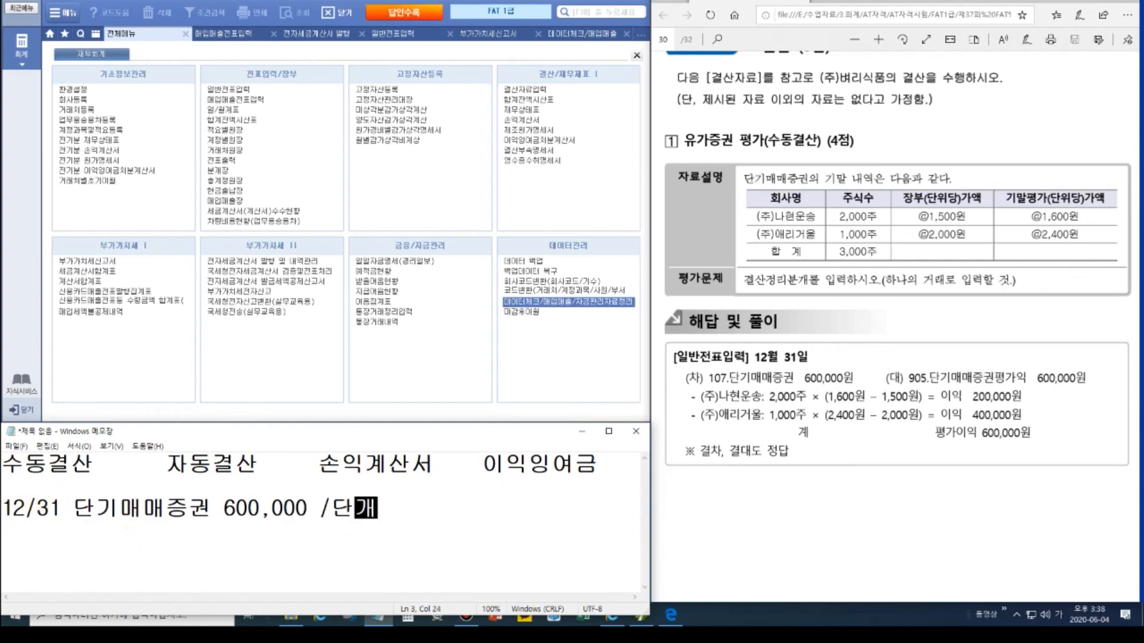
pyautogui.write('매매증권처부')
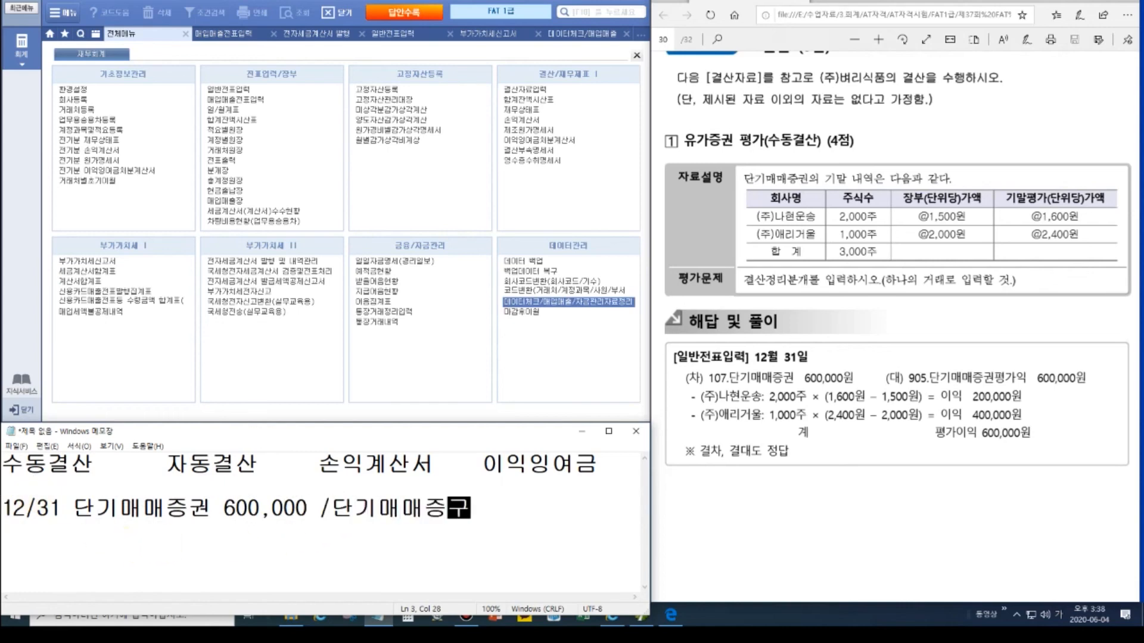
pyautogui.press('BackSpace')
pyautogui.press('BackSpace')
pyautogui.press('BackSpace')
pyautogui.write('평가이익')
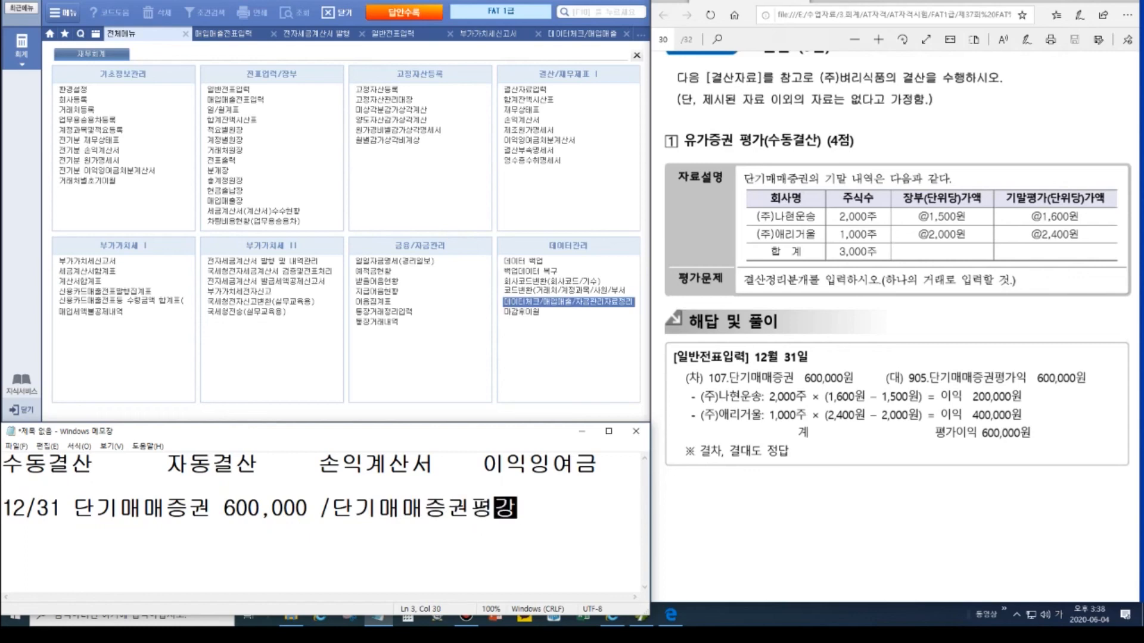
pyautogui.write(' 600')
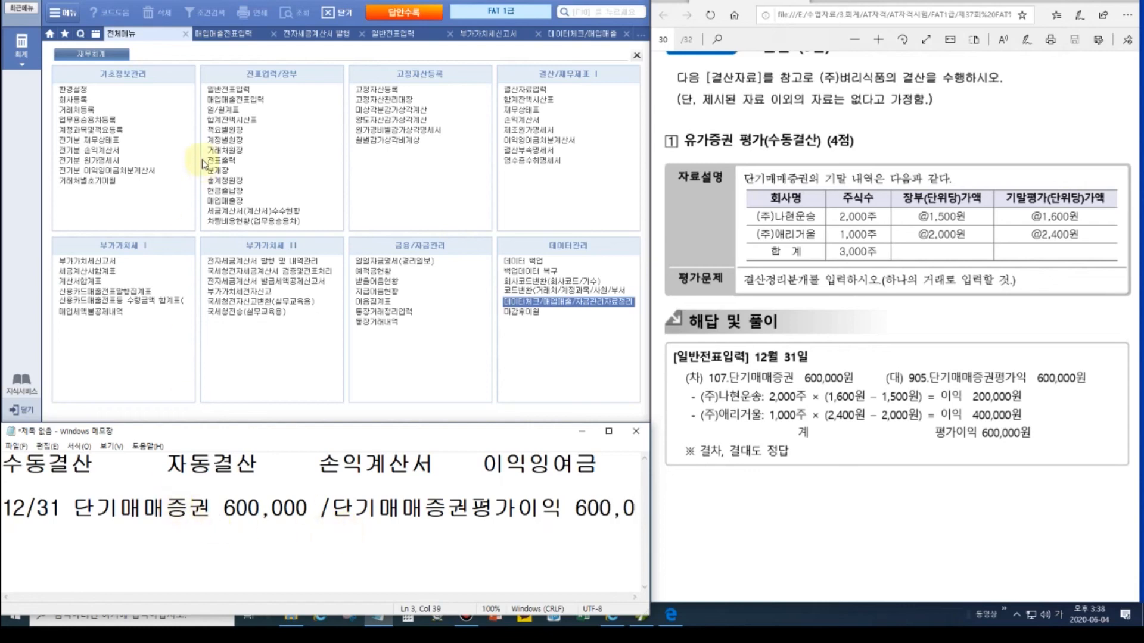
pyautogui.click(238, 95)
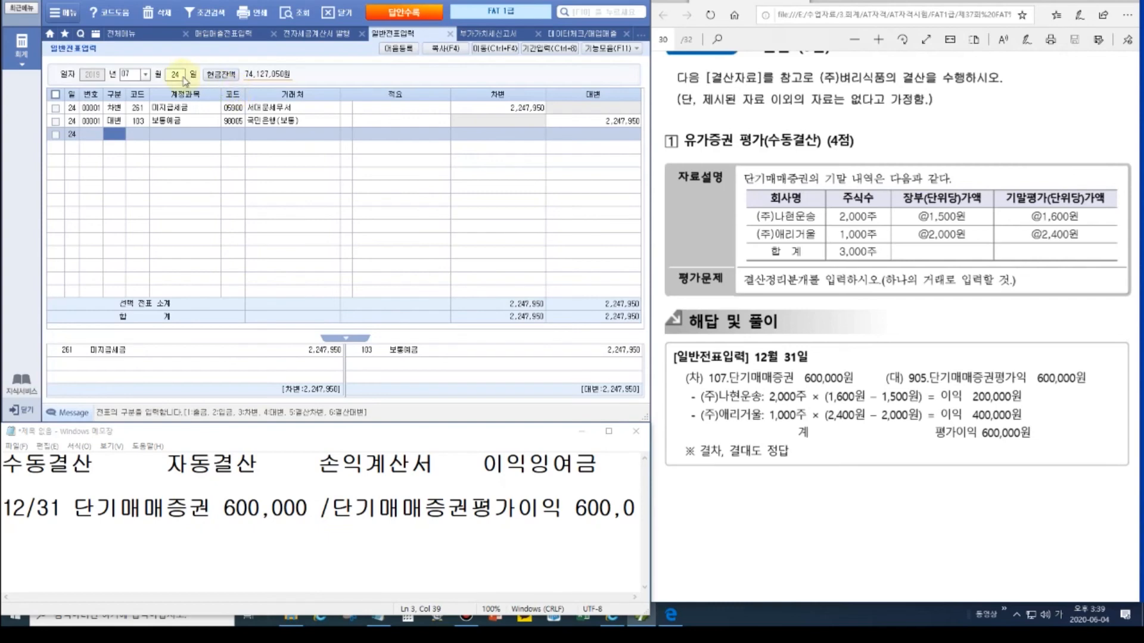
# Step: Enter the 12/31 debit of 107 단기매매증권 for 600,000
pyautogui.click(127, 74)
pyautogui.write('3')
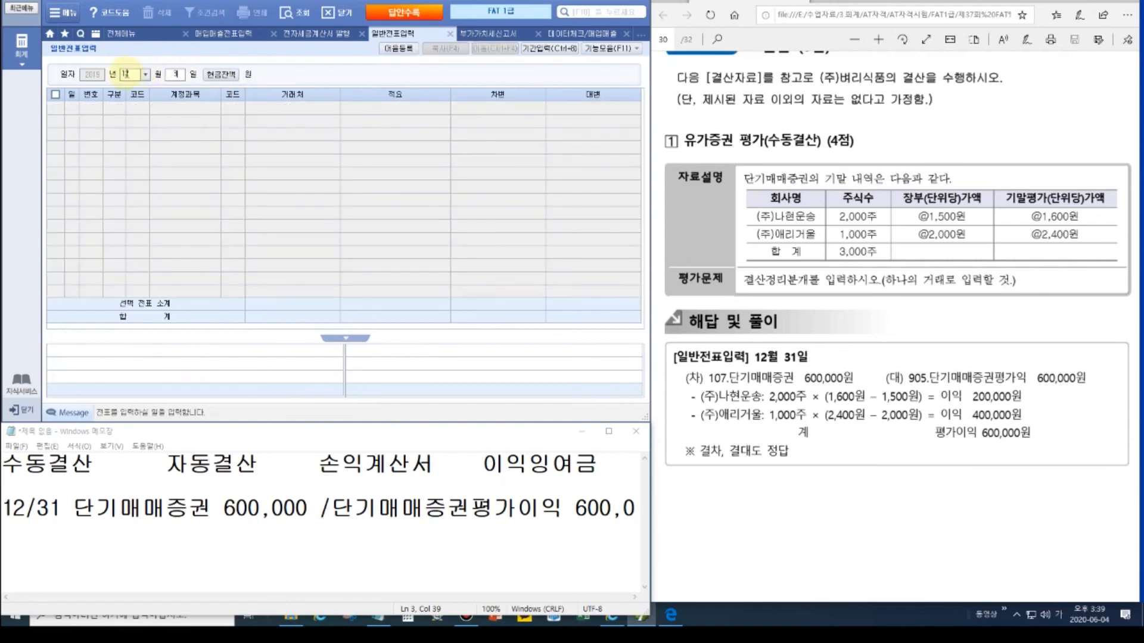
pyautogui.write('13107')
pyautogui.press('Return')
pyautogui.press('Return')
pyautogui.write('600')
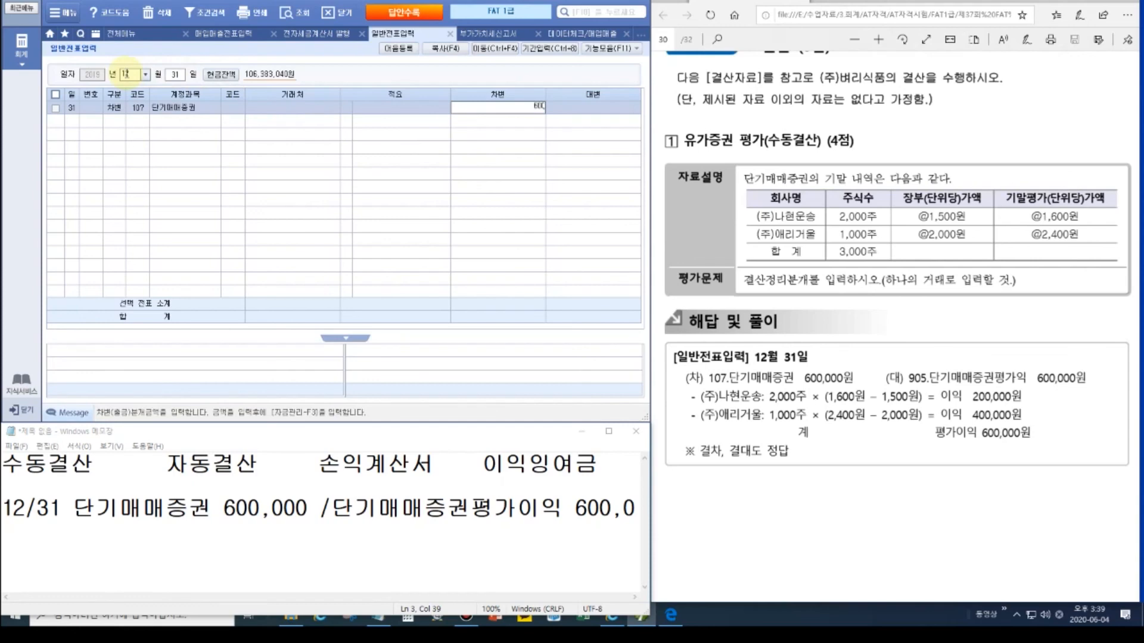
pyautogui.write(',000')
pyautogui.press('Return')
# Step: Credit 905 단기매매증권평가익 600,000, replacing the mistakenly chosen 906 account
pyautogui.write('4')
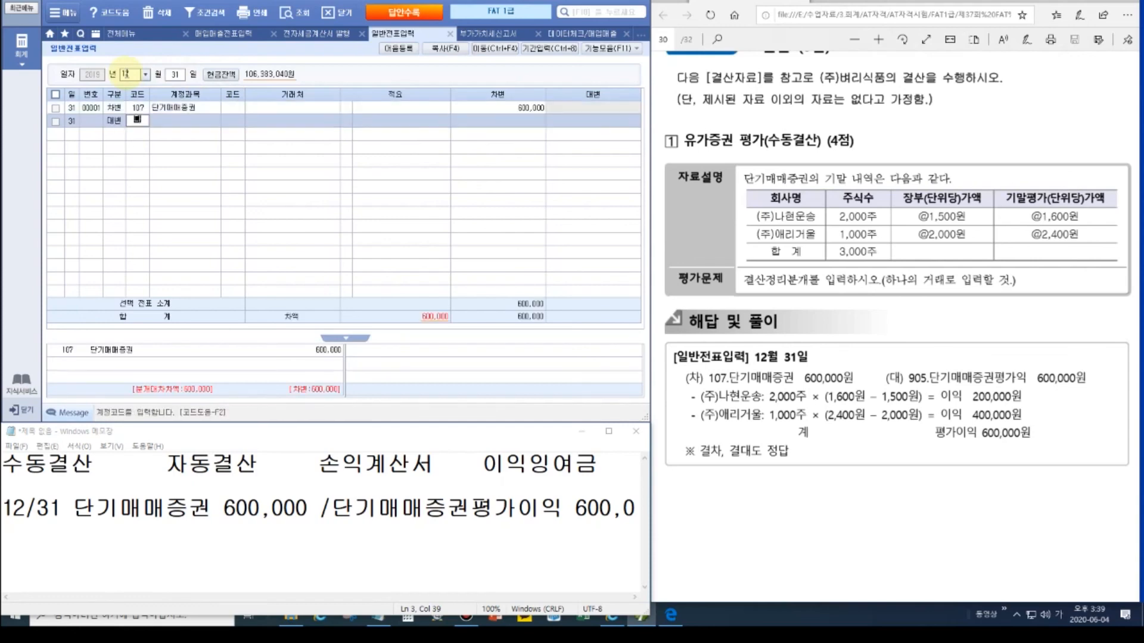
pyautogui.write('단기')
pyautogui.press('Return')
pyautogui.press('Down')
pyautogui.press('Down')
pyautogui.press('Down')
pyautogui.press('Down')
pyautogui.press('Down')
pyautogui.press('Down')
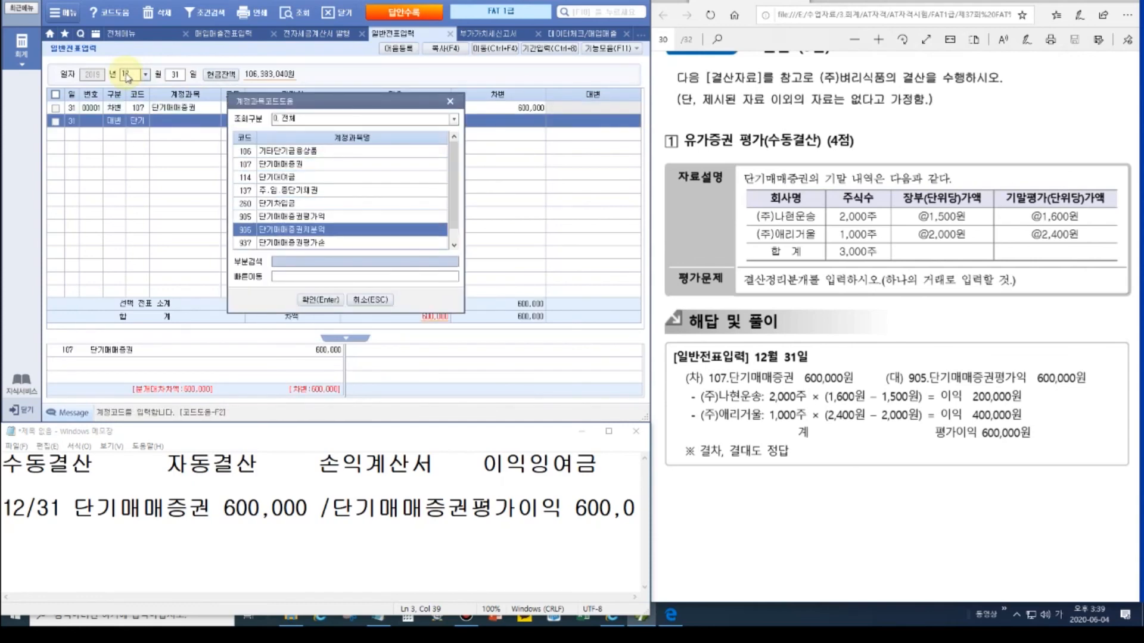
pyautogui.press('Return')
pyautogui.press('Left')
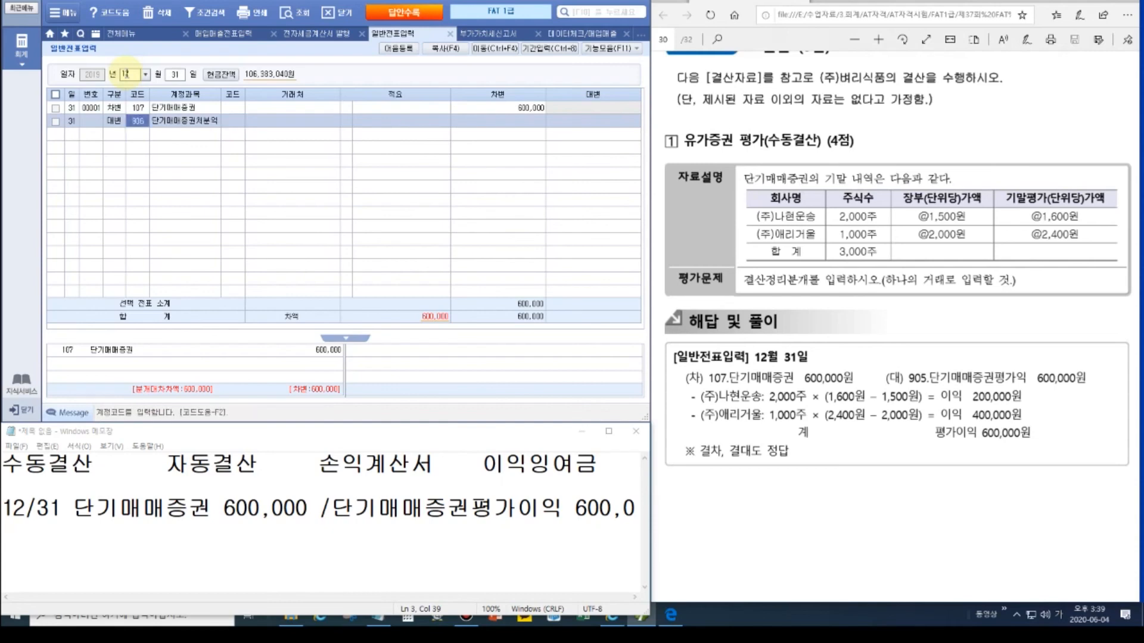
pyautogui.write('단기')
pyautogui.press('Return')
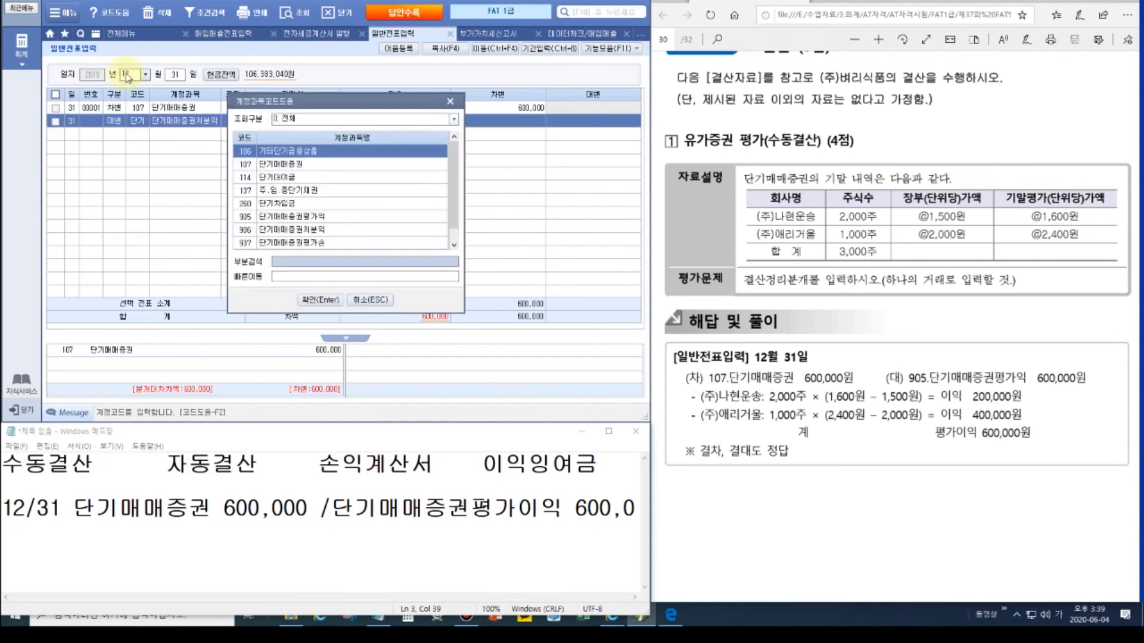
pyautogui.press('Down')
pyautogui.press('Down')
pyautogui.press('Down')
pyautogui.press('Down')
pyautogui.press('Down')
pyautogui.press('Return')
pyautogui.press('Return')
pyautogui.press('Return')
pyautogui.press('Return')
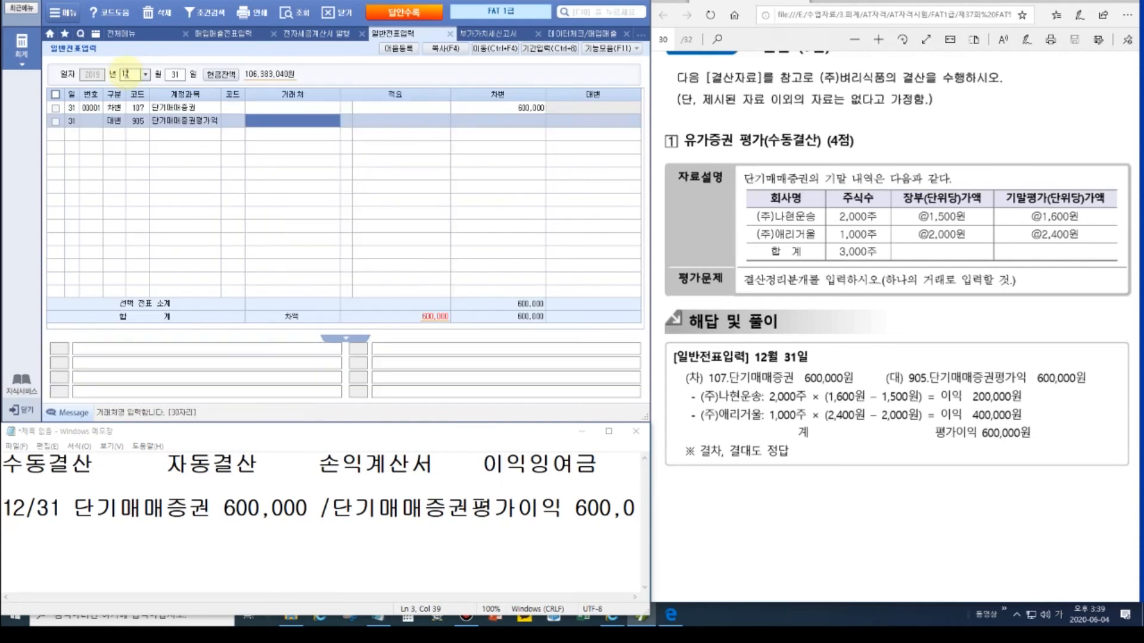
pyautogui.write('600,000')
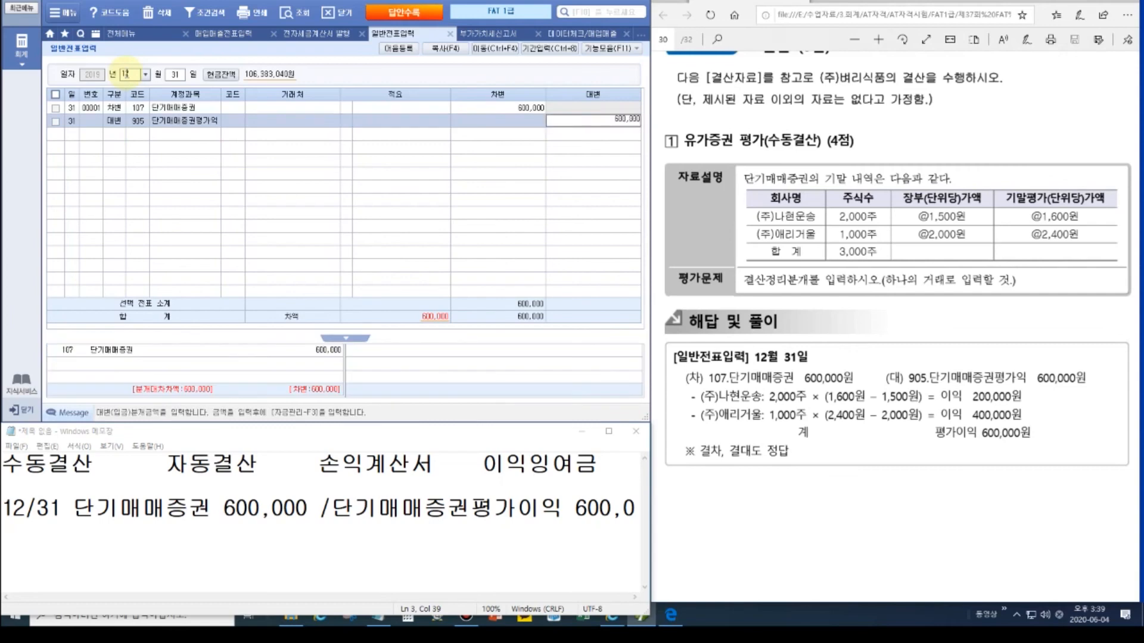
pyautogui.press('Return')
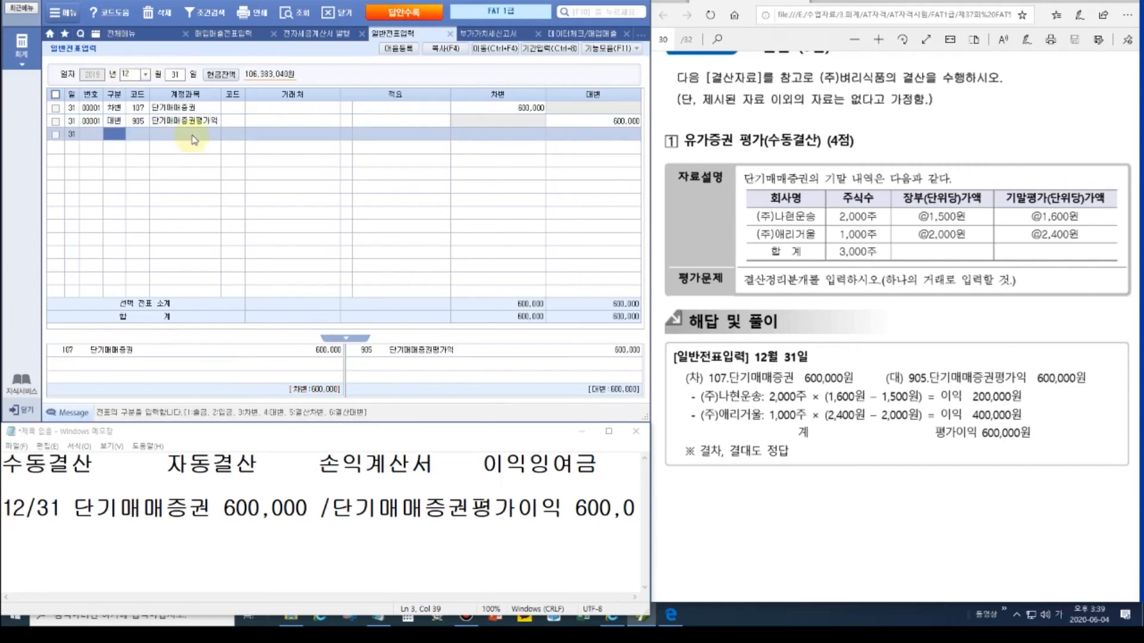
# Step: Turn the exam solution PDF to the next page
pyautogui.click(967, 318)
pyautogui.scroll(-3, 969, 321)
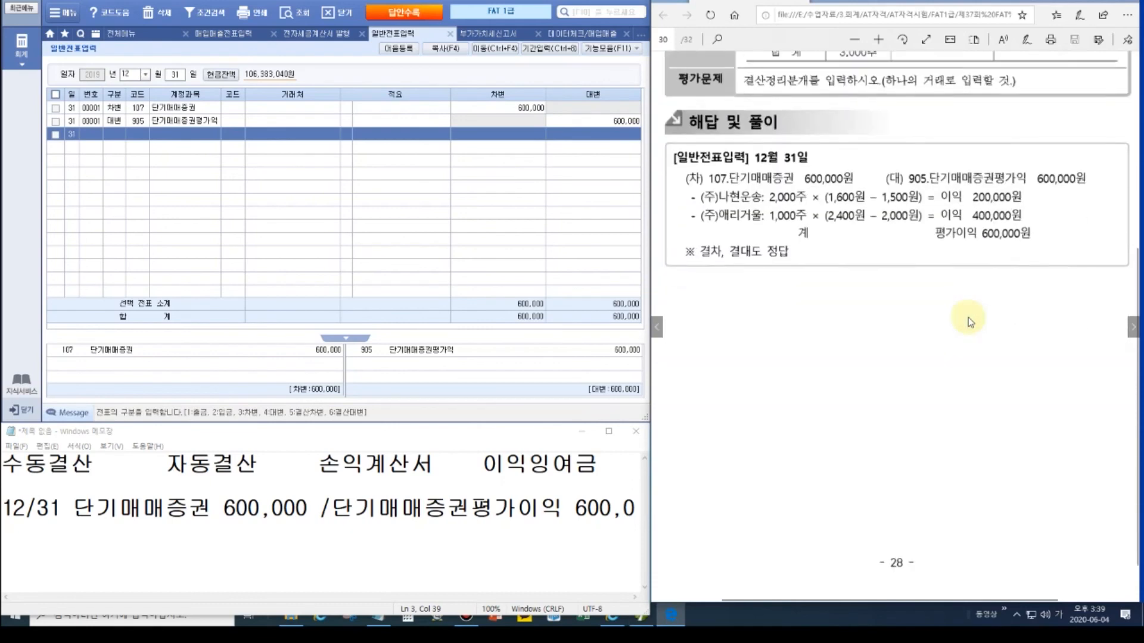
pyautogui.click(1133, 327)
pyautogui.scroll(2, 909, 245)
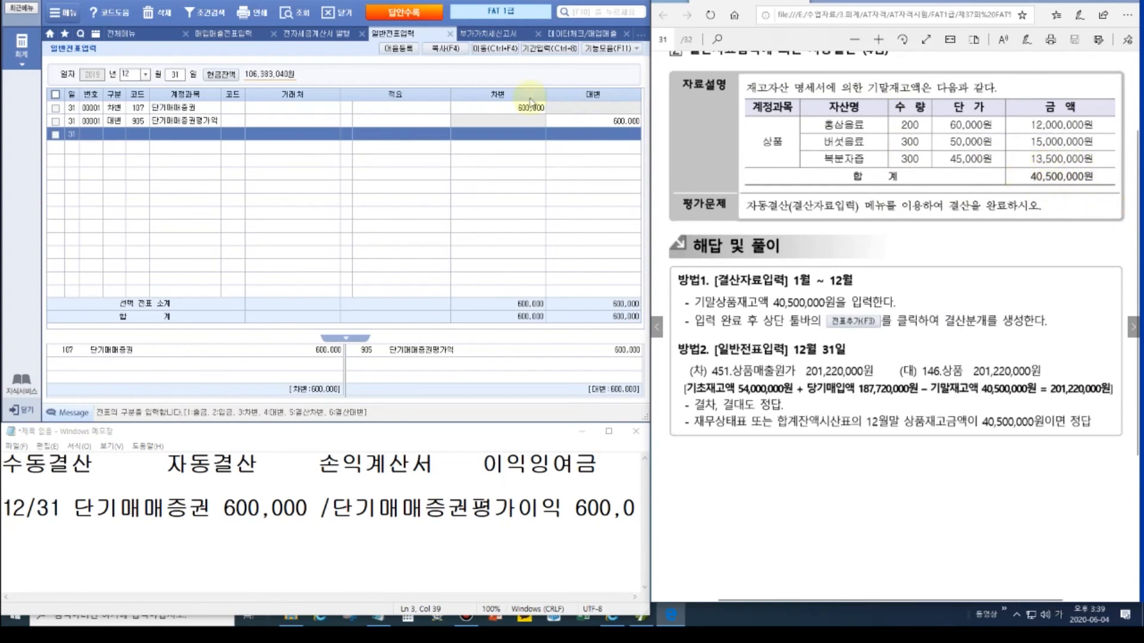
# Step: Close the open work tabs and open the 결산자료입력 screen
pyautogui.click(337, 17)
pyautogui.click(336, 17)
pyautogui.click(336, 17)
pyautogui.click(337, 18)
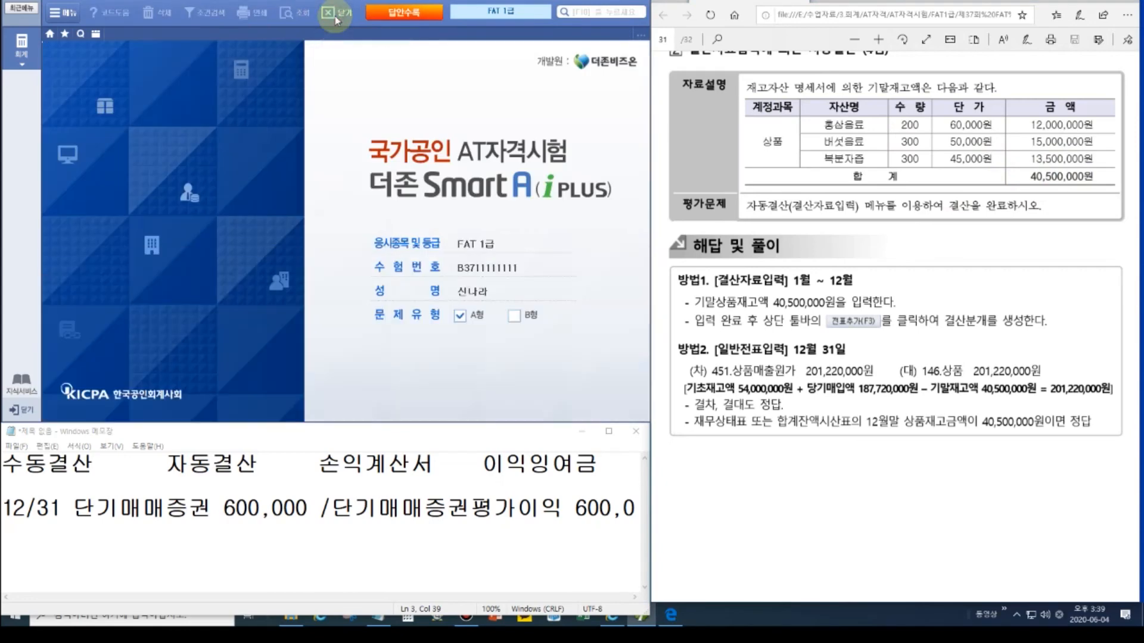
pyautogui.click(22, 44)
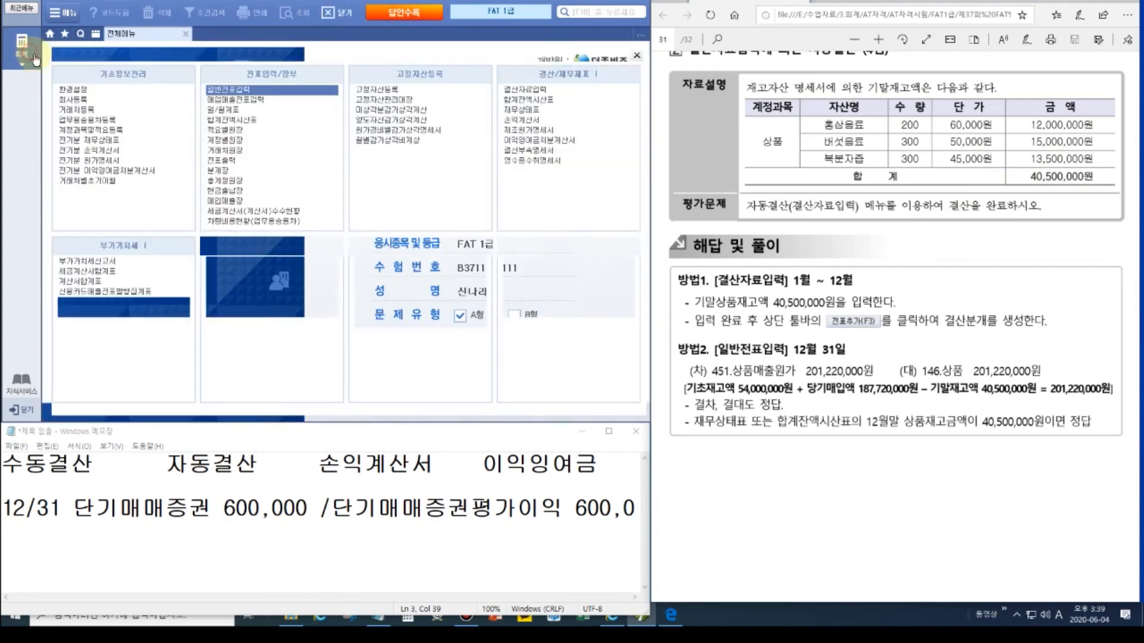
pyautogui.click(527, 93)
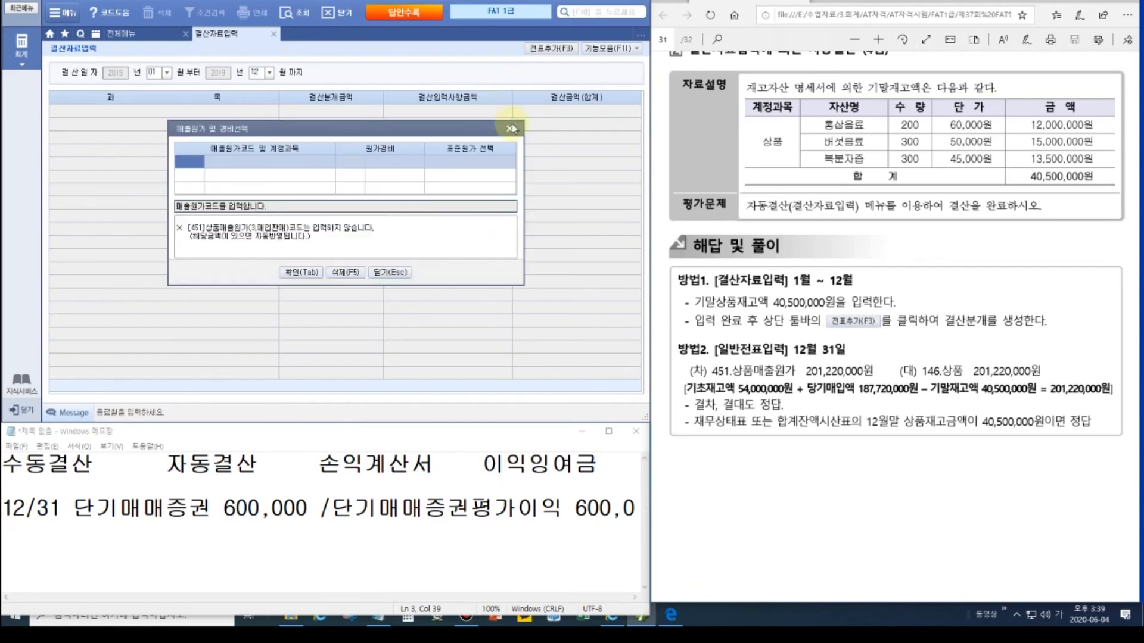
pyautogui.click(315, 278)
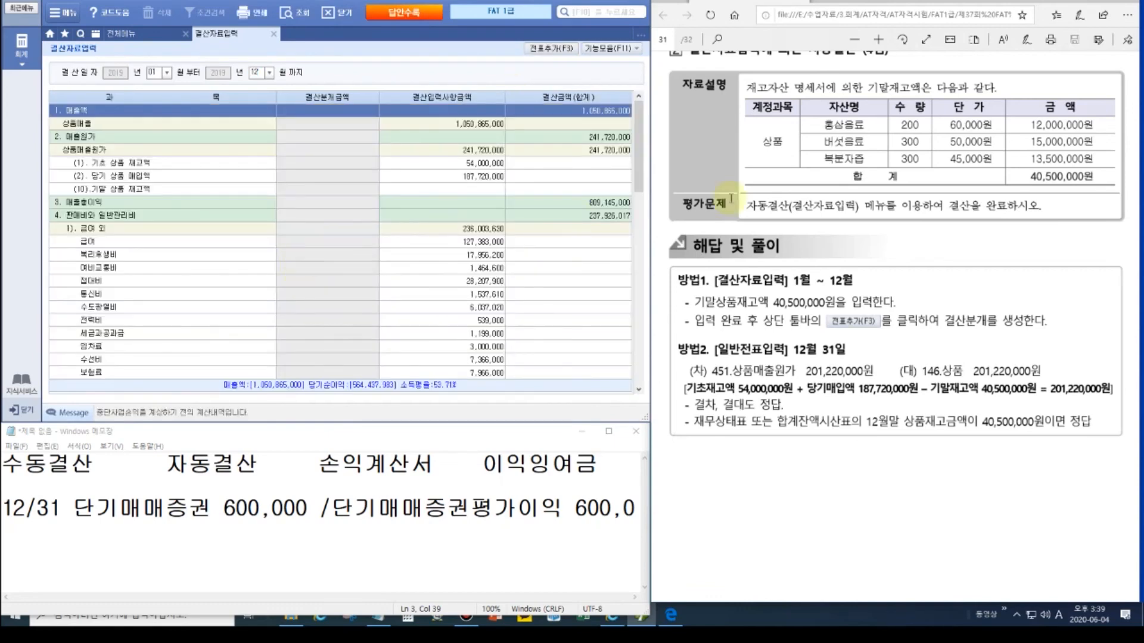
# Step: Enter 40,500,000 as 기말 상품 재고액 and add the closing entries to the vouchers
pyautogui.click(455, 192)
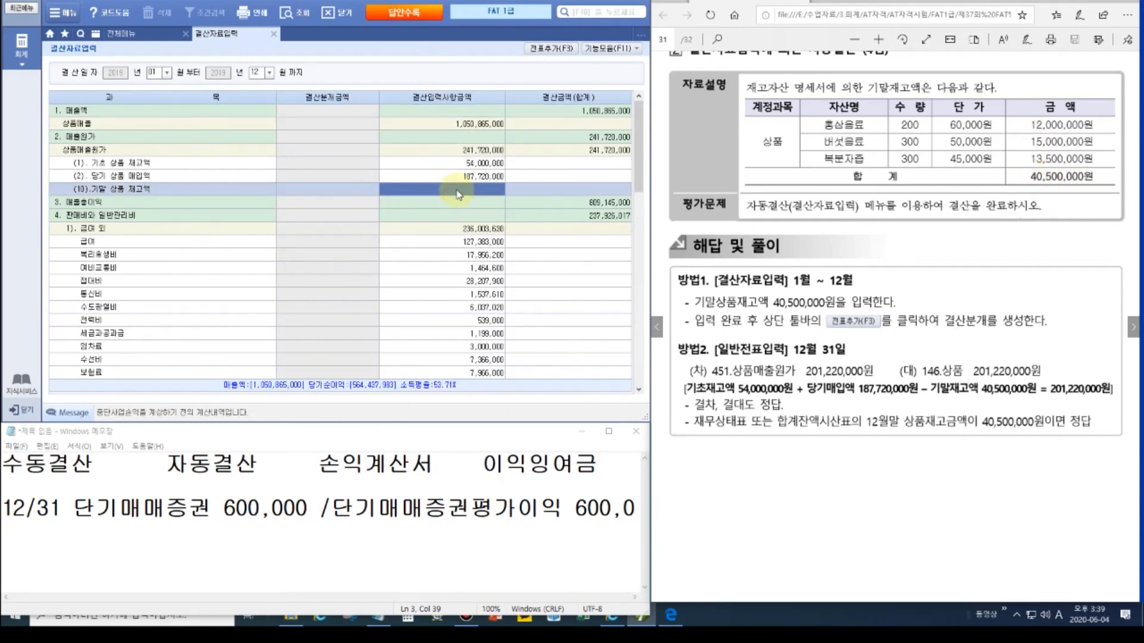
pyautogui.write('40,5')
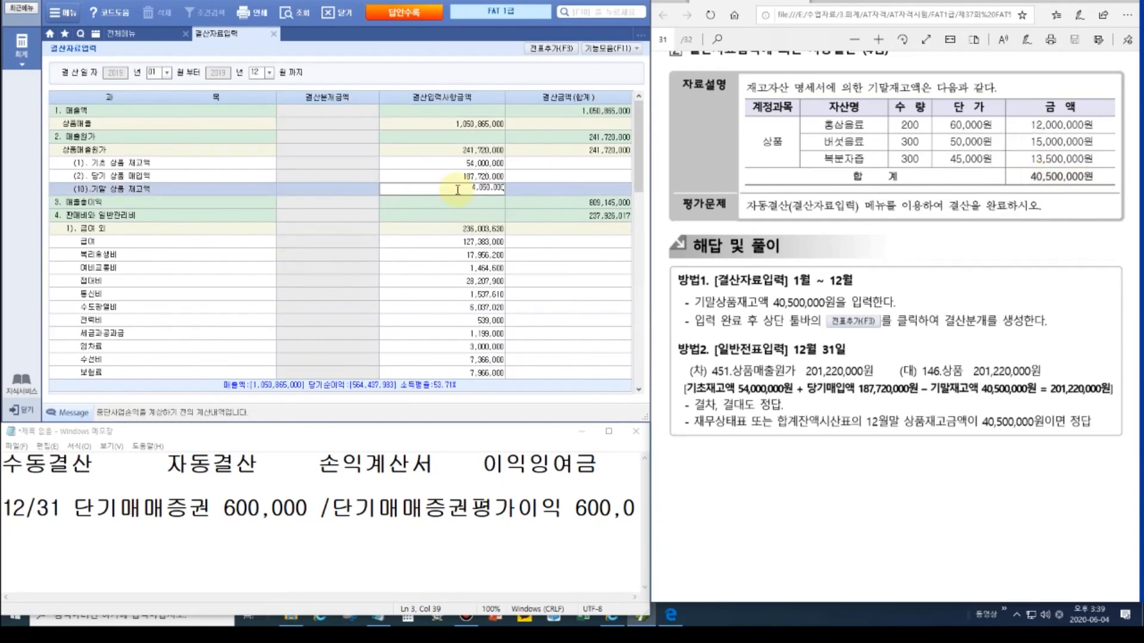
pyautogui.write('00,000')
pyautogui.press('Return')
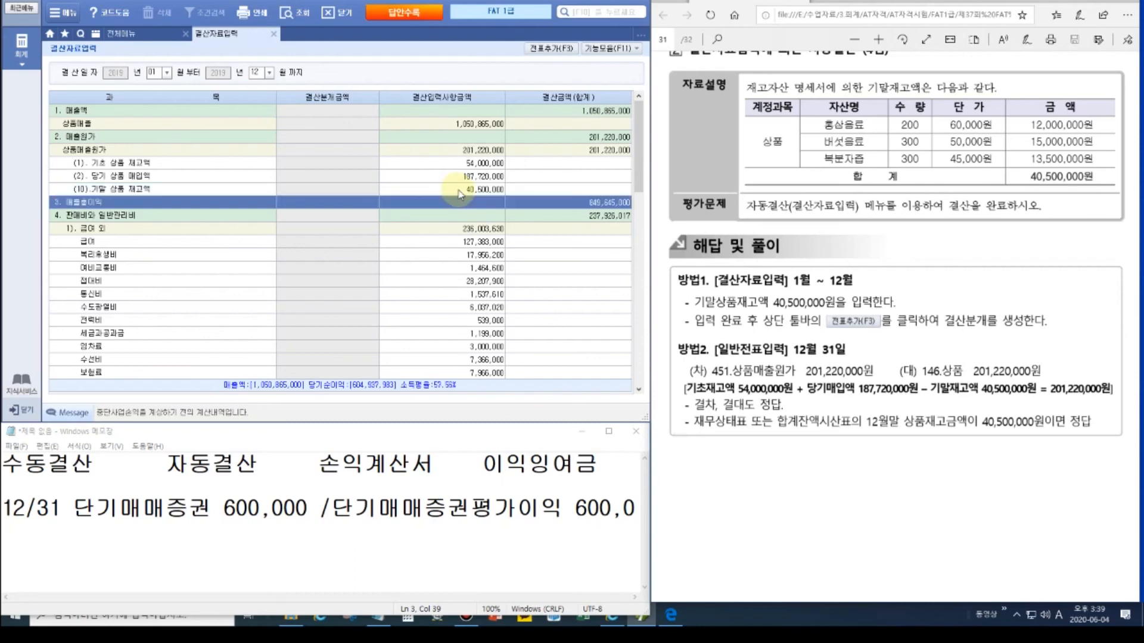
pyautogui.click(544, 50)
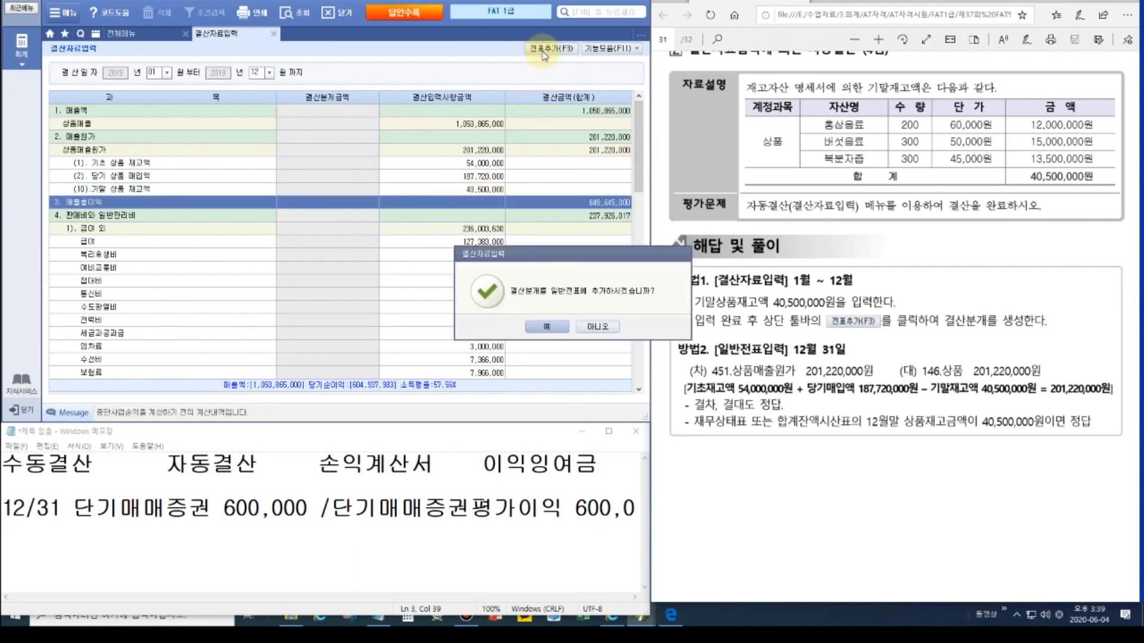
pyautogui.click(537, 328)
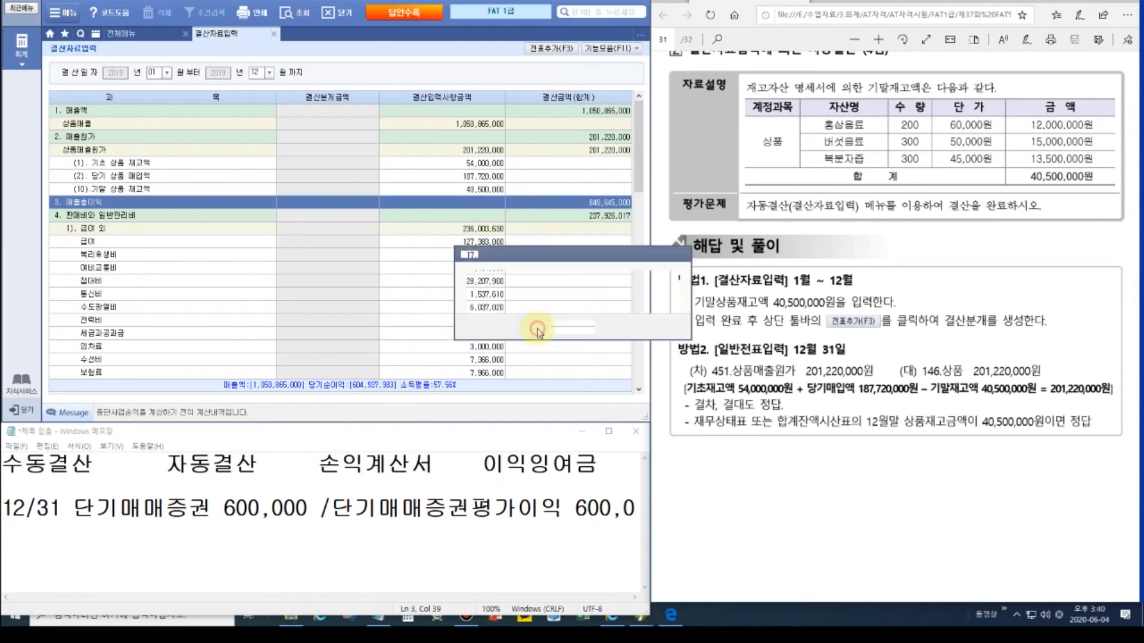
pyautogui.click(554, 328)
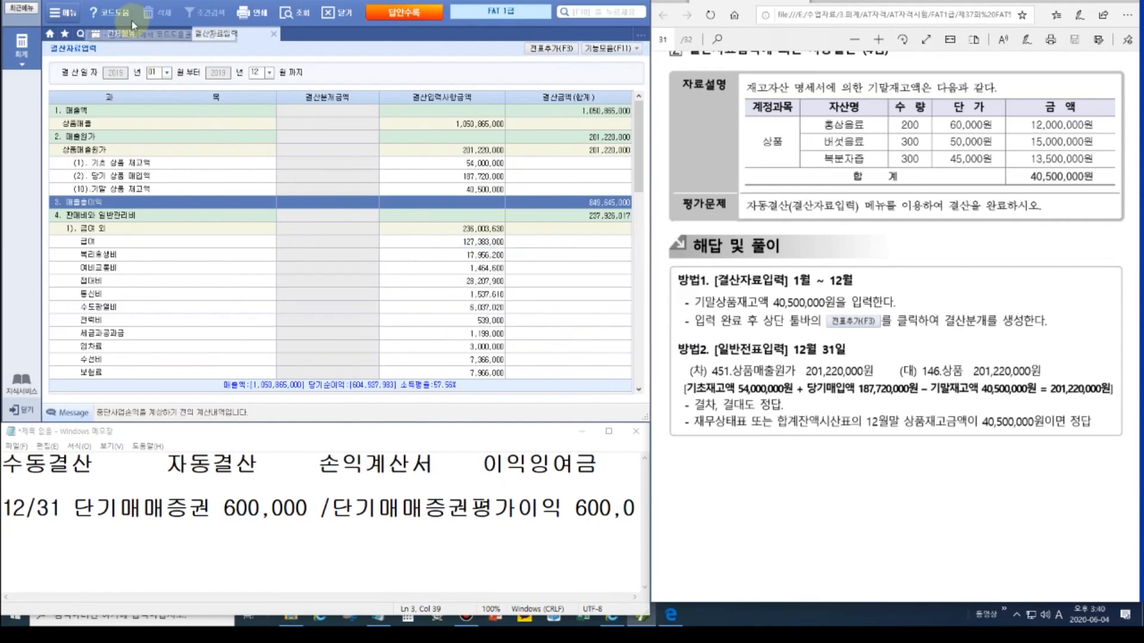
pyautogui.click(126, 36)
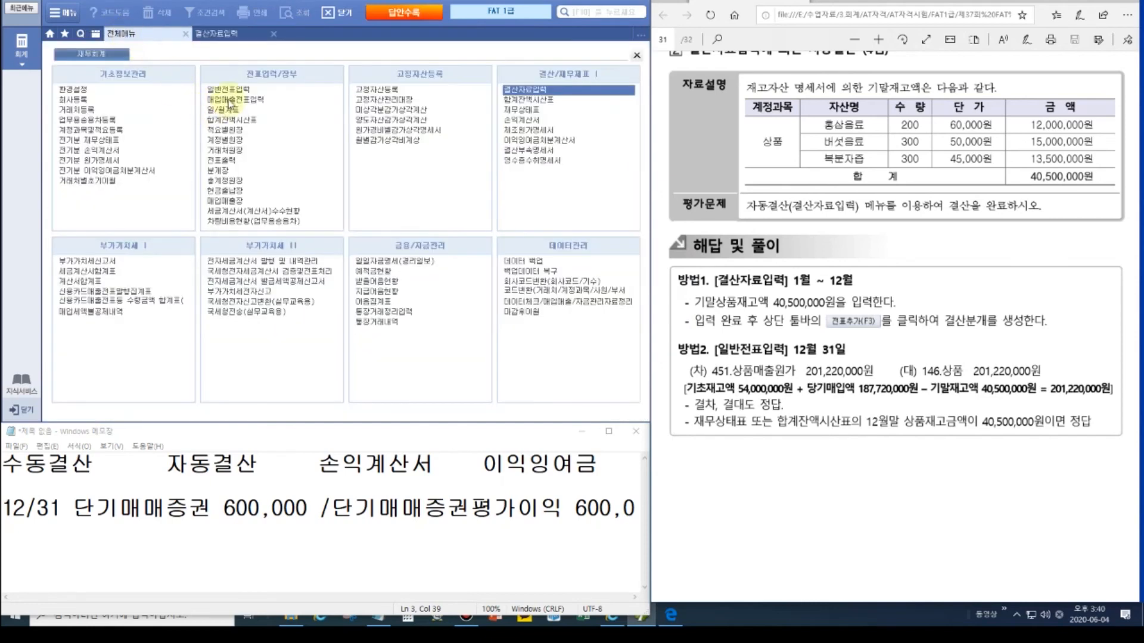
# Step: Inspect 12/31 closing voucher 00002: 451 상품매출원가 / 146 상품 201,220,000
pyautogui.click(229, 95)
pyautogui.write('1231')
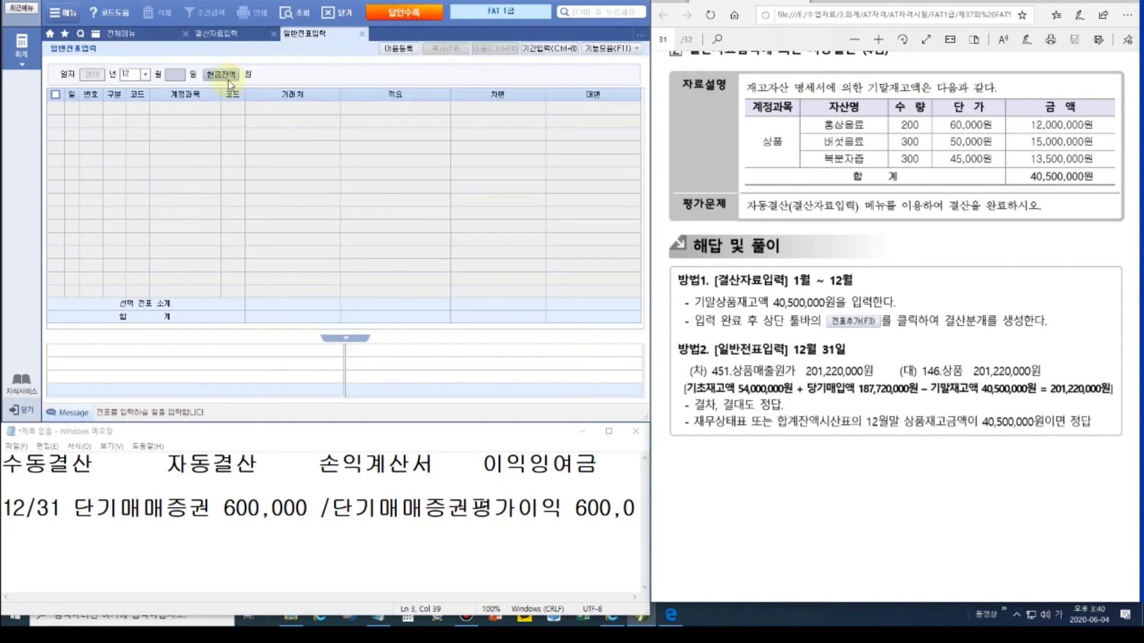
pyautogui.click(201, 142)
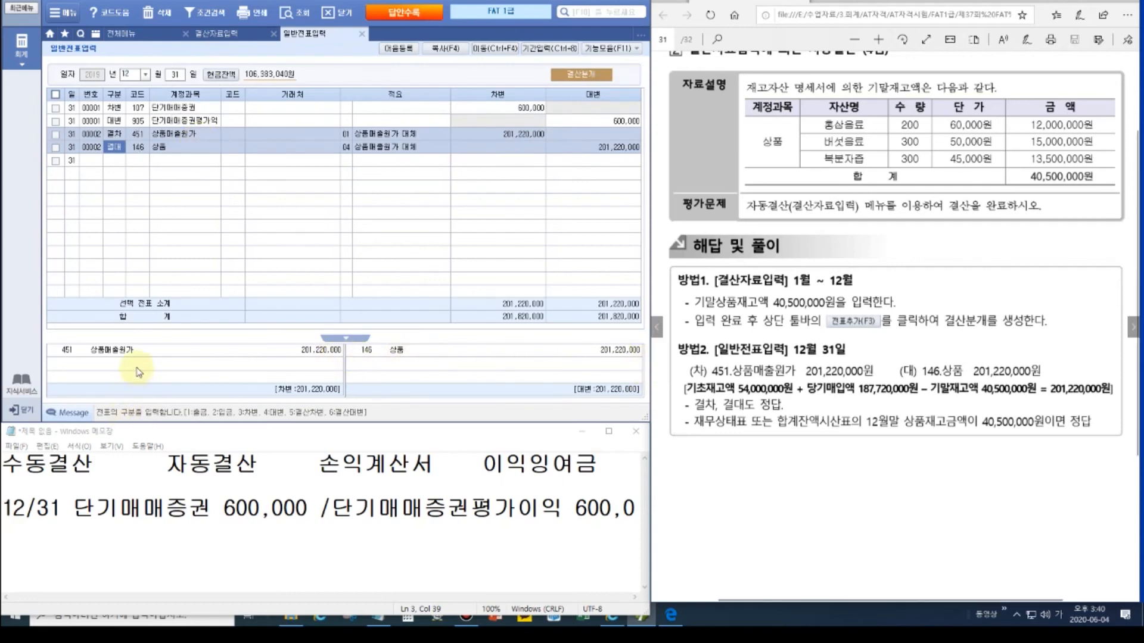
pyautogui.click(123, 34)
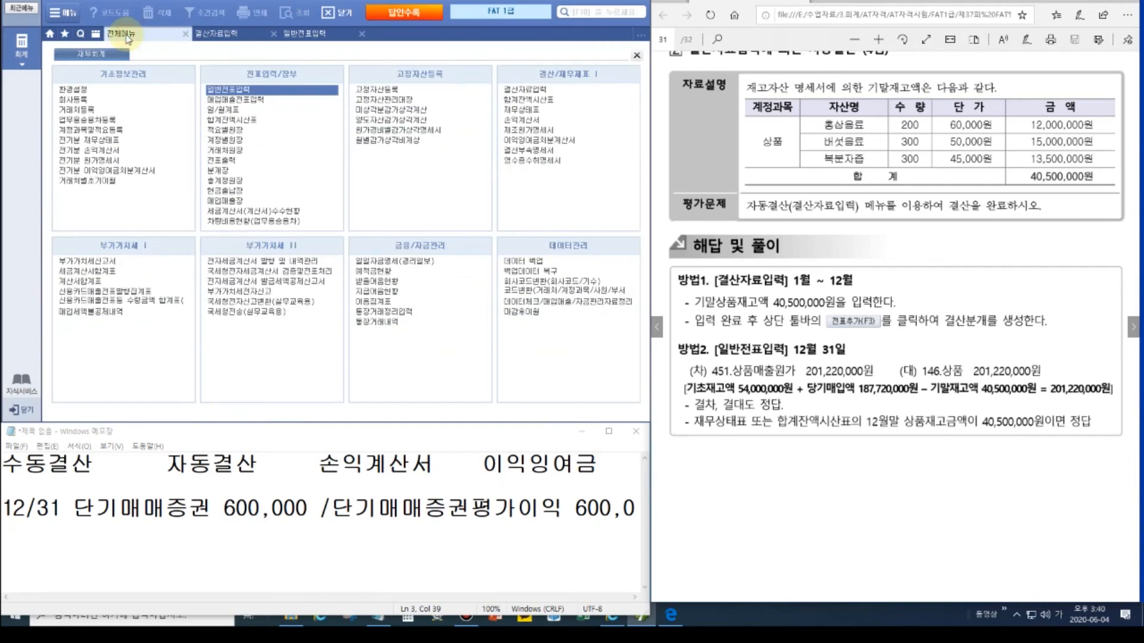
# Step: Open the 12/31 합계잔액시산표 and mark its 상품 balance 40,500,000 against the answer key
pyautogui.click(249, 120)
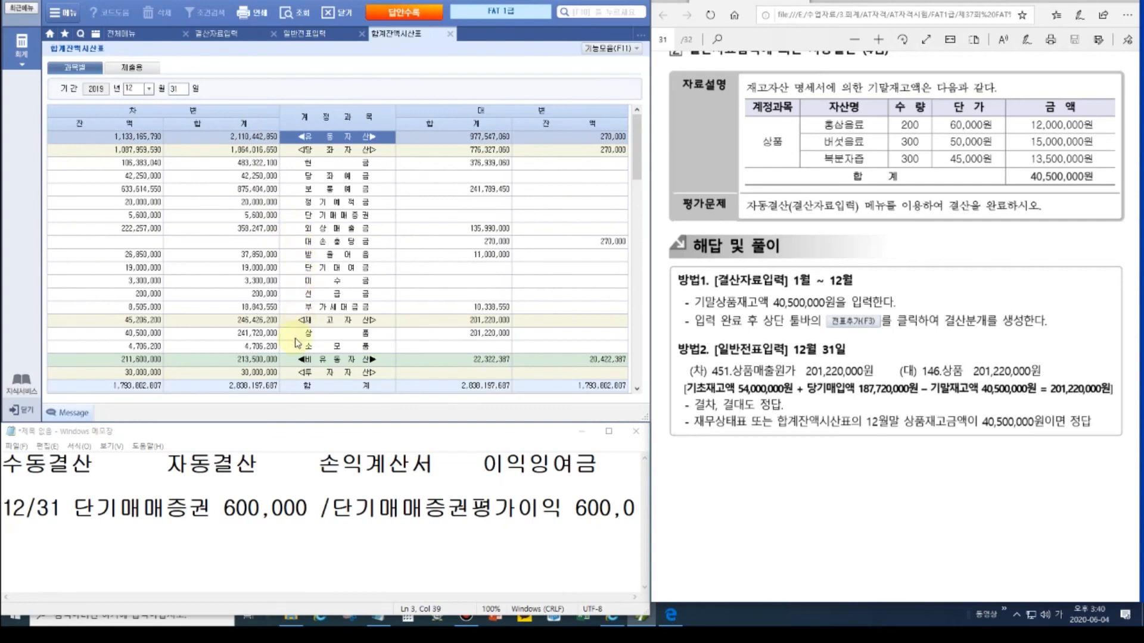
pyautogui.click(145, 335)
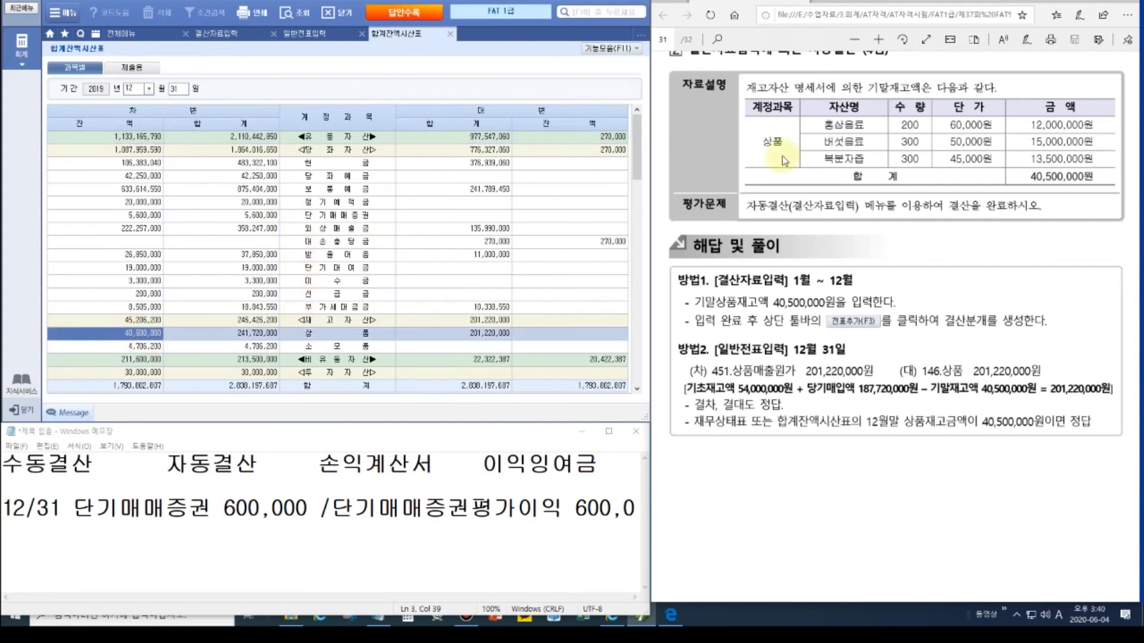
pyautogui.click(1120, 1)
pyautogui.click(1134, 91)
pyautogui.moveTo(1025, 171); pyautogui.dragTo(1103, 186)
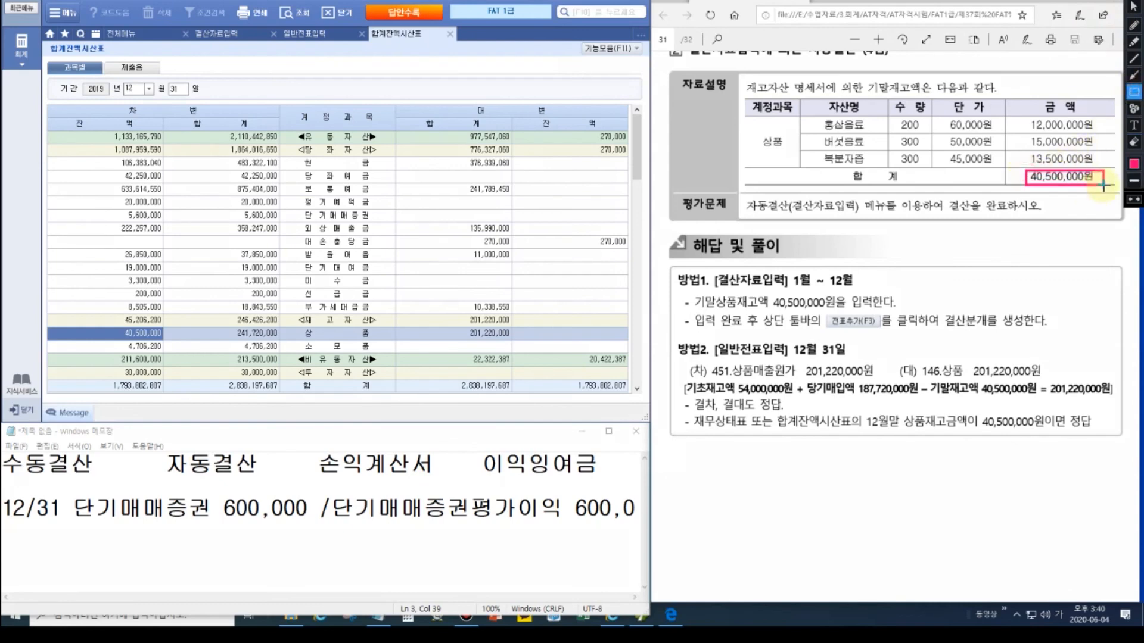
pyautogui.moveTo(110, 323)
pyautogui.mouseDown()
pyautogui.moveTo(137, 344)
pyautogui.moveTo(174, 344)
pyautogui.mouseUp()
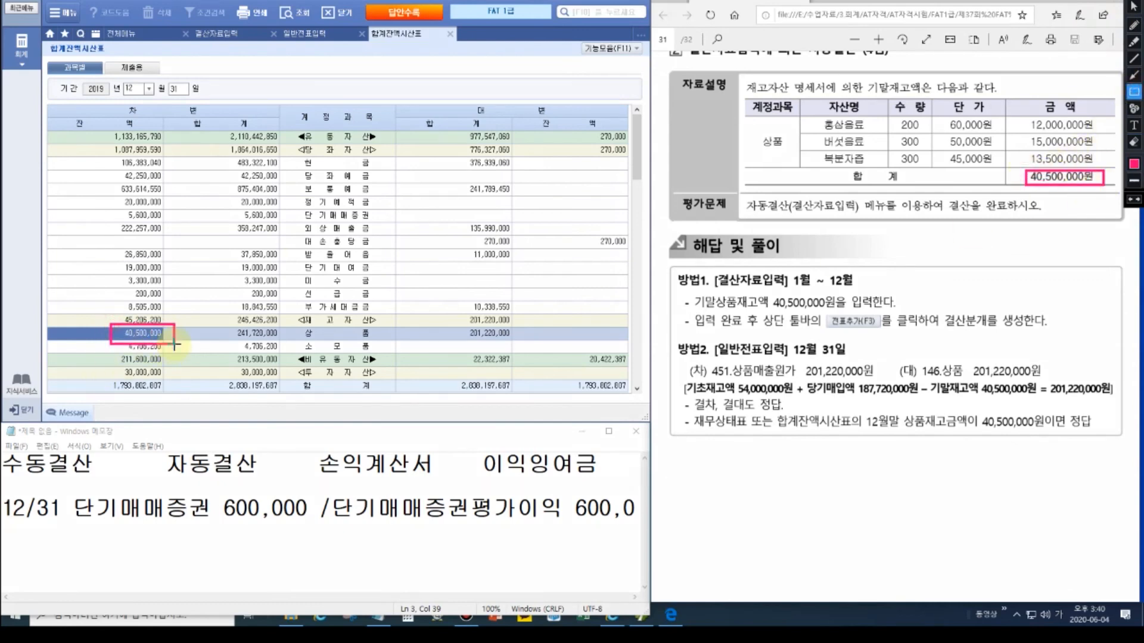
pyautogui.click(1134, 75)
pyautogui.moveTo(1024, 177)
pyautogui.mouseDown()
pyautogui.moveTo(7, 436)
pyautogui.moveTo(191, 332)
pyautogui.moveTo(179, 334)
pyautogui.mouseUp()
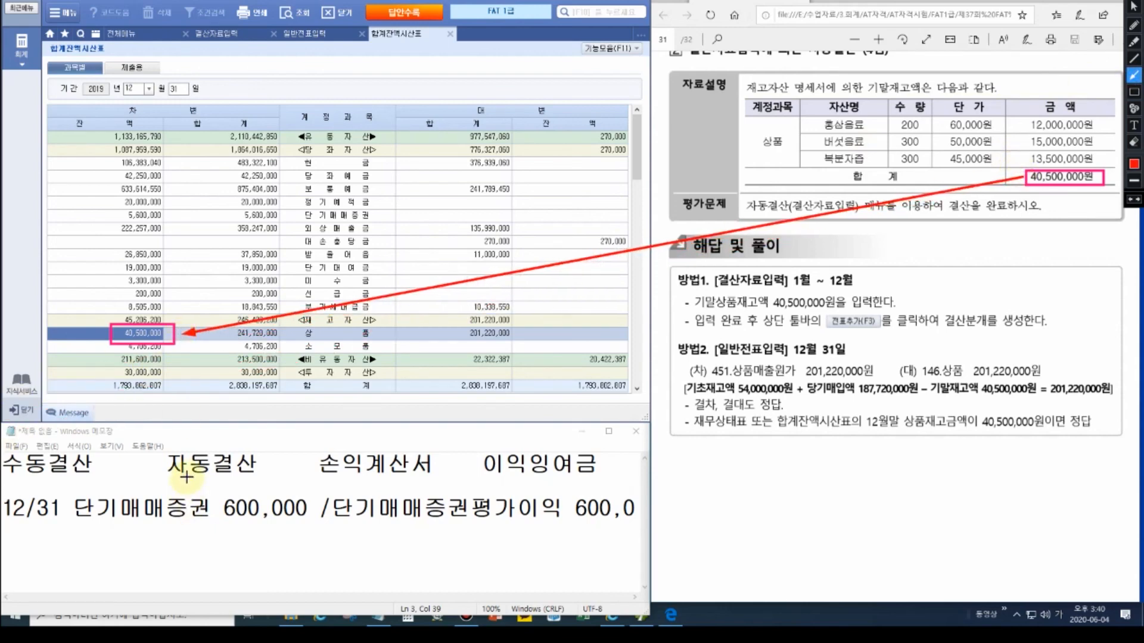
pyautogui.press('Escape')
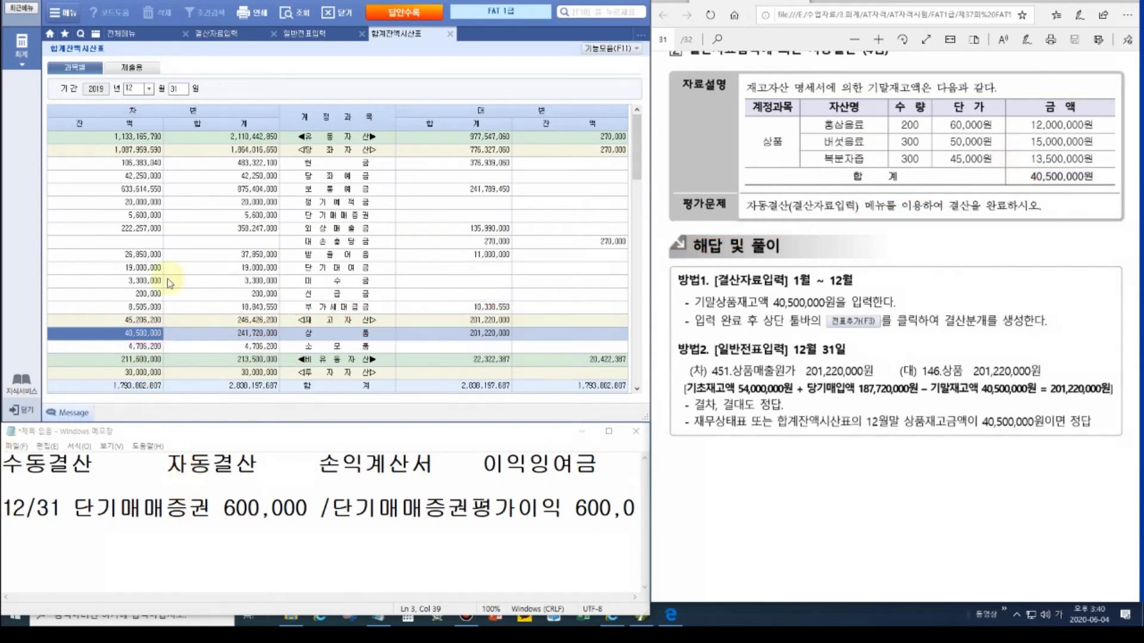
pyautogui.click(116, 38)
# Step: Open the 손익계산서 and scroll through its figures
pyautogui.click(533, 123)
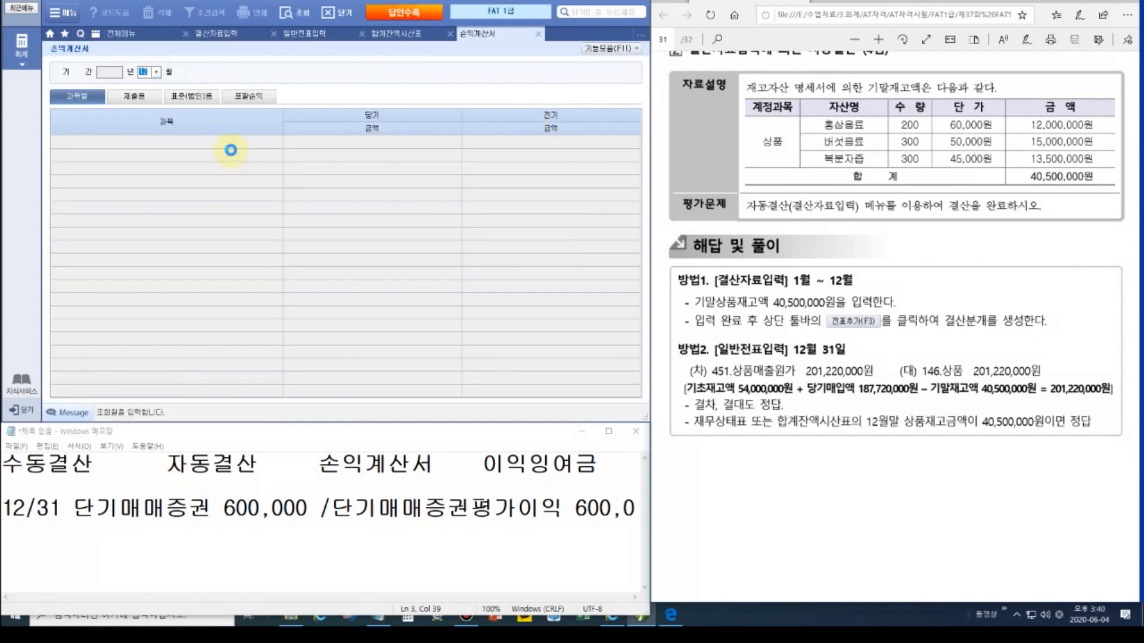
pyautogui.scroll(-5, 384, 382)
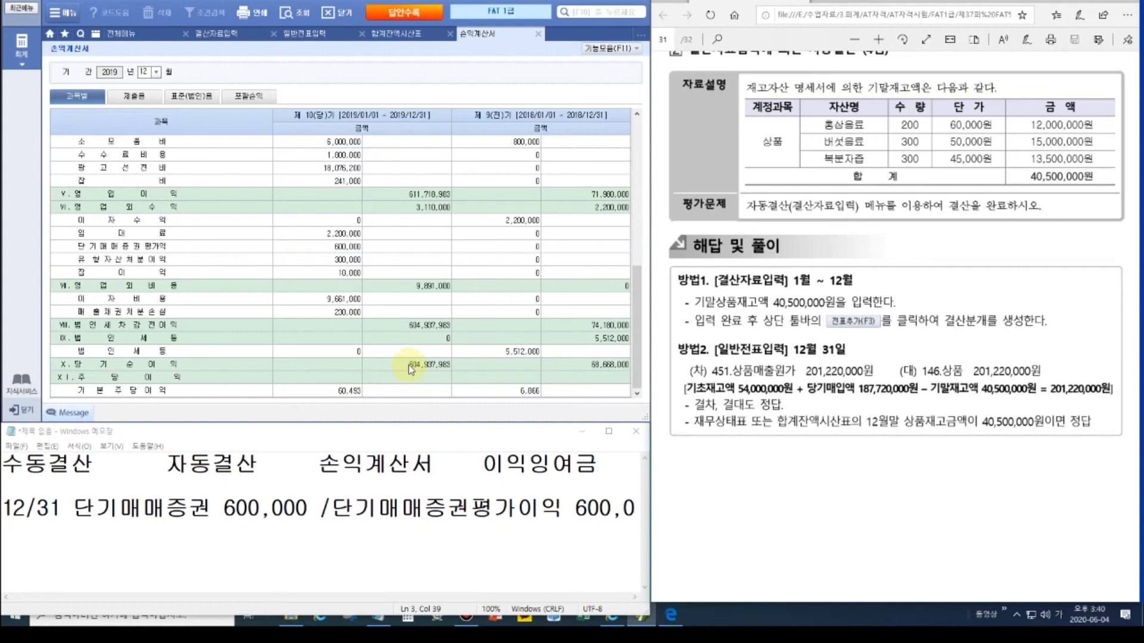
pyautogui.click(127, 34)
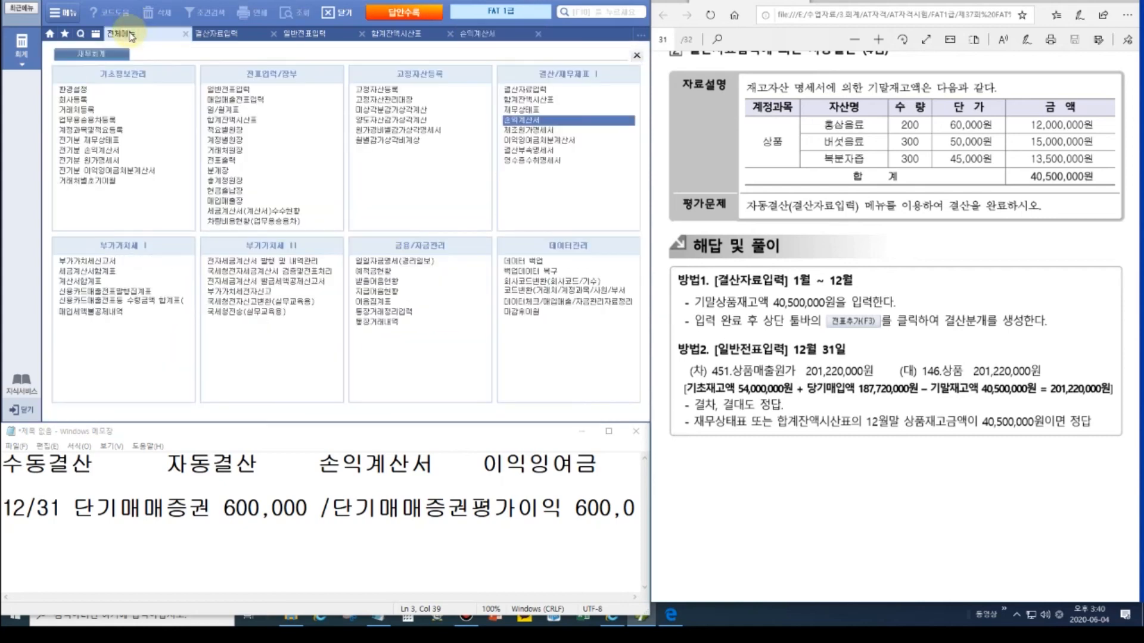
# Step: Load the saved 이익잉여금처분계산서 and add its closing entries to the general vouchers
pyautogui.click(554, 142)
pyautogui.click(544, 327)
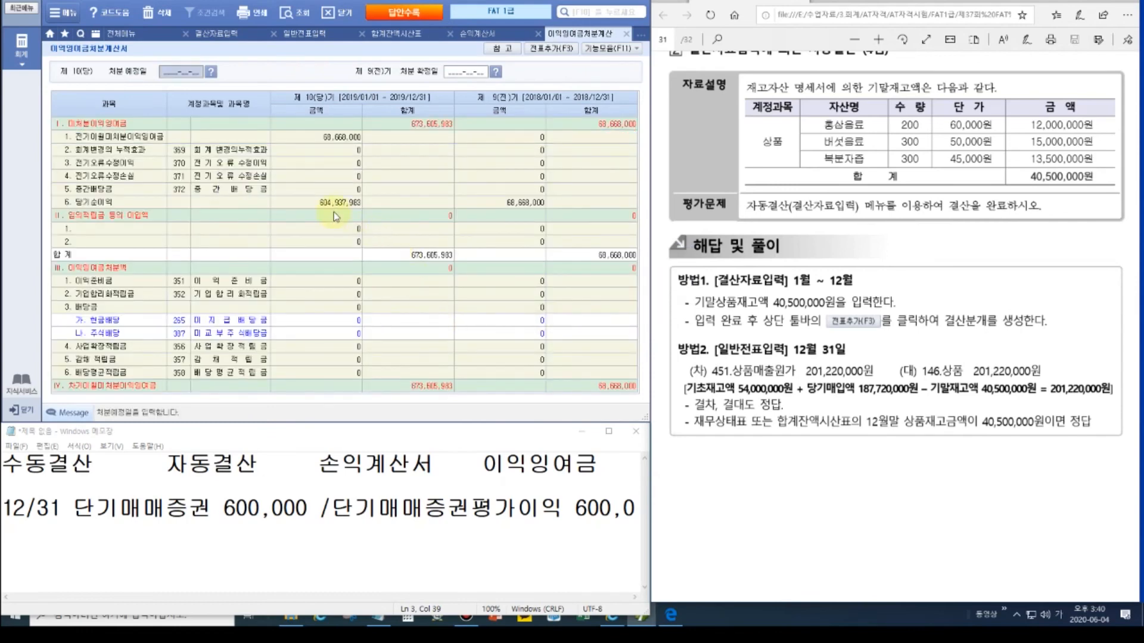
pyautogui.press('ctrl')
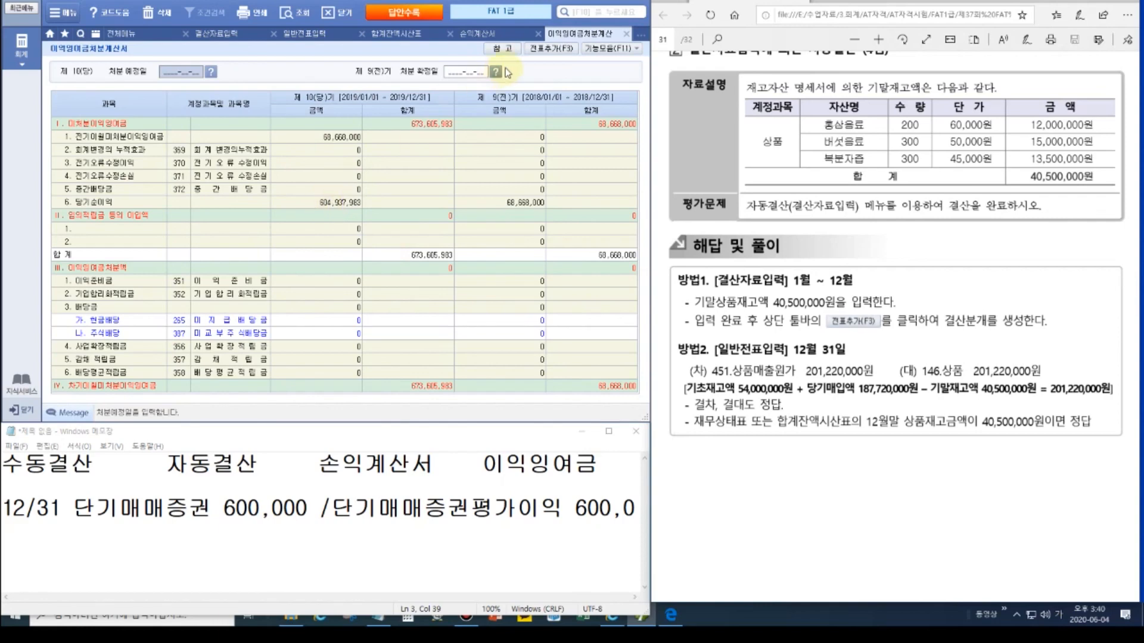
pyautogui.click(553, 52)
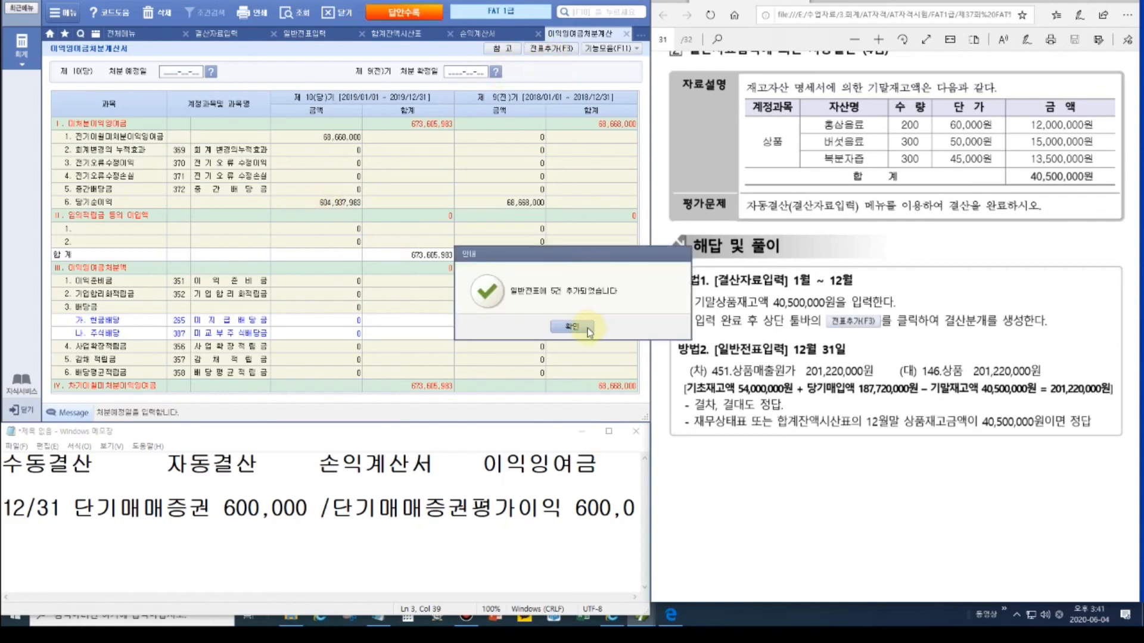
pyautogui.click(572, 328)
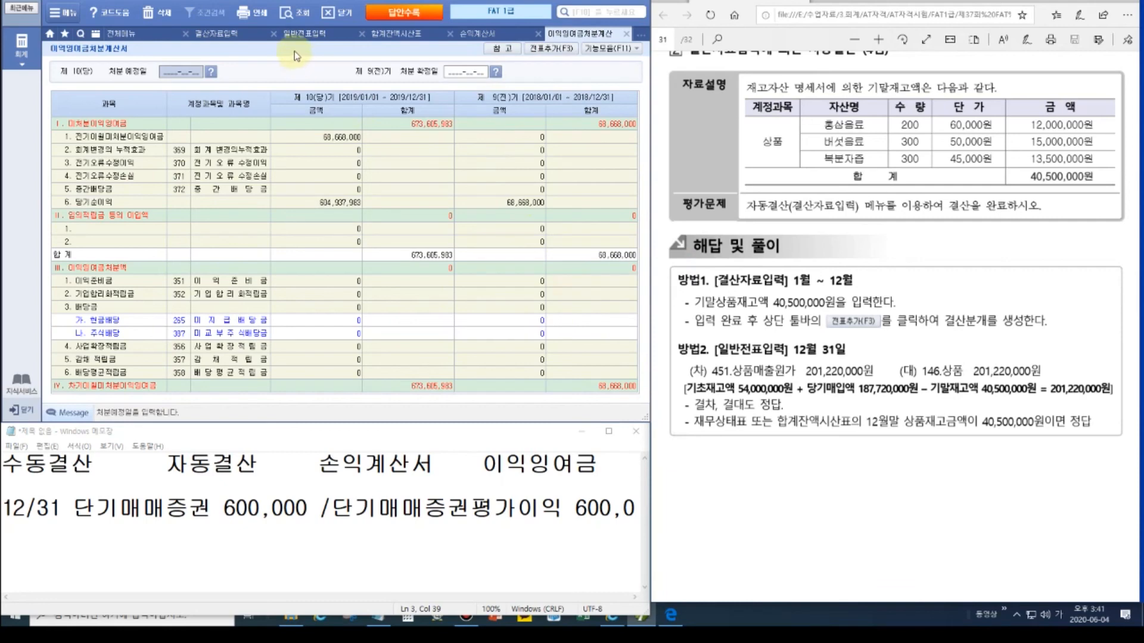
pyautogui.click(298, 36)
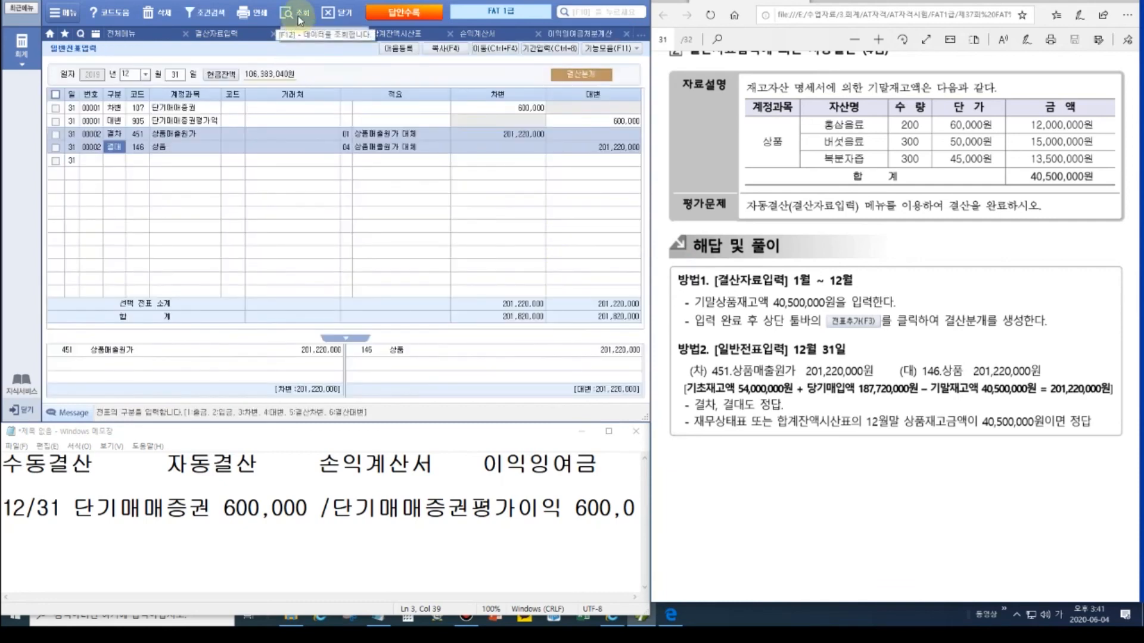
# Step: Review 12/31 closing vouchers 00001 to 00004, then turn the PDF to 문제 5
pyautogui.scroll(5, 310, 196)
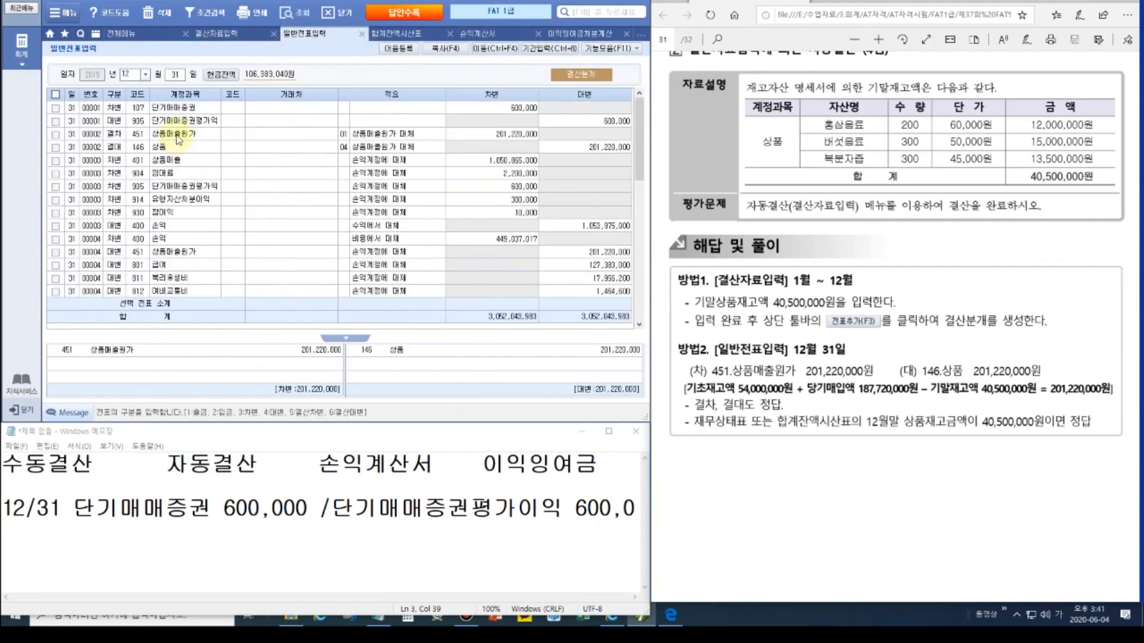
pyautogui.click(179, 123)
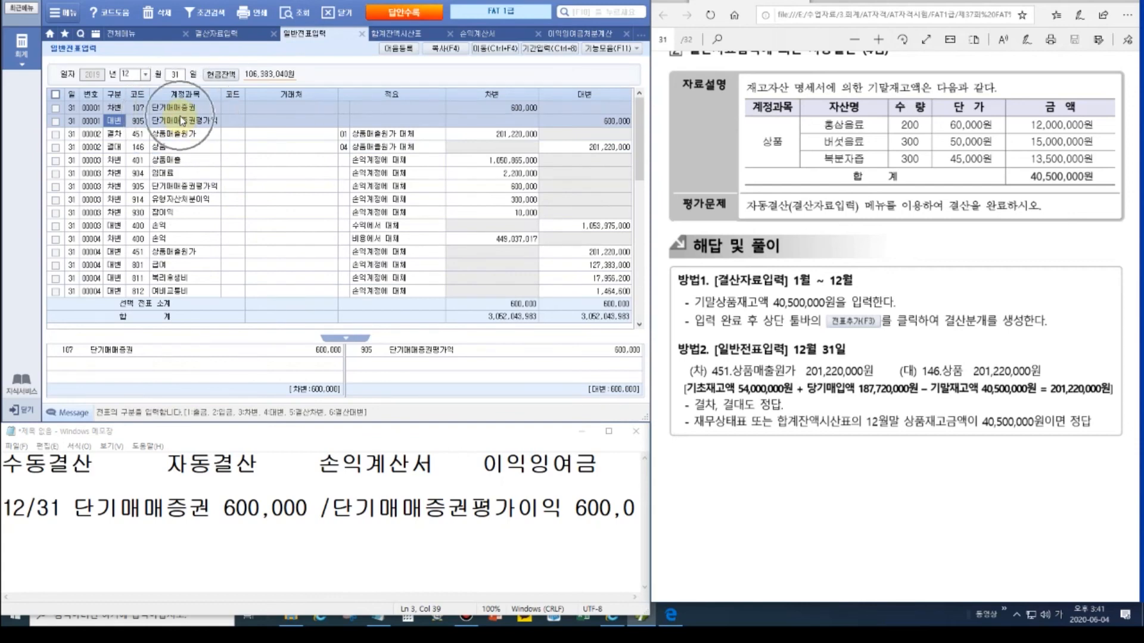
pyautogui.click(183, 150)
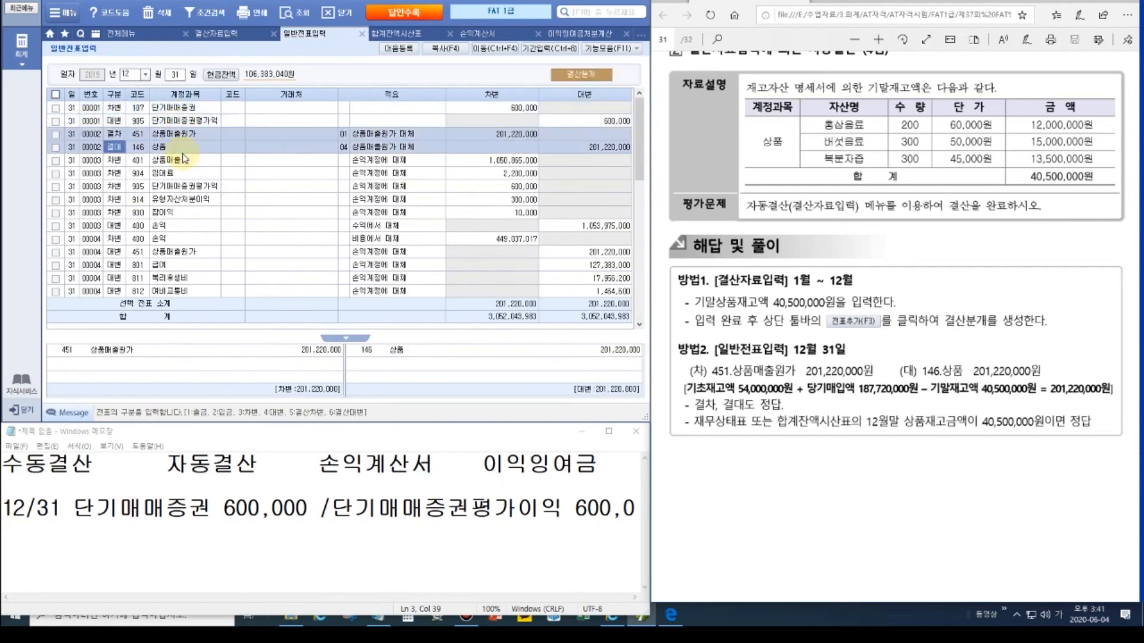
pyautogui.click(179, 199)
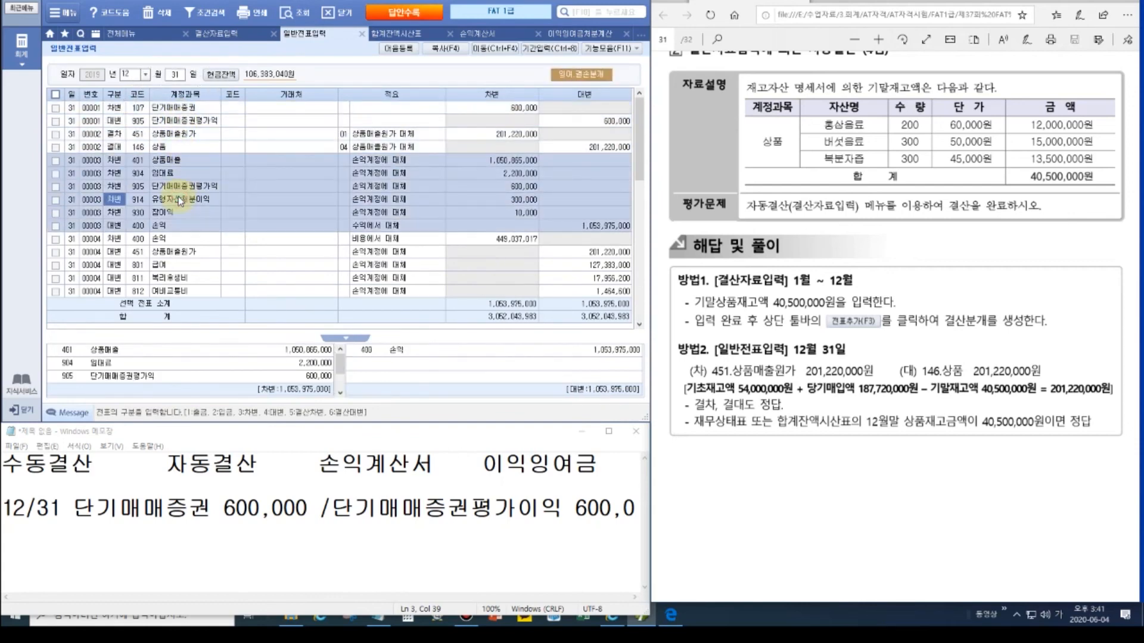
pyautogui.click(179, 251)
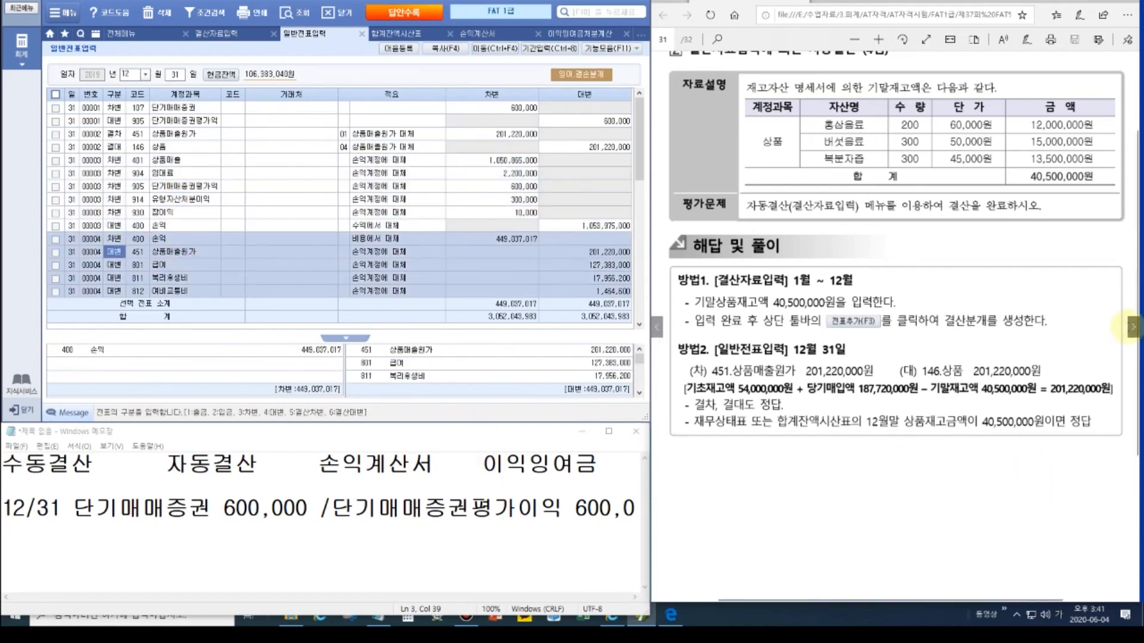
pyautogui.click(1132, 326)
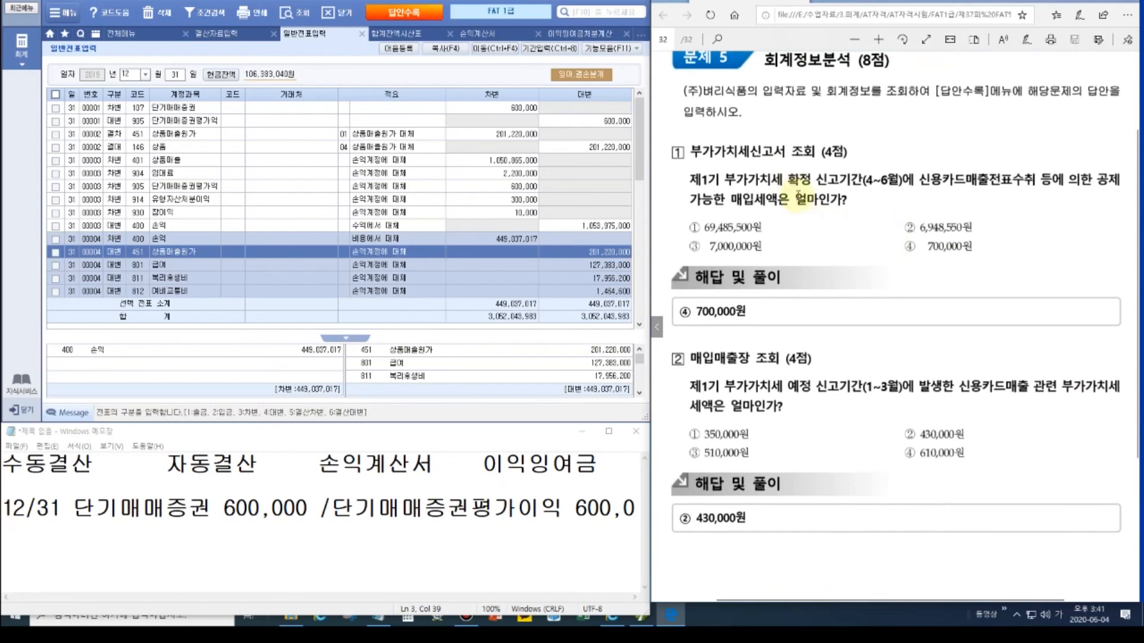
# Step: Load the regular VAT return for April 1 – June 30, 2019
pyautogui.click(137, 32)
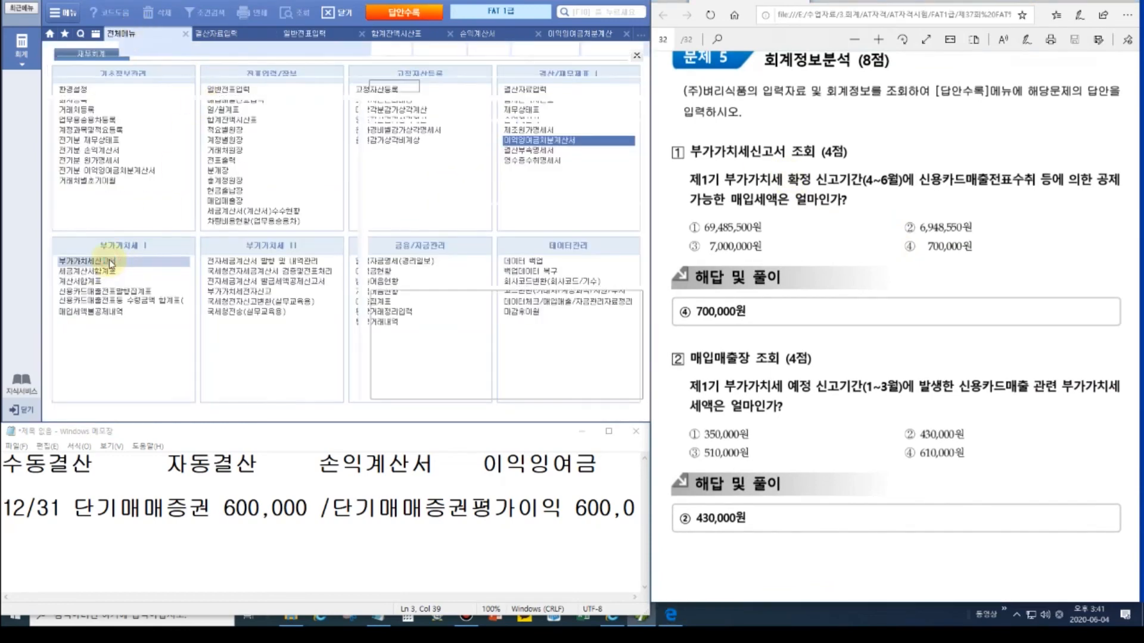
pyautogui.click(110, 262)
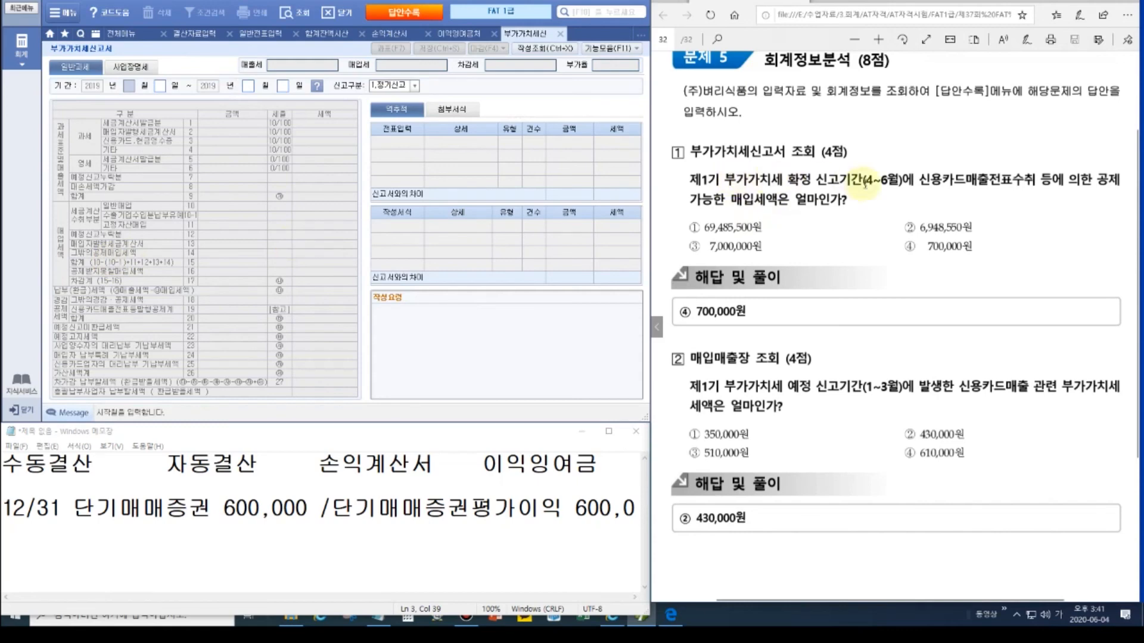
pyautogui.write('06 월 30')
pyautogui.press('Return')
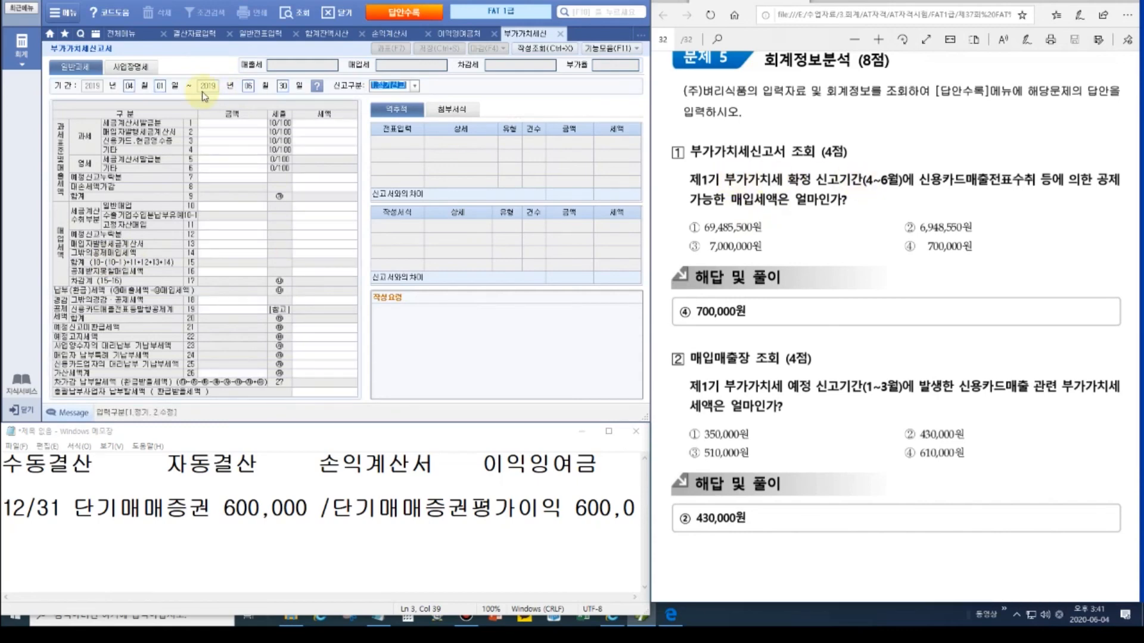
pyautogui.click(561, 328)
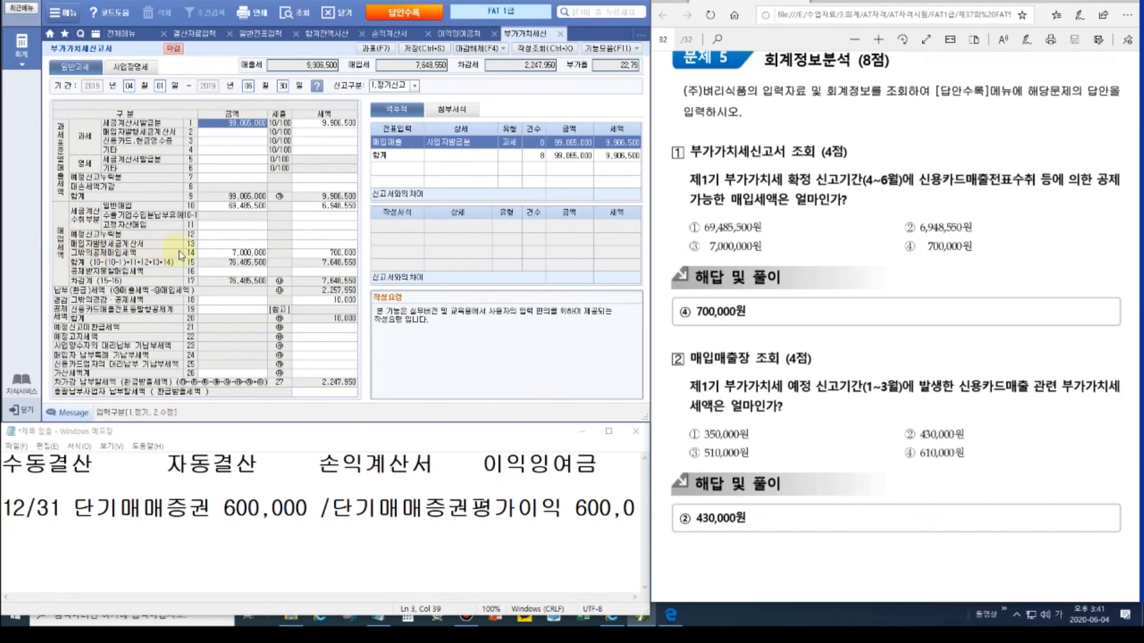
# Step: Open the row 14 other deductible purchase tax breakdown (7,000,000 supply amount)
pyautogui.click(231, 255)
pyautogui.doubleClick(232, 258)
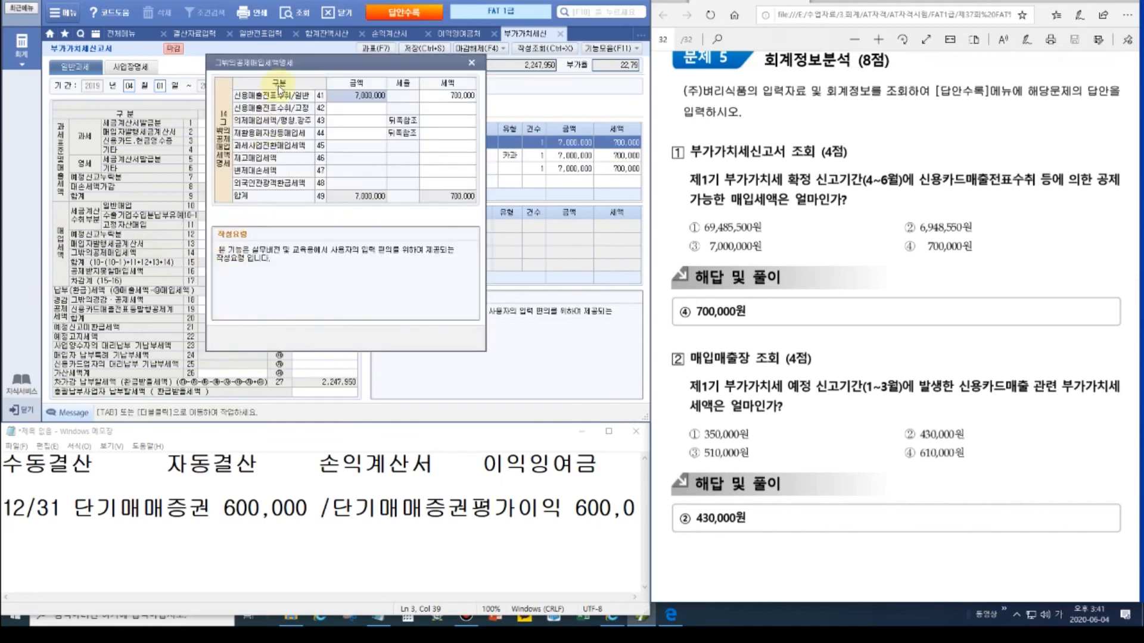
pyautogui.moveTo(280, 62); pyautogui.dragTo(436, 226)
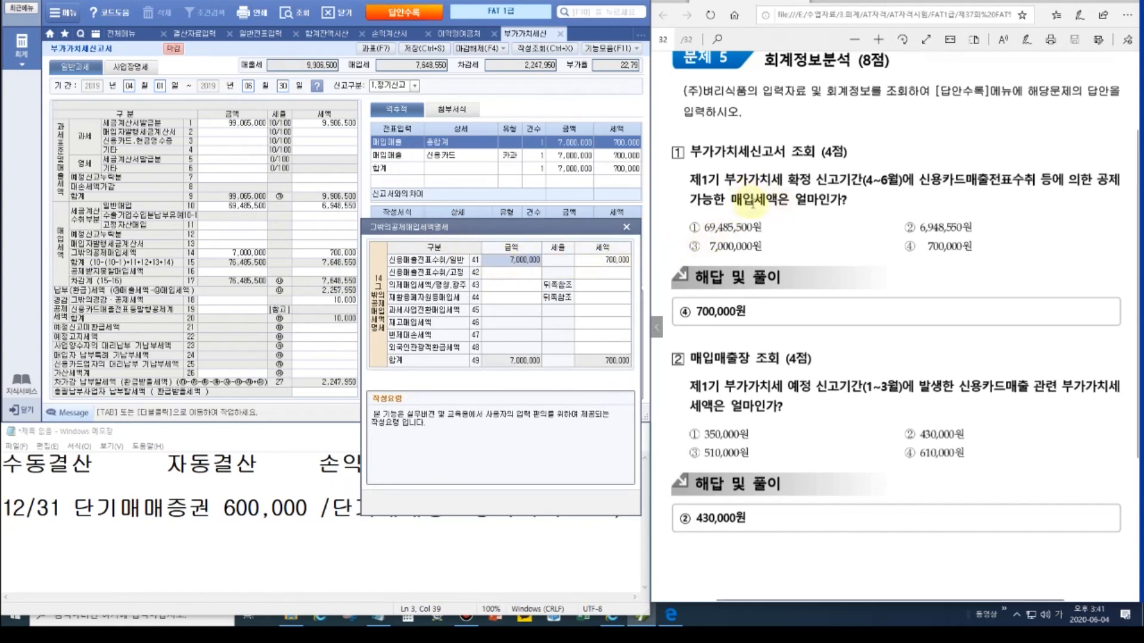
# Step: Highlight the 700,000 credit-card deduction matching answer ④, then close the breakdown
pyautogui.click(1118, 9)
pyautogui.click(1134, 91)
pyautogui.moveTo(577, 255); pyautogui.dragTo(638, 266)
pyautogui.moveTo(903, 233); pyautogui.dragTo(983, 260)
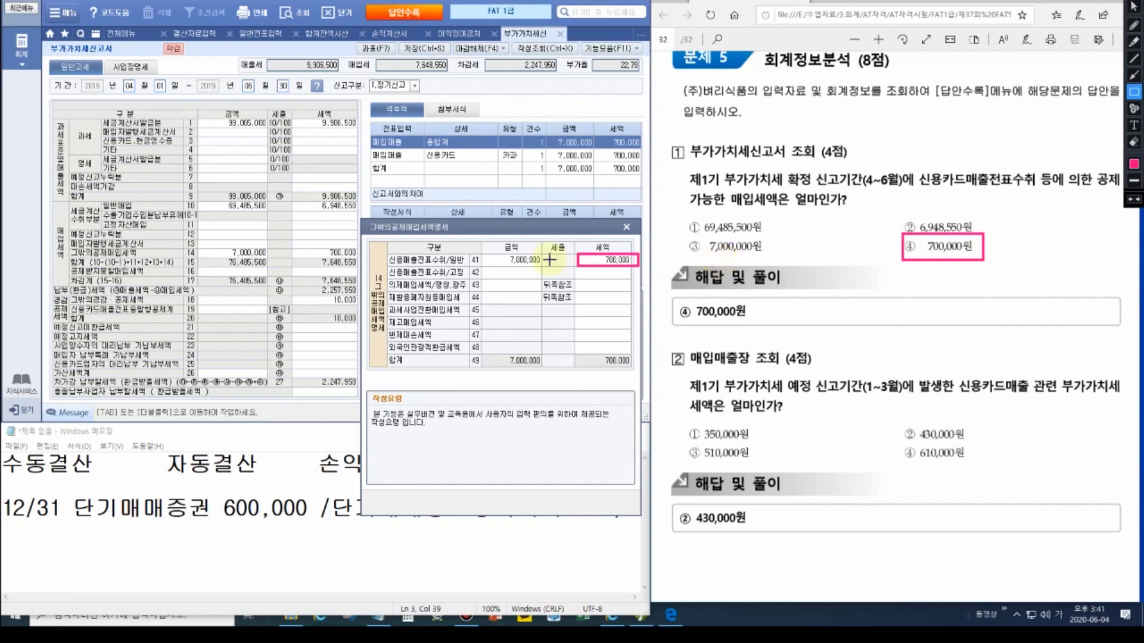
pyautogui.press('Escape')
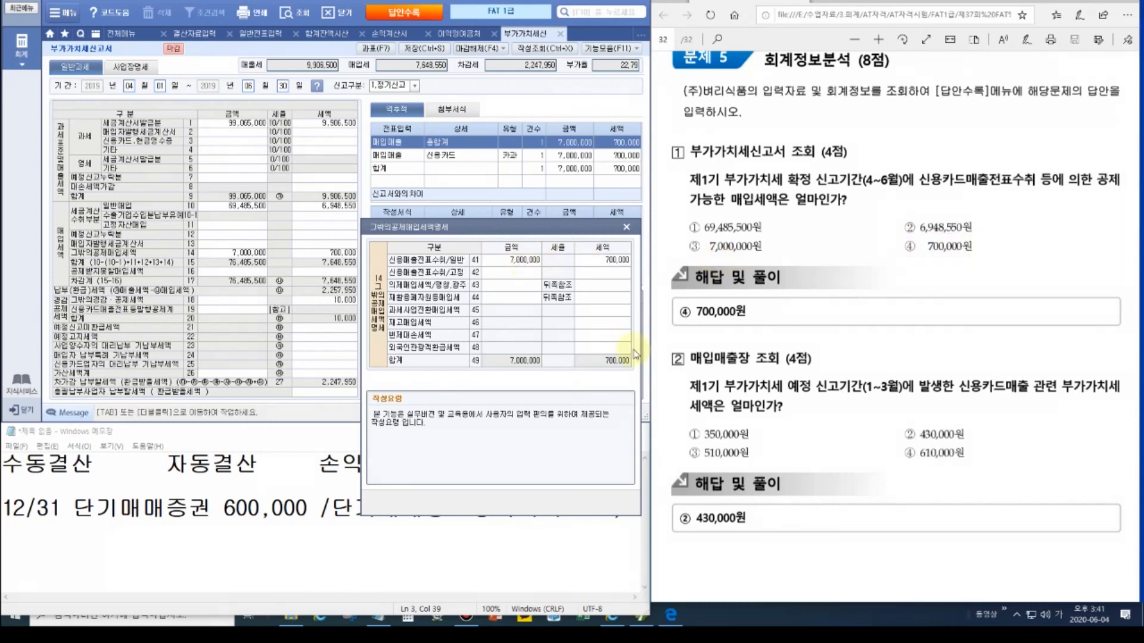
pyautogui.click(627, 228)
pyautogui.click(121, 33)
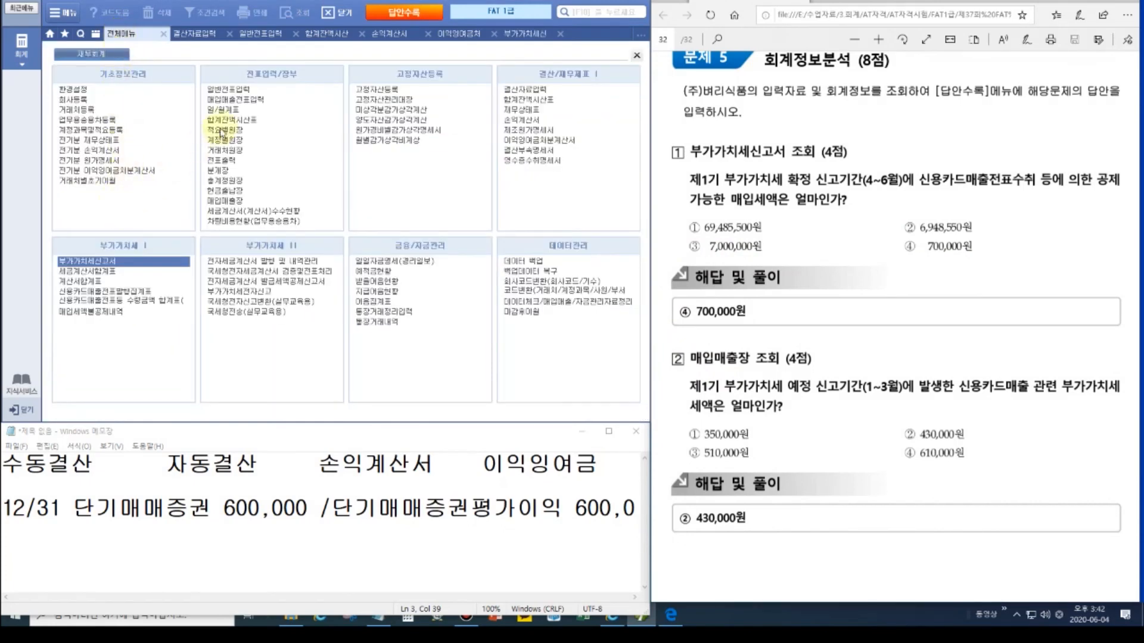
# Step: Filter the sales-purchase ledger to January–March 2019 sales of type 17:카과
pyautogui.click(228, 202)
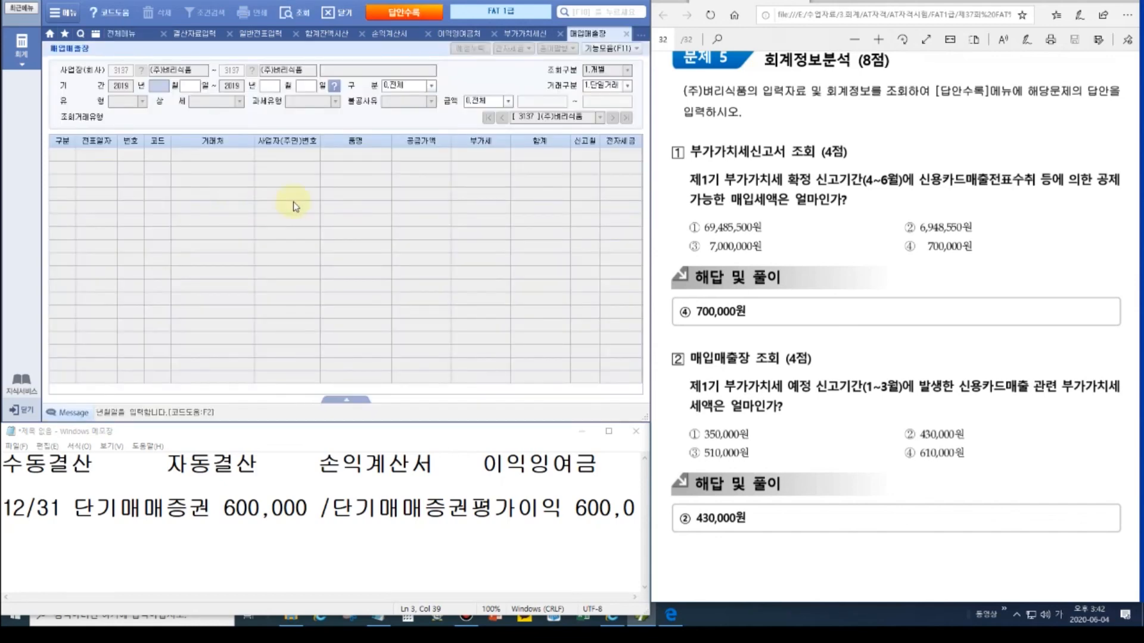
pyautogui.write('0101033')
pyautogui.write('1')
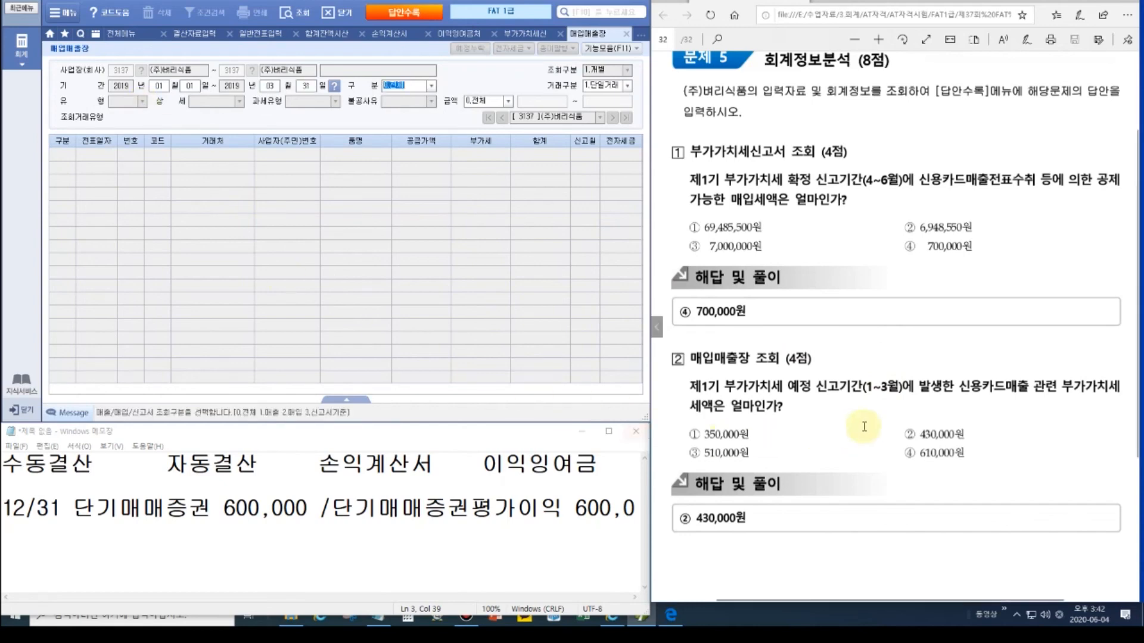
pyautogui.click(432, 86)
pyautogui.click(406, 106)
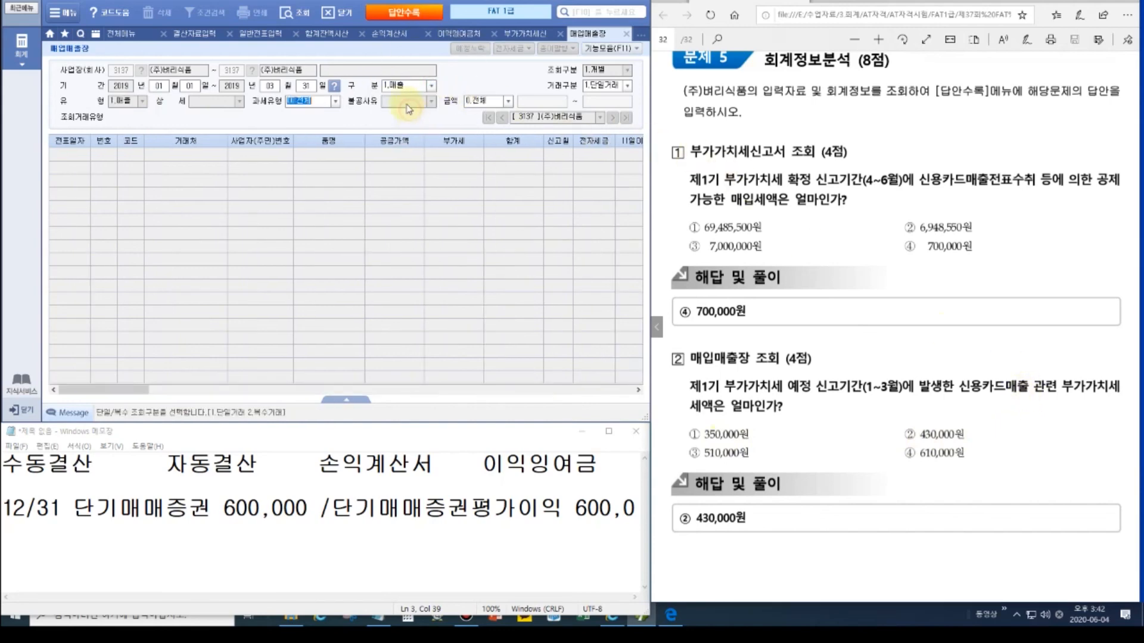
pyautogui.click(335, 100)
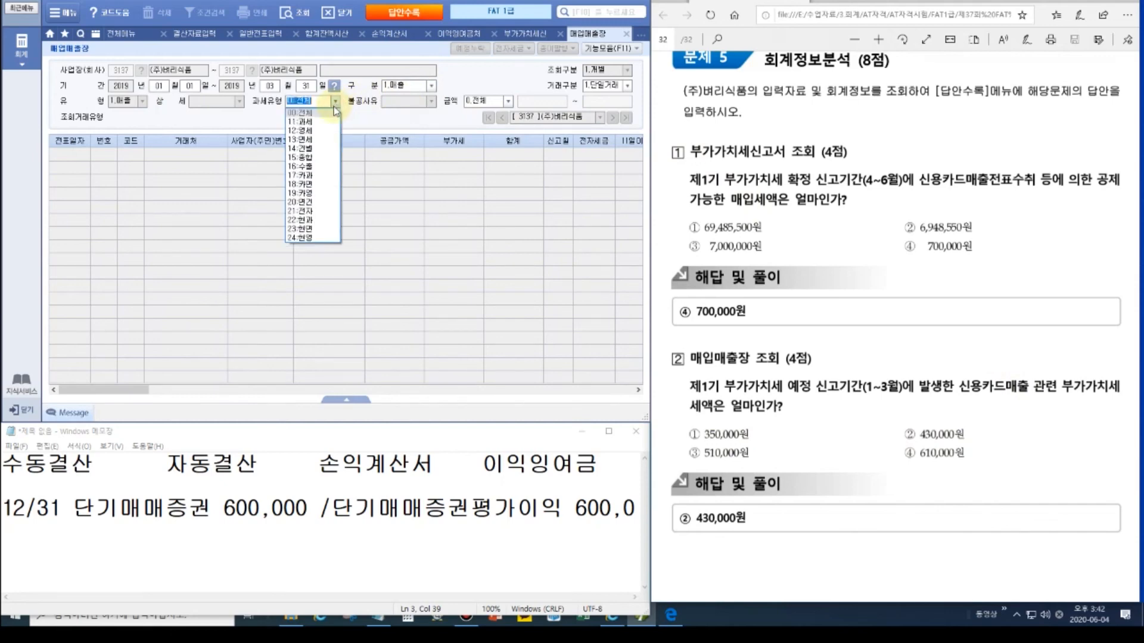
pyautogui.click(319, 176)
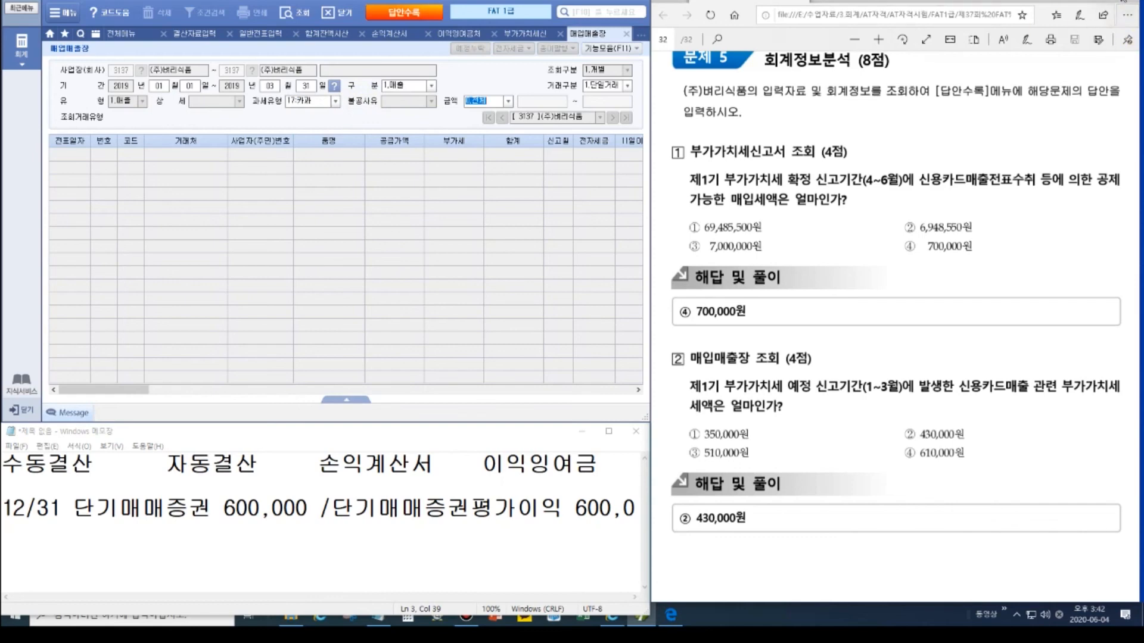
# Step: Mark the 1.매출 and 17:카과 filter settings on screen
pyautogui.click(1124, 1)
pyautogui.click(1133, 92)
pyautogui.moveTo(375, 78); pyautogui.dragTo(442, 93)
pyautogui.moveTo(284, 93); pyautogui.dragTo(338, 112)
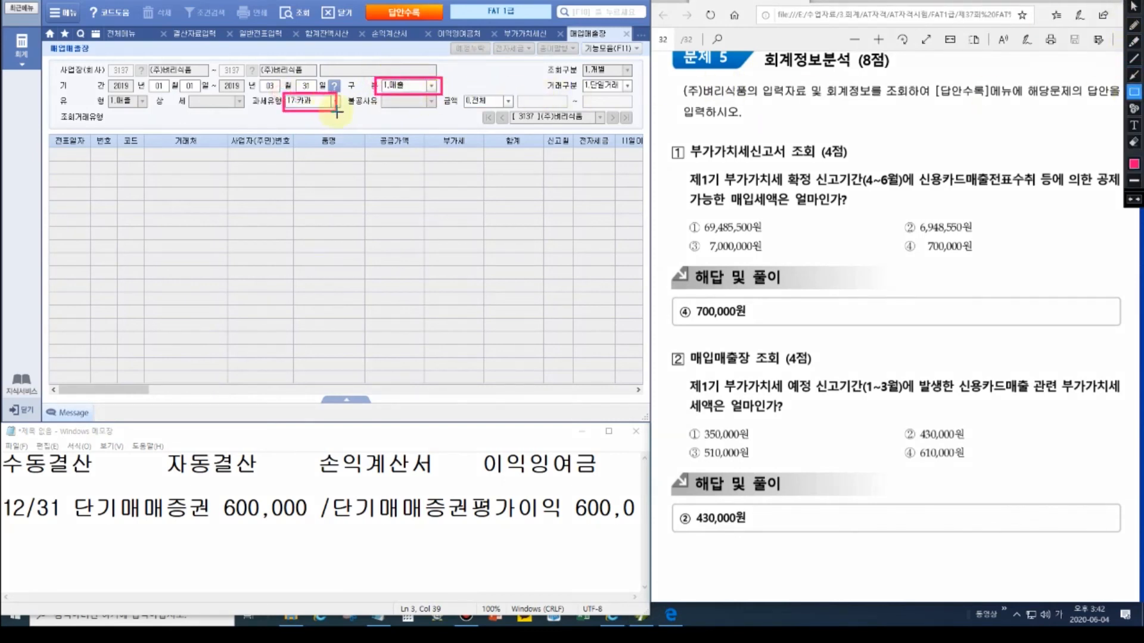
pyautogui.press('Escape')
# Step: List the card sales and confirm VAT 300,000 plus 130,000, totalling 430,000 for the quarter
pyautogui.click(308, 104)
pyautogui.press('Return')
pyautogui.press('Return')
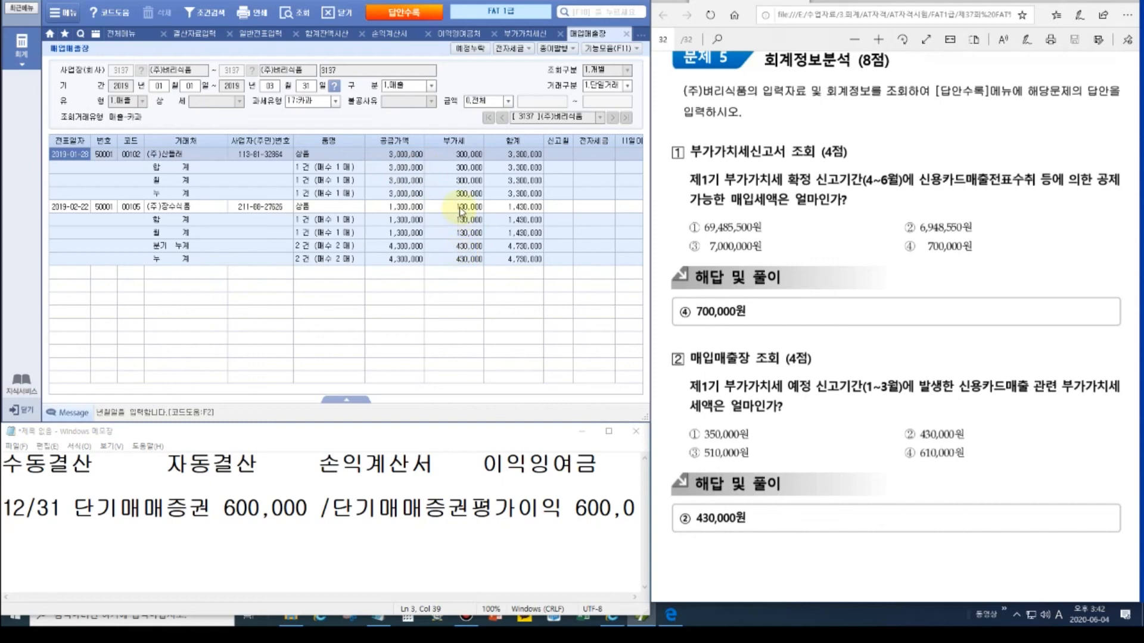
pyautogui.click(465, 156)
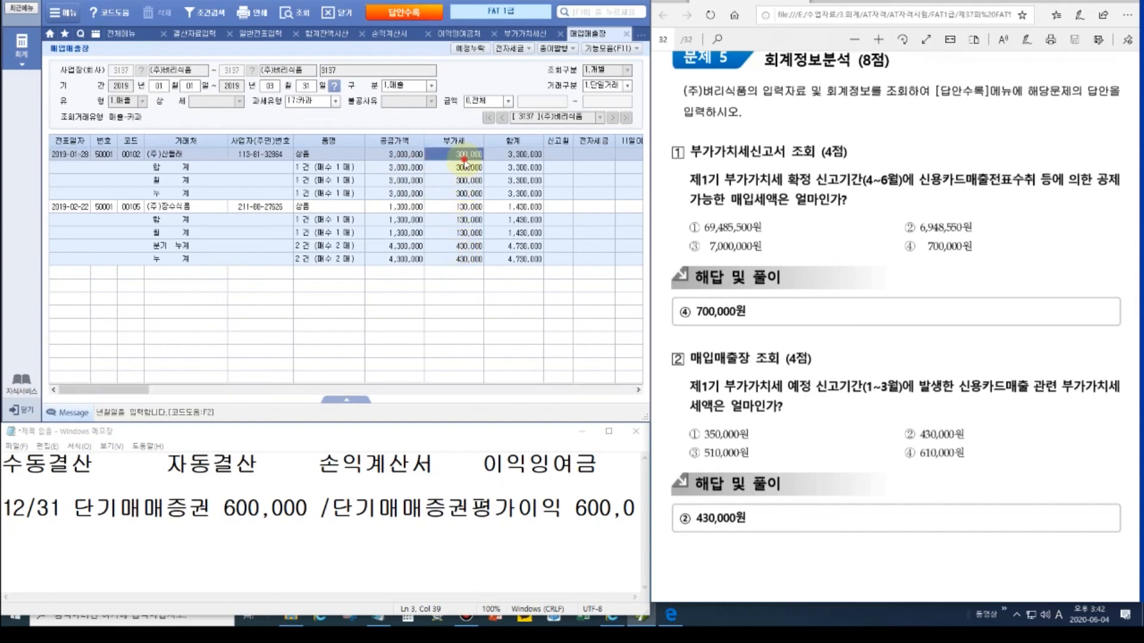
pyautogui.click(470, 208)
pyautogui.click(472, 260)
pyautogui.click(471, 247)
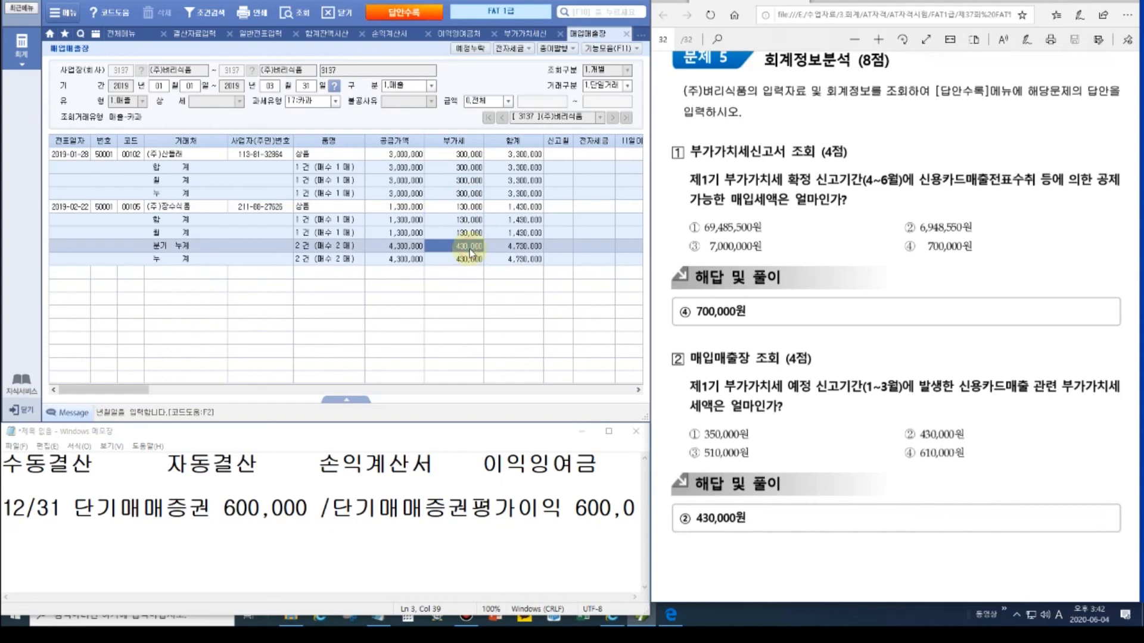